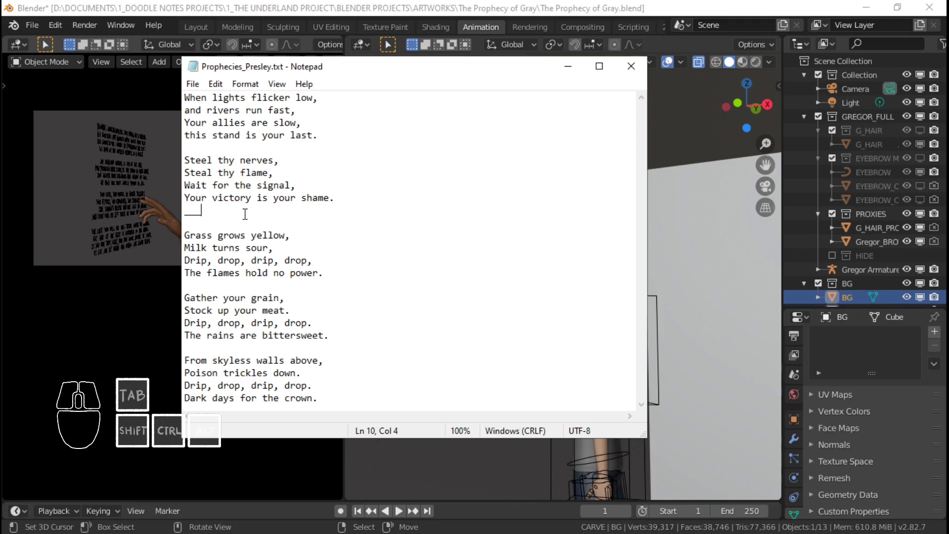
Review the Notepad prophecy text and look around the room scene with the boy facing the inscribed wall.
{"action": "left_click", "coordinate": [564, 68]}
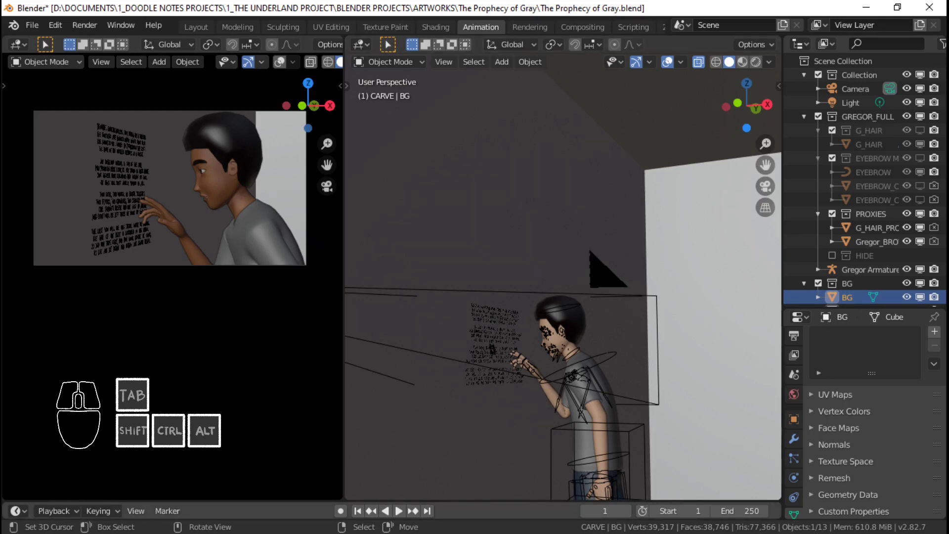
{"action": "key", "text": "alt+Tab"}
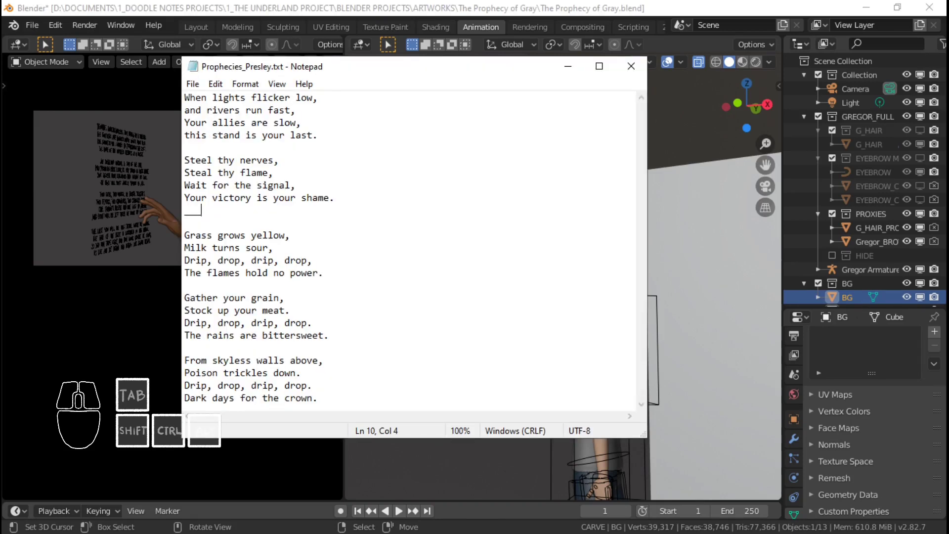
{"action": "left_click", "coordinate": [569, 67]}
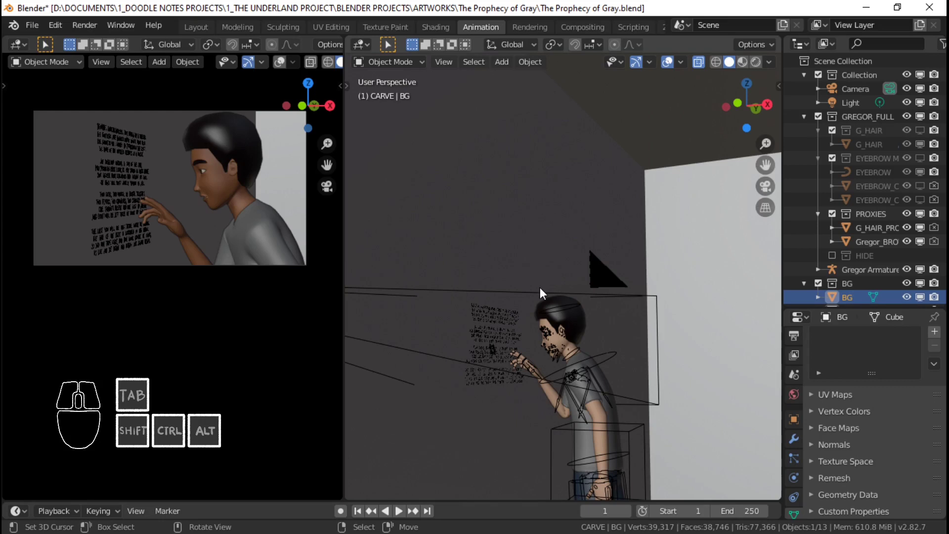
{"action": "middle_click_drag", "start_coordinate": [538, 287], "coordinate": [568, 316]}
{"action": "scroll", "coordinate": [542, 318], "scroll_direction": "down", "scroll_amount": 3}
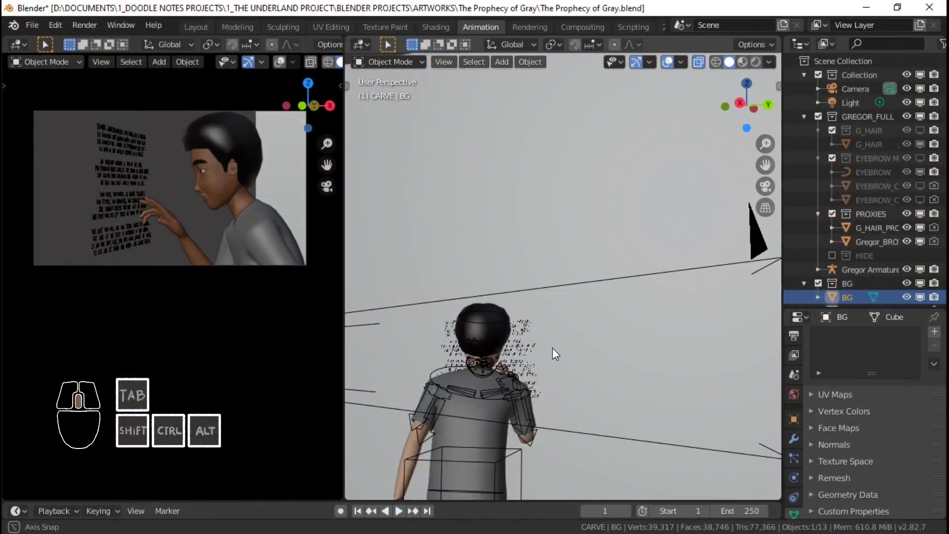
{"action": "middle_click_drag", "start_coordinate": [553, 348], "coordinate": [598, 339]}
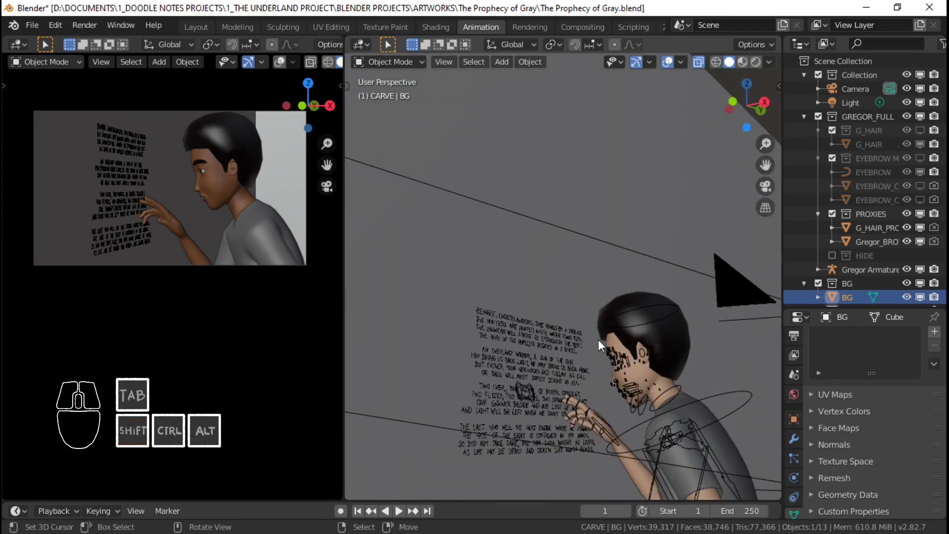
{"action": "mouse_move", "coordinate": [600, 342]}
{"action": "middle_mouse_down"}
{"action": "mouse_move", "coordinate": [538, 372]}
{"action": "mouse_move", "coordinate": [583, 356]}
{"action": "mouse_move", "coordinate": [639, 367]}
{"action": "mouse_move", "coordinate": [551, 358]}
{"action": "mouse_move", "coordinate": [600, 369]}
{"action": "mouse_move", "coordinate": [577, 367]}
{"action": "mouse_move", "coordinate": [634, 351]}
{"action": "mouse_move", "coordinate": [568, 354]}
{"action": "mouse_move", "coordinate": [595, 354]}
{"action": "middle_mouse_up"}
{"action": "scroll", "coordinate": [600, 369], "scroll_direction": "down", "scroll_amount": 2}
{"action": "scroll", "coordinate": [612, 356], "scroll_direction": "up", "scroll_amount": 2}
{"action": "scroll", "coordinate": [598, 356], "scroll_direction": "down", "scroll_amount": 3}
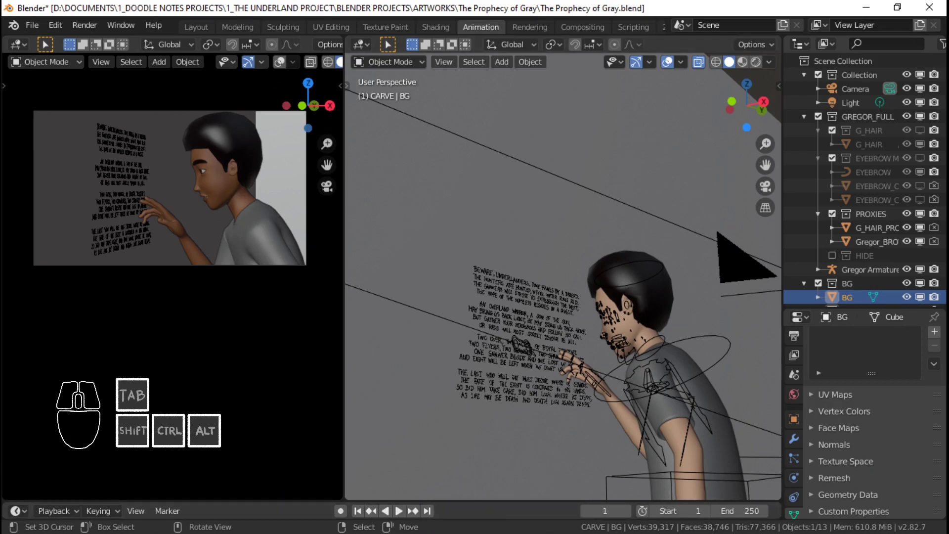
{"action": "key", "text": "alt+Tab"}
{"action": "key", "text": "alt+Tab"}
{"action": "middle_click_drag", "start_coordinate": [517, 304], "coordinate": [593, 311], "text": "shift"}
{"action": "middle_click_drag", "start_coordinate": [522, 324], "coordinate": [556, 293]}
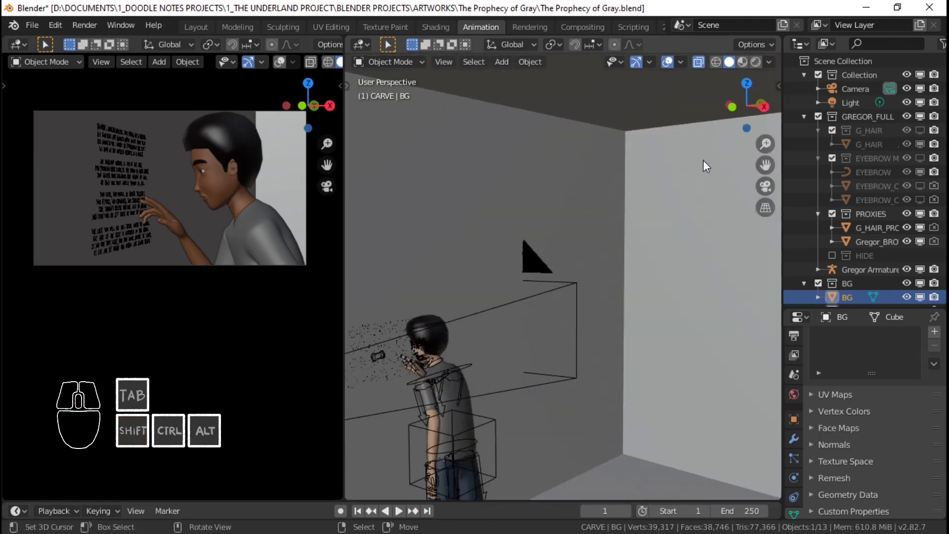
{"action": "middle_click_drag", "start_coordinate": [550, 252], "coordinate": [597, 256], "text": "shift"}
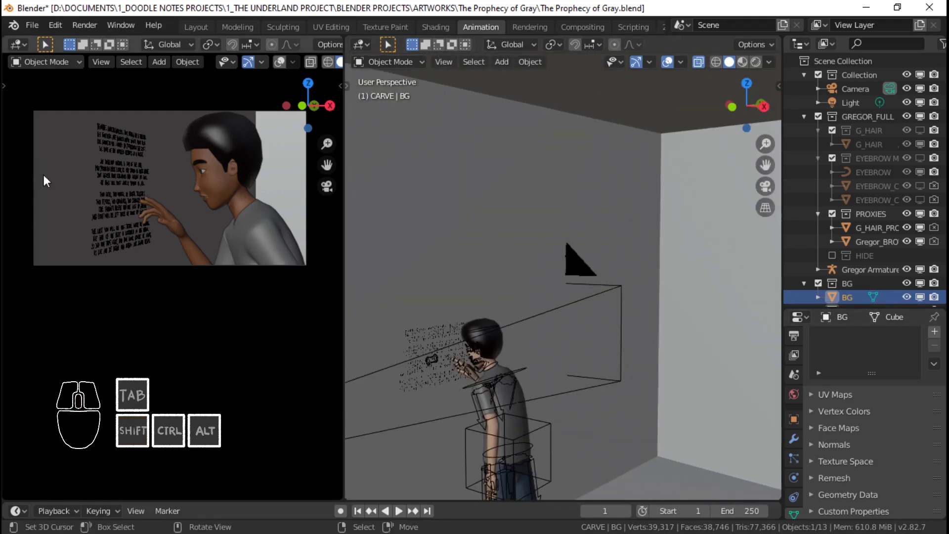
{"action": "middle_click_drag", "start_coordinate": [543, 314], "coordinate": [553, 316], "text": "shift"}
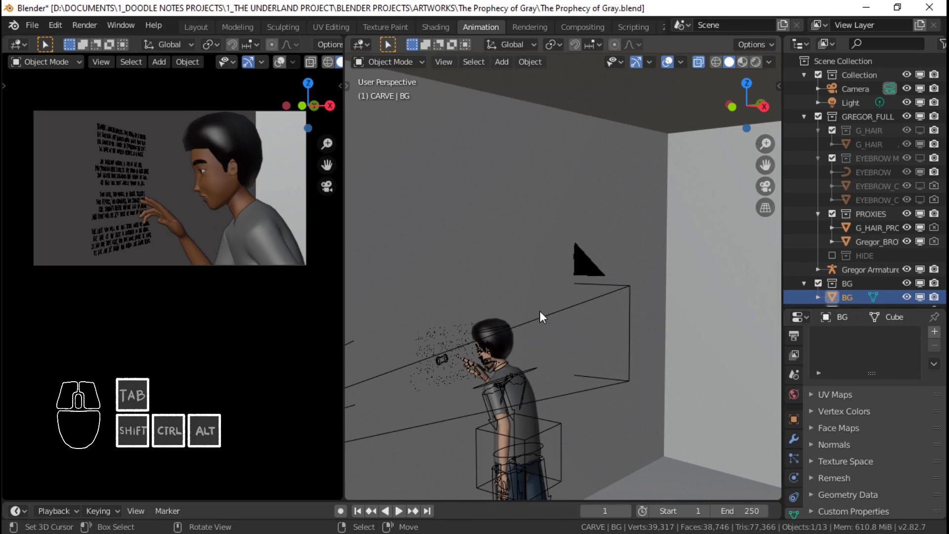
Select the Gray grease pencil object and examine its hand-drawn verses on the wall up close.
{"action": "scroll", "coordinate": [539, 311], "scroll_direction": "up", "scroll_amount": 1}
{"action": "middle_click_drag", "start_coordinate": [519, 341], "coordinate": [589, 318], "text": "shift"}
{"action": "scroll", "coordinate": [489, 305], "scroll_direction": "up", "scroll_amount": 1}
{"action": "left_click", "coordinate": [488, 305]}
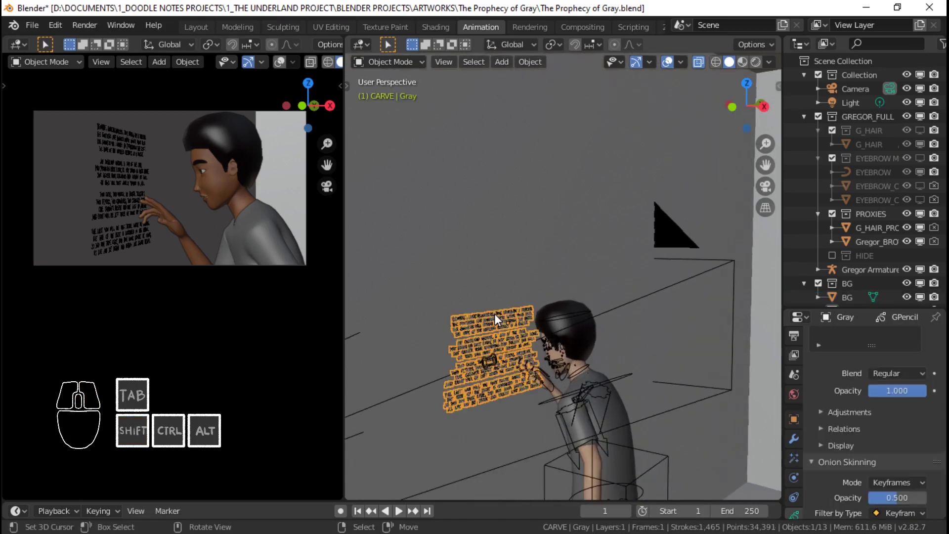
{"action": "mouse_move", "coordinate": [494, 313]}
{"action": "middle_mouse_down"}
{"action": "mouse_move", "coordinate": [500, 324]}
{"action": "mouse_move", "coordinate": [548, 334]}
{"action": "mouse_move", "coordinate": [444, 315]}
{"action": "mouse_move", "coordinate": [556, 372]}
{"action": "mouse_move", "coordinate": [521, 396]}
{"action": "mouse_move", "coordinate": [514, 379]}
{"action": "mouse_move", "coordinate": [476, 369]}
{"action": "mouse_move", "coordinate": [491, 351]}
{"action": "mouse_move", "coordinate": [560, 351]}
{"action": "mouse_move", "coordinate": [618, 245]}
{"action": "middle_mouse_up"}
{"action": "scroll", "coordinate": [617, 244], "scroll_direction": "up", "scroll_amount": 3}
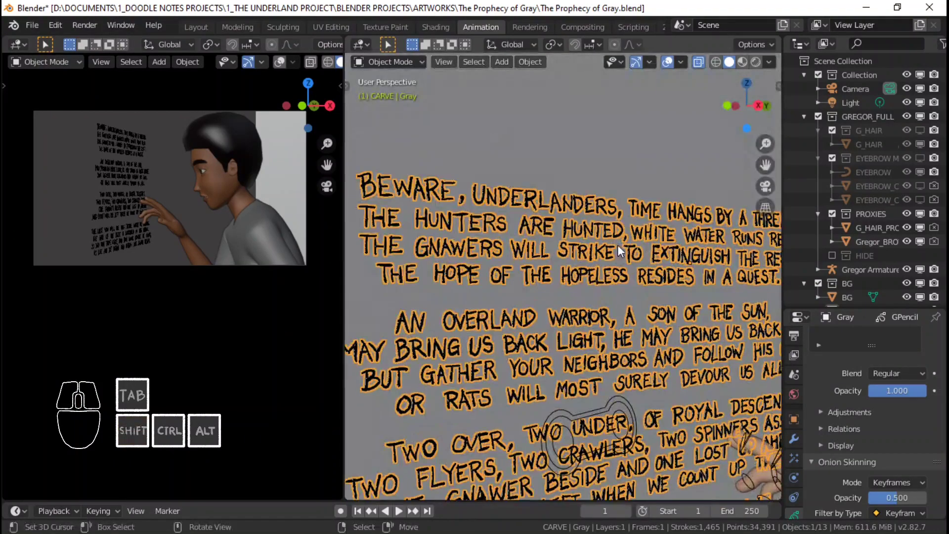
{"action": "scroll", "coordinate": [517, 278], "scroll_direction": "down", "scroll_amount": 3}
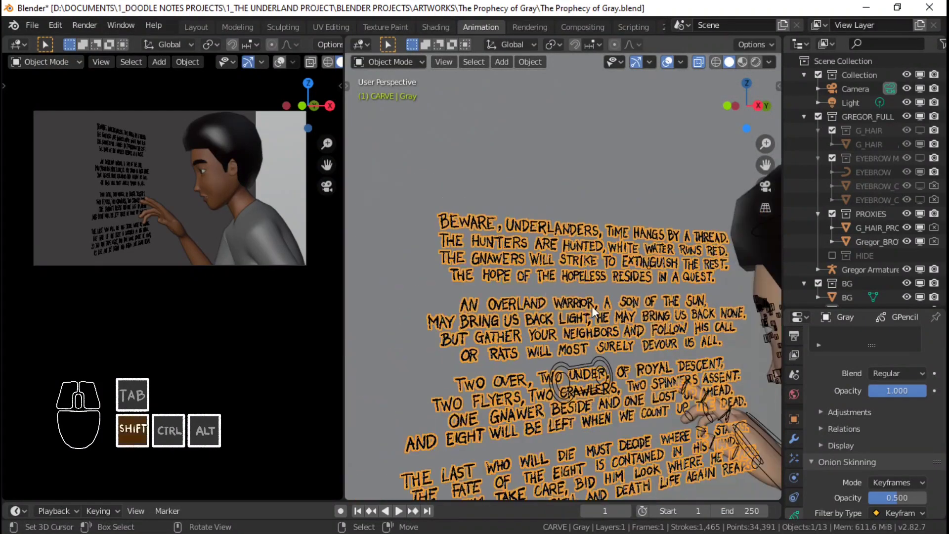
Add a text object to the scene beside the existing wall verses.
{"action": "middle_click_drag", "start_coordinate": [591, 306], "coordinate": [506, 286], "text": "shift"}
{"action": "scroll", "coordinate": [505, 286], "scroll_direction": "down", "scroll_amount": 1}
{"action": "scroll", "coordinate": [686, 304], "scroll_direction": "down", "scroll_amount": 4}
{"action": "mouse_move", "coordinate": [624, 316]}
{"action": "middle_mouse_down", "text": "shift"}
{"action": "mouse_move", "coordinate": [687, 304]}
{"action": "mouse_move", "coordinate": [664, 328]}
{"action": "mouse_move", "coordinate": [560, 299]}
{"action": "mouse_move", "coordinate": [451, 319]}
{"action": "mouse_move", "coordinate": [572, 317]}
{"action": "mouse_move", "coordinate": [593, 292]}
{"action": "mouse_move", "coordinate": [544, 324]}
{"action": "mouse_move", "coordinate": [662, 322]}
{"action": "mouse_move", "coordinate": [618, 315]}
{"action": "middle_mouse_up", "text": "shift"}
{"action": "key", "text": "shift+a"}
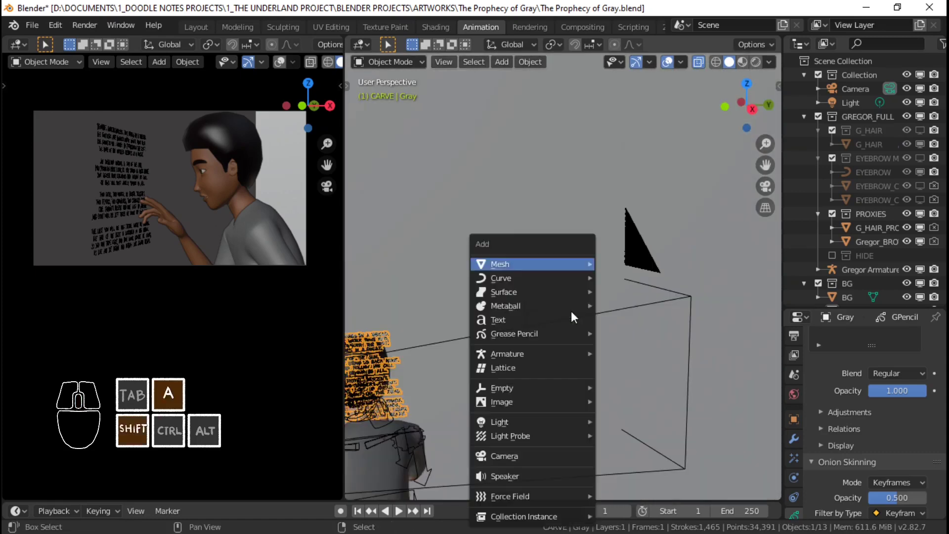
{"action": "left_click", "coordinate": [537, 321]}
{"action": "scroll", "coordinate": [557, 321], "scroll_direction": "down", "scroll_amount": 4}
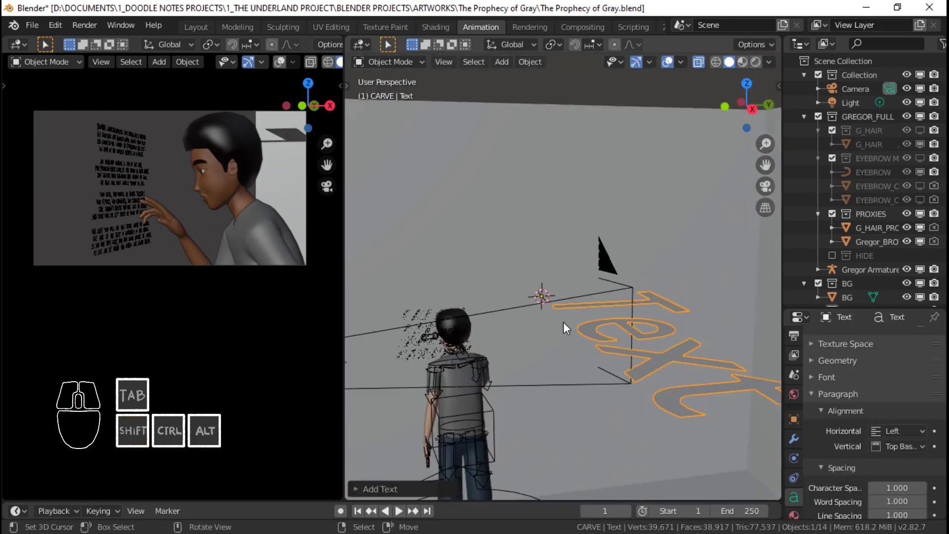
{"action": "scroll", "coordinate": [569, 320], "scroll_direction": "up", "scroll_amount": 2}
{"action": "mouse_move", "coordinate": [570, 319]}
{"action": "middle_mouse_down"}
{"action": "mouse_move", "coordinate": [622, 320]}
{"action": "mouse_move", "coordinate": [551, 319]}
{"action": "mouse_move", "coordinate": [585, 319]}
{"action": "mouse_move", "coordinate": [559, 326]}
{"action": "middle_mouse_up"}
Rotate the text object 90° around the global X axis to stand it upright.
{"action": "key", "text": "Tab"}
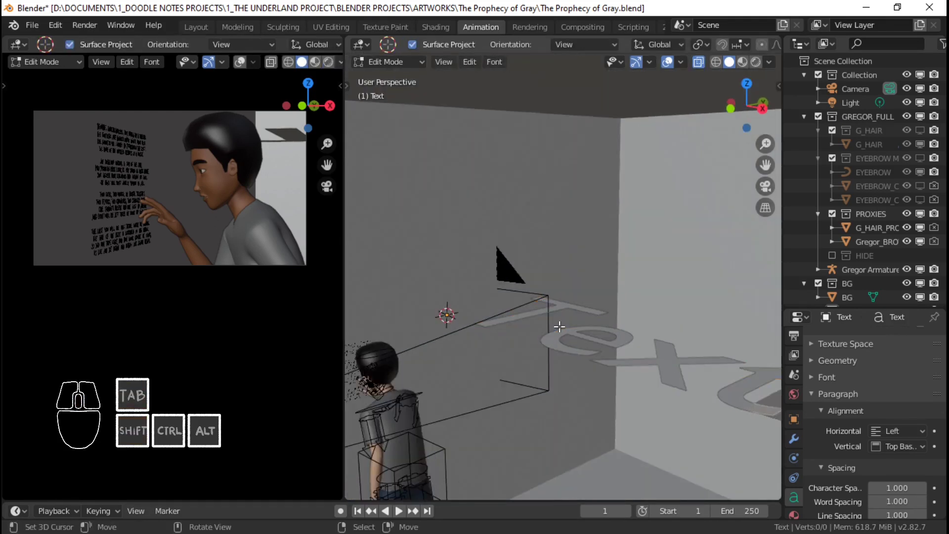
{"action": "key", "text": "Tab"}
{"action": "type", "text": "rx"}
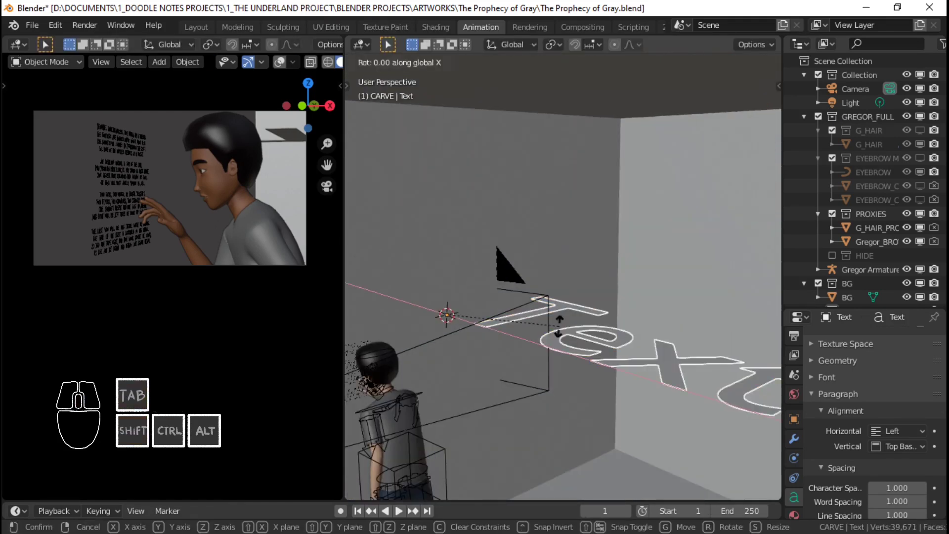
{"action": "type", "text": "90"}
{"action": "key", "text": "Return"}
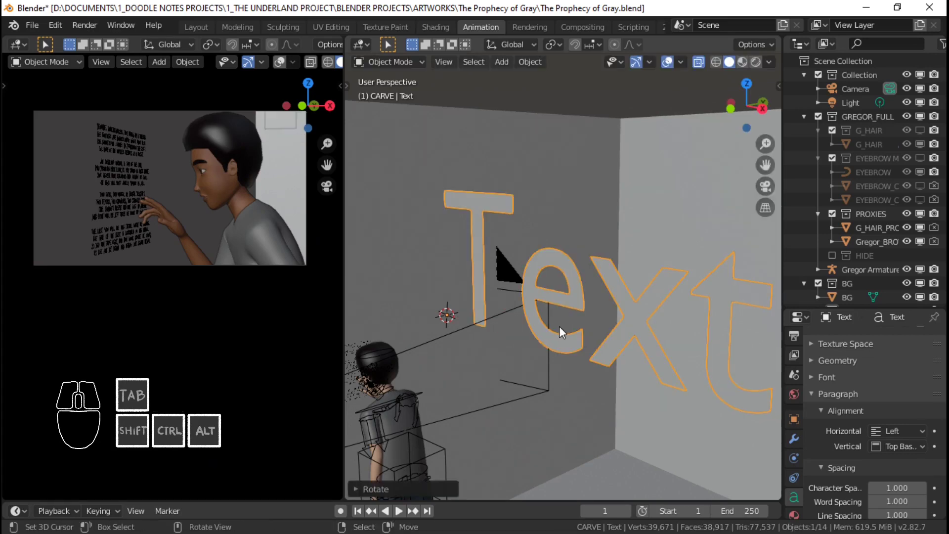
Set both the horizontal and vertical alignment of the text to Center.
{"action": "scroll", "coordinate": [640, 340], "scroll_direction": "up", "scroll_amount": 2}
{"action": "left_click", "coordinate": [897, 431]}
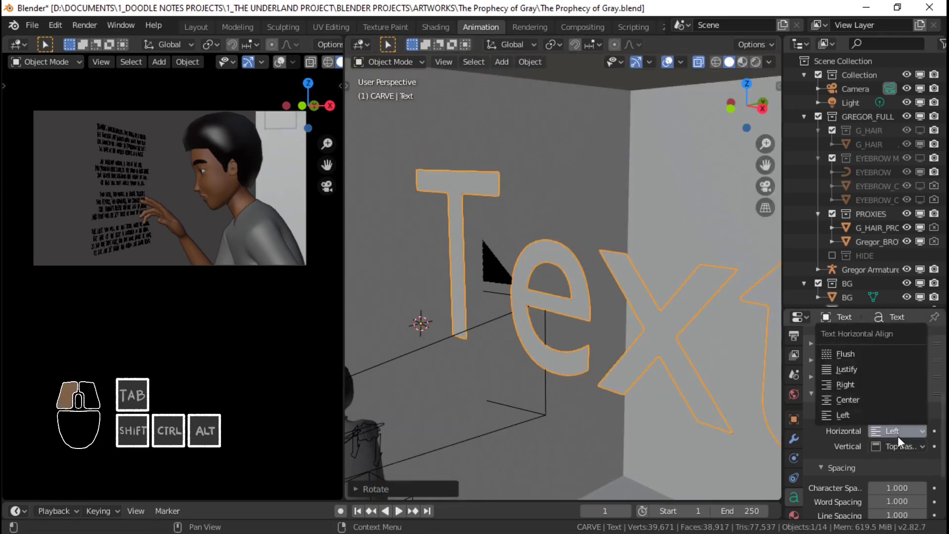
{"action": "left_click", "coordinate": [854, 399]}
{"action": "left_click", "coordinate": [897, 446]}
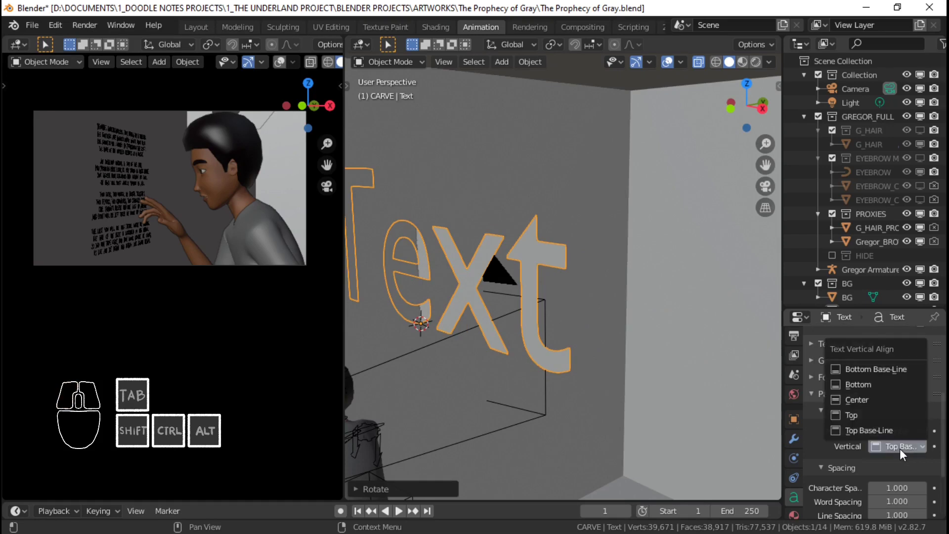
{"action": "left_click", "coordinate": [880, 399]}
{"action": "scroll", "coordinate": [511, 322], "scroll_direction": "down", "scroll_amount": 1}
{"action": "middle_click_drag", "start_coordinate": [511, 322], "coordinate": [559, 317], "text": "shift"}
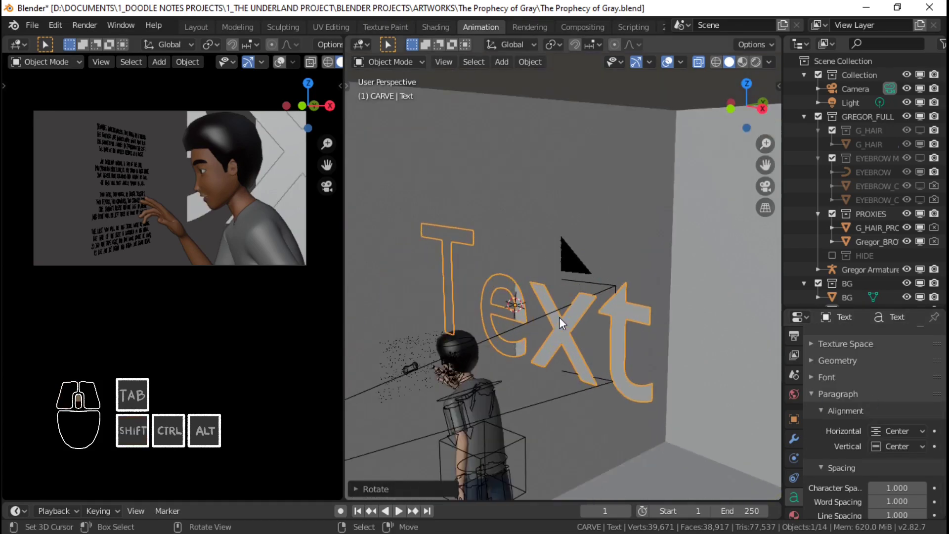
Rotate the text object 90° around the global Z axis so it lies along the verse wall.
{"action": "type", "text": "rz90"}
{"action": "key", "text": "Return"}
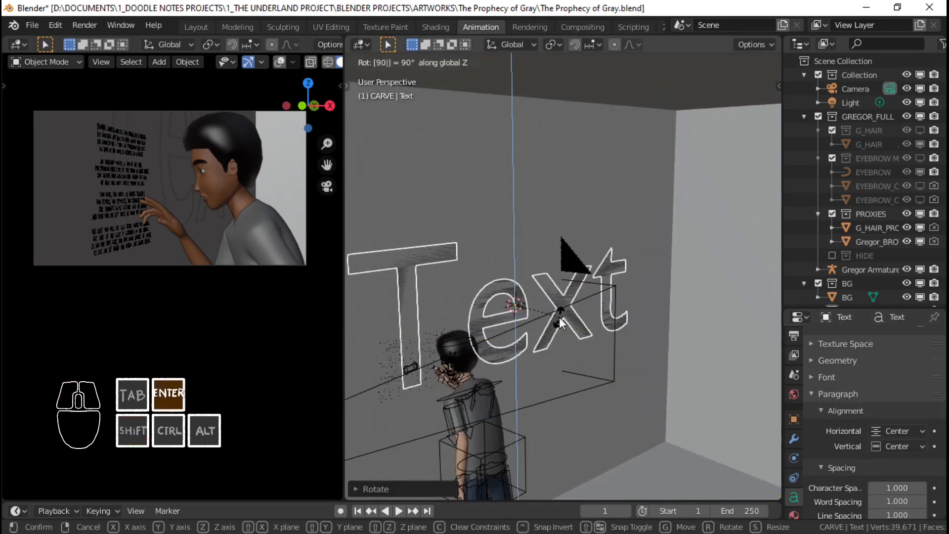
{"action": "mouse_move", "coordinate": [565, 327]}
{"action": "middle_mouse_down"}
{"action": "mouse_move", "coordinate": [537, 290]}
{"action": "mouse_move", "coordinate": [542, 325]}
{"action": "mouse_move", "coordinate": [572, 336]}
{"action": "mouse_move", "coordinate": [622, 330]}
{"action": "mouse_move", "coordinate": [565, 327]}
{"action": "middle_mouse_up"}
{"action": "scroll", "coordinate": [566, 327], "scroll_direction": "up", "scroll_amount": 2}
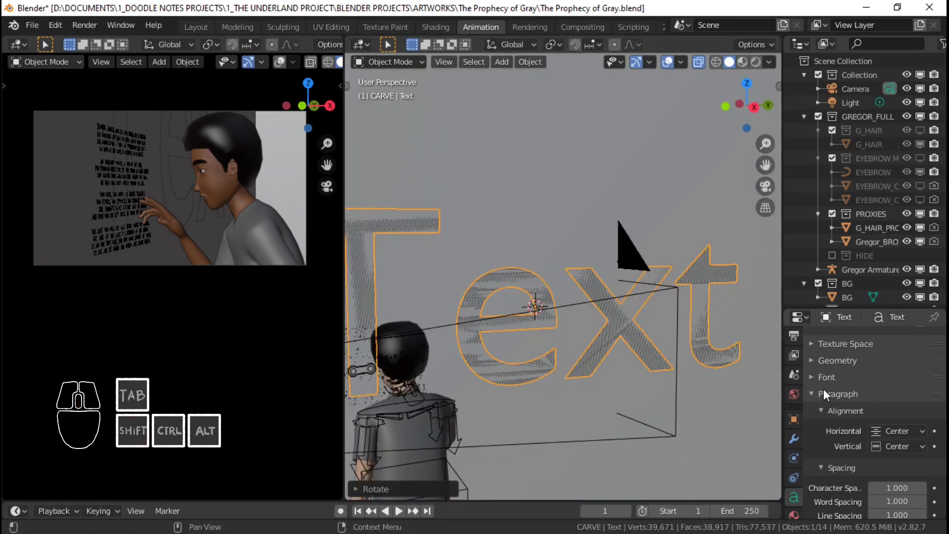
Reduce the text object's font size to 0.05.
{"action": "key", "text": "Tab"}
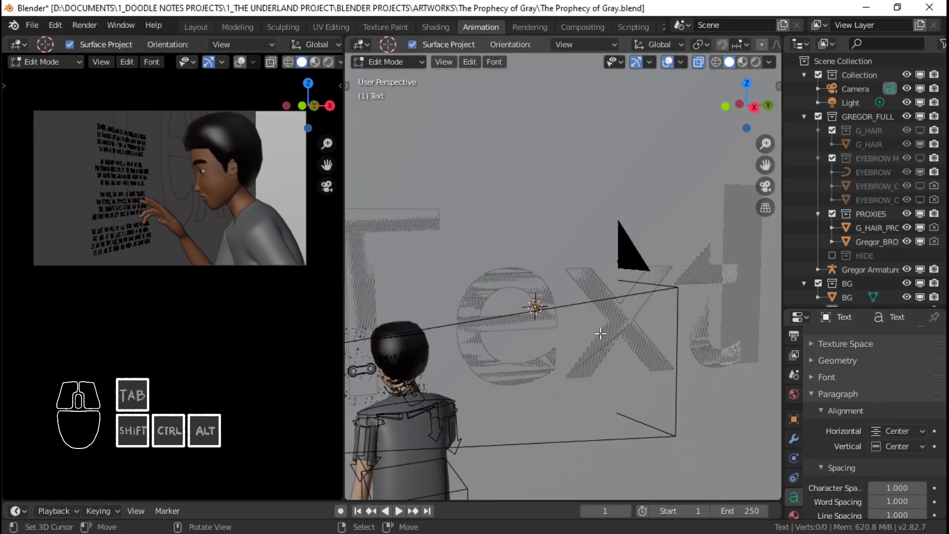
{"action": "key", "text": "Tab"}
{"action": "left_click", "coordinate": [840, 377]}
{"action": "scroll", "coordinate": [845, 392], "scroll_direction": "down", "scroll_amount": 4}
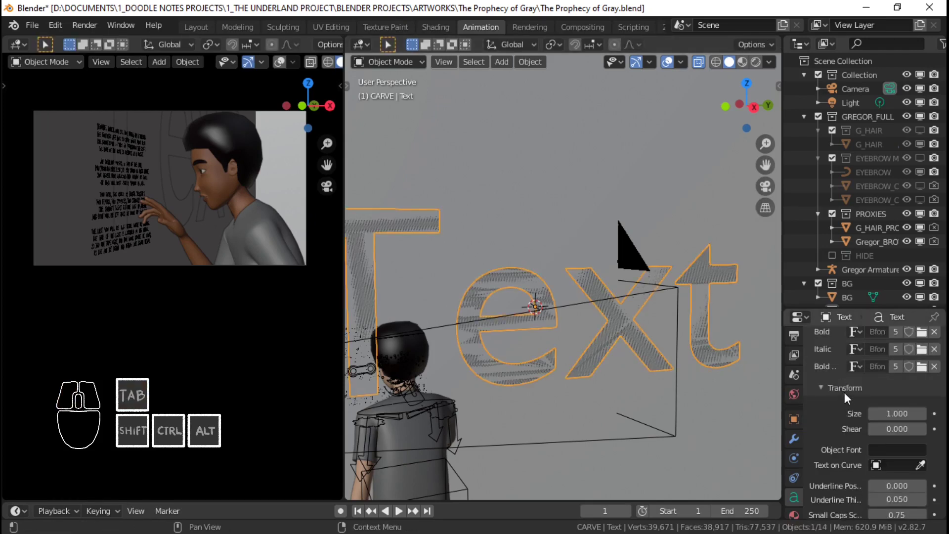
{"action": "left_click_drag", "start_coordinate": [897, 413], "coordinate": [870, 414]}
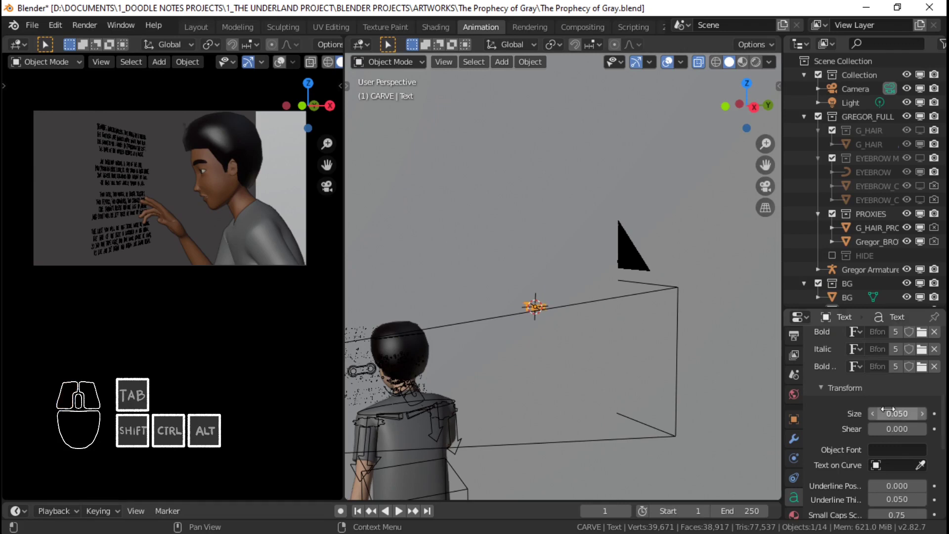
{"action": "scroll", "coordinate": [435, 347], "scroll_direction": "up", "scroll_amount": 5}
Try a font size of 0.01 for the text object.
{"action": "key", "text": "BackSpace"}
{"action": "key", "text": "BackSpace"}
{"action": "key", "text": "BackSpace"}
{"action": "key", "text": "BackSpace"}
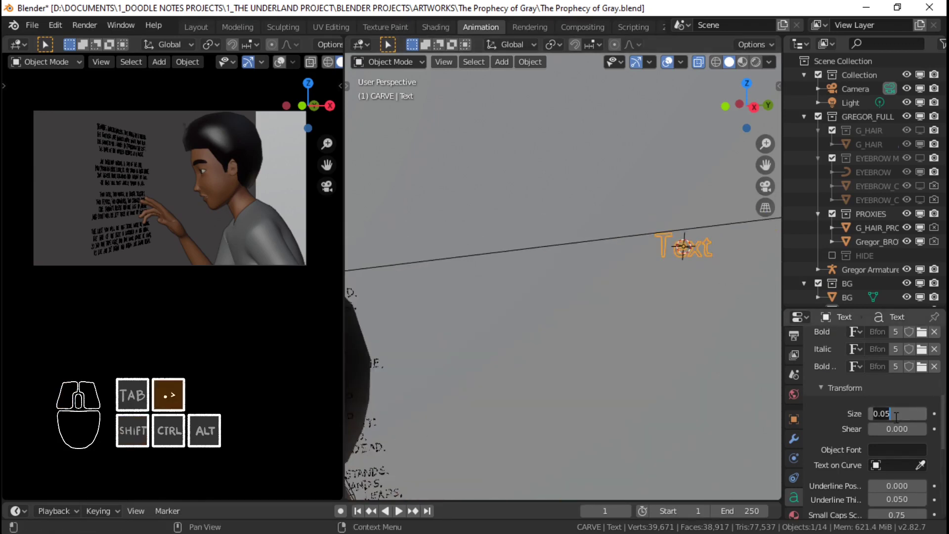
{"action": "type", "text": ".0"}
{"action": "scroll", "coordinate": [524, 264], "scroll_direction": "up", "scroll_amount": 7}
{"action": "middle_click_drag", "start_coordinate": [683, 245], "coordinate": [539, 289], "text": "shift"}
{"action": "scroll", "coordinate": [524, 264], "scroll_direction": "down", "scroll_amount": 4}
Set the text object's font size to 0.025.
{"action": "left_click", "coordinate": [898, 414]}
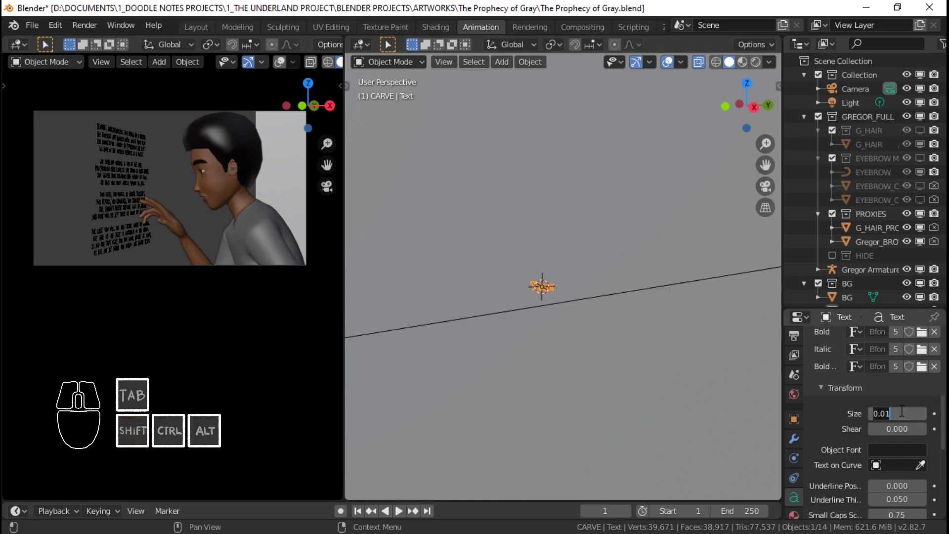
{"action": "type", "text": ".025"}
{"action": "key", "text": "Return"}
{"action": "scroll", "coordinate": [593, 304], "scroll_direction": "down", "scroll_amount": 9}
{"action": "middle_click_drag", "start_coordinate": [593, 304], "coordinate": [501, 278], "text": "shift"}
{"action": "scroll", "coordinate": [501, 277], "scroll_direction": "up", "scroll_amount": 7}
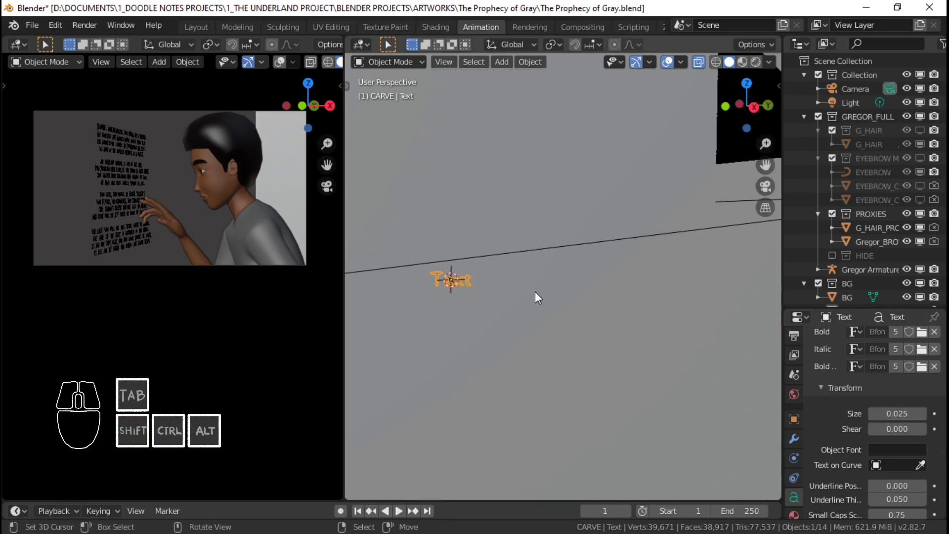
Switch to Notepad and copy the first two stanzas of Prophecies_Presley.txt, from "When lights flicker low," to "Your victory is your shame.".
{"action": "key", "text": "Tab"}
{"action": "key", "text": "Tab"}
{"action": "key", "text": "alt+Tab"}
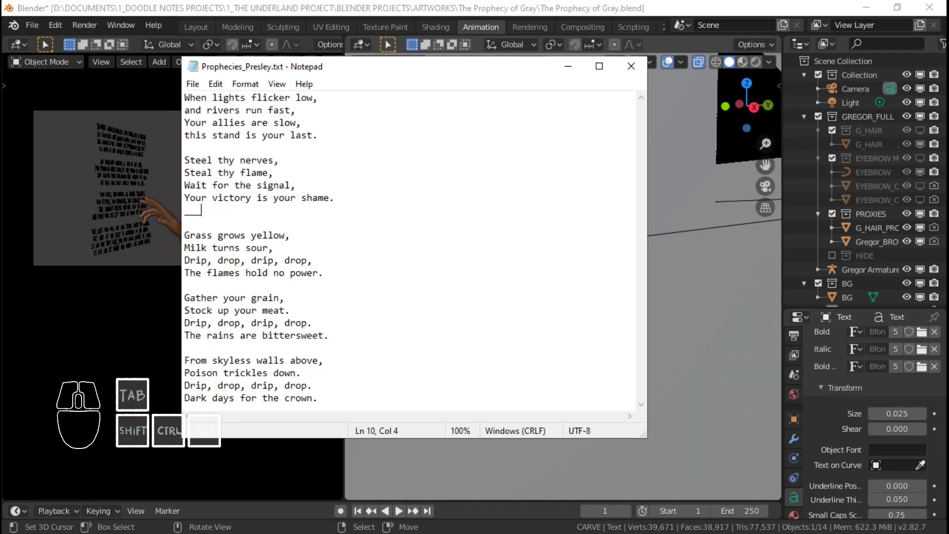
{"action": "left_click_drag", "start_coordinate": [345, 200], "coordinate": [186, 97]}
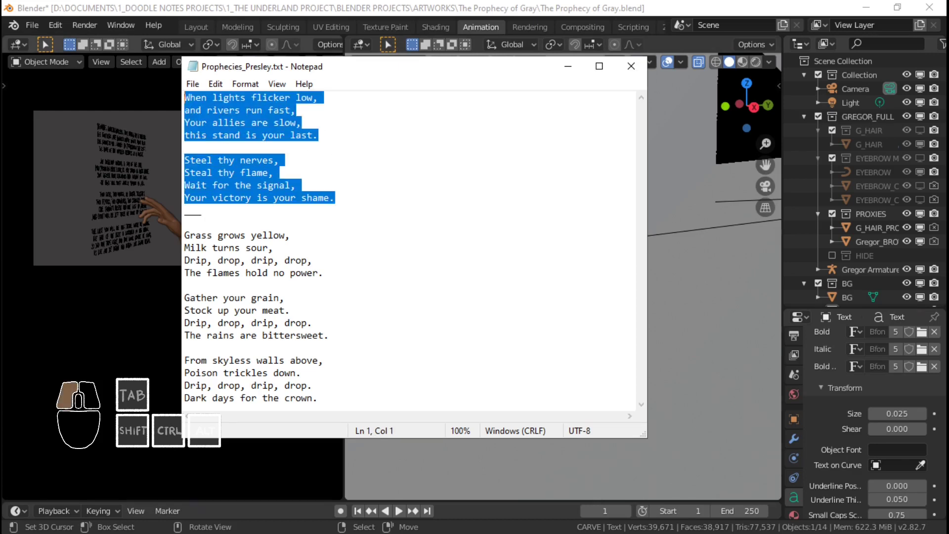
{"action": "key", "text": "ctrl+c"}
Switch back to Blender and replace the text object's default word with the copied stanzas.
{"action": "key", "text": "alt+Tab"}
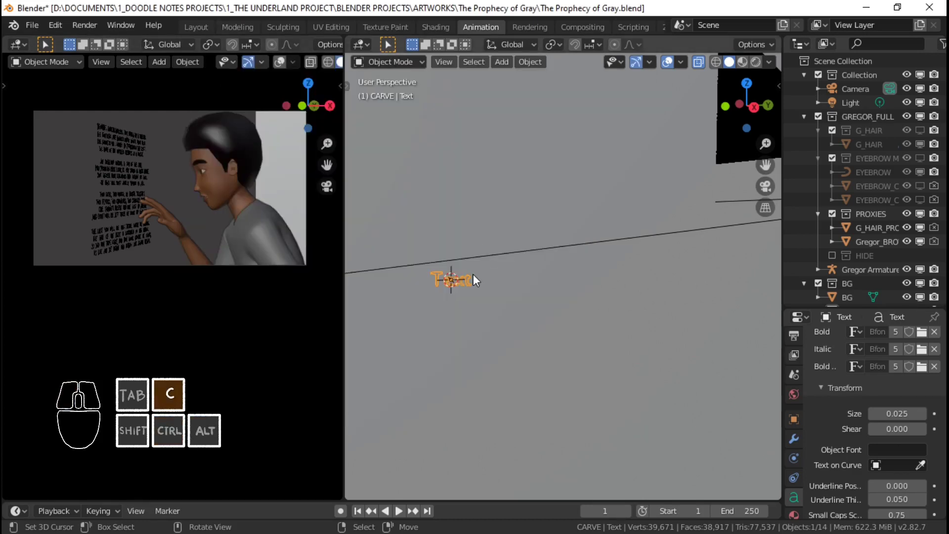
{"action": "key", "text": "Tab"}
{"action": "key", "text": "BackSpace"}
{"action": "key", "text": "BackSpace"}
{"action": "key", "text": "BackSpace"}
{"action": "key", "text": "BackSpace"}
{"action": "key", "text": "ctrl+v"}
{"action": "scroll", "coordinate": [478, 237], "scroll_direction": "down", "scroll_amount": 2}
{"action": "scroll", "coordinate": [484, 245], "scroll_direction": "up", "scroll_amount": 2}
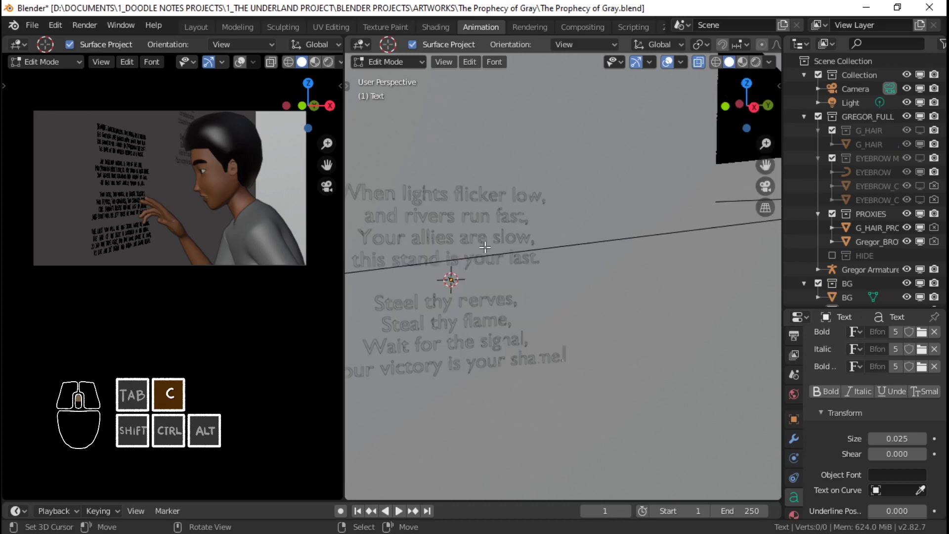
{"action": "key", "text": "Tab"}
Leave text editing and slide the verse text object horizontally along the wall toward the character.
{"action": "scroll", "coordinate": [485, 248], "scroll_direction": "down", "scroll_amount": 1}
{"action": "middle_click_drag", "start_coordinate": [497, 265], "coordinate": [551, 275], "text": "shift"}
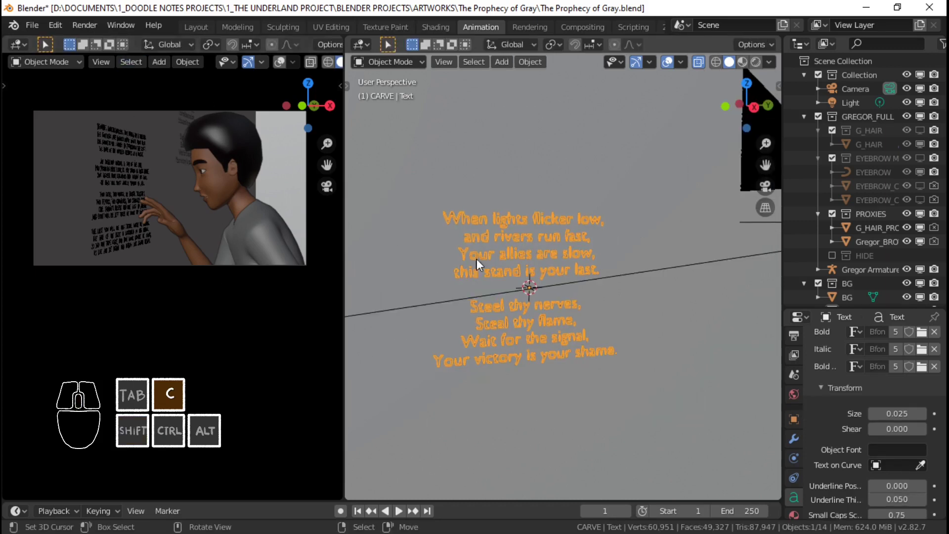
{"action": "middle_click_drag", "start_coordinate": [596, 302], "coordinate": [571, 293], "text": "shift"}
{"action": "scroll", "coordinate": [491, 258], "scroll_direction": "down", "scroll_amount": 2}
{"action": "scroll", "coordinate": [515, 262], "scroll_direction": "up", "scroll_amount": 2}
{"action": "mouse_move", "coordinate": [514, 262]}
{"action": "middle_mouse_down"}
{"action": "mouse_move", "coordinate": [541, 260]}
{"action": "mouse_move", "coordinate": [514, 263]}
{"action": "middle_mouse_up"}
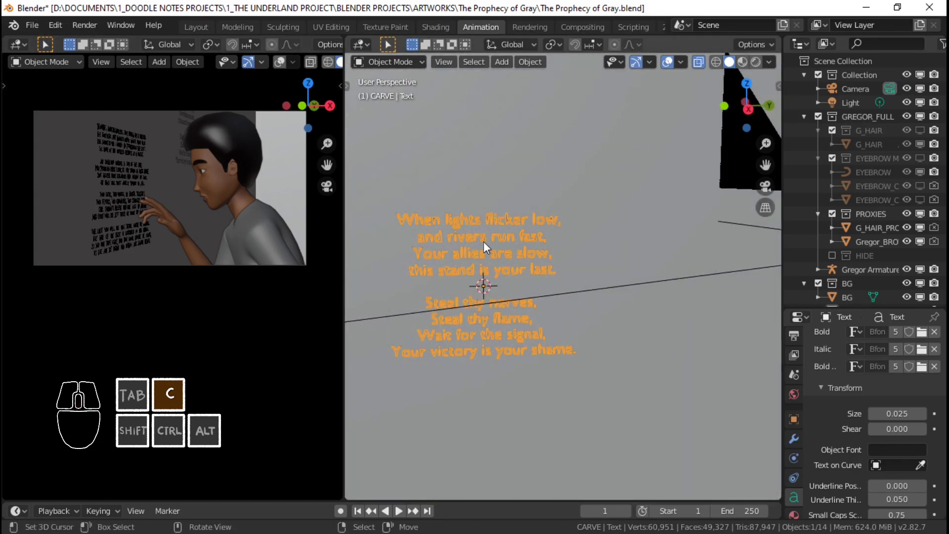
{"action": "scroll", "coordinate": [530, 263], "scroll_direction": "up", "scroll_amount": 1}
{"action": "middle_click_drag", "start_coordinate": [530, 267], "coordinate": [531, 261], "text": "shift"}
{"action": "key", "text": "g"}
{"action": "key", "text": "y"}
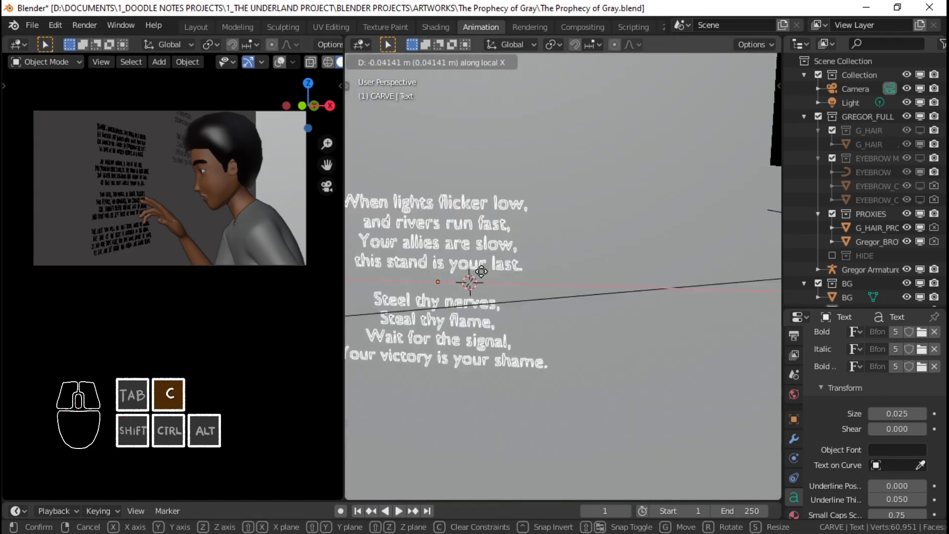
{"action": "left_click", "coordinate": [420, 269]}
{"action": "scroll", "coordinate": [420, 269], "scroll_direction": "down", "scroll_amount": 2}
{"action": "middle_click_drag", "start_coordinate": [408, 276], "coordinate": [593, 272], "text": "shift"}
{"action": "key", "text": "g"}
{"action": "key", "text": "y"}
{"action": "left_click", "coordinate": [593, 269]}
{"action": "key", "text": "g"}
{"action": "key", "text": "x"}
{"action": "right_click", "coordinate": [595, 268]}
{"action": "key", "text": "g"}
{"action": "key", "text": "y"}
{"action": "left_click", "coordinate": [612, 270]}
{"action": "scroll", "coordinate": [611, 269], "scroll_direction": "down", "scroll_amount": 2}
{"action": "scroll", "coordinate": [595, 272], "scroll_direction": "up", "scroll_amount": 1}
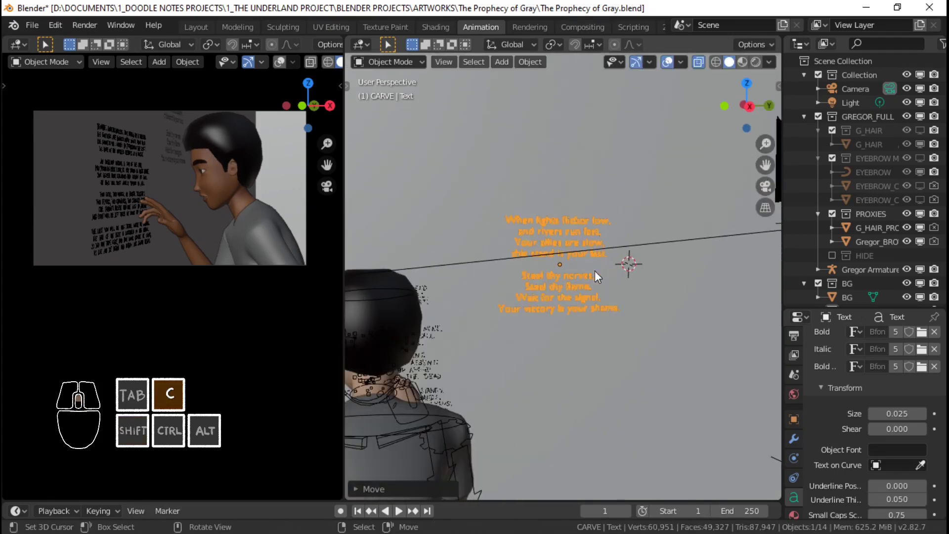
Lower the verse text object slightly along the Z axis.
{"action": "key", "text": "g"}
{"action": "key", "text": "z"}
{"action": "left_click", "coordinate": [598, 282]}
{"action": "key", "text": "g"}
{"action": "key", "text": "z"}
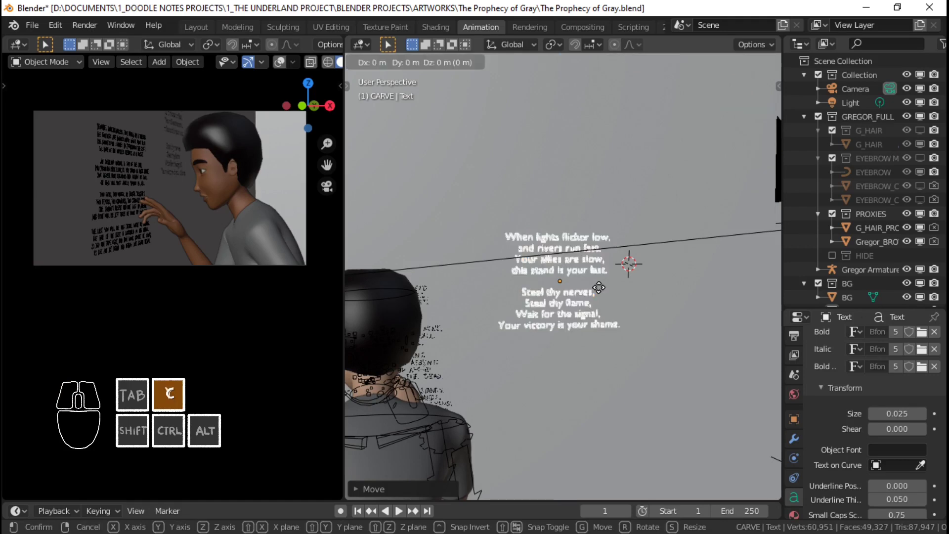
{"action": "left_click", "coordinate": [600, 289]}
Sort the font files by modified date and load Lumie.ttf as the text object's regular font.
{"action": "scroll", "coordinate": [601, 289], "scroll_direction": "up", "scroll_amount": 4}
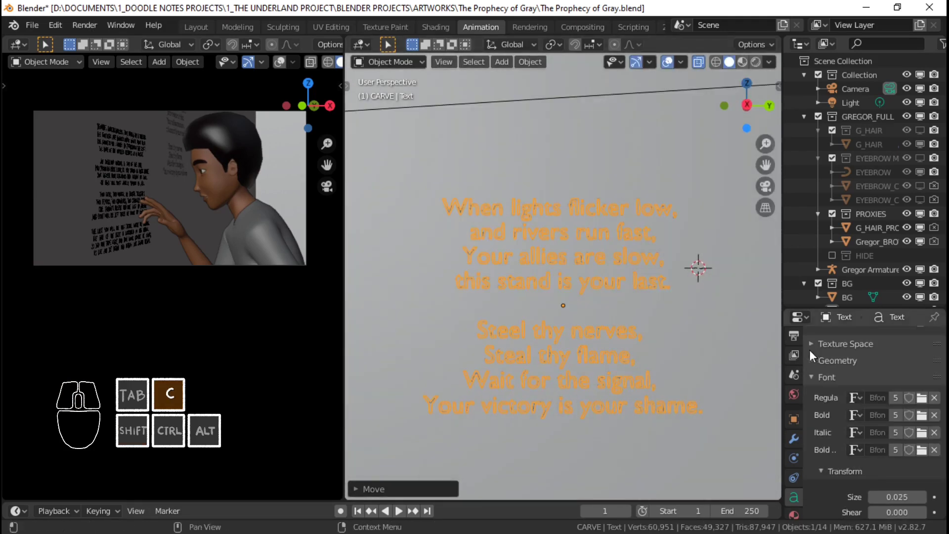
{"action": "left_click", "coordinate": [921, 398]}
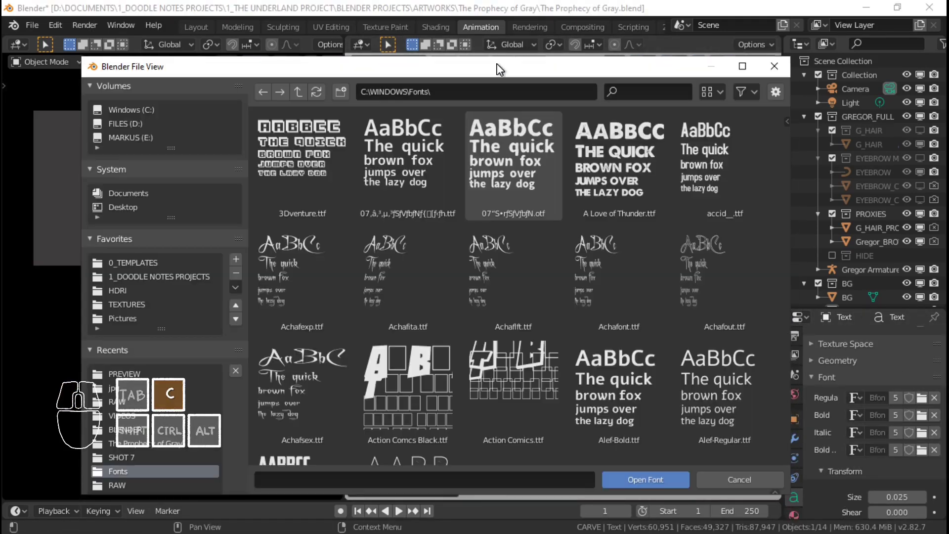
{"action": "left_click", "coordinate": [740, 92]}
{"action": "left_click", "coordinate": [708, 92]}
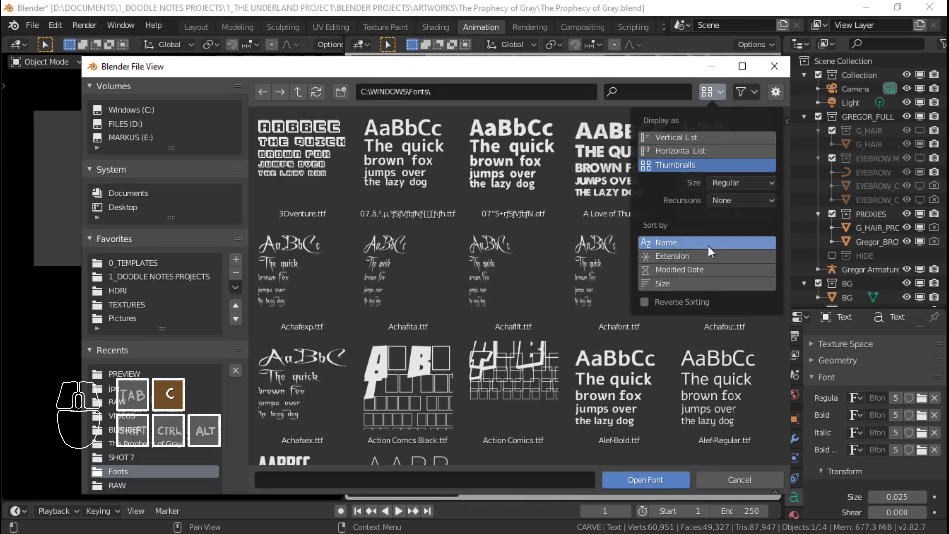
{"action": "left_click", "coordinate": [701, 270]}
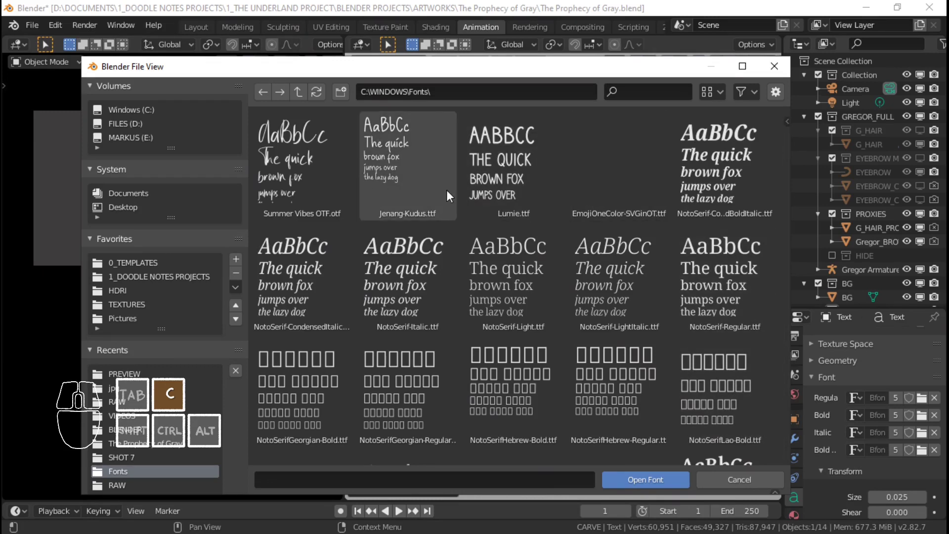
{"action": "double_click", "coordinate": [515, 158]}
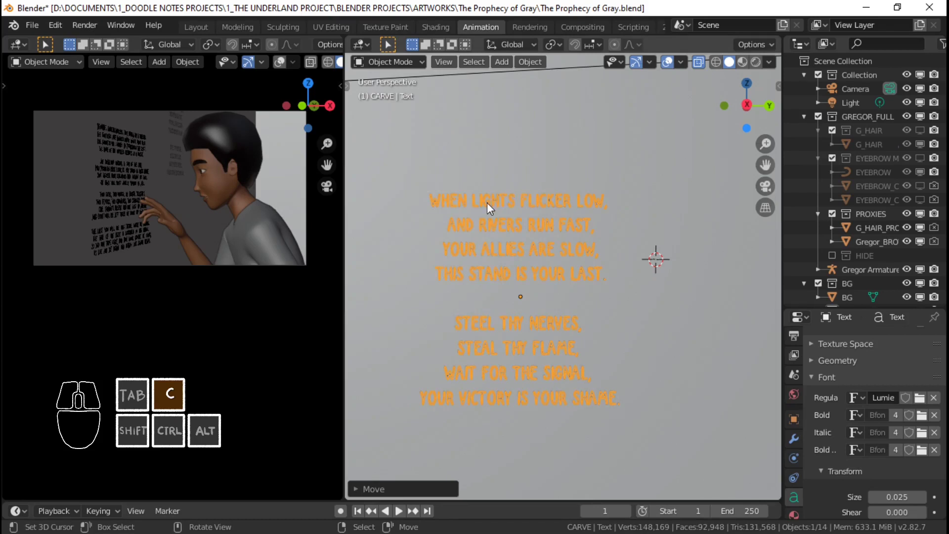
Give the verse text a new material with an Emission surface and a black emission color.
{"action": "scroll", "coordinate": [488, 203], "scroll_direction": "up", "scroll_amount": 2}
{"action": "left_click", "coordinate": [478, 218]}
{"action": "scroll", "coordinate": [206, 198], "scroll_direction": "up", "scroll_amount": 5}
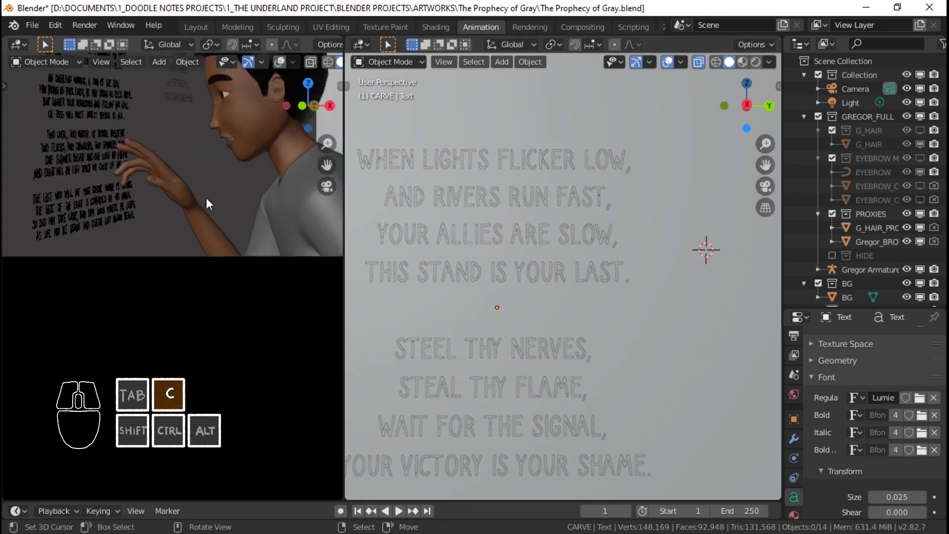
{"action": "scroll", "coordinate": [792, 493], "scroll_direction": "down", "scroll_amount": 1}
{"action": "left_click", "coordinate": [792, 491]}
{"action": "left_click", "coordinate": [815, 399]}
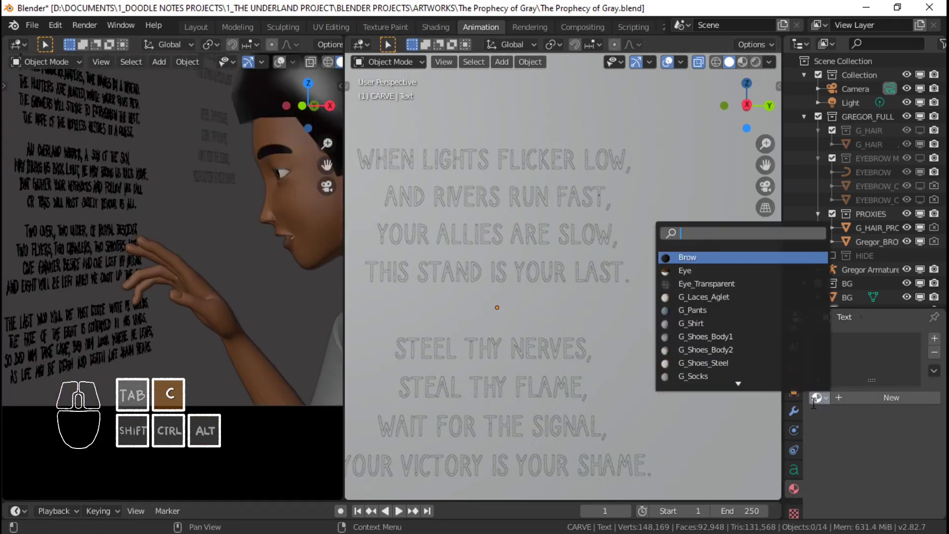
{"action": "left_click", "coordinate": [812, 403]}
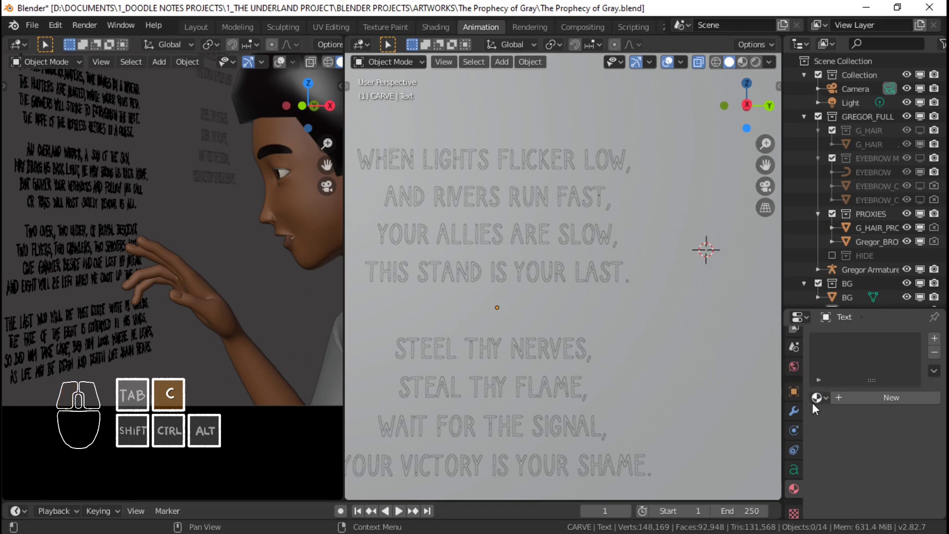
{"action": "left_click", "coordinate": [864, 399]}
{"action": "left_click", "coordinate": [906, 480]}
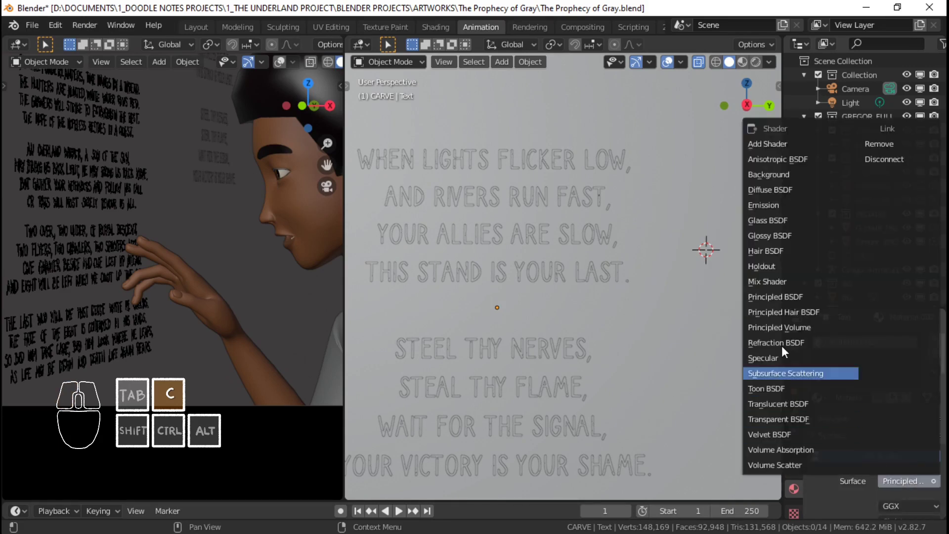
{"action": "left_click", "coordinate": [791, 218]}
{"action": "scroll", "coordinate": [908, 463], "scroll_direction": "down", "scroll_amount": 5}
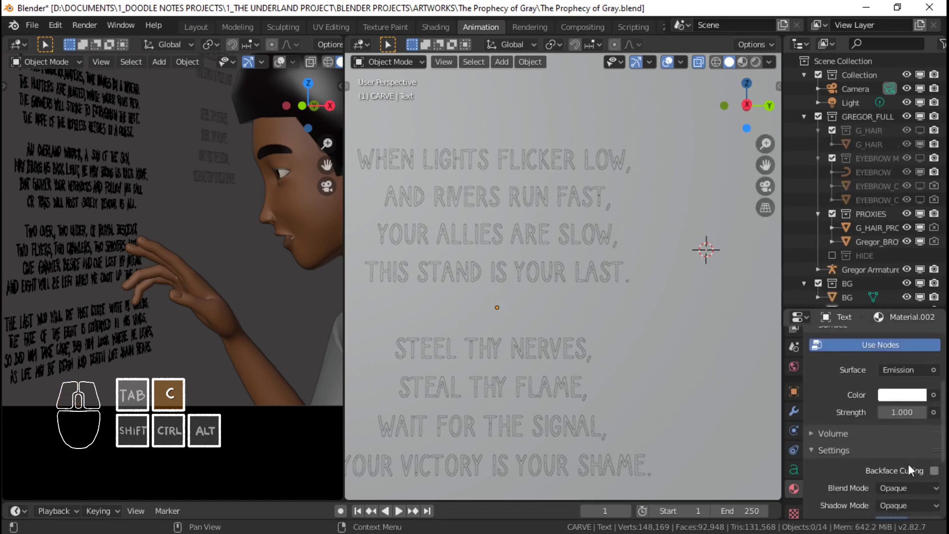
{"action": "left_click", "coordinate": [902, 391]}
{"action": "left_click", "coordinate": [902, 392]}
{"action": "left_click_drag", "start_coordinate": [914, 294], "coordinate": [914, 290]}
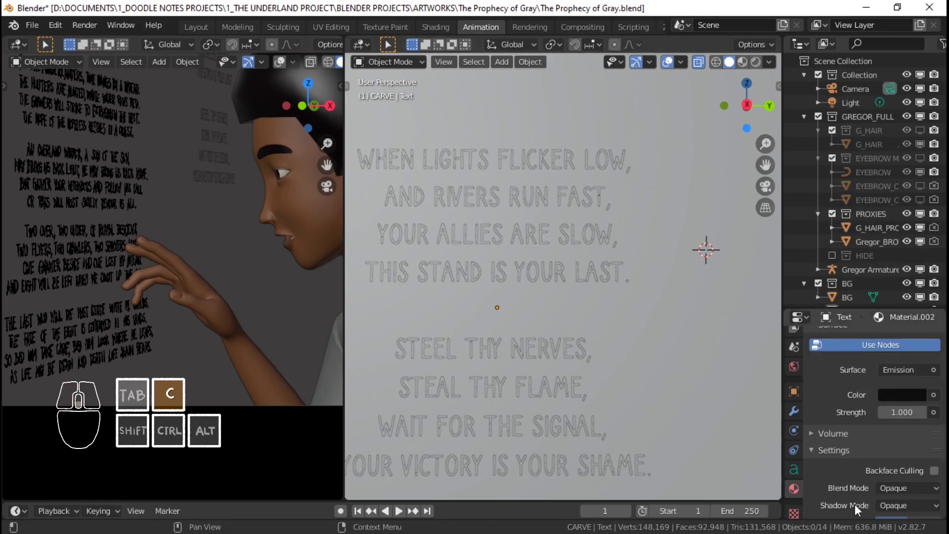
Set the text material's viewport display color to black and its viewport roughness to 0.
{"action": "scroll", "coordinate": [860, 474], "scroll_direction": "down", "scroll_amount": 4}
{"action": "scroll", "coordinate": [844, 494], "scroll_direction": "down", "scroll_amount": 3}
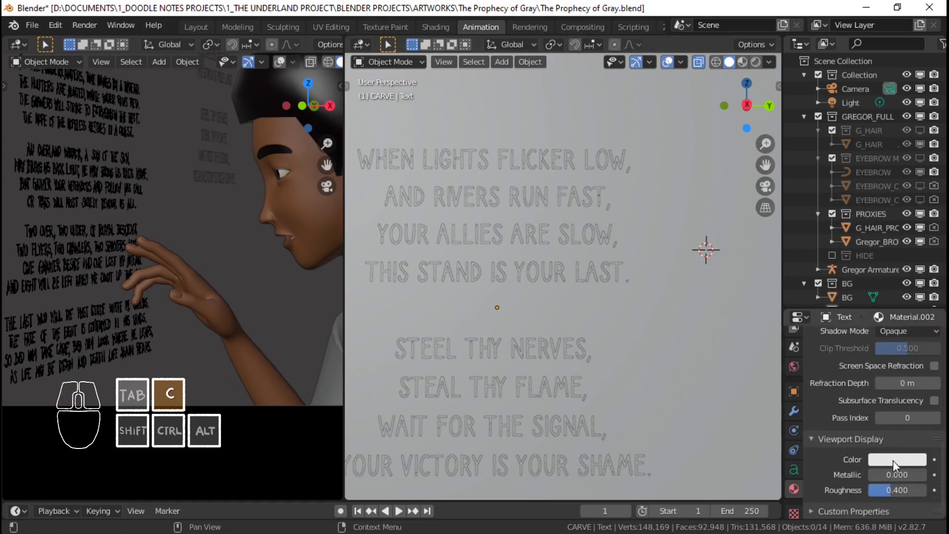
{"action": "left_click", "coordinate": [893, 461]}
{"action": "left_click_drag", "start_coordinate": [912, 356], "coordinate": [913, 363]}
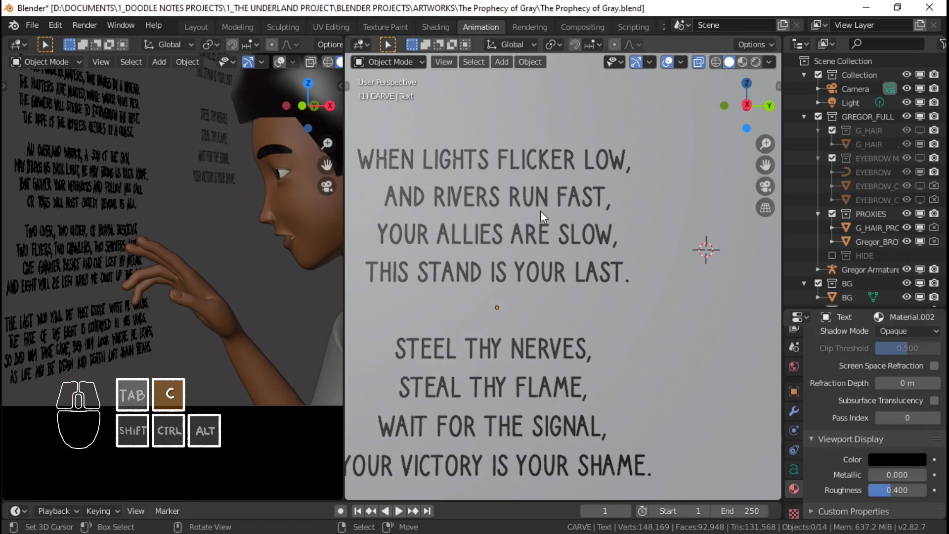
{"action": "left_click_drag", "start_coordinate": [890, 490], "coordinate": [870, 490]}
Examine the black verses on the wall from several angles in the camera and perspective views.
{"action": "scroll", "coordinate": [547, 265], "scroll_direction": "down", "scroll_amount": 3}
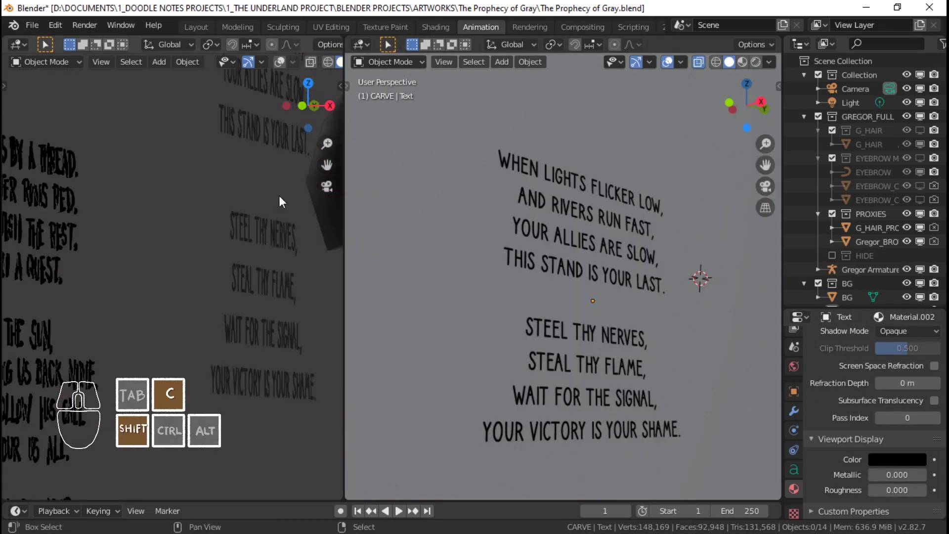
{"action": "middle_click_drag", "start_coordinate": [279, 195], "coordinate": [258, 138]}
{"action": "scroll", "coordinate": [257, 138], "scroll_direction": "down", "scroll_amount": 3}
{"action": "left_click", "coordinate": [648, 339]}
{"action": "middle_click_drag", "start_coordinate": [647, 340], "coordinate": [597, 345]}
{"action": "scroll", "coordinate": [610, 339], "scroll_direction": "up", "scroll_amount": 1}
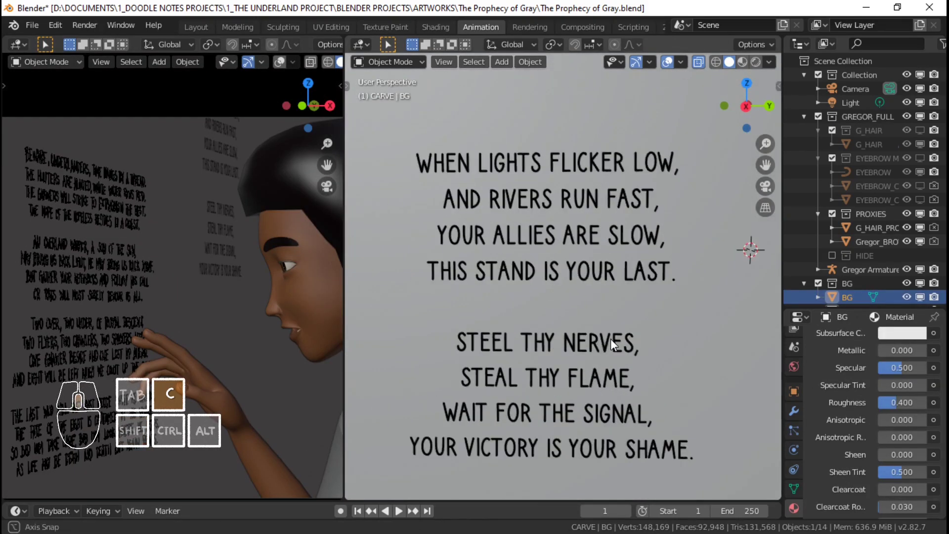
{"action": "scroll", "coordinate": [621, 339], "scroll_direction": "down", "scroll_amount": 2}
{"action": "scroll", "coordinate": [626, 339], "scroll_direction": "up", "scroll_amount": 2}
{"action": "scroll", "coordinate": [620, 338], "scroll_direction": "down", "scroll_amount": 1}
{"action": "scroll", "coordinate": [583, 334], "scroll_direction": "up", "scroll_amount": 2}
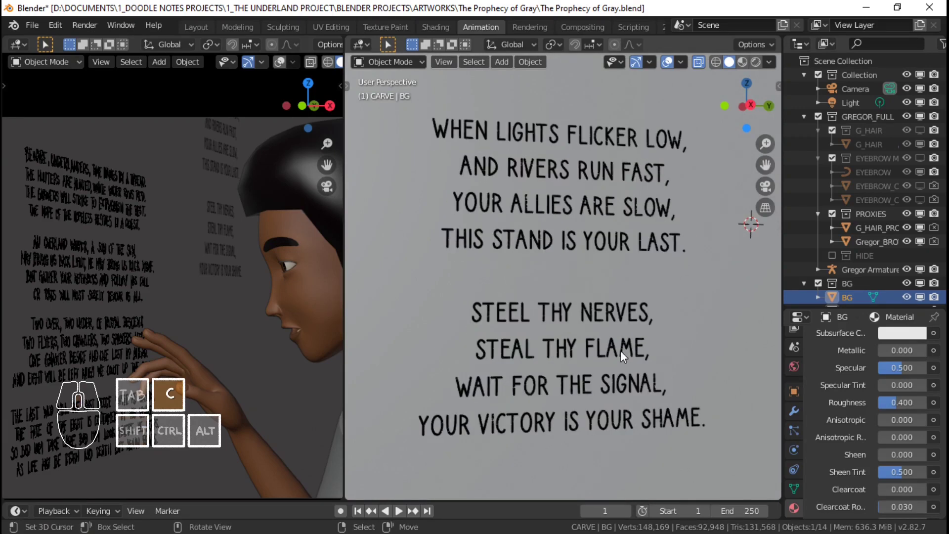
{"action": "scroll", "coordinate": [621, 351], "scroll_direction": "down", "scroll_amount": 1}
{"action": "middle_click_drag", "start_coordinate": [618, 296], "coordinate": [627, 300], "text": "shift"}
{"action": "middle_click_drag", "start_coordinate": [641, 348], "coordinate": [609, 342]}
{"action": "middle_click_drag", "start_coordinate": [642, 304], "coordinate": [622, 316]}
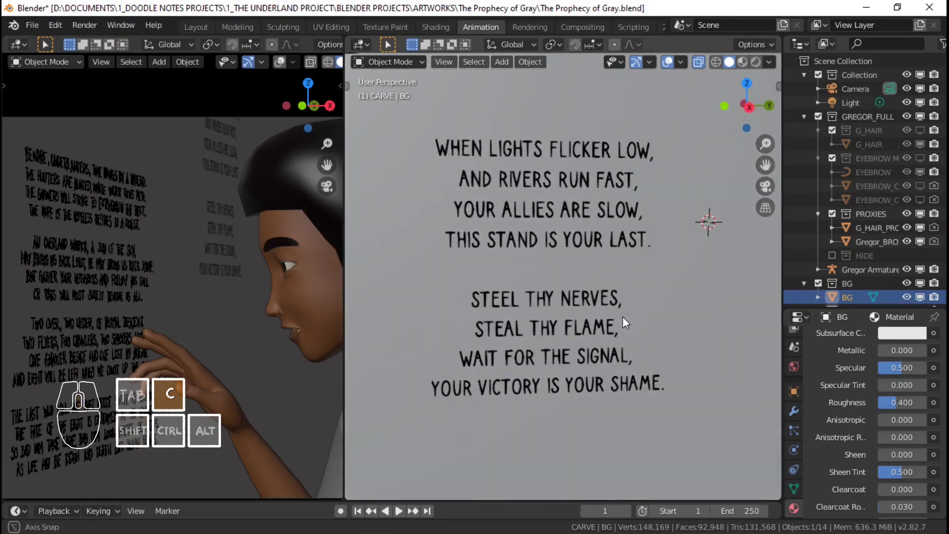
Reselect the verse text object and open the font file browser for its regular font.
{"action": "left_click", "coordinate": [797, 414]}
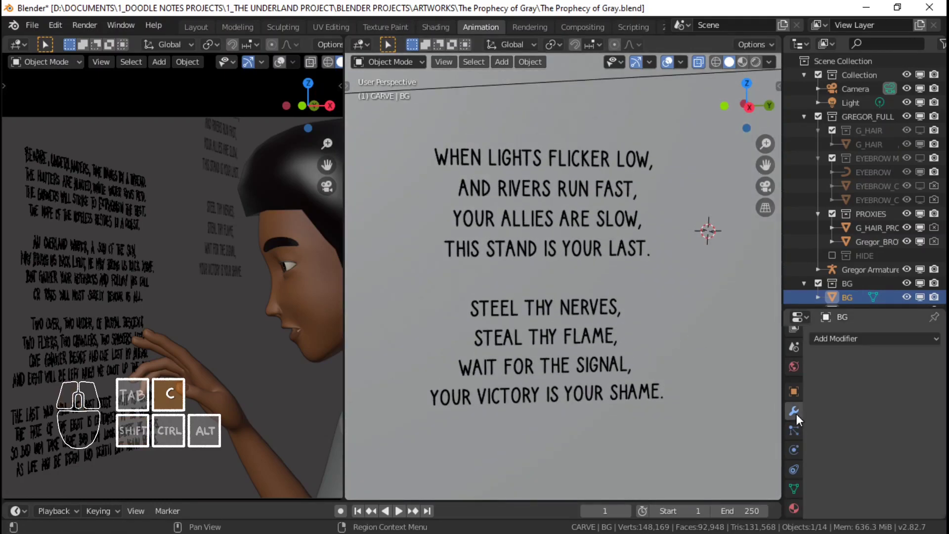
{"action": "scroll", "coordinate": [601, 305], "scroll_direction": "up", "scroll_amount": 1}
{"action": "scroll", "coordinate": [603, 304], "scroll_direction": "down", "scroll_amount": 1}
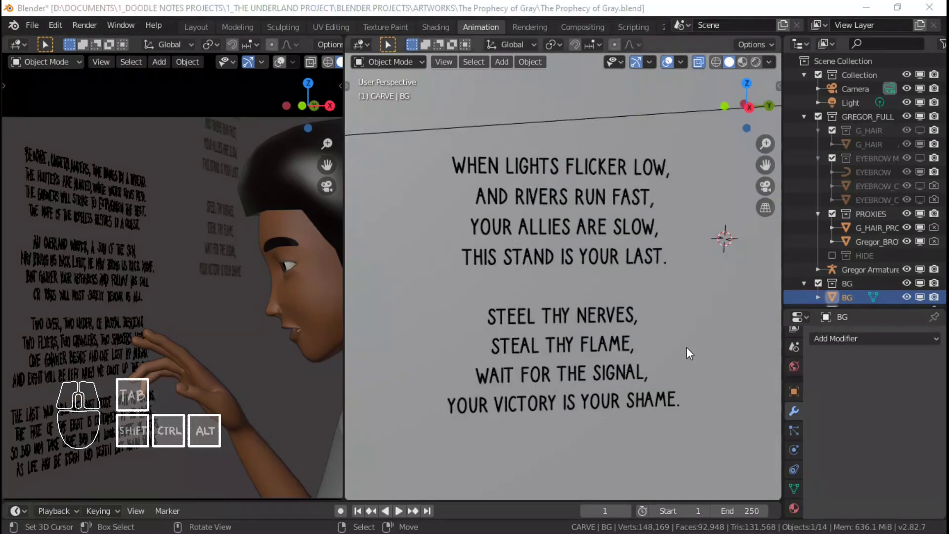
{"action": "scroll", "coordinate": [574, 228], "scroll_direction": "down", "scroll_amount": 3}
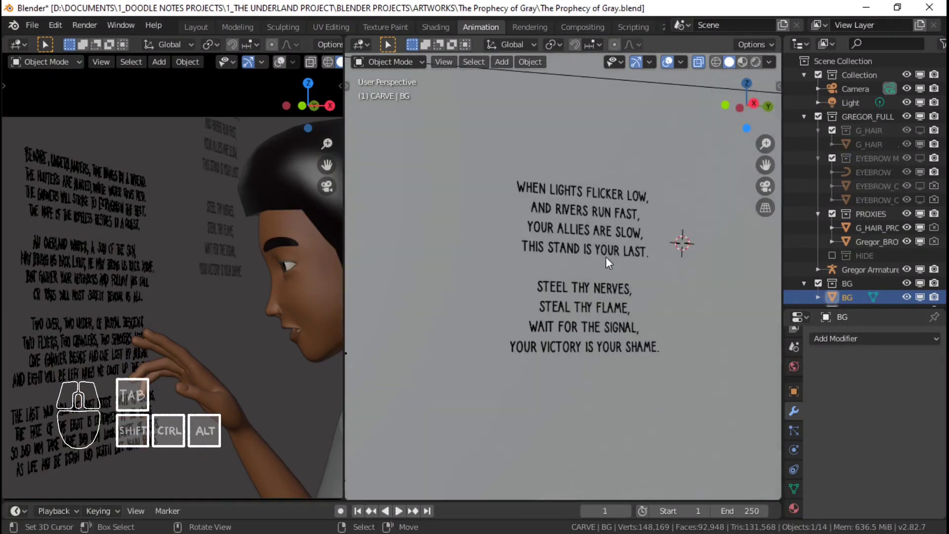
{"action": "left_click", "coordinate": [613, 252]}
{"action": "scroll", "coordinate": [613, 251], "scroll_direction": "up", "scroll_amount": 2}
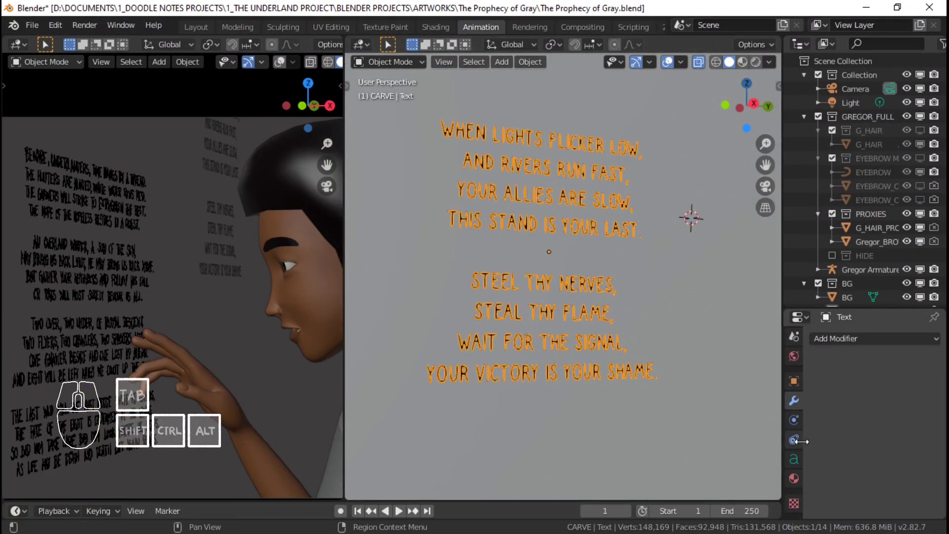
{"action": "left_click", "coordinate": [794, 459]}
{"action": "scroll", "coordinate": [867, 434], "scroll_direction": "down", "scroll_amount": 2}
{"action": "scroll", "coordinate": [908, 373], "scroll_direction": "up", "scroll_amount": 2}
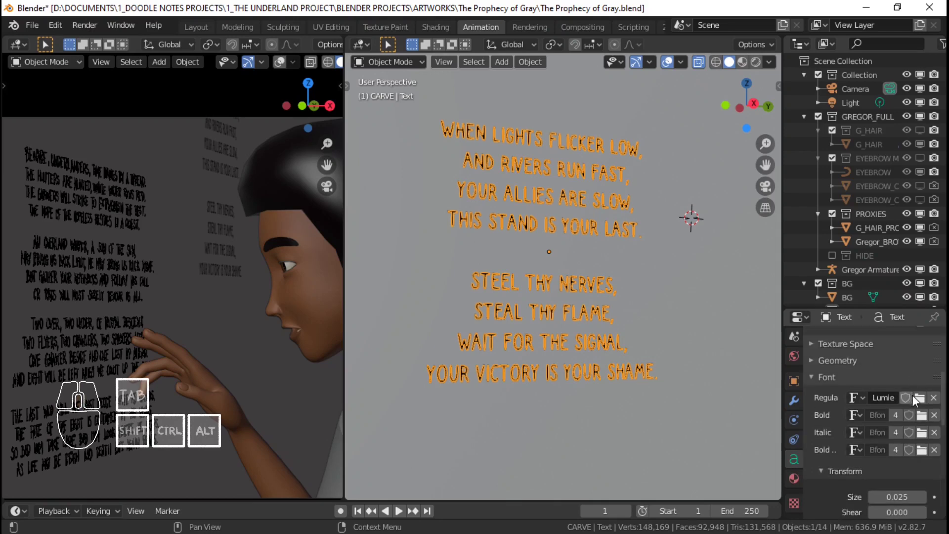
{"action": "left_click", "coordinate": [921, 399]}
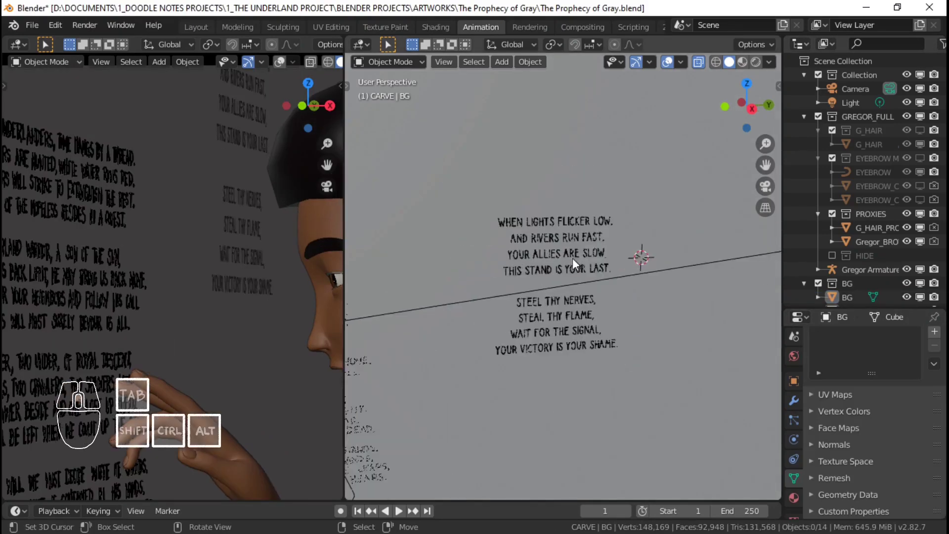
Tighten the verse text object's line spacing to 0.7.
{"action": "scroll", "coordinate": [572, 258], "scroll_direction": "down", "scroll_amount": 2}
{"action": "mouse_move", "coordinate": [574, 260]}
{"action": "middle_mouse_down"}
{"action": "mouse_move", "coordinate": [513, 250]}
{"action": "mouse_move", "coordinate": [562, 251]}
{"action": "middle_mouse_up"}
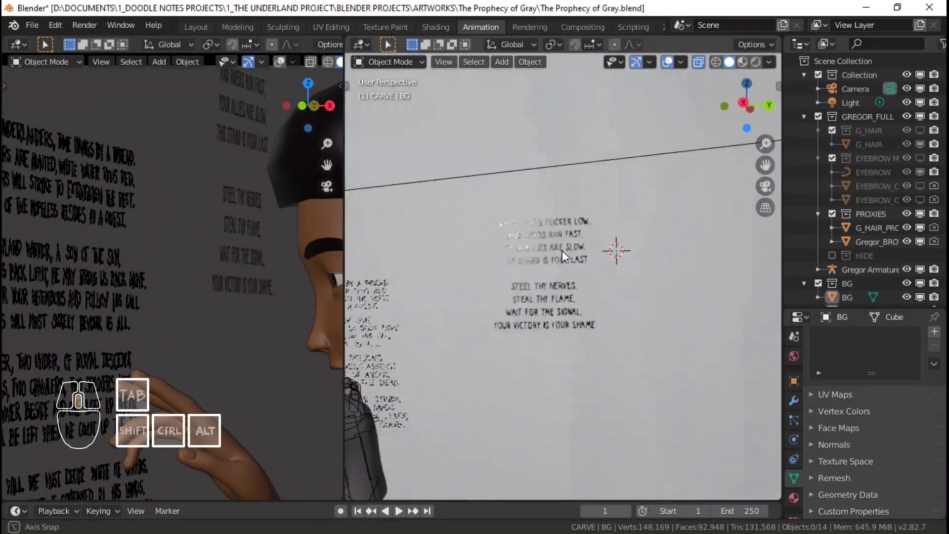
{"action": "middle_click_drag", "start_coordinate": [562, 250], "coordinate": [611, 255]}
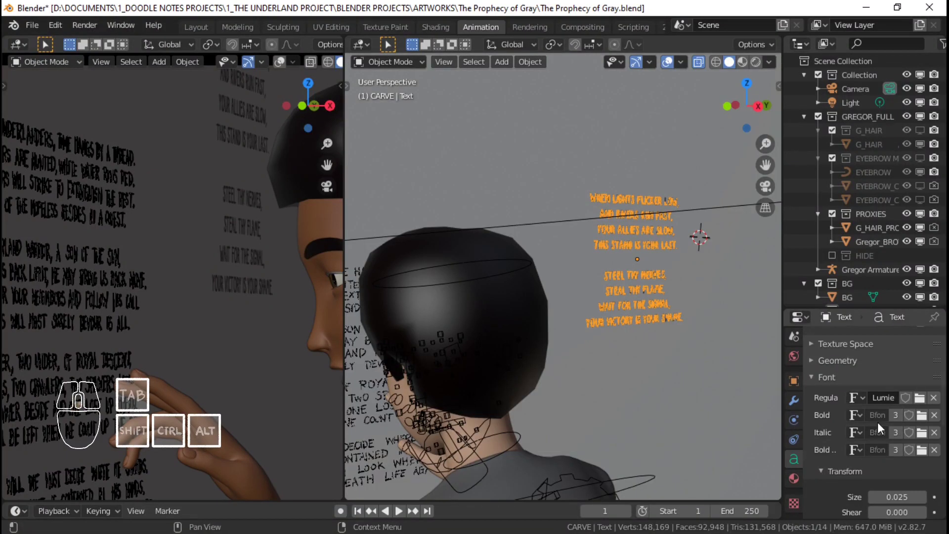
{"action": "scroll", "coordinate": [877, 422], "scroll_direction": "down", "scroll_amount": 6}
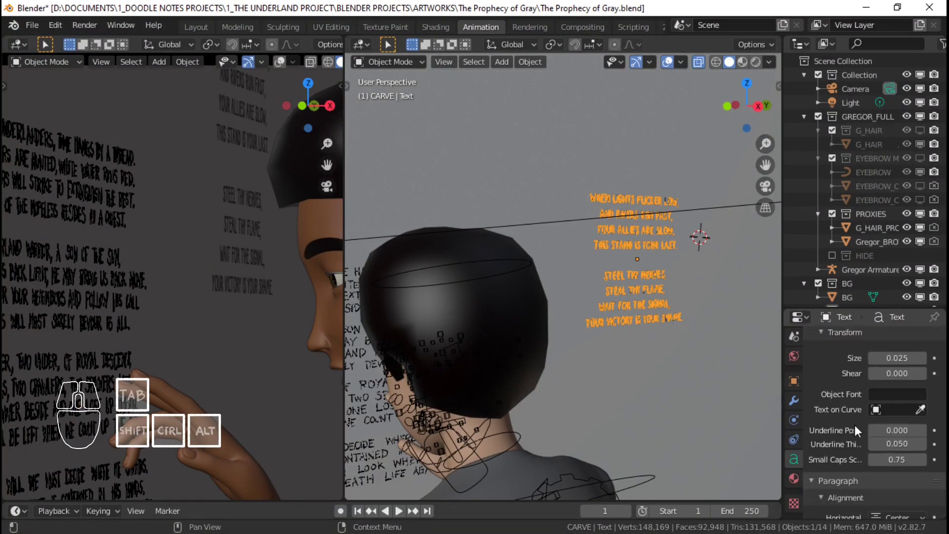
{"action": "scroll", "coordinate": [856, 445], "scroll_direction": "down", "scroll_amount": 6}
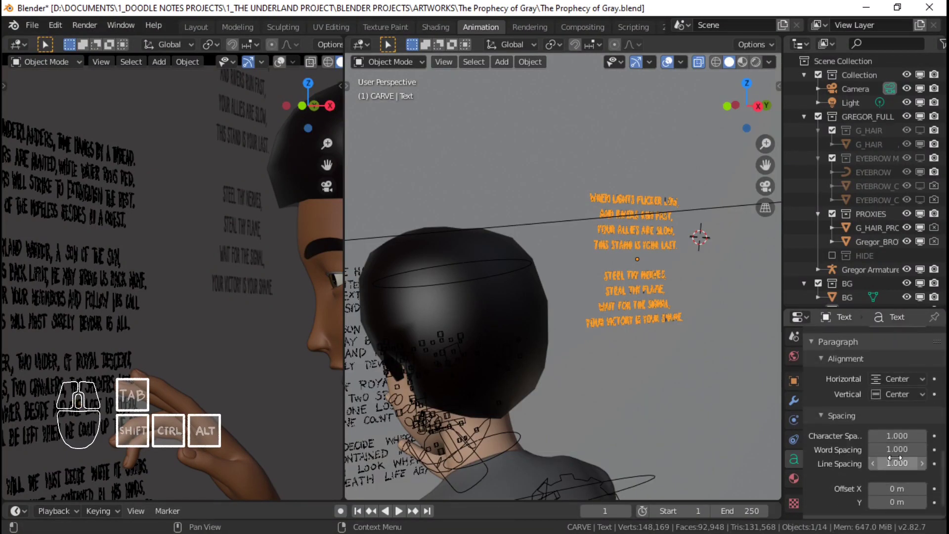
{"action": "left_click_drag", "start_coordinate": [895, 458], "coordinate": [880, 458]}
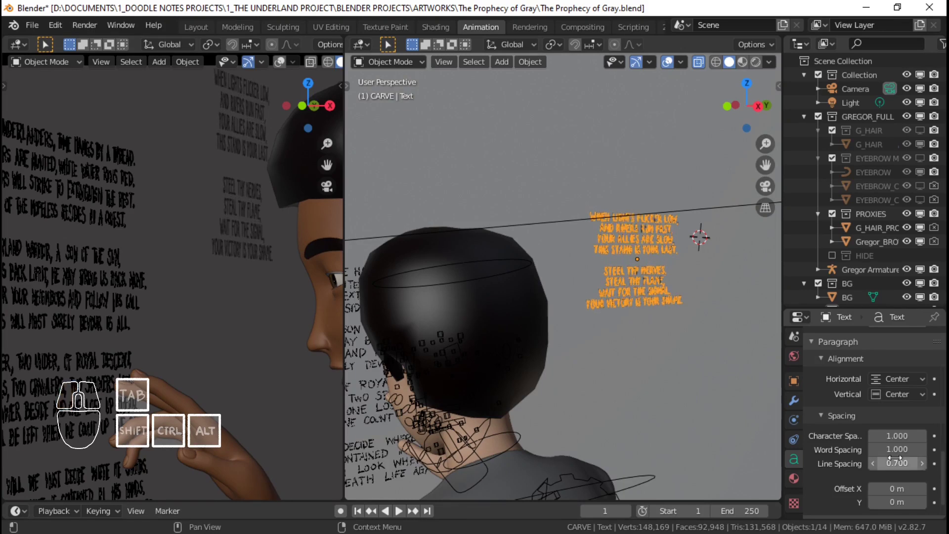
Inspect the tightened verses up close and within the whole scene, keeping the text object selected.
{"action": "middle_click_drag", "start_coordinate": [127, 292], "coordinate": [174, 352], "text": "shift"}
{"action": "scroll", "coordinate": [239, 233], "scroll_direction": "up", "scroll_amount": 4}
{"action": "right_click", "coordinate": [238, 238]}
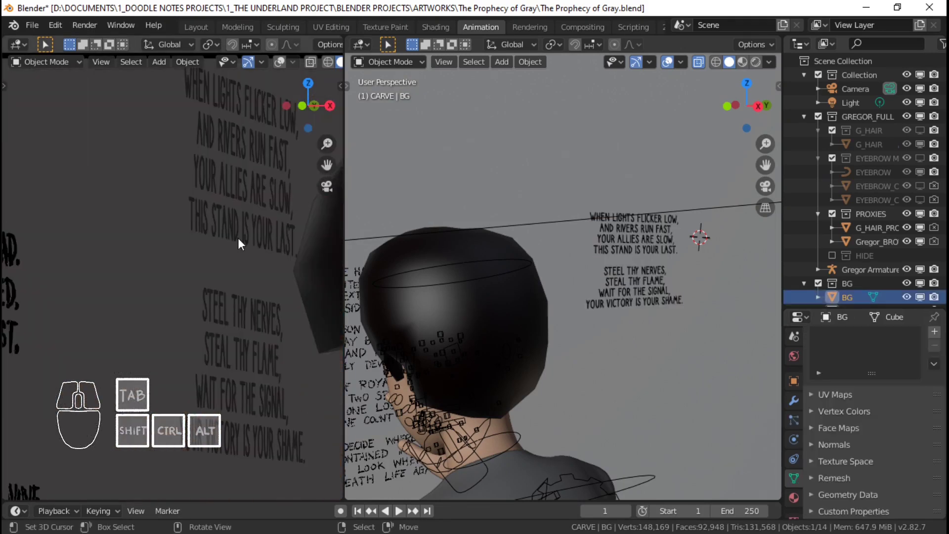
{"action": "right_click", "coordinate": [651, 265]}
{"action": "scroll", "coordinate": [652, 265], "scroll_direction": "down", "scroll_amount": 4}
{"action": "middle_click_drag", "start_coordinate": [652, 265], "coordinate": [630, 248]}
{"action": "scroll", "coordinate": [197, 262], "scroll_direction": "down", "scroll_amount": 6}
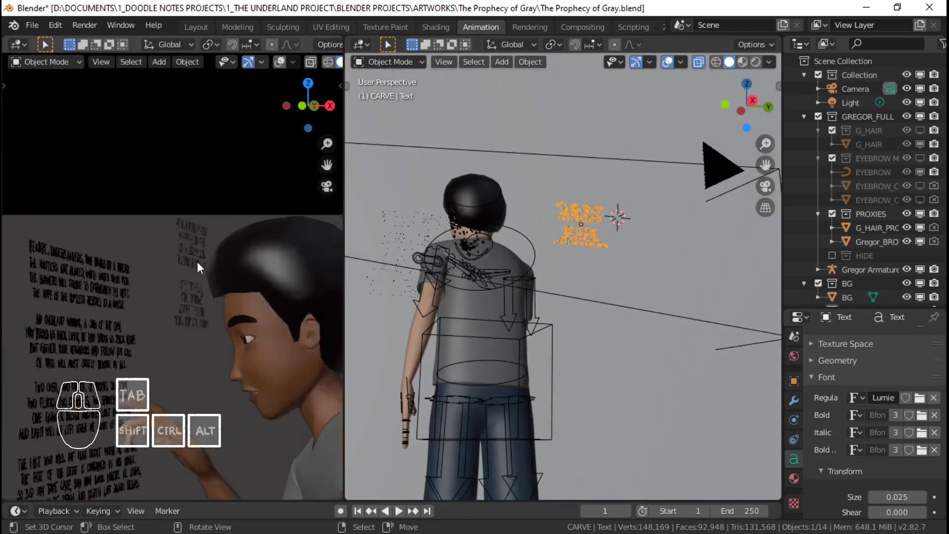
Raise the verse text object about 0.02 m along the global Z axis.
{"action": "scroll", "coordinate": [535, 242], "scroll_direction": "up", "scroll_amount": 3}
{"action": "key", "text": "g"}
{"action": "key", "text": "z"}
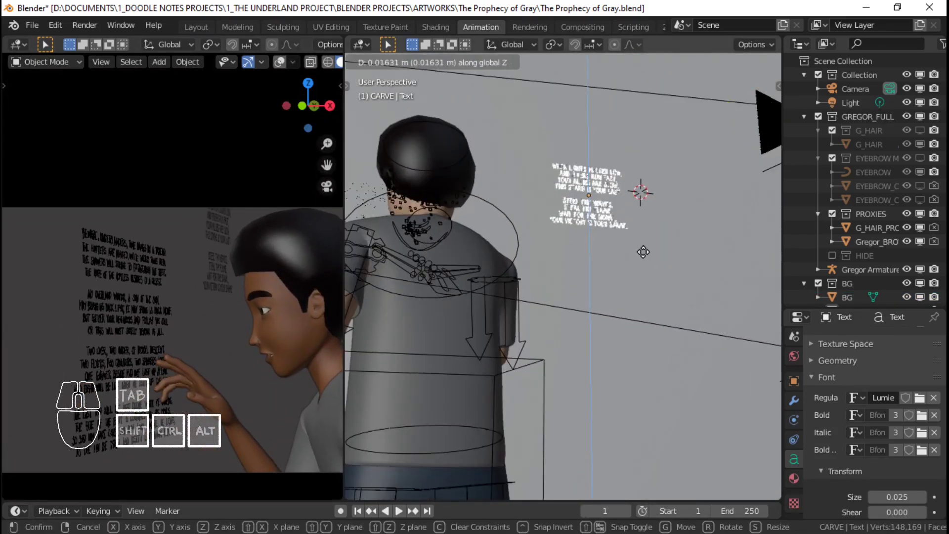
{"action": "left_click", "coordinate": [649, 259]}
Duplicate the verse text object and place the copy lower on the wall, offset sideways beneath the original.
{"action": "middle_click_drag", "start_coordinate": [649, 259], "coordinate": [575, 214]}
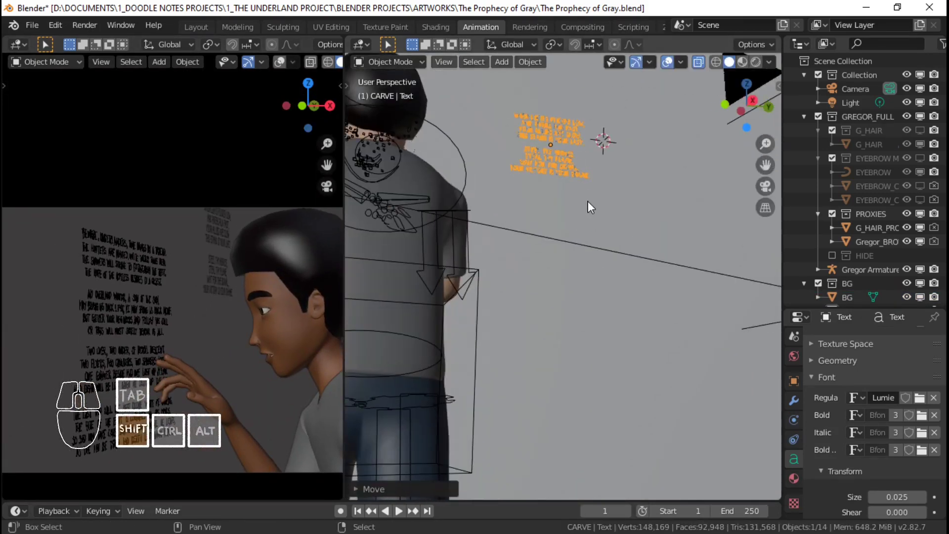
{"action": "key", "text": "shift+d"}
{"action": "key", "text": "z"}
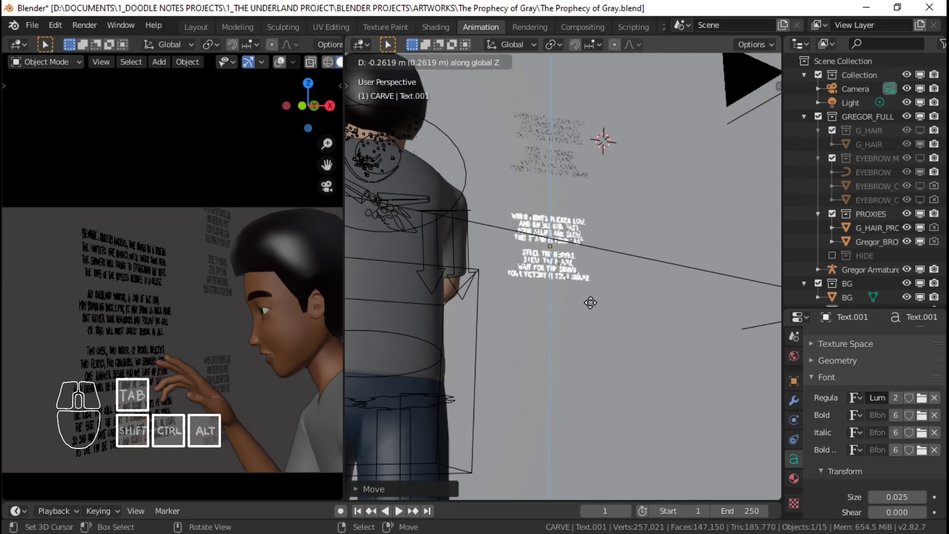
{"action": "key", "text": "x"}
{"action": "key", "text": "x"}
{"action": "left_click", "coordinate": [690, 297]}
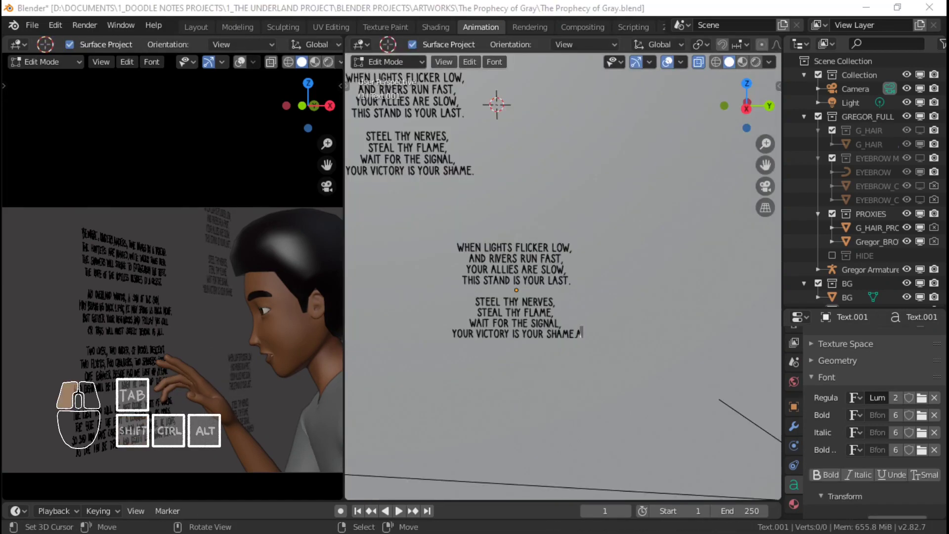
Switch to the prophecies text file in Notepad and copy the three stanzas from "Grass grows yellow" to "Dark days for the crown.".
{"action": "key", "text": "alt+Tab"}
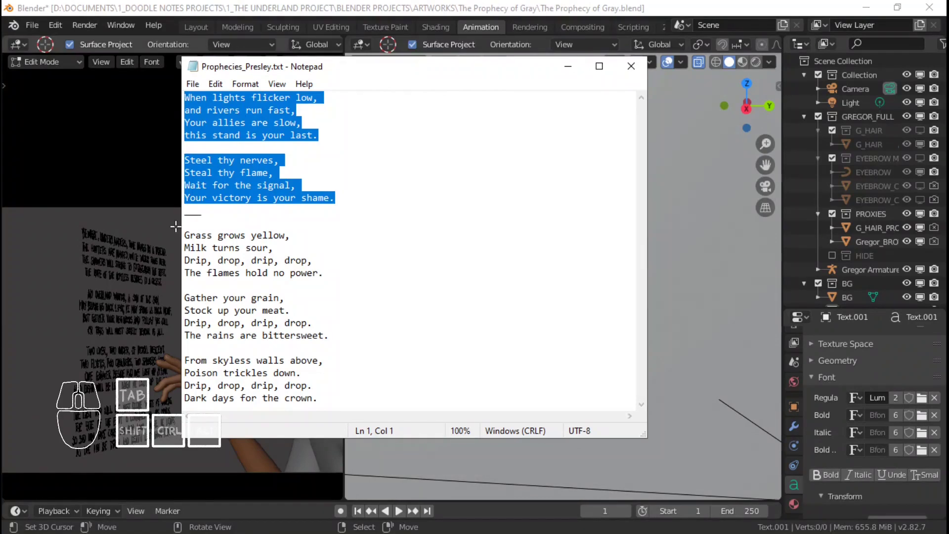
{"action": "left_click_drag", "start_coordinate": [184, 236], "coordinate": [319, 398]}
{"action": "left_click", "coordinate": [419, 7]}
Replace the duplicated text object's wording with the copied "Grass grows yellow" stanzas and finish text editing.
{"action": "scroll", "coordinate": [549, 310], "scroll_direction": "up", "scroll_amount": 1}
{"action": "type", "text": "a"}
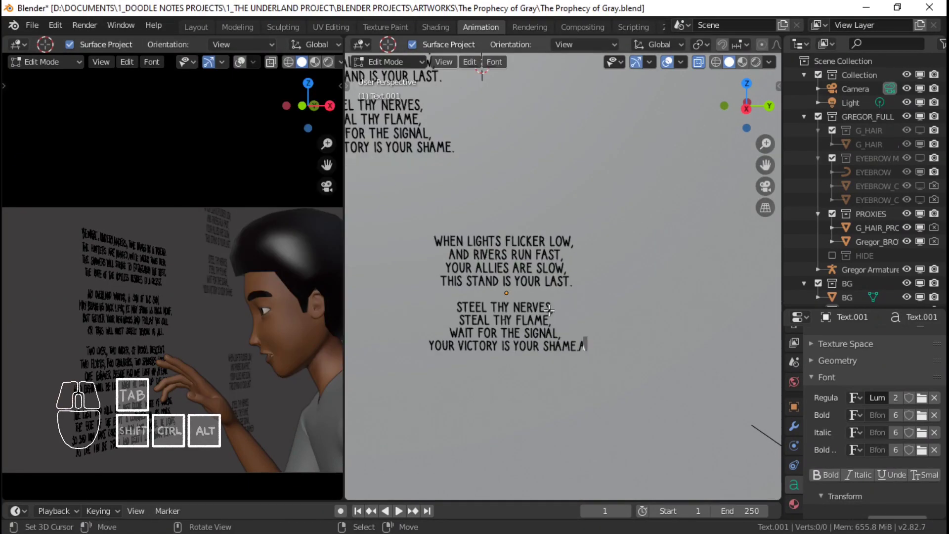
{"action": "key", "text": "BackSpace"}
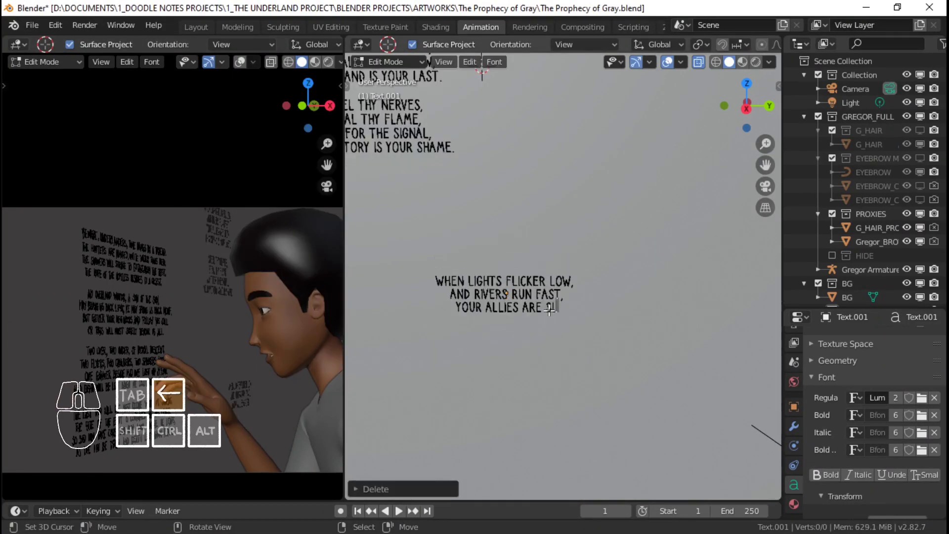
{"action": "key", "text": "BackSpace"}
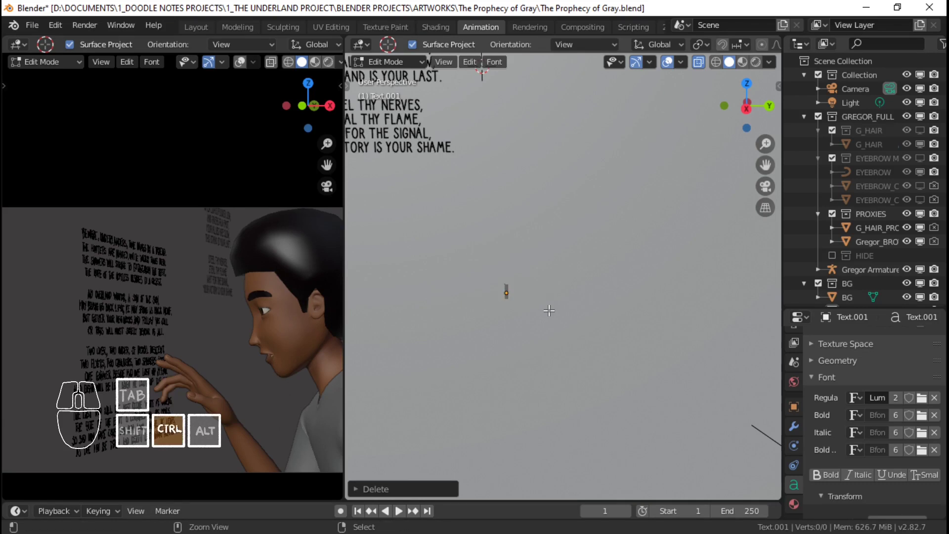
{"action": "type", "text": "GRASS GROWS YELLOW, MILK TURNS SOUR, DRIP, DROP, DRIP, DROP, THE FLAMES HOLD NO POWER.  GATHER YOUR GRAIN, STOCK UP YOUR MEAT. DRIP, DROP, DRIP, DROP. THE RAINS ARE BITTERSWEET.  FROM SKYLESS WALLS ABOVE, POISON TRICKLES DOWN. DRIP, DROP, DRIP, DROP. DARK DAYS FOR THE CROWN."}
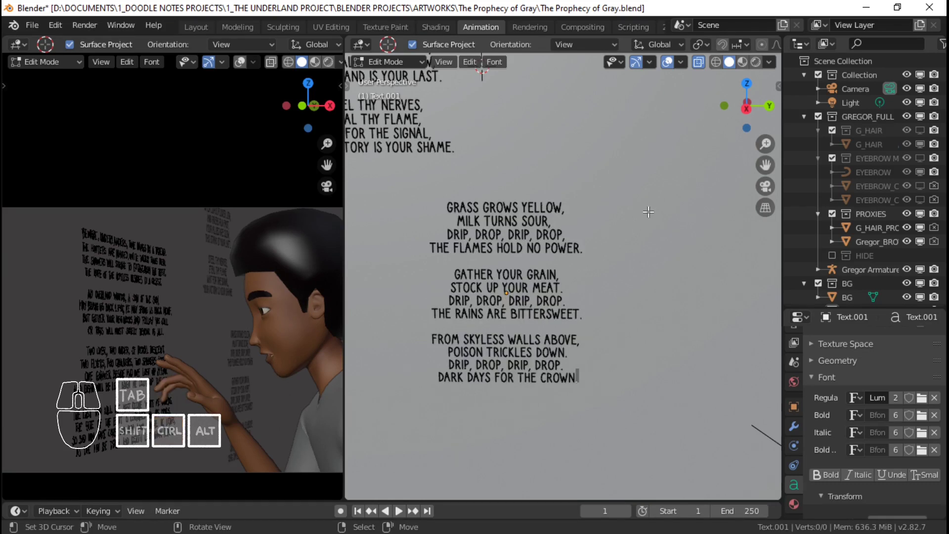
{"action": "key", "text": "Tab"}
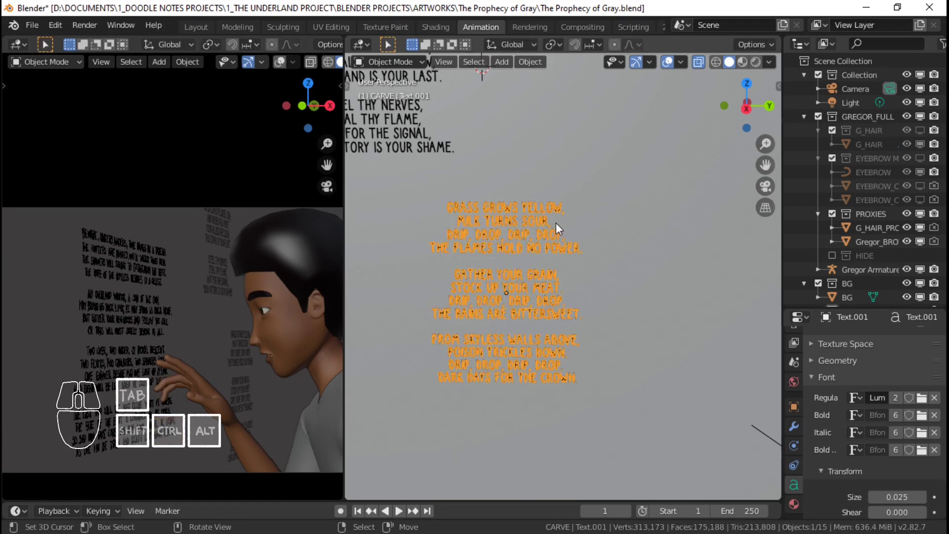
{"action": "middle_click_drag", "start_coordinate": [556, 222], "coordinate": [579, 230], "text": "shift"}
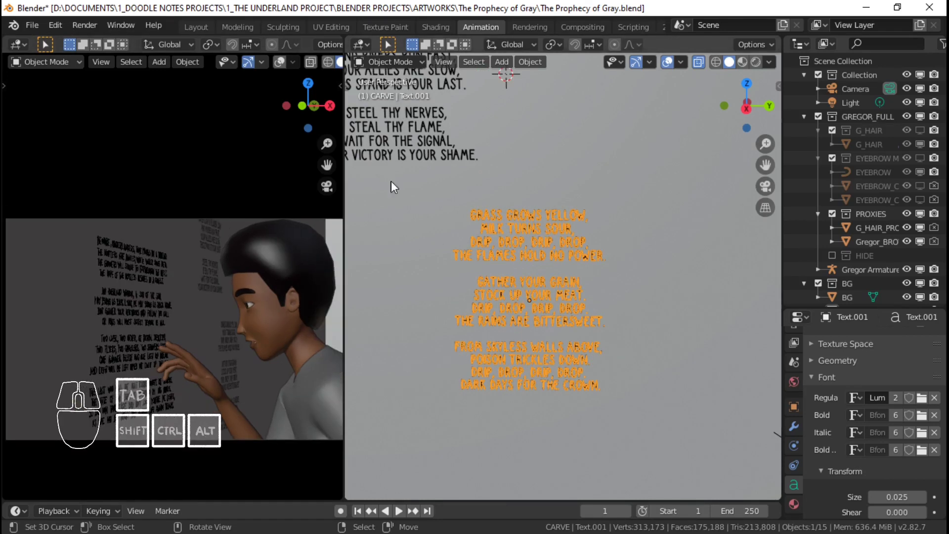
{"action": "scroll", "coordinate": [690, 251], "scroll_direction": "down", "scroll_amount": 3}
{"action": "key", "text": "r"}
{"action": "key", "text": "z"}
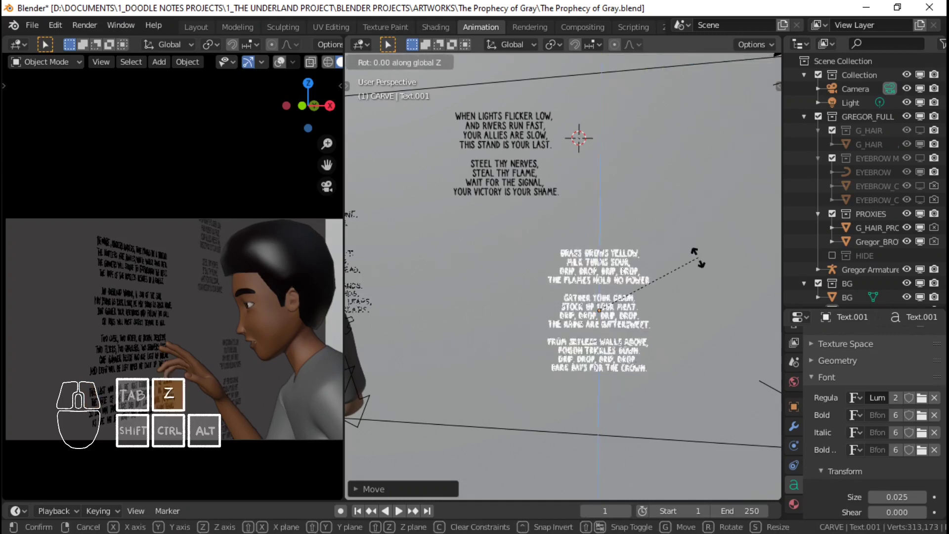
{"action": "key", "text": "z"}
{"action": "right_click", "coordinate": [701, 265]}
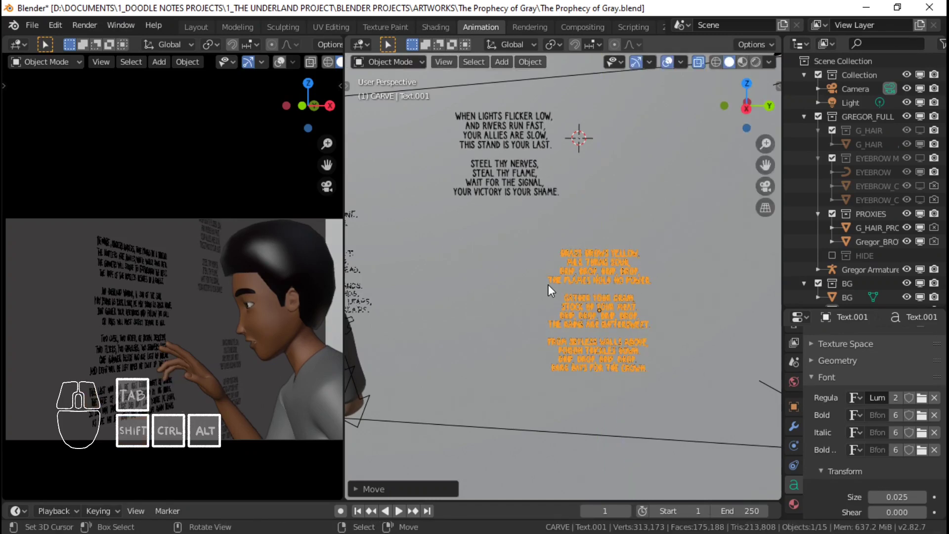
From the right orthographic view, duplicate the "Grass grows yellow" verses about 1.2 m along negative Y and 0.3 m up, past the character.
{"action": "key", "text": "KP_3"}
{"action": "scroll", "coordinate": [553, 208], "scroll_direction": "down", "scroll_amount": 2}
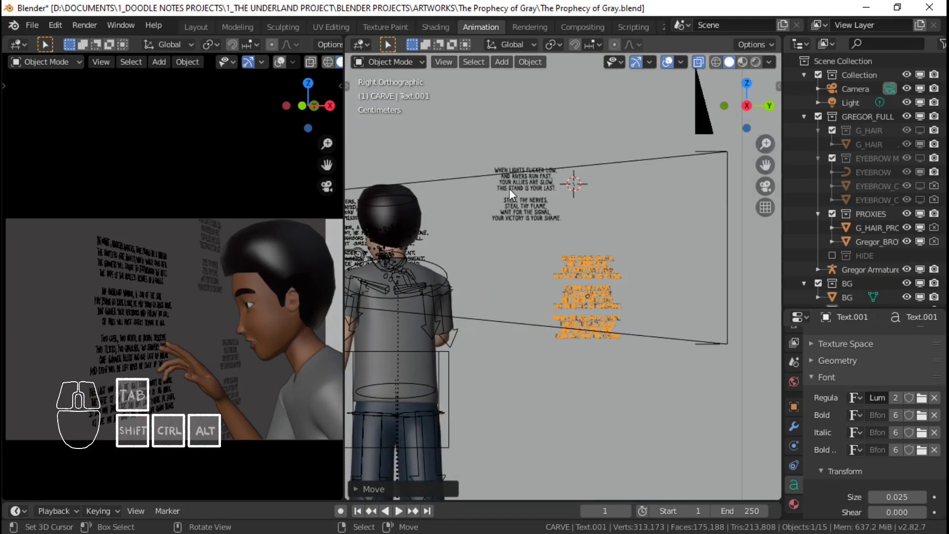
{"action": "scroll", "coordinate": [524, 197], "scroll_direction": "down", "scroll_amount": 1}
{"action": "middle_click_drag", "start_coordinate": [571, 234], "coordinate": [635, 240], "text": "shift"}
{"action": "scroll", "coordinate": [627, 247], "scroll_direction": "down", "scroll_amount": 1}
{"action": "middle_click_drag", "start_coordinate": [590, 287], "coordinate": [662, 305], "text": "shift"}
{"action": "key", "text": "shift+d"}
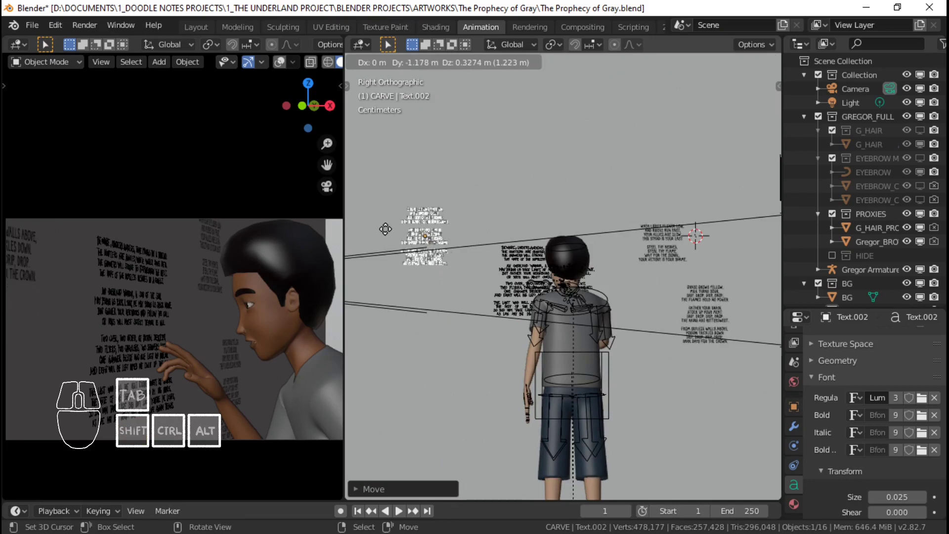
{"action": "left_click", "coordinate": [387, 232]}
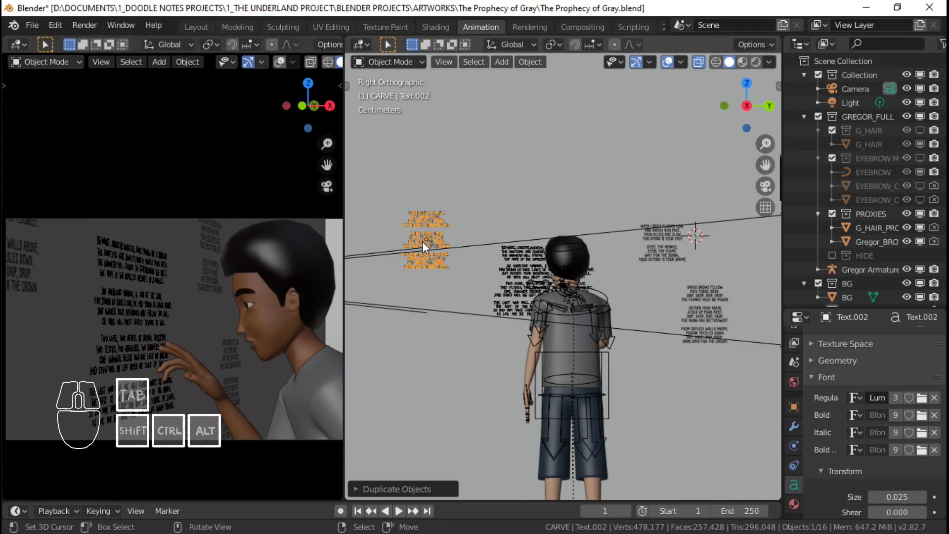
Examine the placed verses in the camera view, both up close and within the whole frame.
{"action": "scroll", "coordinate": [435, 234], "scroll_direction": "up", "scroll_amount": 2}
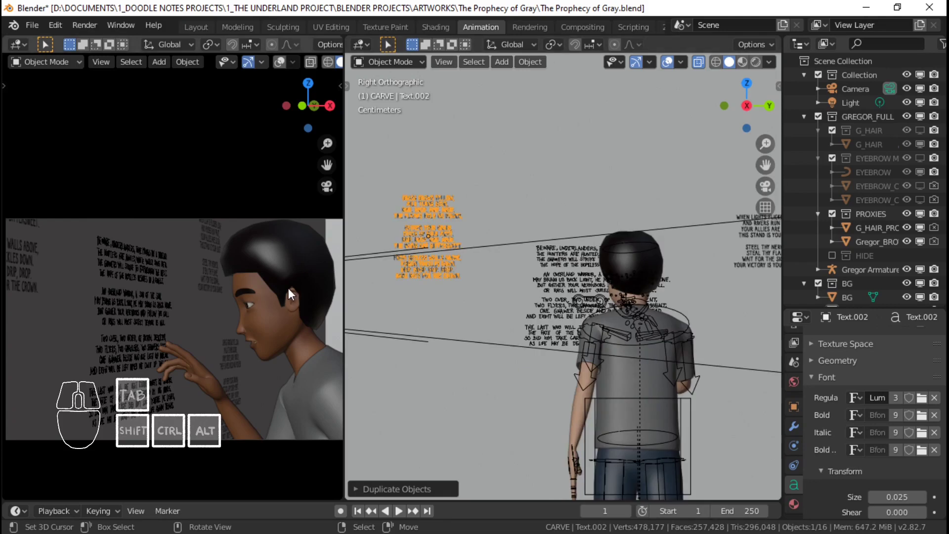
{"action": "scroll", "coordinate": [59, 310], "scroll_direction": "up", "scroll_amount": 3}
{"action": "middle_click_drag", "start_coordinate": [59, 310], "coordinate": [124, 308], "text": "shift"}
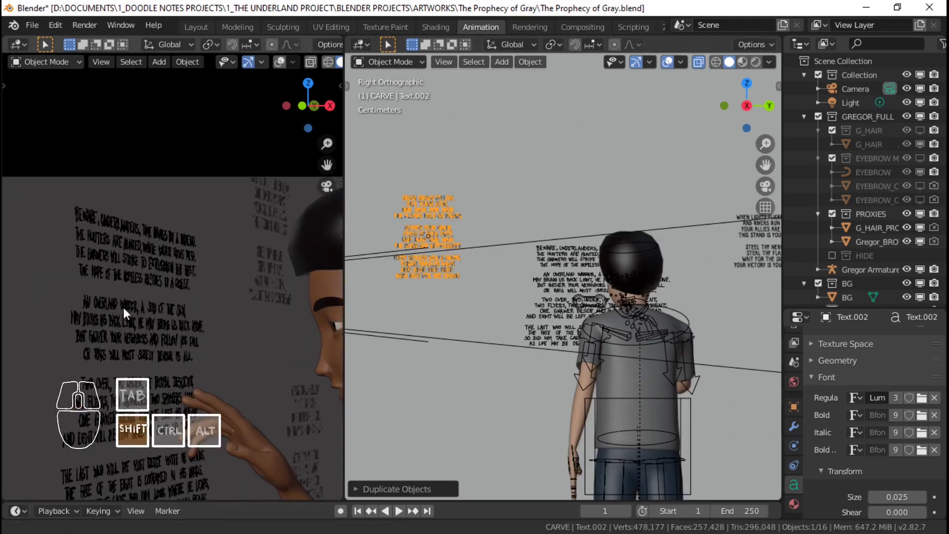
{"action": "scroll", "coordinate": [144, 310], "scroll_direction": "down", "scroll_amount": 3}
{"action": "scroll", "coordinate": [146, 310], "scroll_direction": "down", "scroll_amount": 3}
{"action": "scroll", "coordinate": [213, 318], "scroll_direction": "up", "scroll_amount": 2}
{"action": "middle_click_drag", "start_coordinate": [209, 319], "coordinate": [185, 309], "text": "shift"}
{"action": "scroll", "coordinate": [185, 309], "scroll_direction": "down", "scroll_amount": 1}
{"action": "scroll", "coordinate": [629, 271], "scroll_direction": "down", "scroll_amount": 1}
Compare the "When lights flicker low" and "Grass grows yellow" blocks on the wall in the right orthographic view.
{"action": "middle_click_drag", "start_coordinate": [629, 271], "coordinate": [465, 269], "text": "shift"}
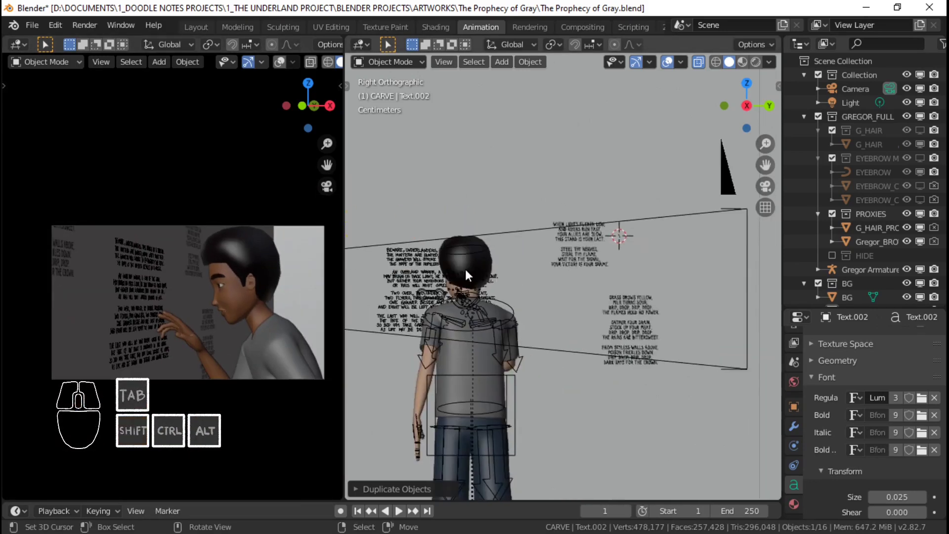
{"action": "scroll", "coordinate": [560, 283], "scroll_direction": "up", "scroll_amount": 3}
{"action": "middle_click_drag", "start_coordinate": [613, 315], "coordinate": [499, 290], "text": "shift"}
{"action": "scroll", "coordinate": [539, 291], "scroll_direction": "up", "scroll_amount": 2}
{"action": "middle_click_drag", "start_coordinate": [589, 293], "coordinate": [651, 294], "text": "shift"}
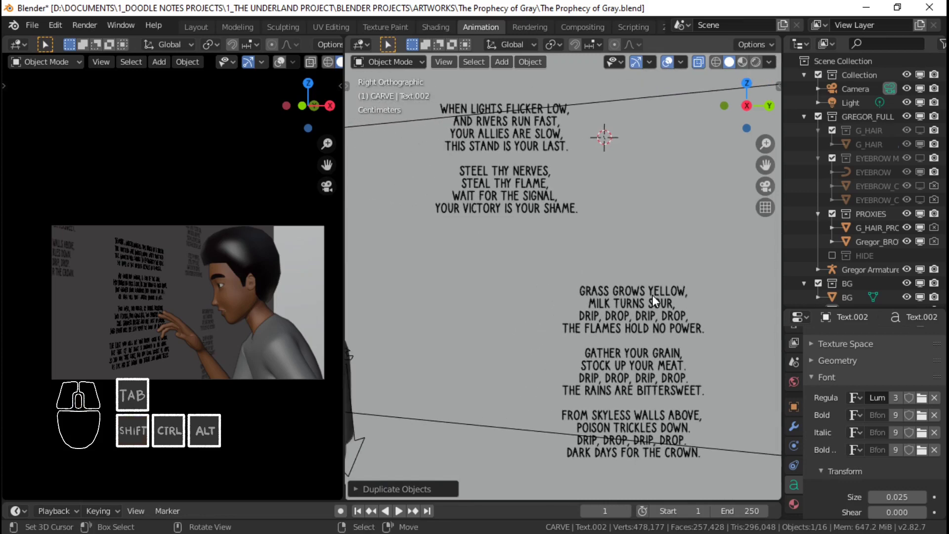
{"action": "scroll", "coordinate": [657, 296], "scroll_direction": "up", "scroll_amount": 1}
{"action": "scroll", "coordinate": [657, 296], "scroll_direction": "down", "scroll_amount": 1}
{"action": "middle_click_drag", "start_coordinate": [612, 265], "coordinate": [606, 266], "text": "shift"}
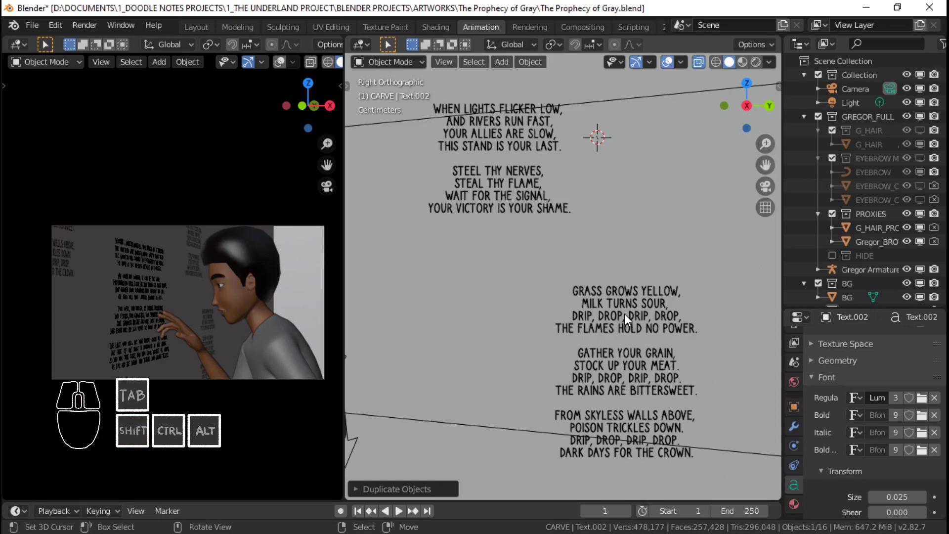
Read through the original "Grass grows yellow" stanzas up close.
{"action": "scroll", "coordinate": [625, 313], "scroll_direction": "down", "scroll_amount": 5, "text": "shift"}
{"action": "scroll", "coordinate": [568, 248], "scroll_direction": "up", "scroll_amount": 2}
{"action": "middle_click_drag", "start_coordinate": [568, 248], "coordinate": [592, 248], "text": "shift"}
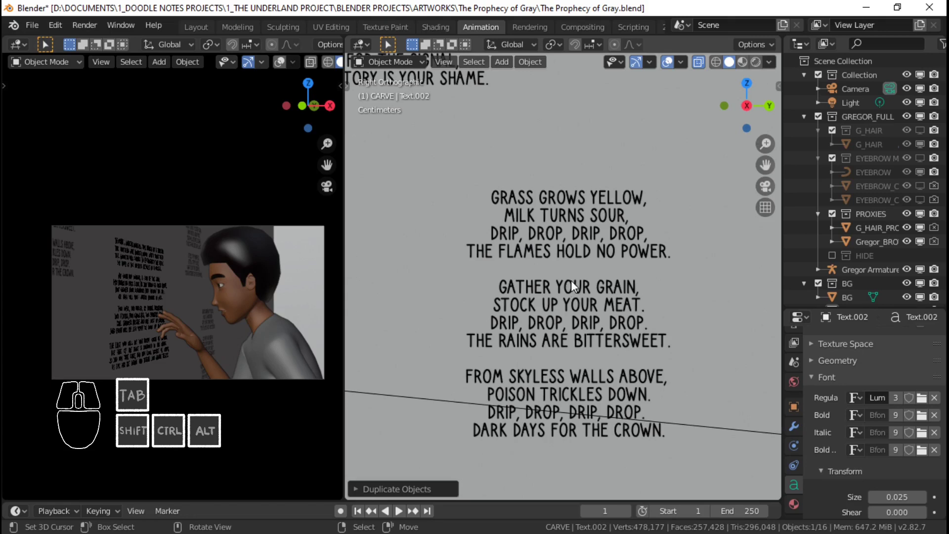
{"action": "scroll", "coordinate": [584, 293], "scroll_direction": "down", "scroll_amount": 1}
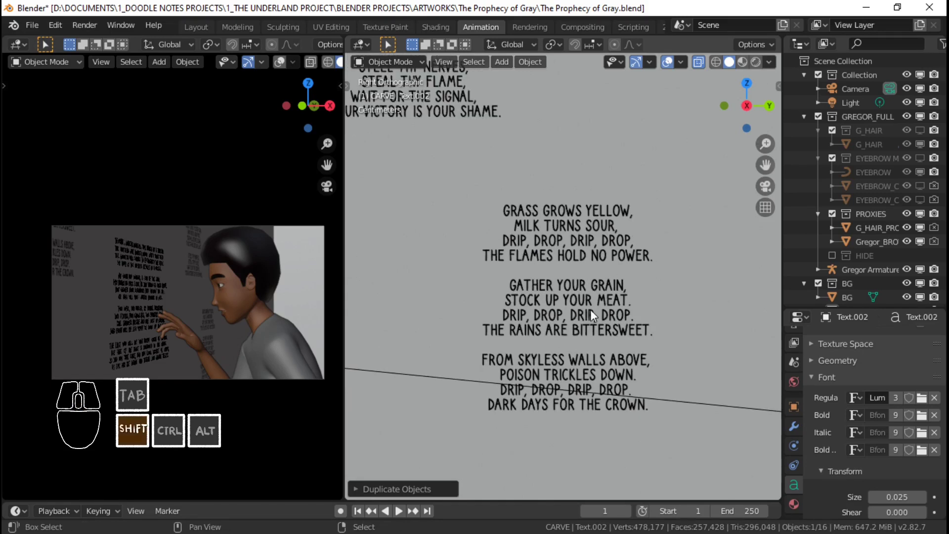
{"action": "scroll", "coordinate": [591, 310], "scroll_direction": "down", "scroll_amount": 1, "text": "shift"}
{"action": "scroll", "coordinate": [589, 292], "scroll_direction": "up", "scroll_amount": 1}
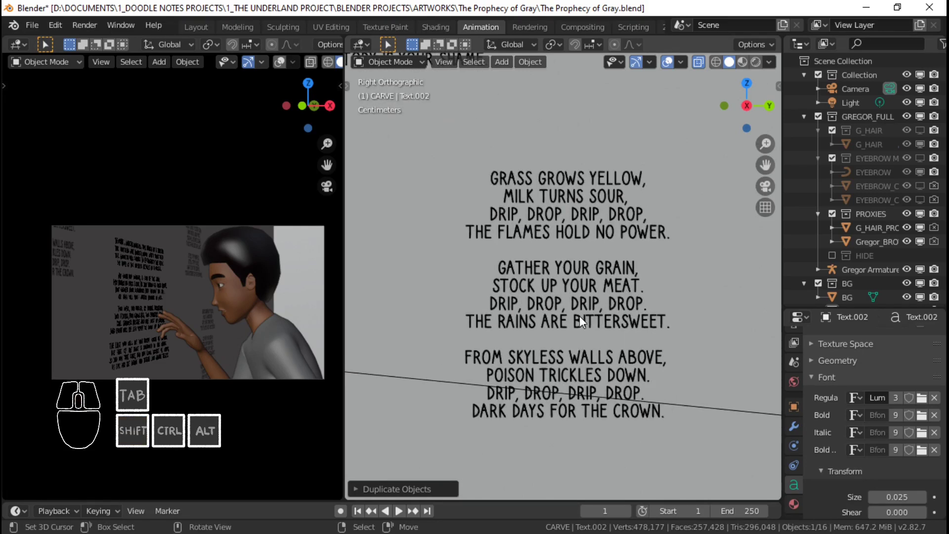
{"action": "scroll", "coordinate": [604, 322], "scroll_direction": "down", "scroll_amount": 1}
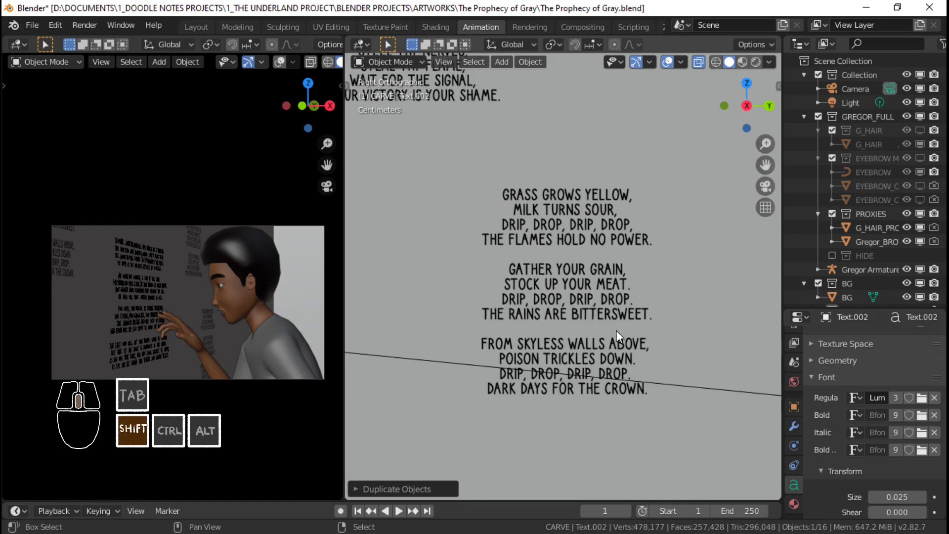
{"action": "scroll", "coordinate": [616, 331], "scroll_direction": "down", "scroll_amount": 1, "text": "shift"}
{"action": "scroll", "coordinate": [595, 310], "scroll_direction": "up", "scroll_amount": 1}
{"action": "middle_click_drag", "start_coordinate": [593, 341], "coordinate": [613, 334], "text": "shift"}
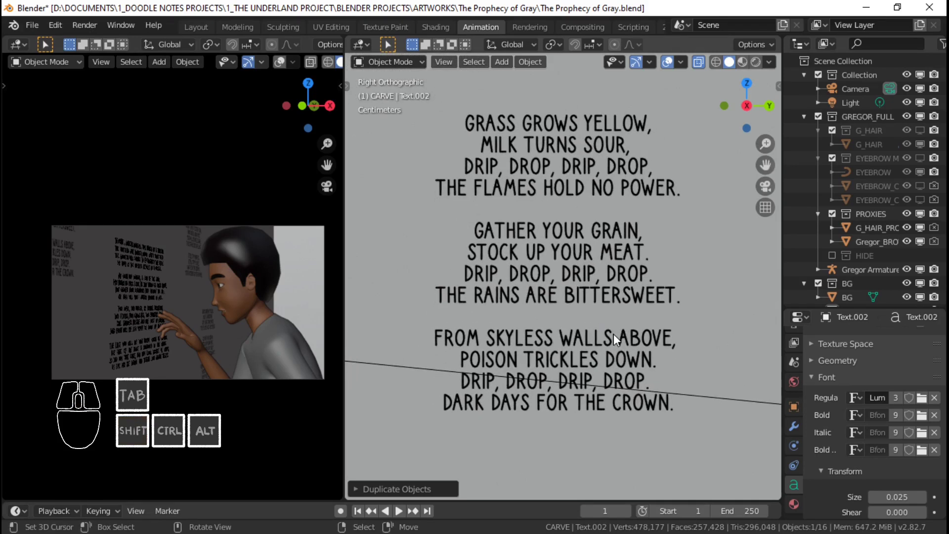
{"action": "scroll", "coordinate": [544, 364], "scroll_direction": "down", "scroll_amount": 2}
{"action": "scroll", "coordinate": [568, 230], "scroll_direction": "up", "scroll_amount": 2}
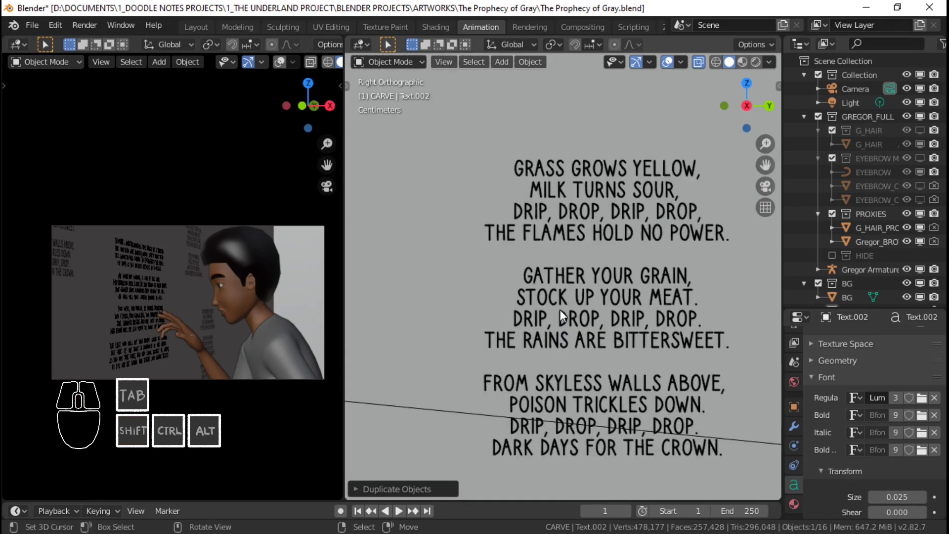
{"action": "middle_click_drag", "start_coordinate": [575, 319], "coordinate": [589, 298], "text": "shift"}
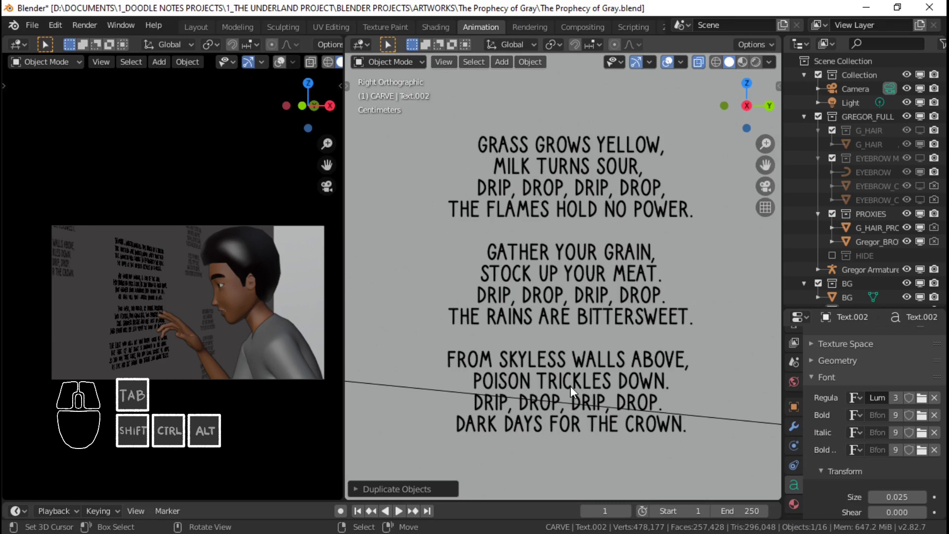
Duplicate the "When lights flicker low" verses about 1 m along negative Y and 0.3 m down, beneath the far "Grass grows yellow" copy.
{"action": "scroll", "coordinate": [568, 299], "scroll_direction": "down", "scroll_amount": 4}
{"action": "middle_click_drag", "start_coordinate": [445, 247], "coordinate": [624, 286], "text": "shift"}
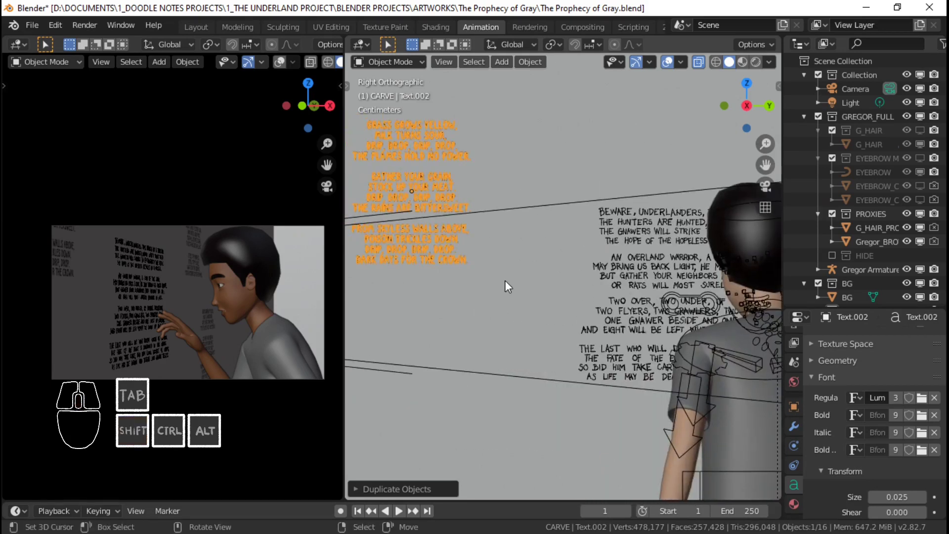
{"action": "scroll", "coordinate": [505, 280], "scroll_direction": "up", "scroll_amount": 2}
{"action": "middle_click_drag", "start_coordinate": [505, 280], "coordinate": [391, 298], "text": "shift"}
{"action": "scroll", "coordinate": [559, 291], "scroll_direction": "down", "scroll_amount": 3}
{"action": "scroll", "coordinate": [391, 297], "scroll_direction": "down", "scroll_amount": 3}
{"action": "right_click", "coordinate": [387, 274]}
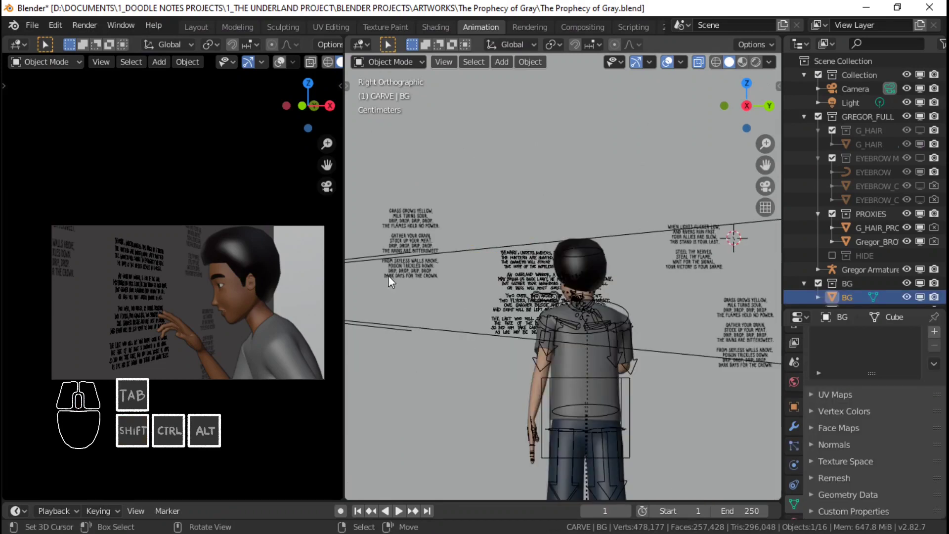
{"action": "right_click", "coordinate": [421, 277]}
{"action": "right_click", "coordinate": [676, 248]}
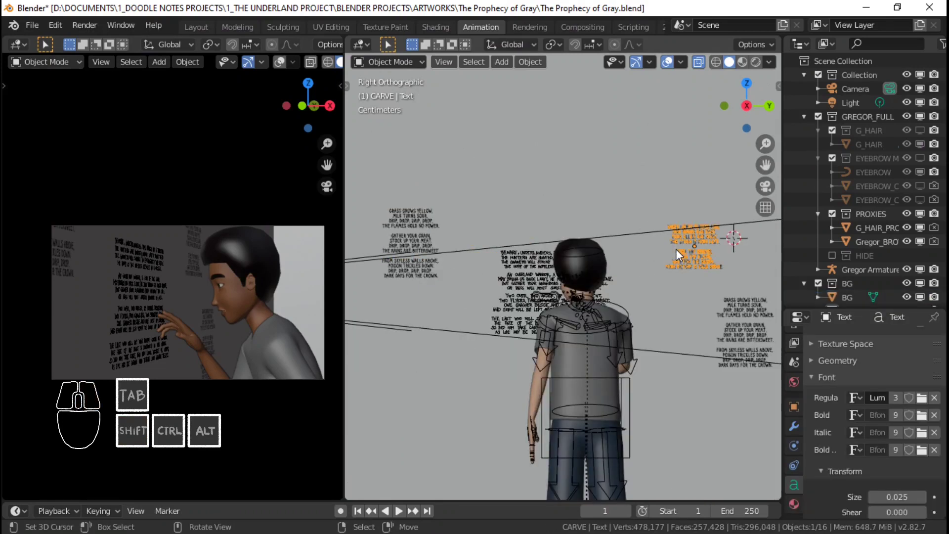
{"action": "key", "text": "shift+d"}
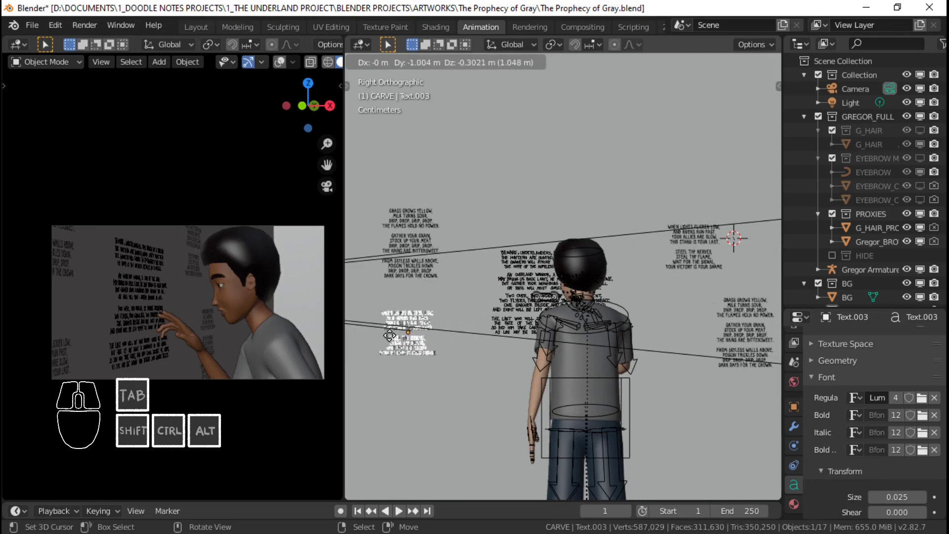
{"action": "left_click", "coordinate": [397, 339]}
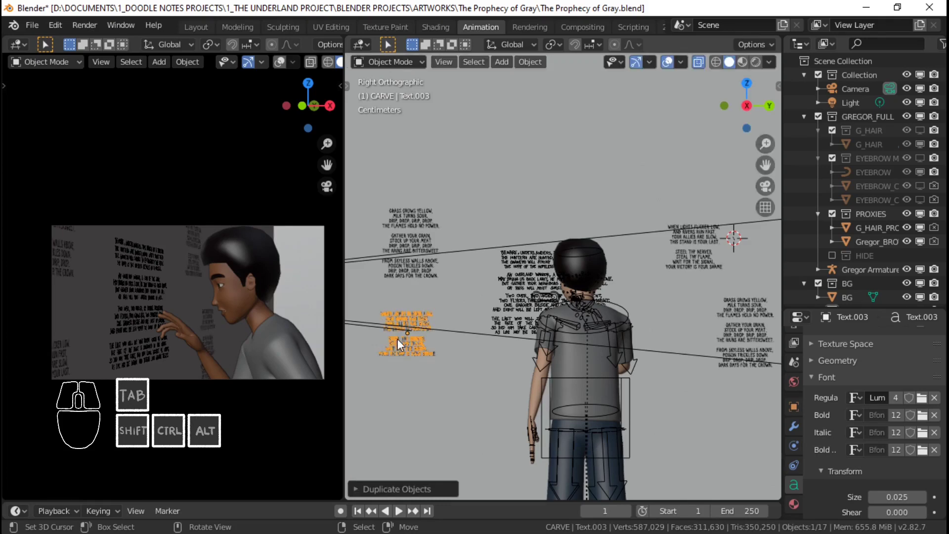
Nudge the new "When lights flicker low" copy about 0.03 m on the wall and deselect everything.
{"action": "scroll", "coordinate": [398, 339], "scroll_direction": "up", "scroll_amount": 4}
{"action": "middle_click_drag", "start_coordinate": [464, 339], "coordinate": [515, 340], "text": "shift"}
{"action": "scroll", "coordinate": [514, 339], "scroll_direction": "up", "scroll_amount": 2}
{"action": "key", "text": "g"}
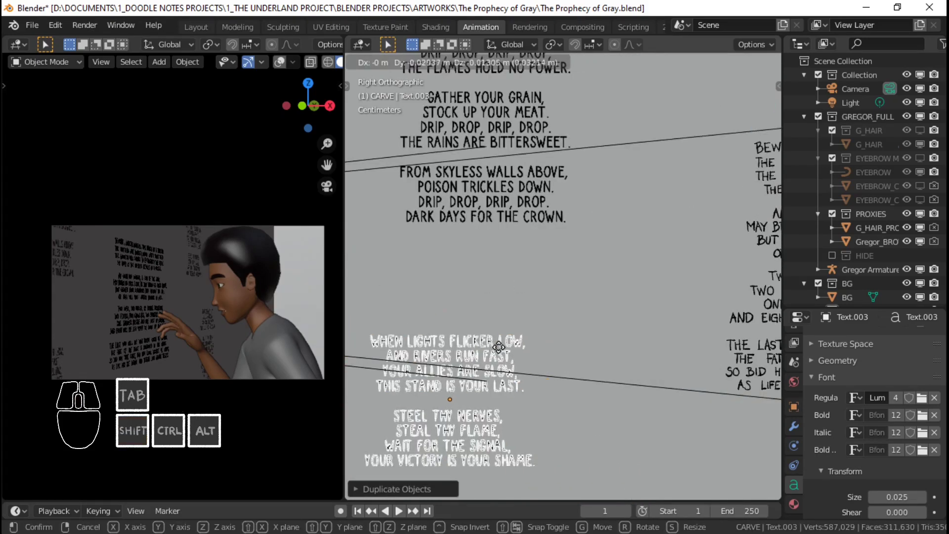
{"action": "left_click", "coordinate": [499, 347]}
{"action": "scroll", "coordinate": [500, 347], "scroll_direction": "down", "scroll_amount": 7}
{"action": "key", "text": "alt+a"}
{"action": "scroll", "coordinate": [624, 312], "scroll_direction": "up", "scroll_amount": 1}
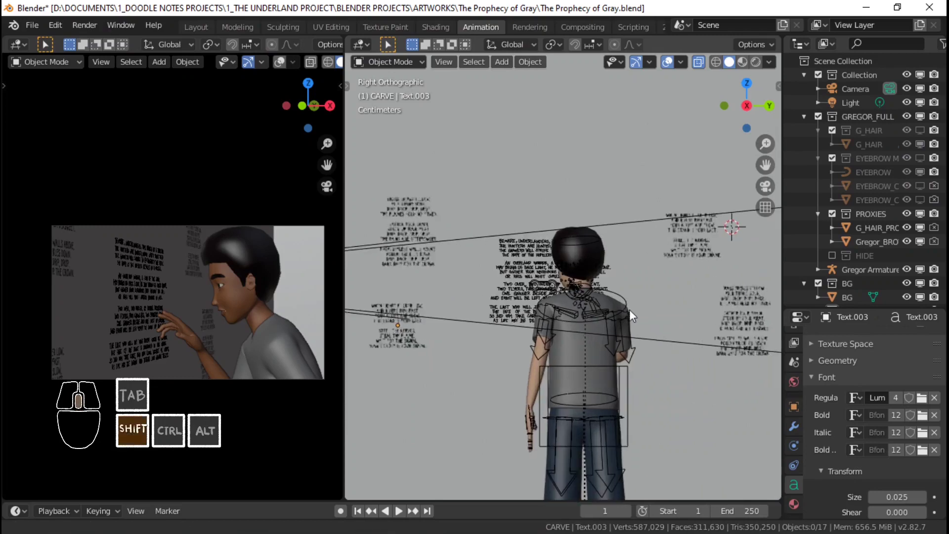
Read through the "When lights flicker low" and "Grass grows yellow" verses on the wall to the character's right.
{"action": "scroll", "coordinate": [569, 327], "scroll_direction": "up", "scroll_amount": 3}
{"action": "middle_click_drag", "start_coordinate": [629, 309], "coordinate": [612, 327], "text": "shift"}
{"action": "scroll", "coordinate": [586, 339], "scroll_direction": "down", "scroll_amount": 2}
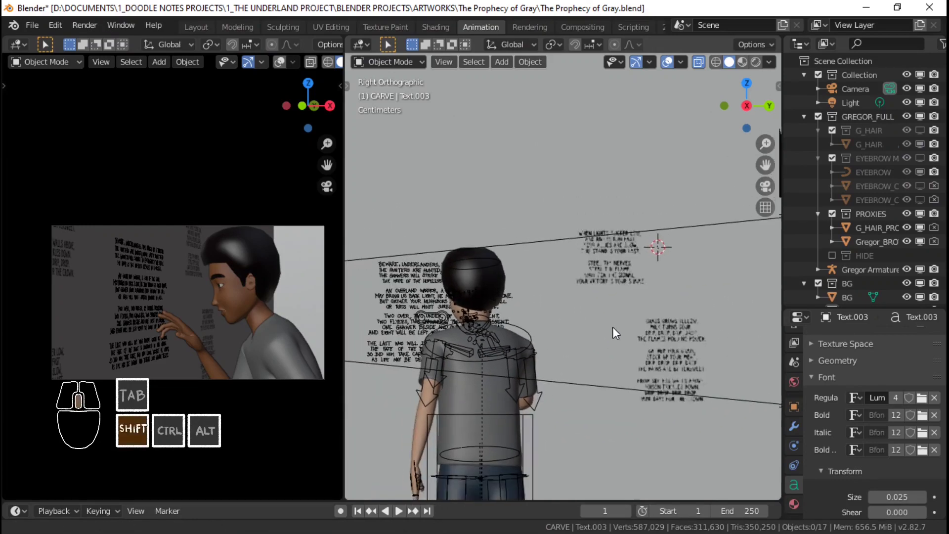
{"action": "scroll", "coordinate": [612, 329], "scroll_direction": "up", "scroll_amount": 2}
{"action": "middle_click_drag", "start_coordinate": [495, 313], "coordinate": [584, 253], "text": "shift"}
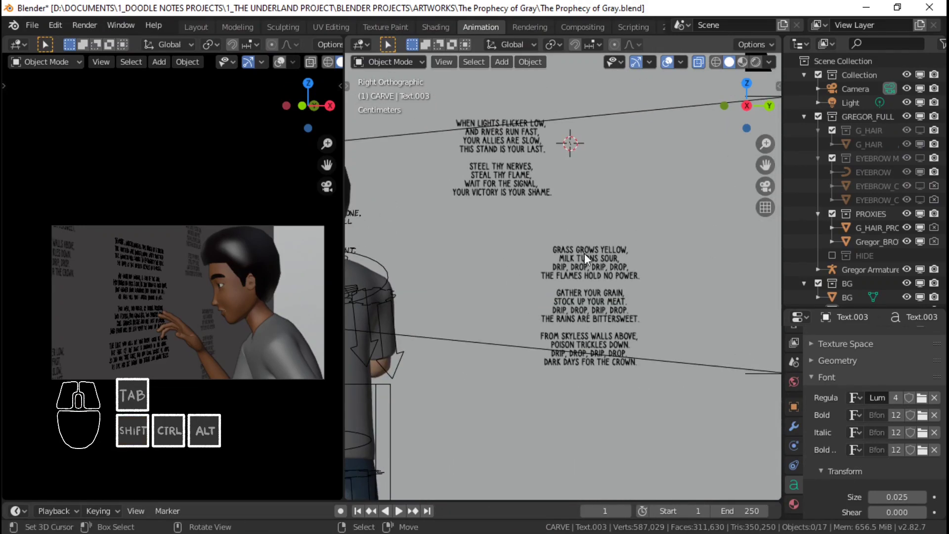
{"action": "middle_click_drag", "start_coordinate": [437, 209], "coordinate": [625, 304], "text": "shift"}
{"action": "mouse_move", "coordinate": [476, 295]}
{"action": "middle_mouse_down", "text": "shift"}
{"action": "mouse_move", "coordinate": [633, 291]}
{"action": "mouse_move", "coordinate": [391, 222]}
{"action": "middle_mouse_up", "text": "shift"}
{"action": "scroll", "coordinate": [632, 291], "scroll_direction": "down", "scroll_amount": 2}
{"action": "scroll", "coordinate": [624, 307], "scroll_direction": "up", "scroll_amount": 5}
{"action": "middle_click_drag", "start_coordinate": [654, 291], "coordinate": [591, 298], "text": "shift"}
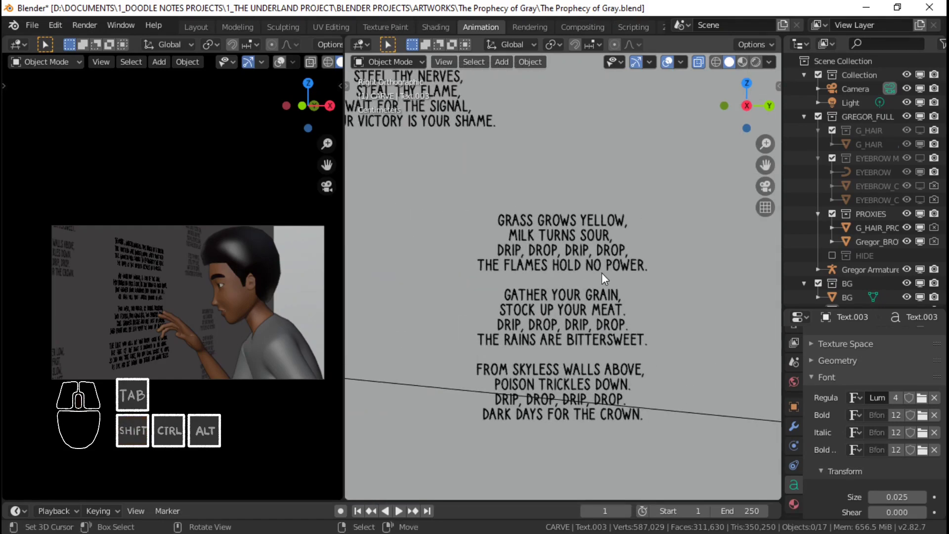
{"action": "scroll", "coordinate": [512, 298], "scroll_direction": "down", "scroll_amount": 3}
{"action": "scroll", "coordinate": [556, 286], "scroll_direction": "up", "scroll_amount": 2}
{"action": "scroll", "coordinate": [561, 283], "scroll_direction": "down", "scroll_amount": 3}
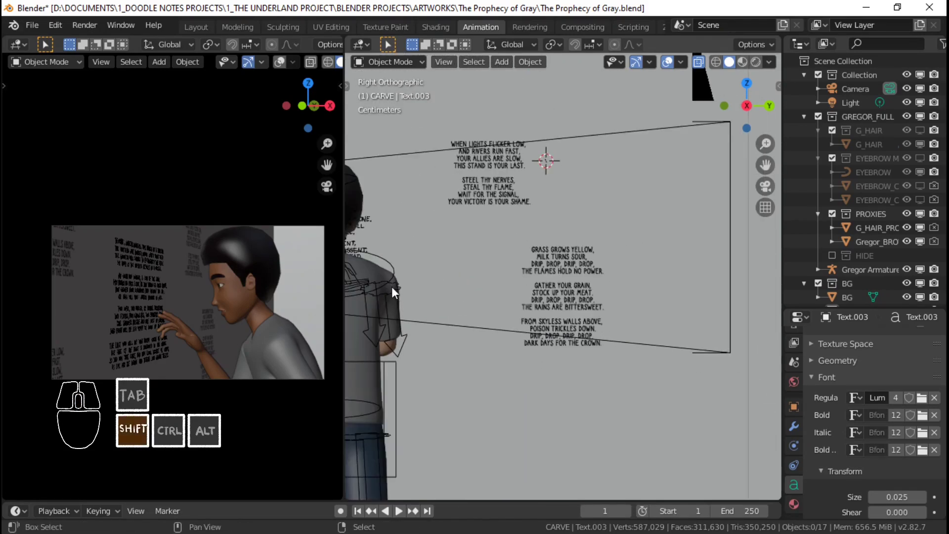
Compare the layout of the verse blocks around the character with how they appear in the camera preview.
{"action": "middle_click_drag", "start_coordinate": [391, 287], "coordinate": [617, 319], "text": "shift"}
{"action": "scroll", "coordinate": [511, 301], "scroll_direction": "down", "scroll_amount": 3}
{"action": "middle_click_drag", "start_coordinate": [505, 303], "coordinate": [528, 336], "text": "shift"}
{"action": "scroll", "coordinate": [528, 336], "scroll_direction": "up", "scroll_amount": 3}
{"action": "scroll", "coordinate": [64, 370], "scroll_direction": "up", "scroll_amount": 3}
{"action": "middle_click_drag", "start_coordinate": [62, 370], "coordinate": [213, 327], "text": "shift"}
{"action": "scroll", "coordinate": [210, 336], "scroll_direction": "up", "scroll_amount": 2}
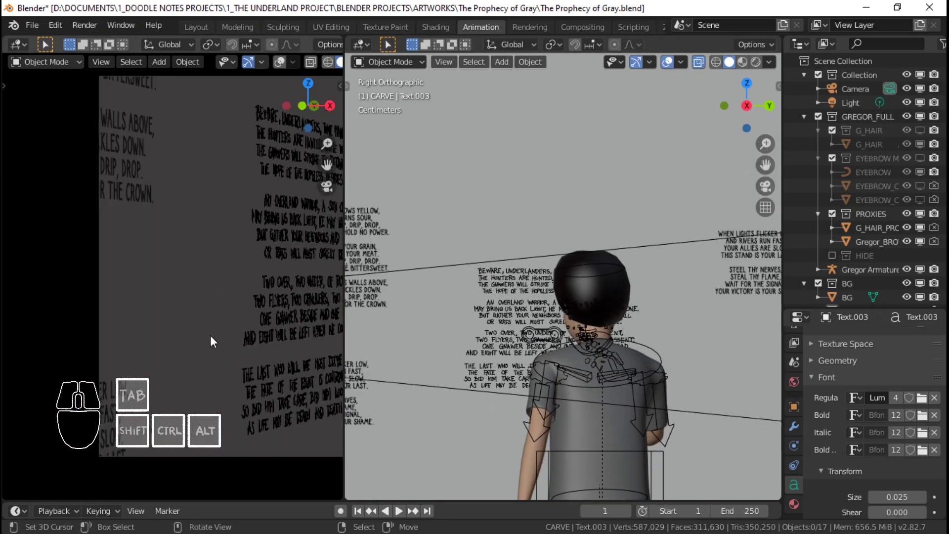
{"action": "scroll", "coordinate": [198, 342], "scroll_direction": "down", "scroll_amount": 3}
{"action": "middle_click_drag", "start_coordinate": [315, 308], "coordinate": [168, 288], "text": "shift"}
{"action": "scroll", "coordinate": [195, 301], "scroll_direction": "up", "scroll_amount": 1}
{"action": "scroll", "coordinate": [279, 294], "scroll_direction": "down", "scroll_amount": 2}
{"action": "scroll", "coordinate": [544, 287], "scroll_direction": "down", "scroll_amount": 3}
{"action": "middle_click_drag", "start_coordinate": [696, 267], "coordinate": [471, 281], "text": "shift"}
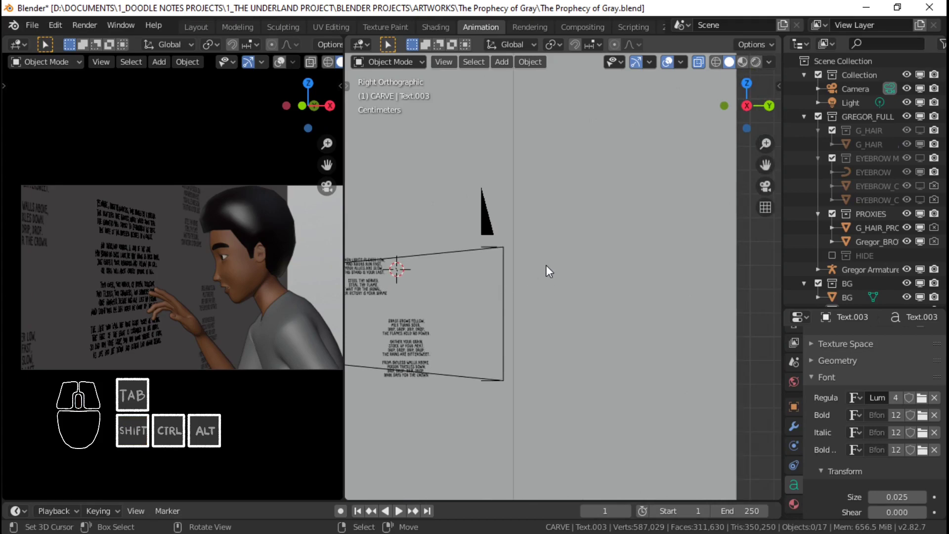
Select the lower "Grass grows yellow" verse block on the wall to the character's right.
{"action": "left_click", "coordinate": [413, 327]}
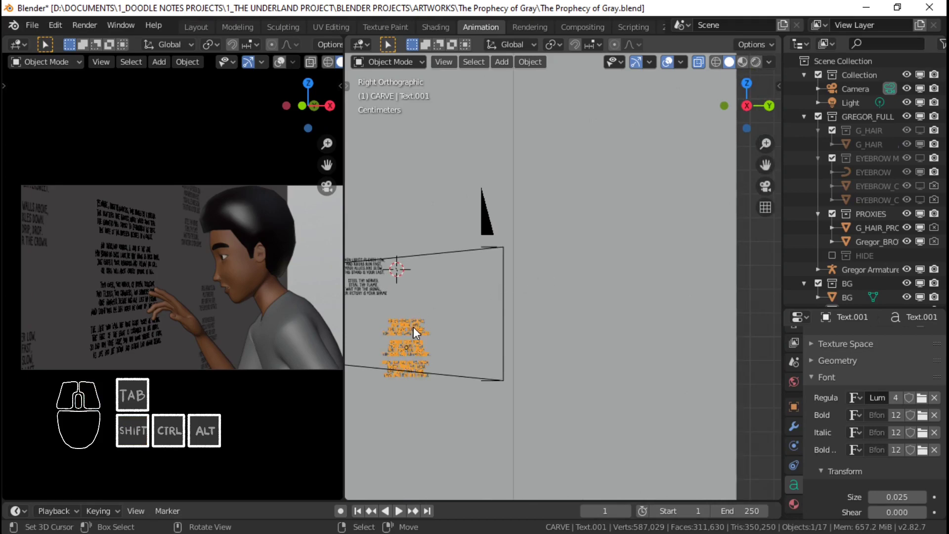
{"action": "left_click", "coordinate": [384, 275]}
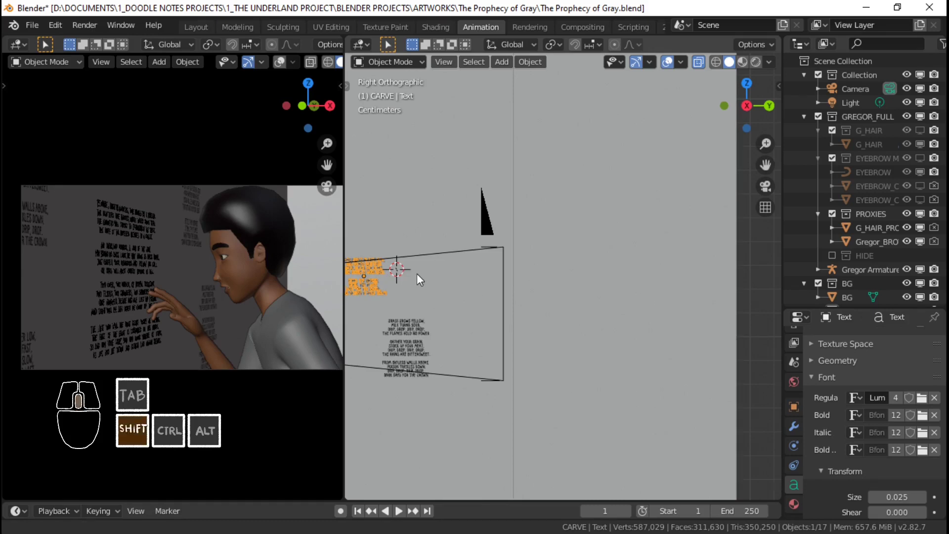
{"action": "middle_click_drag", "start_coordinate": [416, 274], "coordinate": [499, 290], "text": "shift"}
{"action": "scroll", "coordinate": [521, 293], "scroll_direction": "up", "scroll_amount": 3}
{"action": "middle_click_drag", "start_coordinate": [576, 316], "coordinate": [516, 304], "text": "shift"}
{"action": "scroll", "coordinate": [509, 308], "scroll_direction": "up", "scroll_amount": 2}
{"action": "scroll", "coordinate": [534, 316], "scroll_direction": "down", "scroll_amount": 4}
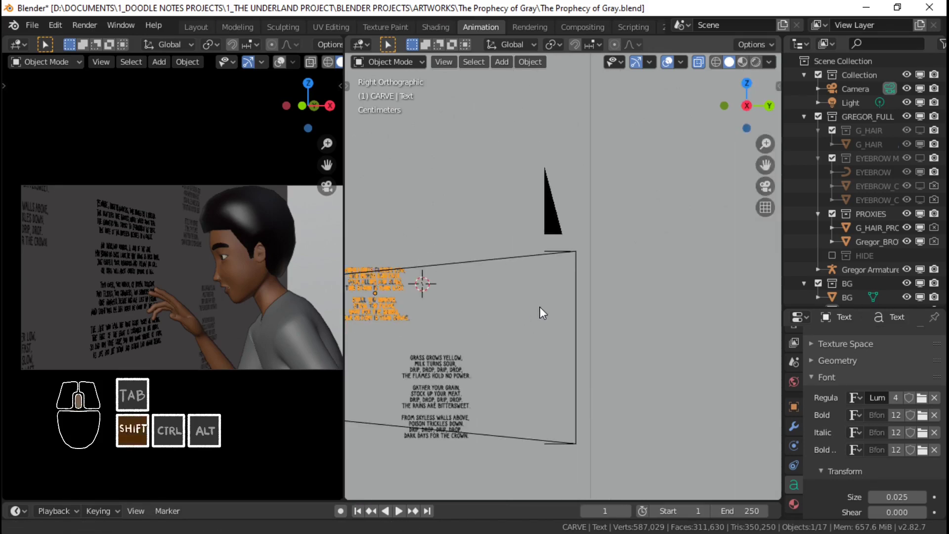
{"action": "middle_click_drag", "start_coordinate": [540, 306], "coordinate": [595, 297], "text": "shift"}
{"action": "right_click", "coordinate": [475, 295]}
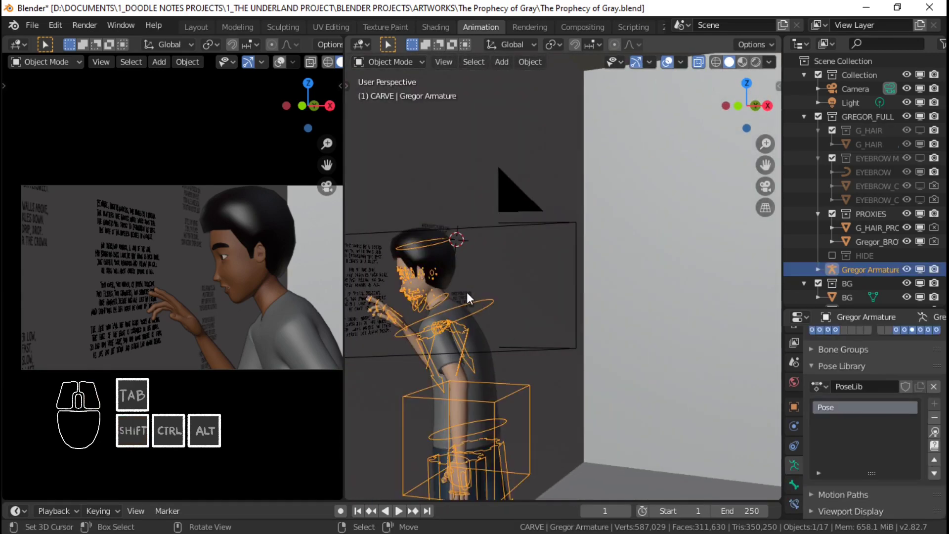
{"action": "right_click", "coordinate": [467, 292]}
{"action": "middle_click_drag", "start_coordinate": [466, 292], "coordinate": [678, 331]}
{"action": "scroll", "coordinate": [678, 331], "scroll_direction": "up", "scroll_amount": 3}
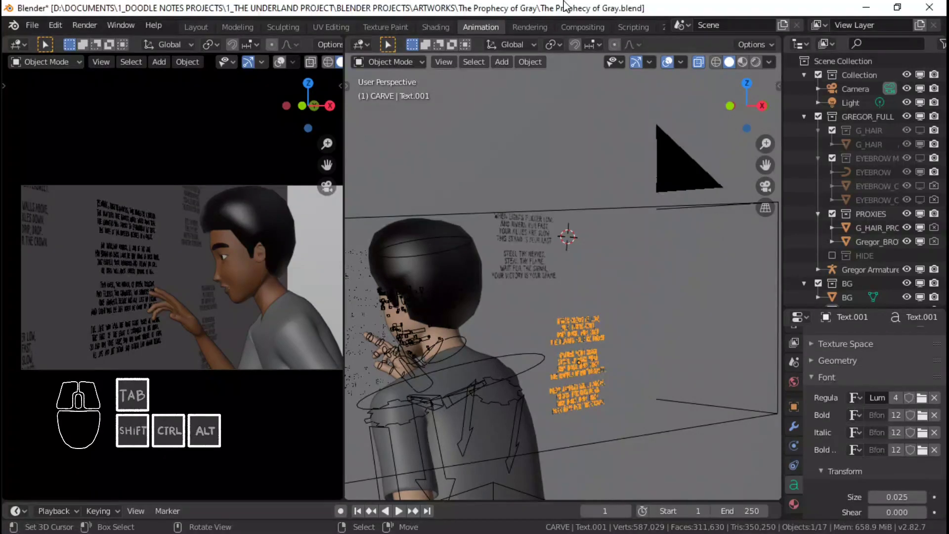
Check the adjoining light wall through the camera and place the 3D cursor on that wall.
{"action": "middle_click_drag", "start_coordinate": [661, 319], "coordinate": [496, 287], "text": "shift"}
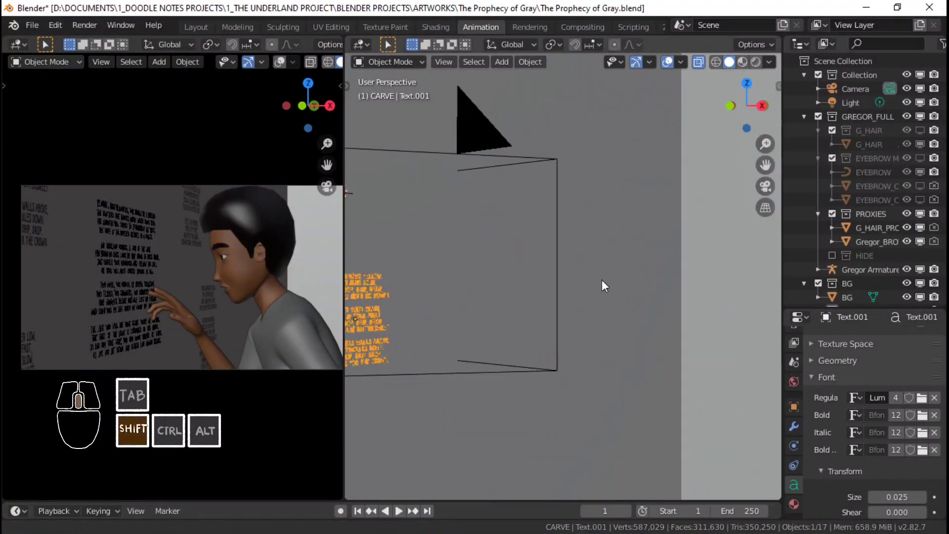
{"action": "middle_click_drag", "start_coordinate": [601, 280], "coordinate": [631, 293], "text": "shift"}
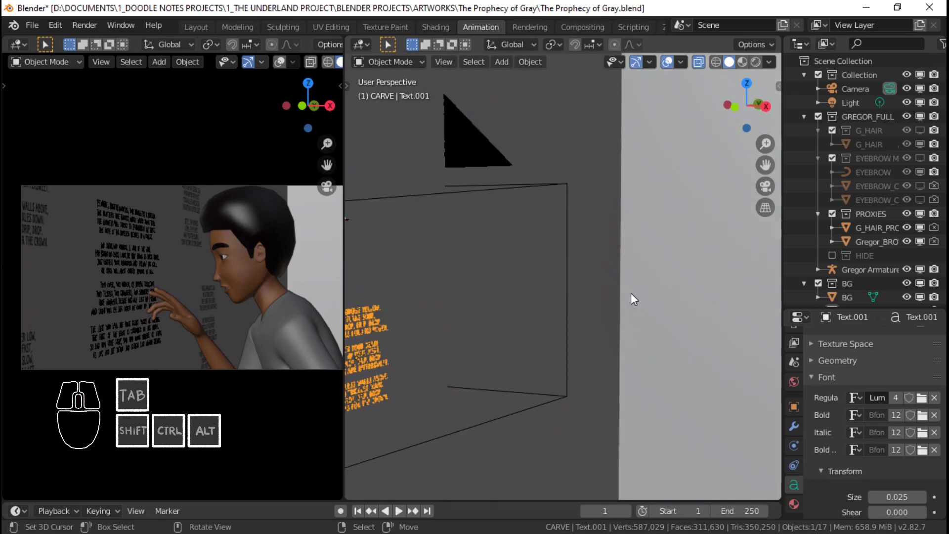
{"action": "key", "text": "KP_0"}
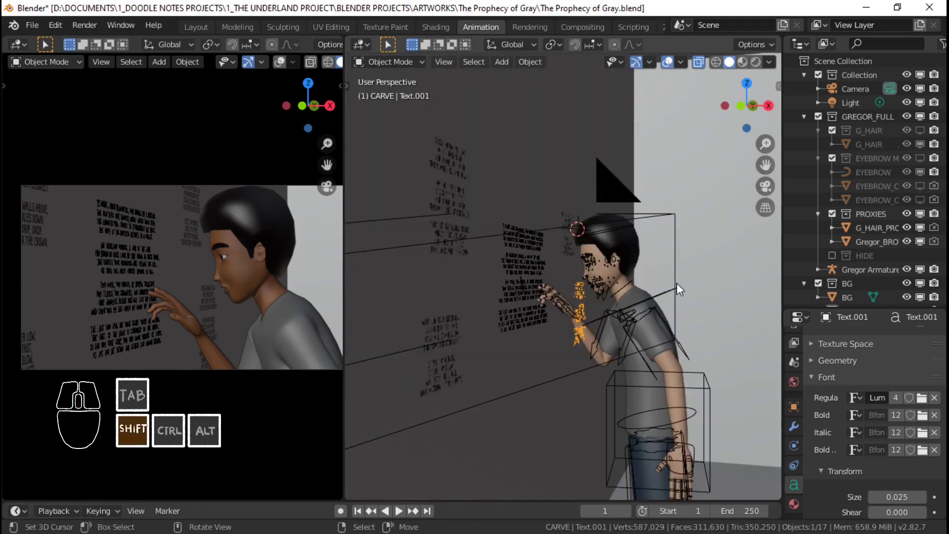
{"action": "scroll", "coordinate": [644, 282], "scroll_direction": "up", "scroll_amount": 2}
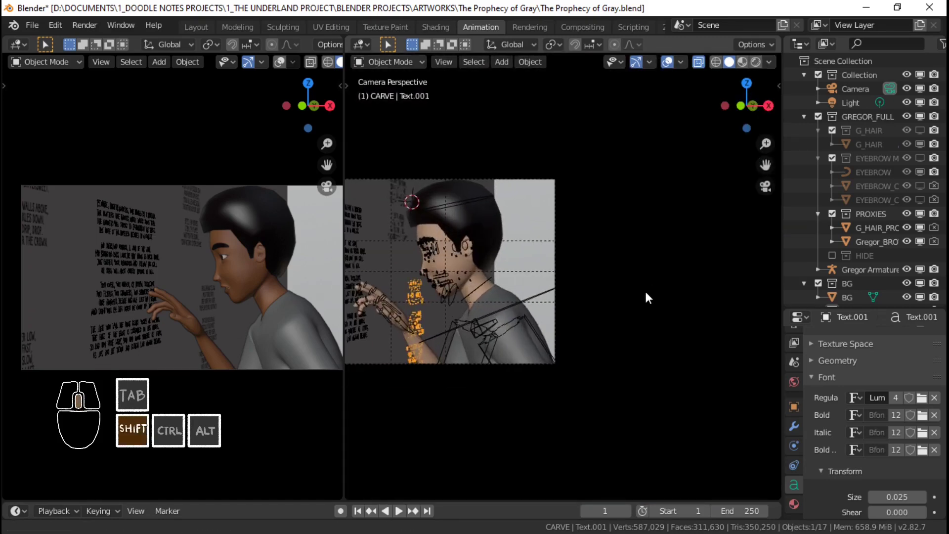
{"action": "mouse_move", "coordinate": [645, 289]}
{"action": "middle_mouse_down", "text": "shift"}
{"action": "mouse_move", "coordinate": [583, 298]}
{"action": "mouse_move", "coordinate": [647, 289]}
{"action": "middle_mouse_up", "text": "shift"}
{"action": "key", "text": "KP_0"}
{"action": "scroll", "coordinate": [651, 289], "scroll_direction": "up", "scroll_amount": 1}
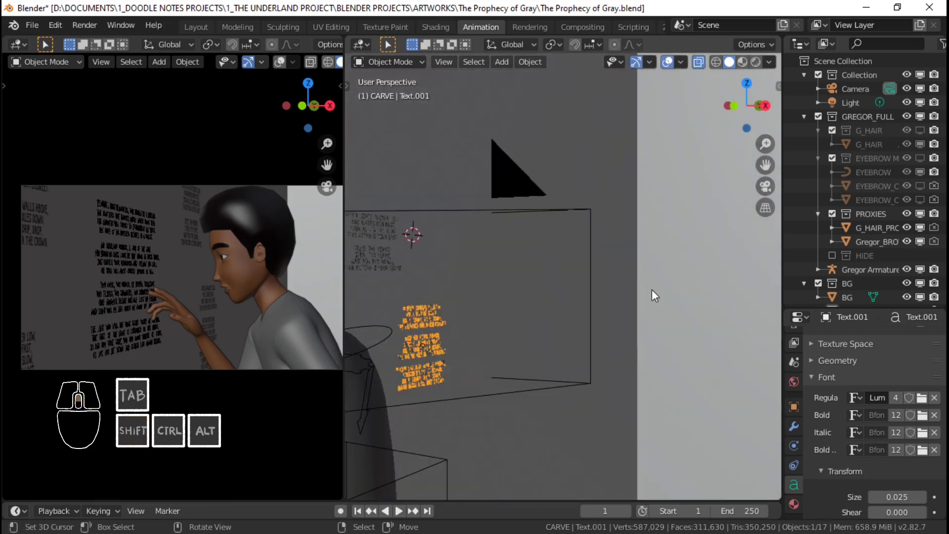
{"action": "left_click", "coordinate": [687, 278]}
Examine the 3D cursor's position on the light wall relative to the selected verses from several angles.
{"action": "scroll", "coordinate": [688, 280], "scroll_direction": "down", "scroll_amount": 4}
{"action": "middle_click_drag", "start_coordinate": [687, 280], "coordinate": [680, 340], "text": "shift"}
{"action": "scroll", "coordinate": [613, 346], "scroll_direction": "up", "scroll_amount": 2}
{"action": "middle_click_drag", "start_coordinate": [605, 348], "coordinate": [669, 346], "text": "shift"}
{"action": "scroll", "coordinate": [669, 346], "scroll_direction": "up", "scroll_amount": 2}
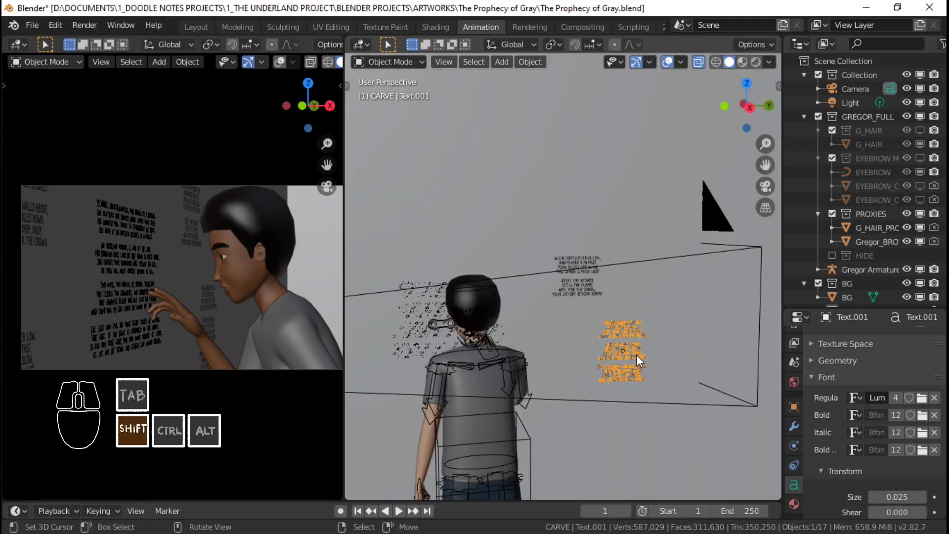
{"action": "middle_click_drag", "start_coordinate": [591, 352], "coordinate": [629, 351]}
{"action": "middle_click_drag", "start_coordinate": [629, 350], "coordinate": [647, 349], "text": "shift"}
{"action": "scroll", "coordinate": [648, 349], "scroll_direction": "up", "scroll_amount": 2}
{"action": "middle_click_drag", "start_coordinate": [648, 349], "coordinate": [576, 345], "text": "shift"}
{"action": "middle_click_drag", "start_coordinate": [677, 346], "coordinate": [570, 319], "text": "shift"}
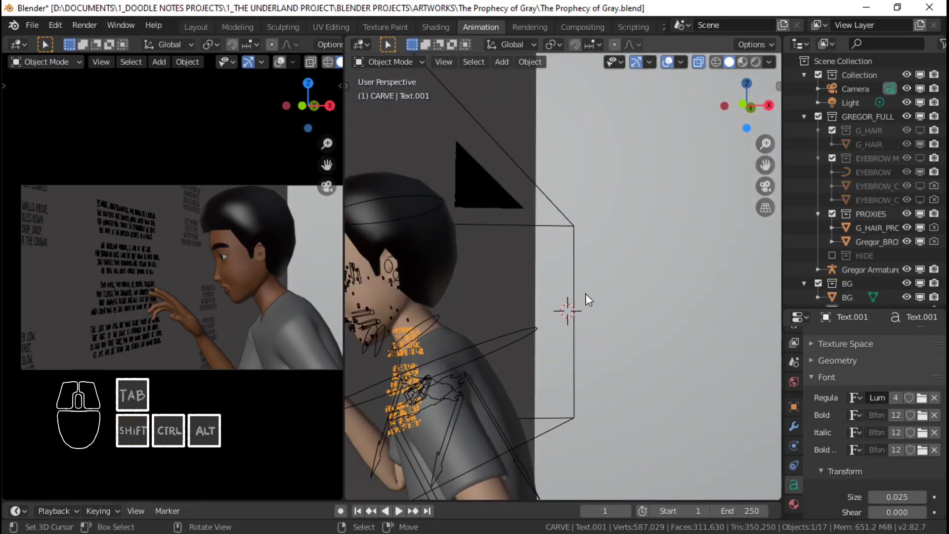
{"action": "middle_click_drag", "start_coordinate": [578, 292], "coordinate": [536, 307]}
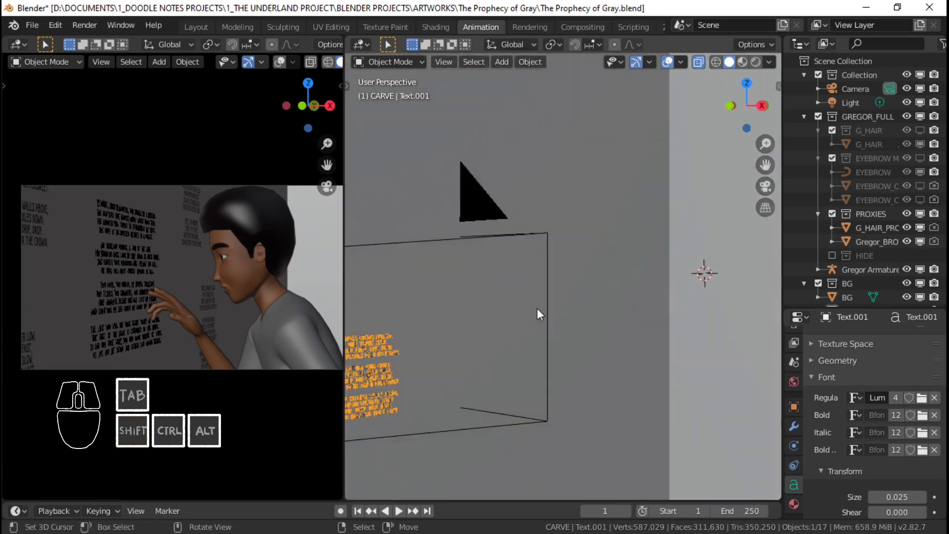
{"action": "scroll", "coordinate": [539, 309], "scroll_direction": "down", "scroll_amount": 2}
{"action": "middle_click_drag", "start_coordinate": [612, 322], "coordinate": [563, 329], "text": "shift"}
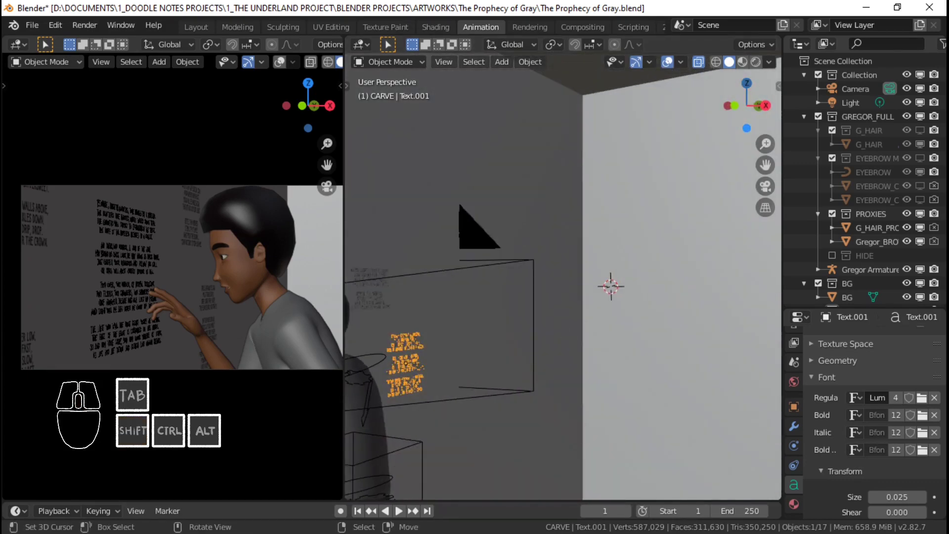
{"action": "middle_click_drag", "start_coordinate": [513, 375], "coordinate": [445, 381]}
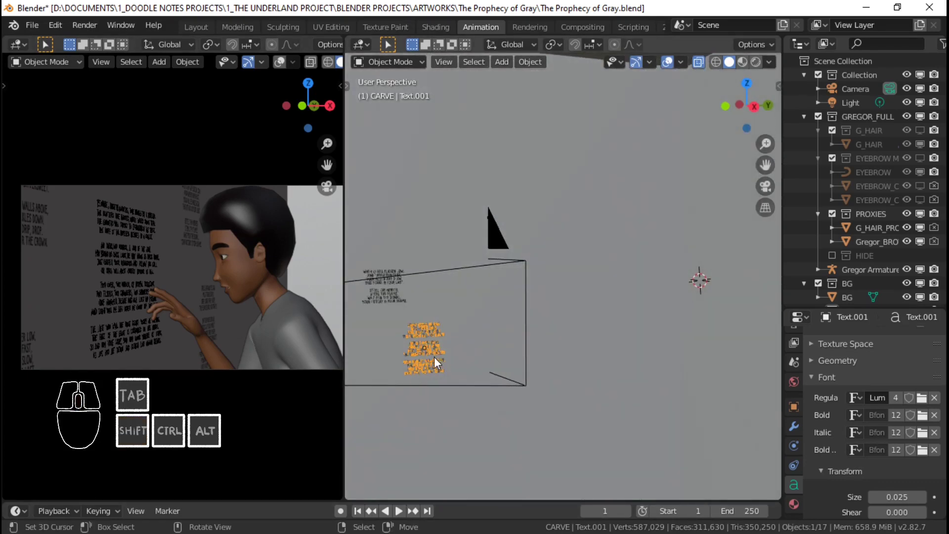
Duplicate the "Grass grows yellow" verses in place and snap the copy to the 3D cursor on the light wall, keeping offset.
{"action": "key", "text": "shift+d"}
{"action": "right_click", "coordinate": [504, 352]}
{"action": "key", "text": "shift+s"}
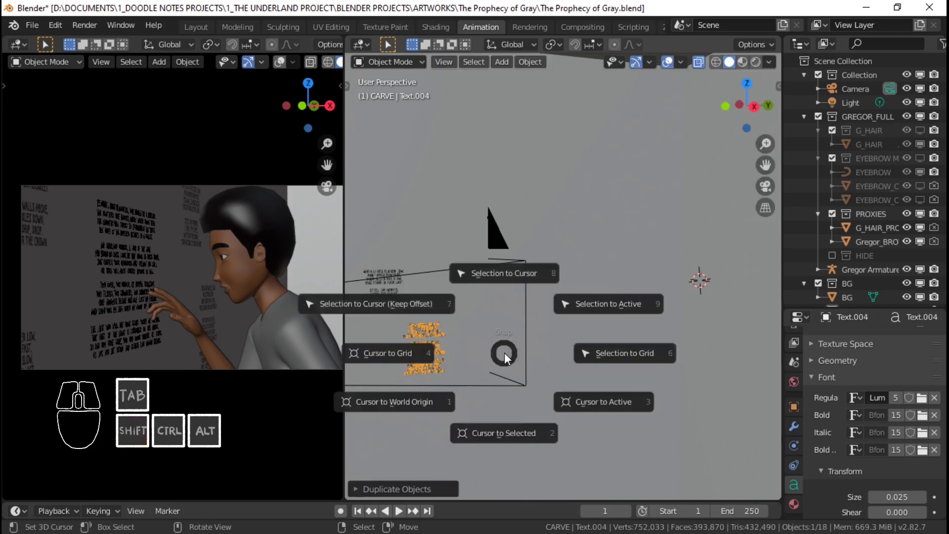
{"action": "left_click", "coordinate": [427, 302]}
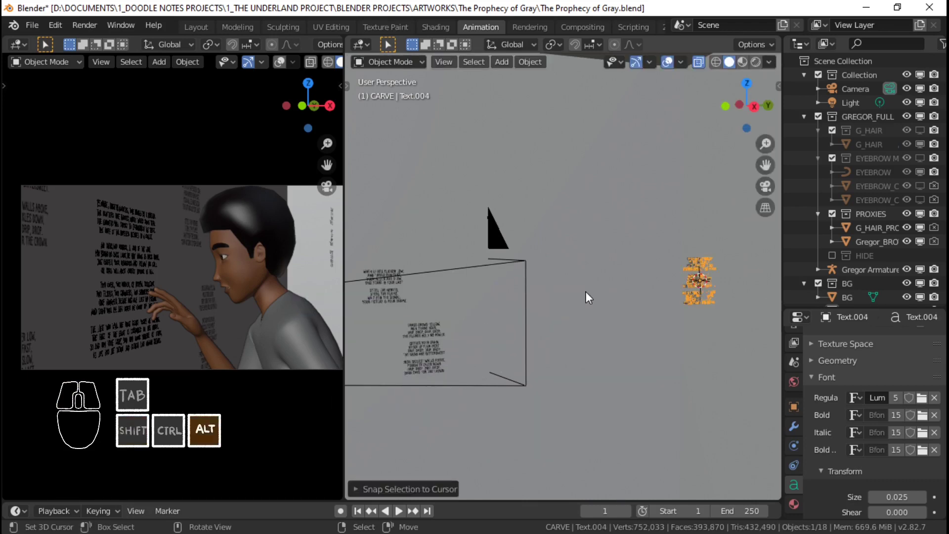
Rotate the copied verses -90° about the global Z axis so they face out from the light wall.
{"action": "key", "text": "r"}
{"action": "key", "text": "9"}
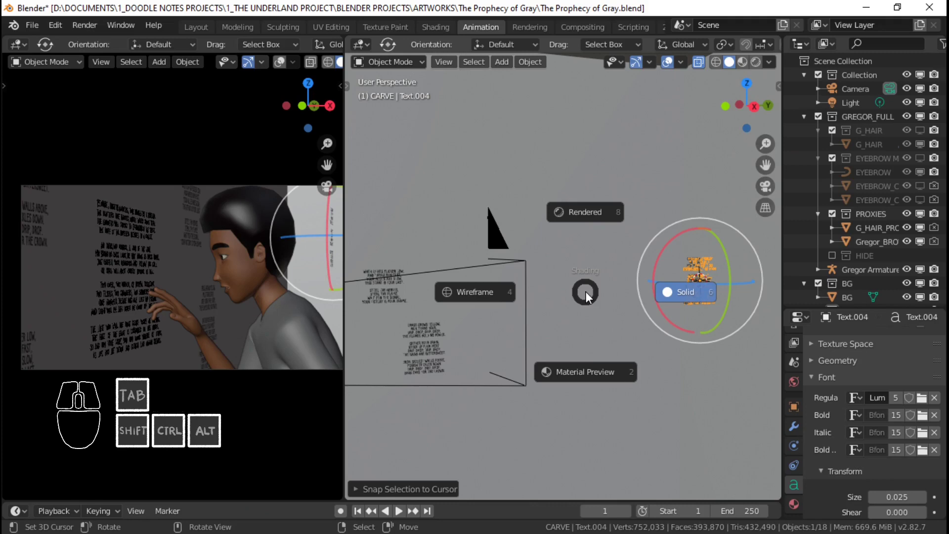
{"action": "key", "text": "Escape"}
{"action": "type", "text": "rz-90"}
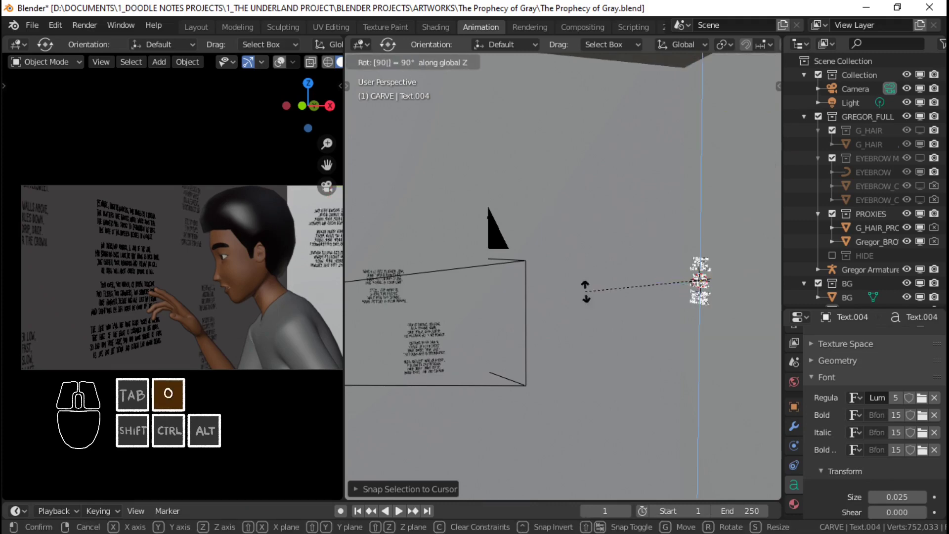
{"action": "key", "text": "Return"}
Replace the whole text of the rotated copy with the pasted Tagalog verses beginning "Isang tagalabas ang darating".
{"action": "middle_click_drag", "start_coordinate": [494, 291], "coordinate": [618, 289]}
{"action": "middle_click_drag", "start_coordinate": [463, 322], "coordinate": [629, 290], "text": "shift"}
{"action": "scroll", "coordinate": [636, 303], "scroll_direction": "up", "scroll_amount": 7}
{"action": "scroll", "coordinate": [629, 290], "scroll_direction": "down", "scroll_amount": 3}
{"action": "key", "text": "Tab"}
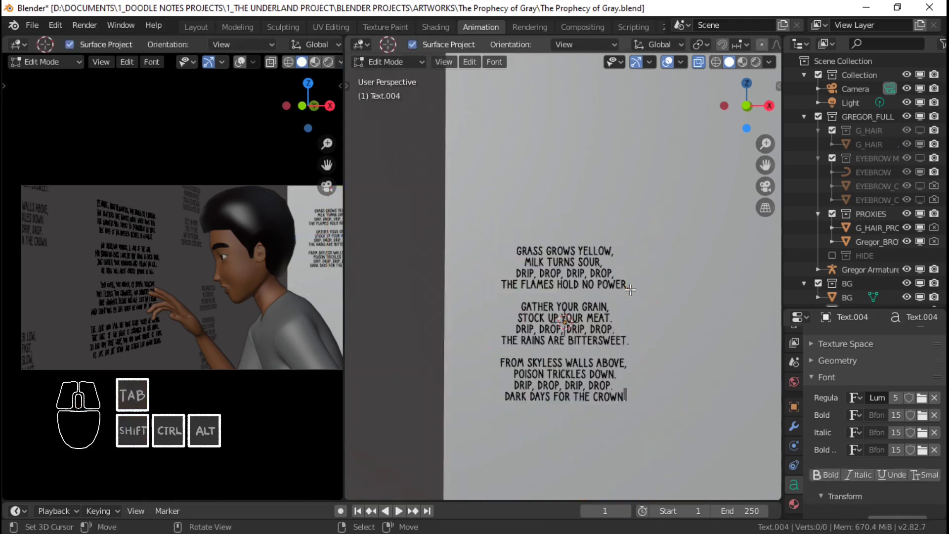
{"action": "key", "text": "ctrl+a"}
{"action": "key", "text": "ctrl+v"}
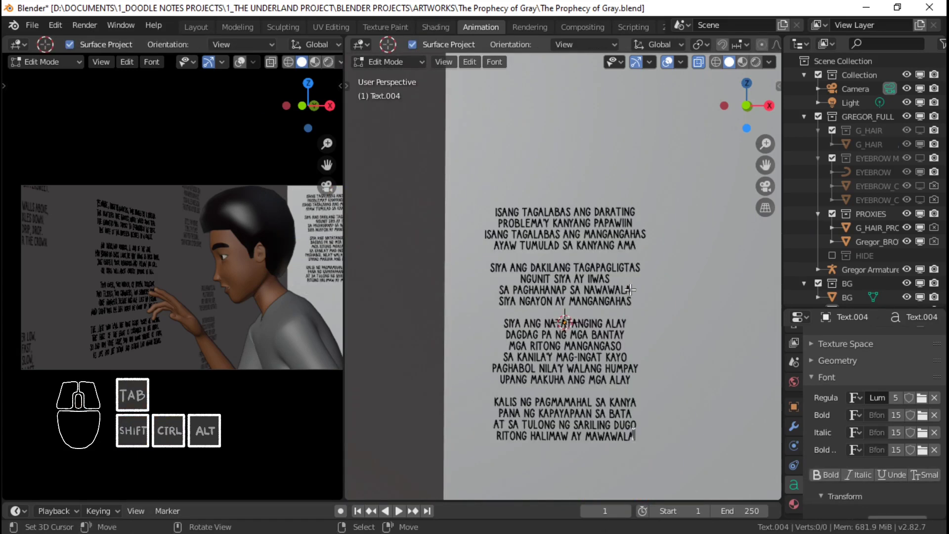
{"action": "scroll", "coordinate": [629, 289], "scroll_direction": "up", "scroll_amount": 2}
{"action": "key", "text": "Tab"}
{"action": "scroll", "coordinate": [630, 289], "scroll_direction": "down", "scroll_amount": 2}
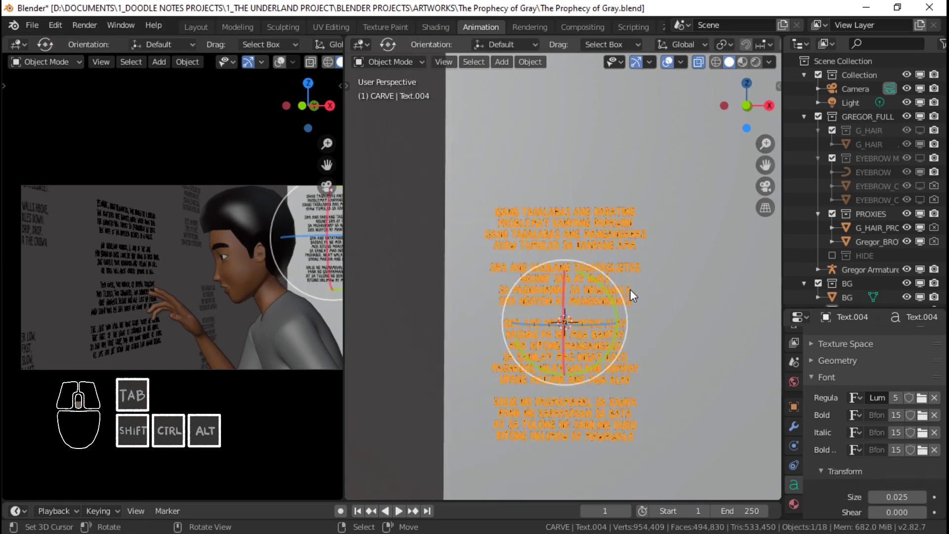
Raise the Tagalog verses about 0.19 m along Z and shift them slightly along negative X toward the wall corner.
{"action": "key", "text": "g"}
{"action": "key", "text": "z"}
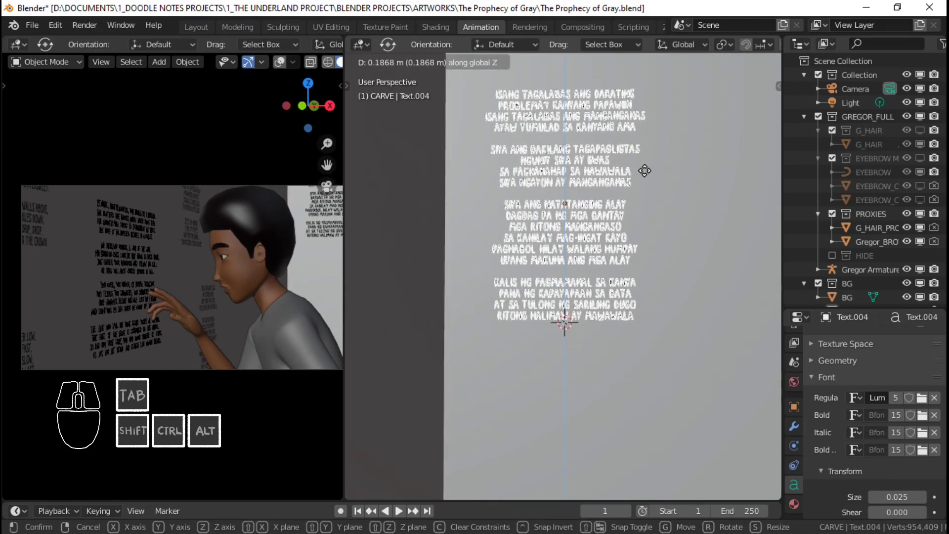
{"action": "left_click", "coordinate": [642, 170]}
{"action": "key", "text": "g"}
{"action": "key", "text": "x"}
{"action": "left_click", "coordinate": [636, 170]}
Duplicate the Tagalog verses about 0.6 m down and about 0.1 m along X on the light wall, and deselect everything.
{"action": "key", "text": "shift+d"}
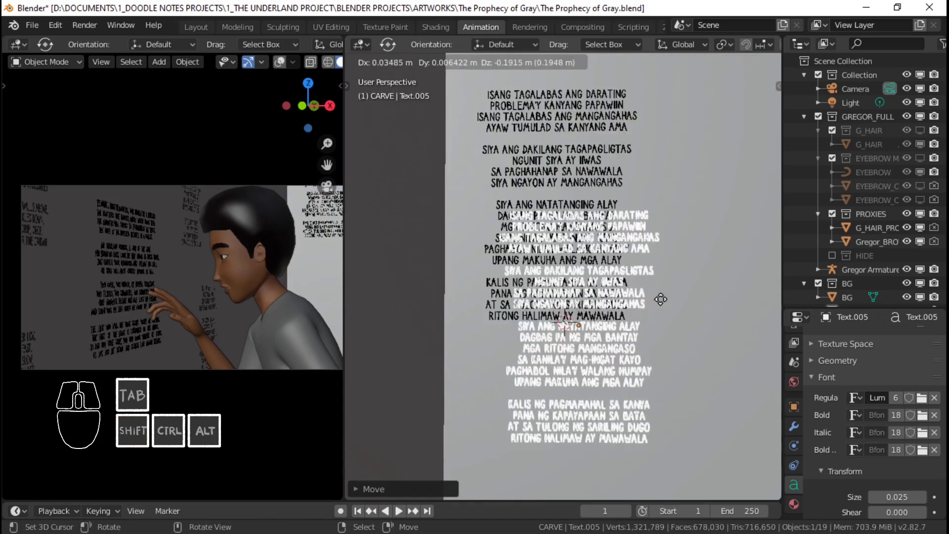
{"action": "key", "text": "z"}
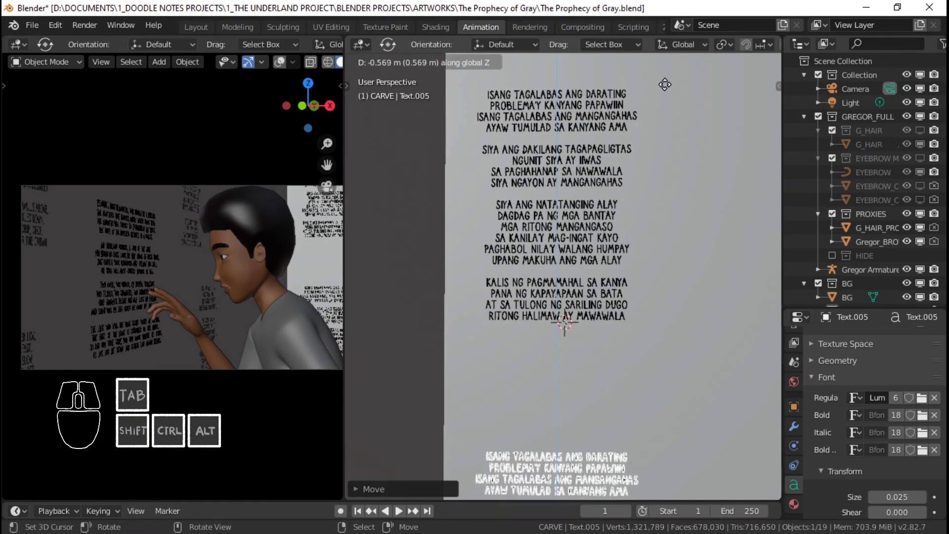
{"action": "key", "text": "x"}
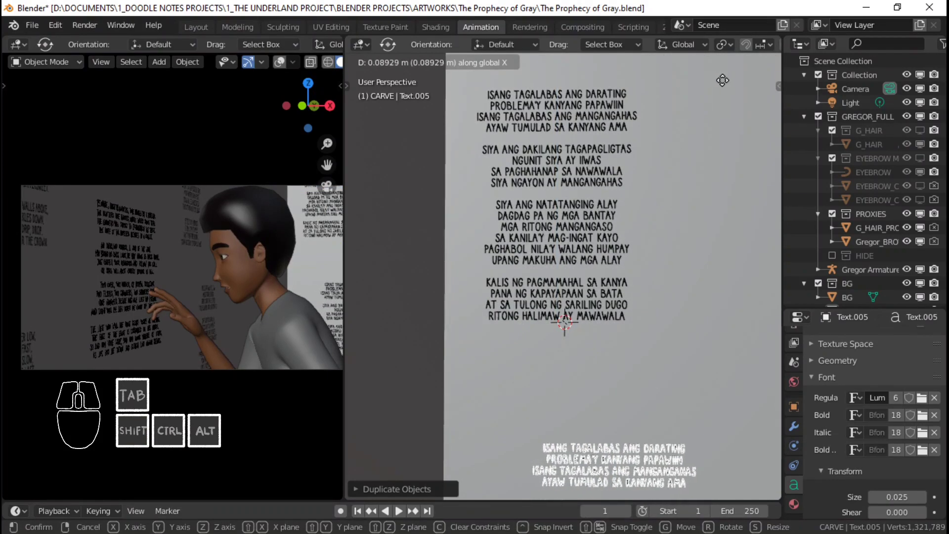
{"action": "left_click", "coordinate": [727, 81]}
{"action": "left_click", "coordinate": [727, 81]}
Check the Tagalog verses behind the character in the camera preview and save the file.
{"action": "scroll", "coordinate": [551, 219], "scroll_direction": "up", "scroll_amount": 2}
{"action": "scroll", "coordinate": [550, 218], "scroll_direction": "down", "scroll_amount": 1}
{"action": "scroll", "coordinate": [242, 248], "scroll_direction": "down", "scroll_amount": 3}
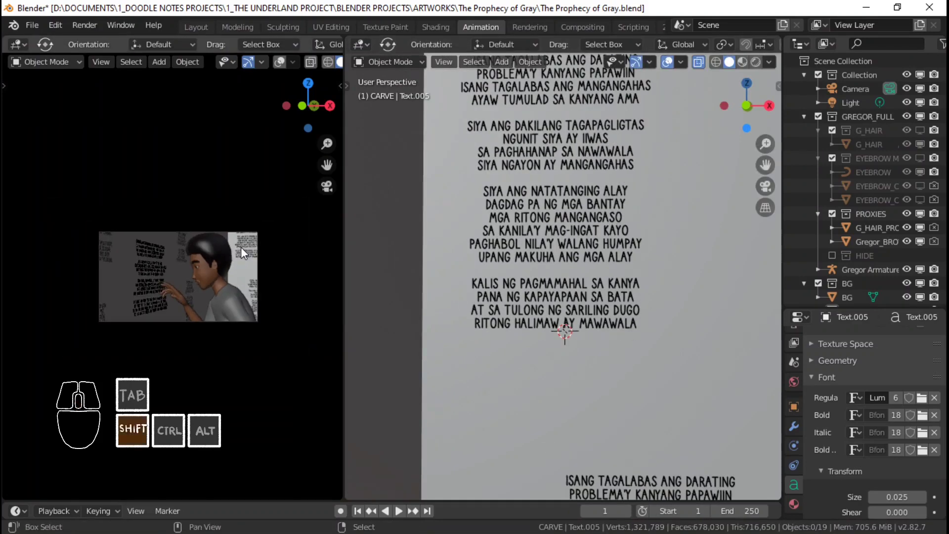
{"action": "scroll", "coordinate": [241, 247], "scroll_direction": "up", "scroll_amount": 5}
{"action": "scroll", "coordinate": [271, 241], "scroll_direction": "down", "scroll_amount": 2}
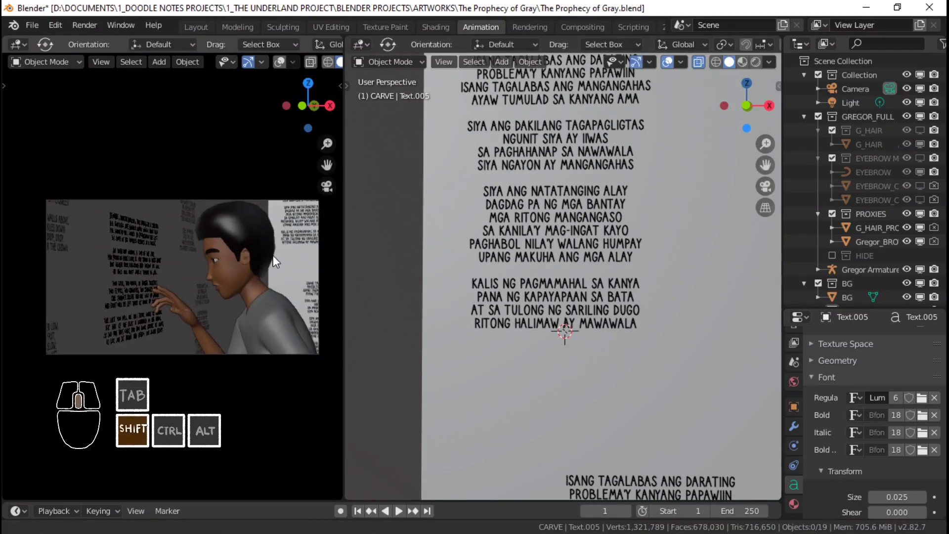
{"action": "scroll", "coordinate": [274, 267], "scroll_direction": "up", "scroll_amount": 1}
{"action": "middle_click_drag", "start_coordinate": [273, 255], "coordinate": [251, 326], "text": "shift"}
{"action": "key", "text": "ctrl+s"}
{"action": "scroll", "coordinate": [239, 286], "scroll_direction": "up", "scroll_amount": 2}
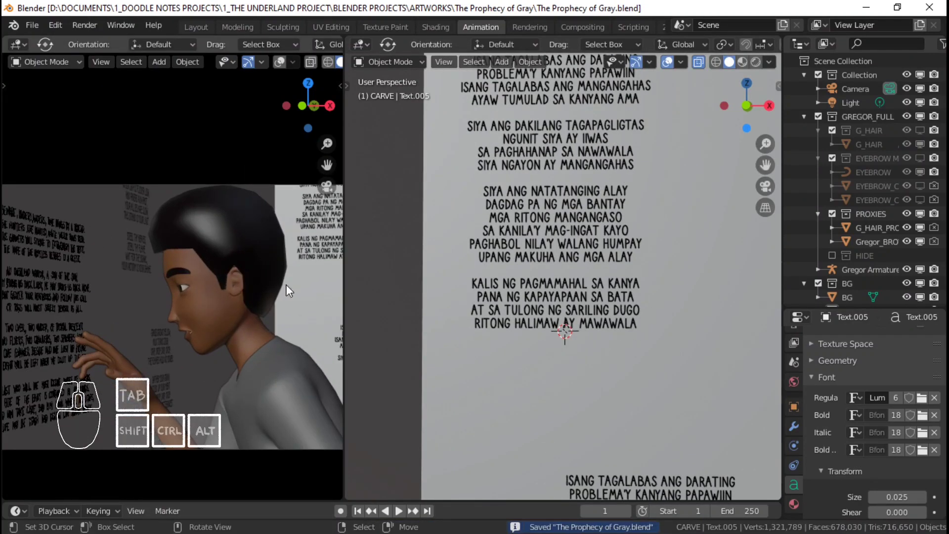
Examine the verse texts on the dark wall beside and behind the character from several angles.
{"action": "middle_click_drag", "start_coordinate": [286, 283], "coordinate": [230, 307], "text": "shift"}
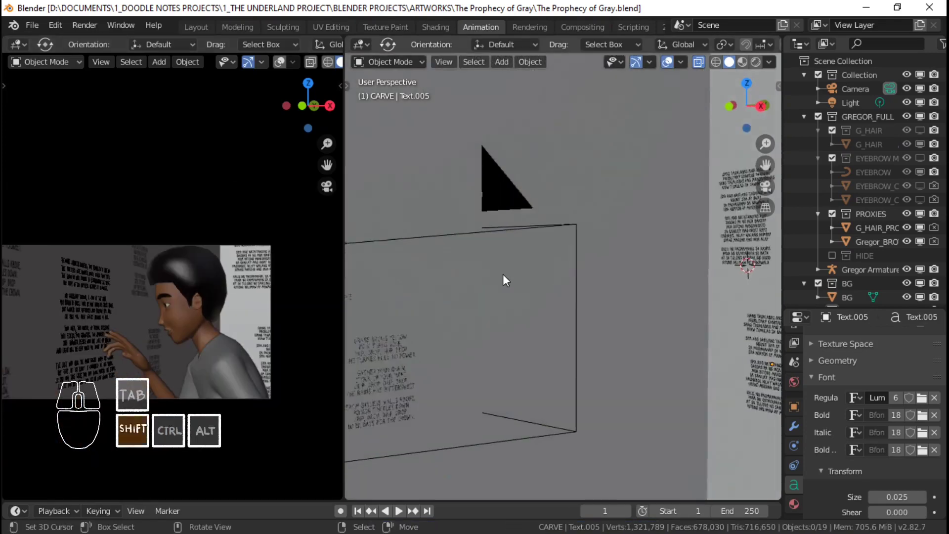
{"action": "middle_click_drag", "start_coordinate": [502, 273], "coordinate": [642, 271], "text": "shift"}
{"action": "scroll", "coordinate": [482, 267], "scroll_direction": "up", "scroll_amount": 2}
{"action": "left_click", "coordinate": [529, 312]}
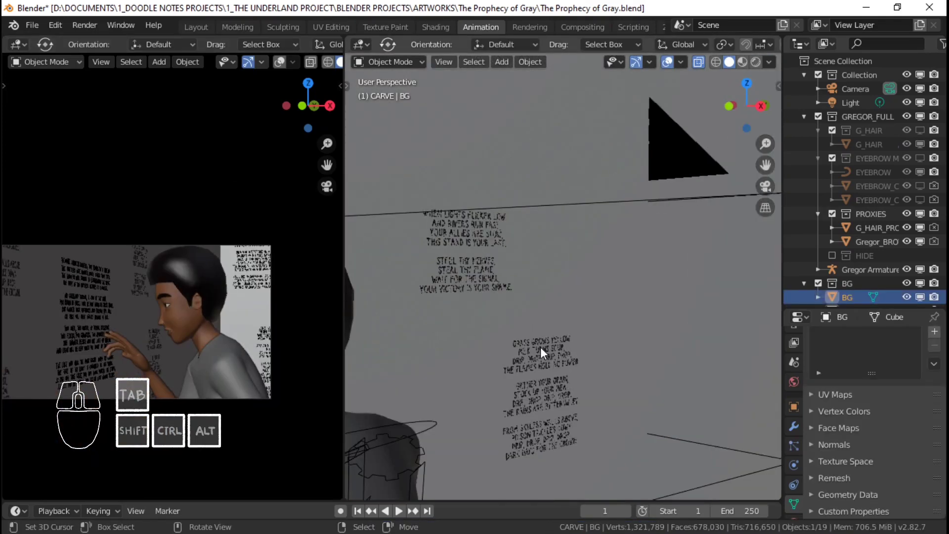
{"action": "scroll", "coordinate": [613, 363], "scroll_direction": "down", "scroll_amount": 2}
{"action": "scroll", "coordinate": [443, 267], "scroll_direction": "up", "scroll_amount": 3}
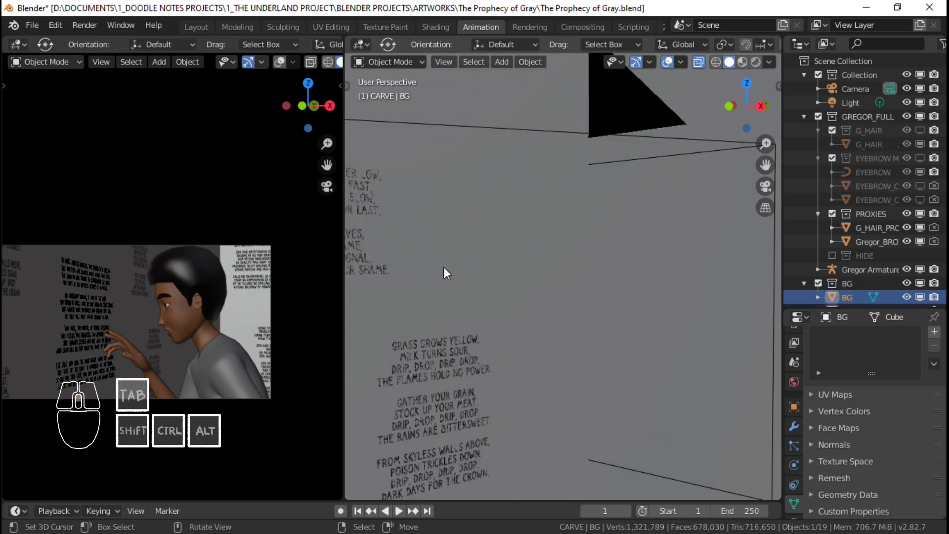
{"action": "scroll", "coordinate": [443, 267], "scroll_direction": "down", "scroll_amount": 4}
{"action": "middle_click_drag", "start_coordinate": [444, 267], "coordinate": [533, 277], "text": "shift"}
{"action": "scroll", "coordinate": [539, 280], "scroll_direction": "down", "scroll_amount": 6}
{"action": "scroll", "coordinate": [618, 293], "scroll_direction": "up", "scroll_amount": 6}
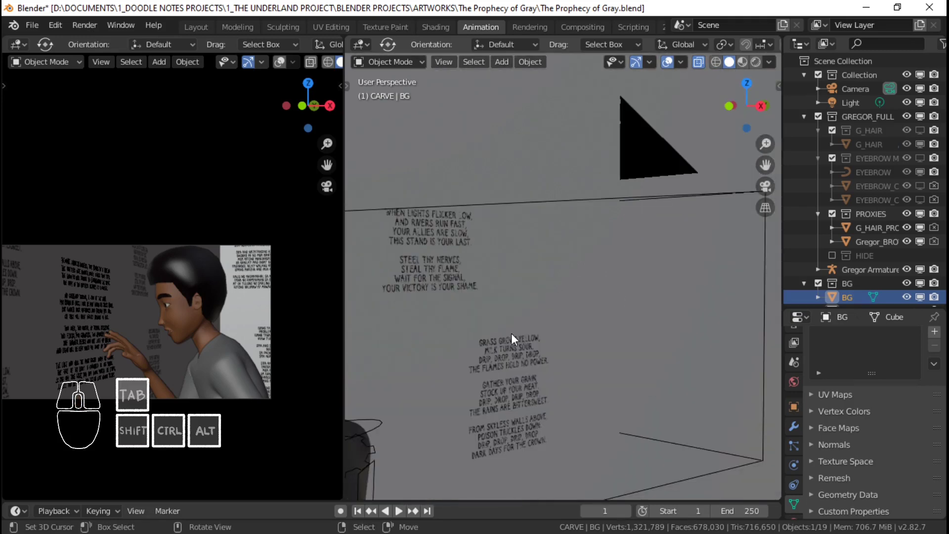
{"action": "scroll", "coordinate": [390, 278], "scroll_direction": "down", "scroll_amount": 3}
{"action": "middle_click_drag", "start_coordinate": [456, 297], "coordinate": [533, 298], "text": "shift"}
{"action": "scroll", "coordinate": [533, 298], "scroll_direction": "up", "scroll_amount": 3}
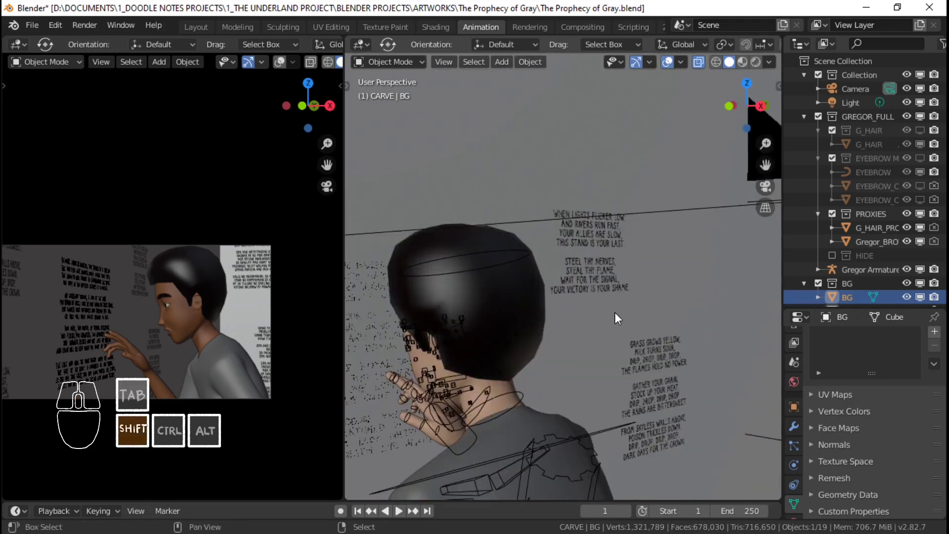
{"action": "middle_click_drag", "start_coordinate": [624, 282], "coordinate": [604, 283], "text": "shift"}
{"action": "scroll", "coordinate": [564, 293], "scroll_direction": "down", "scroll_amount": 3}
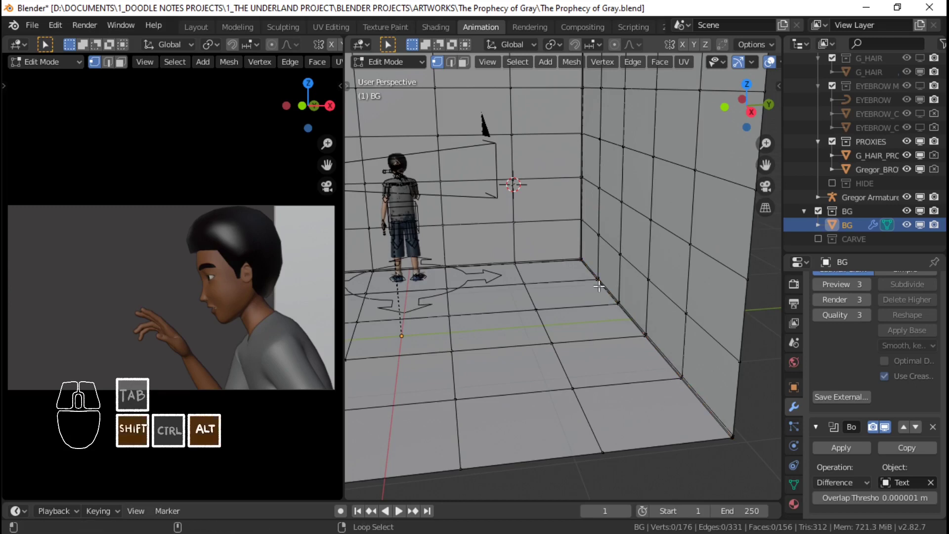
Delete two support edge loops of the BG room mesh that run along its wall and floor corners.
{"action": "left_click", "coordinate": [600, 286], "text": "alt+shift"}
{"action": "key", "text": "x"}
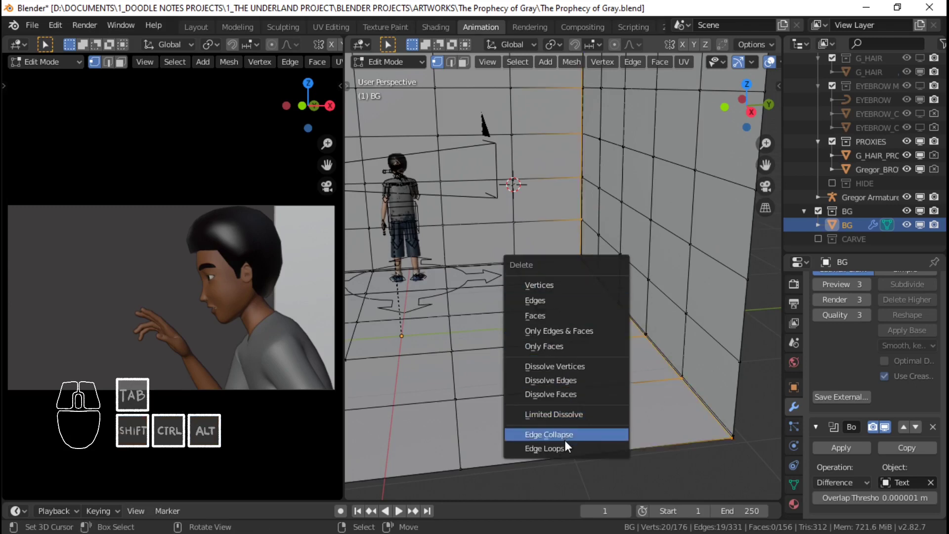
{"action": "left_click", "coordinate": [566, 448]}
{"action": "key", "text": "alt+a"}
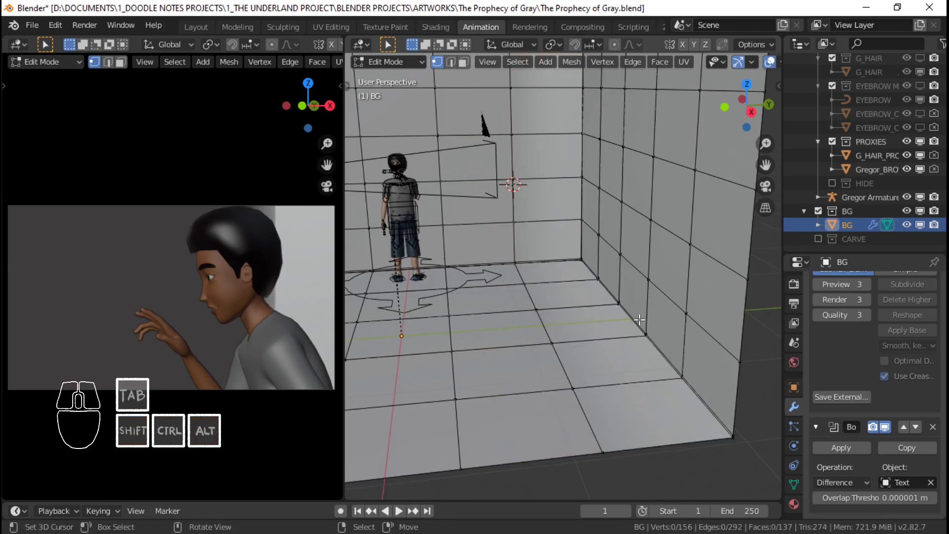
{"action": "right_click", "coordinate": [636, 316], "text": "alt+shift"}
{"action": "key", "text": "x"}
{"action": "left_click", "coordinate": [637, 315]}
Delete the vertical support edge loop beside the corner between the dark and light walls.
{"action": "middle_click_drag", "start_coordinate": [636, 312], "coordinate": [612, 300]}
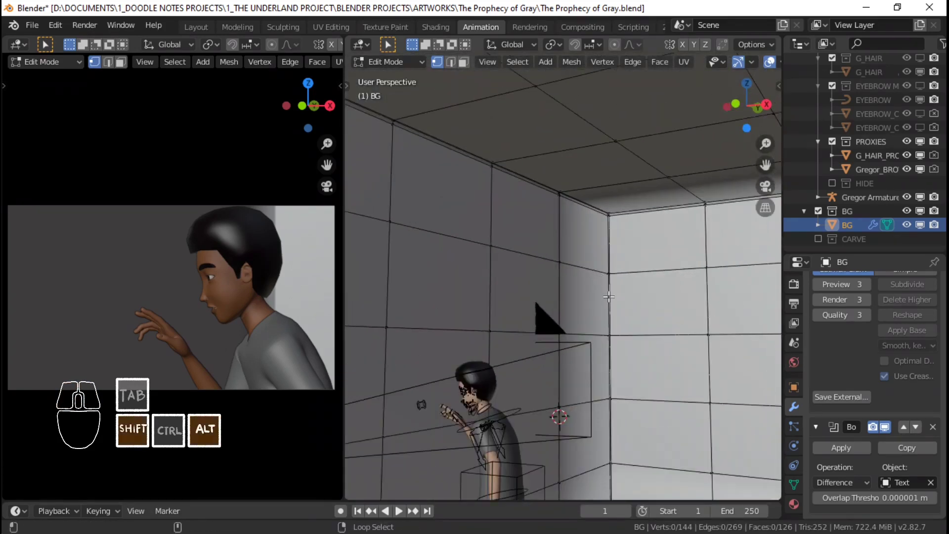
{"action": "right_click", "coordinate": [612, 302], "text": "alt+shift"}
{"action": "key", "text": "x"}
{"action": "left_click", "coordinate": [615, 302]}
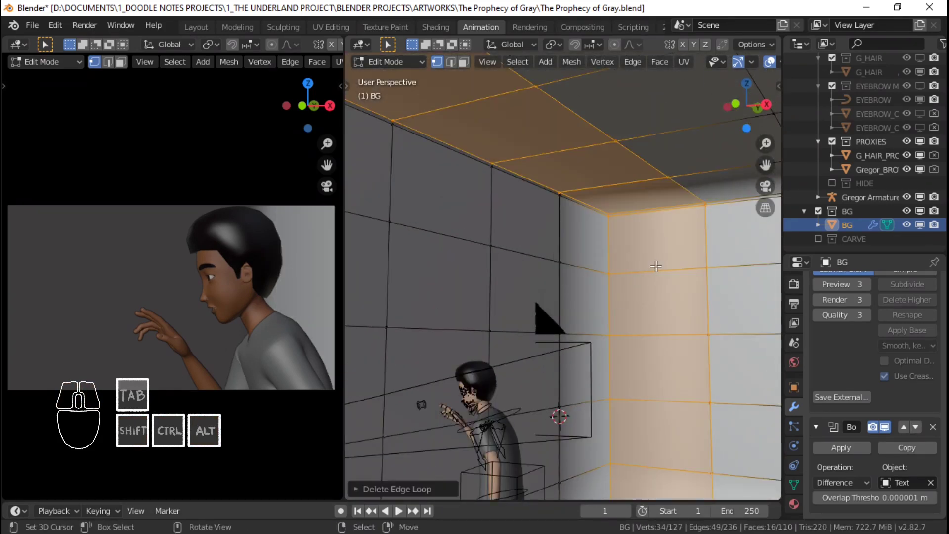
Delete the support edge loop along the ceiling edge of the light wall and save the file.
{"action": "key", "text": "alt+a"}
{"action": "right_click", "coordinate": [631, 216], "text": "alt+shift"}
{"action": "key", "text": "alt+a"}
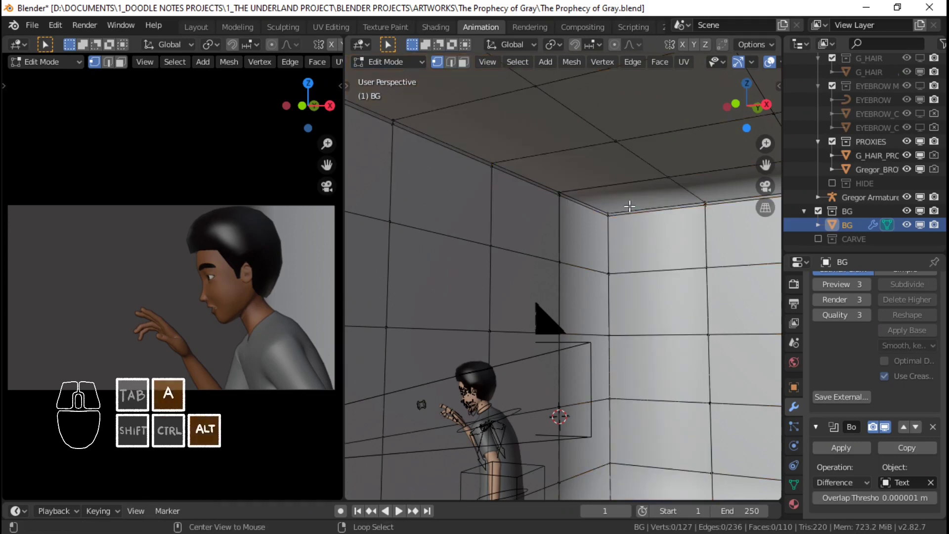
{"action": "right_click", "coordinate": [632, 214], "text": "alt+shift"}
{"action": "key", "text": "x"}
{"action": "left_click", "coordinate": [635, 218]}
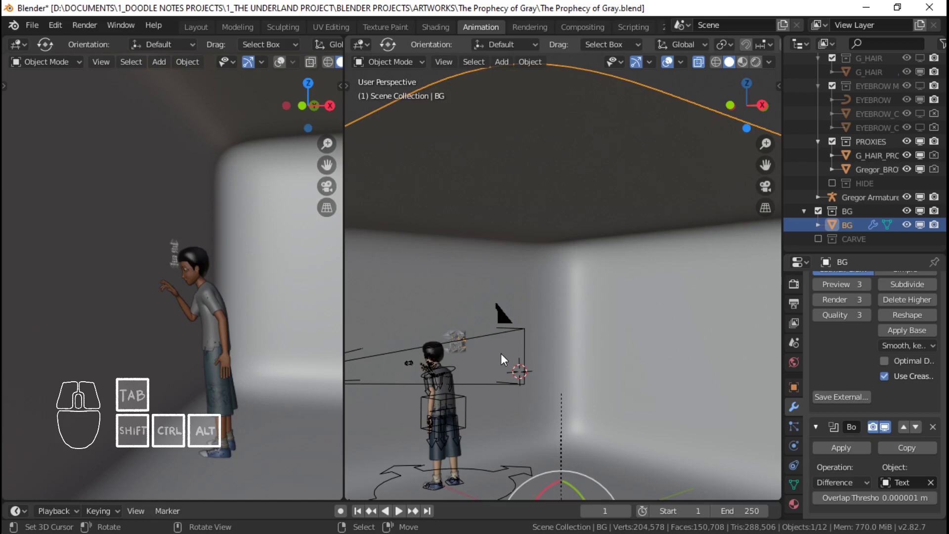
{"action": "middle_click_drag", "start_coordinate": [500, 353], "coordinate": [565, 347]}
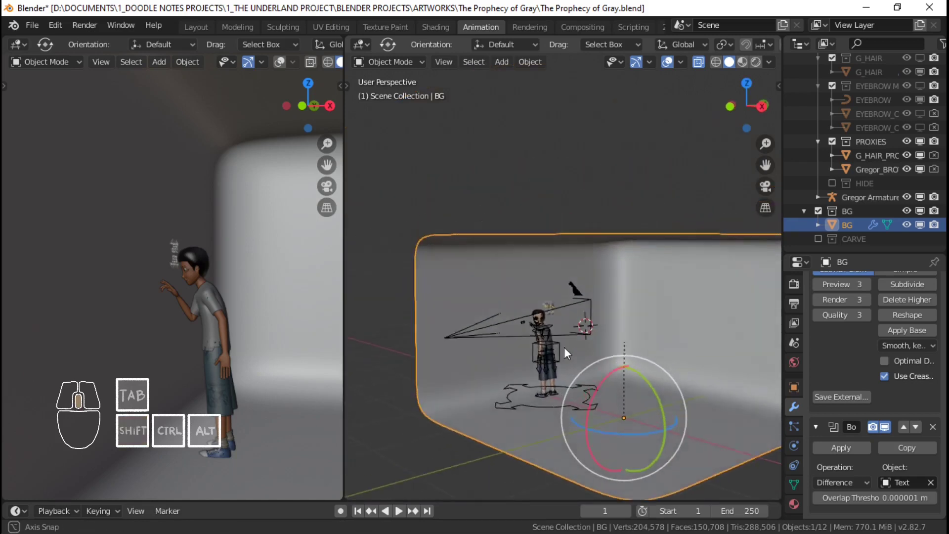
{"action": "key", "text": "ctrl+s"}
Turn off the viewport display of the shirt's Subdivision modifier and try to select the character's arm.
{"action": "scroll", "coordinate": [545, 344], "scroll_direction": "up", "scroll_amount": 6}
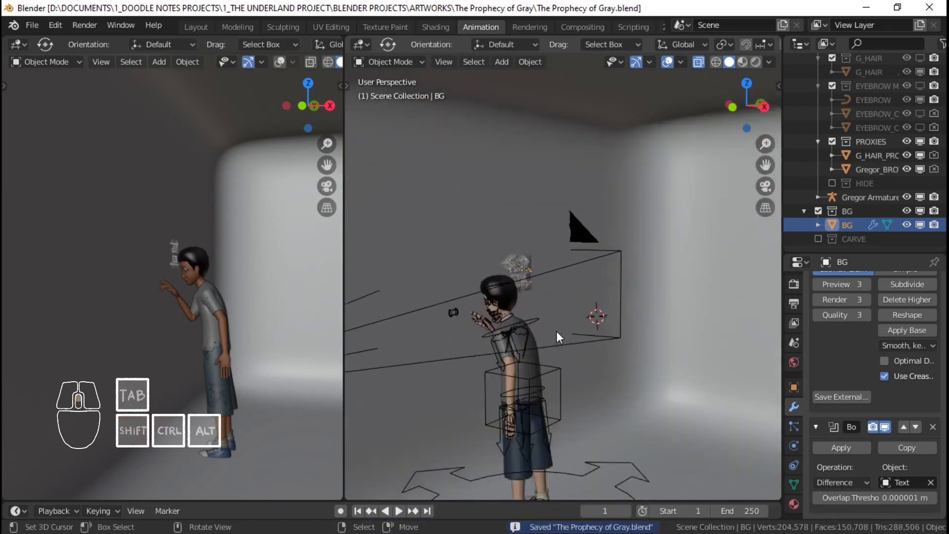
{"action": "scroll", "coordinate": [556, 331], "scroll_direction": "up", "scroll_amount": 3}
{"action": "left_click", "coordinate": [500, 405]}
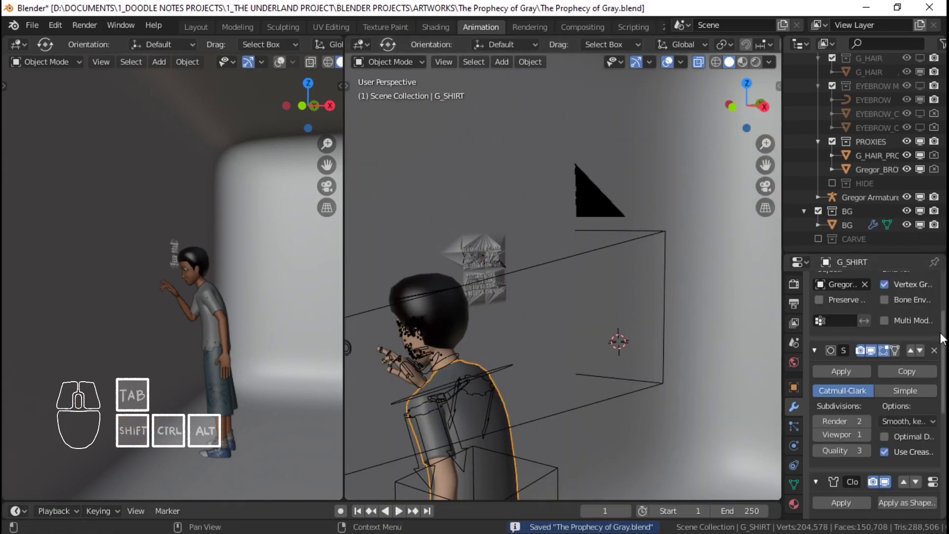
{"action": "middle_click_drag", "start_coordinate": [420, 467], "coordinate": [524, 341], "text": "shift"}
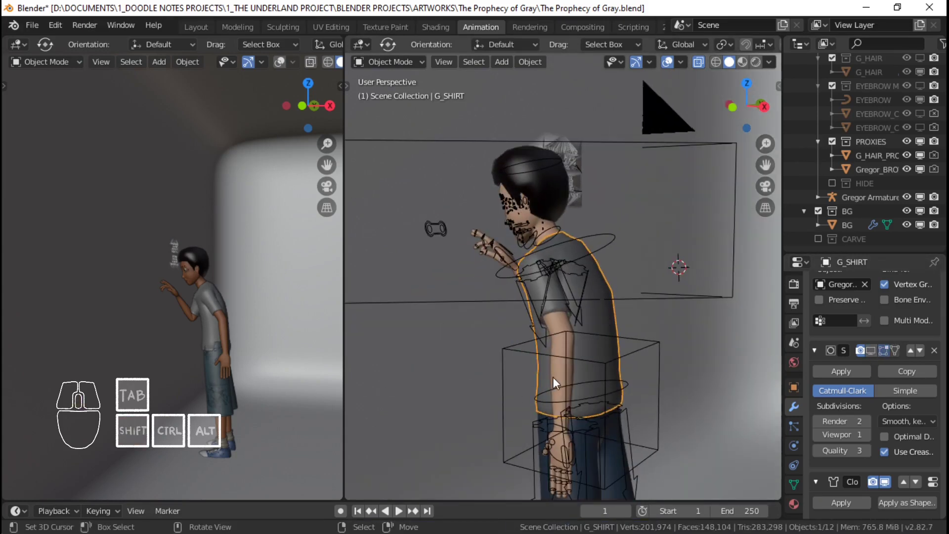
{"action": "right_click", "coordinate": [562, 378]}
{"action": "right_click", "coordinate": [562, 377]}
{"action": "right_click", "coordinate": [562, 377]}
{"action": "right_click", "coordinate": [563, 378]}
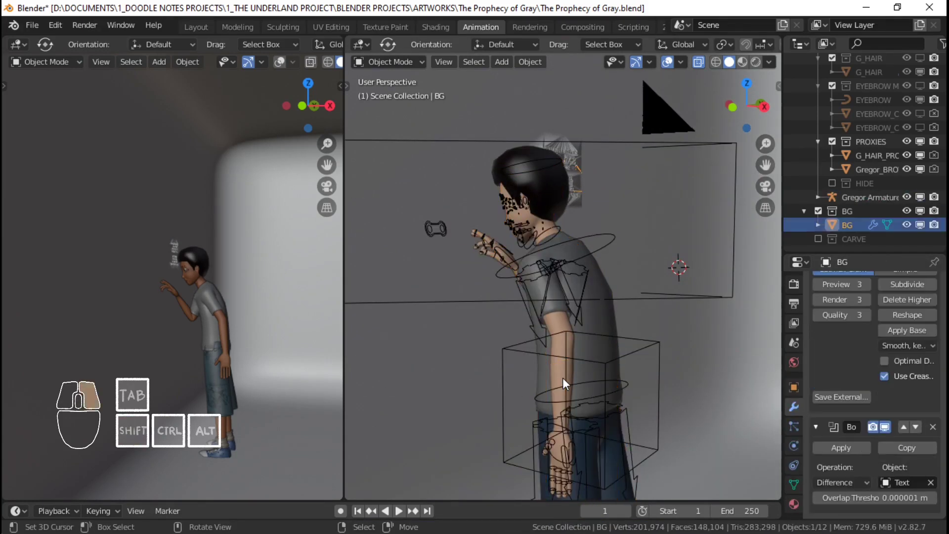
{"action": "right_click", "coordinate": [562, 377]}
{"action": "right_click", "coordinate": [563, 378]}
{"action": "right_click", "coordinate": [563, 377]}
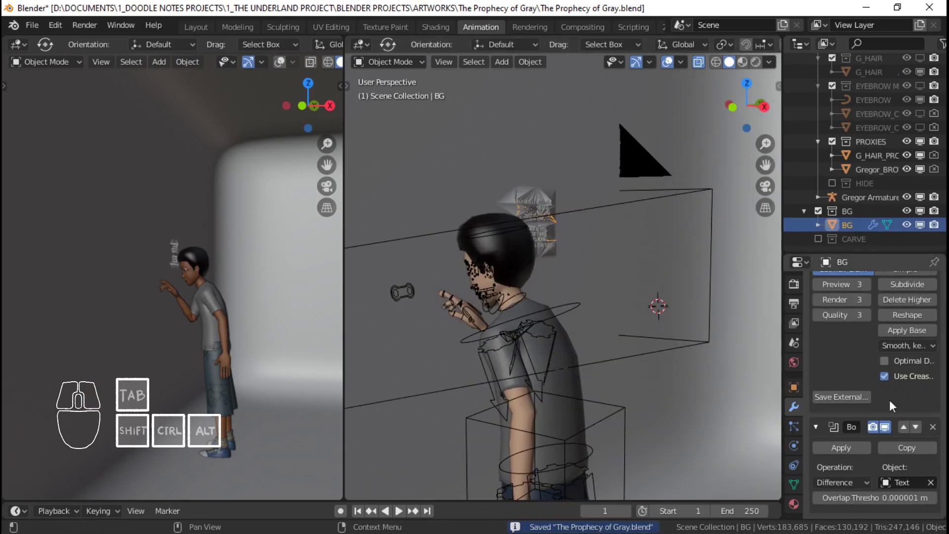
Turn off the viewport display of the room's Boolean modifier and start editing the room mesh.
{"action": "left_click", "coordinate": [885, 427]}
{"action": "scroll", "coordinate": [614, 318], "scroll_direction": "down", "scroll_amount": 5}
{"action": "middle_click_drag", "start_coordinate": [614, 318], "coordinate": [604, 318]}
{"action": "key", "text": "Tab"}
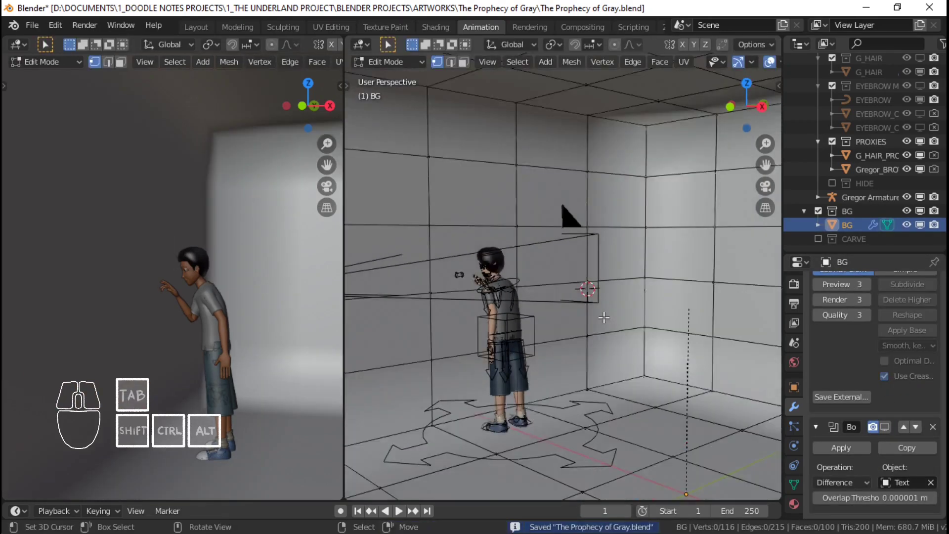
{"action": "scroll", "coordinate": [604, 318], "scroll_direction": "down", "scroll_amount": 3}
{"action": "key", "text": "Tab"}
{"action": "key", "text": "Tab"}
{"action": "scroll", "coordinate": [642, 337], "scroll_direction": "up", "scroll_amount": 3}
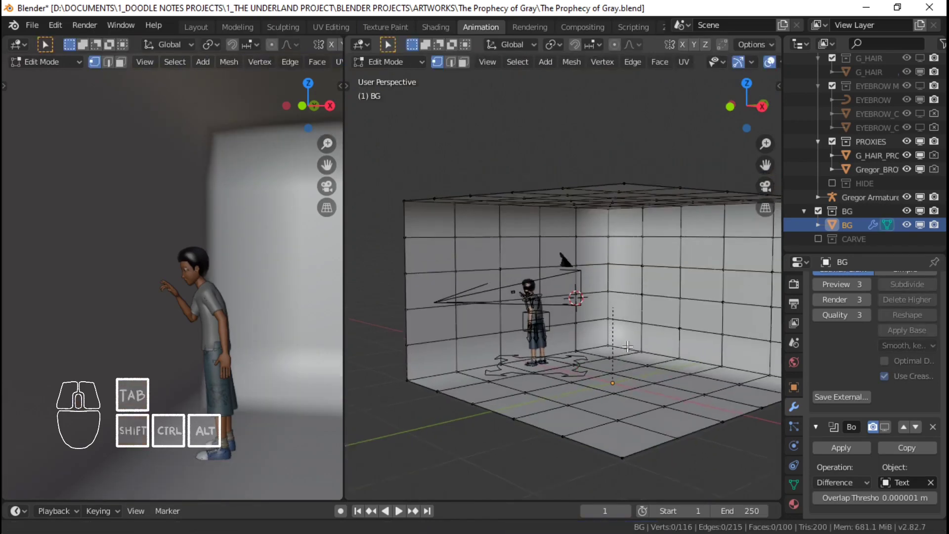
Select the edge loops where the walls meet the floor and ceiling and rip them apart in place.
{"action": "right_click", "coordinate": [642, 337], "text": "alt+shift"}
{"action": "right_click", "coordinate": [618, 336], "text": "alt+shift"}
{"action": "middle_click_drag", "start_coordinate": [618, 337], "coordinate": [647, 292]}
{"action": "right_click", "coordinate": [643, 252], "text": "alt+shift"}
{"action": "right_click", "coordinate": [580, 257], "text": "alt+shift"}
{"action": "scroll", "coordinate": [583, 267], "scroll_direction": "down", "scroll_amount": 4}
{"action": "middle_click_drag", "start_coordinate": [585, 272], "coordinate": [660, 369]}
{"action": "scroll", "coordinate": [613, 355], "scroll_direction": "up", "scroll_amount": 4}
{"action": "middle_click_drag", "start_coordinate": [660, 369], "coordinate": [549, 354]}
{"action": "key", "text": "v"}
{"action": "right_click", "coordinate": [651, 355]}
Select the linked floor and ceiling geometry and separate the selection into its own object.
{"action": "right_click", "coordinate": [525, 360]}
{"action": "scroll", "coordinate": [543, 366], "scroll_direction": "down", "scroll_amount": 5}
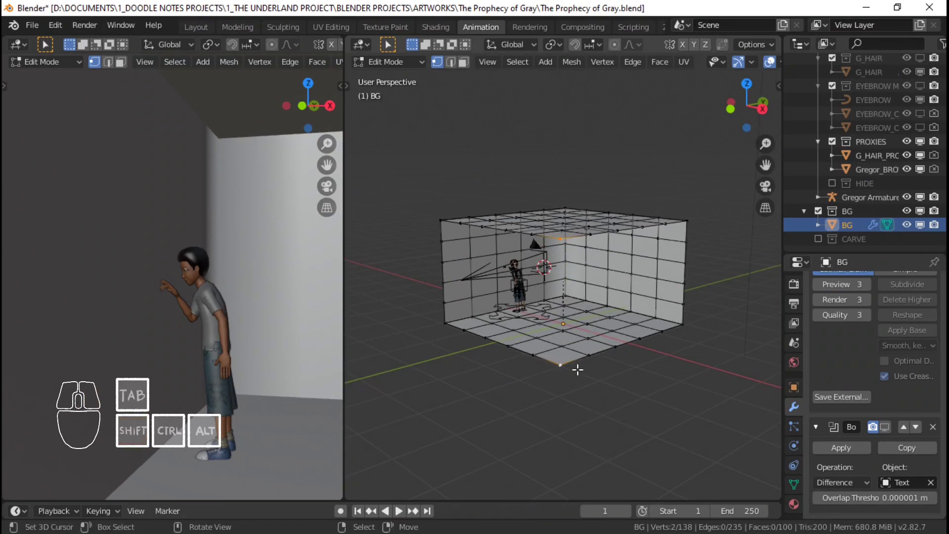
{"action": "key", "text": "ctrl+l"}
{"action": "key", "text": "p"}
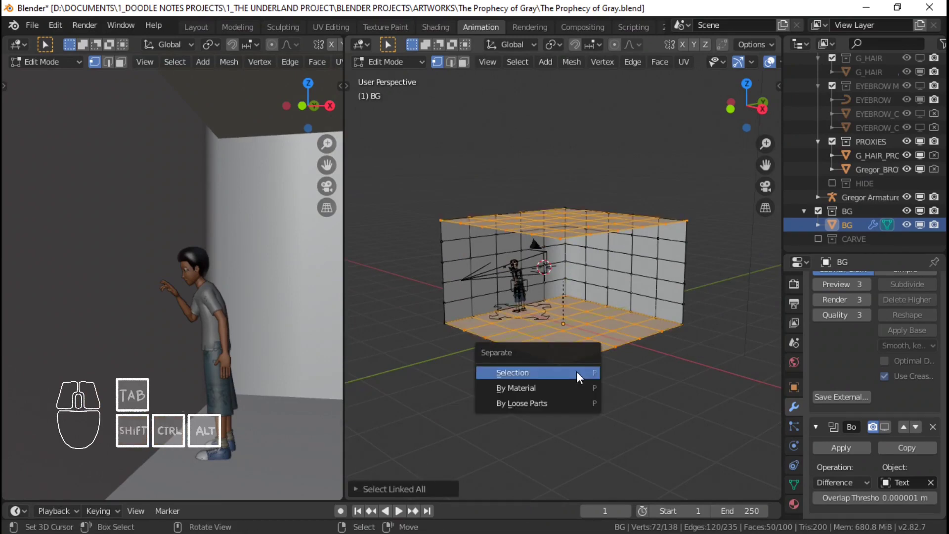
{"action": "left_click", "coordinate": [577, 371]}
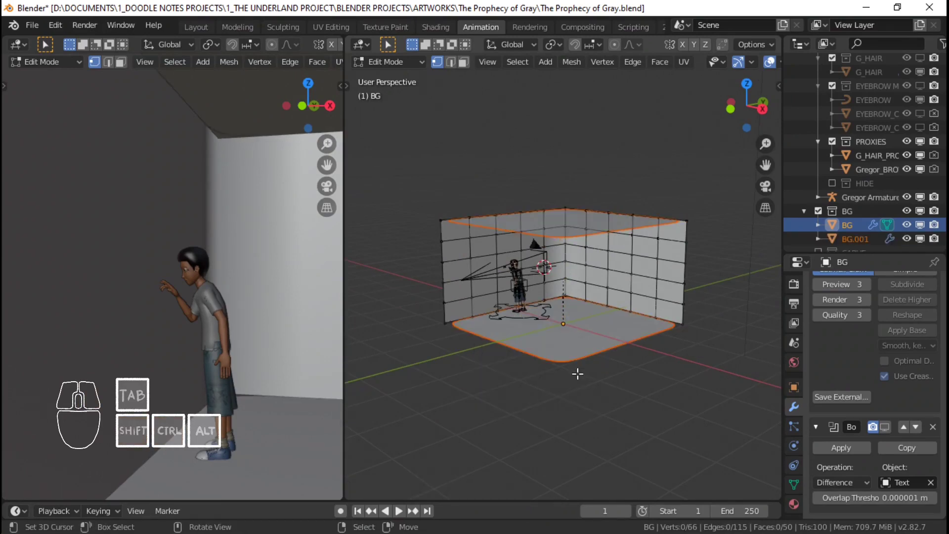
{"action": "key", "text": "Tab"}
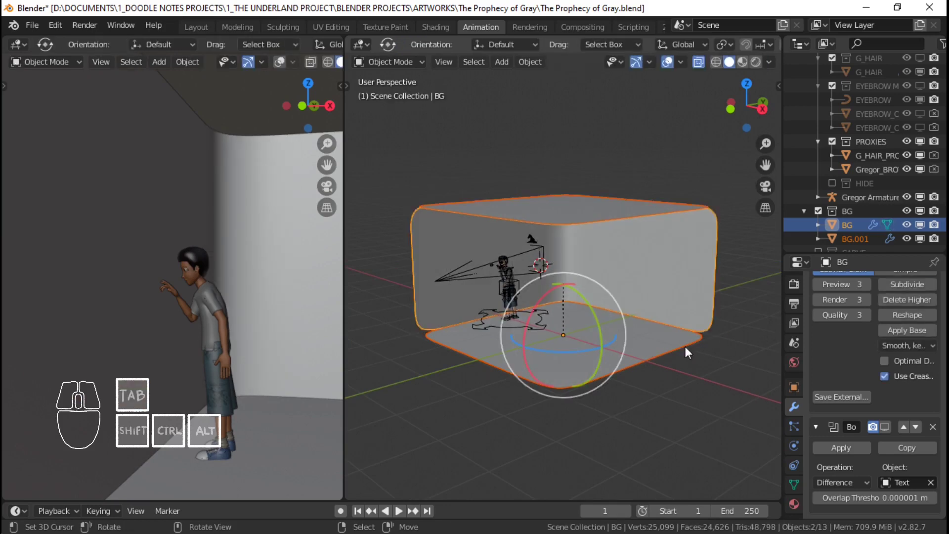
Remove the Multiresolution and Boolean modifiers from the separated floor and ceiling object.
{"action": "left_click", "coordinate": [685, 347]}
{"action": "scroll", "coordinate": [907, 336], "scroll_direction": "up", "scroll_amount": 3}
{"action": "left_click", "coordinate": [933, 304]}
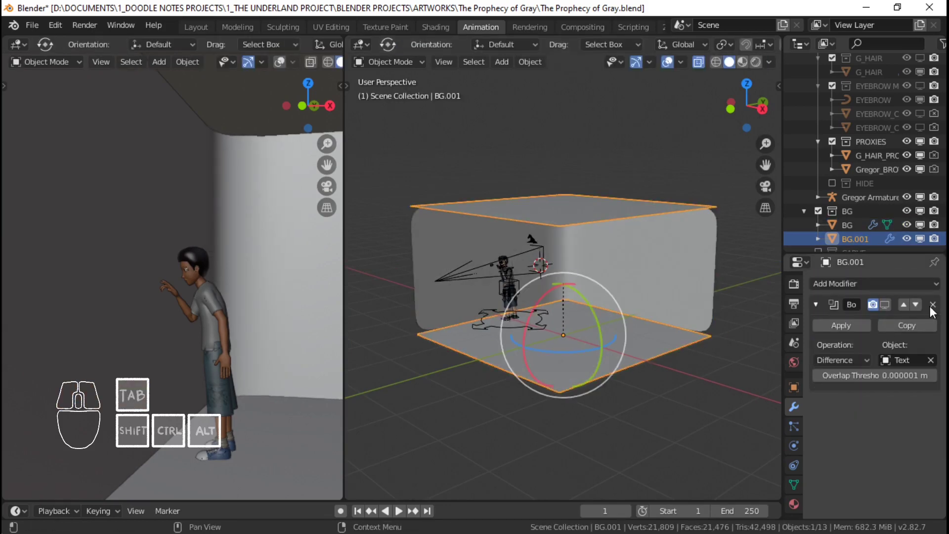
{"action": "left_click", "coordinate": [932, 304]}
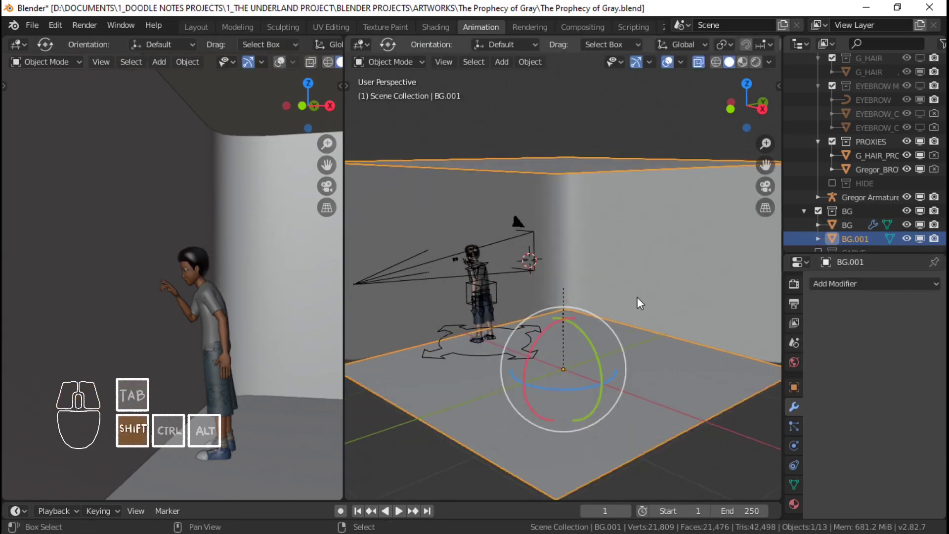
Add an Edge Split modifier to the walls object.
{"action": "left_click", "coordinate": [621, 253]}
{"action": "key", "text": "Tab"}
{"action": "scroll", "coordinate": [702, 300], "scroll_direction": "up", "scroll_amount": 6}
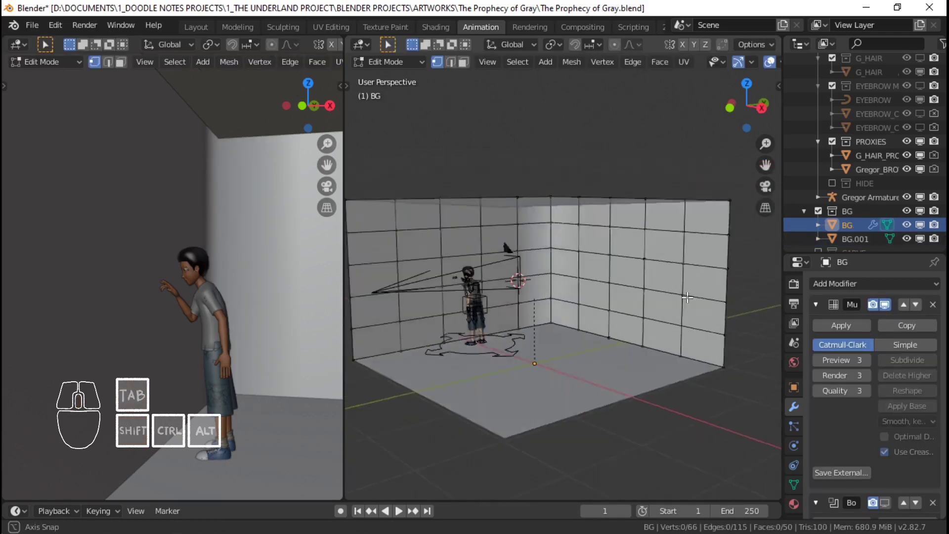
{"action": "scroll", "coordinate": [702, 300], "scroll_direction": "up", "scroll_amount": 2}
{"action": "scroll", "coordinate": [399, 370], "scroll_direction": "down", "scroll_amount": 2}
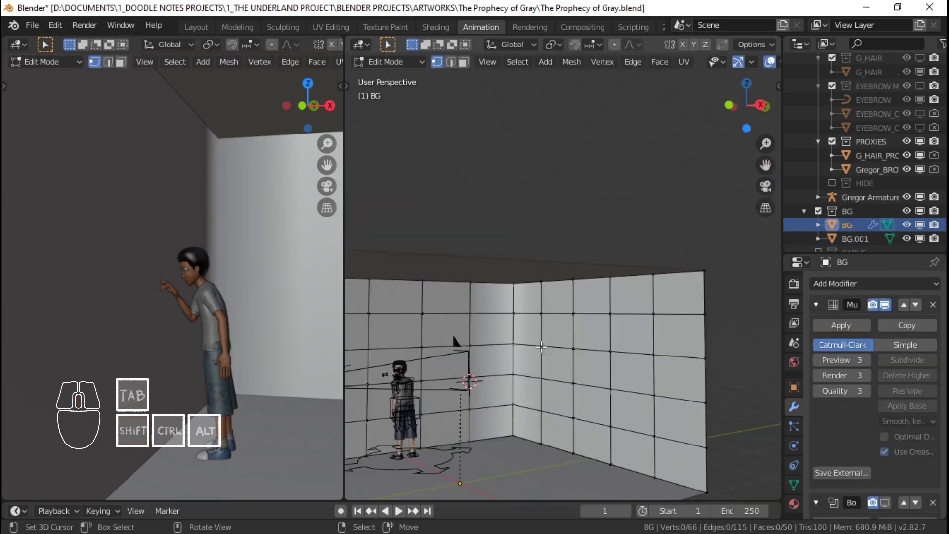
{"action": "key", "text": "Tab"}
{"action": "left_click", "coordinate": [846, 285]}
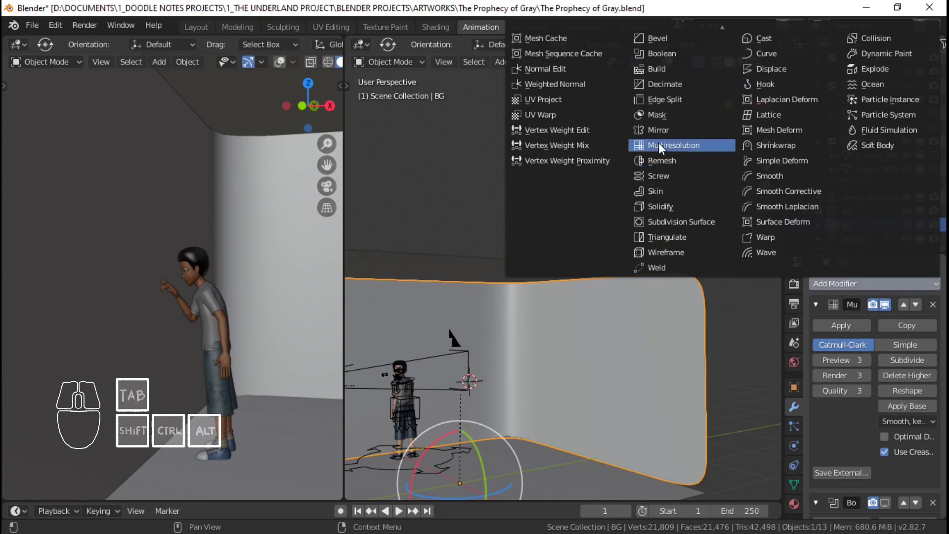
{"action": "left_click", "coordinate": [676, 97]}
{"action": "scroll", "coordinate": [742, 247], "scroll_direction": "down", "scroll_amount": 1}
{"action": "scroll", "coordinate": [935, 365], "scroll_direction": "down", "scroll_amount": 4}
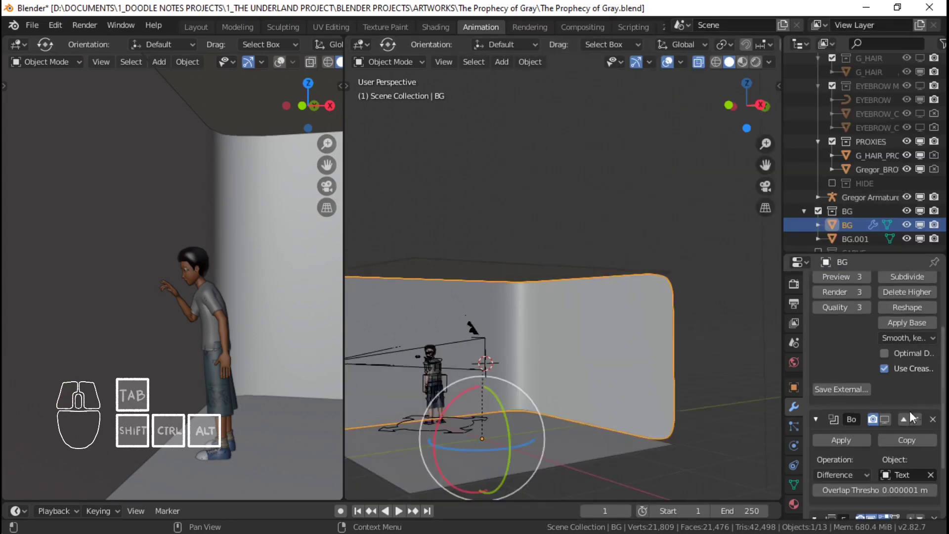
Try to move the Boolean modifier above Multiresolution, and remove the Edge Split modifier from the walls.
{"action": "left_click", "coordinate": [903, 419]}
{"action": "scroll", "coordinate": [936, 445], "scroll_direction": "down", "scroll_amount": 5}
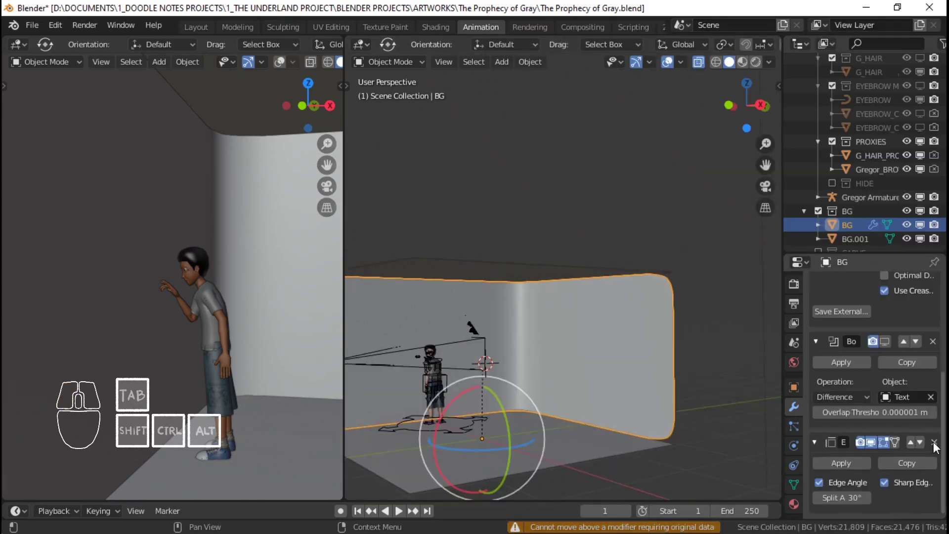
{"action": "scroll", "coordinate": [882, 376], "scroll_direction": "up", "scroll_amount": 6}
{"action": "scroll", "coordinate": [930, 409], "scroll_direction": "up", "scroll_amount": 3}
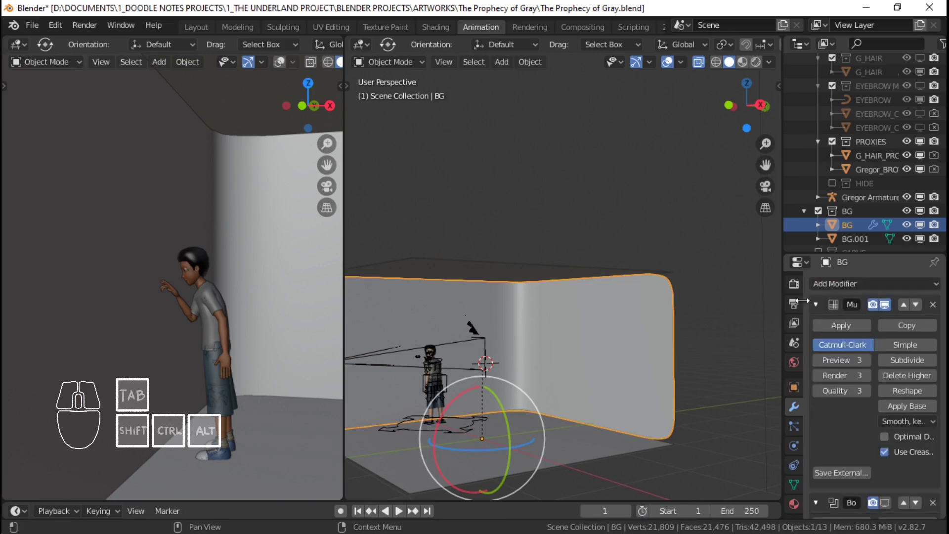
{"action": "scroll", "coordinate": [562, 337], "scroll_direction": "up", "scroll_amount": 2}
Add a vertical loop cut to the light wall and slide it tight against the wall corner, at about -0.95.
{"action": "key", "text": "Tab"}
{"action": "middle_click_drag", "start_coordinate": [562, 336], "coordinate": [588, 298], "text": "shift"}
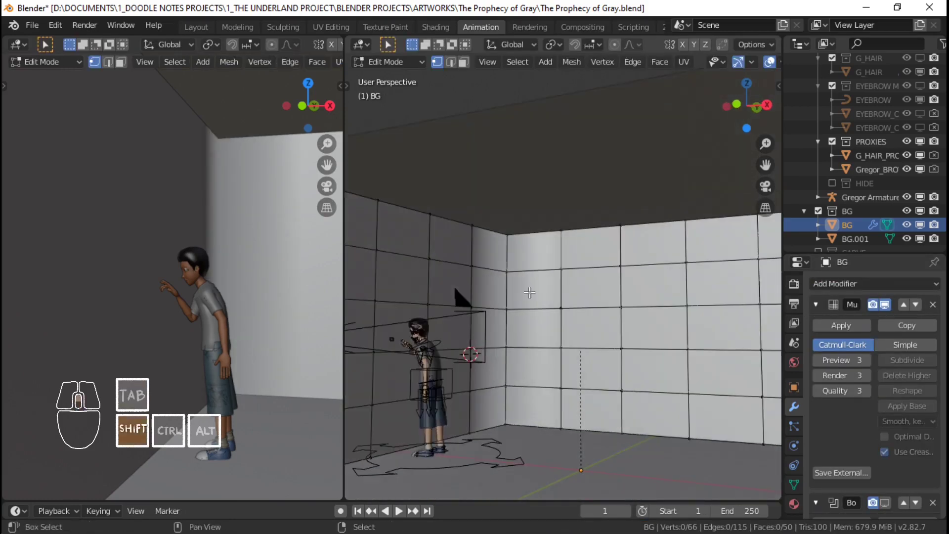
{"action": "middle_click_drag", "start_coordinate": [528, 294], "coordinate": [585, 303], "text": "shift"}
{"action": "scroll", "coordinate": [585, 303], "scroll_direction": "up", "scroll_amount": 2}
{"action": "key", "text": "ctrl+r"}
{"action": "left_click", "coordinate": [593, 286]}
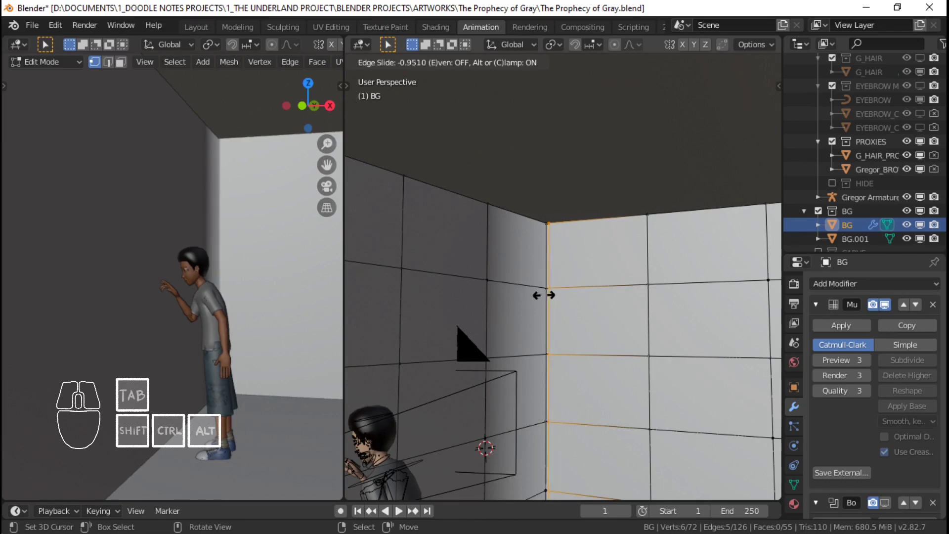
{"action": "left_click", "coordinate": [545, 295]}
Inspect the walls object's corner from around the room and through the scene camera.
{"action": "scroll", "coordinate": [544, 296], "scroll_direction": "down", "scroll_amount": 5}
{"action": "middle_click_drag", "start_coordinate": [544, 295], "coordinate": [556, 248], "text": "shift"}
{"action": "middle_click_drag", "start_coordinate": [604, 303], "coordinate": [559, 329]}
{"action": "scroll", "coordinate": [558, 329], "scroll_direction": "up", "scroll_amount": 1}
{"action": "right_click", "coordinate": [420, 280], "text": "alt"}
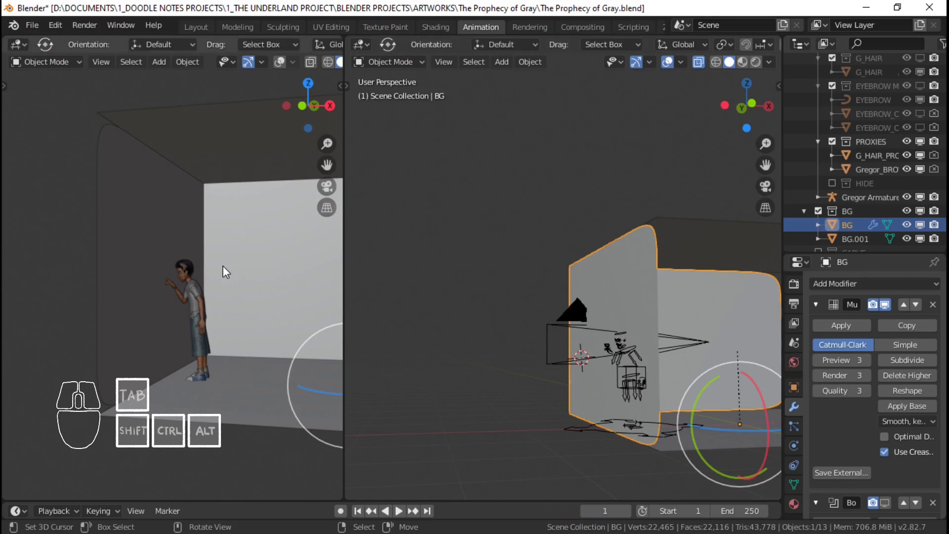
{"action": "key", "text": "KP_0"}
{"action": "middle_click_drag", "start_coordinate": [665, 325], "coordinate": [594, 325]}
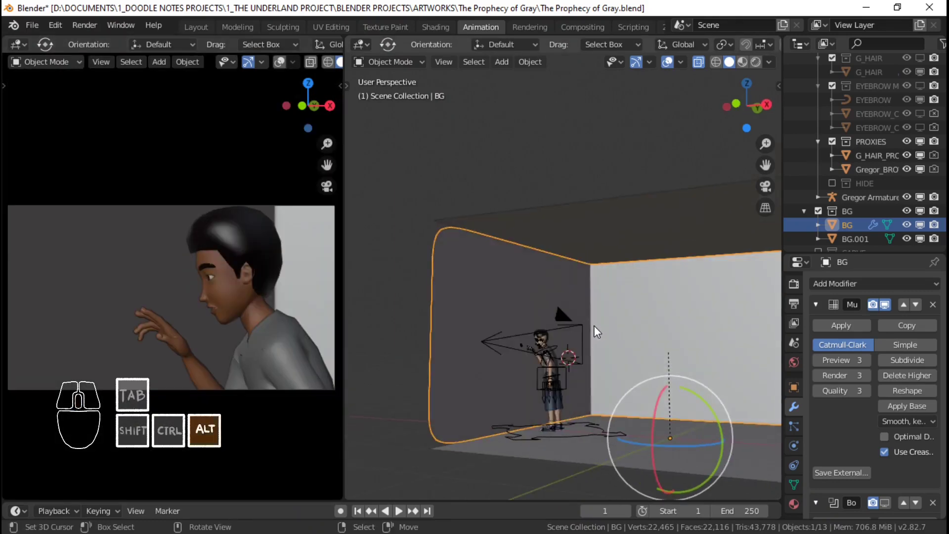
{"action": "scroll", "coordinate": [595, 326], "scroll_direction": "up", "scroll_amount": 3}
{"action": "scroll", "coordinate": [890, 439], "scroll_direction": "down", "scroll_amount": 3}
Enable the walls' Boolean modifier in the viewport and inspect the carved verse text.
{"action": "left_click", "coordinate": [890, 429]}
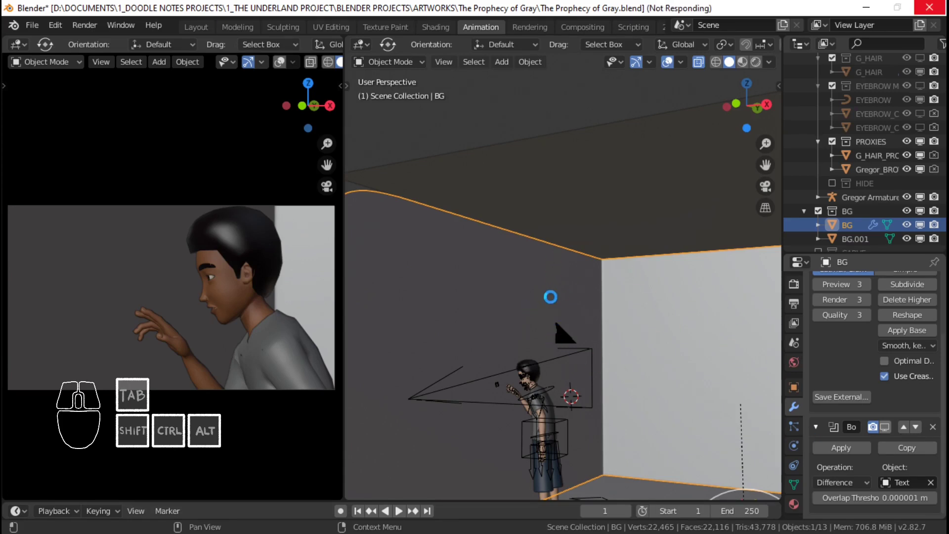
{"action": "scroll", "coordinate": [166, 235], "scroll_direction": "up", "scroll_amount": 7}
{"action": "scroll", "coordinate": [494, 349], "scroll_direction": "down", "scroll_amount": 3}
{"action": "middle_click_drag", "start_coordinate": [626, 375], "coordinate": [680, 324], "text": "shift"}
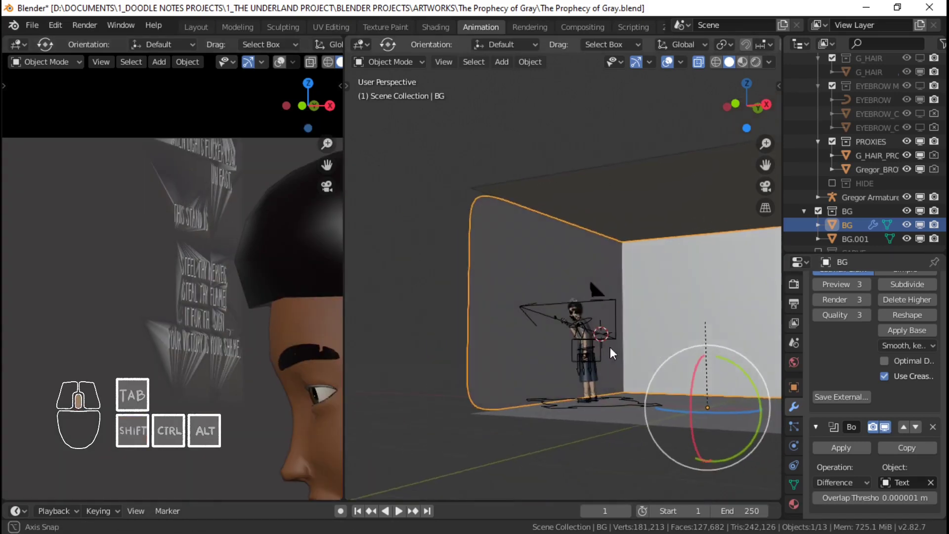
{"action": "mouse_move", "coordinate": [610, 347]}
{"action": "middle_mouse_down"}
{"action": "mouse_move", "coordinate": [563, 353]}
{"action": "mouse_move", "coordinate": [618, 346]}
{"action": "mouse_move", "coordinate": [625, 357]}
{"action": "middle_mouse_up"}
{"action": "scroll", "coordinate": [613, 330], "scroll_direction": "up", "scroll_amount": 4}
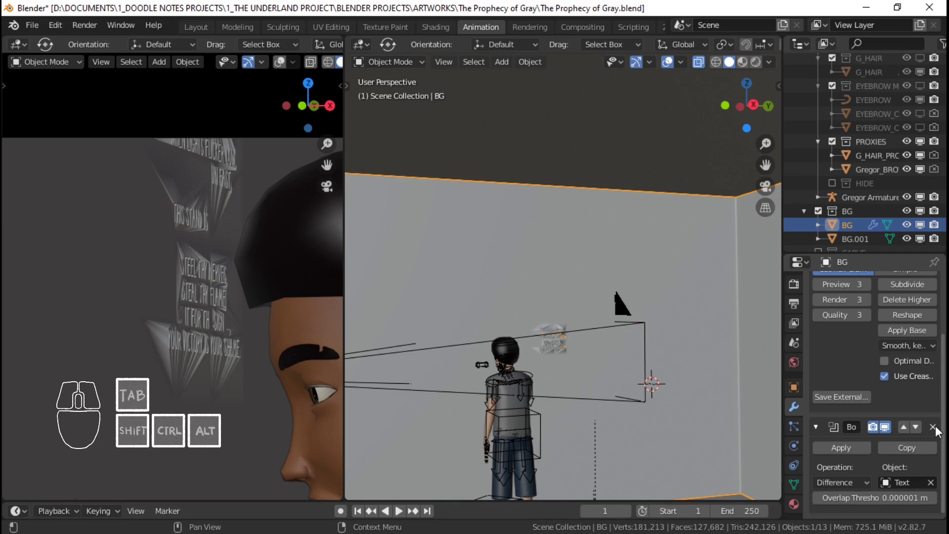
Remove the Boolean and Multiresolution modifiers from the walls object.
{"action": "left_click", "coordinate": [933, 427]}
{"action": "scroll", "coordinate": [582, 351], "scroll_direction": "down", "scroll_amount": 4}
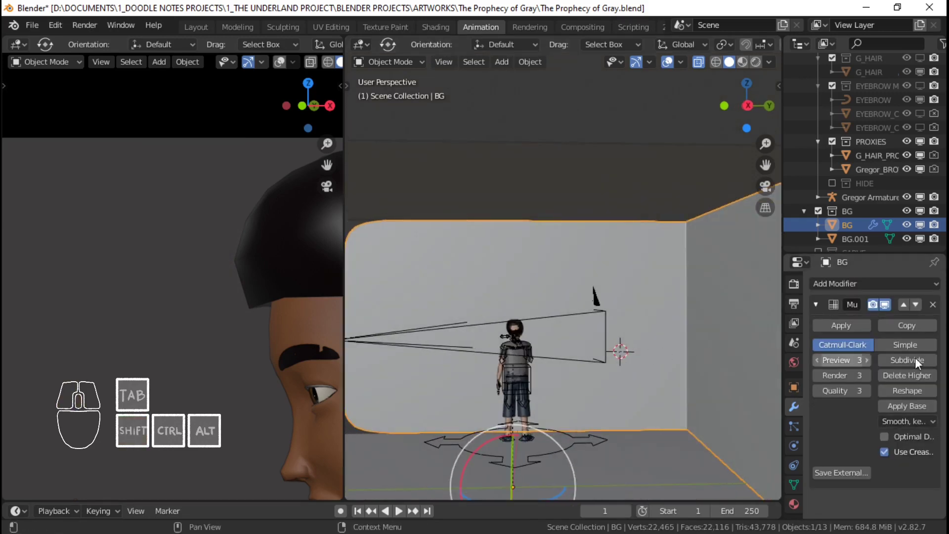
{"action": "left_click", "coordinate": [933, 305]}
{"action": "middle_click_drag", "start_coordinate": [693, 337], "coordinate": [611, 333]}
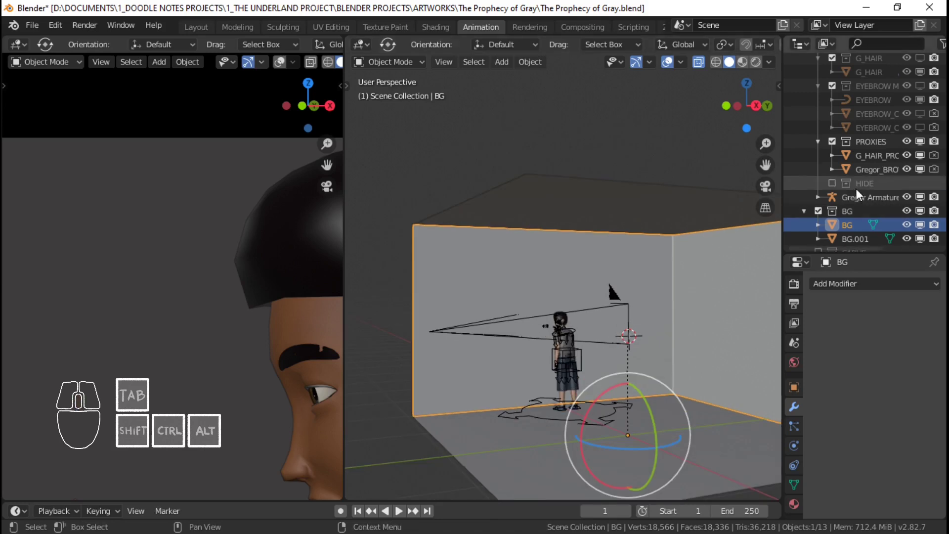
Re-enable the CARVE collection to bring the verse texts back onto the walls.
{"action": "scroll", "coordinate": [853, 198], "scroll_direction": "down", "scroll_amount": 1}
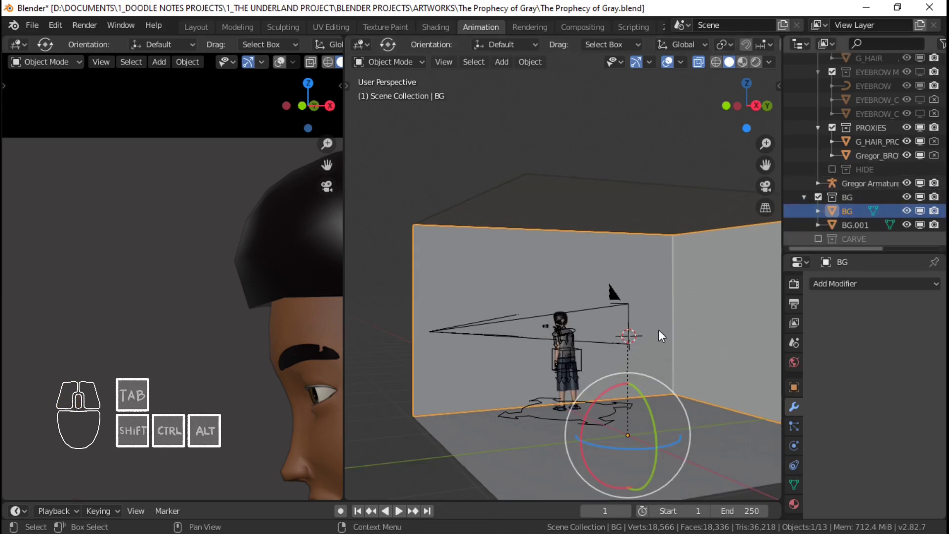
{"action": "middle_click_drag", "start_coordinate": [659, 330], "coordinate": [653, 305]}
{"action": "scroll", "coordinate": [613, 325], "scroll_direction": "up", "scroll_amount": 4}
{"action": "middle_click_drag", "start_coordinate": [674, 361], "coordinate": [671, 353]}
{"action": "middle_click_drag", "start_coordinate": [660, 353], "coordinate": [603, 347], "text": "shift"}
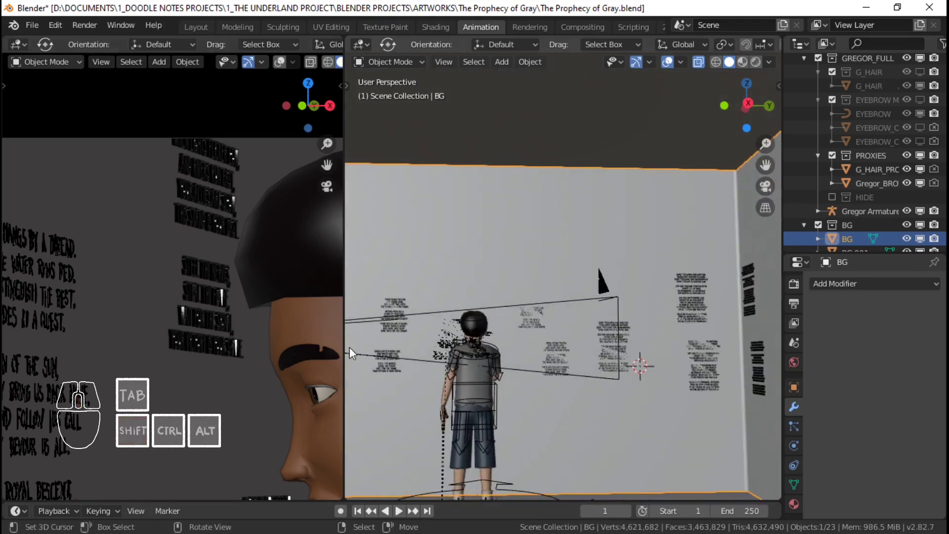
{"action": "scroll", "coordinate": [228, 302], "scroll_direction": "down", "scroll_amount": 2}
{"action": "scroll", "coordinate": [550, 291], "scroll_direction": "up", "scroll_amount": 4}
Set the extrude of the verse text on the wall beside the camera frame to 0 m.
{"action": "left_click", "coordinate": [684, 359]}
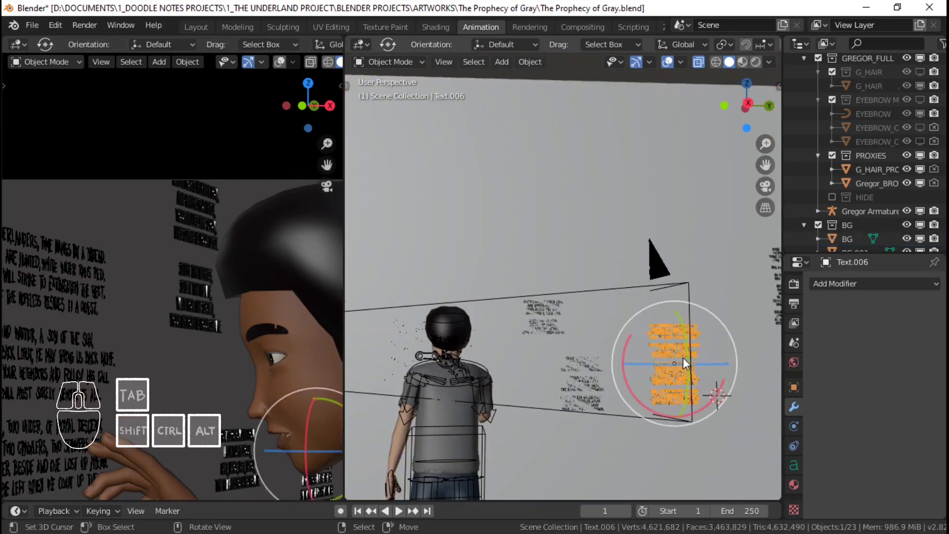
{"action": "left_click", "coordinate": [794, 466]}
{"action": "scroll", "coordinate": [906, 446], "scroll_direction": "down", "scroll_amount": 3}
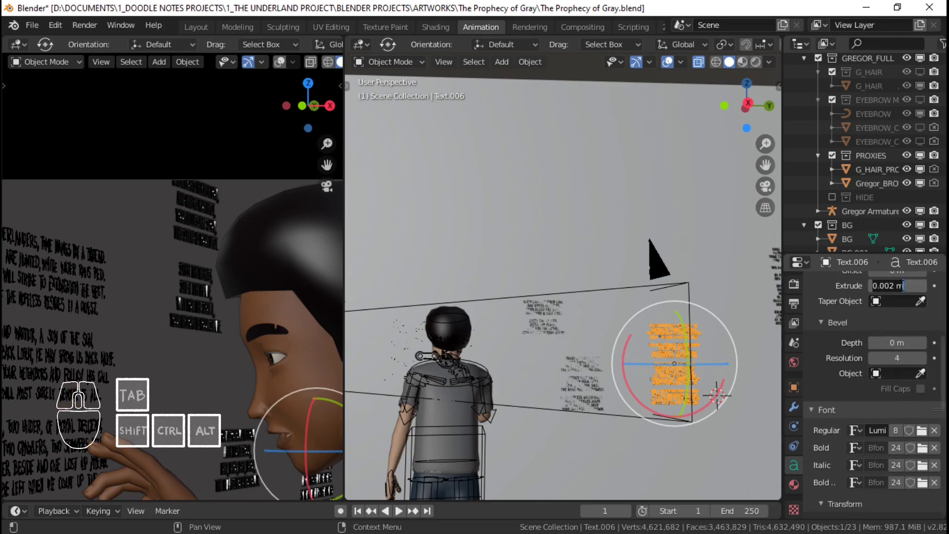
{"action": "type", "text": "0"}
{"action": "key", "text": "Return"}
Set the extrude of further wall verse texts to 0 m and save the file.
{"action": "scroll", "coordinate": [694, 324], "scroll_direction": "down", "scroll_amount": 3}
{"action": "middle_click_drag", "start_coordinate": [694, 324], "coordinate": [595, 316], "text": "shift"}
{"action": "scroll", "coordinate": [601, 317], "scroll_direction": "up", "scroll_amount": 2}
{"action": "right_click", "coordinate": [645, 330]}
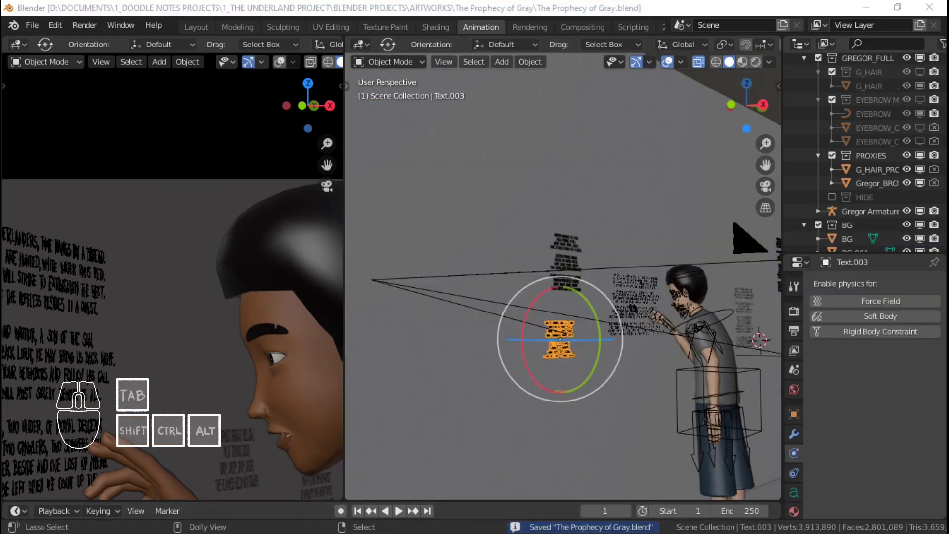
{"action": "left_click", "coordinate": [32, 24]}
{"action": "mouse_move", "coordinate": [60, 70]}
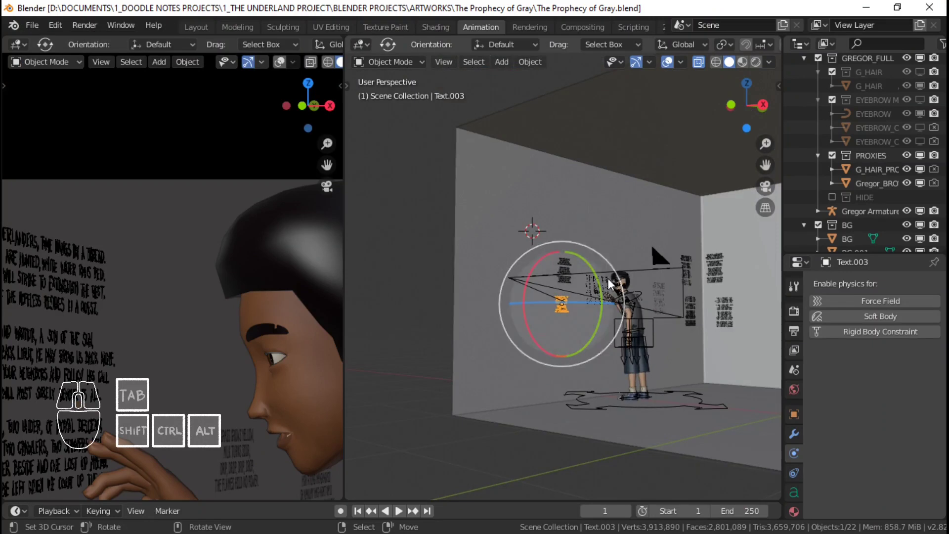
{"action": "scroll", "coordinate": [611, 280], "scroll_direction": "up", "scroll_amount": 3}
{"action": "key", "text": "ctrl+s"}
Examine the layout of the verse texts across the wall behind the boy, starting from the right orthographic view.
{"action": "key", "text": "KP_3"}
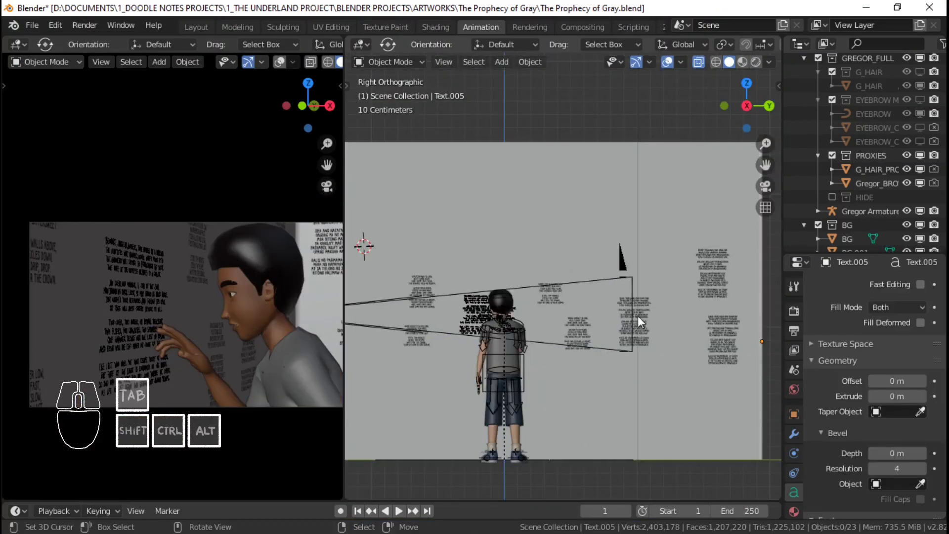
{"action": "middle_click_drag", "start_coordinate": [682, 317], "coordinate": [594, 322], "text": "shift"}
{"action": "scroll", "coordinate": [594, 323], "scroll_direction": "down", "scroll_amount": 1}
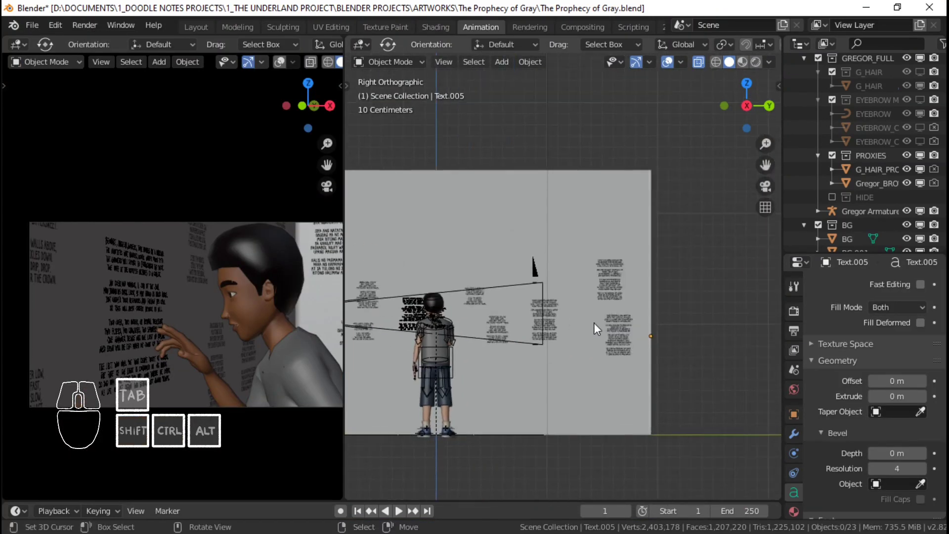
{"action": "scroll", "coordinate": [588, 321], "scroll_direction": "up", "scroll_amount": 1}
{"action": "middle_click_drag", "start_coordinate": [441, 302], "coordinate": [618, 253], "text": "shift"}
{"action": "scroll", "coordinate": [552, 296], "scroll_direction": "up", "scroll_amount": 1}
{"action": "scroll", "coordinate": [618, 247], "scroll_direction": "up", "scroll_amount": 1}
{"action": "middle_click_drag", "start_coordinate": [619, 247], "coordinate": [628, 286], "text": "shift"}
{"action": "right_click", "coordinate": [606, 263]}
{"action": "scroll", "coordinate": [629, 285], "scroll_direction": "up", "scroll_amount": 1}
{"action": "middle_click_drag", "start_coordinate": [686, 323], "coordinate": [684, 288], "text": "shift"}
{"action": "right_click", "coordinate": [684, 285]}
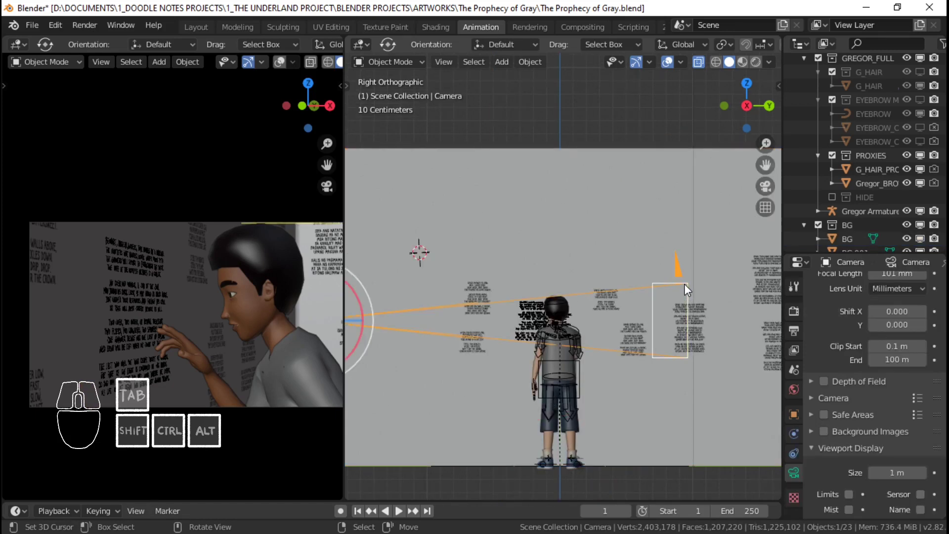
{"action": "scroll", "coordinate": [581, 302], "scroll_direction": "down", "scroll_amount": 1}
{"action": "scroll", "coordinate": [540, 323], "scroll_direction": "down", "scroll_amount": 1}
{"action": "middle_click_drag", "start_coordinate": [580, 302], "coordinate": [639, 342], "text": "shift"}
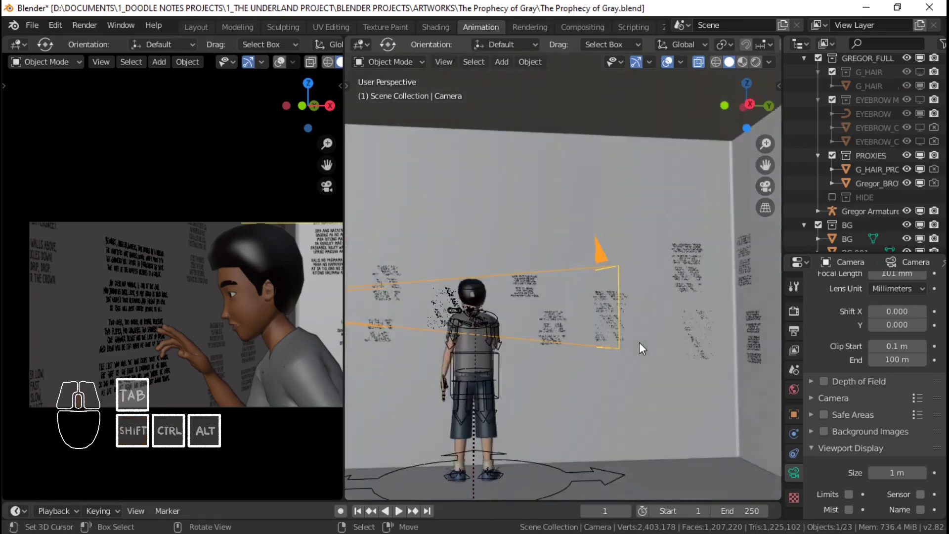
Set the Emission colour of the verse texts' material, Material.002, to black.
{"action": "right_click", "coordinate": [667, 320]}
{"action": "scroll", "coordinate": [666, 320], "scroll_direction": "up", "scroll_amount": 2}
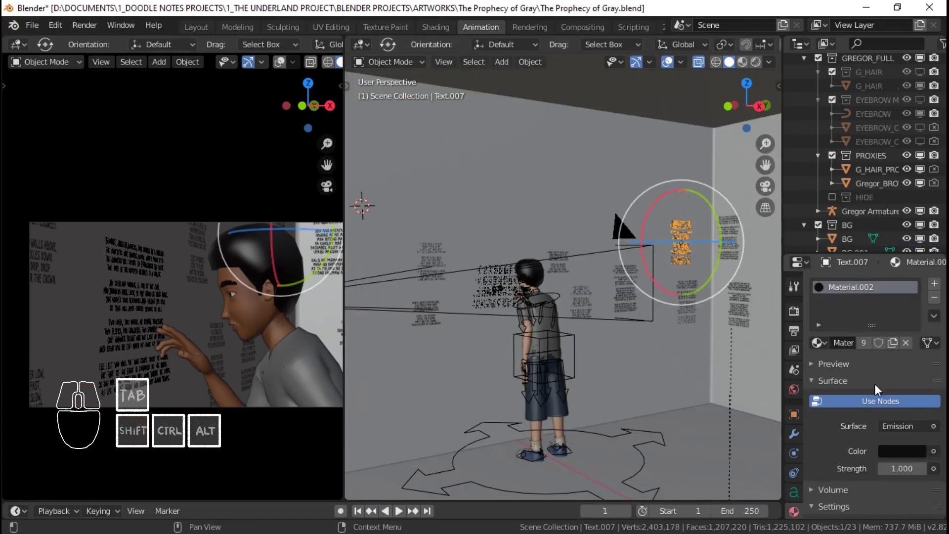
{"action": "left_click", "coordinate": [896, 452]}
{"action": "left_click_drag", "start_coordinate": [915, 349], "coordinate": [915, 357]}
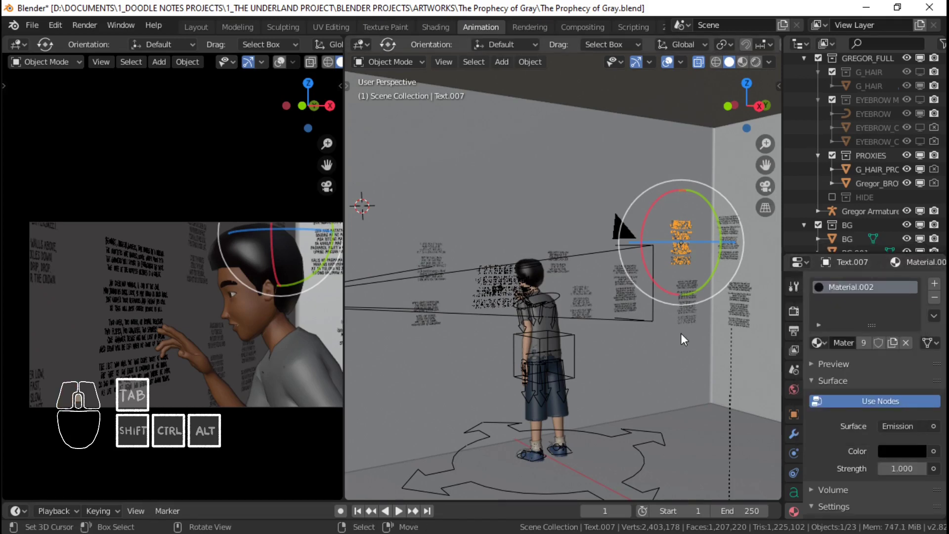
{"action": "scroll", "coordinate": [680, 333], "scroll_direction": "up", "scroll_amount": 1}
{"action": "scroll", "coordinate": [914, 430], "scroll_direction": "down", "scroll_amount": 10}
{"action": "right_click", "coordinate": [680, 381], "text": "alt"}
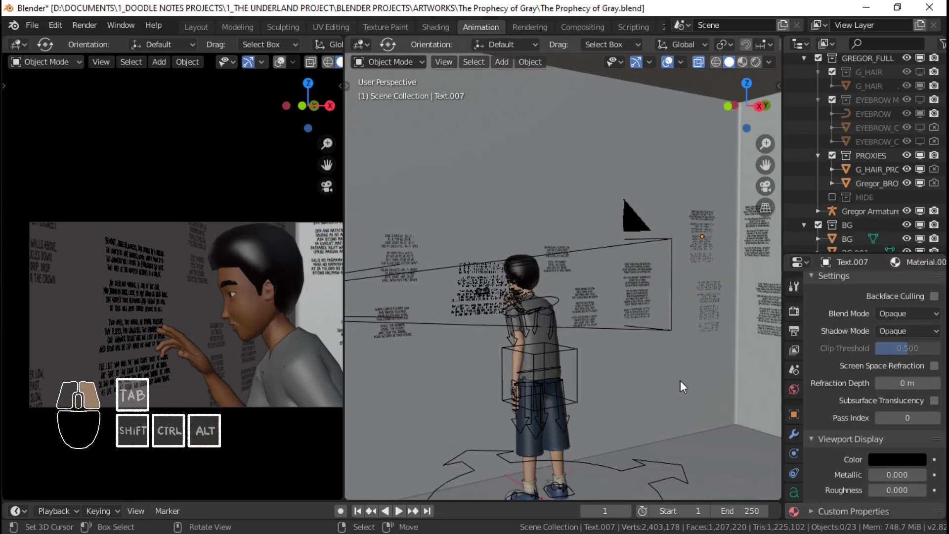
Change the walls' material surface to an Emission shader with a white colour.
{"action": "scroll", "coordinate": [896, 353], "scroll_direction": "up", "scroll_amount": 8}
{"action": "scroll", "coordinate": [851, 368], "scroll_direction": "up", "scroll_amount": 4}
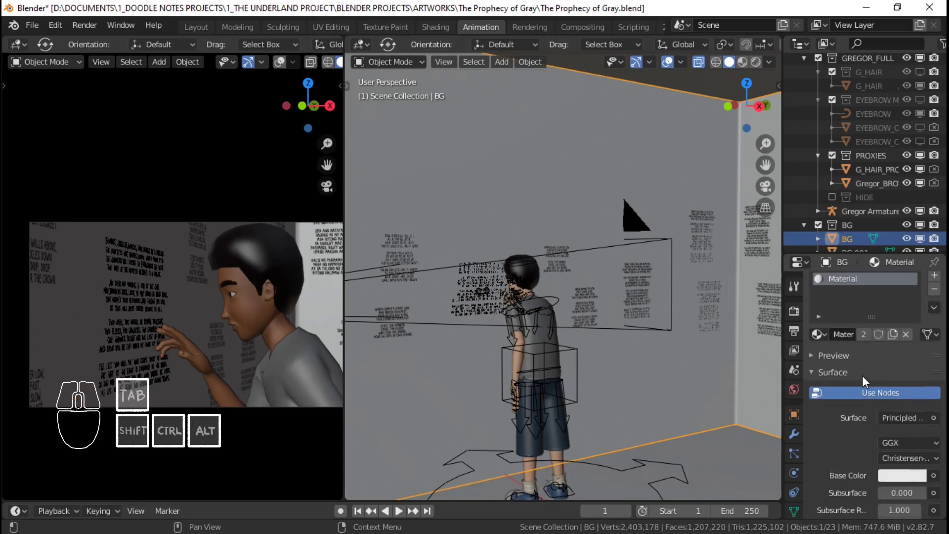
{"action": "left_click", "coordinate": [819, 343]}
{"action": "left_click", "coordinate": [820, 343]}
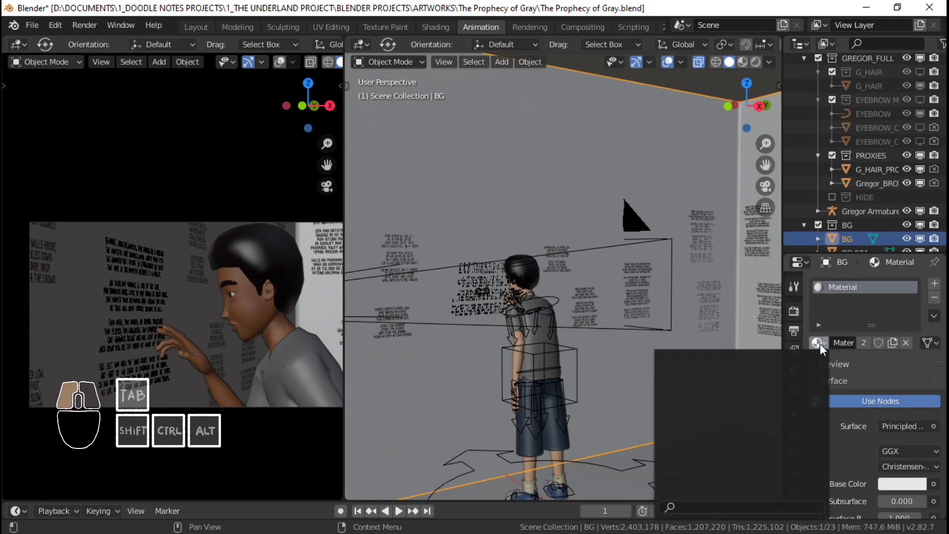
{"action": "left_click", "coordinate": [910, 426]}
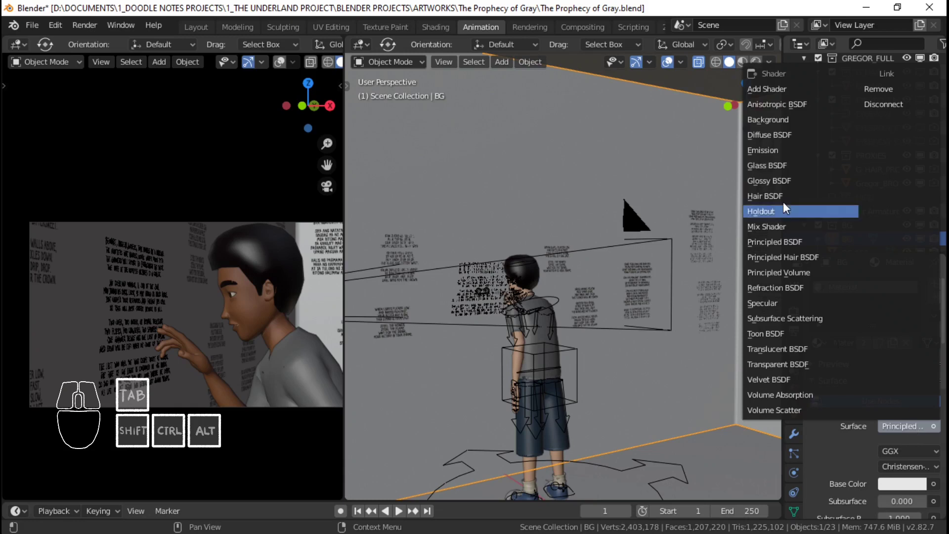
{"action": "left_click", "coordinate": [787, 150]}
{"action": "left_click", "coordinate": [902, 451]}
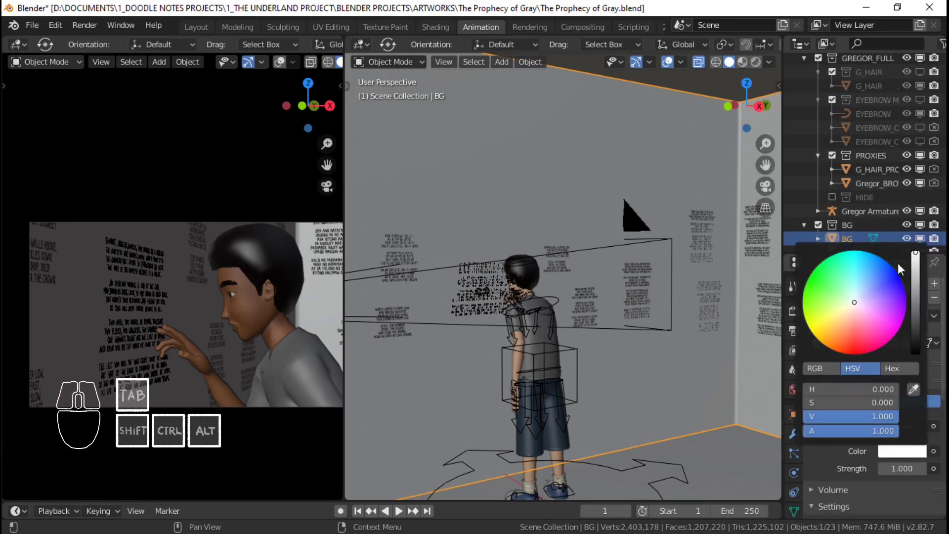
Snap the 3D cursor to the world origin and add a new camera there.
{"action": "middle_click_drag", "start_coordinate": [749, 218], "coordinate": [621, 236]}
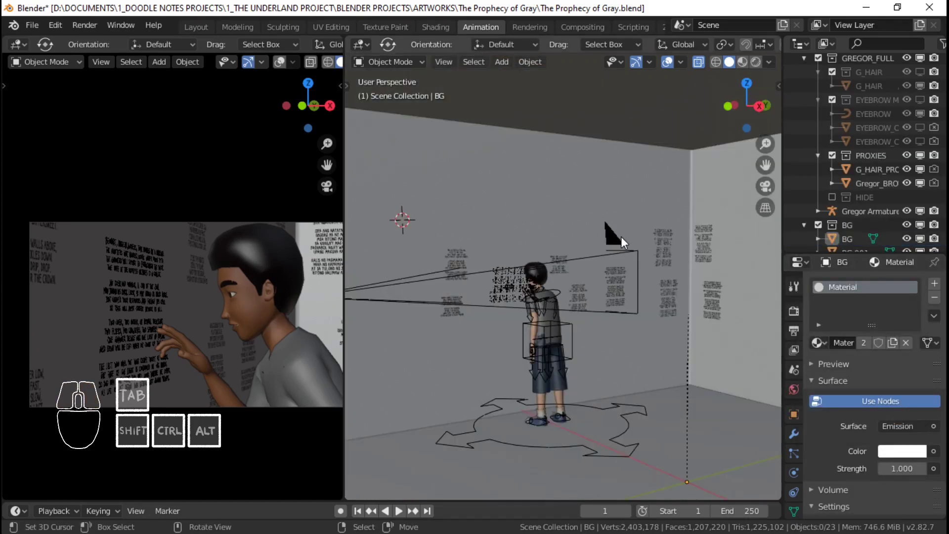
{"action": "left_click", "coordinate": [621, 237]}
{"action": "scroll", "coordinate": [621, 236], "scroll_direction": "down", "scroll_amount": 4}
{"action": "middle_click_drag", "start_coordinate": [589, 345], "coordinate": [640, 388]}
{"action": "scroll", "coordinate": [597, 354], "scroll_direction": "up", "scroll_amount": 3}
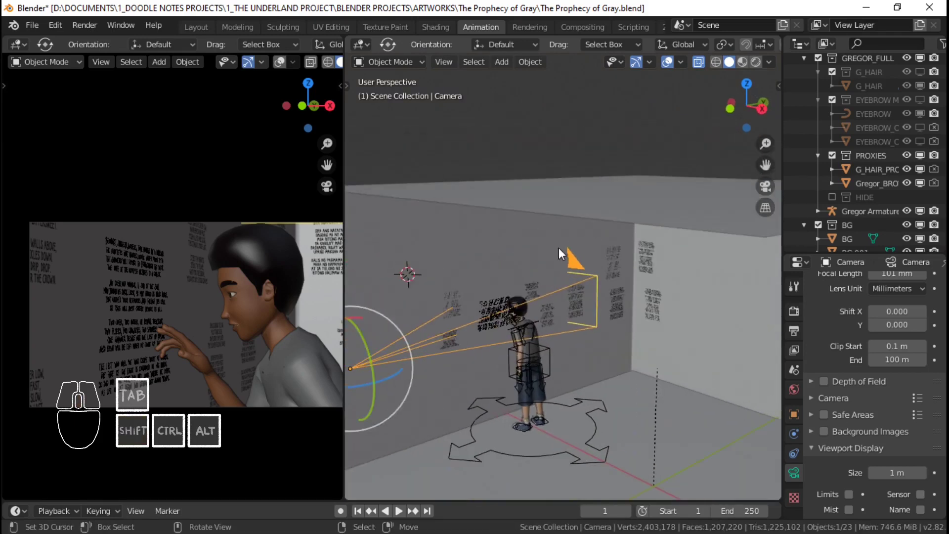
{"action": "scroll", "coordinate": [624, 351], "scroll_direction": "down", "scroll_amount": 4}
{"action": "scroll", "coordinate": [628, 351], "scroll_direction": "up", "scroll_amount": 4}
{"action": "middle_click_drag", "start_coordinate": [627, 351], "coordinate": [693, 395]}
{"action": "scroll", "coordinate": [653, 372], "scroll_direction": "down", "scroll_amount": 3}
{"action": "scroll", "coordinate": [693, 395], "scroll_direction": "down", "scroll_amount": 2}
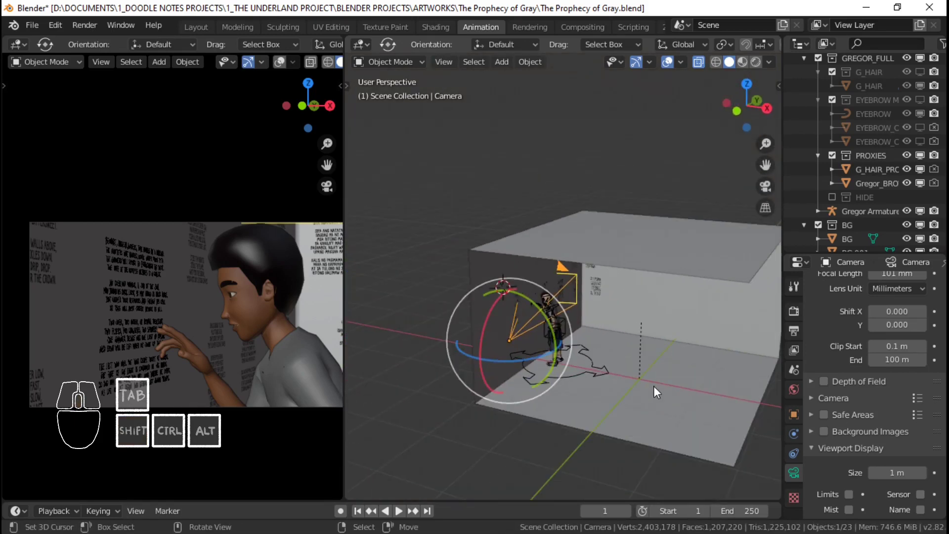
{"action": "key", "text": "shift+s"}
{"action": "left_click", "coordinate": [574, 432]}
{"action": "key", "text": "shift+a"}
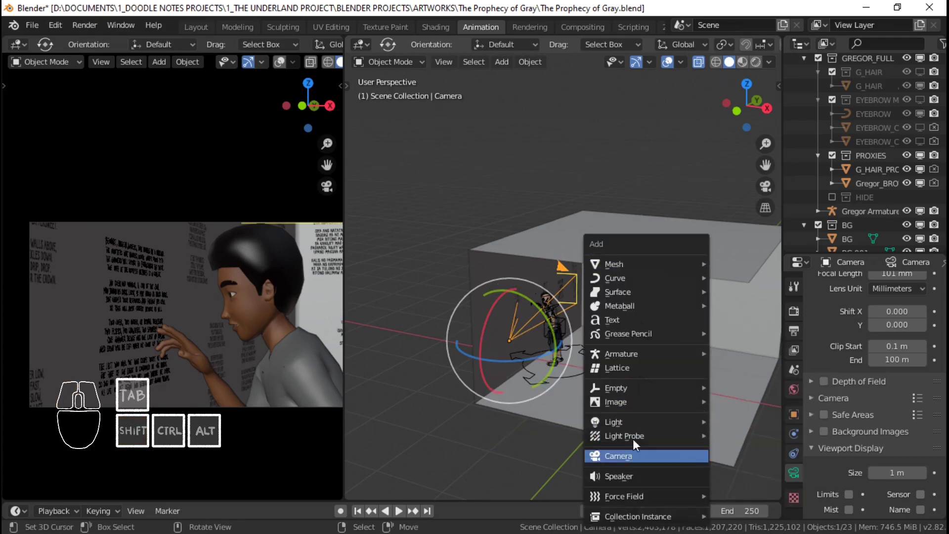
{"action": "left_click", "coordinate": [630, 456]}
Clear the new camera's rotation, then rotate it 90° about the global X axis and 90° about global Z.
{"action": "middle_click_drag", "start_coordinate": [673, 385], "coordinate": [649, 381]}
{"action": "key", "text": "alt+r"}
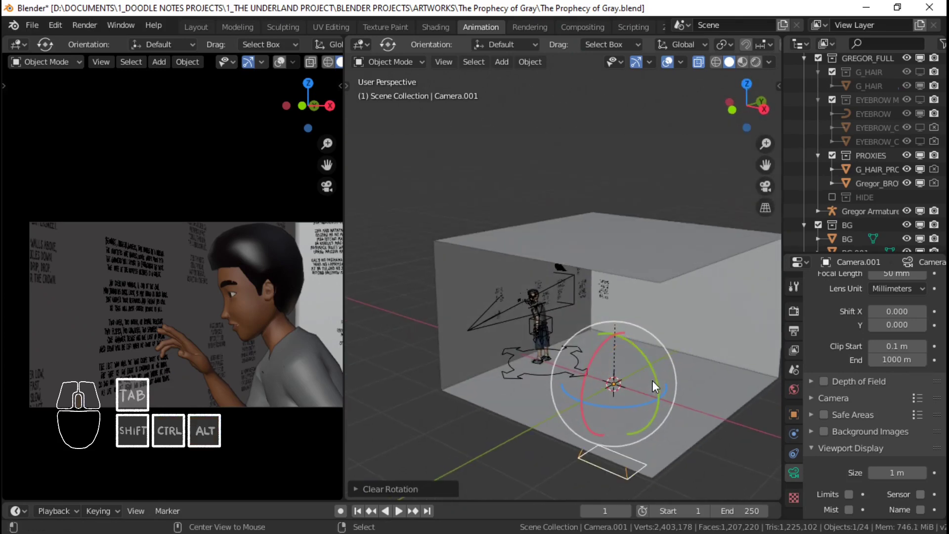
{"action": "type", "text": "rx90"}
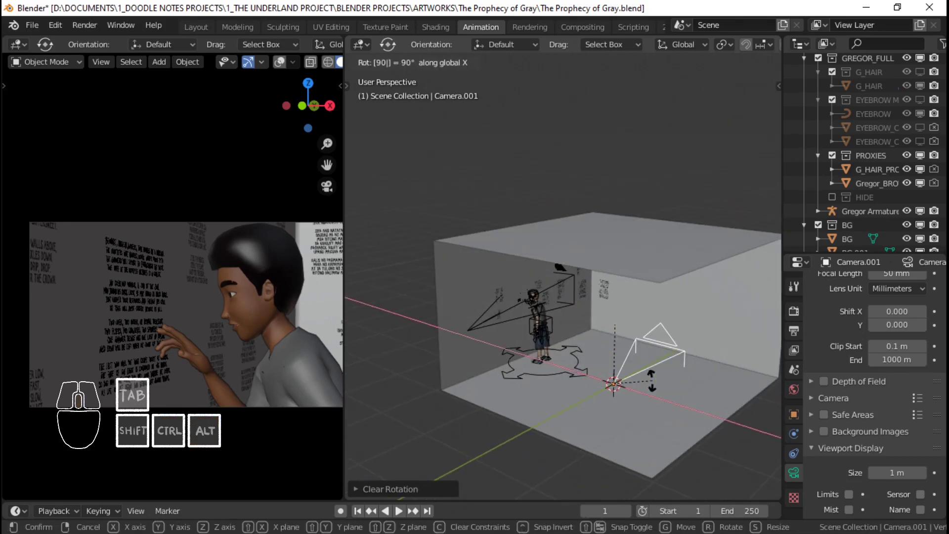
{"action": "key", "text": "Return"}
{"action": "type", "text": "rz90"}
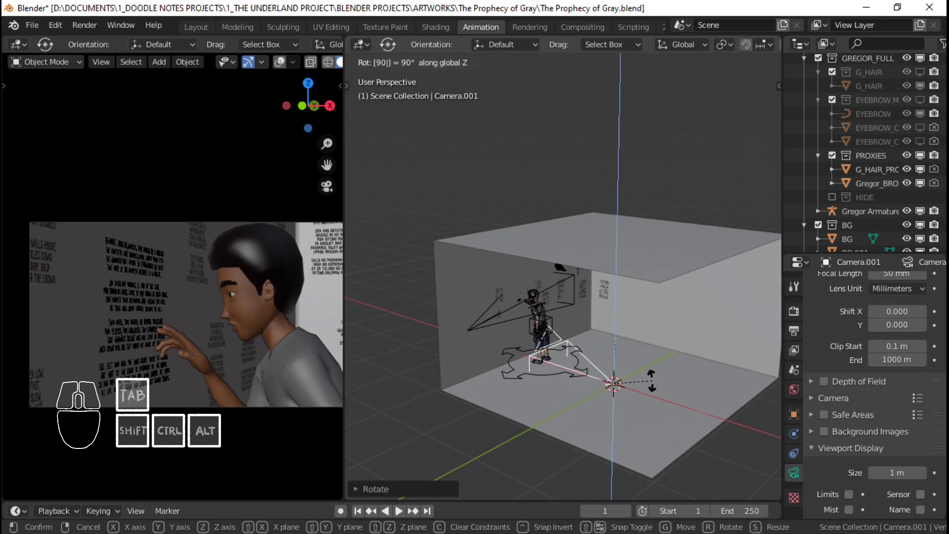
{"action": "key", "text": "Return"}
Make the new camera the scene's active camera and look through it at the wall behind the boy.
{"action": "key", "text": "KP_0"}
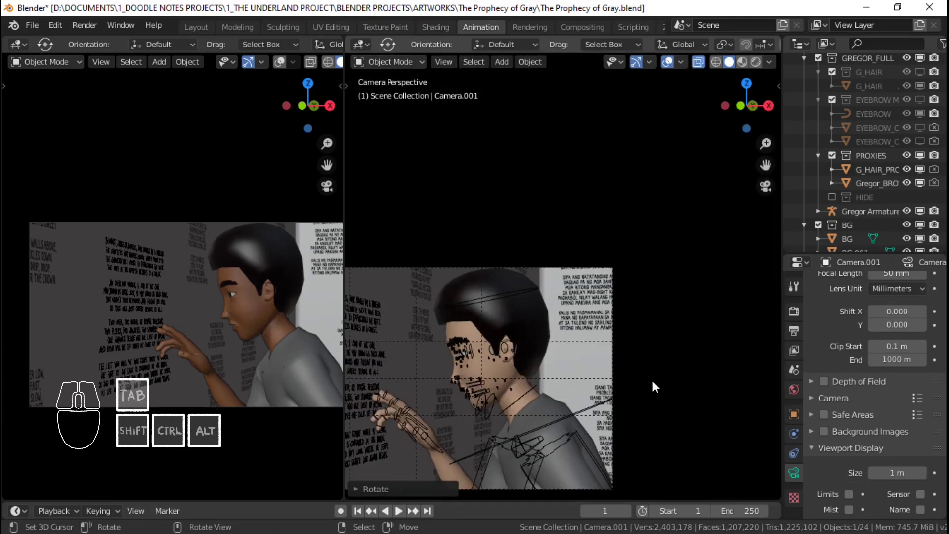
{"action": "key", "text": "KP_0"}
{"action": "key", "text": "ctrl+KP_0"}
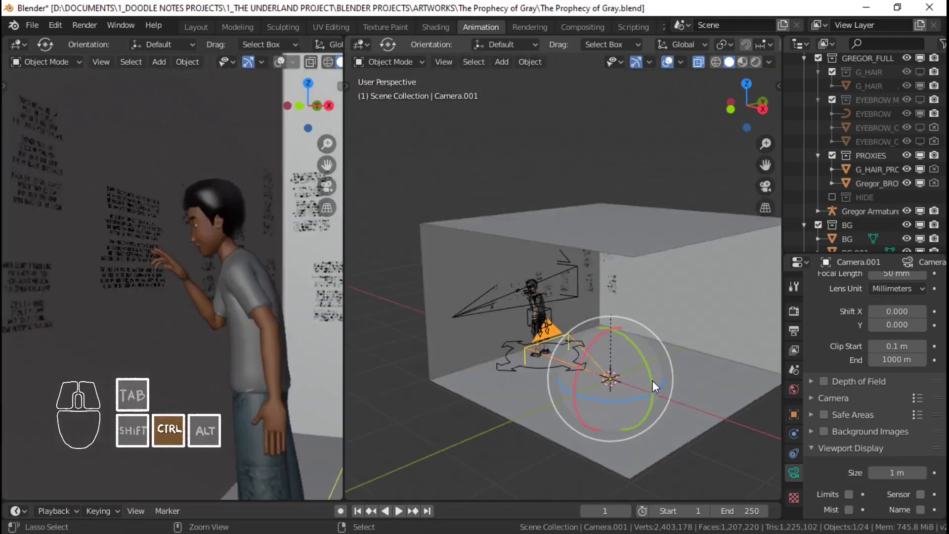
{"action": "scroll", "coordinate": [652, 381], "scroll_direction": "down", "scroll_amount": 4}
{"action": "left_click_drag", "start_coordinate": [534, 337], "coordinate": [545, 340], "text": "shift"}
{"action": "middle_click_drag", "start_coordinate": [545, 340], "coordinate": [593, 345], "text": "shift"}
Raise the new camera about 1.06 m along the global Z axis.
{"action": "key", "text": "g"}
{"action": "key", "text": "z"}
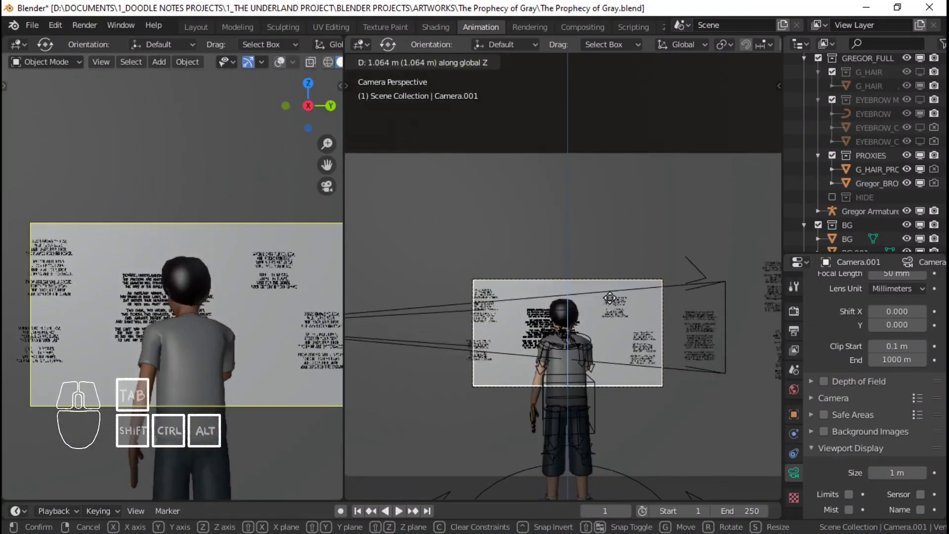
{"action": "left_click", "coordinate": [610, 297]}
{"action": "scroll", "coordinate": [868, 350], "scroll_direction": "up", "scroll_amount": 4}
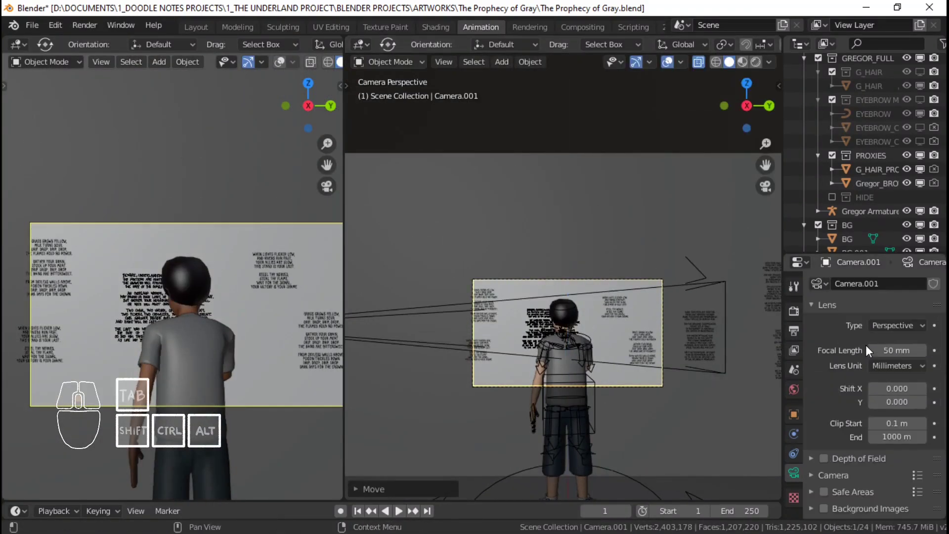
Switch the new camera's lens type to Orthographic and reduce its orthographic scale to 2.9.
{"action": "left_click", "coordinate": [872, 325]}
{"action": "left_click", "coordinate": [860, 358]}
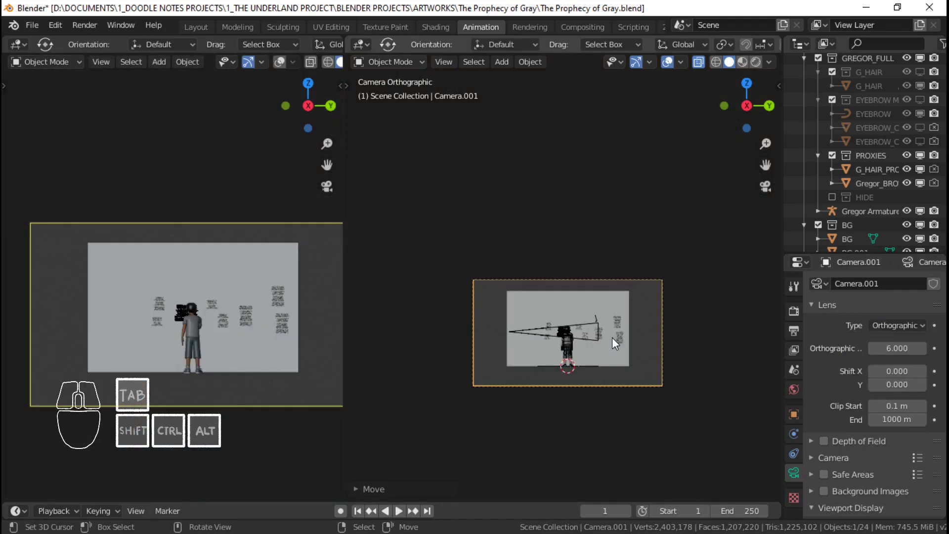
{"action": "scroll", "coordinate": [611, 337], "scroll_direction": "up", "scroll_amount": 2}
{"action": "scroll", "coordinate": [612, 337], "scroll_direction": "up", "scroll_amount": 2}
{"action": "middle_click_drag", "start_coordinate": [612, 337], "coordinate": [588, 291], "text": "shift"}
{"action": "mouse_move", "coordinate": [897, 348]}
{"action": "left_mouse_down"}
{"action": "mouse_move", "coordinate": [875, 349]}
{"action": "mouse_move", "coordinate": [907, 370]}
{"action": "mouse_move", "coordinate": [902, 349]}
{"action": "left_mouse_up"}
{"action": "middle_click_drag", "start_coordinate": [545, 298], "coordinate": [589, 292], "text": "shift"}
{"action": "scroll", "coordinate": [588, 293], "scroll_direction": "down", "scroll_amount": 1}
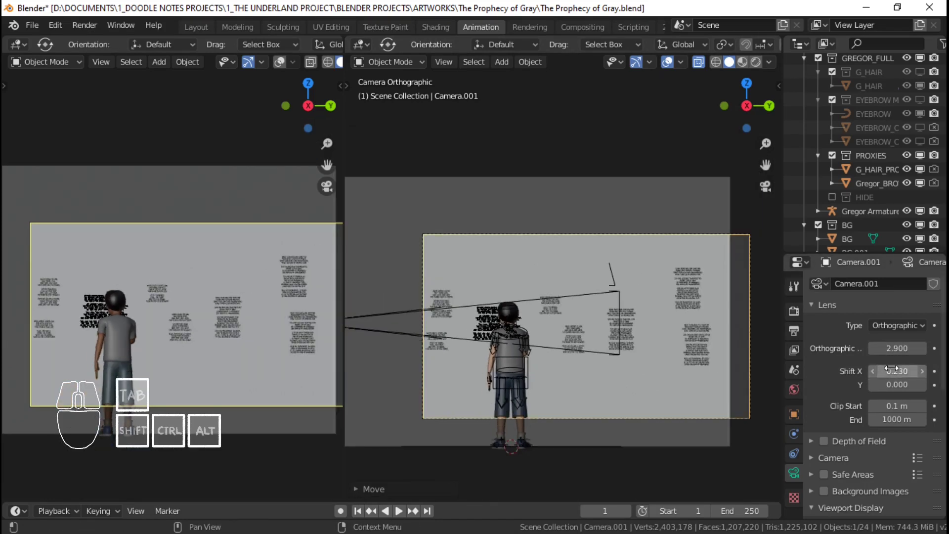
Refine the camera's framing with an orthographic scale of 2.7 and a Shift X of 0.17, and save the file.
{"action": "left_click_drag", "start_coordinate": [891, 370], "coordinate": [885, 370]}
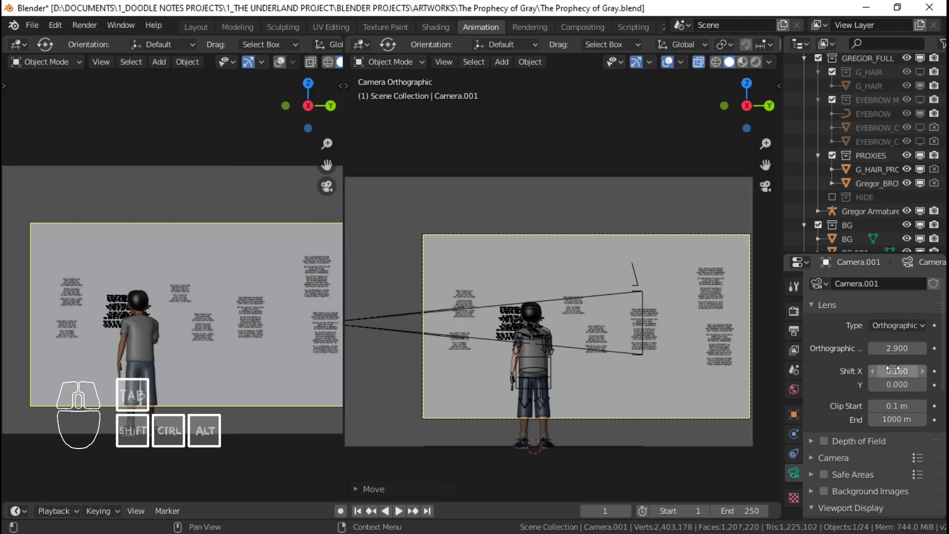
{"action": "left_click", "coordinate": [893, 348]}
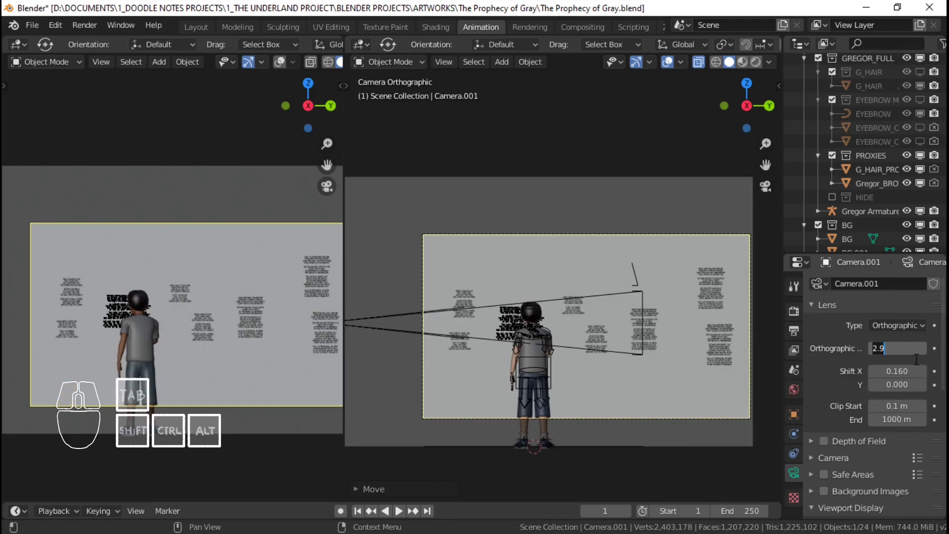
{"action": "type", "text": "3"}
{"action": "key", "text": "Tab"}
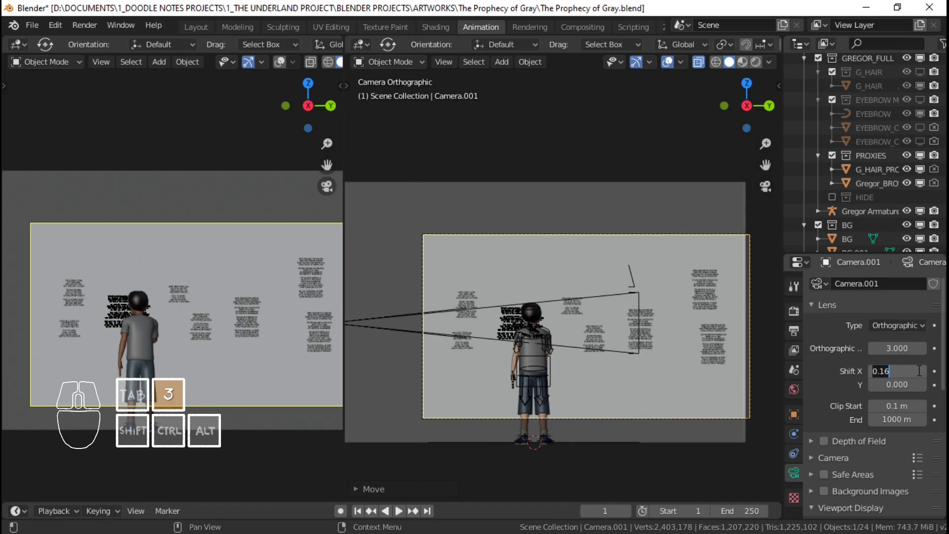
{"action": "left_click", "coordinate": [907, 351]}
{"action": "left_click_drag", "start_coordinate": [907, 348], "coordinate": [904, 349]}
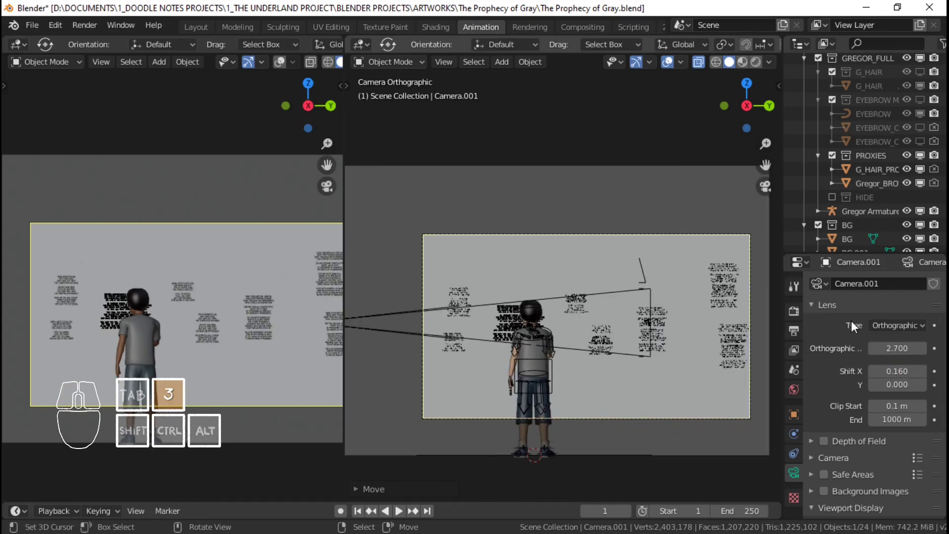
{"action": "left_click_drag", "start_coordinate": [894, 371], "coordinate": [897, 371]}
{"action": "key", "text": "ctrl+s"}
Disable the GREGOR_FULL collection in both renders and viewports so that only the wall with its verses is shown.
{"action": "scroll", "coordinate": [610, 312], "scroll_direction": "up", "scroll_amount": 4}
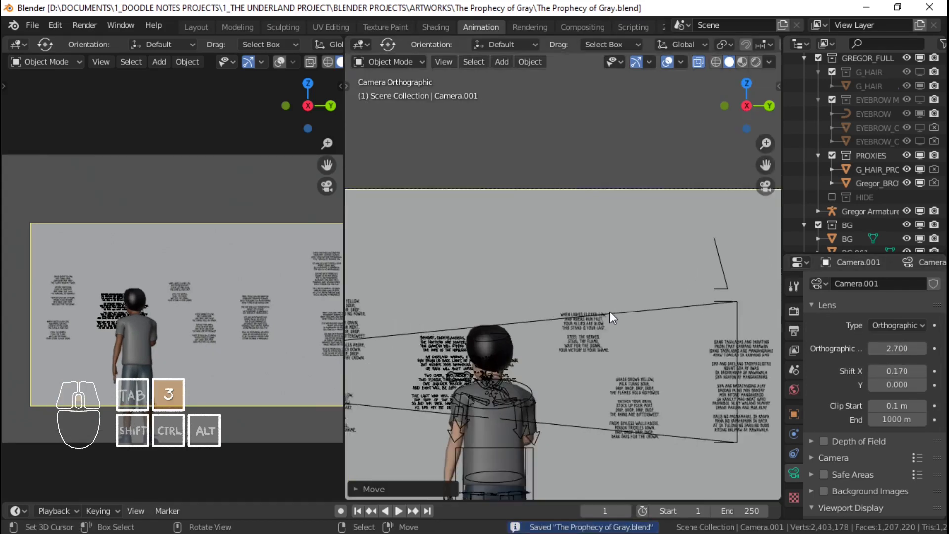
{"action": "scroll", "coordinate": [613, 313], "scroll_direction": "down", "scroll_amount": 5}
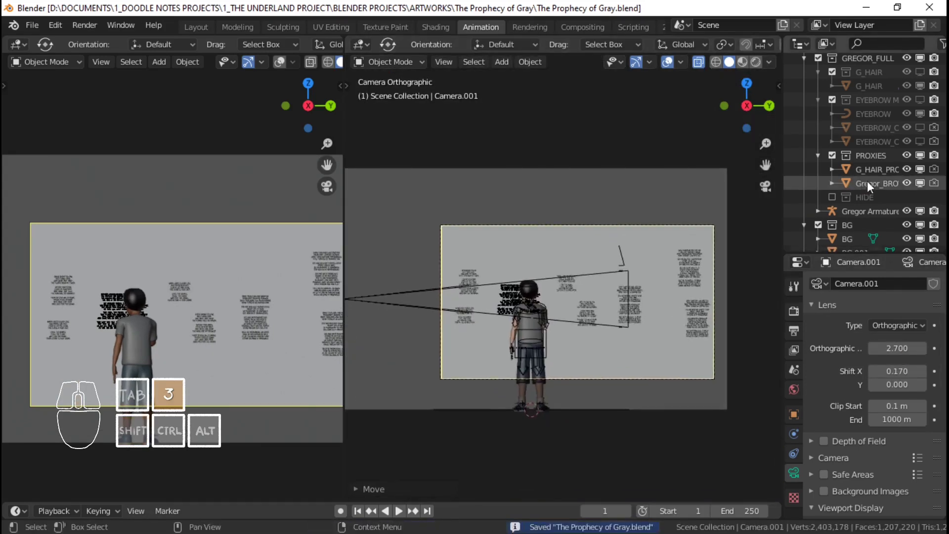
{"action": "scroll", "coordinate": [880, 158], "scroll_direction": "up", "scroll_amount": 3}
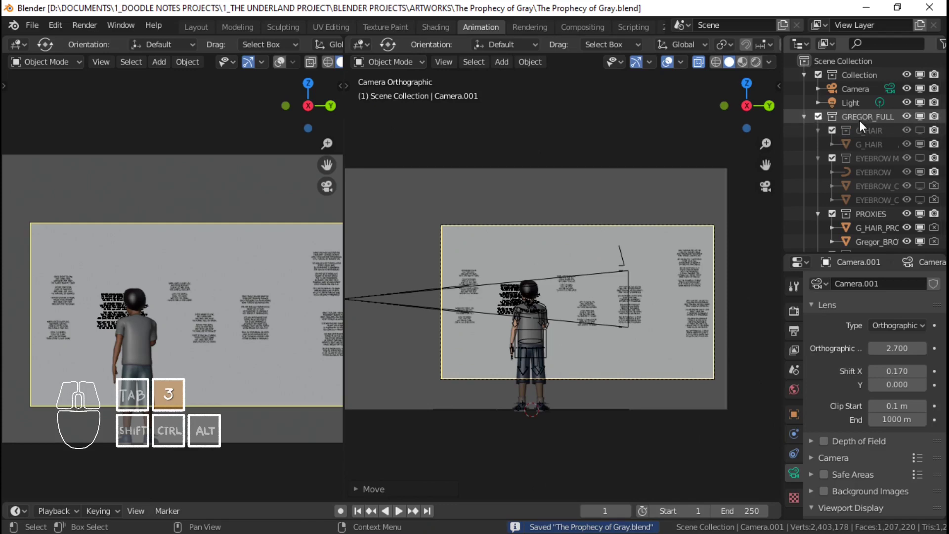
{"action": "left_click", "coordinate": [932, 117]}
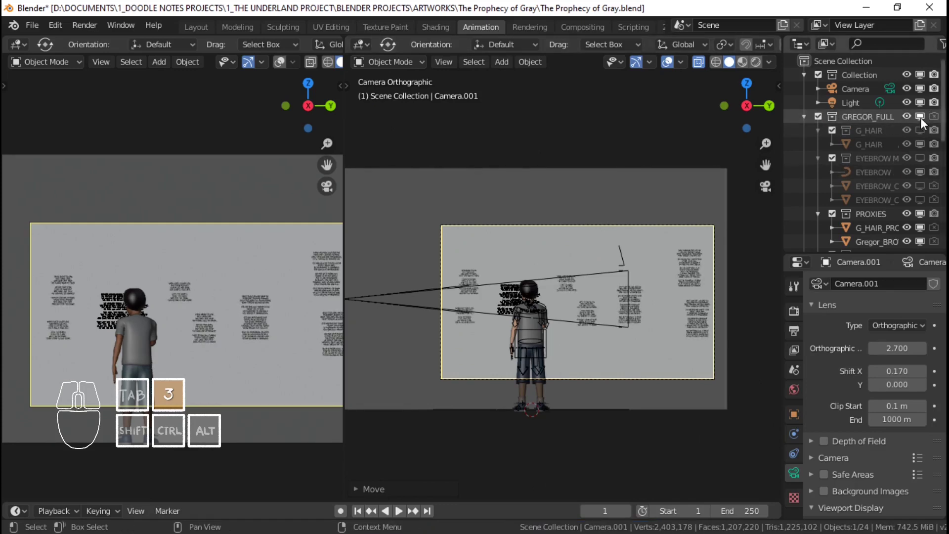
{"action": "left_click", "coordinate": [921, 117]}
{"action": "scroll", "coordinate": [649, 277], "scroll_direction": "up", "scroll_amount": 4}
{"action": "scroll", "coordinate": [619, 312], "scroll_direction": "down", "scroll_amount": 1}
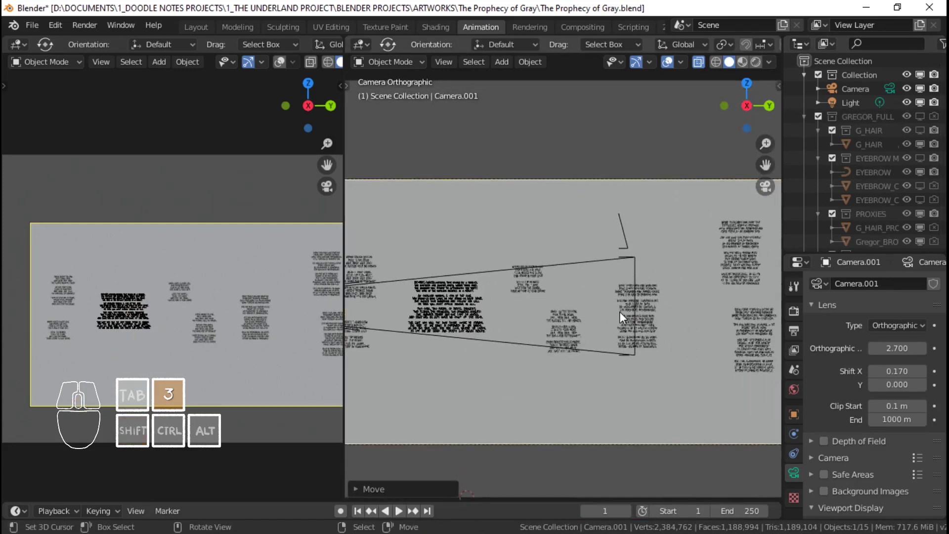
{"action": "scroll", "coordinate": [542, 309], "scroll_direction": "down", "scroll_amount": 4}
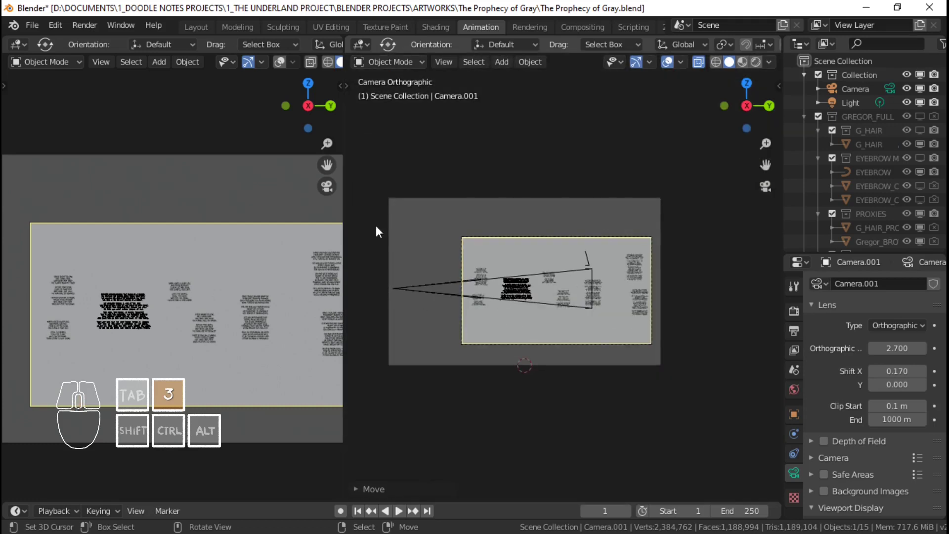
Switch the smaller camera viewport to rendered shading to preview the verses on the white wall.
{"action": "scroll", "coordinate": [296, 63], "scroll_direction": "down", "scroll_amount": 3}
{"action": "left_click", "coordinate": [317, 62]}
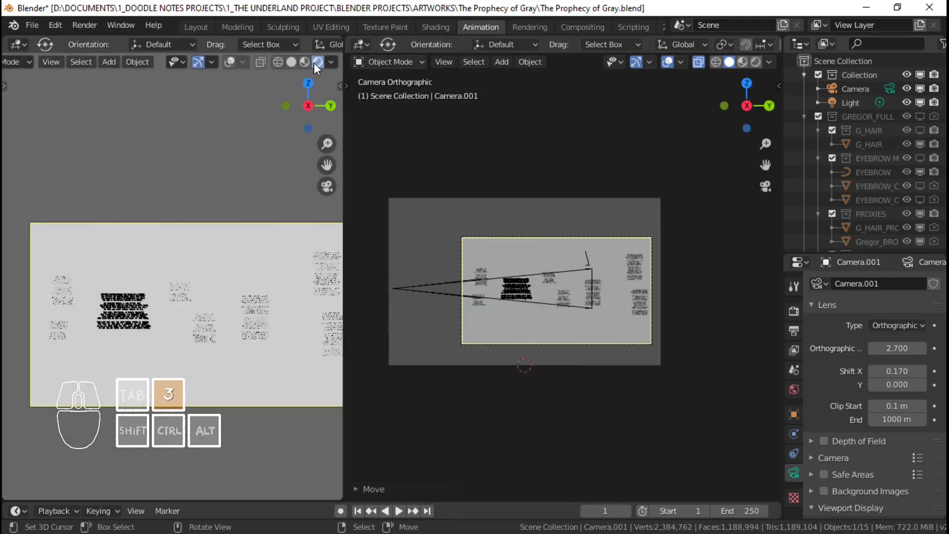
{"action": "scroll", "coordinate": [211, 309], "scroll_direction": "up", "scroll_amount": 2}
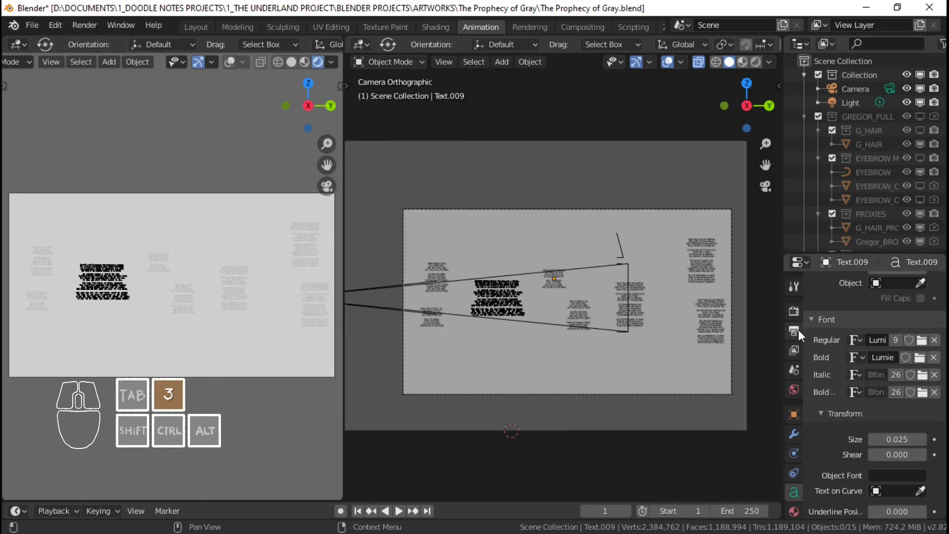
Set the output resolution percentage to 300% and render the wall from the orthographic camera.
{"action": "left_click", "coordinate": [797, 330]}
{"action": "left_click", "coordinate": [920, 328]}
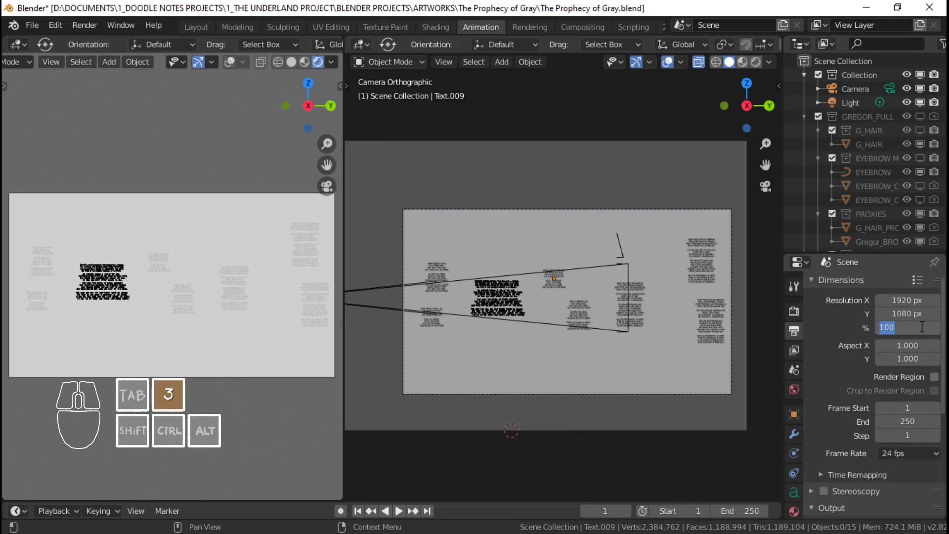
{"action": "type", "text": "300"}
{"action": "key", "text": "Return"}
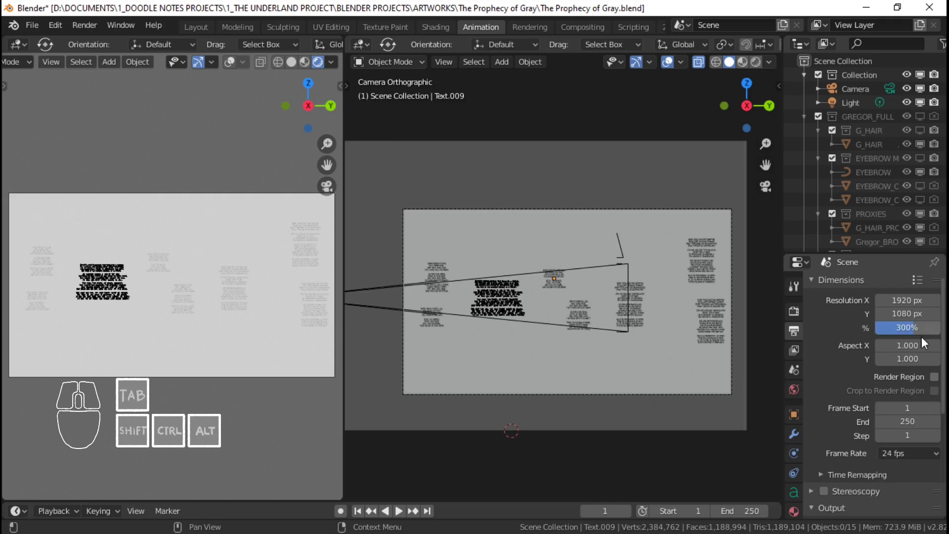
{"action": "key", "text": "F12"}
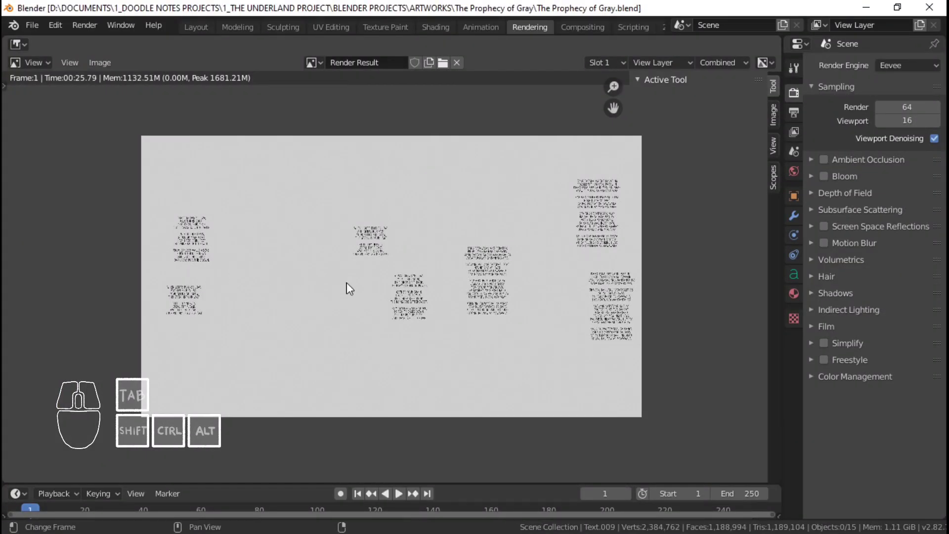
Return to the Animation workspace, enable the Gray object in the CARVE collection for rendering, and save the file.
{"action": "left_click", "coordinate": [196, 30]}
{"action": "left_click", "coordinate": [500, 28]}
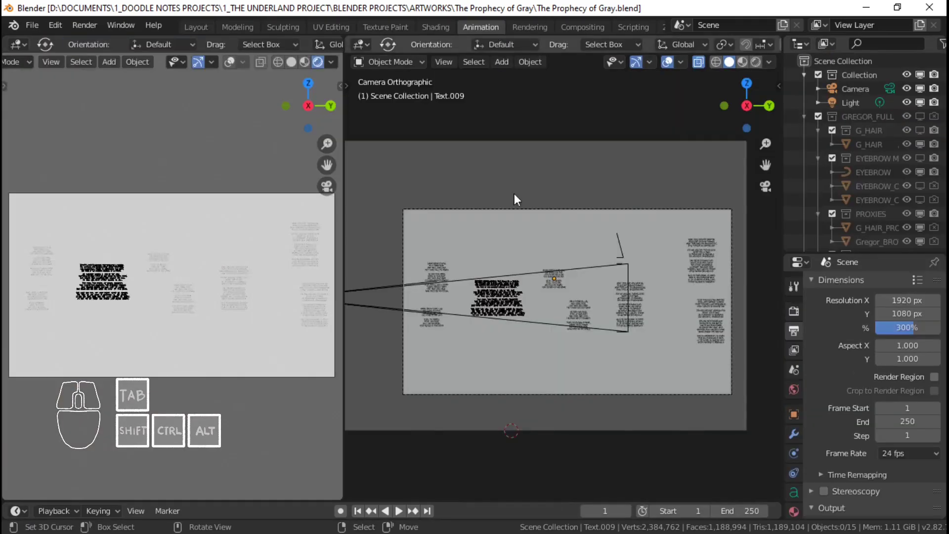
{"action": "scroll", "coordinate": [932, 118], "scroll_direction": "down", "scroll_amount": 10}
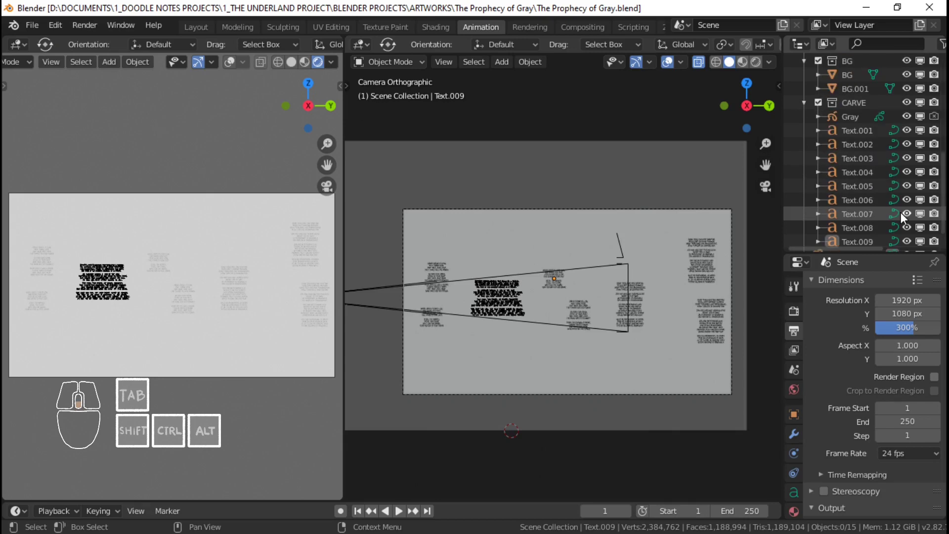
{"action": "scroll", "coordinate": [897, 176], "scroll_direction": "down", "scroll_amount": 1}
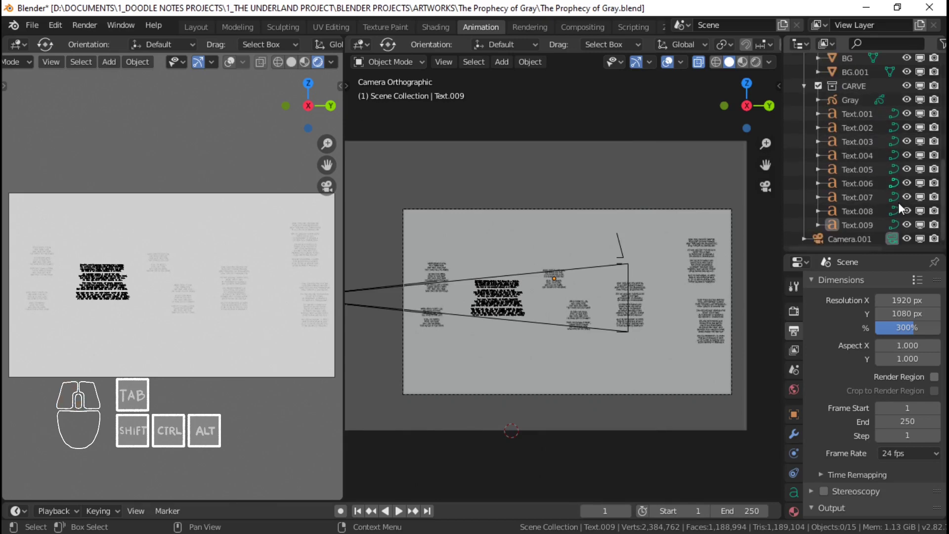
{"action": "key", "text": "ctrl+s"}
Examine the verses in the rendered image up close to judge how sharp and legible the lettering is.
{"action": "left_click", "coordinate": [527, 27]}
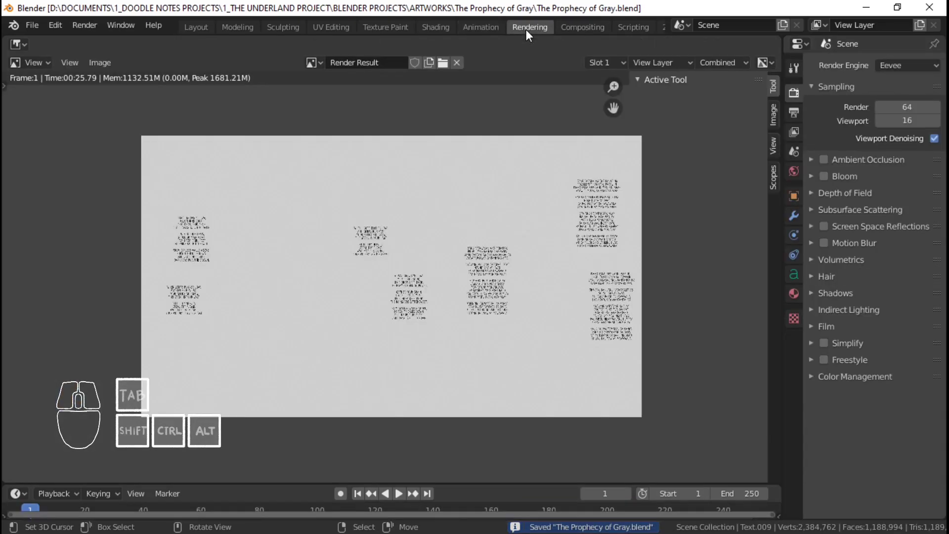
{"action": "scroll", "coordinate": [400, 242], "scroll_direction": "up", "scroll_amount": 2}
{"action": "scroll", "coordinate": [399, 245], "scroll_direction": "up", "scroll_amount": 2}
{"action": "scroll", "coordinate": [299, 191], "scroll_direction": "down", "scroll_amount": 2}
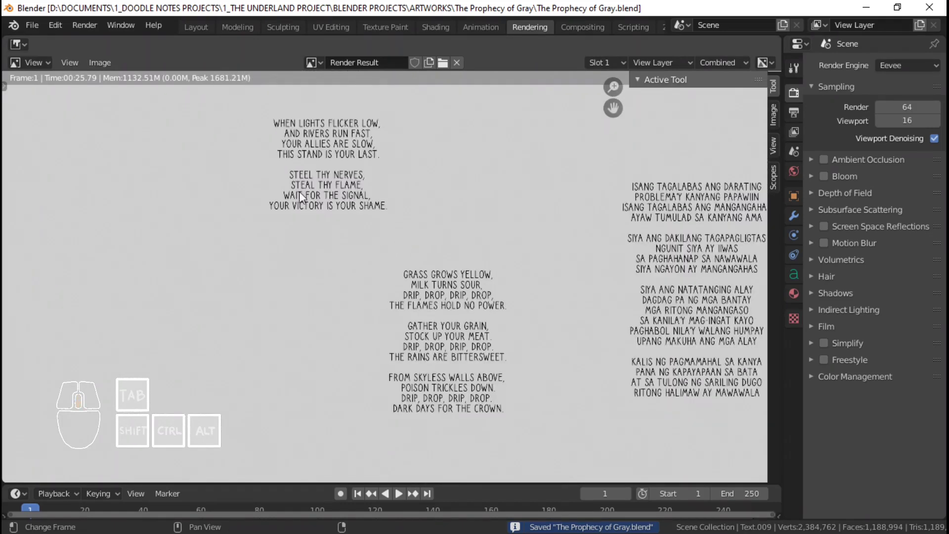
{"action": "scroll", "coordinate": [355, 304], "scroll_direction": "up", "scroll_amount": 5}
{"action": "scroll", "coordinate": [355, 304], "scroll_direction": "down", "scroll_amount": 4}
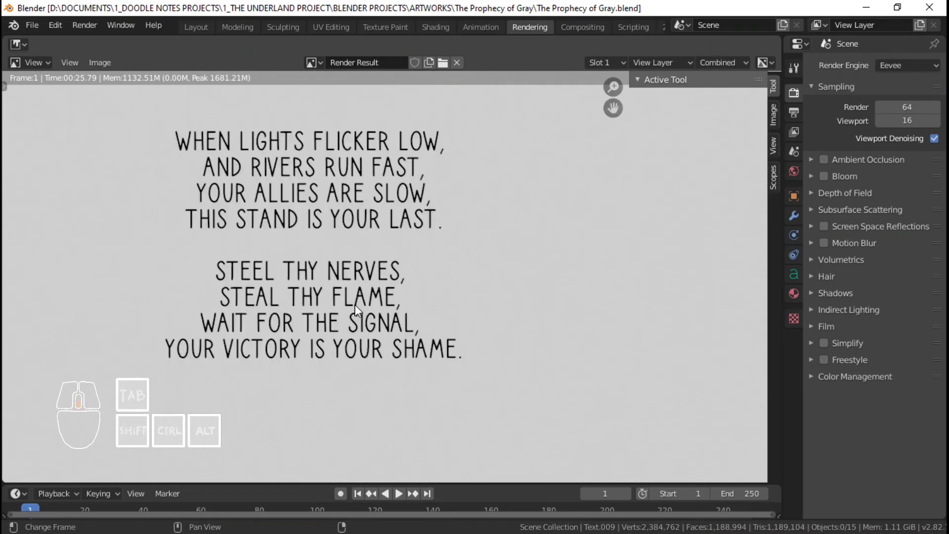
{"action": "middle_click_drag", "start_coordinate": [375, 248], "coordinate": [516, 318]}
{"action": "scroll", "coordinate": [518, 320], "scroll_direction": "up", "scroll_amount": 1}
{"action": "scroll", "coordinate": [519, 321], "scroll_direction": "down", "scroll_amount": 8}
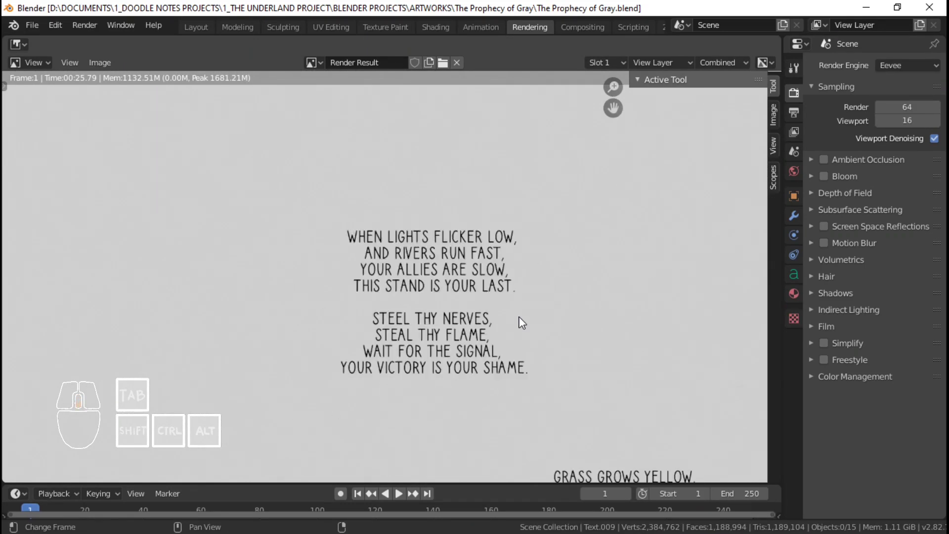
{"action": "scroll", "coordinate": [529, 312], "scroll_direction": "up", "scroll_amount": 2}
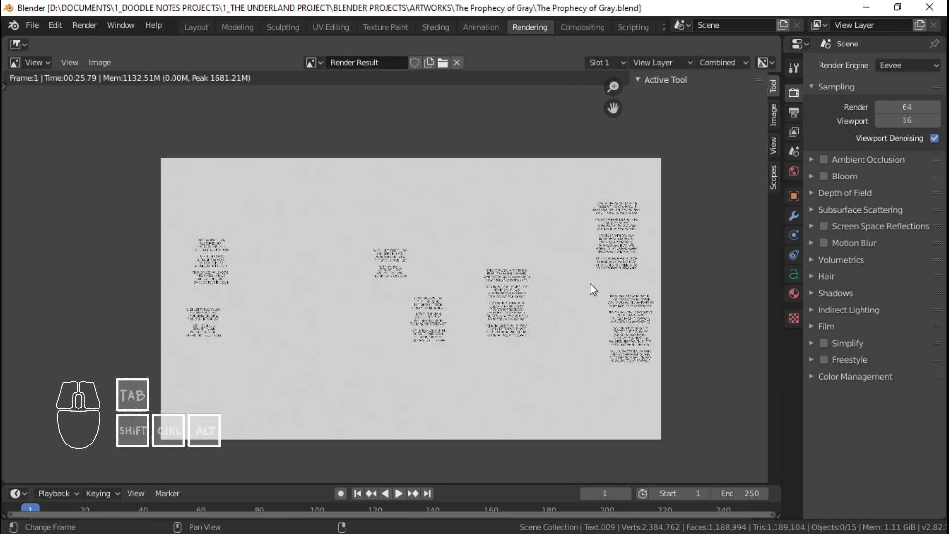
Raise the output resolution percentage to 400%, save the file, and render the wall again.
{"action": "left_click", "coordinate": [794, 111]}
{"action": "left_click", "coordinate": [906, 110]}
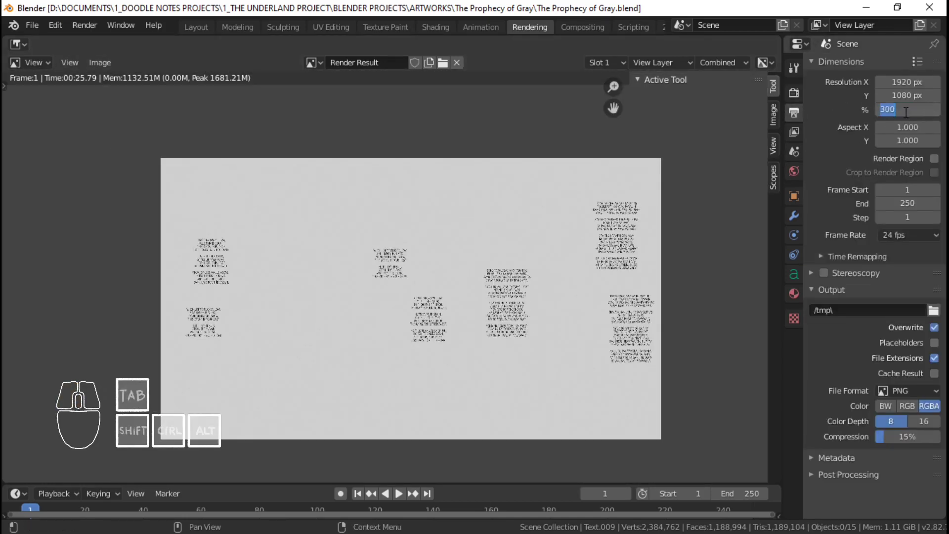
{"action": "type", "text": "400"}
{"action": "key", "text": "Return"}
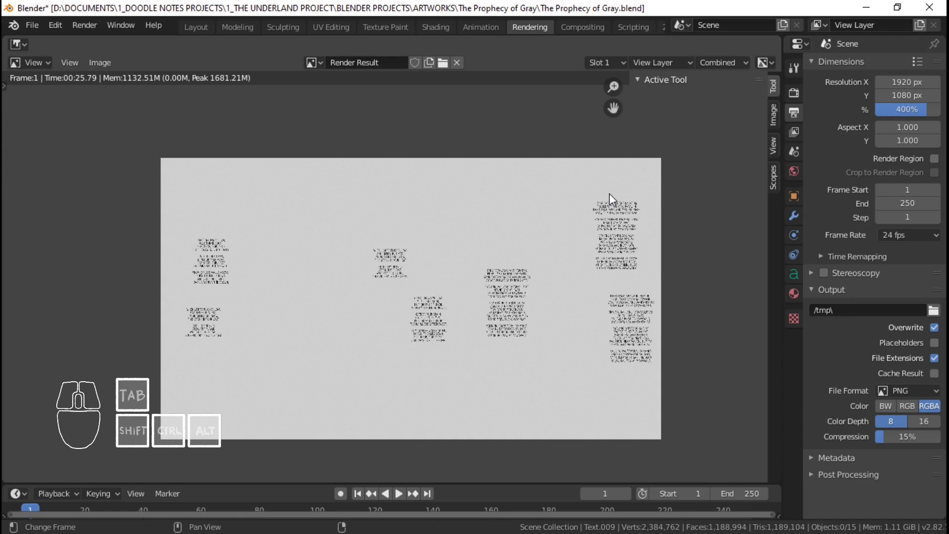
{"action": "key", "text": "ctrl+s"}
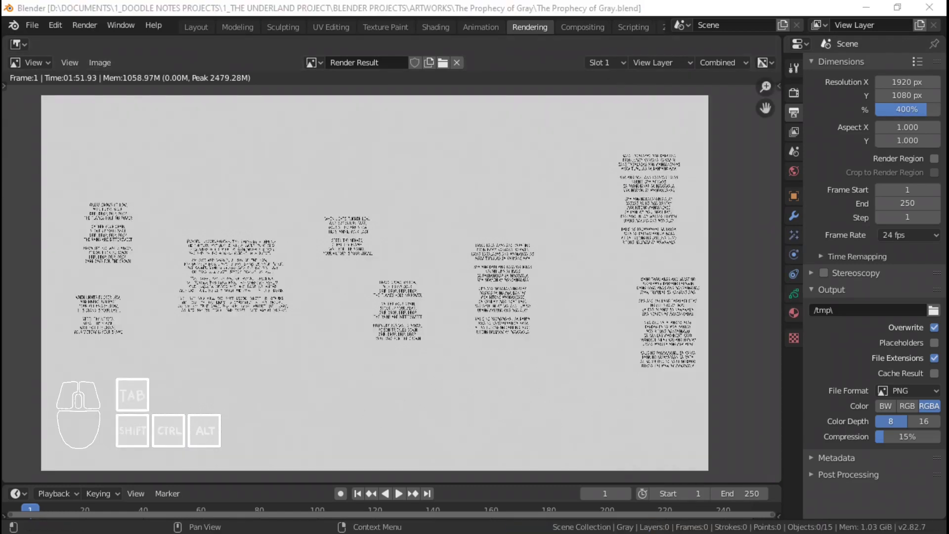
Examine the new render up close, checking the sharpness of the hand-drawn prophecy and the surrounding verses.
{"action": "scroll", "coordinate": [277, 318], "scroll_direction": "up", "scroll_amount": 3}
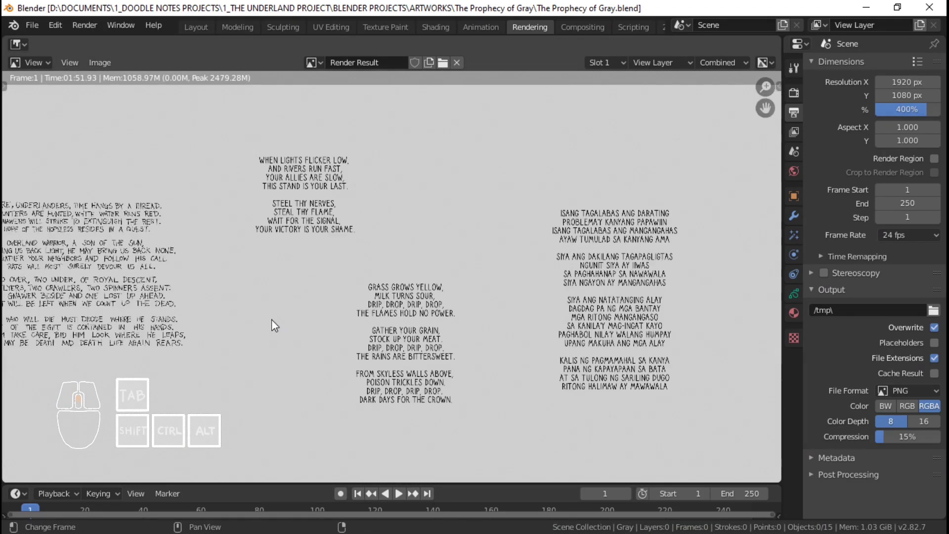
{"action": "middle_click_drag", "start_coordinate": [188, 265], "coordinate": [441, 266], "text": "shift"}
{"action": "scroll", "coordinate": [342, 289], "scroll_direction": "up", "scroll_amount": 4}
{"action": "middle_click_drag", "start_coordinate": [345, 291], "coordinate": [375, 459], "text": "shift"}
{"action": "scroll", "coordinate": [450, 319], "scroll_direction": "up", "scroll_amount": 2}
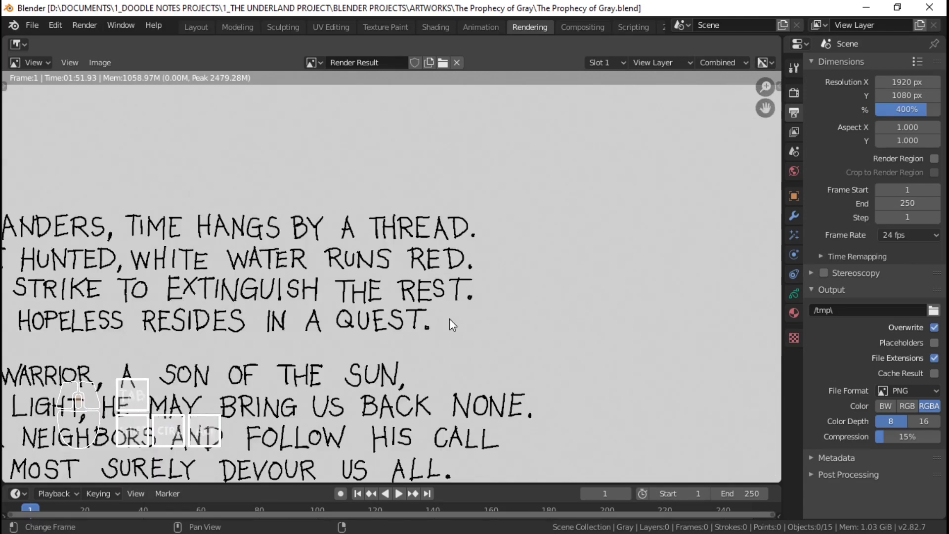
{"action": "scroll", "coordinate": [450, 318], "scroll_direction": "down", "scroll_amount": 4}
{"action": "scroll", "coordinate": [450, 319], "scroll_direction": "down", "scroll_amount": 8}
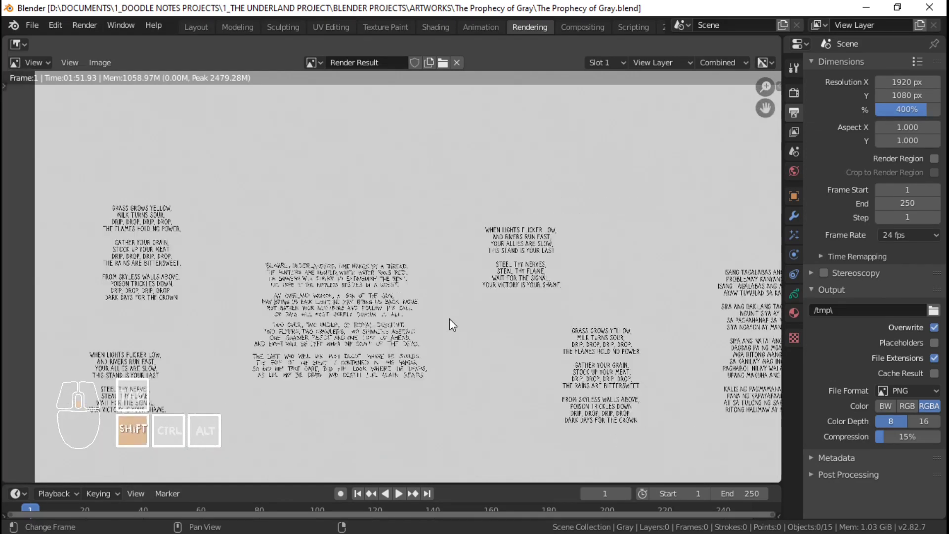
{"action": "middle_click_drag", "start_coordinate": [453, 276], "coordinate": [477, 272], "text": "shift"}
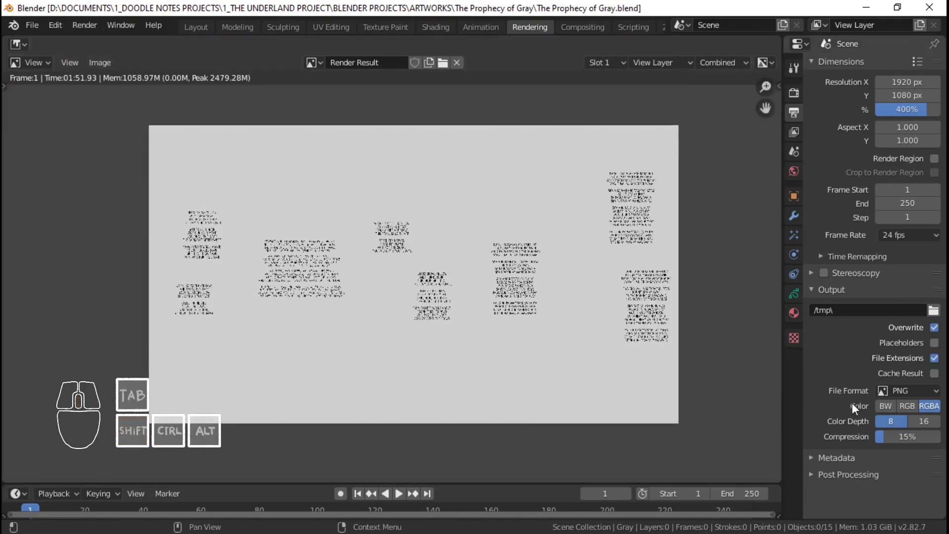
Set the scene's color management view transform to Standard so the wall renders pure white.
{"action": "left_click", "coordinate": [793, 94]}
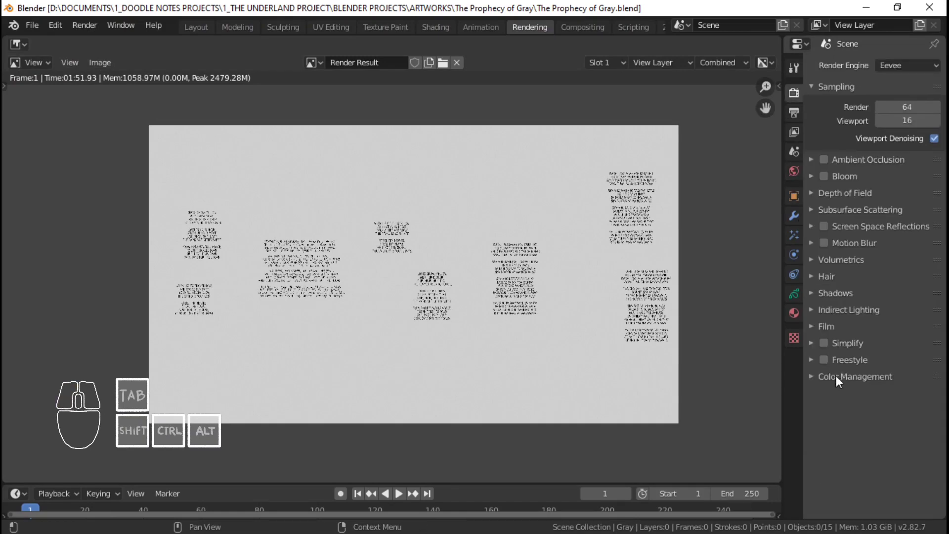
{"action": "left_click", "coordinate": [835, 375]}
{"action": "left_click", "coordinate": [904, 417]}
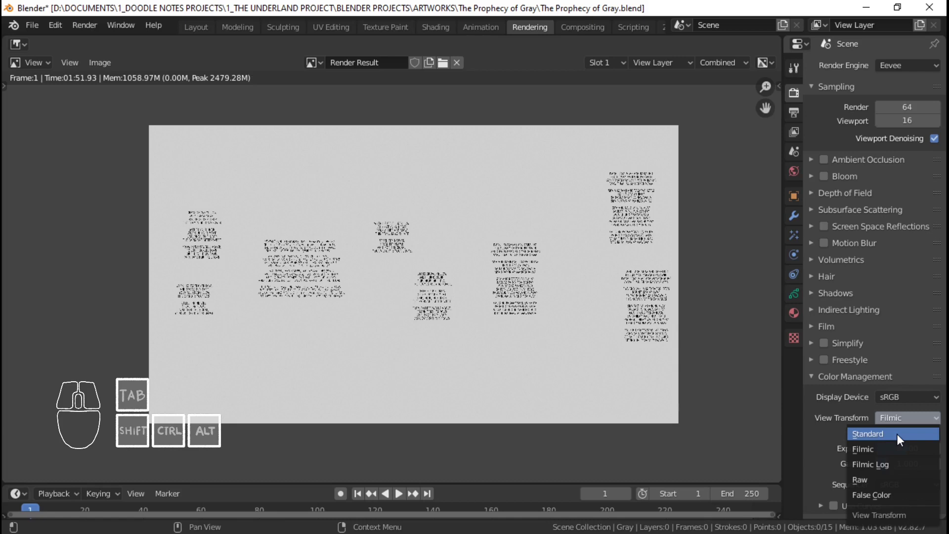
{"action": "left_click", "coordinate": [897, 434]}
{"action": "scroll", "coordinate": [478, 295], "scroll_direction": "up", "scroll_amount": 6}
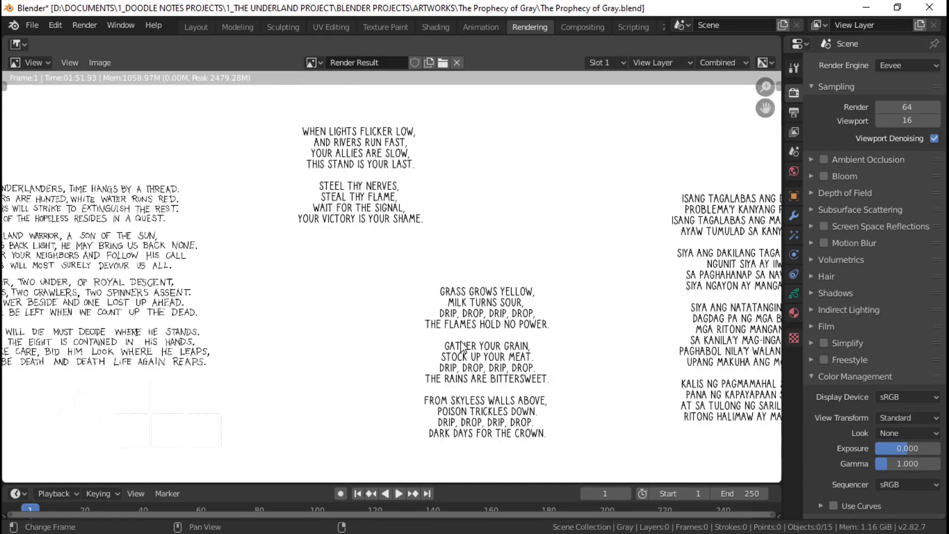
Save the full wall render as untitled.png in the The Prophecy of Gray folder, in PNG format.
{"action": "scroll", "coordinate": [494, 303], "scroll_direction": "down", "scroll_amount": 6}
{"action": "scroll", "coordinate": [486, 279], "scroll_direction": "up", "scroll_amount": 2}
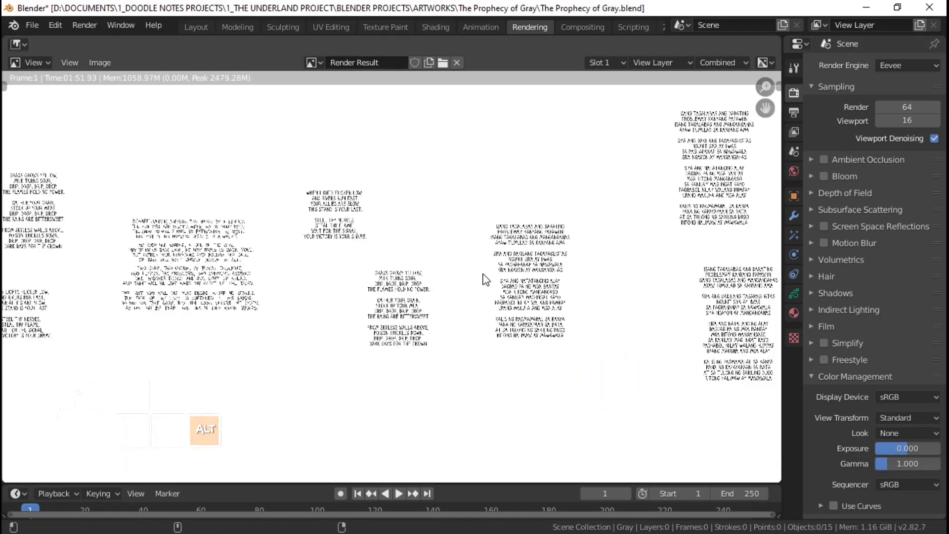
{"action": "key", "text": "Home"}
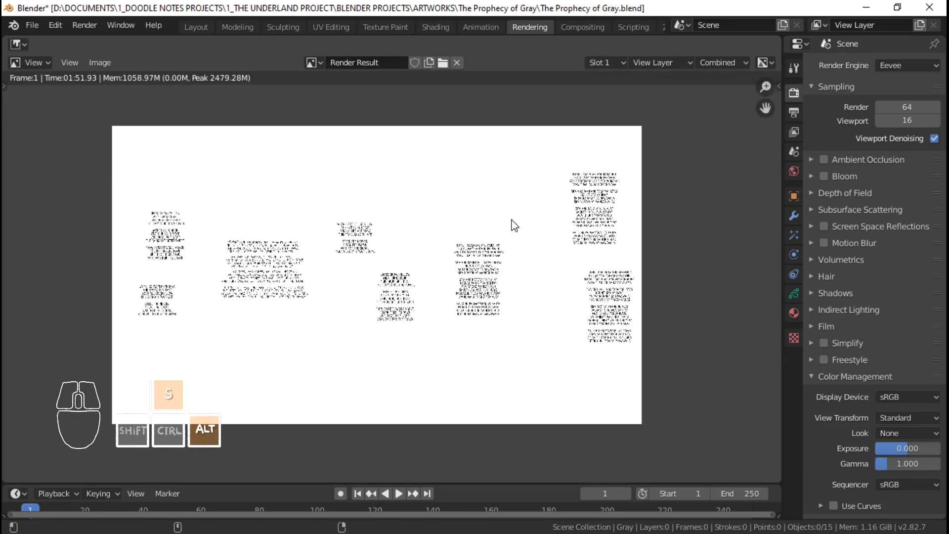
{"action": "key", "text": "shift+alt+s"}
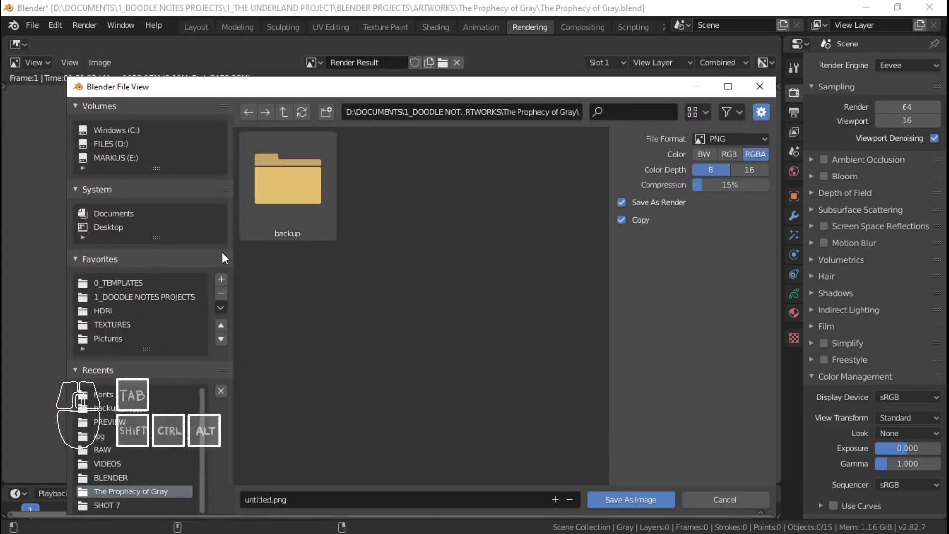
{"action": "left_click", "coordinate": [282, 111]}
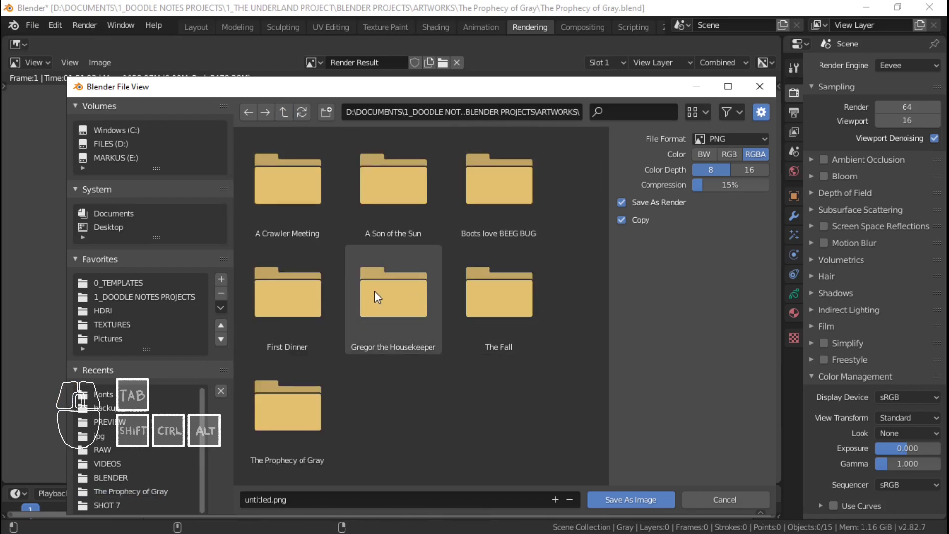
{"action": "left_click", "coordinate": [290, 428]}
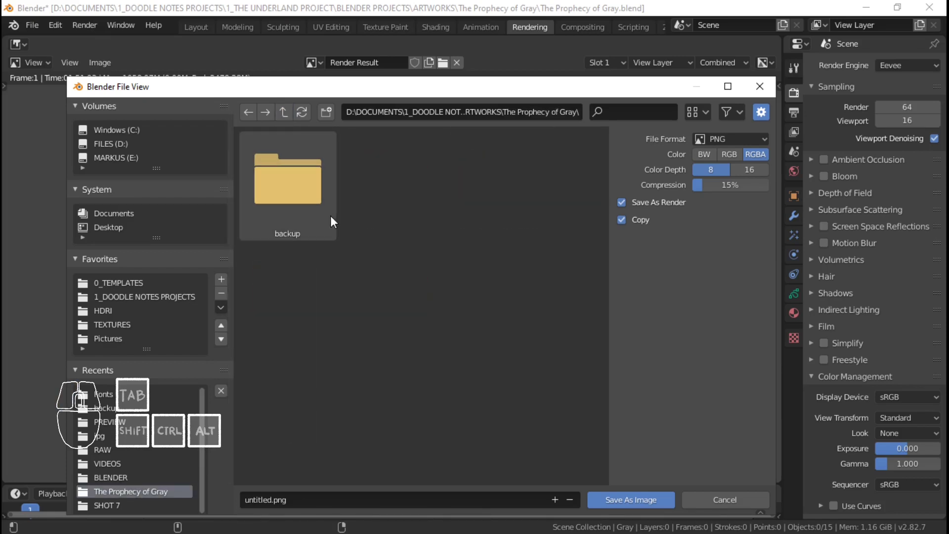
{"action": "left_click", "coordinate": [736, 137]}
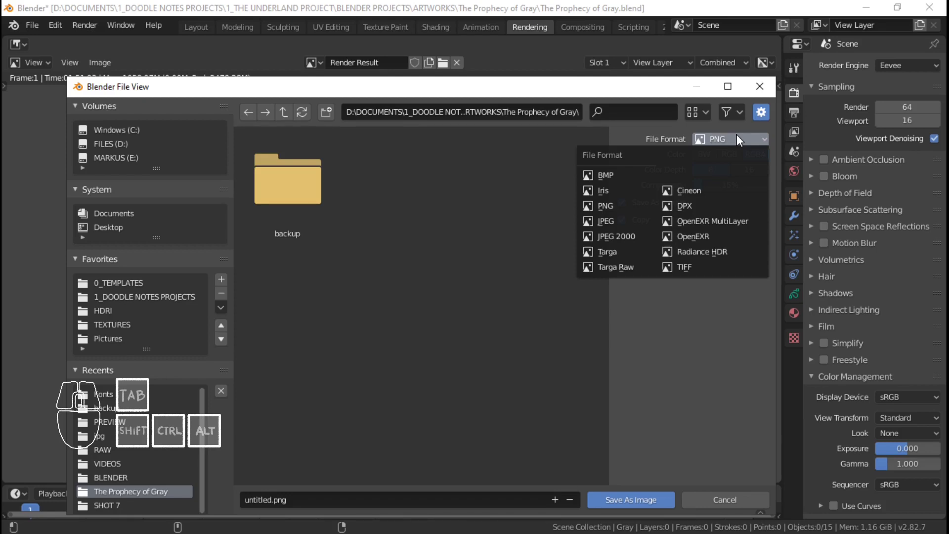
{"action": "left_click", "coordinate": [737, 138]}
{"action": "left_click", "coordinate": [624, 499]}
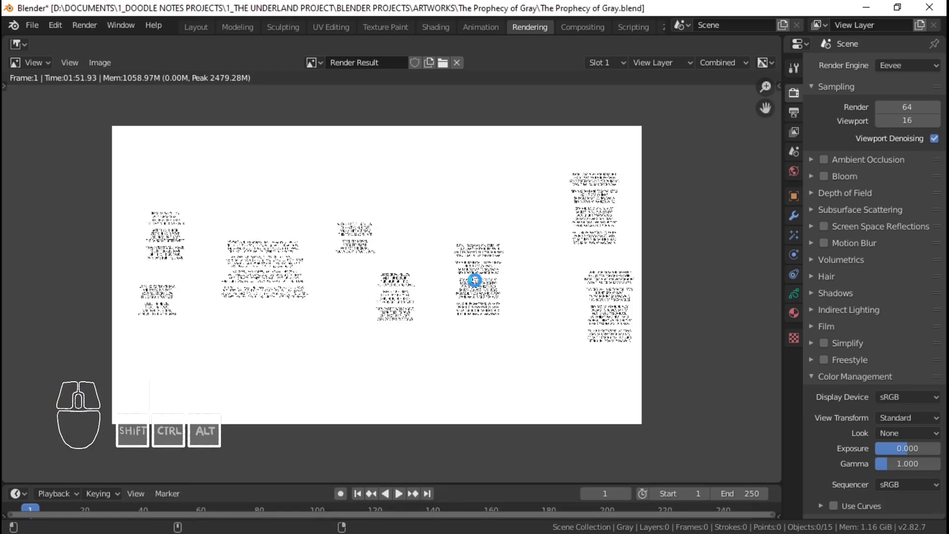
Save the The Prophecy of Gray project file with its current render settings.
{"action": "left_click", "coordinate": [471, 191]}
{"action": "key", "text": "ctrl+s"}
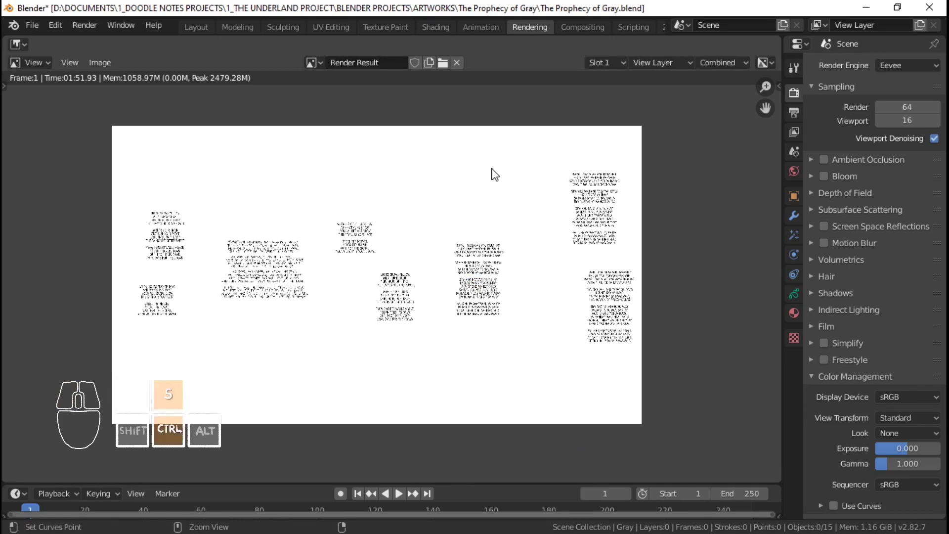
{"action": "key", "text": "ctrl+s"}
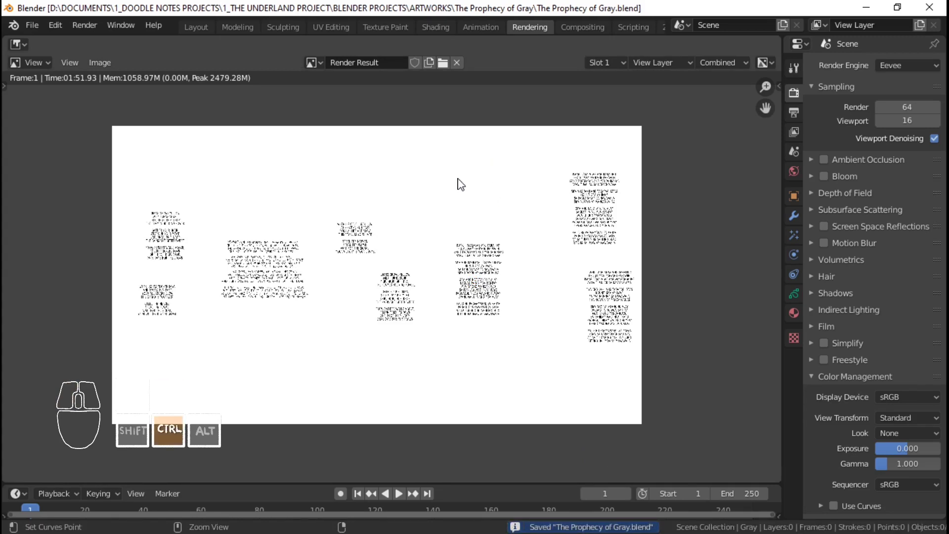
{"action": "key", "text": "ctrl+s"}
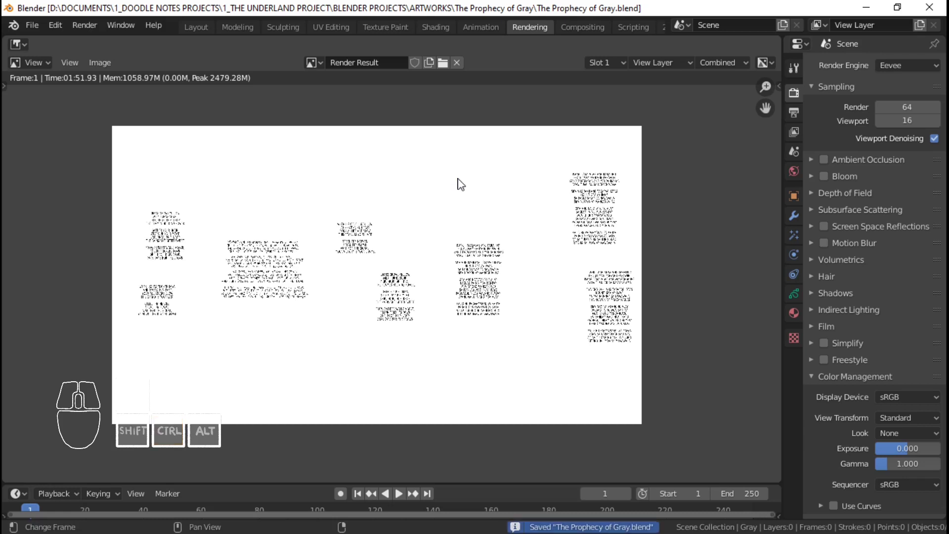
In the Shading workspace, rename the BG wall's emission material to Wall_WHITE.
{"action": "left_click", "coordinate": [437, 27]}
{"action": "scroll", "coordinate": [462, 186], "scroll_direction": "up", "scroll_amount": 3}
{"action": "mouse_move", "coordinate": [494, 216]}
{"action": "middle_mouse_down"}
{"action": "mouse_move", "coordinate": [561, 173]}
{"action": "mouse_move", "coordinate": [572, 186]}
{"action": "middle_mouse_up"}
{"action": "left_click", "coordinate": [572, 187]}
{"action": "left_click", "coordinate": [794, 399]}
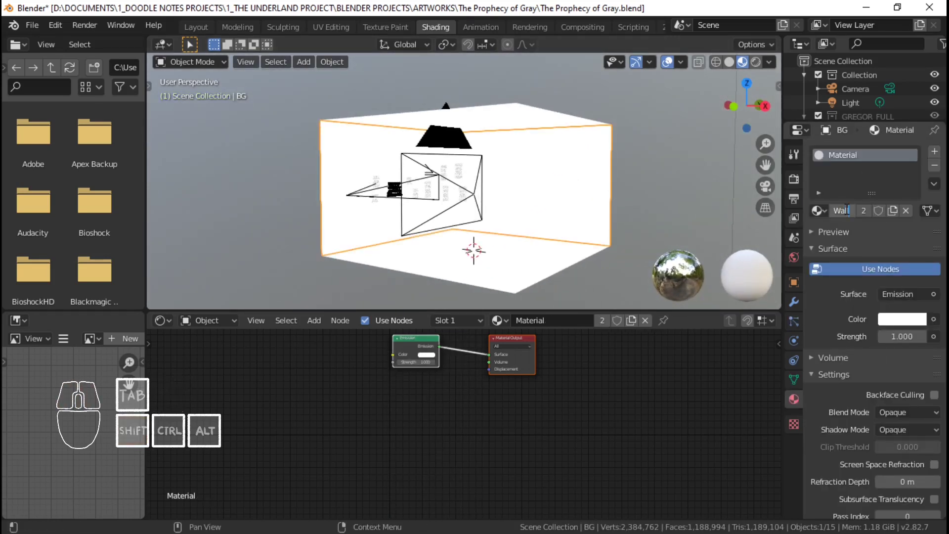
{"action": "left_click", "coordinate": [847, 209]}
{"action": "type", "text": "Wall_WHITE"}
{"action": "key", "text": "Return"}
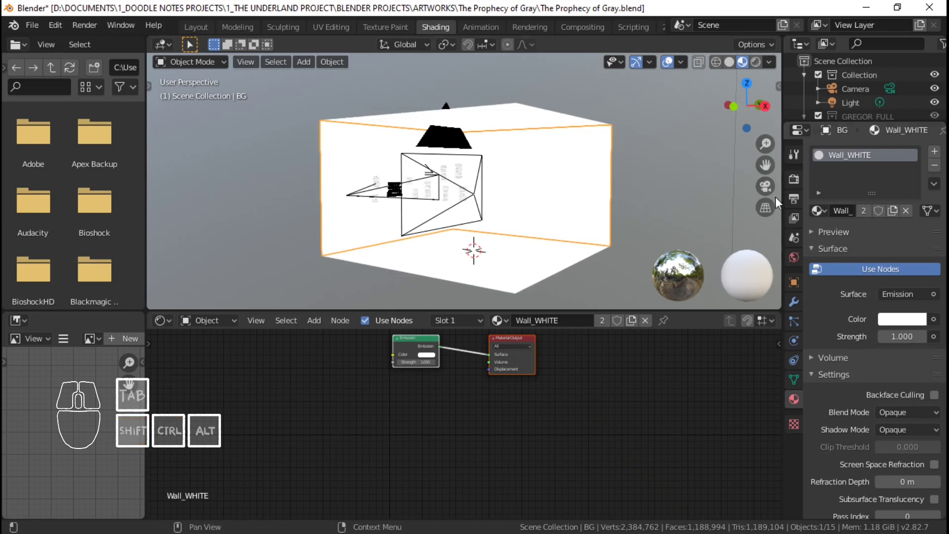
Protect the Wall_WHITE material with a fake user and save the file.
{"action": "scroll", "coordinate": [693, 254], "scroll_direction": "up", "scroll_amount": 1}
{"action": "key", "text": "ctrl+s"}
{"action": "left_click", "coordinate": [878, 211]}
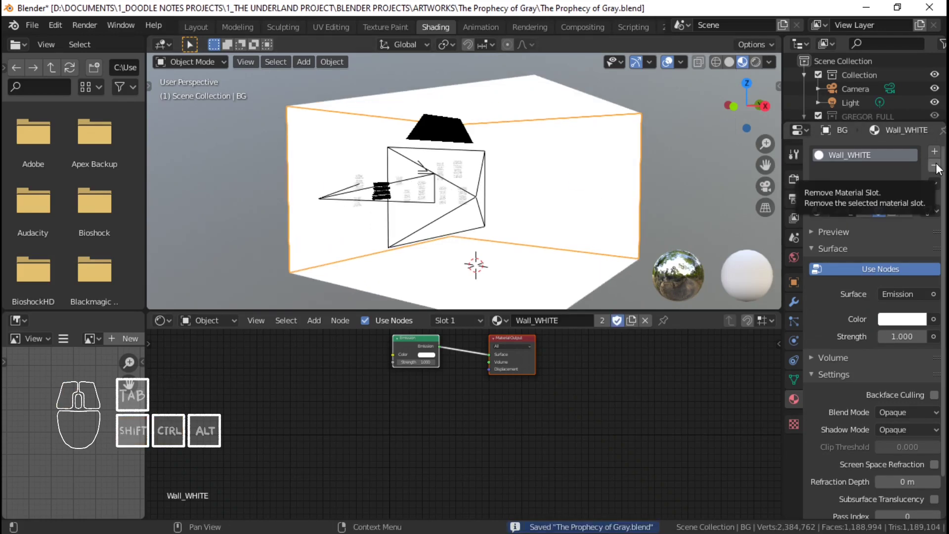
{"action": "key", "text": "ctrl+s"}
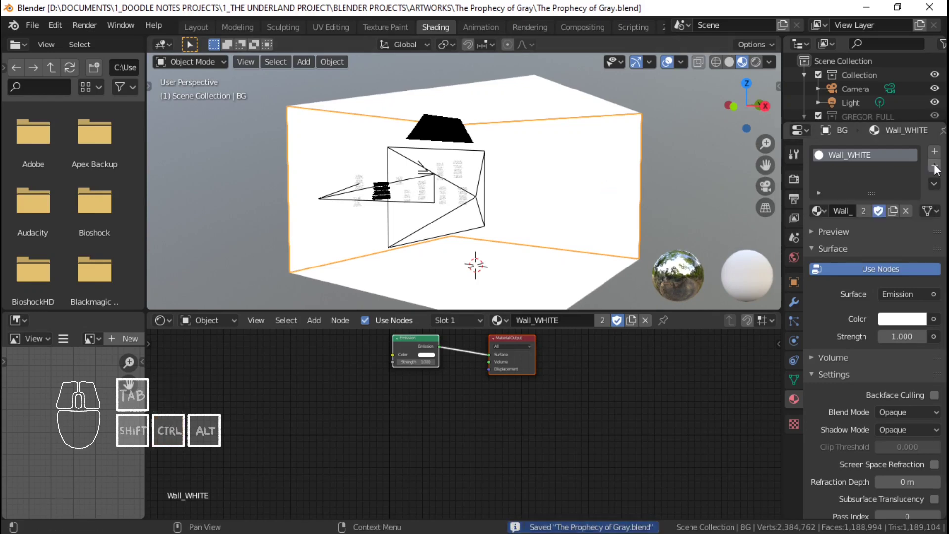
Replace the BG wall's material slot with a new Principled BSDF material named WALL.
{"action": "left_click", "coordinate": [935, 166]}
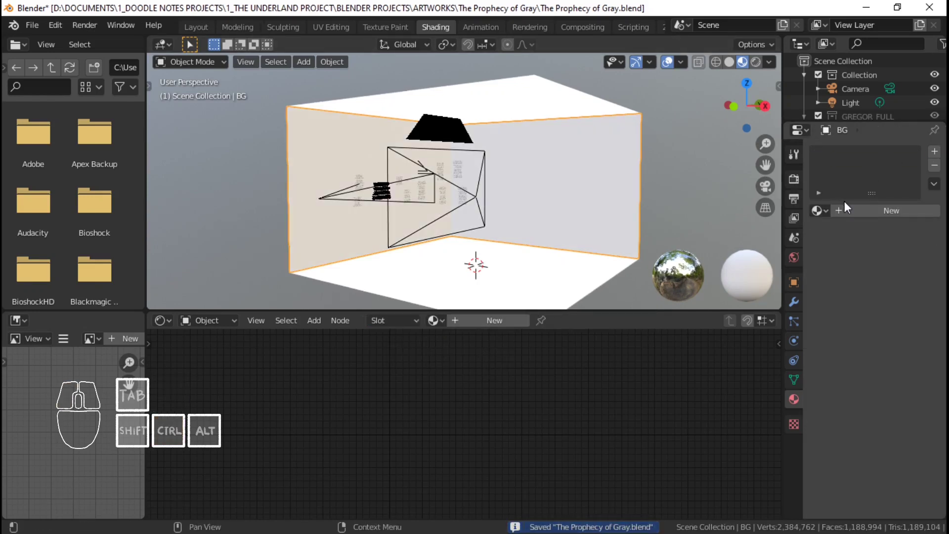
{"action": "left_click", "coordinate": [871, 212]}
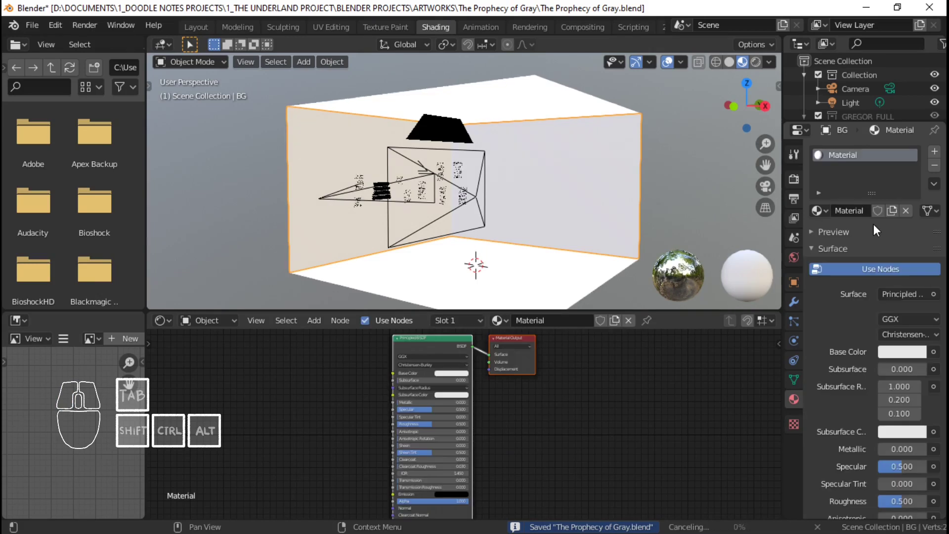
{"action": "double_click", "coordinate": [860, 210]}
{"action": "type", "text": "WALL"}
{"action": "key", "text": "Return"}
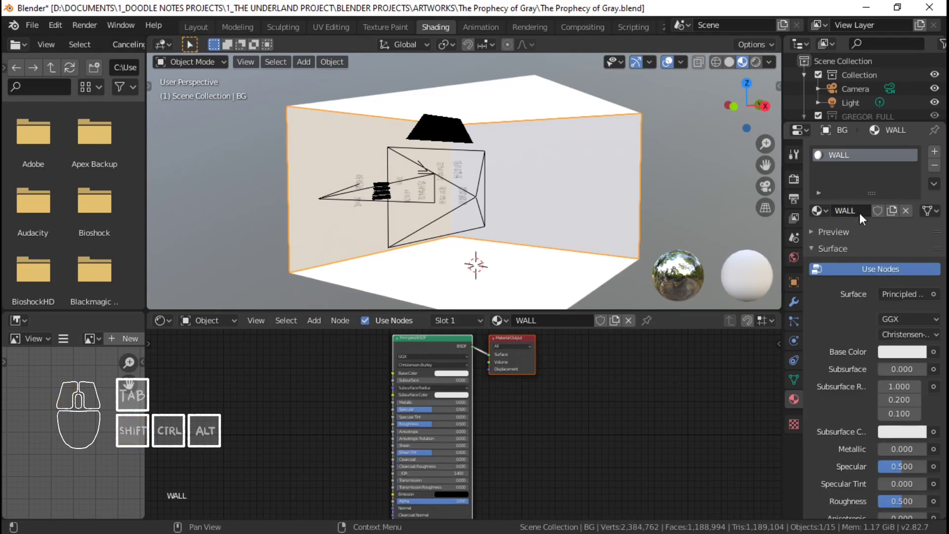
{"action": "scroll", "coordinate": [508, 390], "scroll_direction": "up", "scroll_amount": 4}
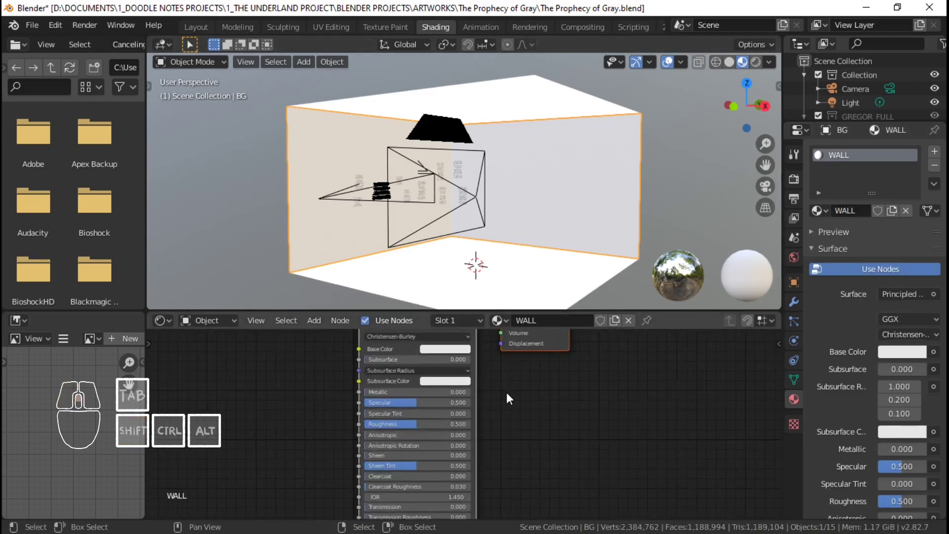
{"action": "scroll", "coordinate": [508, 375], "scroll_direction": "up", "scroll_amount": 1}
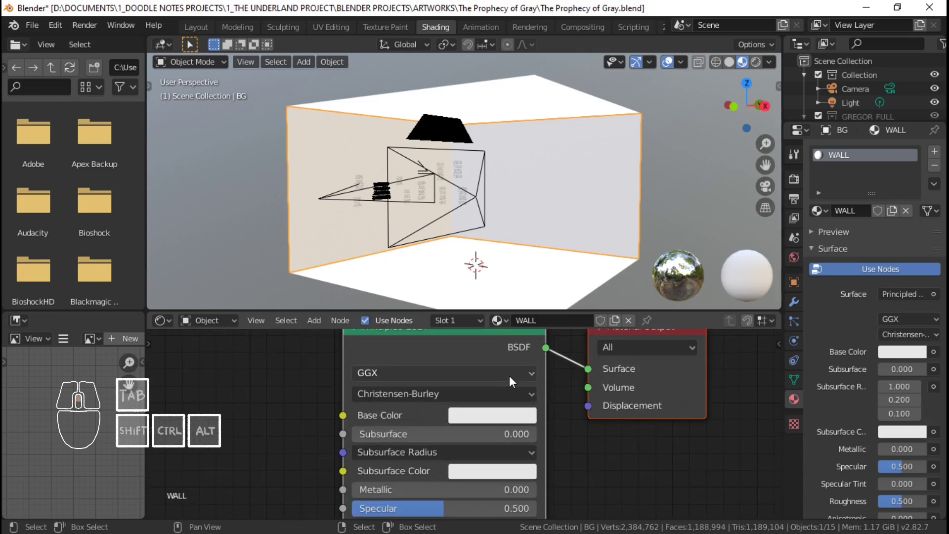
{"action": "scroll", "coordinate": [510, 375], "scroll_direction": "up", "scroll_amount": 1}
Swap the white material on BG.001, the ceiling and floor, for the existing WALL material, then reselect the BG wall.
{"action": "left_click", "coordinate": [547, 98]}
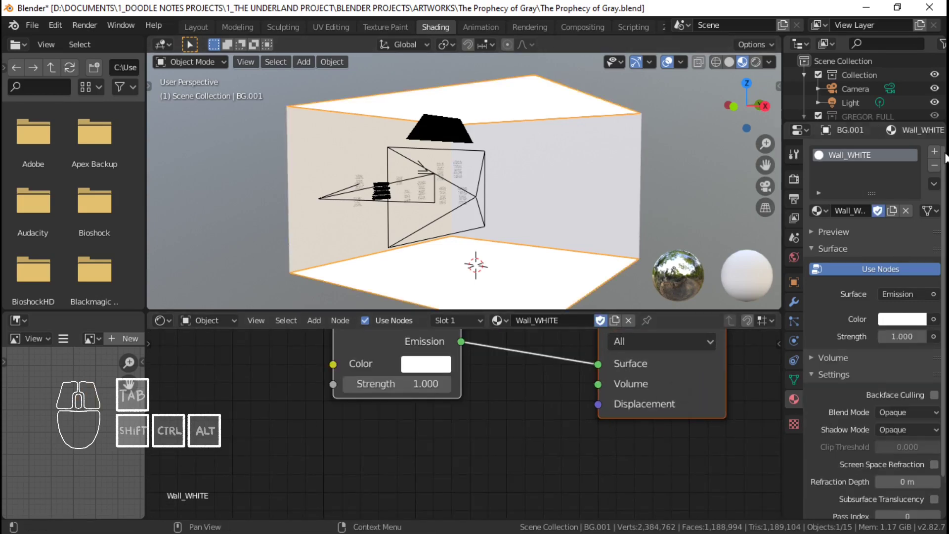
{"action": "left_click", "coordinate": [934, 165]}
{"action": "left_click", "coordinate": [818, 210]}
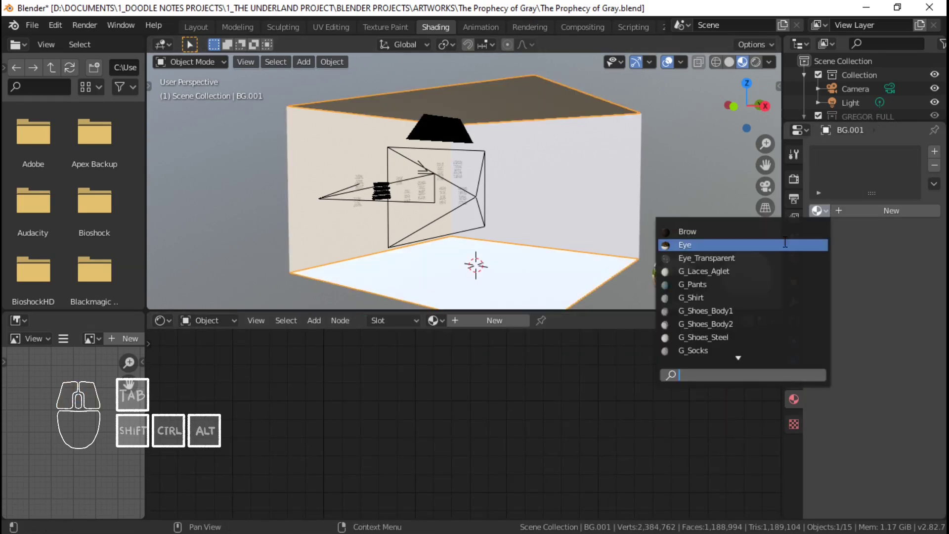
{"action": "type", "text": "wa"}
{"action": "left_click", "coordinate": [752, 230]}
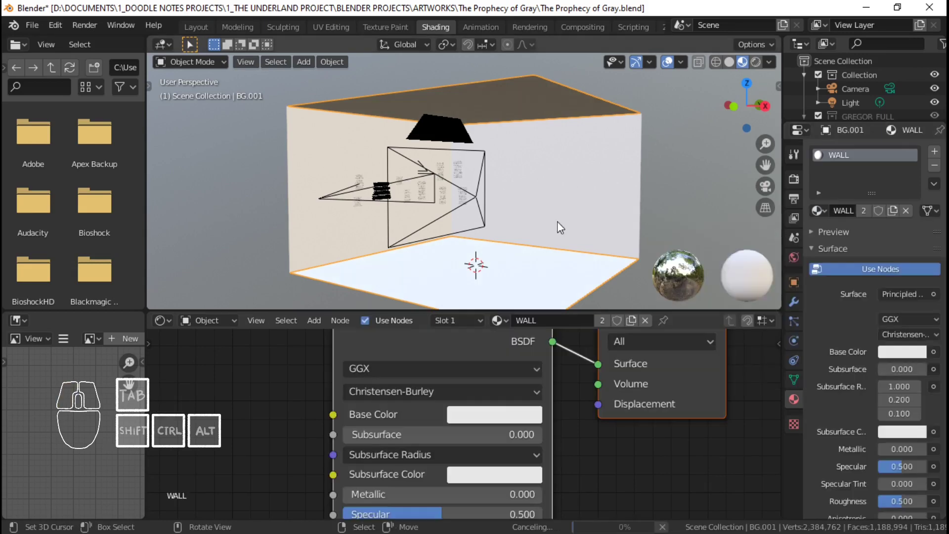
{"action": "left_click", "coordinate": [561, 176]}
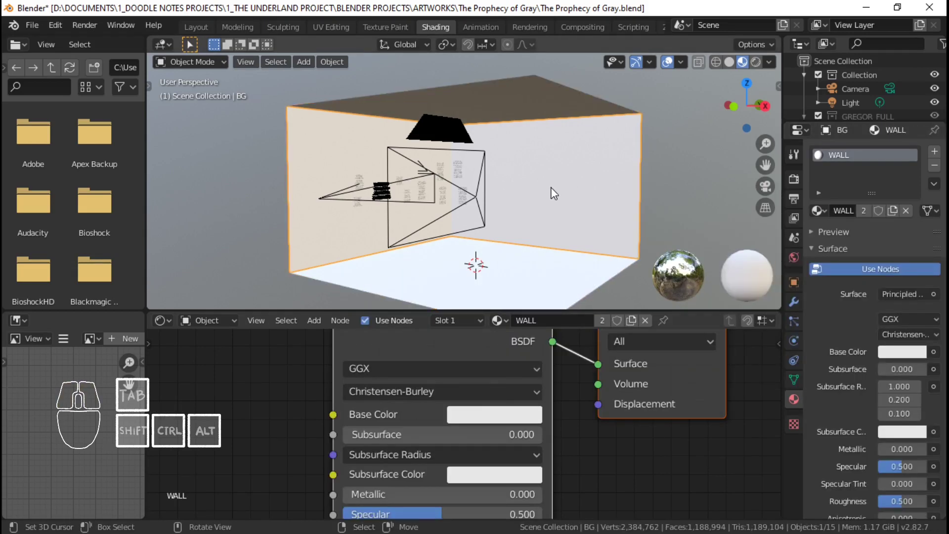
Close the file browser and image editor areas so the 3D viewport and node editor span the full width, and save the file.
{"action": "scroll", "coordinate": [481, 387], "scroll_direction": "up", "scroll_amount": 1}
{"action": "middle_click_drag", "start_coordinate": [400, 354], "coordinate": [496, 400]}
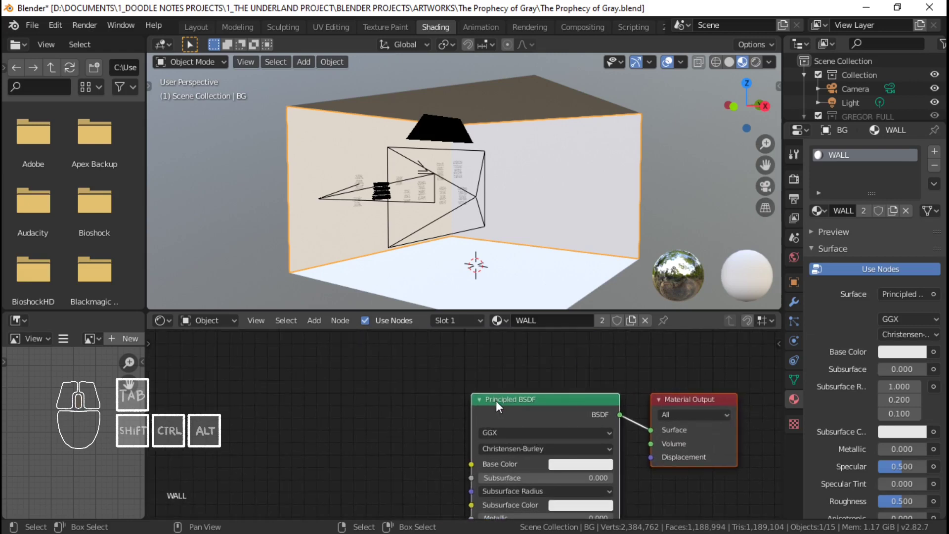
{"action": "middle_click_drag", "start_coordinate": [448, 428], "coordinate": [517, 374]}
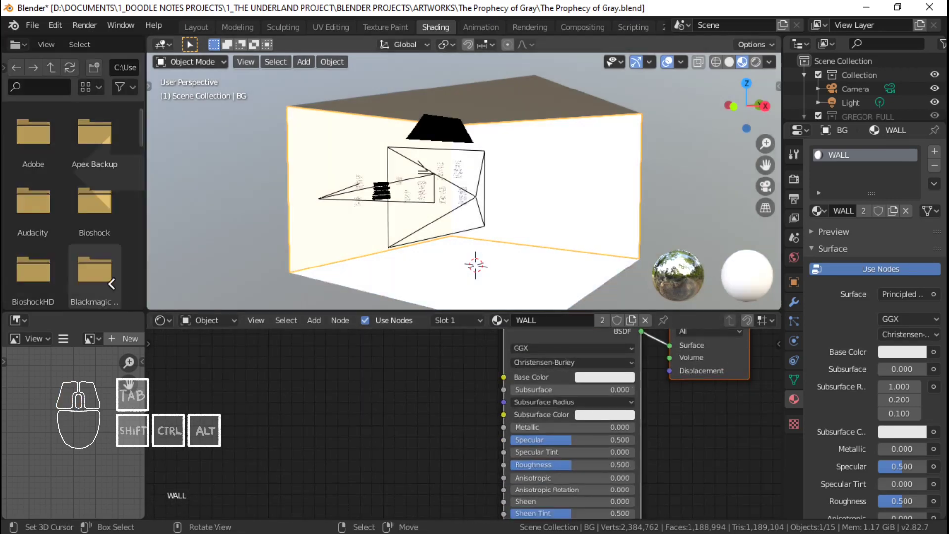
{"action": "left_click_drag", "start_coordinate": [111, 283], "coordinate": [110, 284]}
{"action": "left_click_drag", "start_coordinate": [149, 317], "coordinate": [120, 322]}
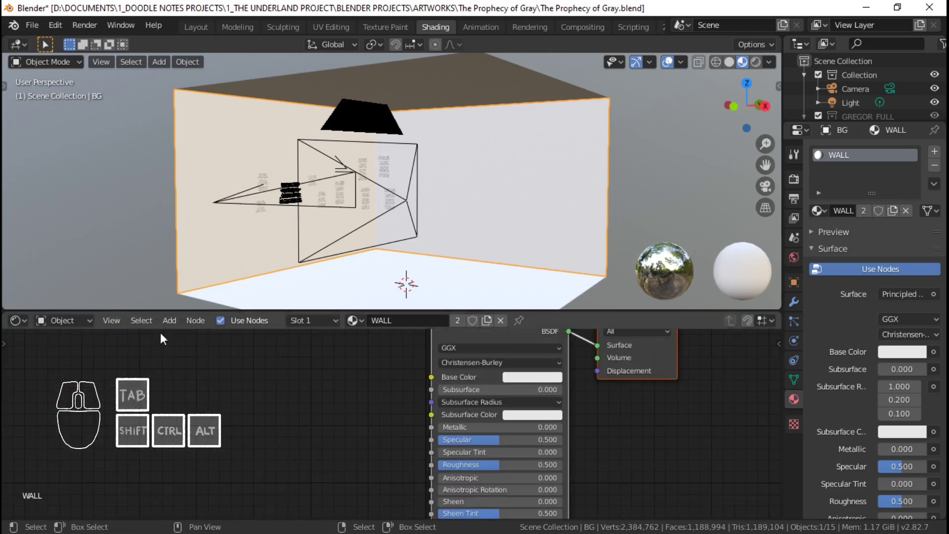
{"action": "scroll", "coordinate": [550, 174], "scroll_direction": "up", "scroll_amount": 4}
{"action": "key", "text": "ctrl+s"}
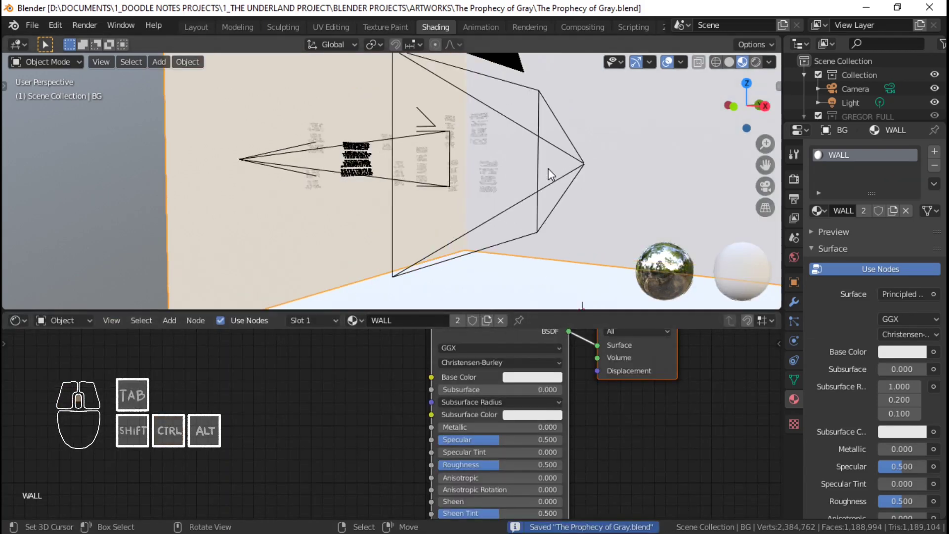
Check the walls without viewport overlays, restore the overlays, and make the perspective Camera the active scene camera.
{"action": "left_click", "coordinate": [668, 62]}
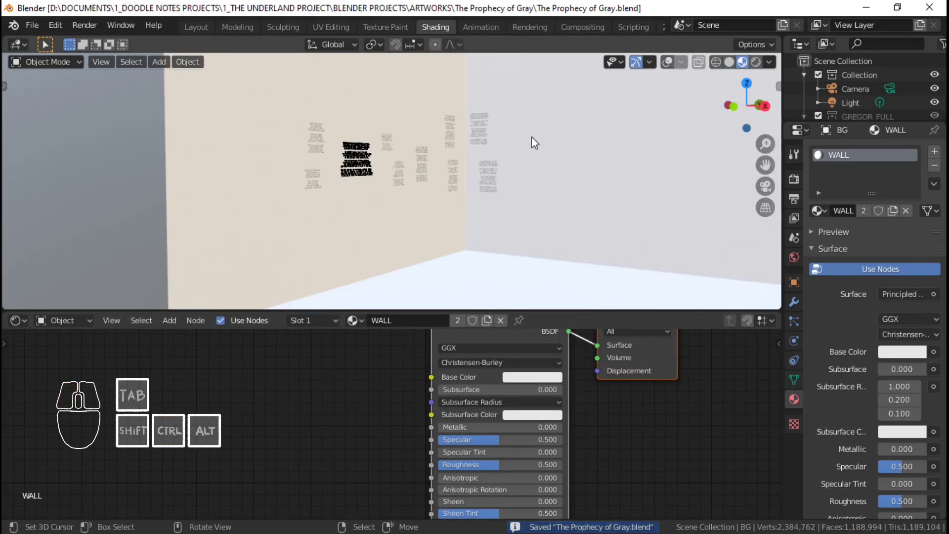
{"action": "left_click", "coordinate": [667, 62]}
{"action": "left_click", "coordinate": [374, 145]}
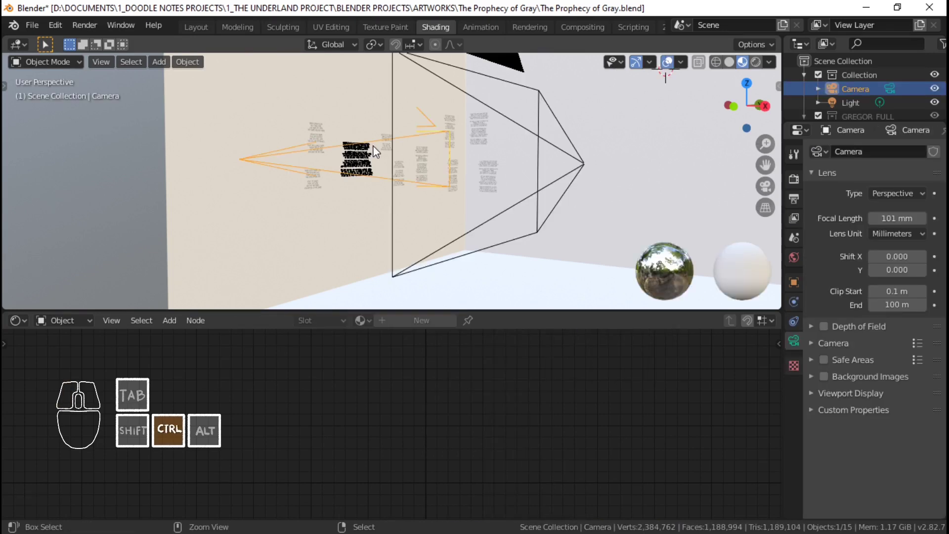
{"action": "key", "text": "ctrl+KP_0"}
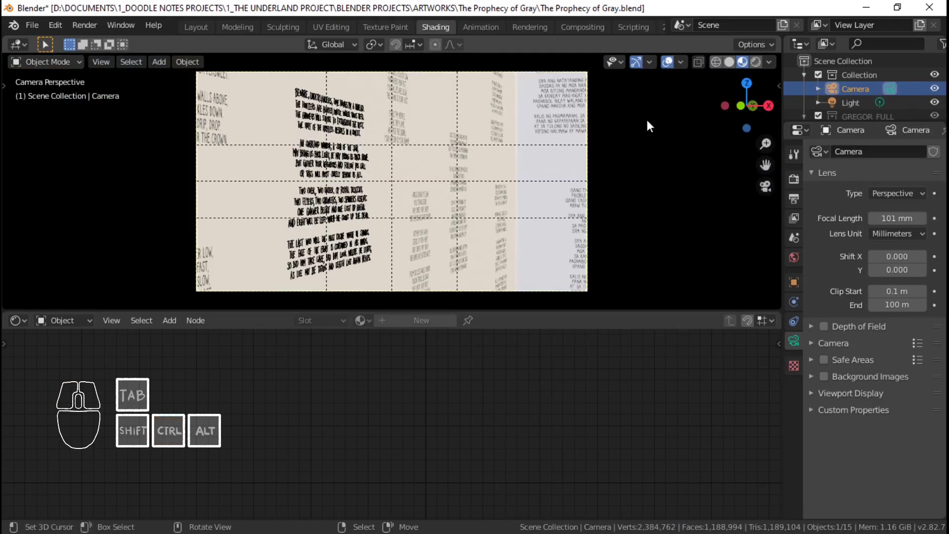
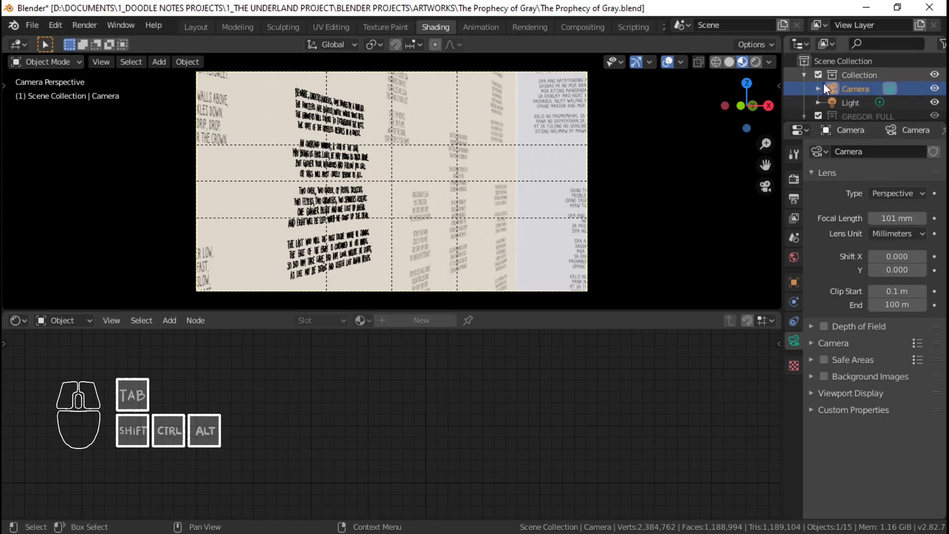
Enlarge the outliner, show the GREGOR_FULL collection in the viewport, and disable the CARVE collection in viewports and renders.
{"action": "left_click_drag", "start_coordinate": [878, 124], "coordinate": [860, 255]}
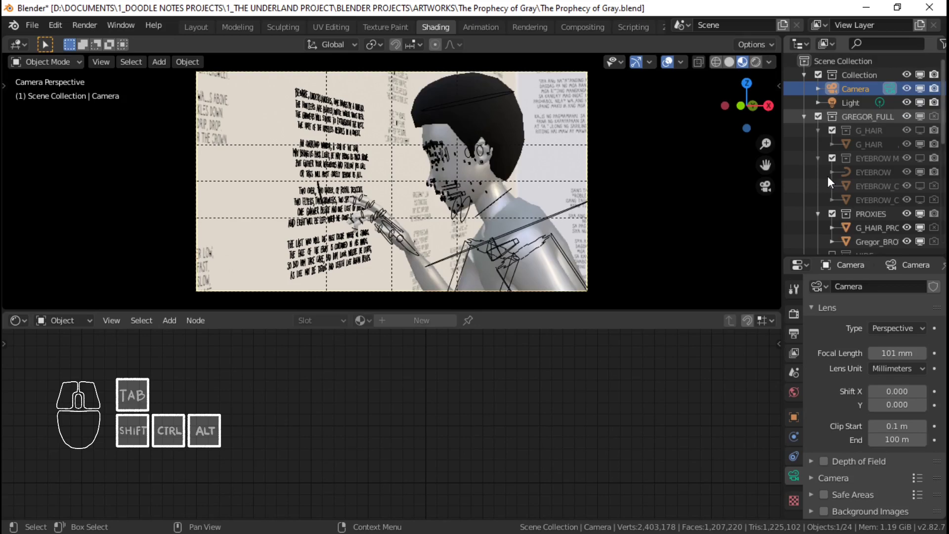
{"action": "left_click", "coordinate": [804, 116]}
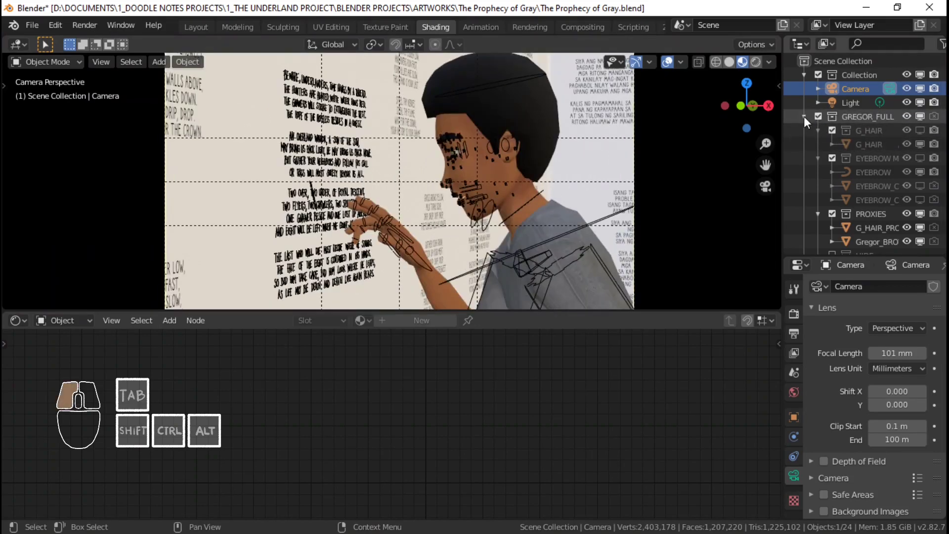
{"action": "left_click", "coordinate": [804, 172]}
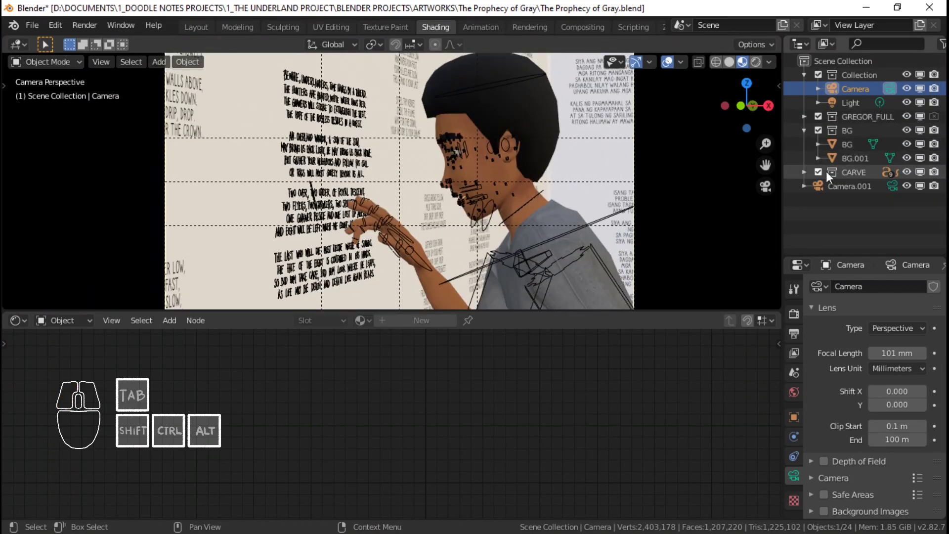
{"action": "left_click", "coordinate": [920, 172]}
{"action": "left_click", "coordinate": [934, 172]}
{"action": "scroll", "coordinate": [402, 184], "scroll_direction": "up", "scroll_amount": 5}
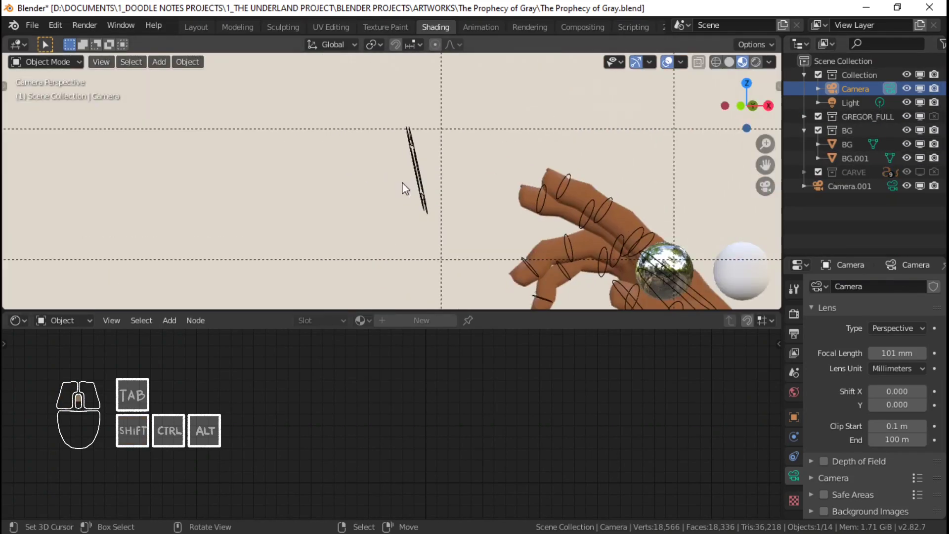
Select the BG wall object in the camera view and save the file.
{"action": "right_click", "coordinate": [420, 178]}
{"action": "scroll", "coordinate": [532, 170], "scroll_direction": "down", "scroll_amount": 6}
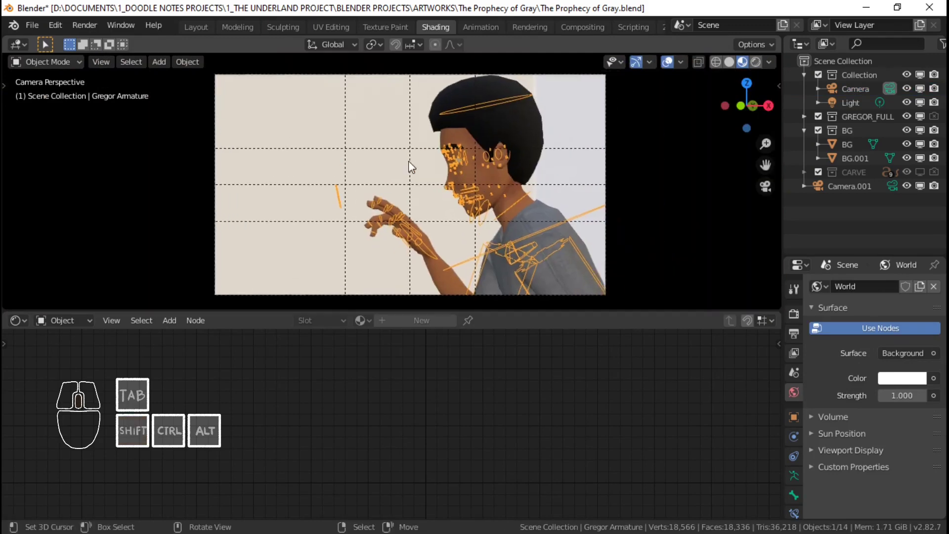
{"action": "right_click", "coordinate": [408, 161]}
{"action": "key", "text": "ctrl+s"}
{"action": "scroll", "coordinate": [509, 367], "scroll_direction": "up", "scroll_amount": 1}
{"action": "middle_click_drag", "start_coordinate": [356, 375], "coordinate": [372, 427]}
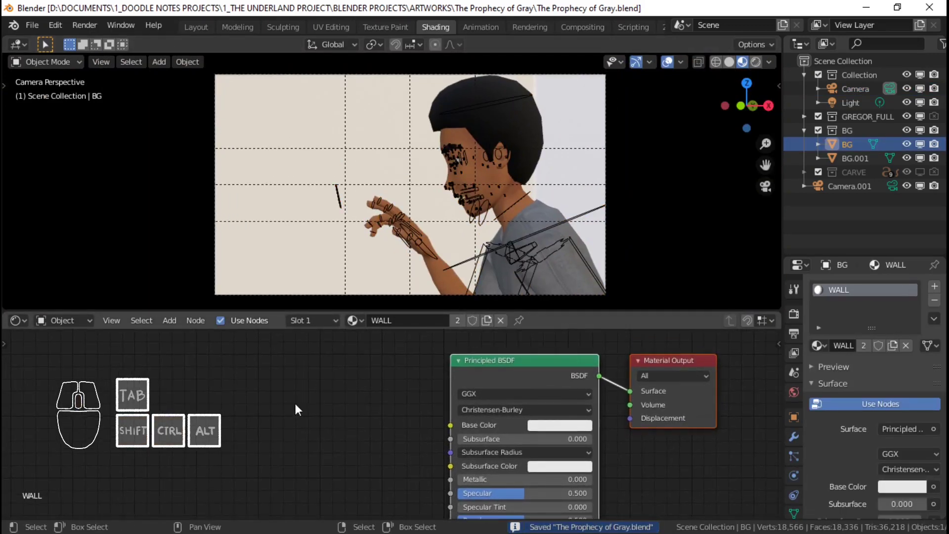
Add a ColorRamp node to the WALL material and link its Color to the Principled BSDF's Base Color.
{"action": "key", "text": "shift+a"}
{"action": "mouse_move", "coordinate": [275, 447]}
{"action": "mouse_move", "coordinate": [193, 470]}
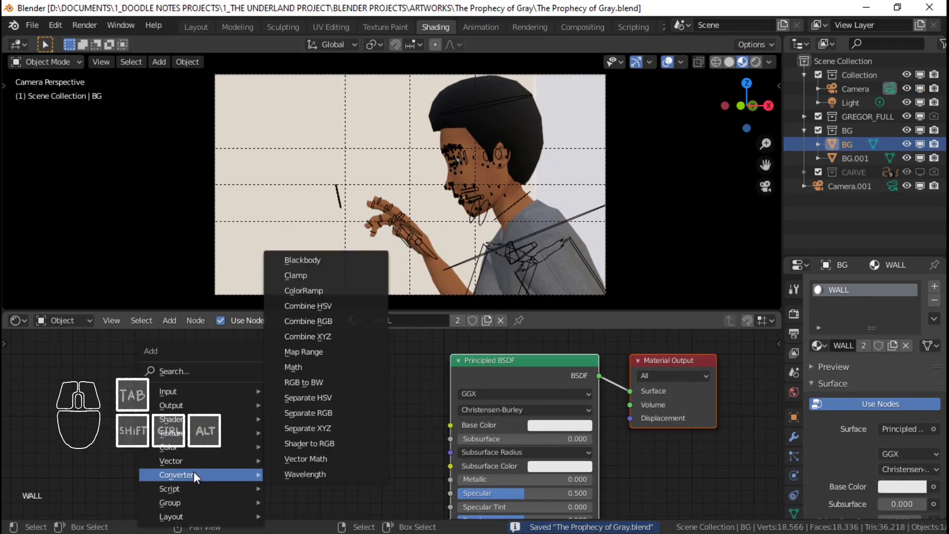
{"action": "left_click", "coordinate": [297, 303]}
{"action": "left_click", "coordinate": [432, 377]}
{"action": "left_click_drag", "start_coordinate": [414, 375], "coordinate": [450, 425]}
{"action": "middle_click_drag", "start_coordinate": [361, 408], "coordinate": [447, 401]}
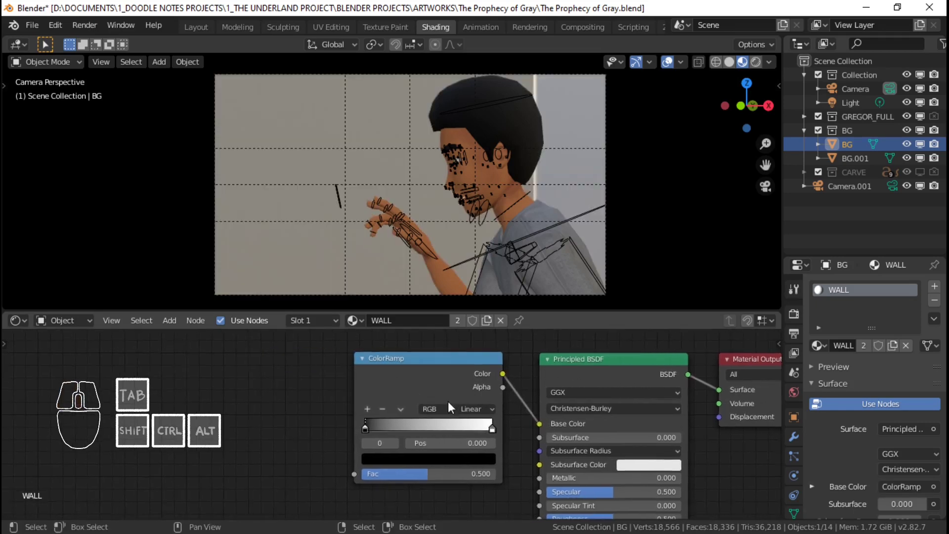
Add a Texture Coordinate node before the ColorRamp in the WALL material.
{"action": "key", "text": "shift+a"}
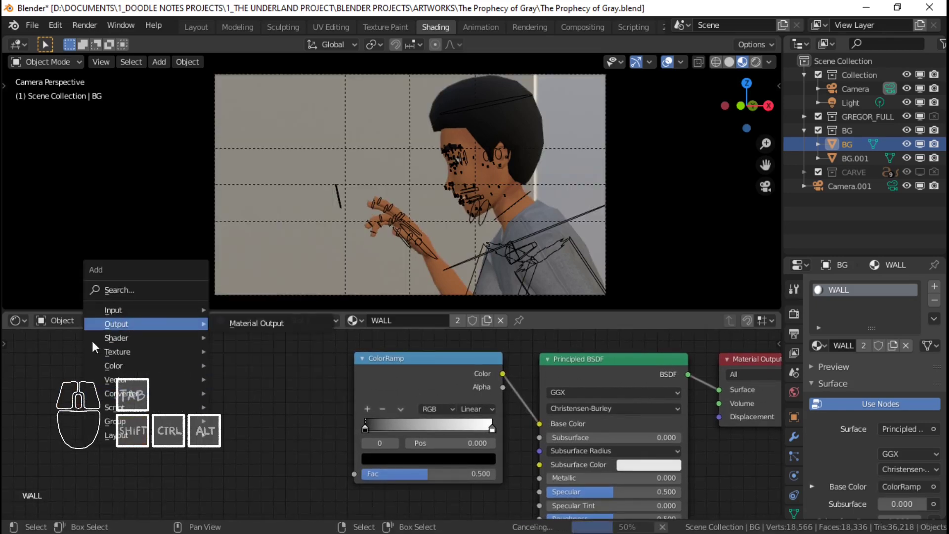
{"action": "mouse_move", "coordinate": [132, 311]}
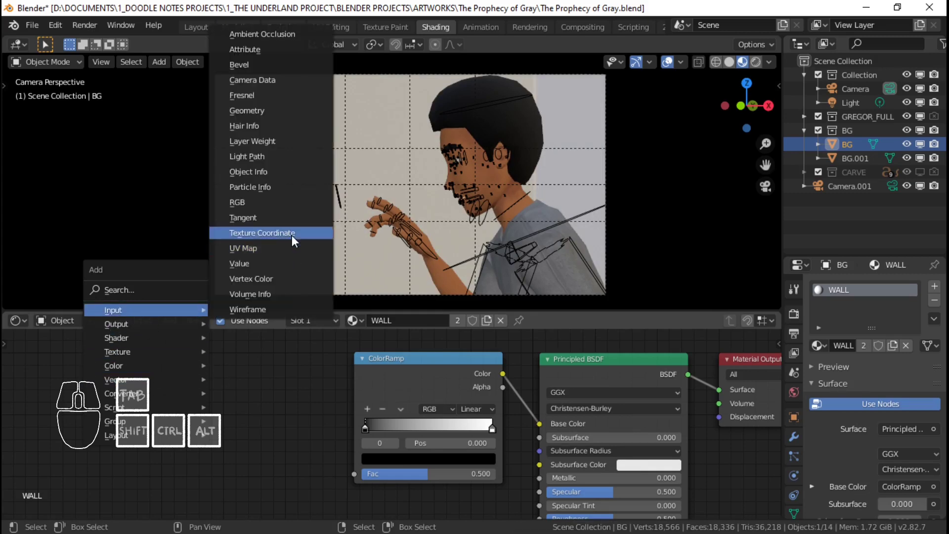
{"action": "left_click", "coordinate": [262, 233]}
{"action": "left_click", "coordinate": [241, 409]}
{"action": "middle_click_drag", "start_coordinate": [240, 409], "coordinate": [250, 397]}
Add a Noise Texture node, link Generated coordinates to its Vector, and link its Fac output to the ColorRamp's Fac.
{"action": "key", "text": "shift+a"}
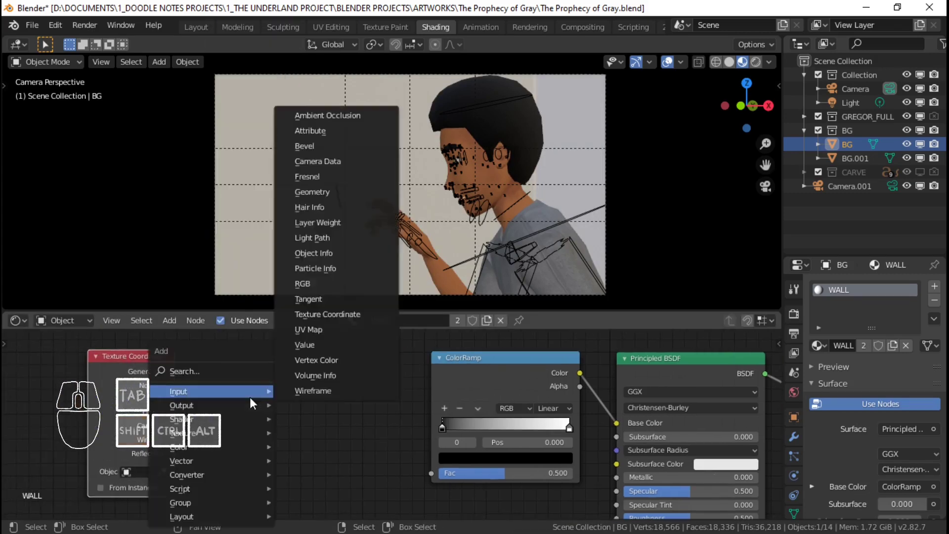
{"action": "mouse_move", "coordinate": [187, 434]}
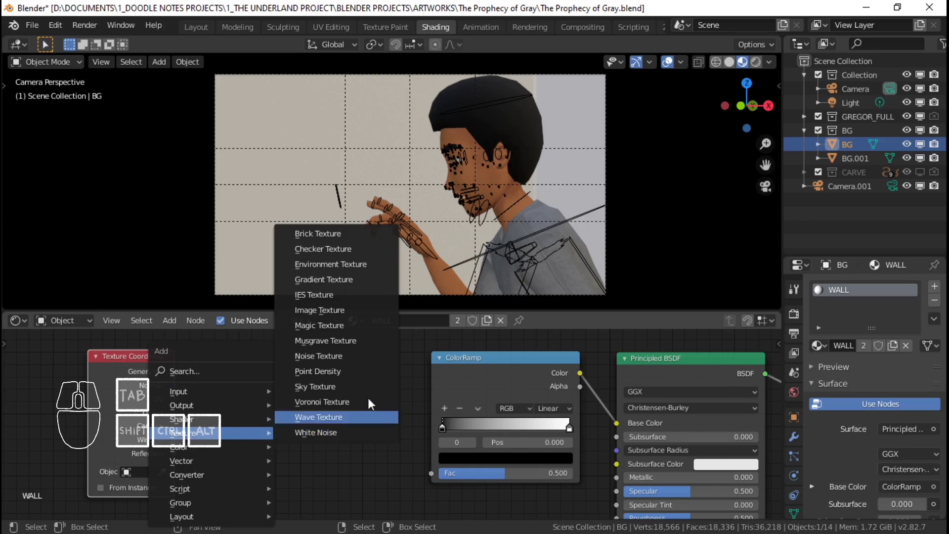
{"action": "left_click", "coordinate": [341, 356]}
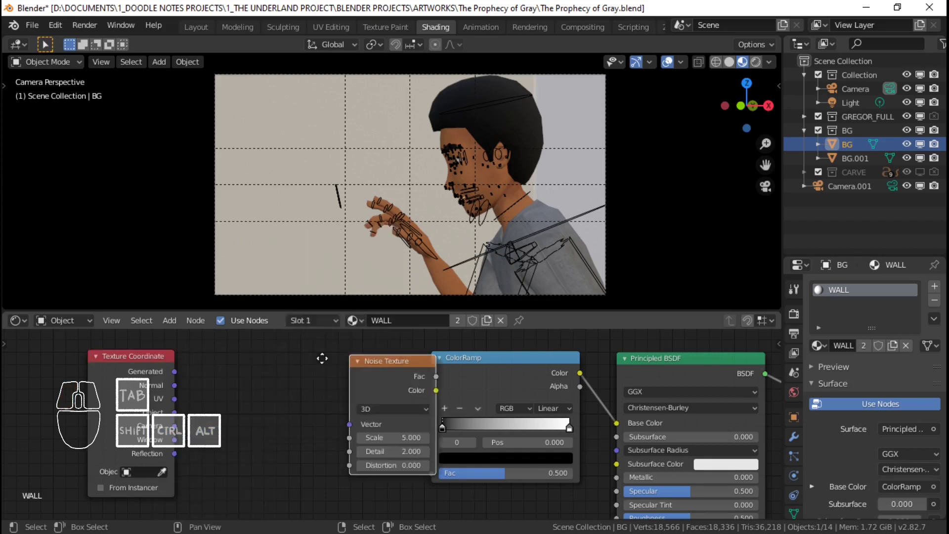
{"action": "left_click", "coordinate": [174, 368]}
{"action": "left_click_drag", "start_coordinate": [174, 371], "coordinate": [251, 417]}
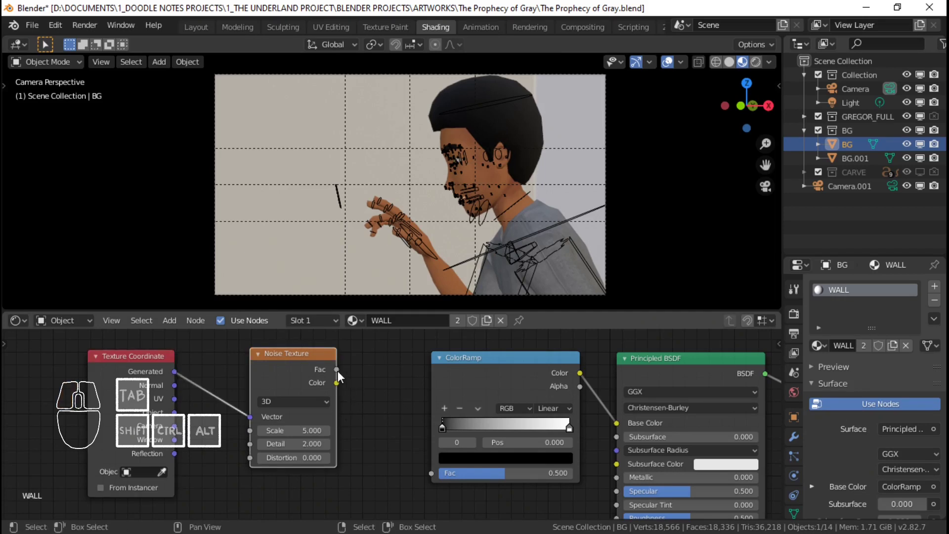
{"action": "left_click_drag", "start_coordinate": [337, 371], "coordinate": [464, 482]}
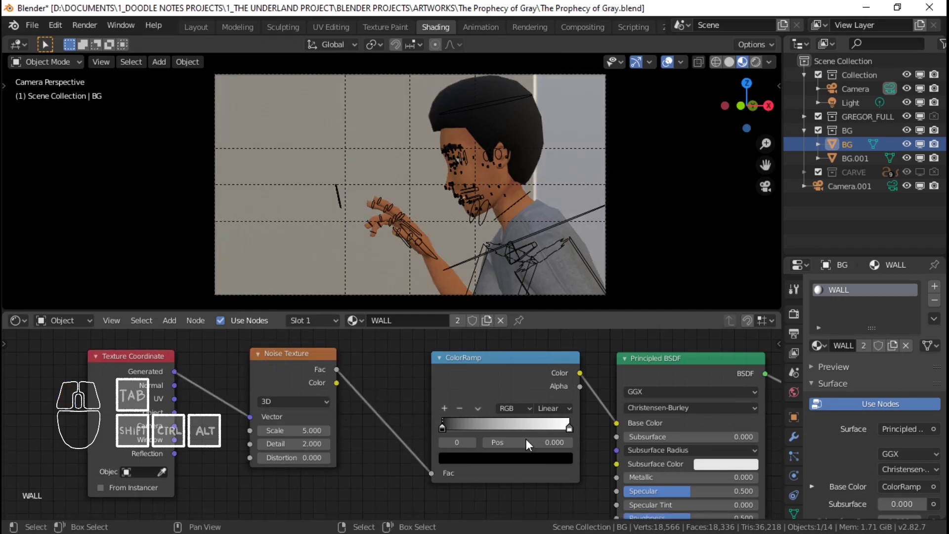
Color the ColorRamp's end stop light orange and its start stop dark reddish brown.
{"action": "scroll", "coordinate": [541, 426], "scroll_direction": "up", "scroll_amount": 3}
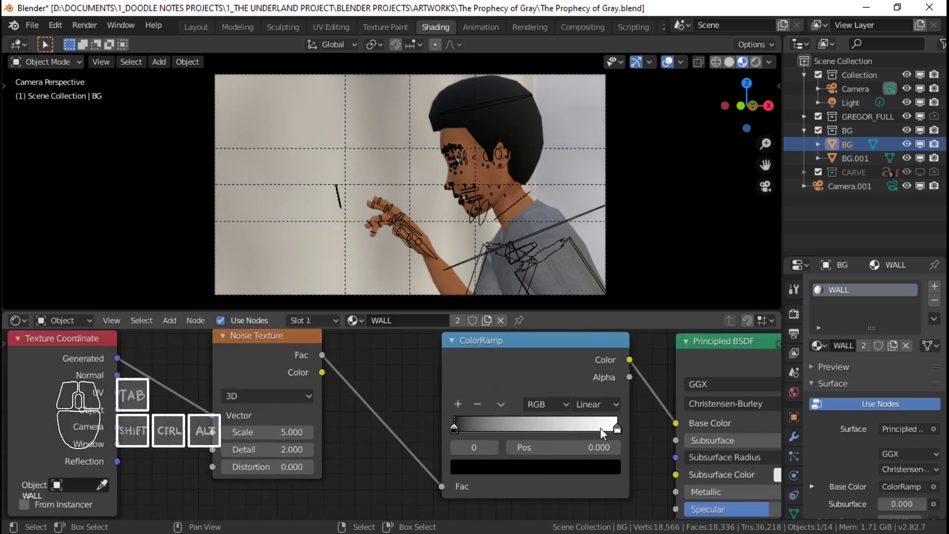
{"action": "left_click", "coordinate": [619, 428]}
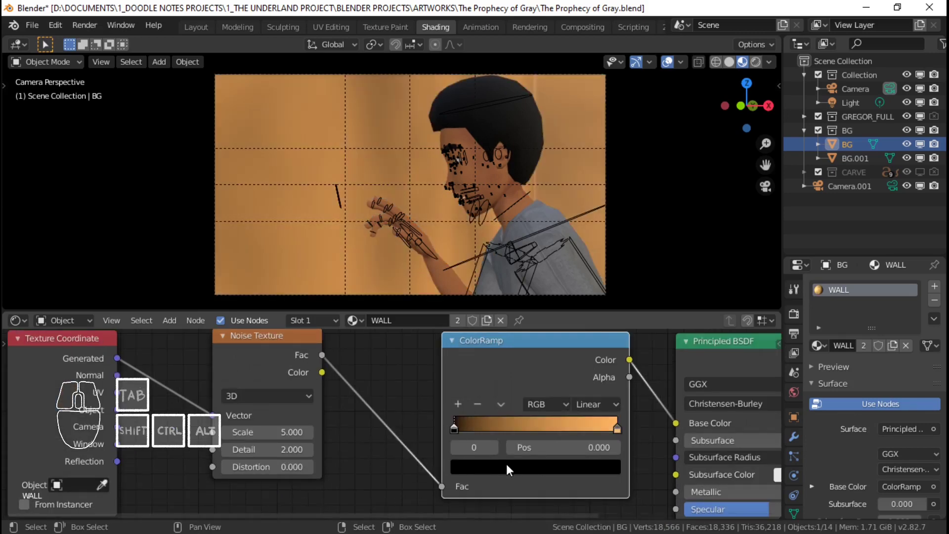
{"action": "left_click", "coordinate": [506, 464]}
{"action": "left_click_drag", "start_coordinate": [585, 348], "coordinate": [586, 332]}
{"action": "left_click_drag", "start_coordinate": [516, 320], "coordinate": [498, 343]}
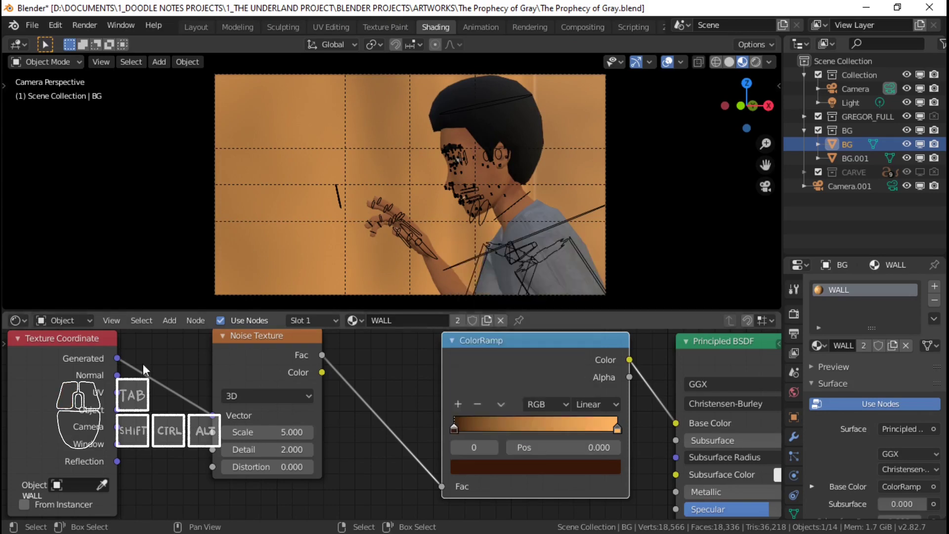
Set the Noise Texture's Scale to 45.
{"action": "scroll", "coordinate": [235, 401], "scroll_direction": "up", "scroll_amount": 3}
{"action": "middle_click_drag", "start_coordinate": [236, 401], "coordinate": [293, 383]}
{"action": "left_click_drag", "start_coordinate": [285, 413], "coordinate": [445, 413]}
{"action": "left_click", "coordinate": [309, 417]}
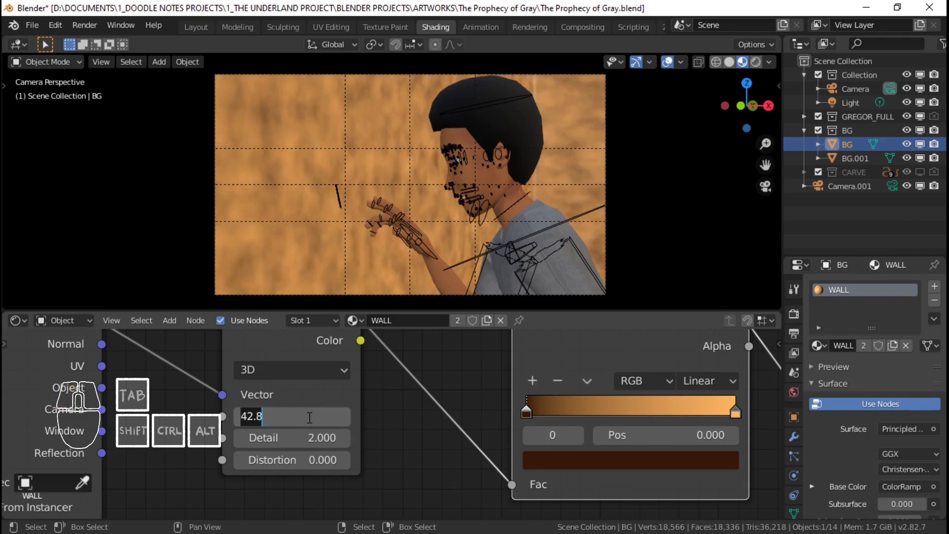
{"action": "type", "text": "45"}
{"action": "key", "text": "Return"}
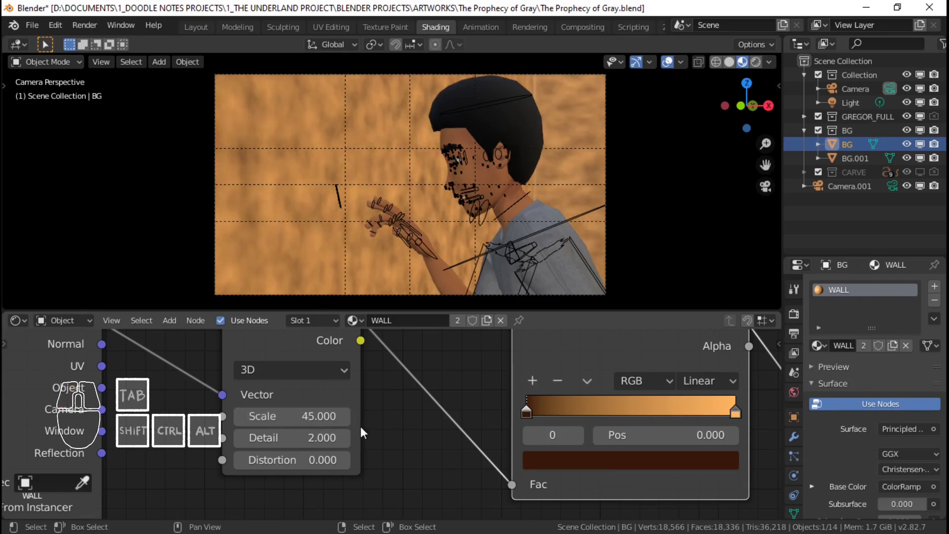
Try a negative Distortion of about -17.4 on the Noise Texture, and reset it to 0.
{"action": "left_click_drag", "start_coordinate": [296, 459], "coordinate": [272, 459]}
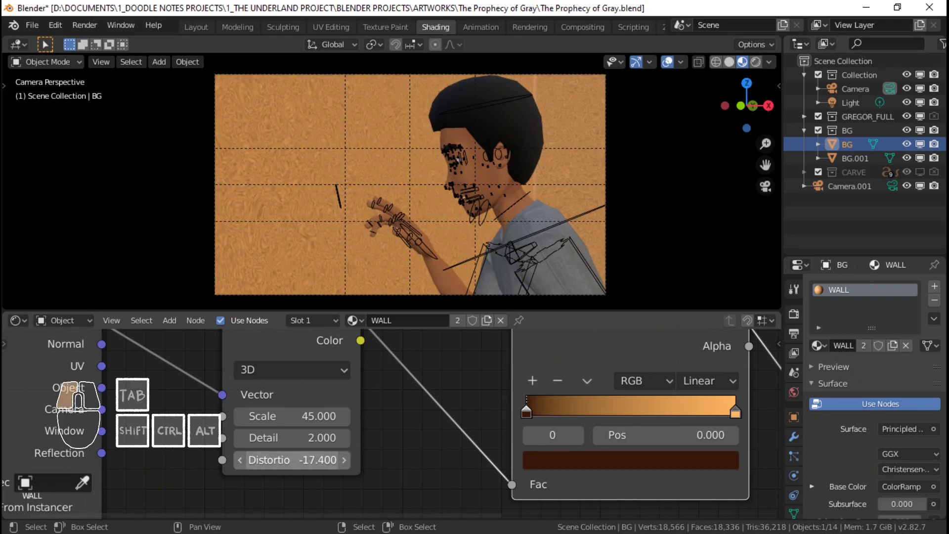
{"action": "left_click", "coordinate": [321, 456]}
{"action": "type", "text": "0"}
{"action": "key", "text": "Return"}
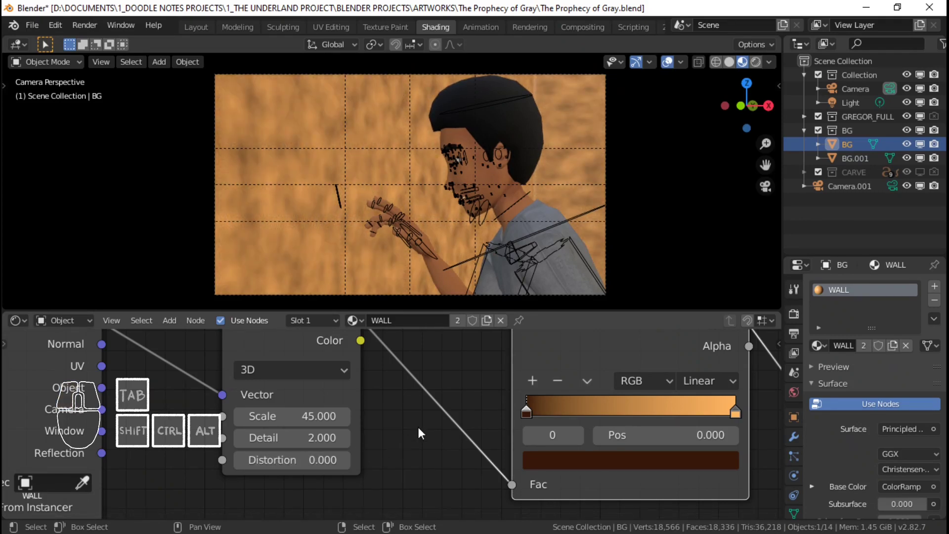
Set the Noise Texture's Distortion to 5 and check the pattern on the wall up close.
{"action": "left_click_drag", "start_coordinate": [314, 459], "coordinate": [329, 459]}
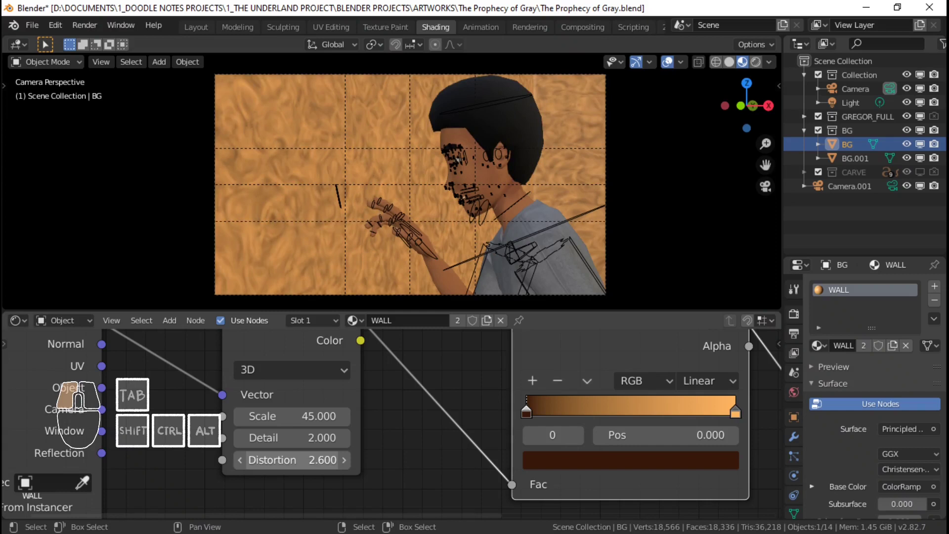
{"action": "left_click", "coordinate": [314, 459]}
{"action": "type", "text": "3.25"}
{"action": "key", "text": "Return"}
{"action": "scroll", "coordinate": [313, 244], "scroll_direction": "up", "scroll_amount": 3}
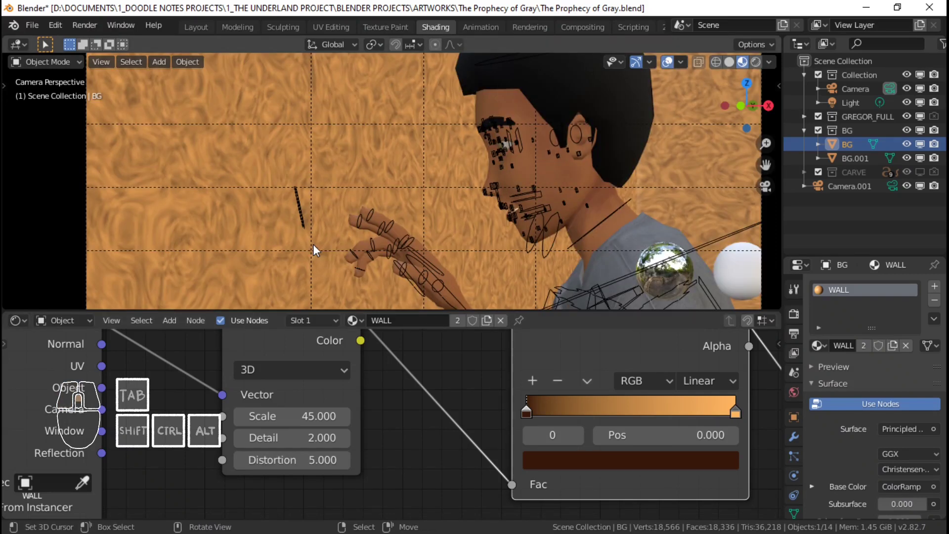
Reduce the Noise Texture's Scale to 35.
{"action": "left_click_drag", "start_coordinate": [297, 416], "coordinate": [245, 416]}
{"action": "left_click", "coordinate": [305, 419]}
{"action": "type", "text": "35"}
{"action": "key", "text": "Return"}
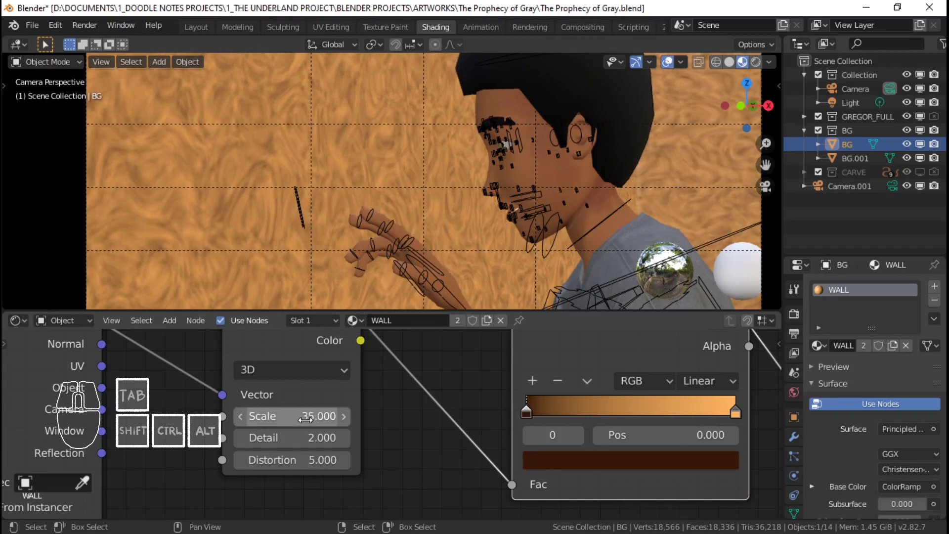
Insert a MixRGB node into the link between the Noise Texture and the ColorRamp.
{"action": "scroll", "coordinate": [306, 415], "scroll_direction": "down", "scroll_amount": 7}
{"action": "left_click_drag", "start_coordinate": [332, 360], "coordinate": [281, 357]}
{"action": "key", "text": "shift+a"}
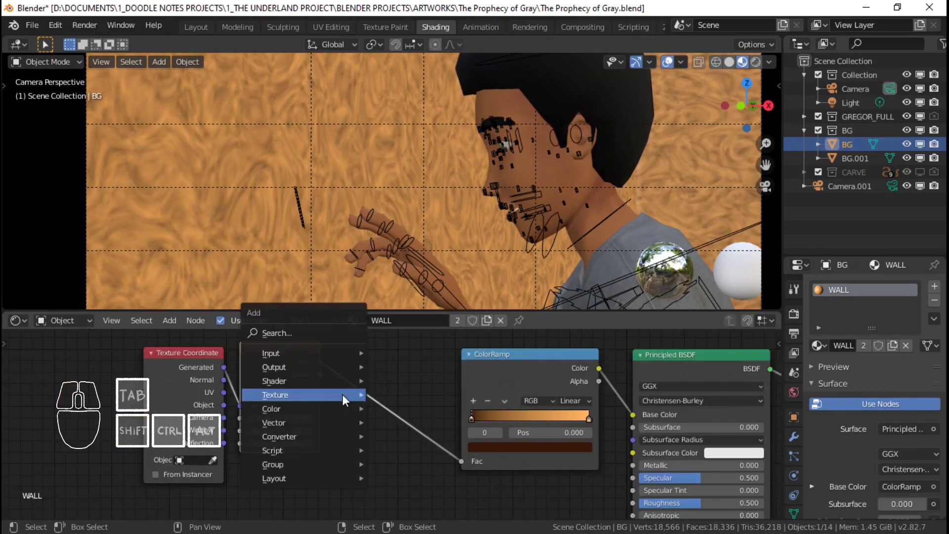
{"action": "mouse_move", "coordinate": [343, 396]}
{"action": "mouse_move", "coordinate": [310, 407]}
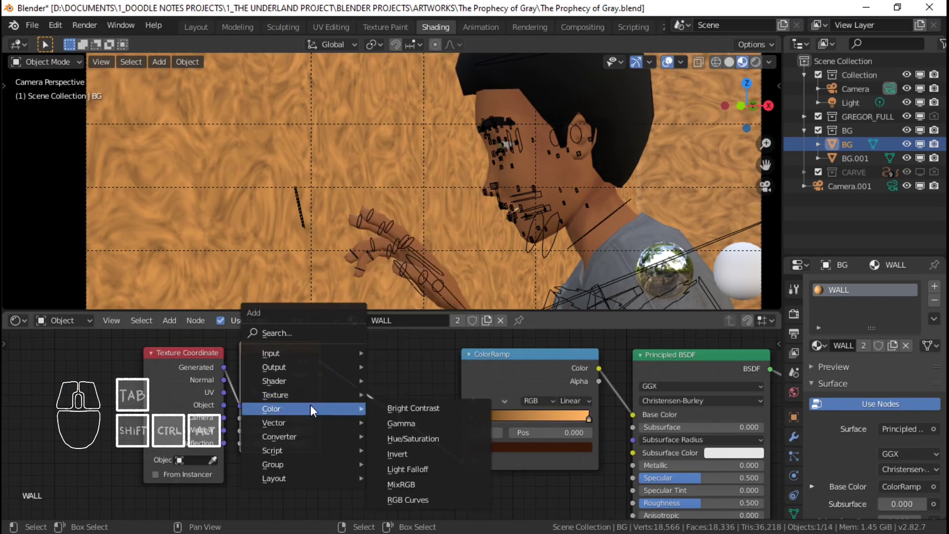
{"action": "left_click", "coordinate": [411, 483]}
{"action": "left_click", "coordinate": [380, 387]}
{"action": "middle_click_drag", "start_coordinate": [342, 444], "coordinate": [426, 425]}
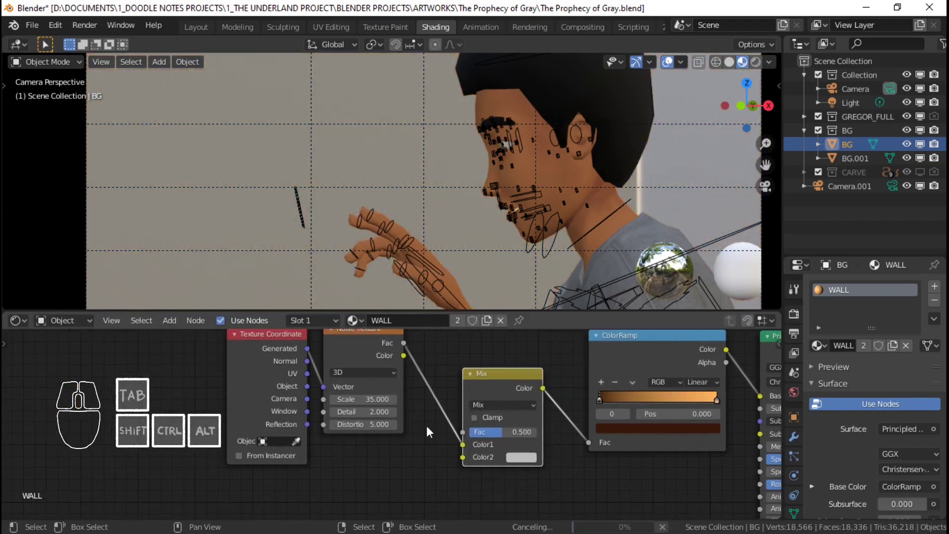
Set the MixRGB node's blending mode to Multiply and enable Clamp.
{"action": "left_click", "coordinate": [491, 406]}
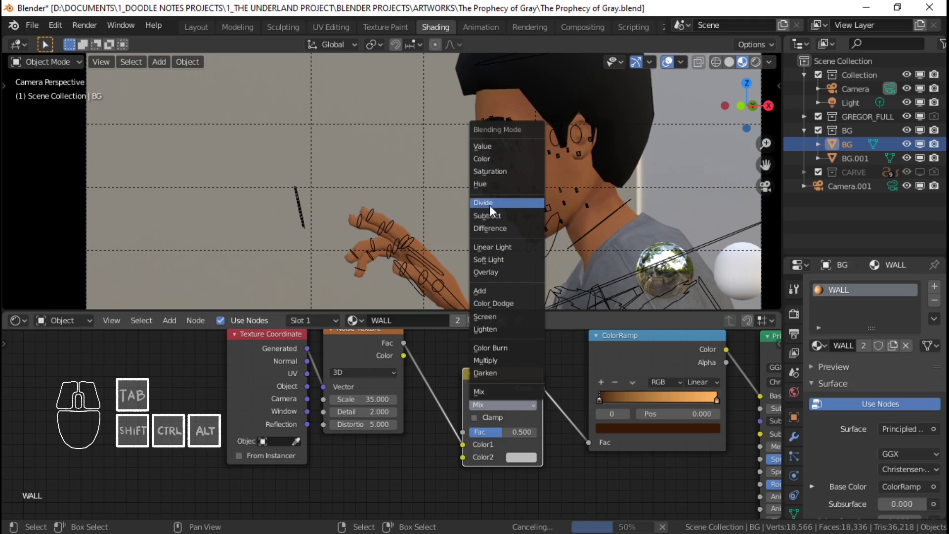
{"action": "left_click", "coordinate": [493, 364]}
{"action": "left_click", "coordinate": [472, 418]}
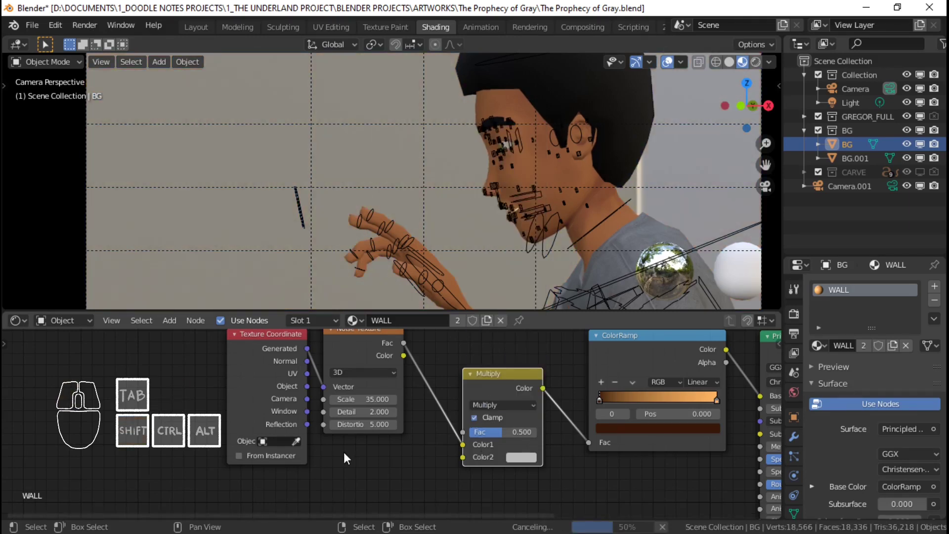
Add a Voronoi Texture node, and link the Noise Texture's Color to Multiply's Color1 and the Voronoi's Color to Color2.
{"action": "key", "text": "shift+a"}
{"action": "mouse_move", "coordinate": [343, 452]}
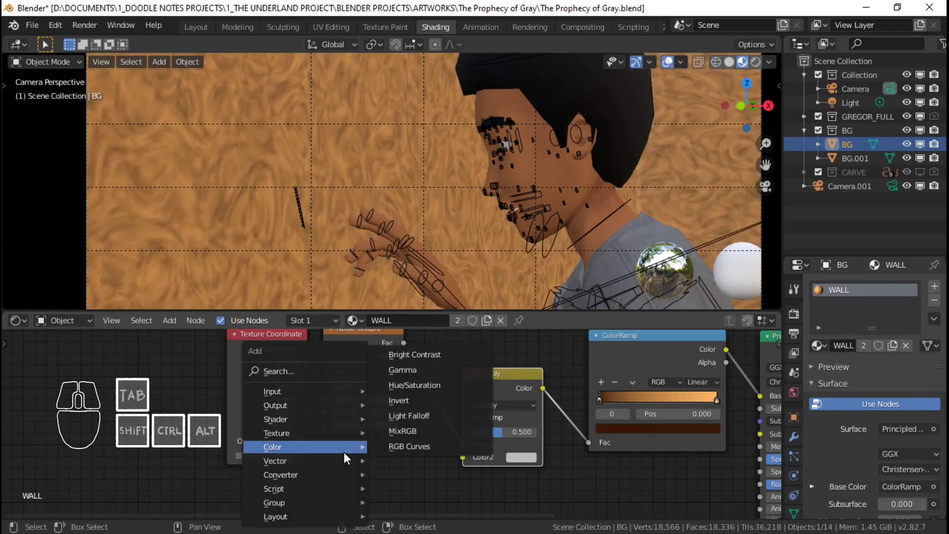
{"action": "left_click", "coordinate": [420, 401]}
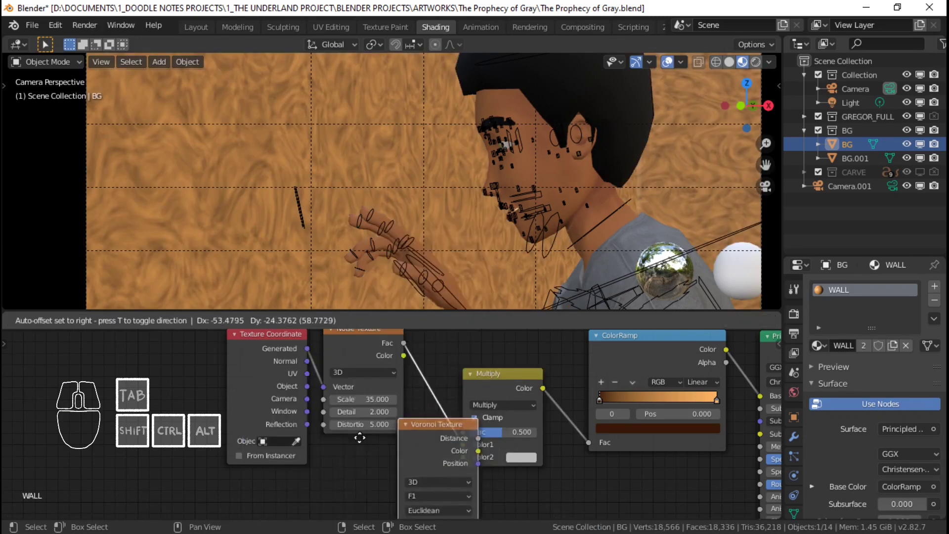
{"action": "left_click", "coordinate": [403, 465]}
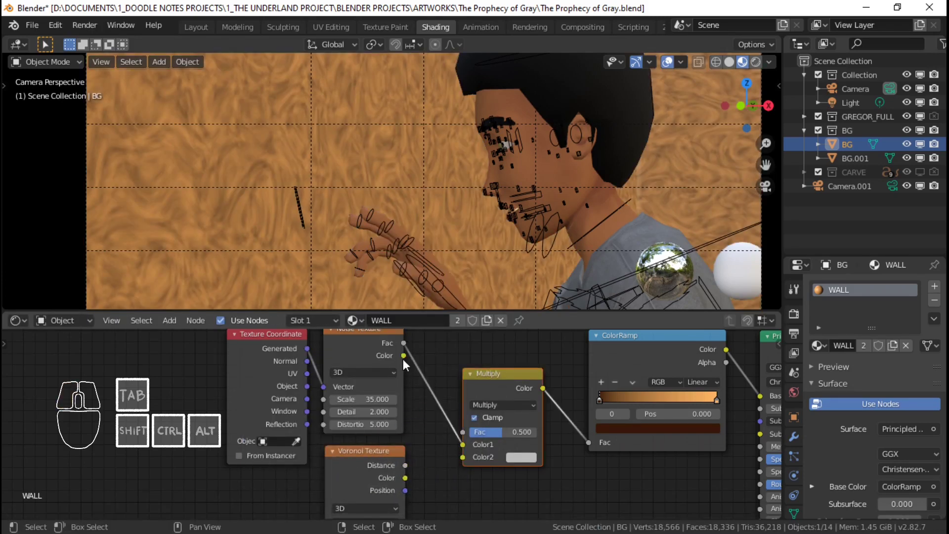
{"action": "left_click_drag", "start_coordinate": [404, 355], "coordinate": [464, 445]}
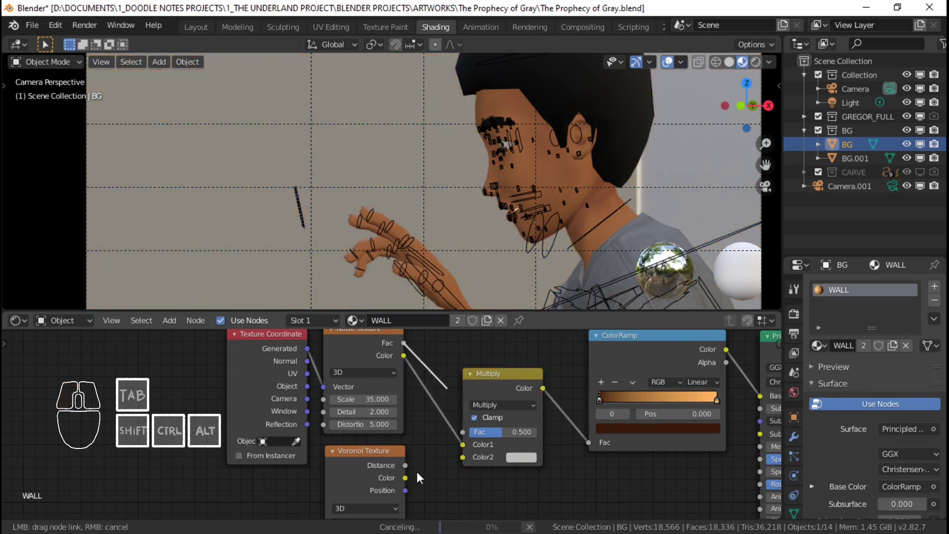
{"action": "left_click_drag", "start_coordinate": [405, 478], "coordinate": [461, 459]}
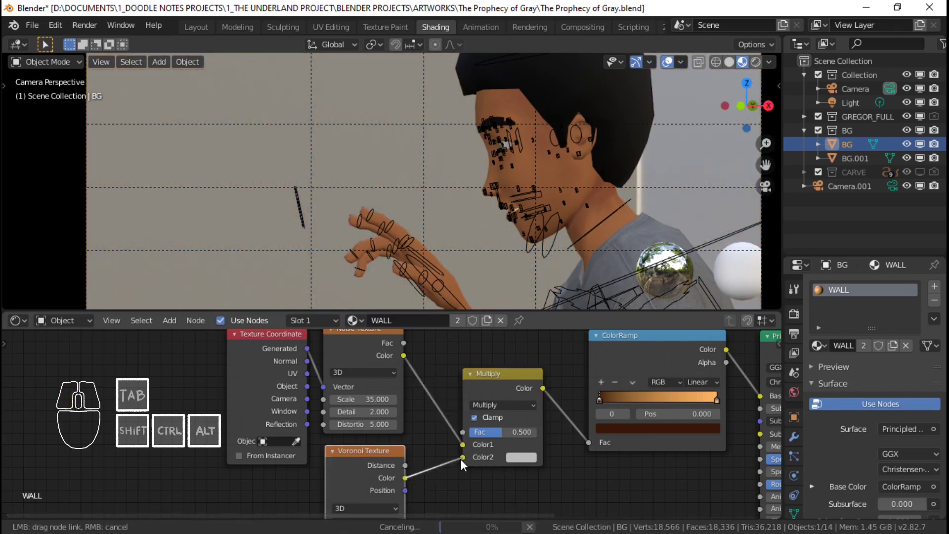
{"action": "left_click_drag", "start_coordinate": [442, 420], "coordinate": [441, 420]}
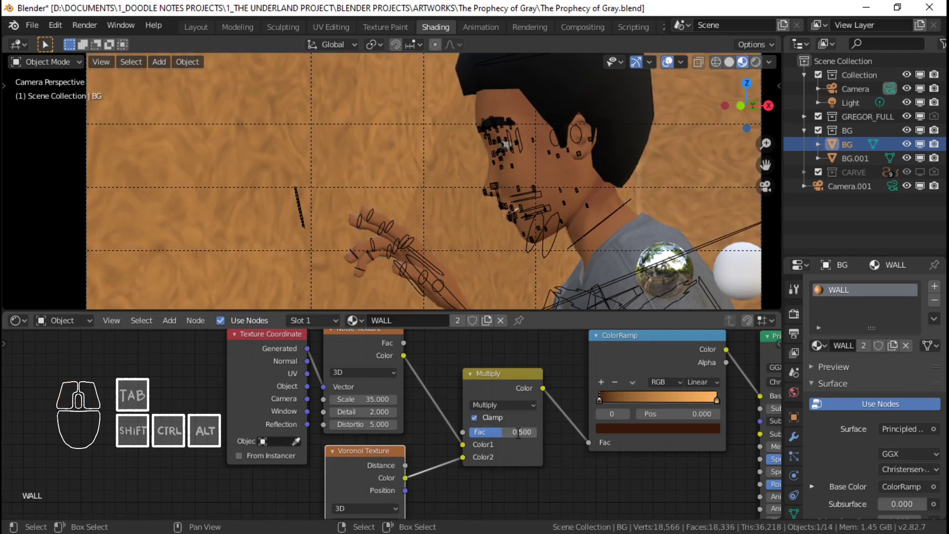
Link the Texture Coordinate node's Generated output to the Voronoi Texture's Vector input.
{"action": "scroll", "coordinate": [422, 476], "scroll_direction": "up", "scroll_amount": 2}
{"action": "scroll", "coordinate": [447, 205], "scroll_direction": "down", "scroll_amount": 5}
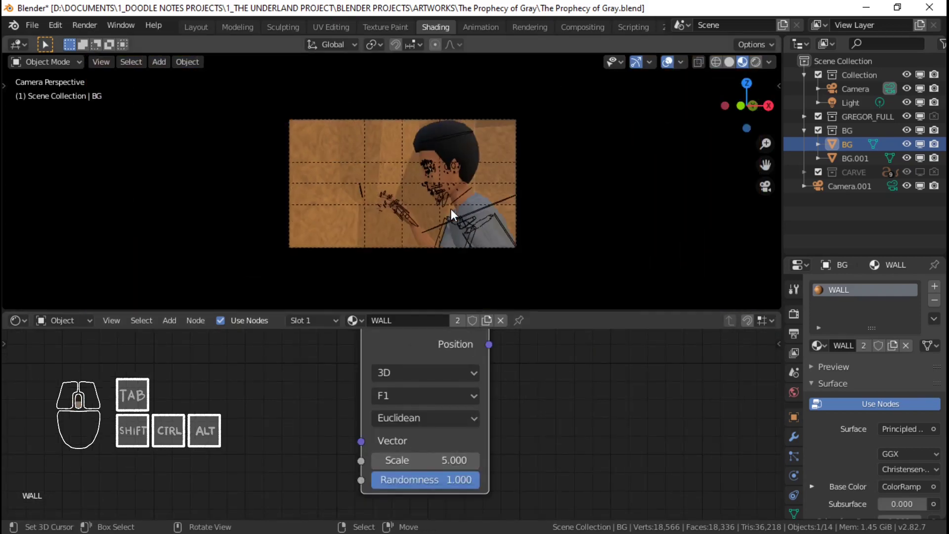
{"action": "scroll", "coordinate": [450, 209], "scroll_direction": "up", "scroll_amount": 3}
{"action": "scroll", "coordinate": [420, 419], "scroll_direction": "down", "scroll_amount": 3}
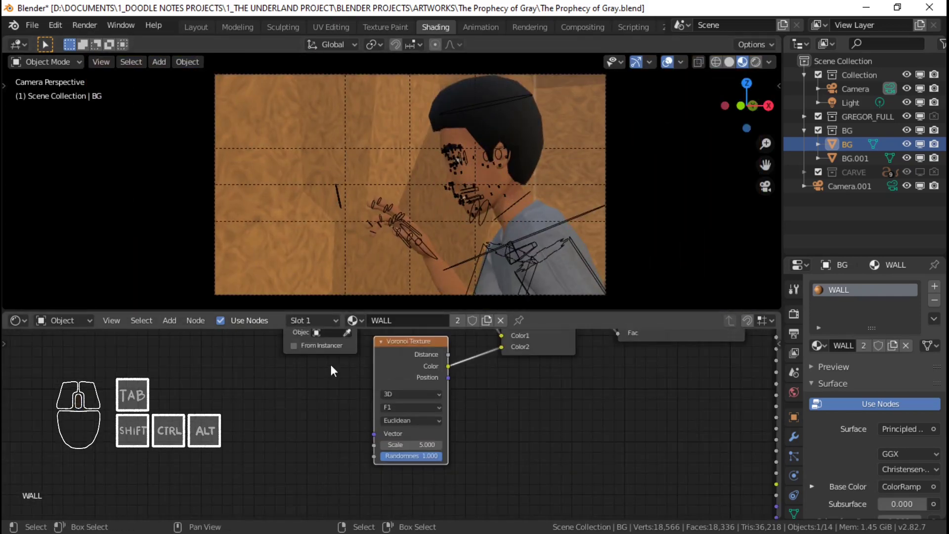
{"action": "scroll", "coordinate": [330, 370], "scroll_direction": "down", "scroll_amount": 2}
{"action": "left_click_drag", "start_coordinate": [352, 410], "coordinate": [393, 502]}
{"action": "scroll", "coordinate": [393, 502], "scroll_direction": "up", "scroll_amount": 4}
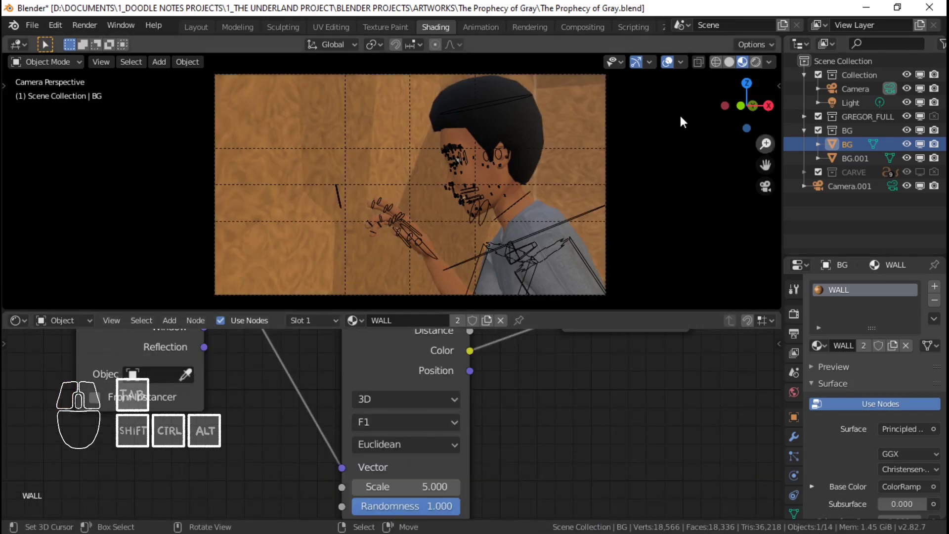
Hide the viewport overlays and set the Voronoi Texture's Scale to 82.5.
{"action": "left_click", "coordinate": [667, 61]}
{"action": "scroll", "coordinate": [413, 475], "scroll_direction": "up", "scroll_amount": 2}
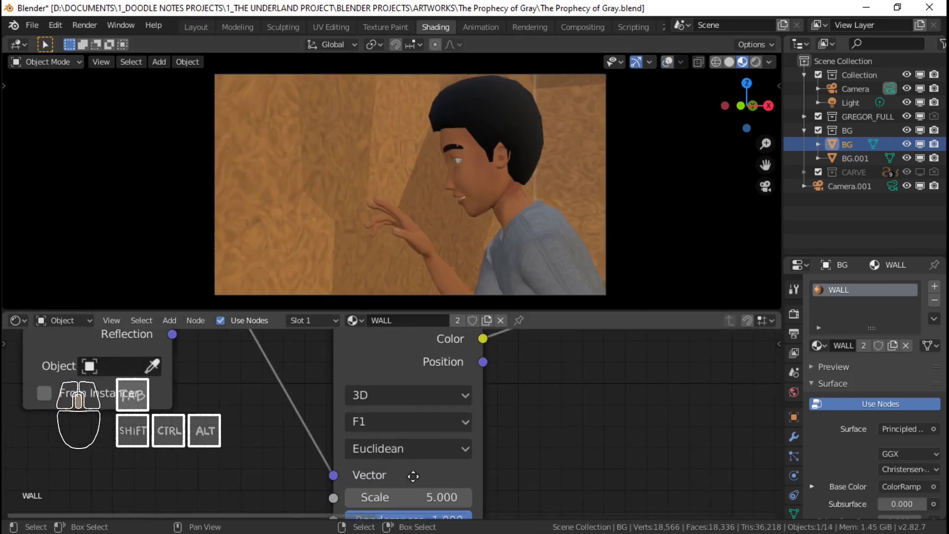
{"action": "middle_click_drag", "start_coordinate": [412, 475], "coordinate": [410, 413]}
{"action": "scroll", "coordinate": [410, 445], "scroll_direction": "up", "scroll_amount": 1}
{"action": "left_click_drag", "start_coordinate": [410, 433], "coordinate": [664, 433]}
{"action": "scroll", "coordinate": [429, 356], "scroll_direction": "down", "scroll_amount": 1}
{"action": "middle_click_drag", "start_coordinate": [430, 355], "coordinate": [421, 438]}
Change the Voronoi Texture's feature output to Smooth F1, keeping its dimensions at 3D.
{"action": "left_click", "coordinate": [420, 378]}
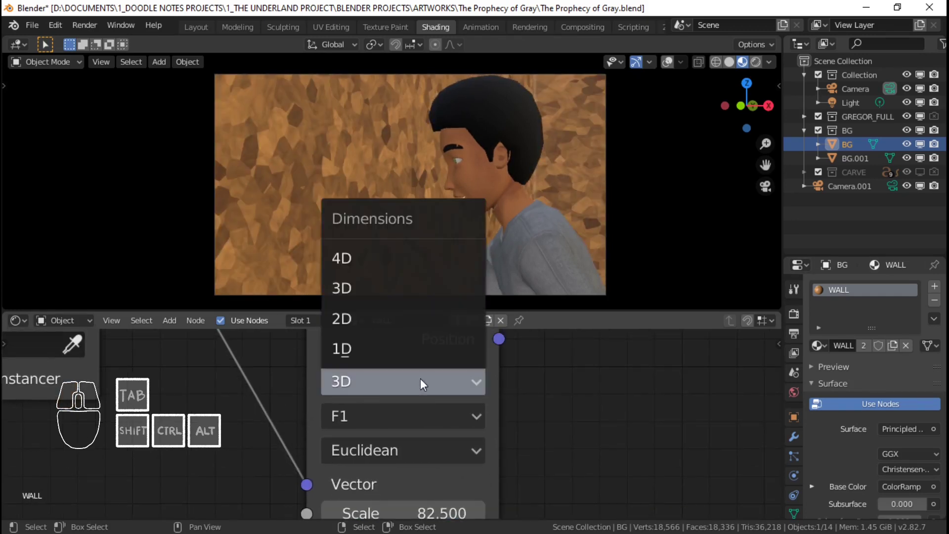
{"action": "left_click", "coordinate": [420, 381]}
{"action": "left_click", "coordinate": [414, 415]}
{"action": "left_click", "coordinate": [414, 352]}
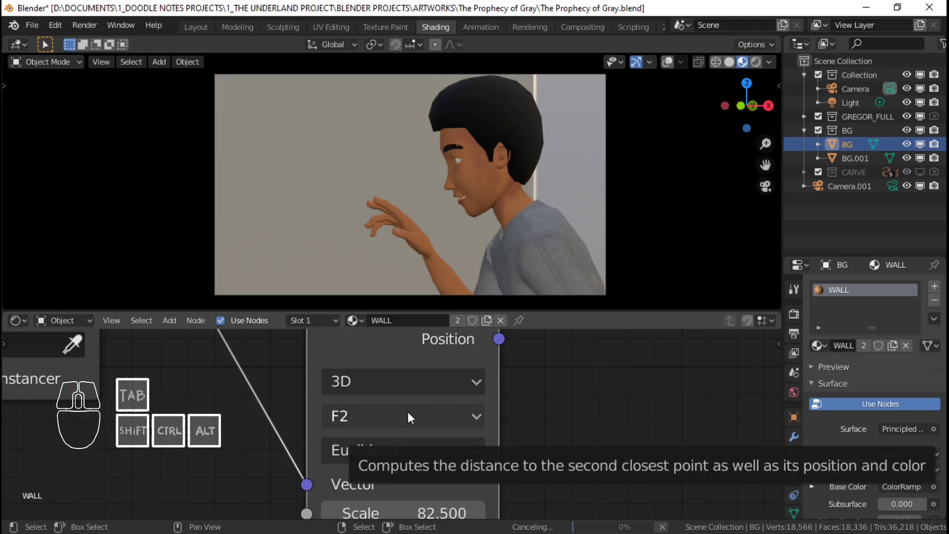
{"action": "left_click", "coordinate": [407, 413]}
{"action": "left_click", "coordinate": [425, 331]}
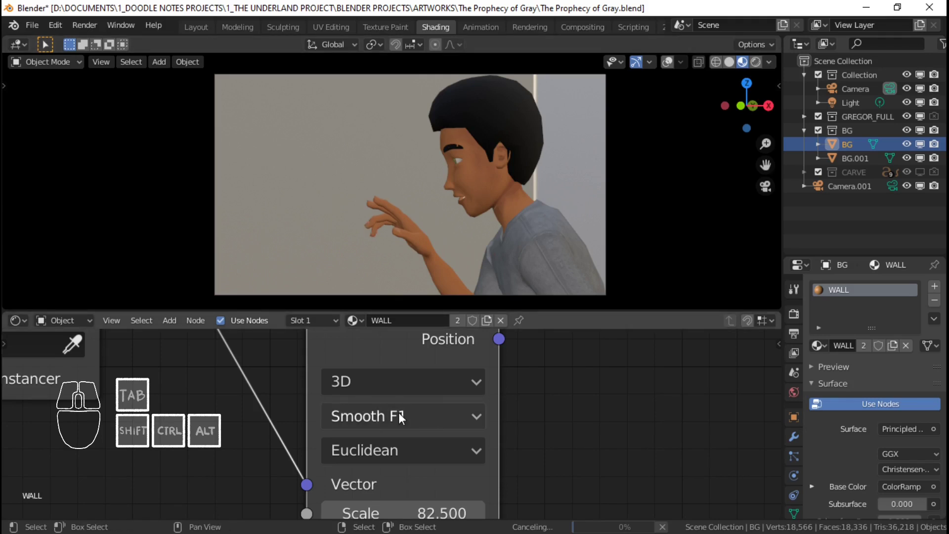
{"action": "scroll", "coordinate": [308, 145], "scroll_direction": "up", "scroll_amount": 3}
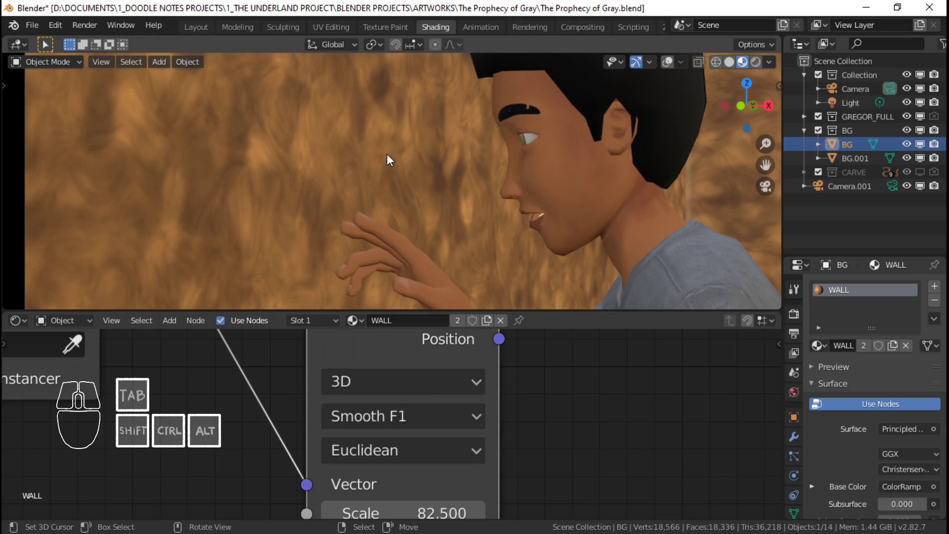
{"action": "scroll", "coordinate": [386, 153], "scroll_direction": "down", "scroll_amount": 4}
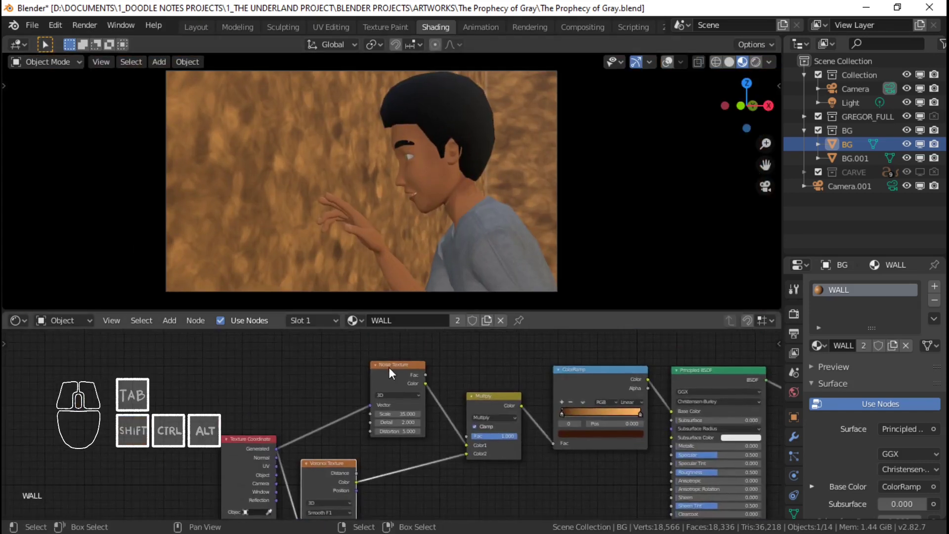
Move the Noise Texture, Multiply and ColorRamp nodes to tidy the WALL node layout and leave space between them.
{"action": "left_click_drag", "start_coordinate": [390, 367], "coordinate": [335, 370]}
{"action": "scroll", "coordinate": [544, 364], "scroll_direction": "up", "scroll_amount": 3}
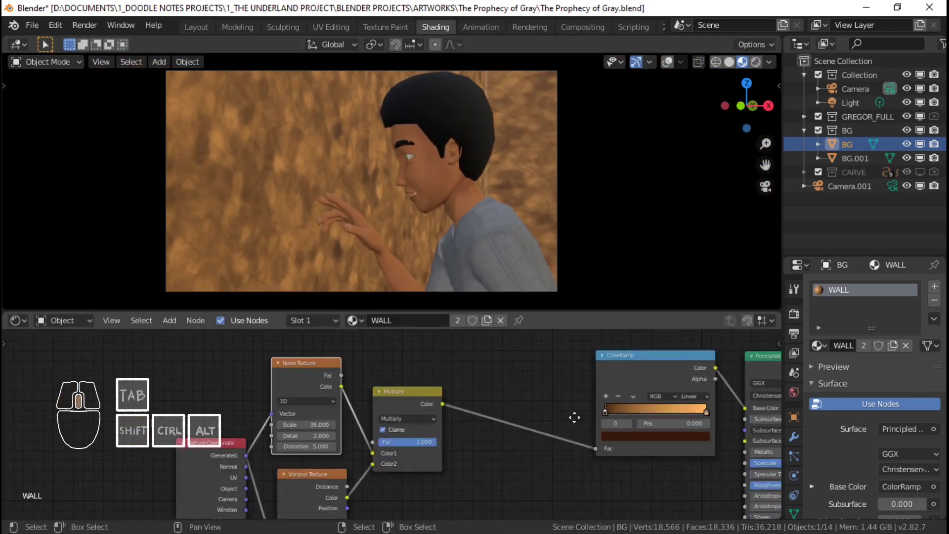
{"action": "left_click_drag", "start_coordinate": [524, 352], "coordinate": [441, 373]}
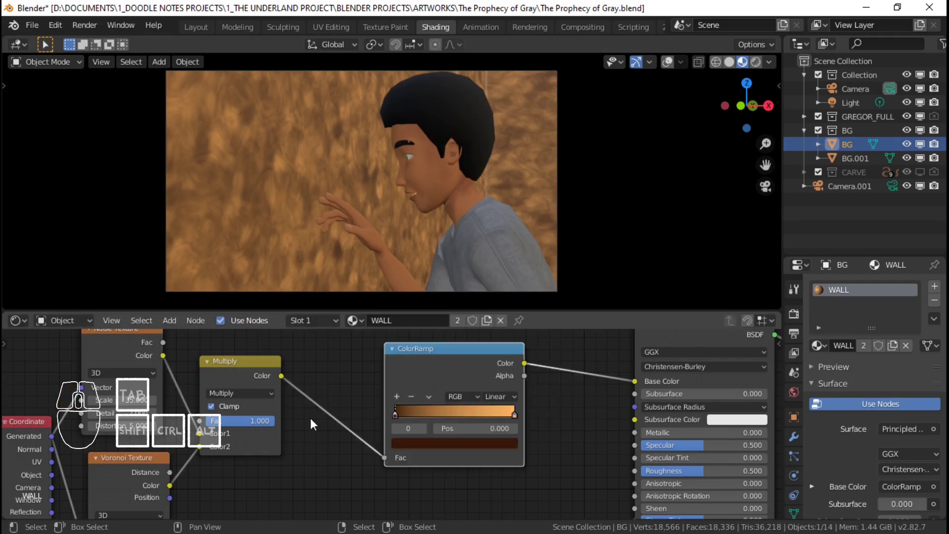
{"action": "left_click_drag", "start_coordinate": [263, 438], "coordinate": [260, 460]}
Add an Image Texture node with Prophecy_Wall 1.png below the Multiply node and save the file.
{"action": "middle_click_drag", "start_coordinate": [369, 453], "coordinate": [378, 398]}
{"action": "key", "text": "shift+a"}
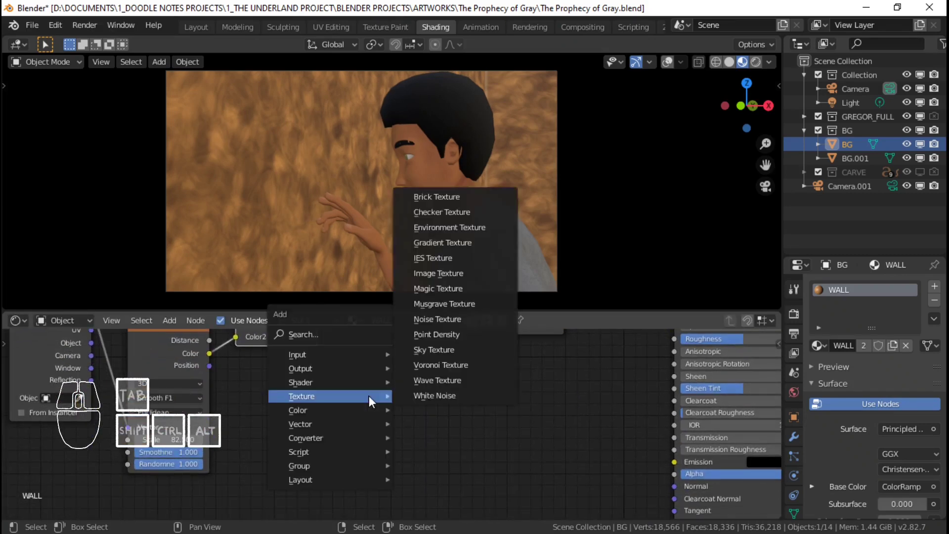
{"action": "mouse_move", "coordinate": [304, 396]}
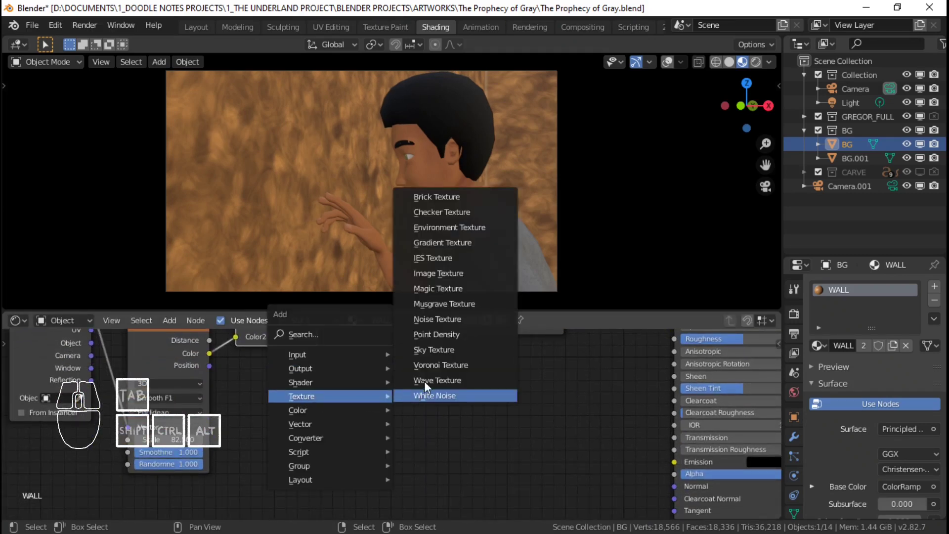
{"action": "left_click", "coordinate": [439, 273]}
{"action": "left_click", "coordinate": [391, 412]}
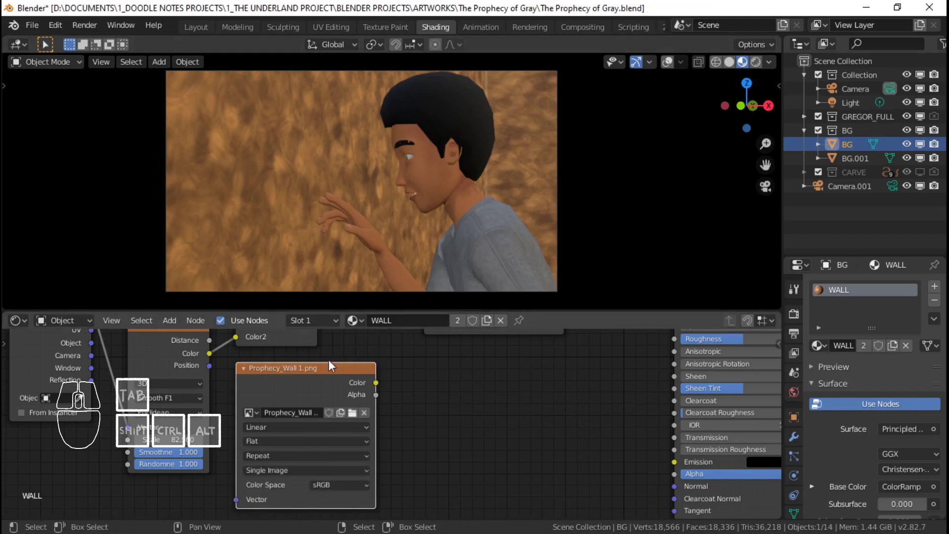
{"action": "left_click_drag", "start_coordinate": [331, 365], "coordinate": [314, 369]}
{"action": "key", "text": "ctrl+s"}
Add a Bump node between the Prophecy_Wall 1.png node and the Principled BSDF.
{"action": "middle_click_drag", "start_coordinate": [360, 396], "coordinate": [499, 379]}
{"action": "key", "text": "Home"}
{"action": "key", "text": "shift+a"}
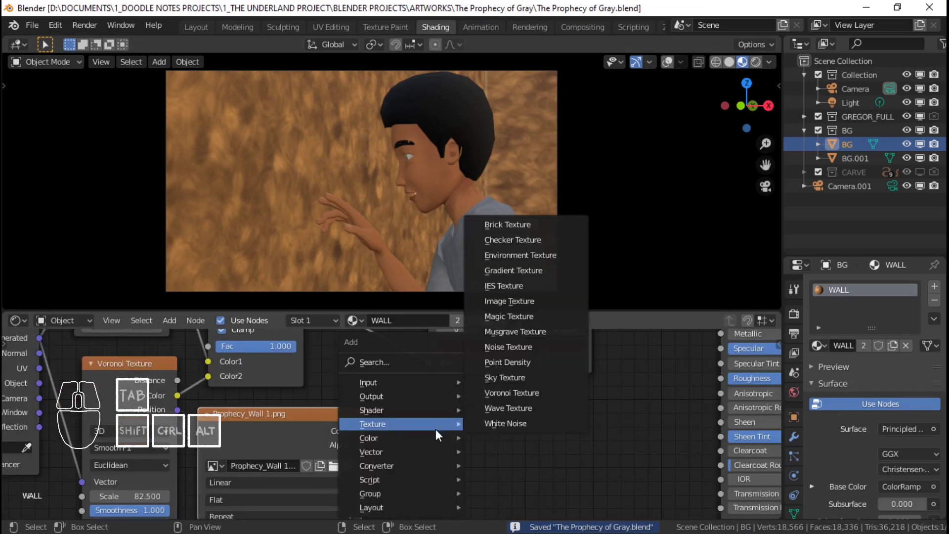
{"action": "mouse_move", "coordinate": [379, 465]}
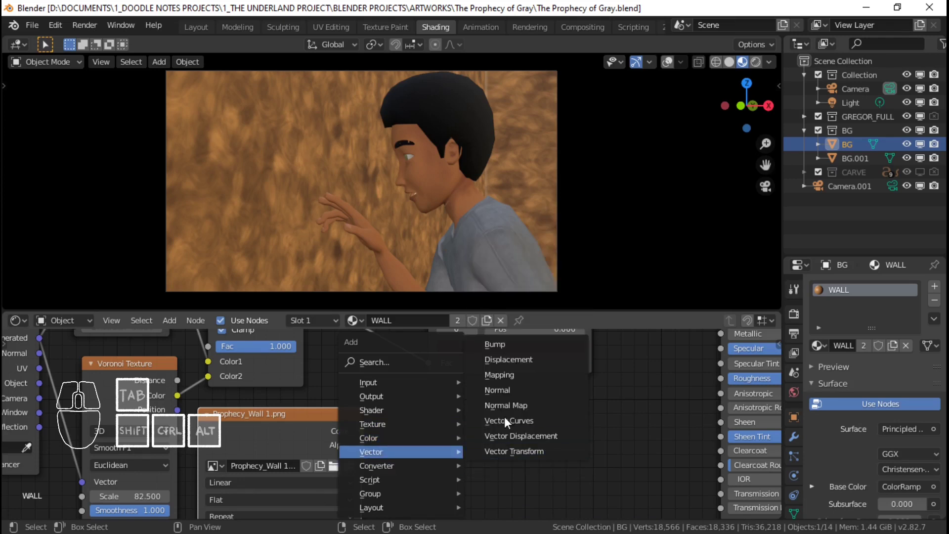
{"action": "left_click", "coordinate": [523, 343]}
{"action": "left_click", "coordinate": [460, 414]}
{"action": "middle_click_drag", "start_coordinate": [411, 456], "coordinate": [341, 383]}
Link the Prophecy_Wall 1.png Color to the Bump's Height, and the Bump's Normal to the Principled BSDF's Normal.
{"action": "left_click_drag", "start_coordinate": [293, 356], "coordinate": [390, 429]}
{"action": "middle_click_drag", "start_coordinate": [464, 426], "coordinate": [403, 426]}
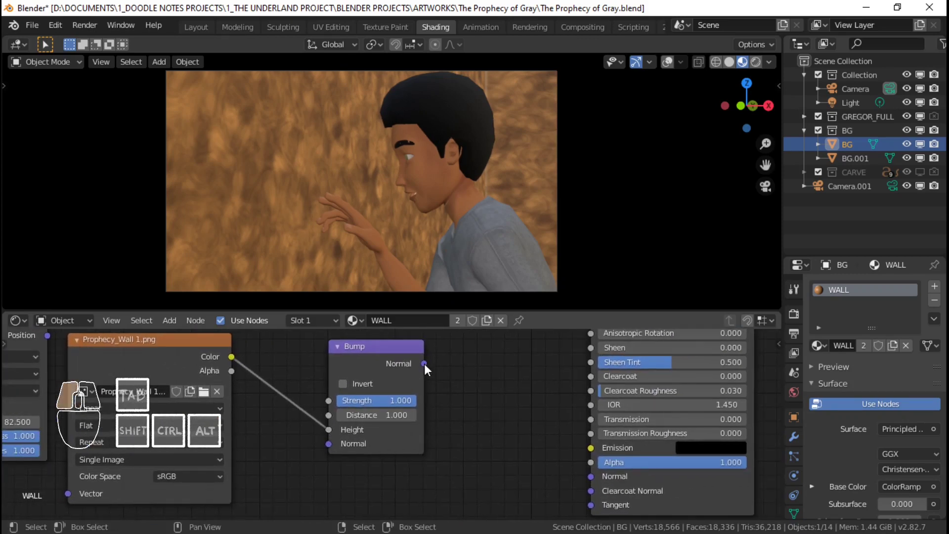
{"action": "left_click_drag", "start_coordinate": [424, 364], "coordinate": [590, 476]}
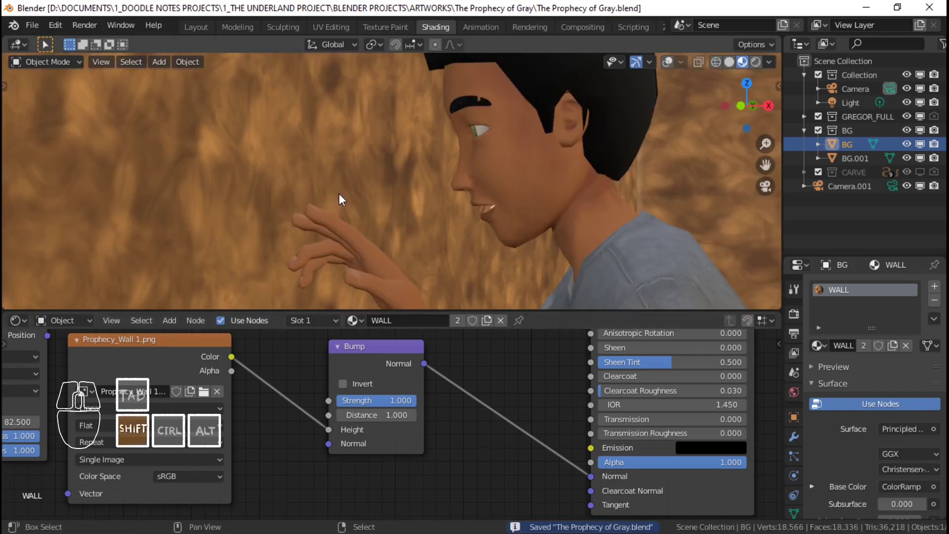
{"action": "middle_click_drag", "start_coordinate": [340, 194], "coordinate": [424, 275], "text": "shift"}
{"action": "middle_click_drag", "start_coordinate": [372, 370], "coordinate": [378, 396]}
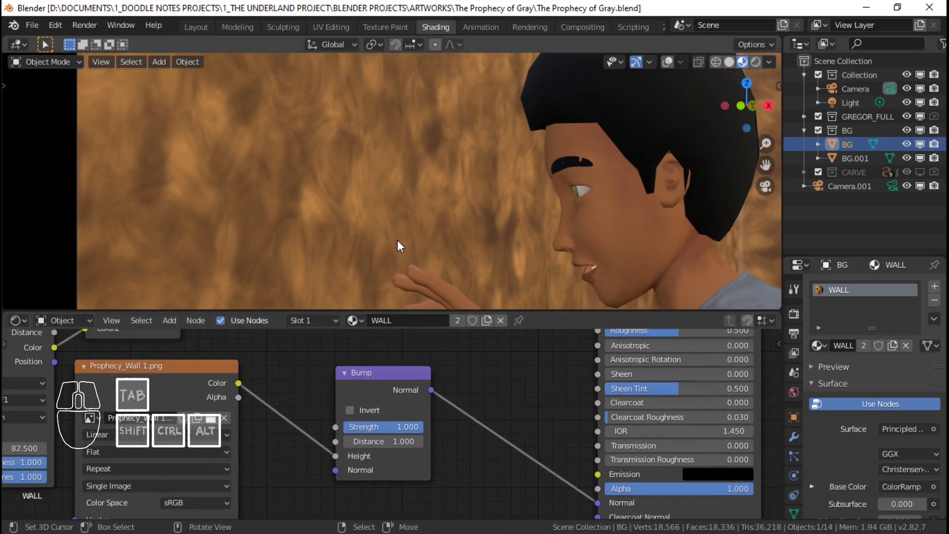
{"action": "scroll", "coordinate": [396, 239], "scroll_direction": "down", "scroll_amount": 2}
{"action": "scroll", "coordinate": [410, 237], "scroll_direction": "up", "scroll_amount": 4}
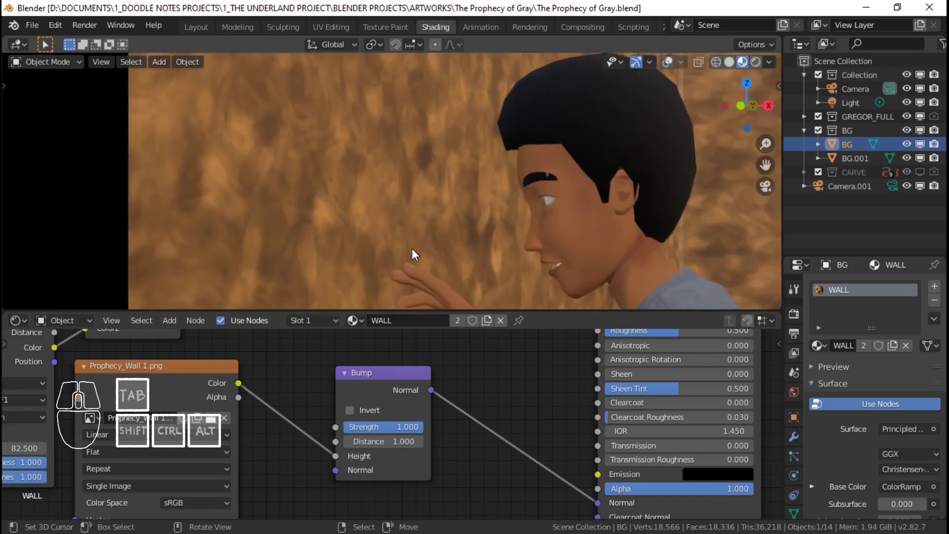
{"action": "scroll", "coordinate": [365, 426], "scroll_direction": "down", "scroll_amount": 5}
Move the ColorRamp node closer to the Multiply node to make room before the Principled BSDF.
{"action": "left_click_drag", "start_coordinate": [386, 382], "coordinate": [397, 367]}
{"action": "scroll", "coordinate": [337, 417], "scroll_direction": "up", "scroll_amount": 5}
{"action": "middle_click_drag", "start_coordinate": [337, 417], "coordinate": [372, 407]}
{"action": "key", "text": "shift+a"}
{"action": "mouse_move", "coordinate": [321, 391]}
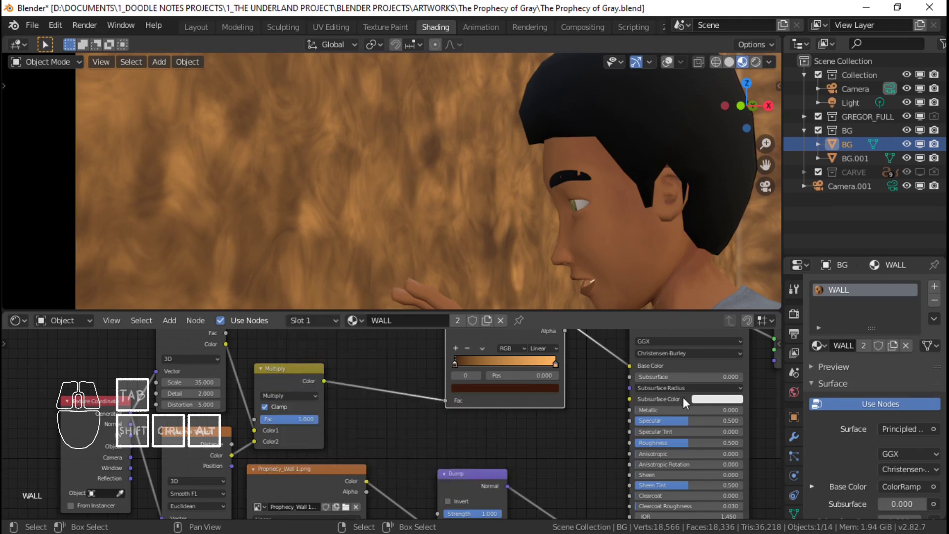
{"action": "middle_click_drag", "start_coordinate": [683, 397], "coordinate": [663, 443]}
{"action": "left_click_drag", "start_coordinate": [502, 364], "coordinate": [396, 366]}
Insert a MixRGB node into the link between the ColorRamp and the Principled BSDF, and set its Fac to 1.000.
{"action": "mouse_move", "coordinate": [462, 369]}
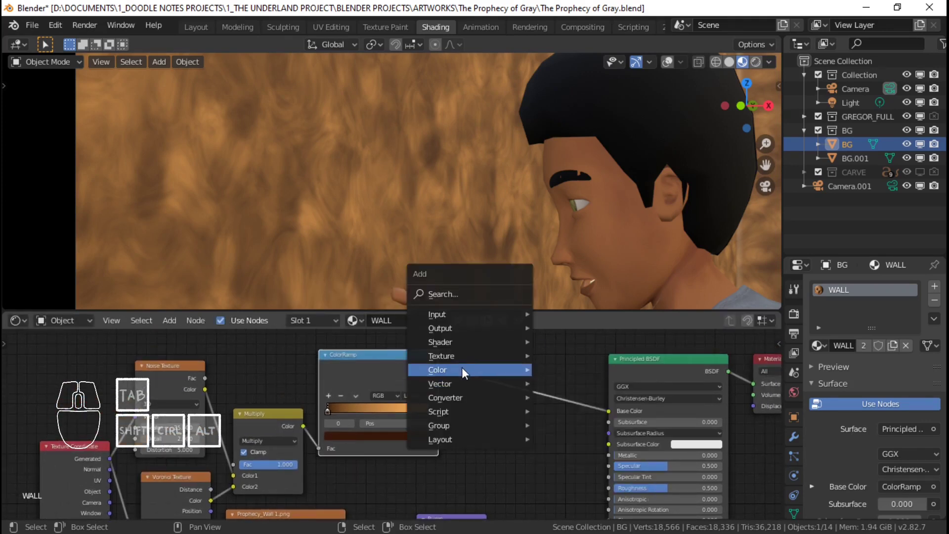
{"action": "left_click", "coordinate": [559, 443]}
{"action": "left_click", "coordinate": [491, 343]}
{"action": "left_click", "coordinate": [534, 387]}
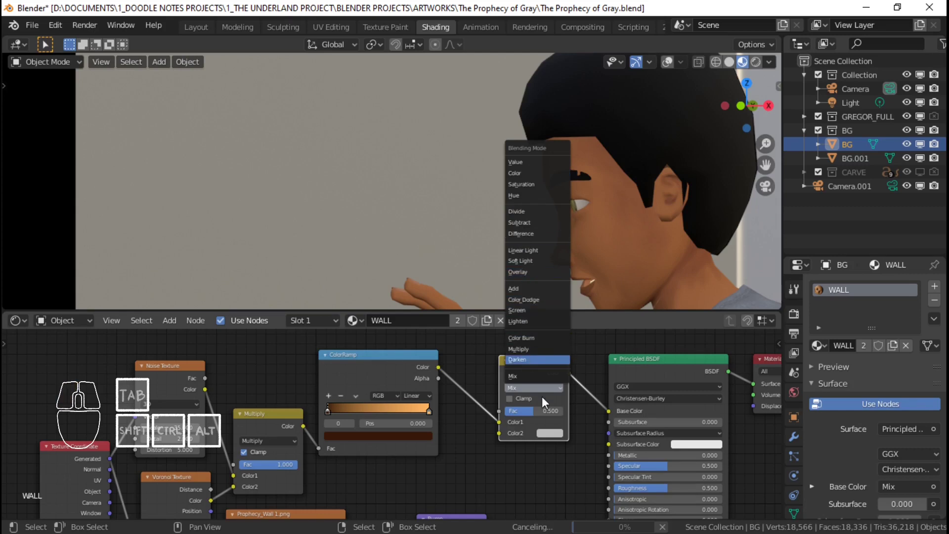
{"action": "left_click_drag", "start_coordinate": [539, 411], "coordinate": [577, 411]}
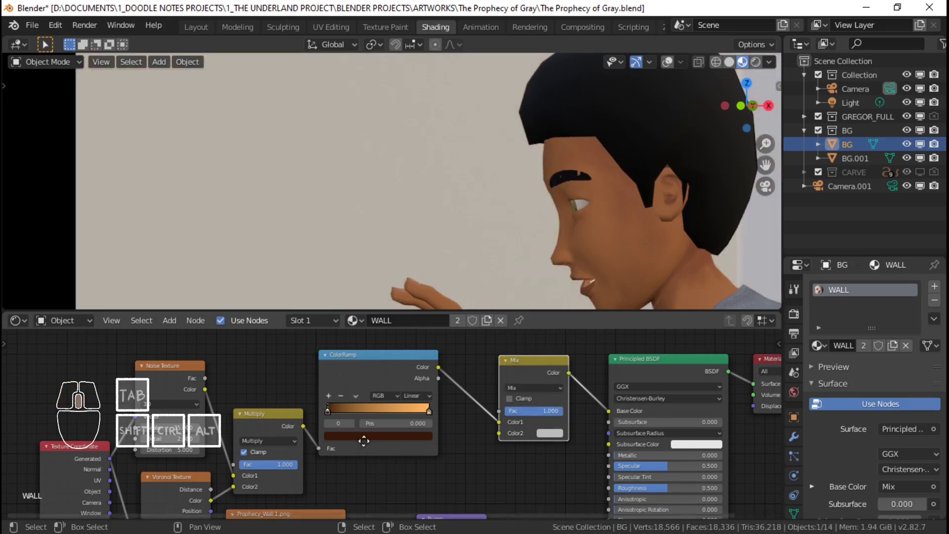
Connect the Color output of the Prophecy_Wall 1.png image texture to the Mix node's Color2 input.
{"action": "middle_click_drag", "start_coordinate": [362, 438], "coordinate": [360, 359]}
{"action": "left_click_drag", "start_coordinate": [344, 447], "coordinate": [500, 355]}
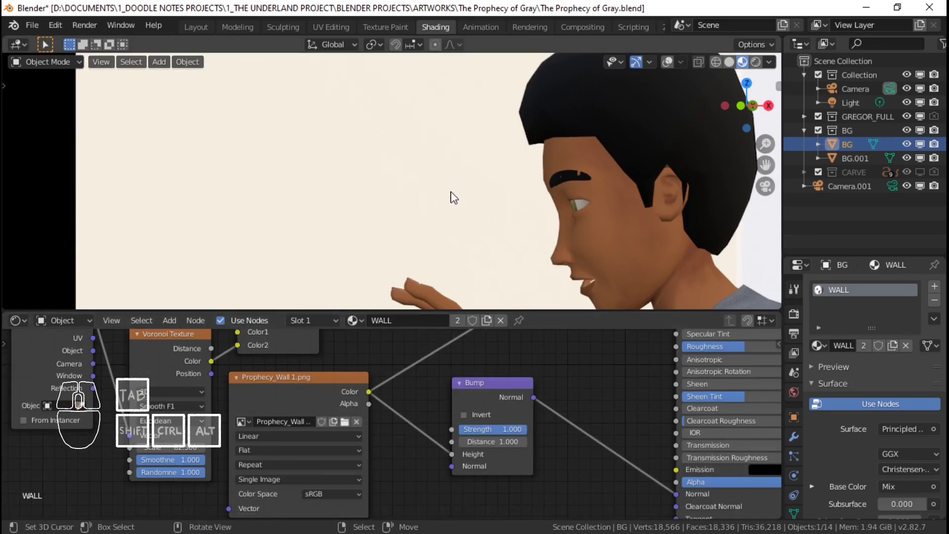
{"action": "scroll", "coordinate": [454, 197], "scroll_direction": "down", "scroll_amount": 2}
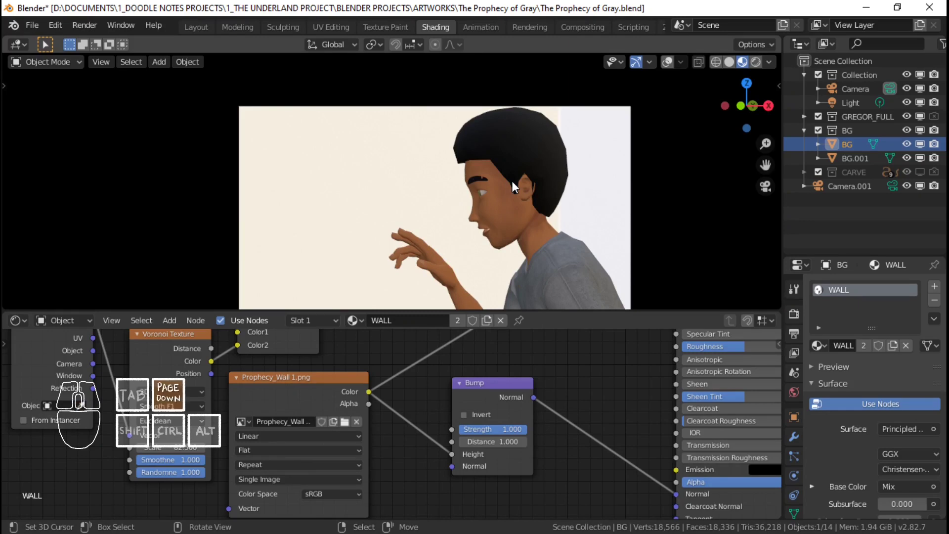
Mark a seam along the vertical corner edges where the two walls of the BG mesh meet.
{"action": "key", "text": "KP_3"}
{"action": "key", "text": "Tab"}
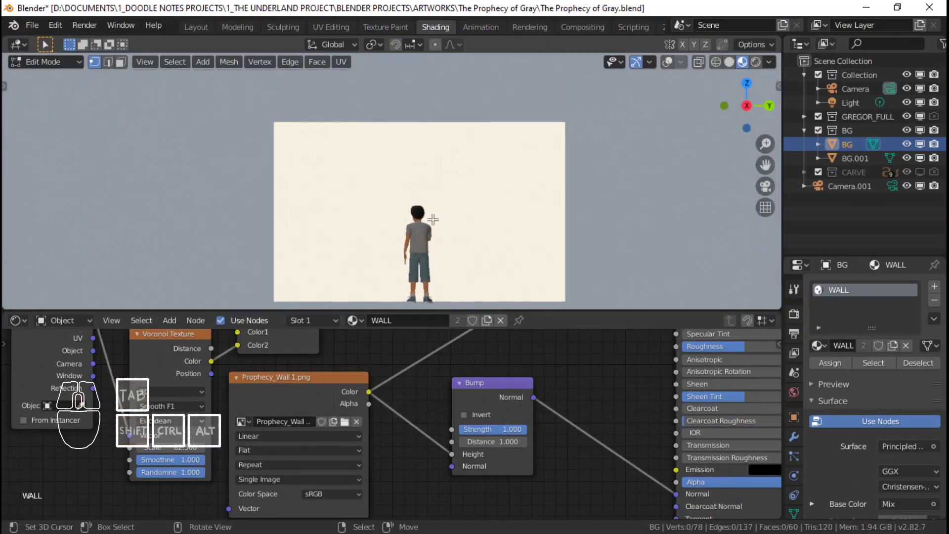
{"action": "middle_click_drag", "start_coordinate": [486, 156], "coordinate": [427, 197]}
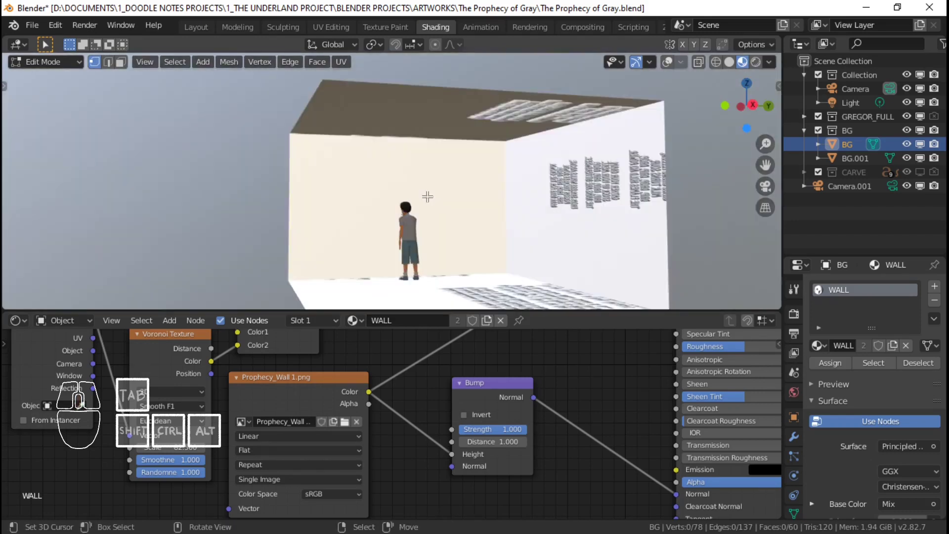
{"action": "key", "text": "Tab"}
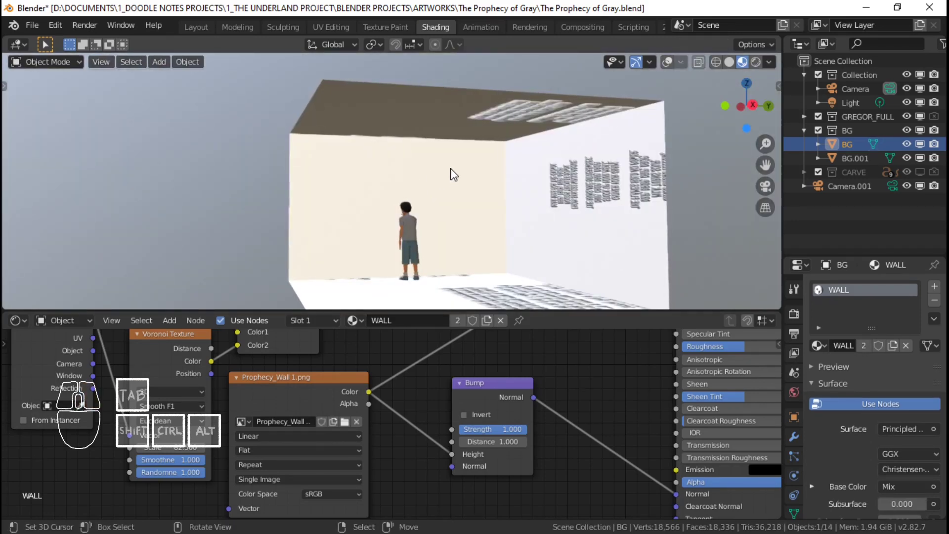
{"action": "key", "text": "Tab"}
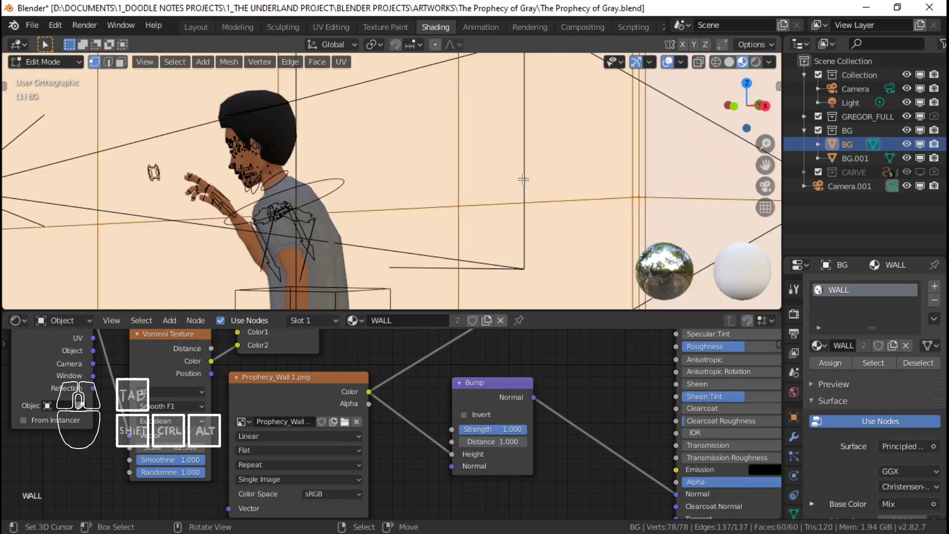
{"action": "scroll", "coordinate": [523, 180], "scroll_direction": "down", "scroll_amount": 5}
{"action": "middle_click_drag", "start_coordinate": [523, 180], "coordinate": [468, 193]}
{"action": "scroll", "coordinate": [468, 193], "scroll_direction": "up", "scroll_amount": 2}
{"action": "key", "text": "alt+a"}
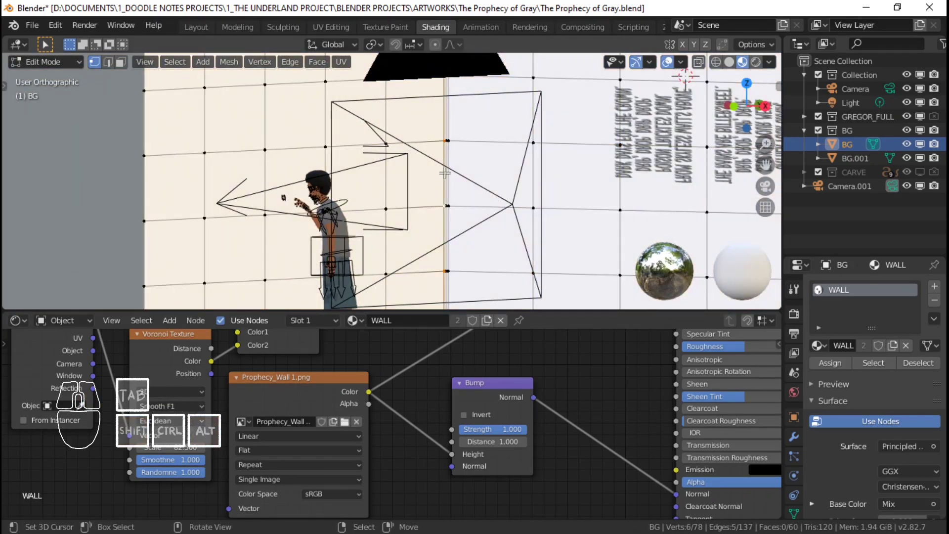
{"action": "left_click", "coordinate": [445, 174], "text": "alt+shift"}
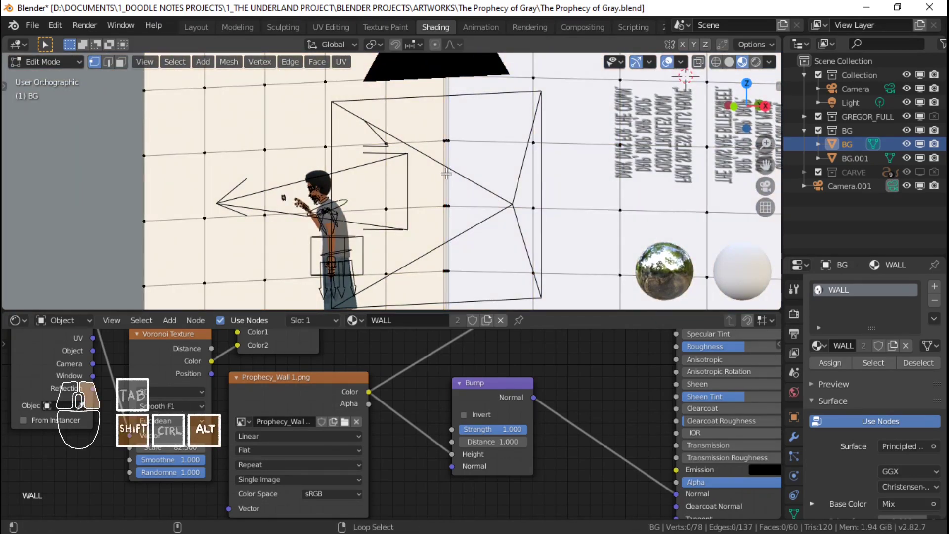
{"action": "key", "text": "ctrl+e"}
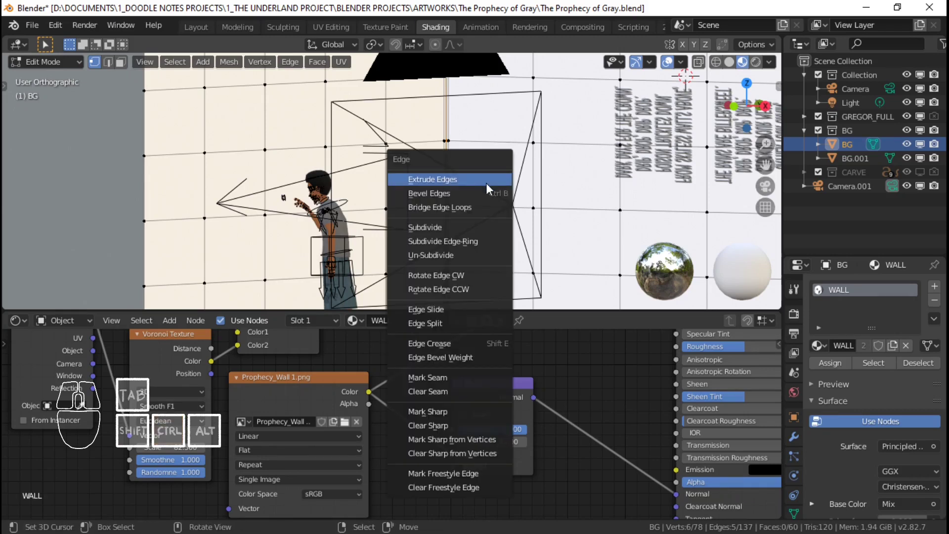
{"action": "left_click", "coordinate": [459, 373]}
{"action": "scroll", "coordinate": [528, 209], "scroll_direction": "down", "scroll_amount": 3}
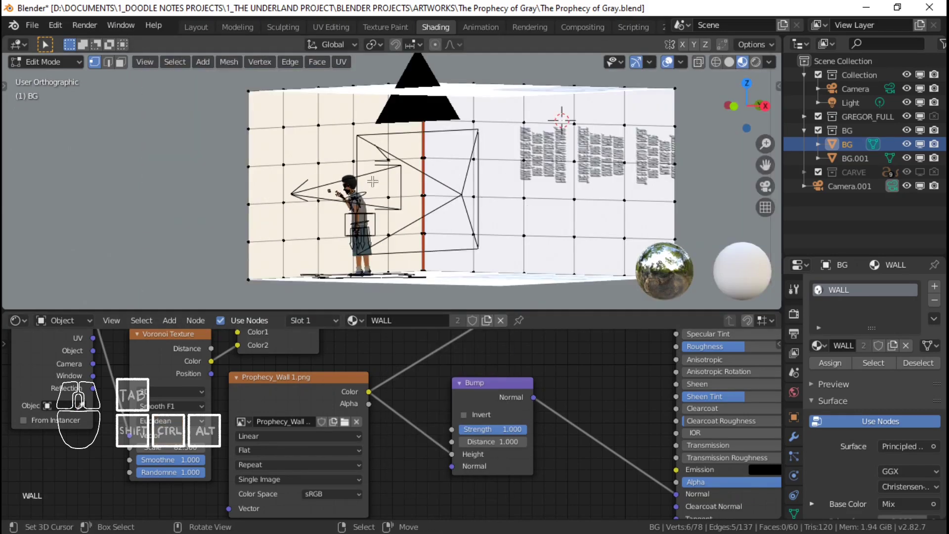
Select the entire BG wall mesh and save the project file.
{"action": "key", "text": "ctrl+l"}
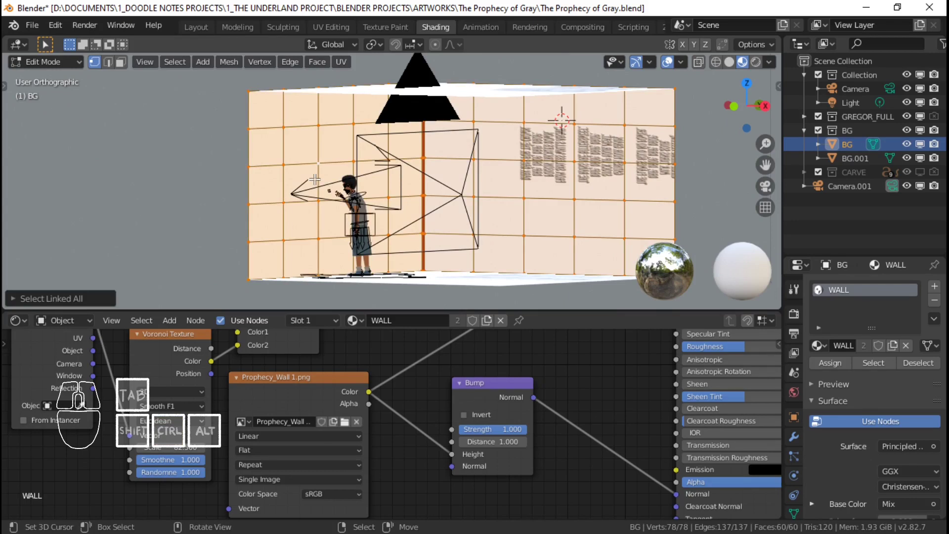
{"action": "key", "text": "a"}
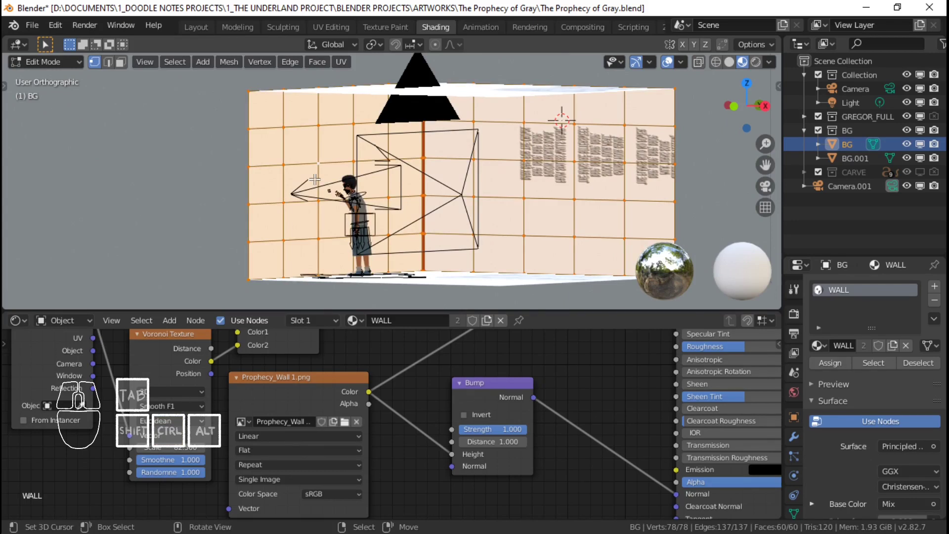
{"action": "key", "text": "p"}
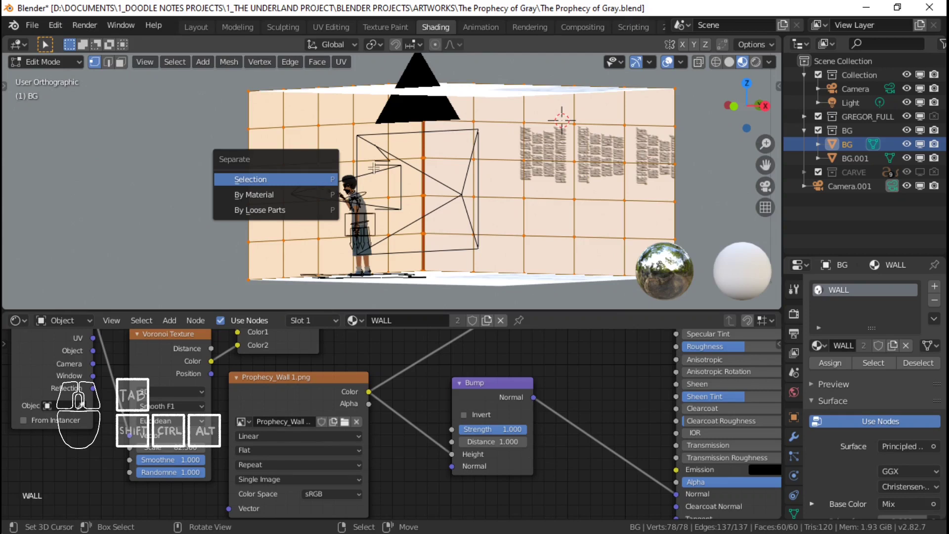
{"action": "key", "text": "u"}
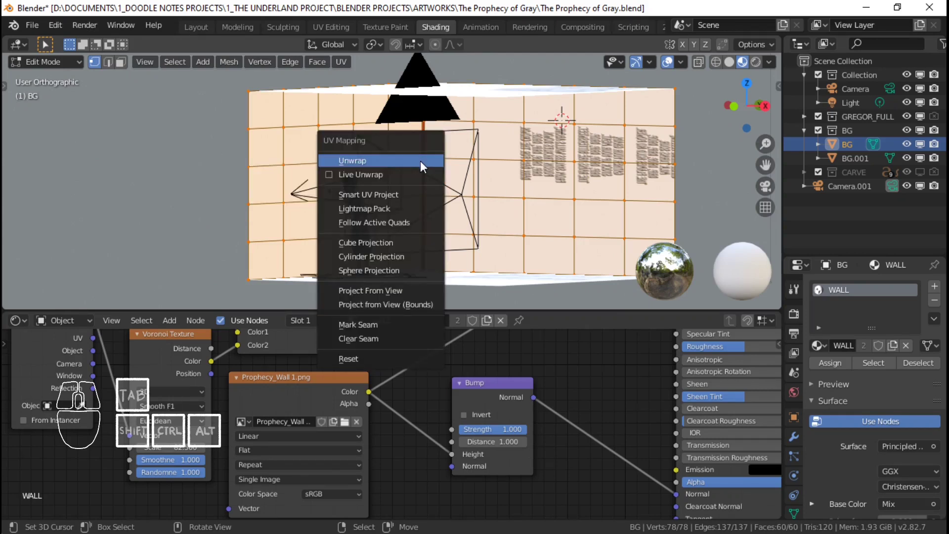
{"action": "key", "text": "ctrl+s"}
{"action": "key", "text": "Tab"}
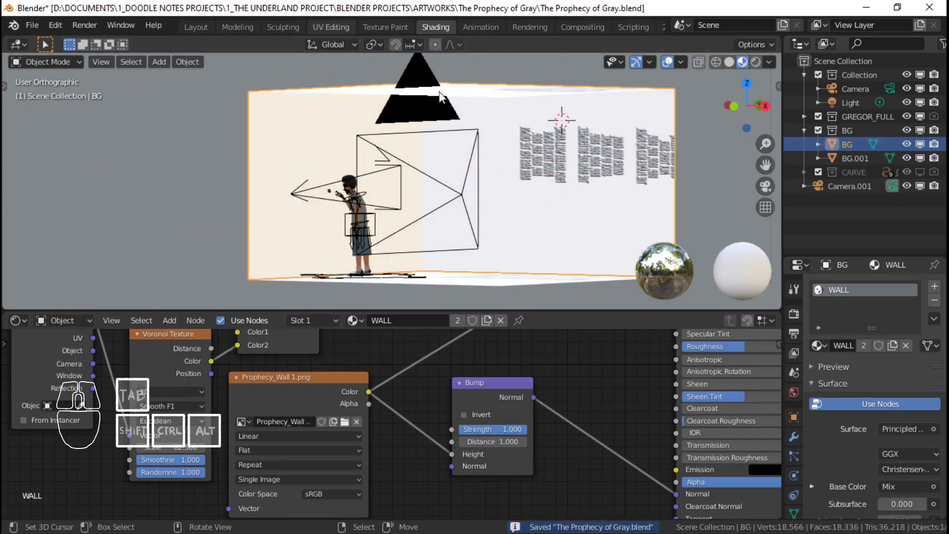
Switch to the UV Editing workspace and unwrap the whole wall mesh.
{"action": "left_click", "coordinate": [339, 25]}
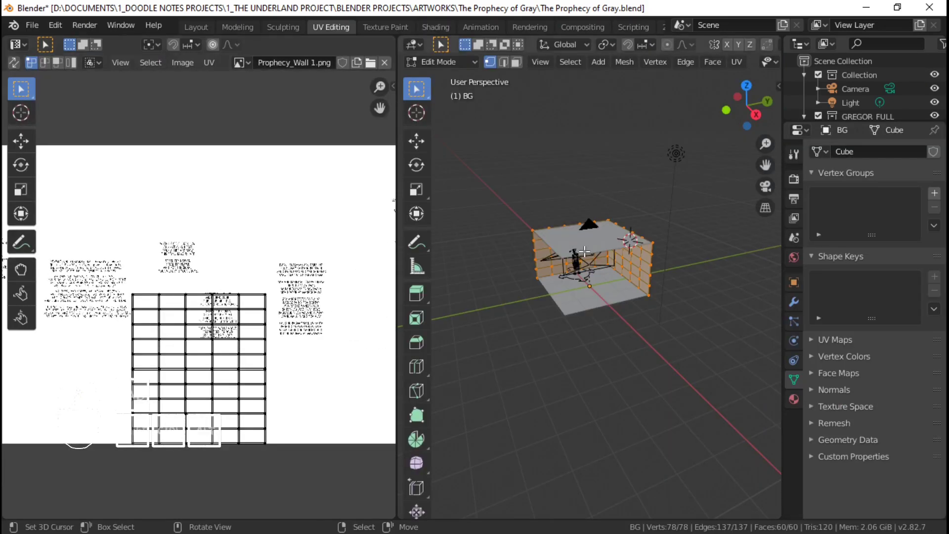
{"action": "scroll", "coordinate": [612, 260], "scroll_direction": "up", "scroll_amount": 1}
{"action": "key", "text": "u"}
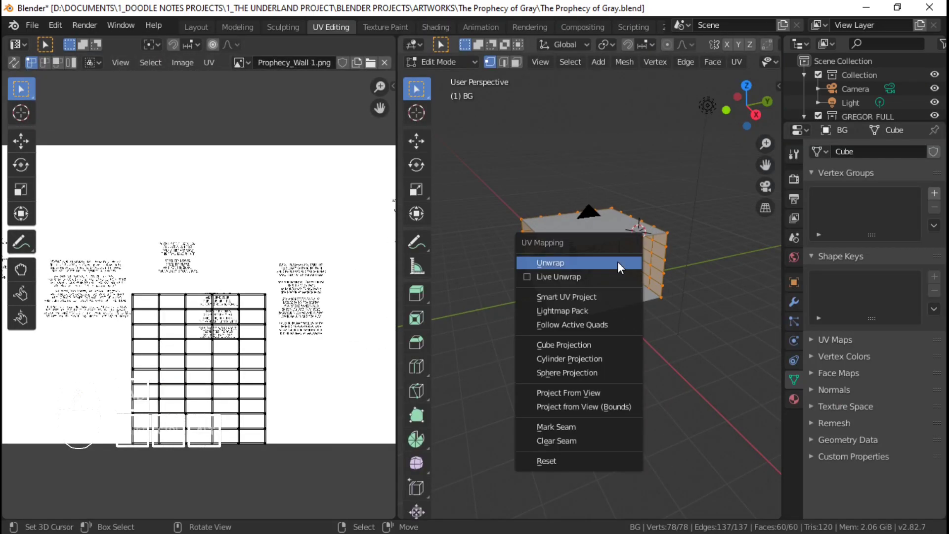
{"action": "left_click", "coordinate": [618, 262]}
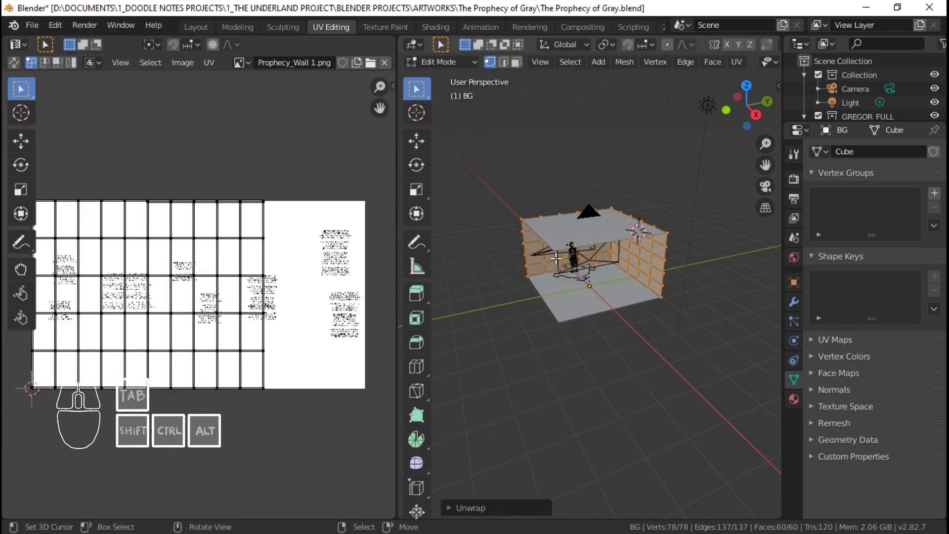
Turn off UV sync selection, select all of the wall's UVs and rotate them by -90 degrees.
{"action": "left_click", "coordinate": [565, 252]}
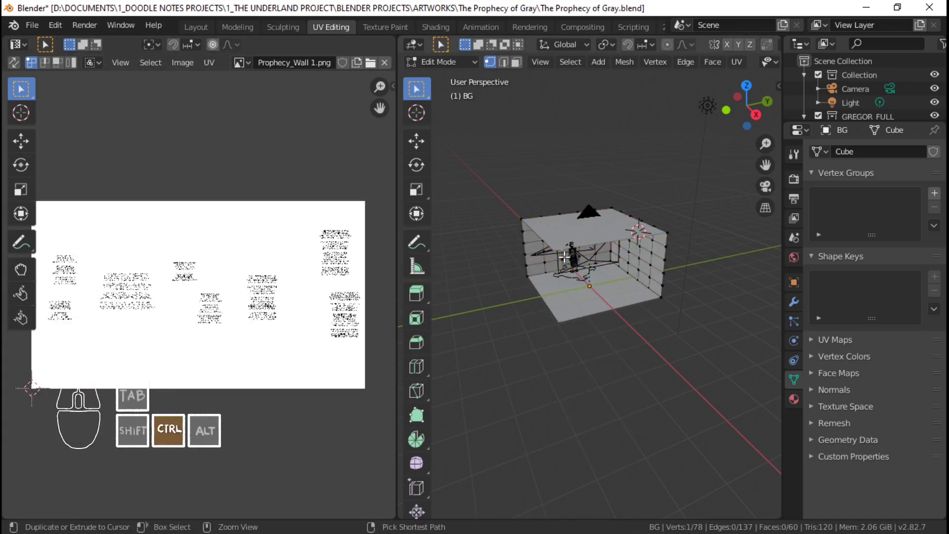
{"action": "key", "text": "ctrl+l"}
{"action": "left_click", "coordinate": [565, 255]}
{"action": "scroll", "coordinate": [566, 256], "scroll_direction": "up", "scroll_amount": 3}
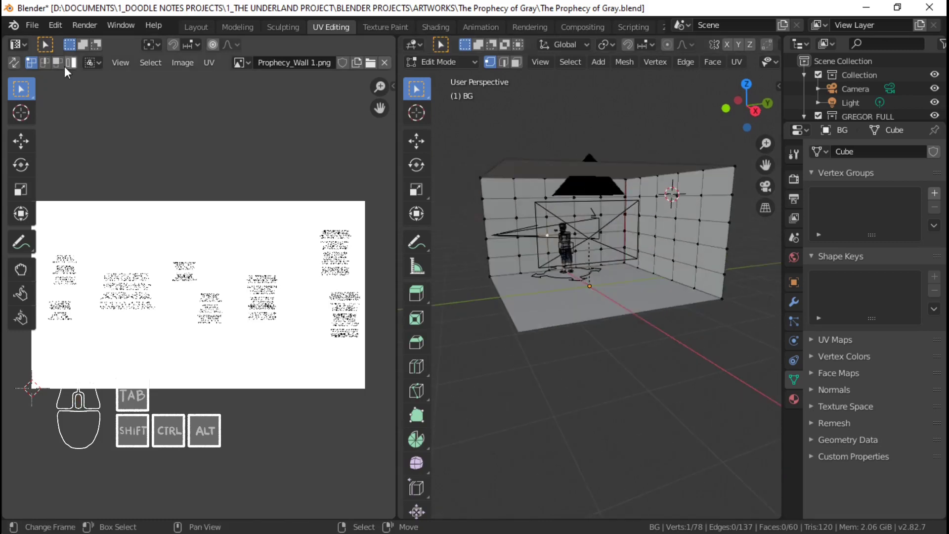
{"action": "middle_click_drag", "start_coordinate": [182, 62], "coordinate": [205, 70]}
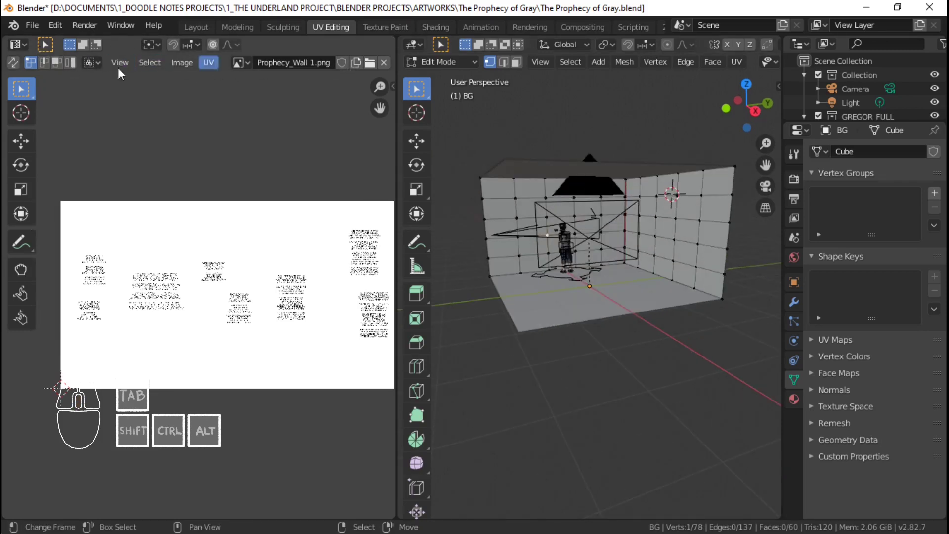
{"action": "left_click", "coordinate": [13, 62]}
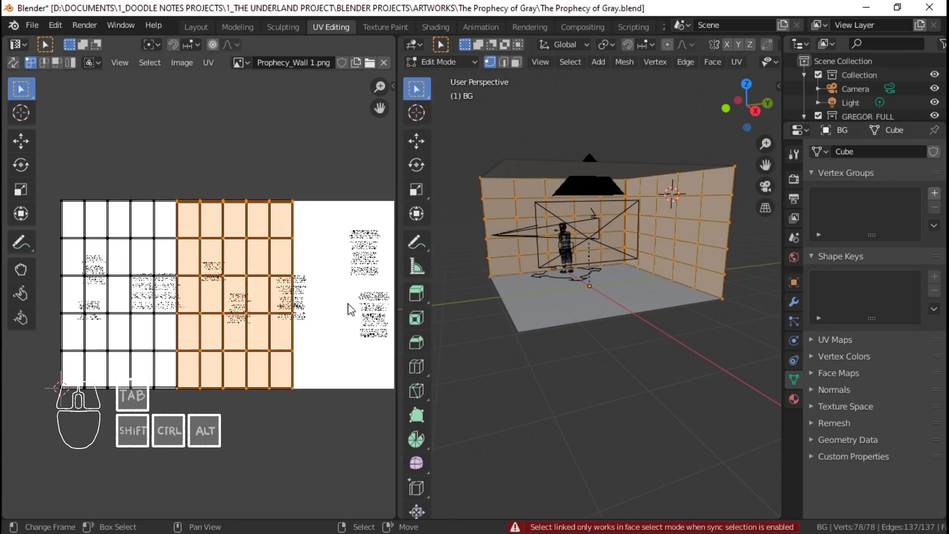
{"action": "key", "text": "a"}
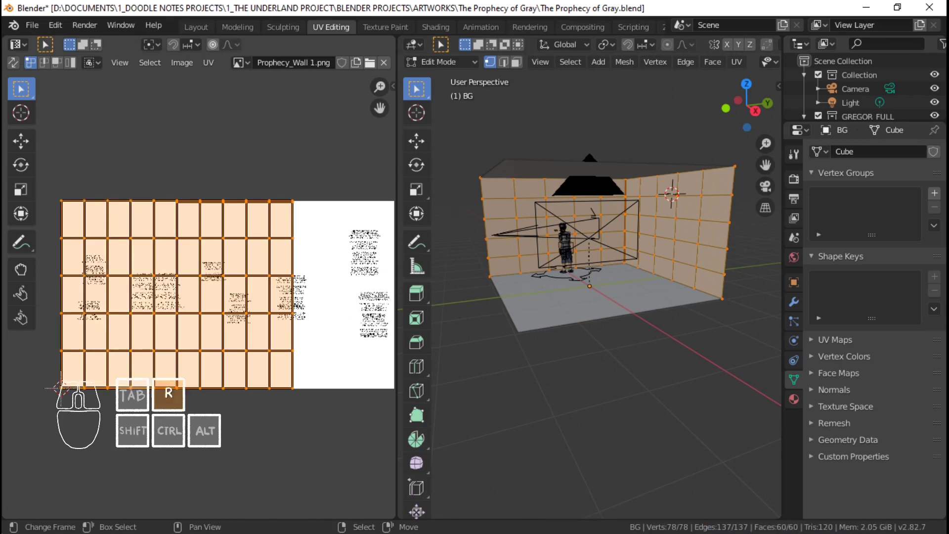
{"action": "type", "text": "r-90"}
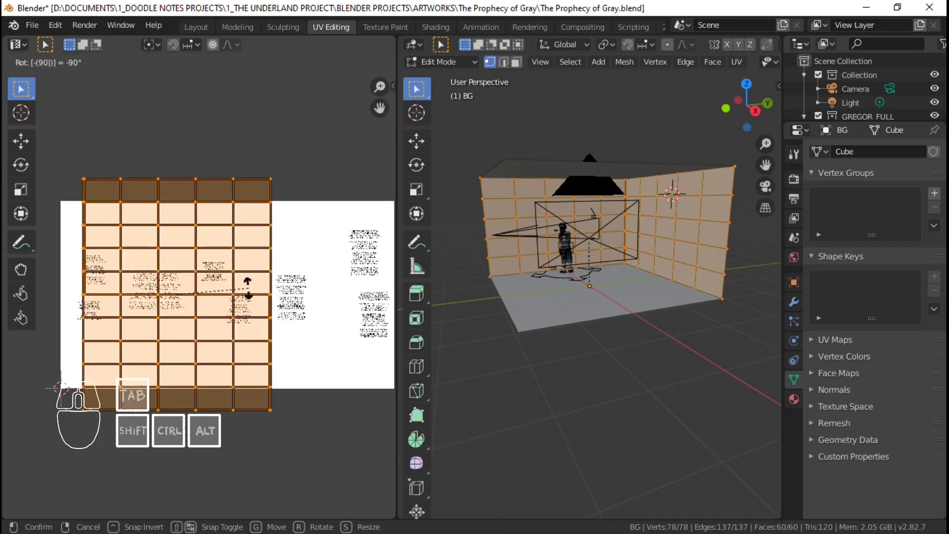
{"action": "key", "text": "Return"}
Check the orientation of the rotated UVs by comparing individual wall vertices with their UV points using sync selection.
{"action": "right_click", "coordinate": [160, 200]}
{"action": "left_click", "coordinate": [14, 63]}
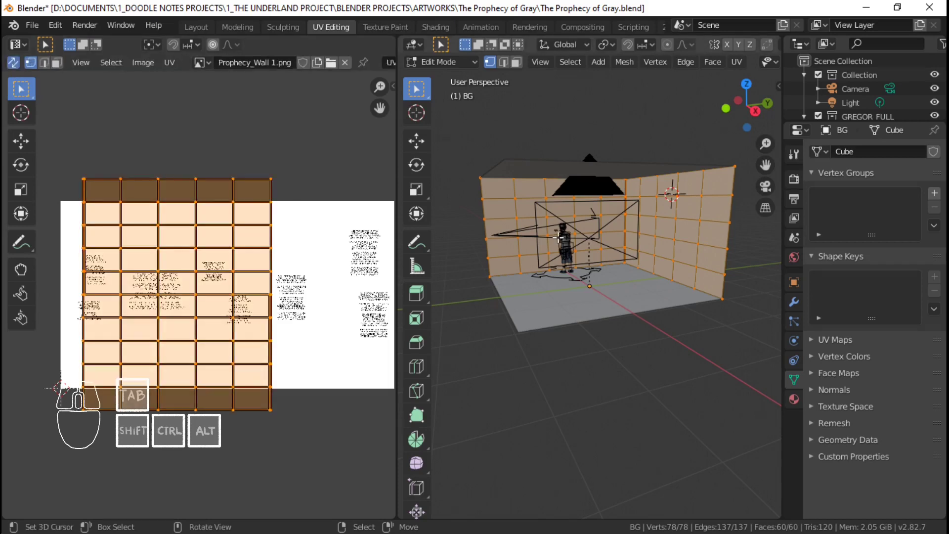
{"action": "right_click", "coordinate": [568, 220]}
{"action": "right_click", "coordinate": [546, 218], "text": "shift"}
{"action": "right_click", "coordinate": [545, 234], "text": "shift"}
{"action": "right_click", "coordinate": [544, 214]}
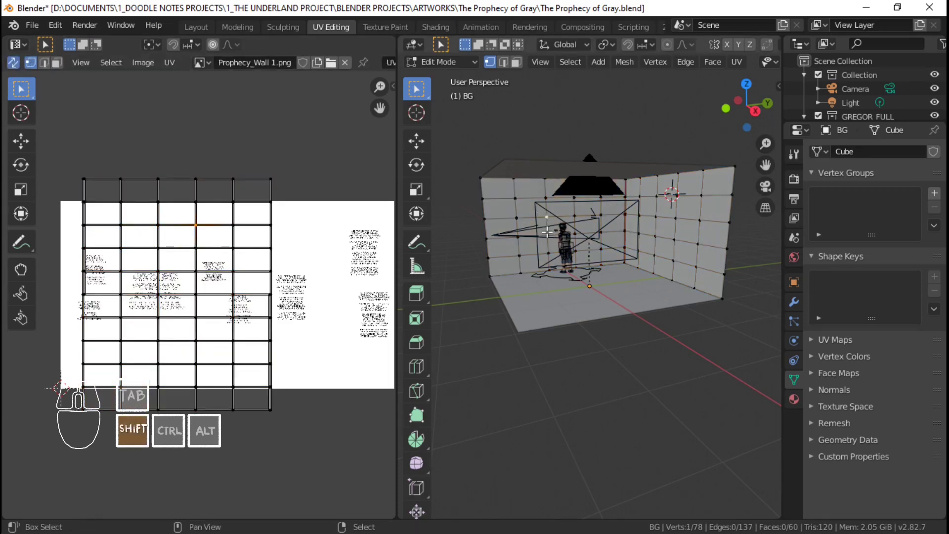
{"action": "right_click", "coordinate": [545, 234], "text": "shift"}
Turn off UV sync selection, select all of the wall's UVs and flip them along the X axis.
{"action": "key", "text": "a"}
{"action": "left_click", "coordinate": [14, 63]}
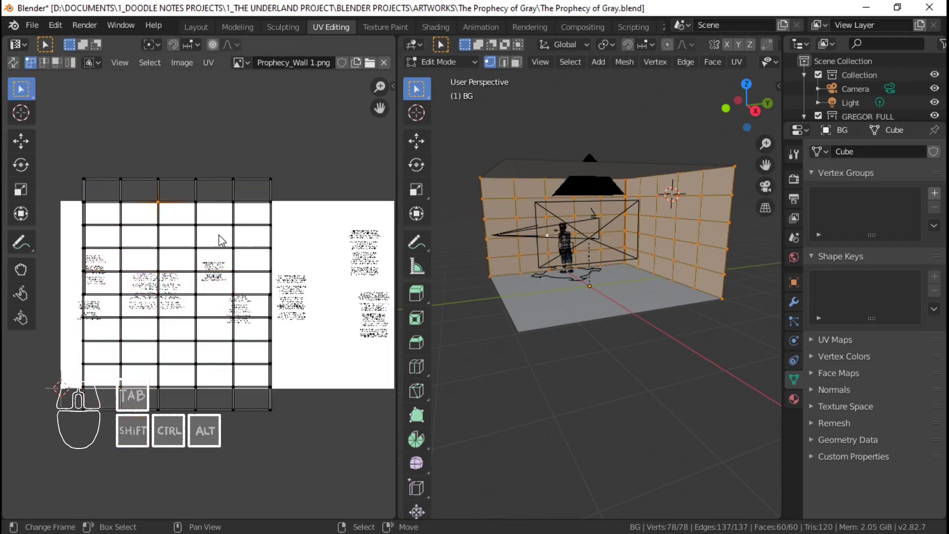
{"action": "key", "text": "a"}
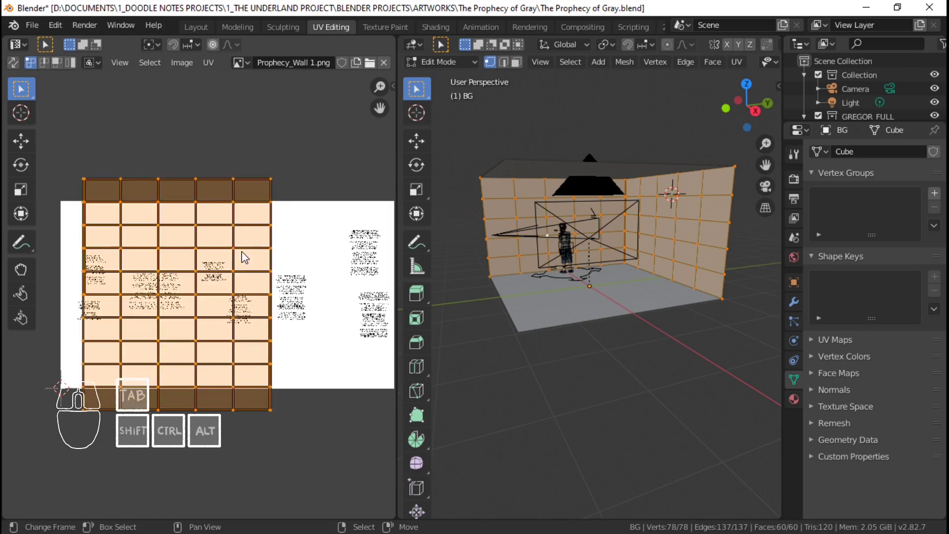
{"action": "key", "text": "s"}
{"action": "key", "text": "x"}
{"action": "key", "text": "1"}
{"action": "key", "text": "Return"}
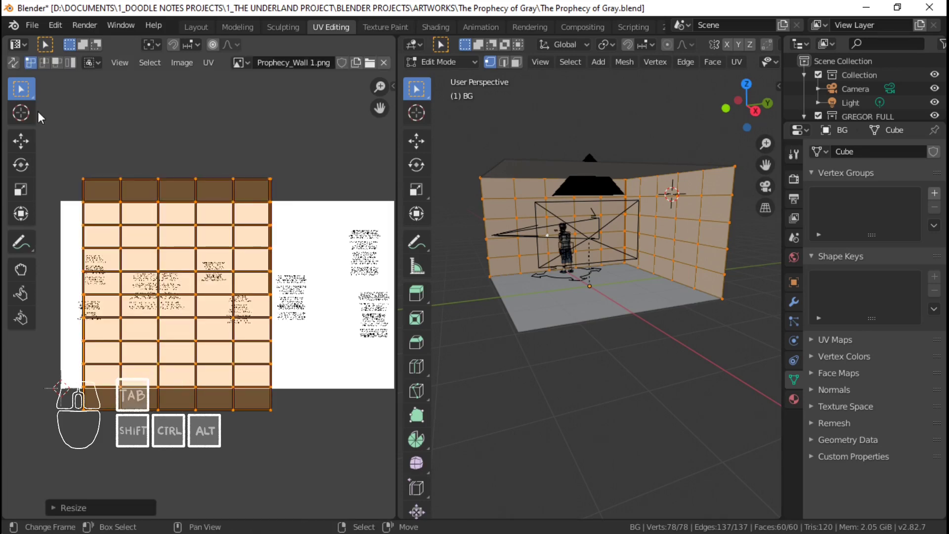
Select the lower linked UV island and move it to the far right side of the wall image.
{"action": "right_click", "coordinate": [200, 183]}
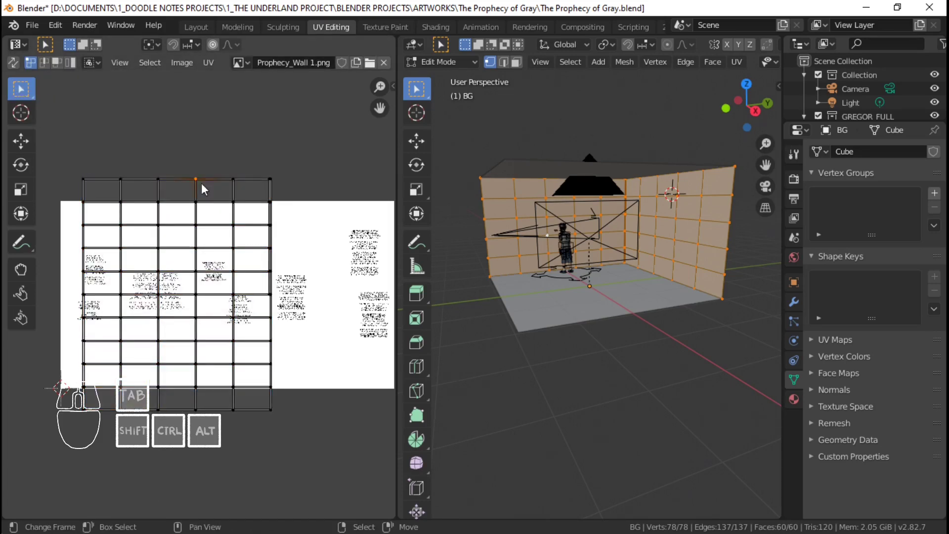
{"action": "key", "text": "ctrl+l"}
{"action": "right_click", "coordinate": [272, 381]}
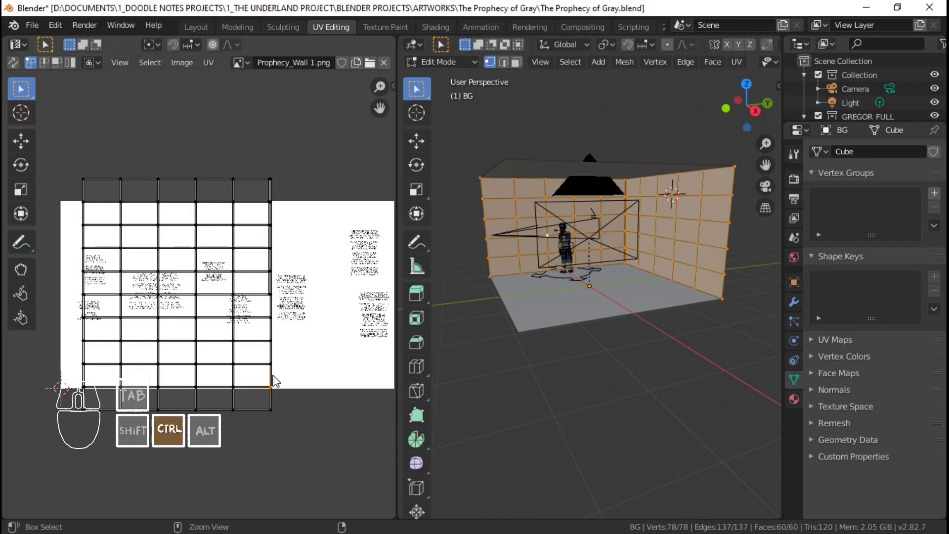
{"action": "key", "text": "ctrl+l"}
{"action": "left_click", "coordinate": [75, 309]}
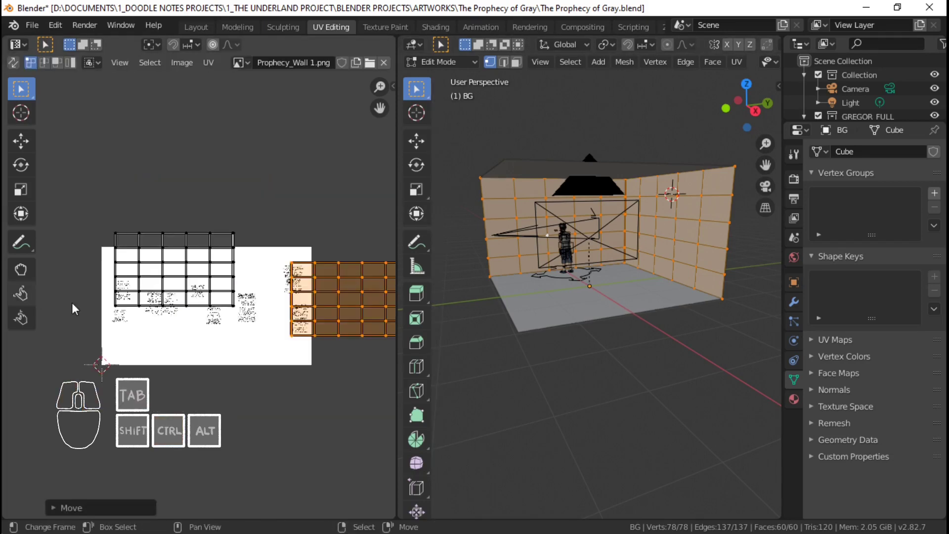
Select the remaining upper UV island and move it down over the text blocks of the wall image.
{"action": "right_click", "coordinate": [183, 272]}
{"action": "key", "text": "ctrl+l"}
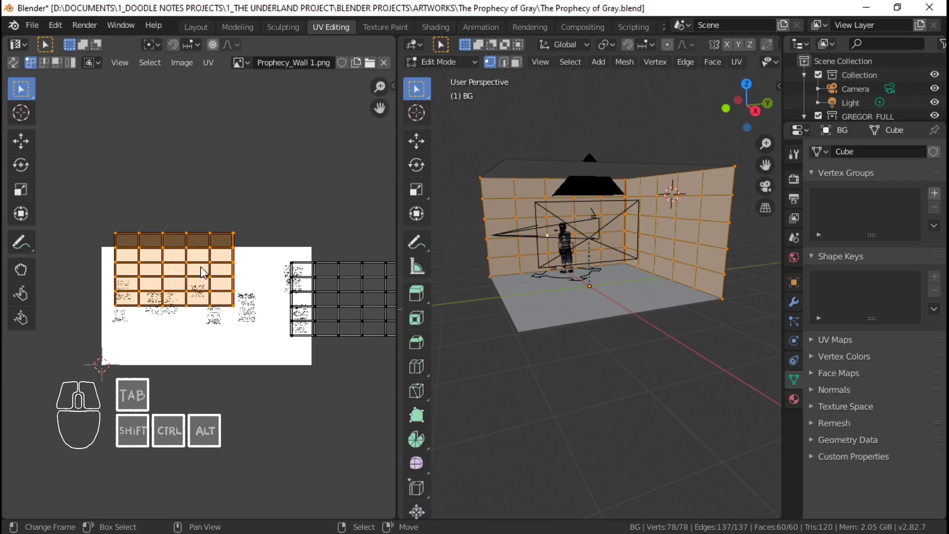
{"action": "scroll", "coordinate": [218, 268], "scroll_direction": "up", "scroll_amount": 2}
{"action": "key", "text": "g"}
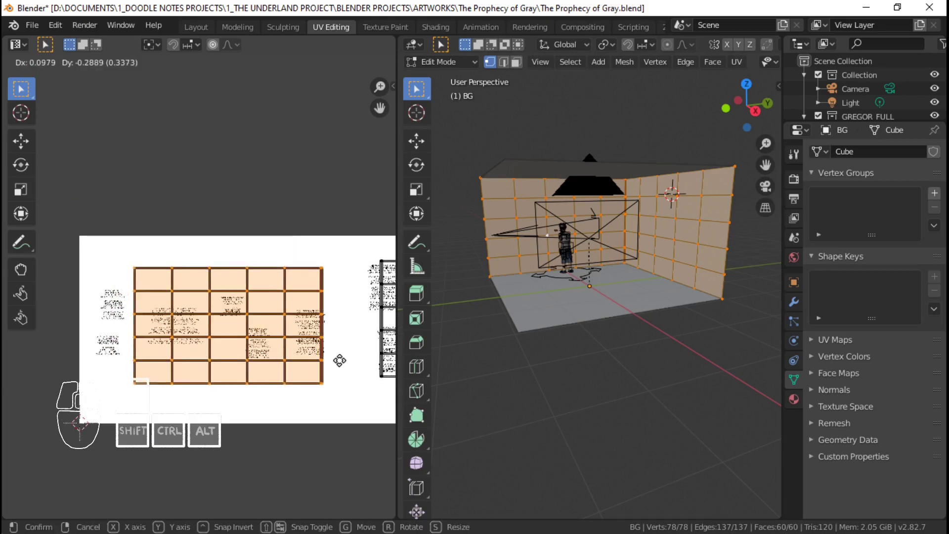
{"action": "left_click", "coordinate": [401, 340]}
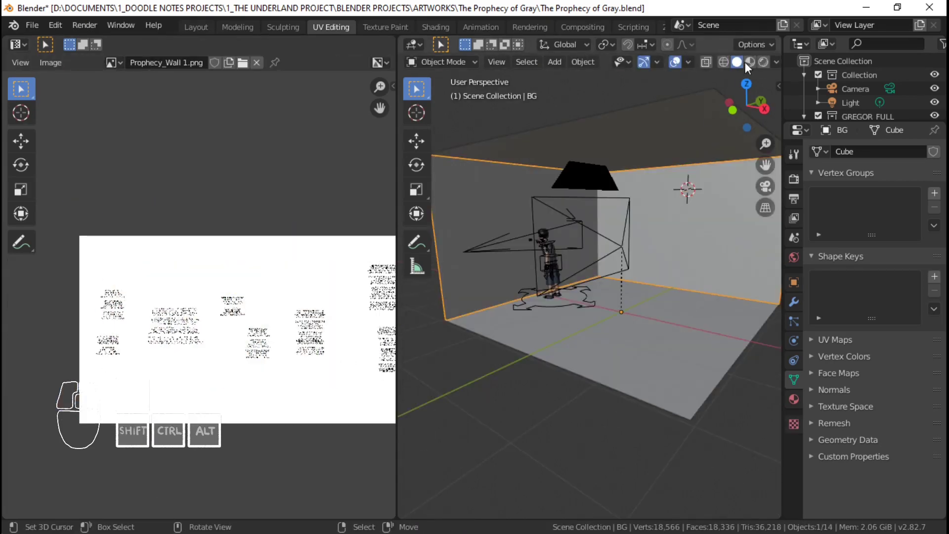
Show the room in Material Preview shading and try enlarging the UV island over the text blocks.
{"action": "left_click", "coordinate": [755, 61]}
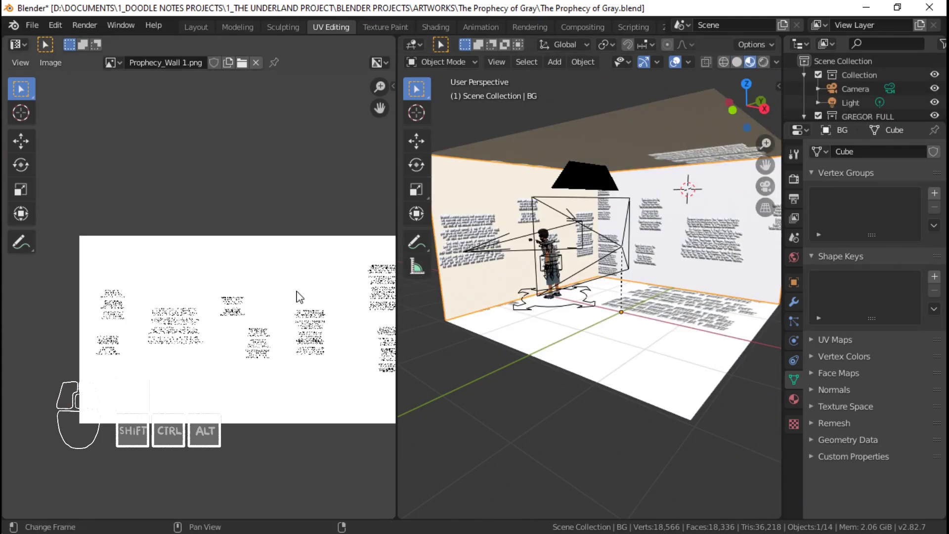
{"action": "key", "text": "Tab"}
{"action": "key", "text": "s"}
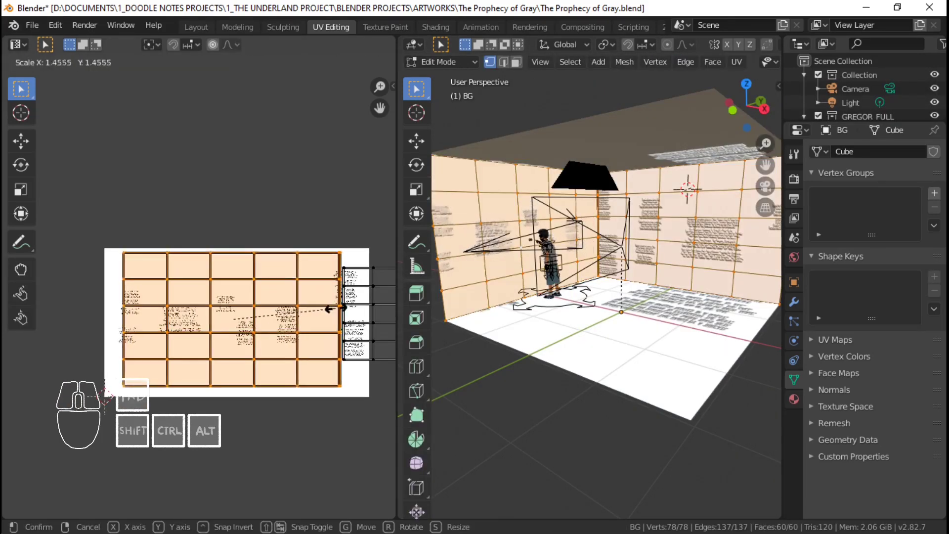
{"action": "right_click", "coordinate": [354, 307]}
{"action": "right_click", "coordinate": [492, 244]}
{"action": "key", "text": "Tab"}
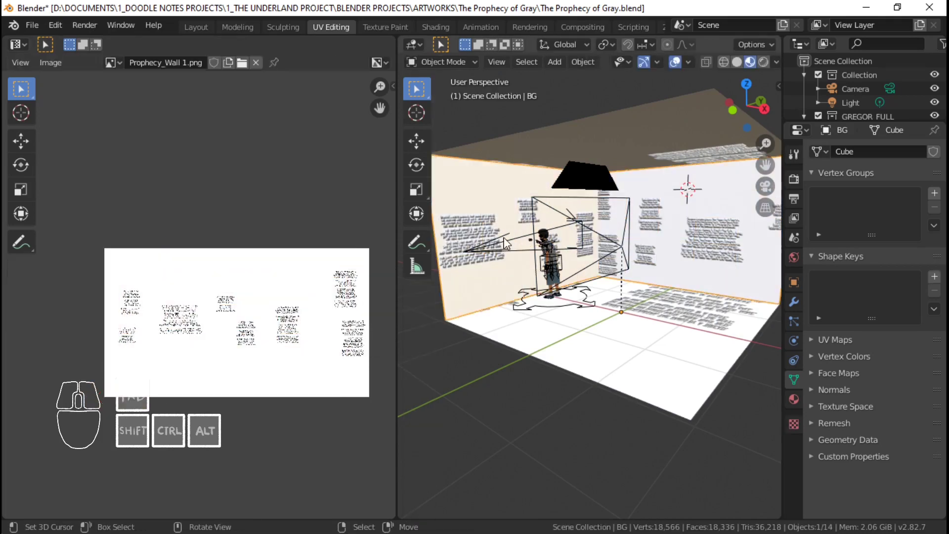
View the scene through the camera and select the entire BG wall mesh in Edit Mode.
{"action": "right_click", "coordinate": [503, 239]}
{"action": "key", "text": "ctrl+KP_0"}
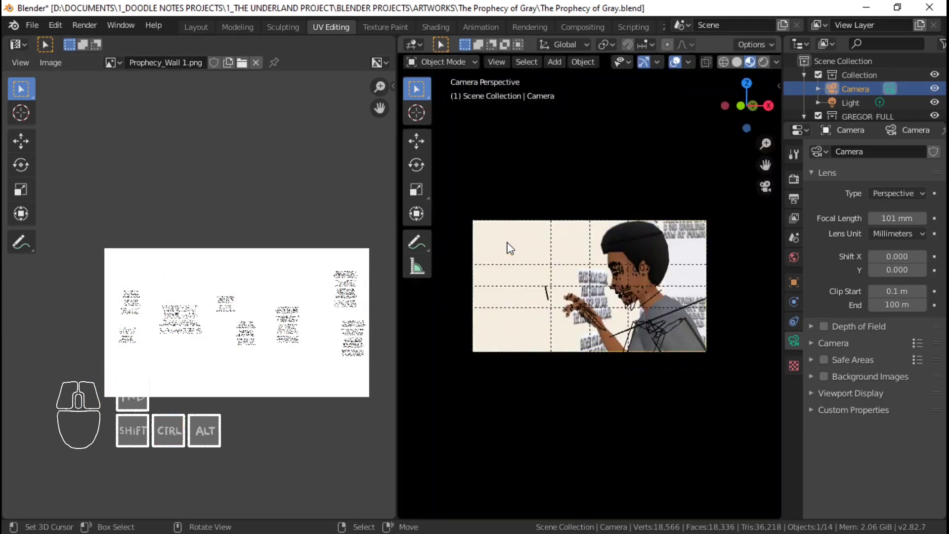
{"action": "right_click", "coordinate": [519, 264]}
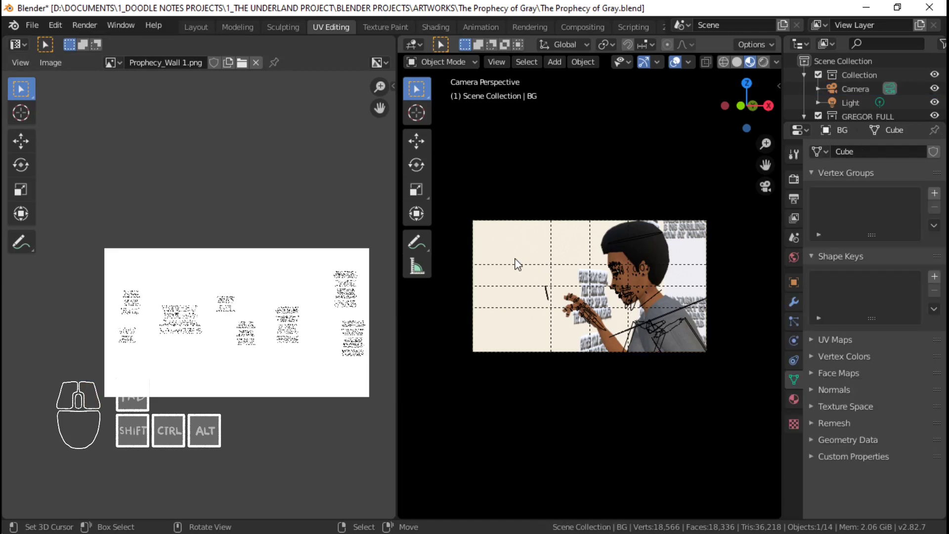
{"action": "key", "text": "Tab"}
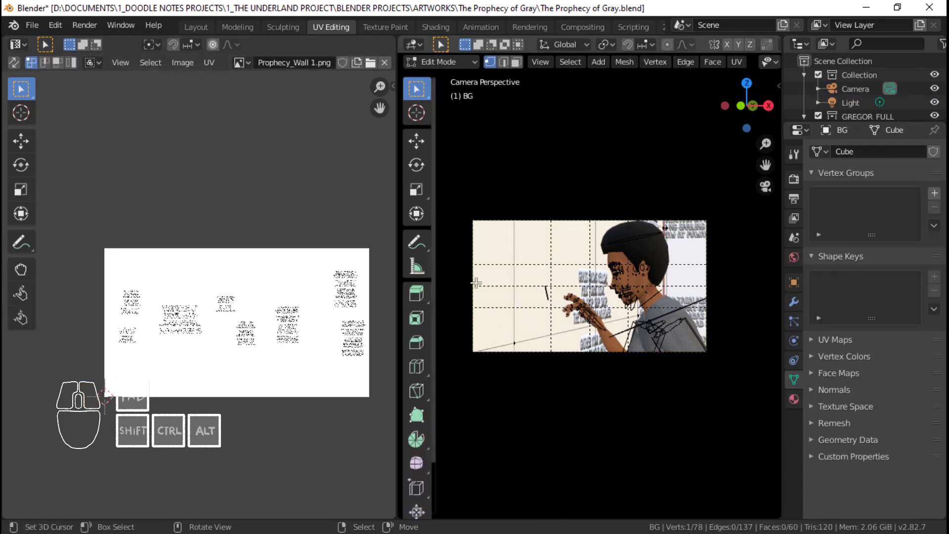
{"action": "key", "text": "a"}
Select the linked UV island overlapping the image's right edge and move it completely off the wall image.
{"action": "scroll", "coordinate": [262, 324], "scroll_direction": "up", "scroll_amount": 1}
{"action": "scroll", "coordinate": [316, 322], "scroll_direction": "down", "scroll_amount": 2}
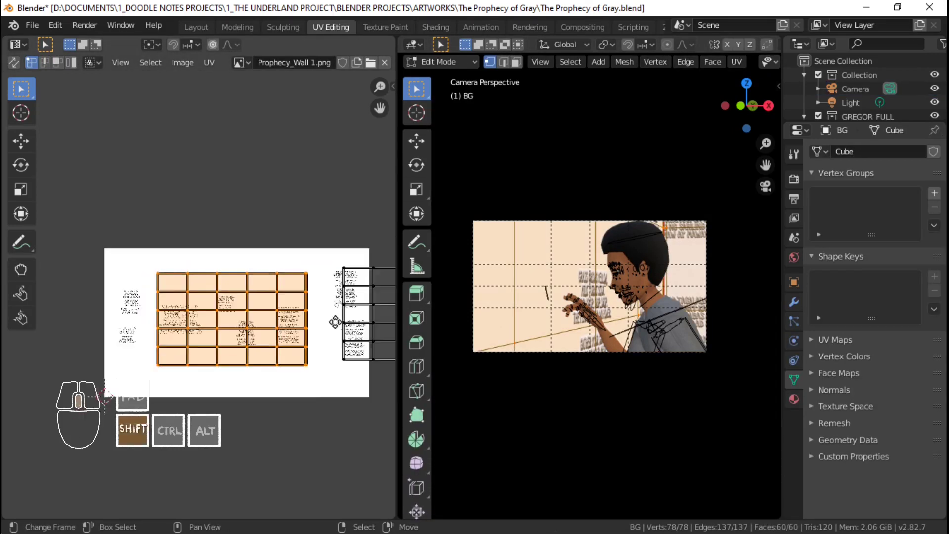
{"action": "middle_click_drag", "start_coordinate": [335, 322], "coordinate": [273, 318], "text": "shift"}
{"action": "right_click", "coordinate": [298, 290]}
{"action": "key", "text": "ctrl+l"}
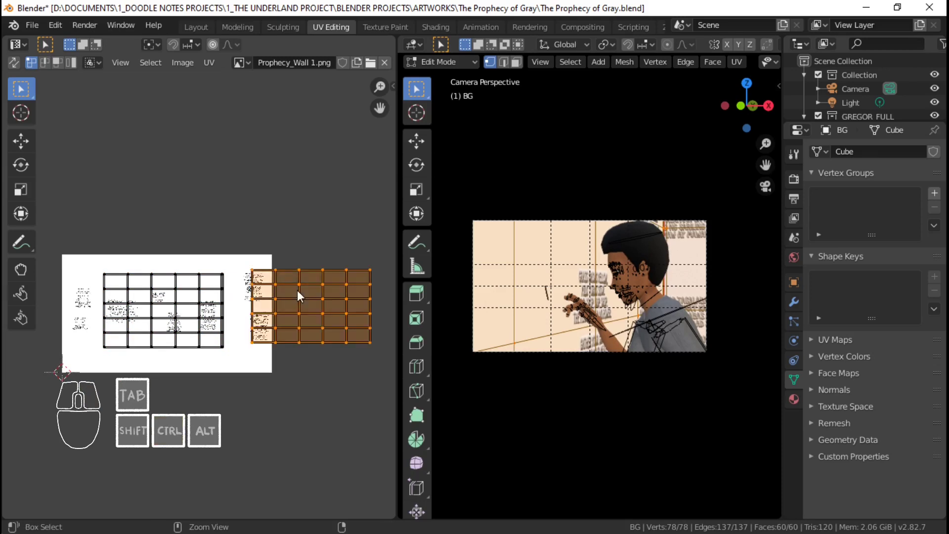
{"action": "key", "text": "g"}
{"action": "left_click", "coordinate": [266, 300]}
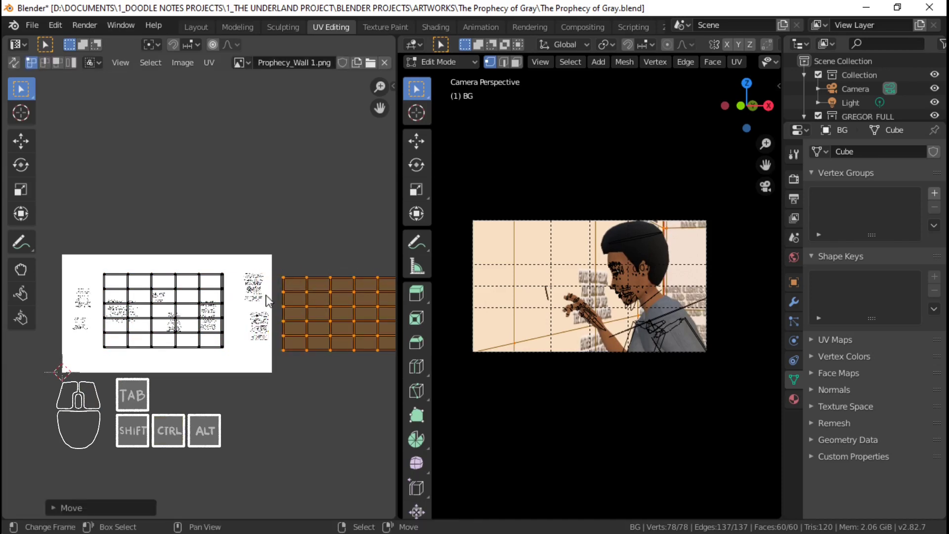
Select the linked UV island over the central text blocks and scale it up about 3.4 times.
{"action": "left_click", "coordinate": [220, 287]}
{"action": "key", "text": "ctrl+l"}
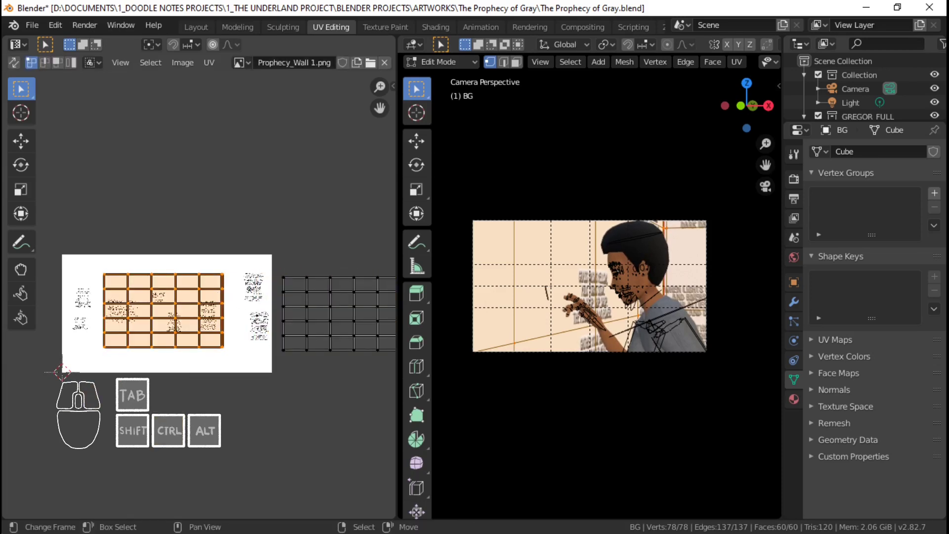
{"action": "key", "text": "s"}
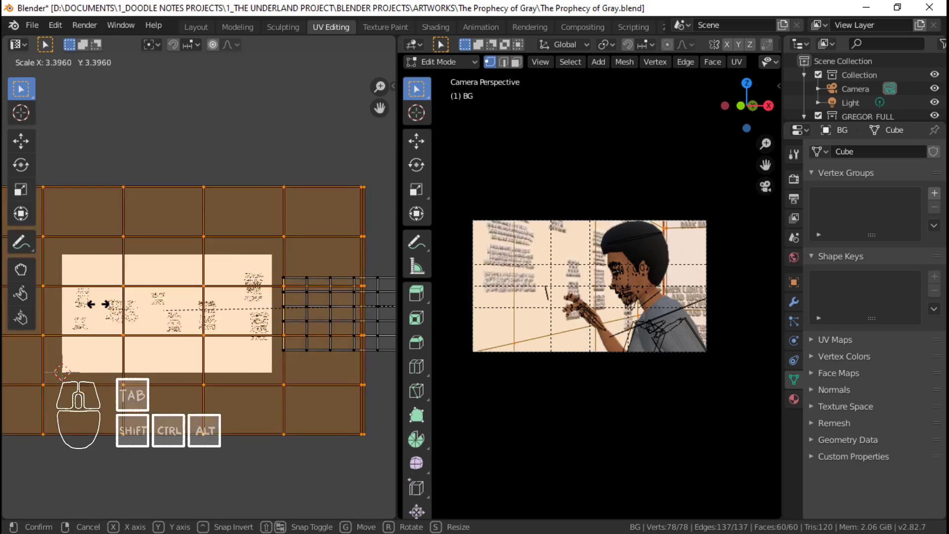
{"action": "left_click", "coordinate": [125, 311]}
Reposition the enlarged UV island over the wall image and scale it down slightly so the central verses reach the character's hand.
{"action": "key", "text": "g"}
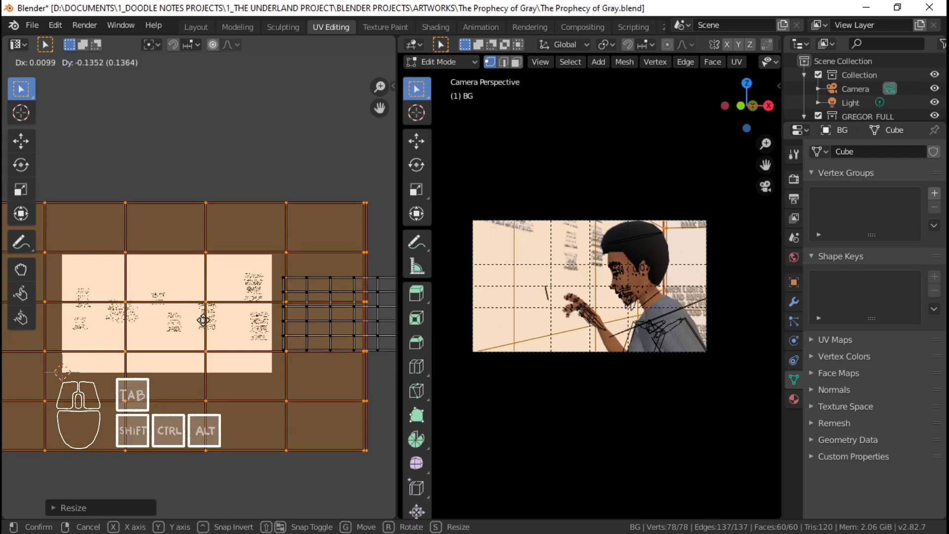
{"action": "left_click", "coordinate": [168, 294]}
{"action": "key", "text": "s"}
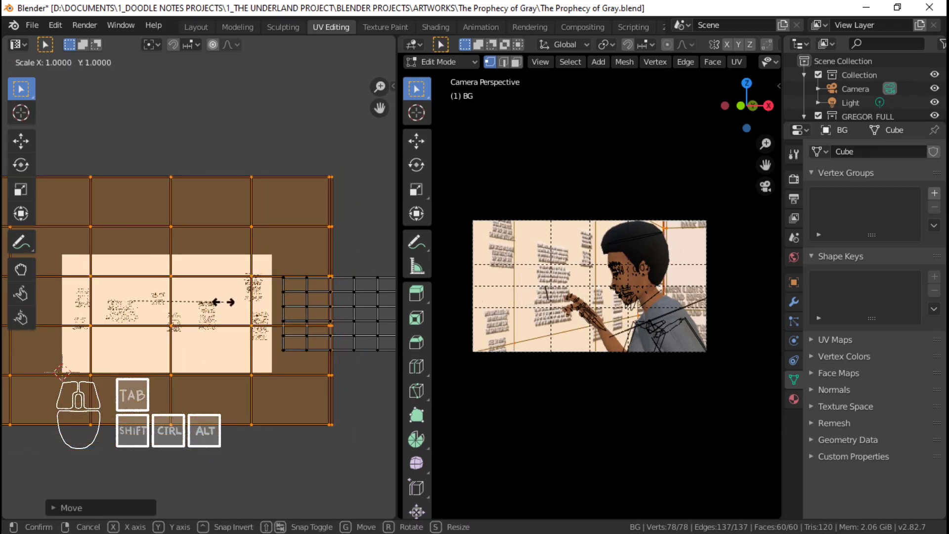
{"action": "left_click", "coordinate": [204, 303]}
{"action": "key", "text": "g"}
{"action": "key", "text": "y"}
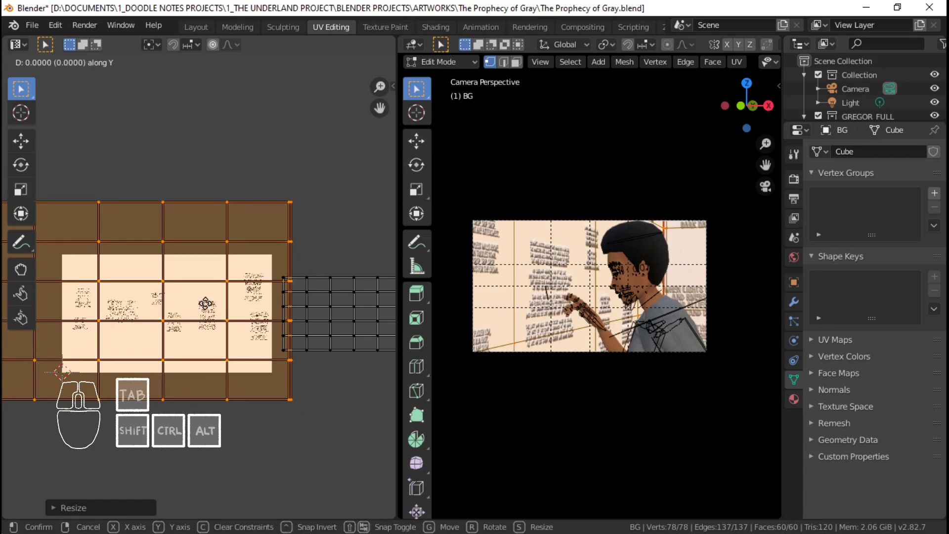
{"action": "left_click", "coordinate": [205, 303]}
Check the wall text in Object Mode and nudge the large UV island along the Y axis.
{"action": "key", "text": "Tab"}
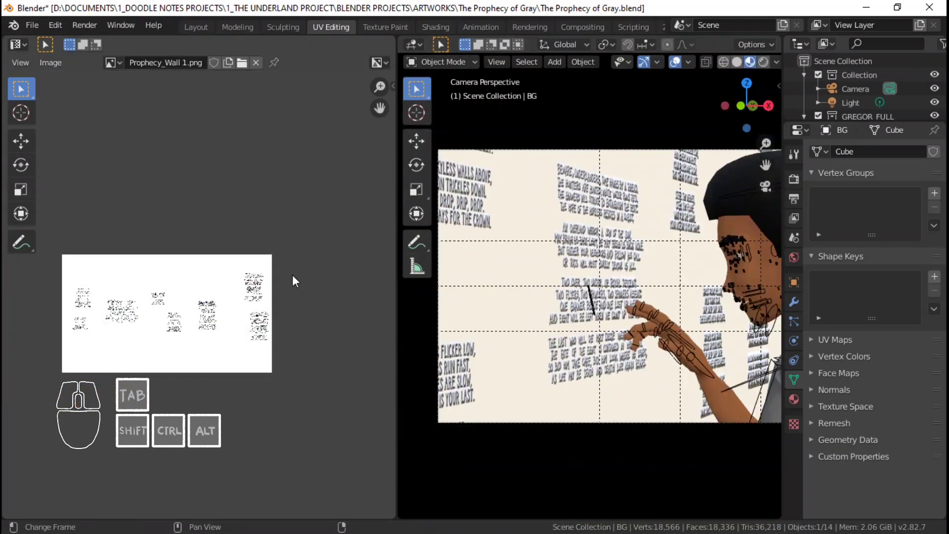
{"action": "key", "text": "Tab"}
{"action": "scroll", "coordinate": [274, 287], "scroll_direction": "up", "scroll_amount": 3}
{"action": "key", "text": "g"}
{"action": "key", "text": "y"}
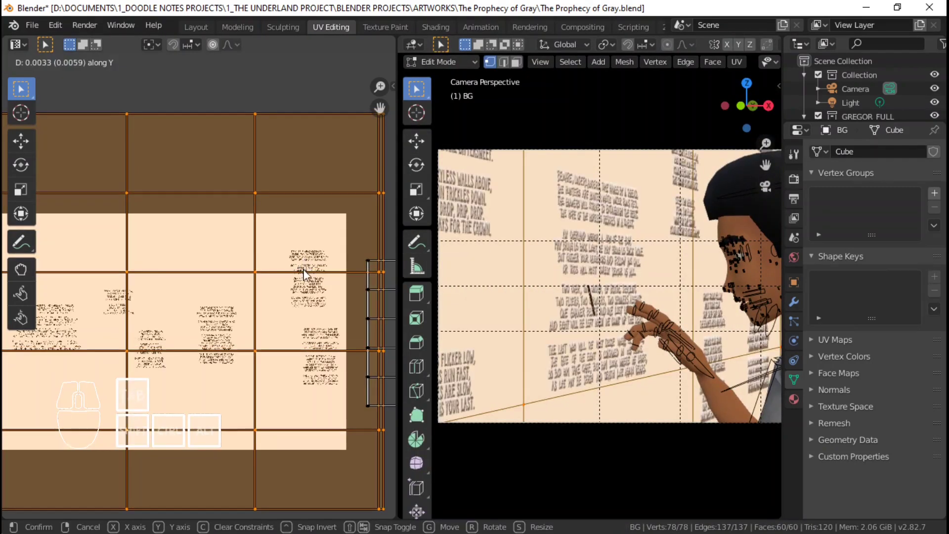
{"action": "left_click", "coordinate": [303, 273]}
Fine-tune the large UV island's scale and its position along Y to fit the verses in the camera frame.
{"action": "middle_click_drag", "start_coordinate": [241, 314], "coordinate": [326, 302], "text": "shift"}
{"action": "scroll", "coordinate": [325, 303], "scroll_direction": "down", "scroll_amount": 2}
{"action": "key", "text": "s"}
{"action": "left_click", "coordinate": [310, 297]}
{"action": "key", "text": "g"}
{"action": "key", "text": "y"}
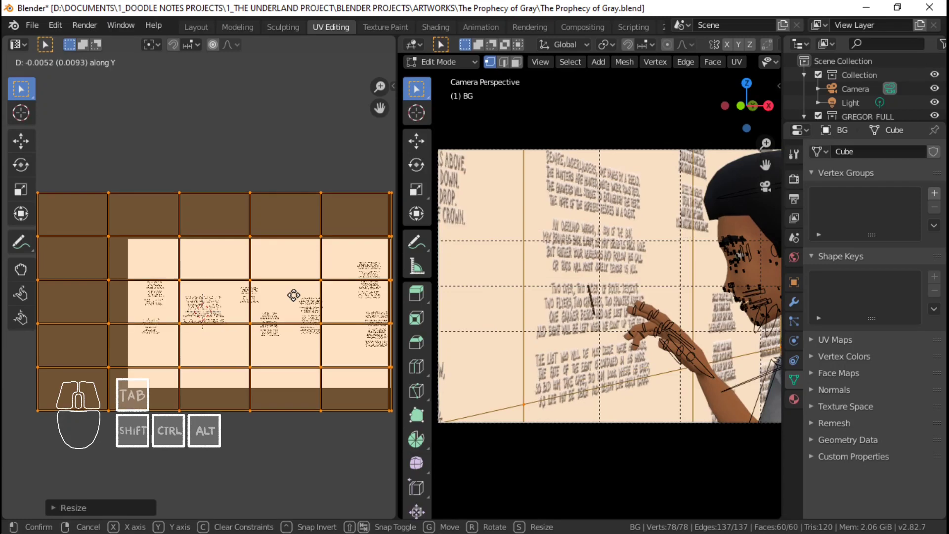
{"action": "left_click", "coordinate": [295, 295]}
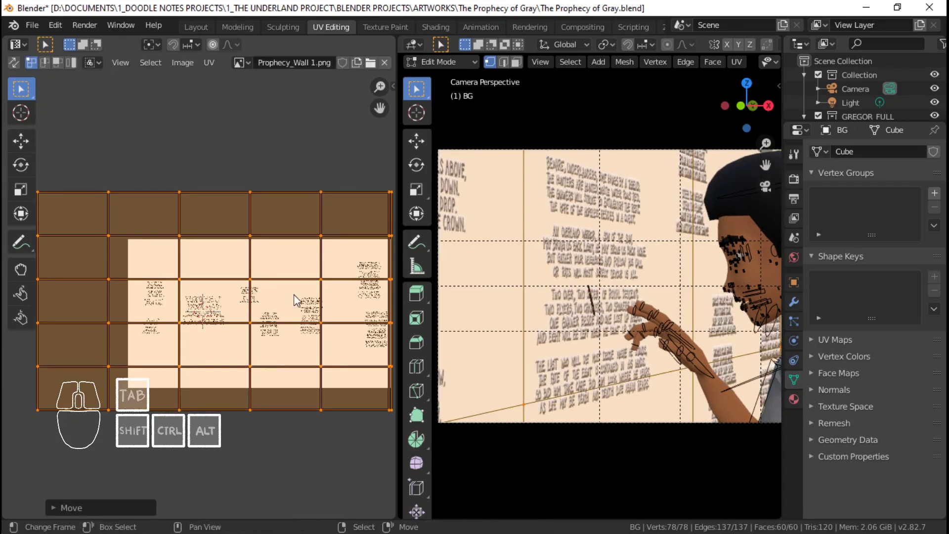
{"action": "key", "text": "s"}
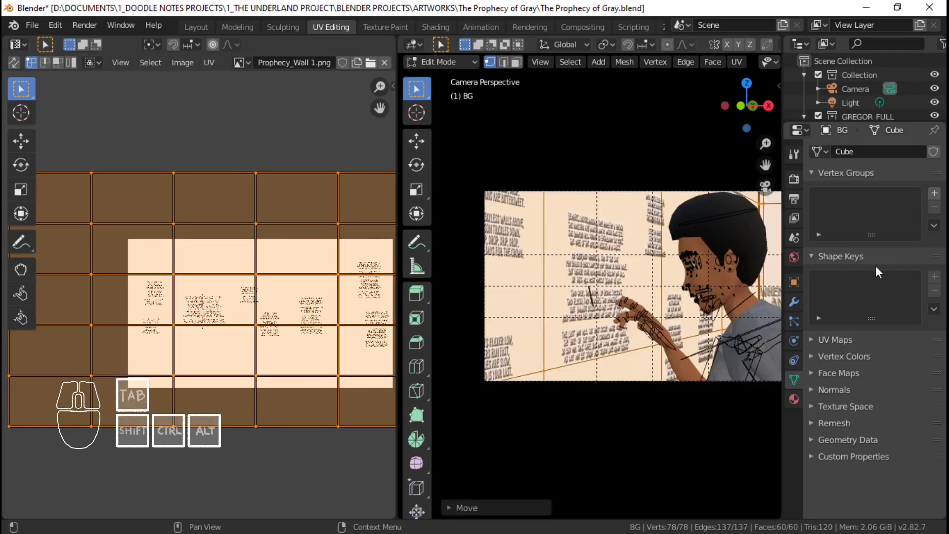
Examine the size and placement of the verses on both walls through the camera in Object Mode.
{"action": "key", "text": "Tab"}
{"action": "scroll", "coordinate": [360, 266], "scroll_direction": "down", "scroll_amount": 2}
{"action": "middle_click_drag", "start_coordinate": [282, 259], "coordinate": [240, 258], "text": "shift"}
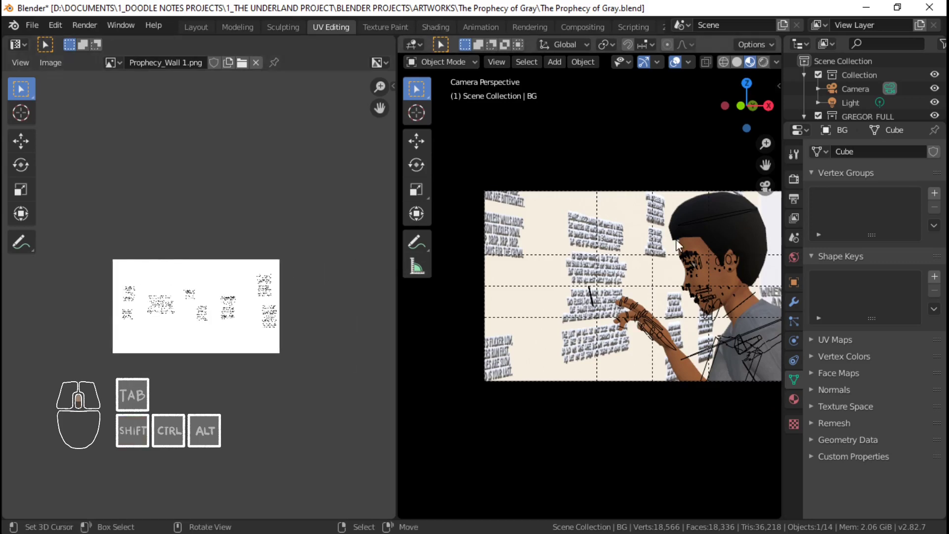
{"action": "scroll", "coordinate": [526, 245], "scroll_direction": "up", "scroll_amount": 2}
{"action": "middle_click_drag", "start_coordinate": [525, 246], "coordinate": [664, 256], "text": "shift"}
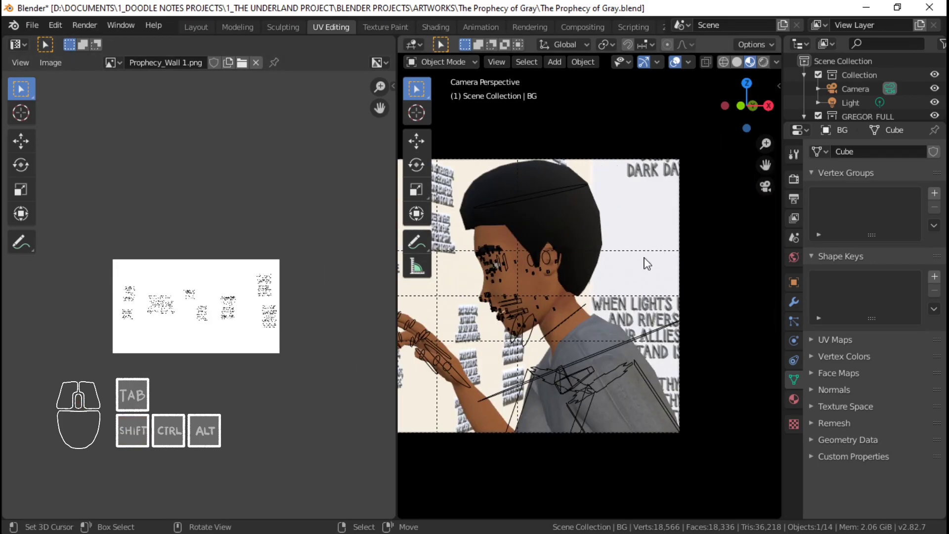
{"action": "middle_click_drag", "start_coordinate": [664, 261], "coordinate": [587, 339]}
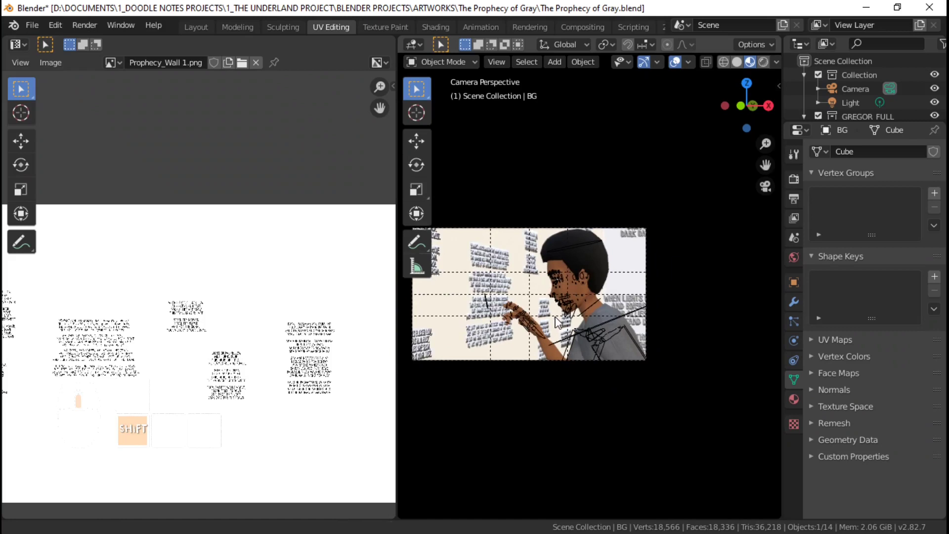
{"action": "scroll", "coordinate": [557, 321], "scroll_direction": "up", "scroll_amount": 8}
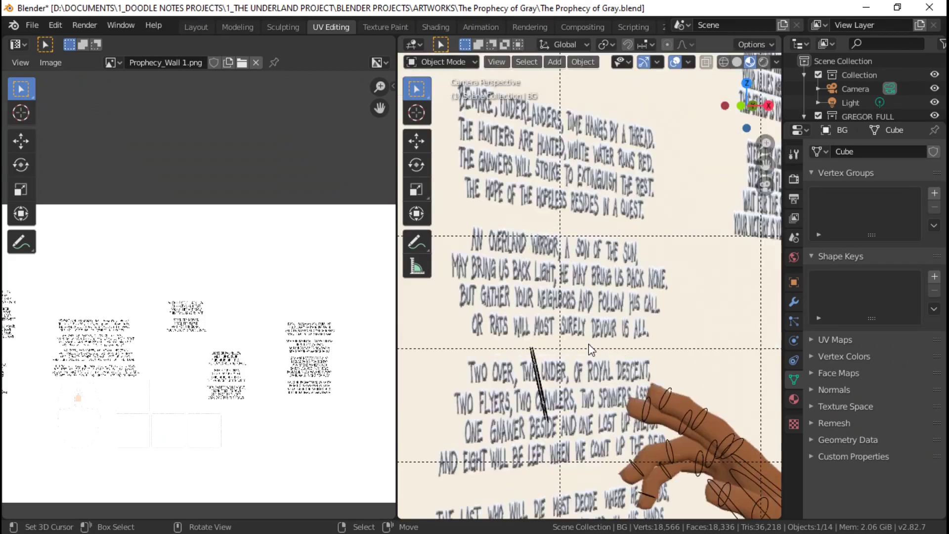
{"action": "scroll", "coordinate": [592, 349], "scroll_direction": "down", "scroll_amount": 8}
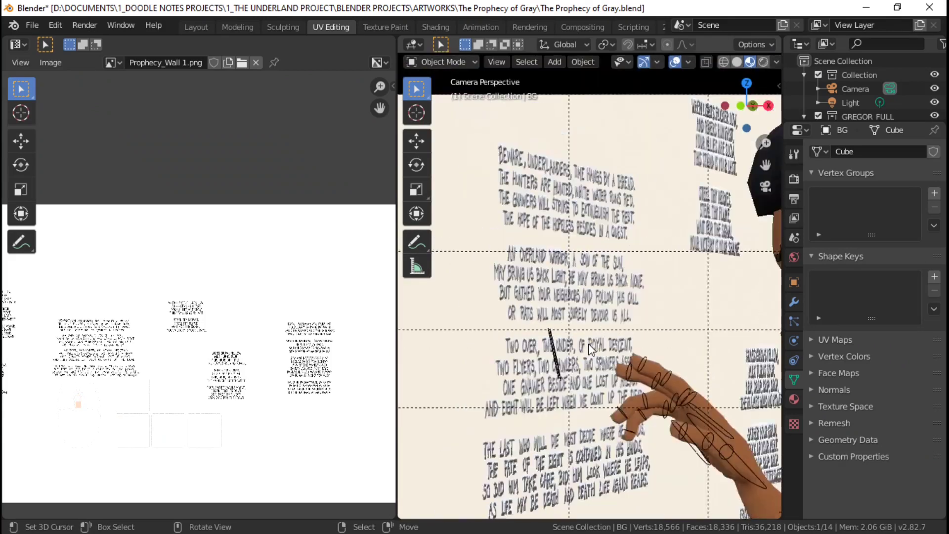
Save the file and, in the Shading workspace, set the WALL material's Mix node feeding Base Color to Multiply.
{"action": "key", "text": "ctrl+s"}
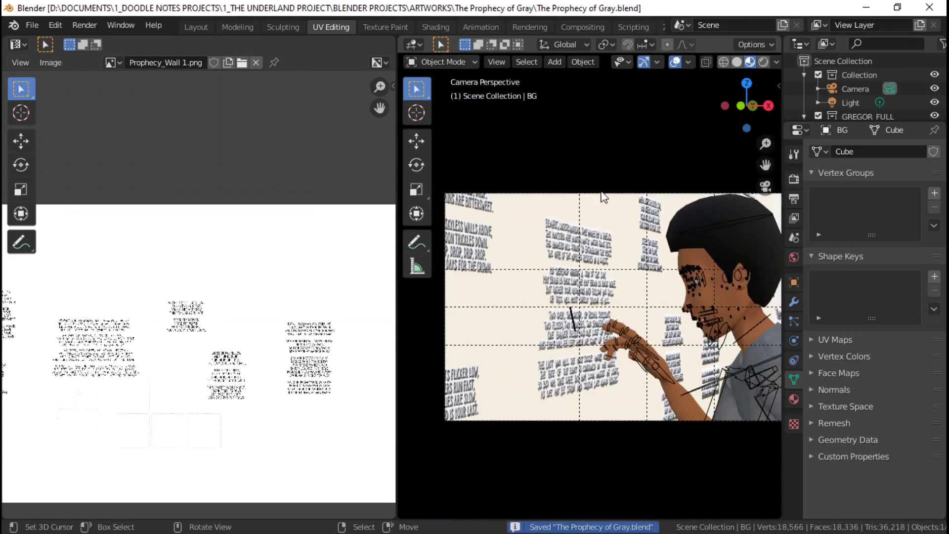
{"action": "left_click", "coordinate": [431, 27]}
{"action": "scroll", "coordinate": [490, 417], "scroll_direction": "up", "scroll_amount": 4}
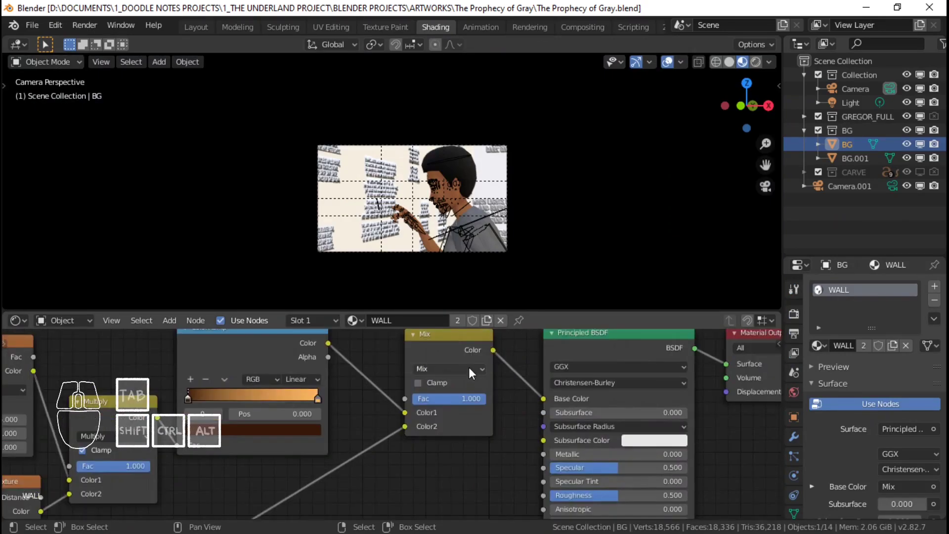
{"action": "left_click", "coordinate": [469, 369]}
{"action": "left_click", "coordinate": [429, 322]}
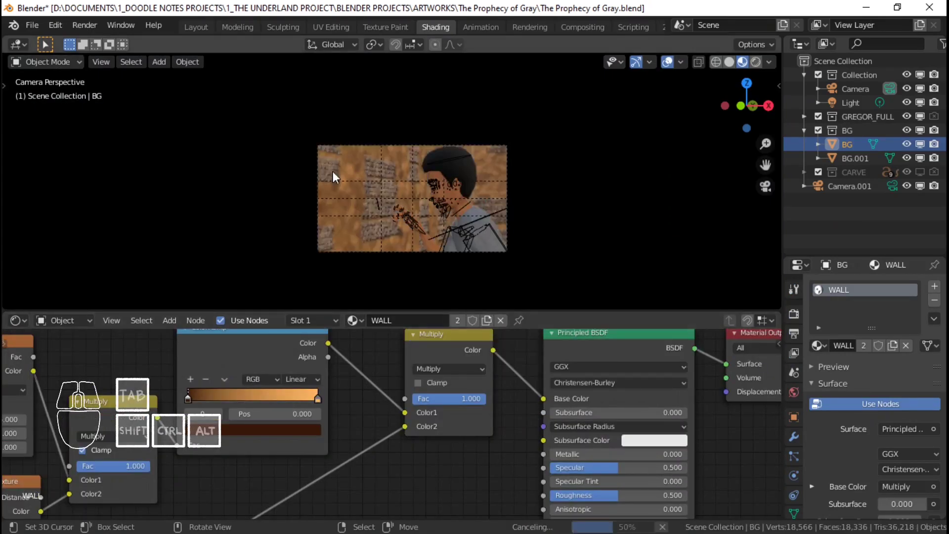
Lower the Fac of the Multiply node feeding Base Color to 0.400 and turn off the viewport overlays.
{"action": "scroll", "coordinate": [370, 218], "scroll_direction": "up", "scroll_amount": 6}
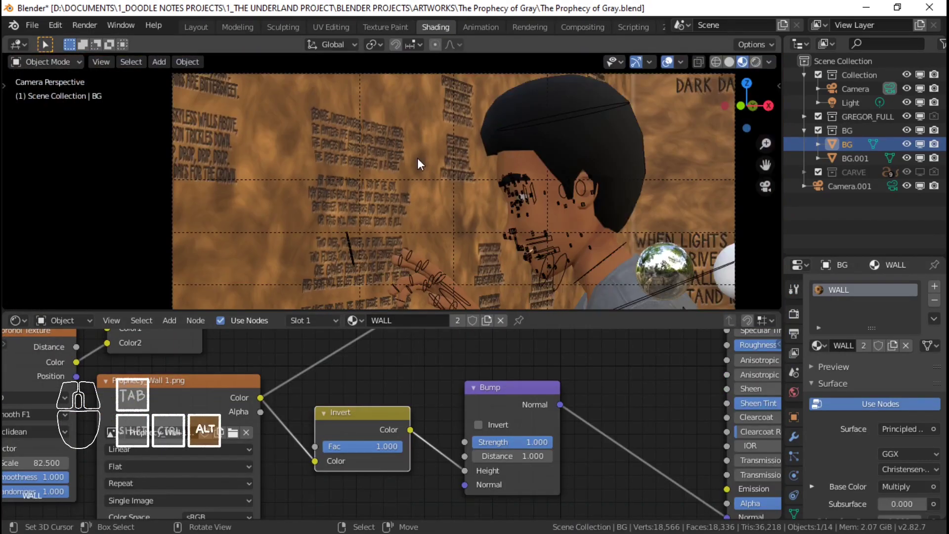
{"action": "scroll", "coordinate": [417, 158], "scroll_direction": "up", "scroll_amount": 10}
{"action": "key", "text": "alt+a"}
{"action": "middle_click_drag", "start_coordinate": [544, 353], "coordinate": [504, 488]}
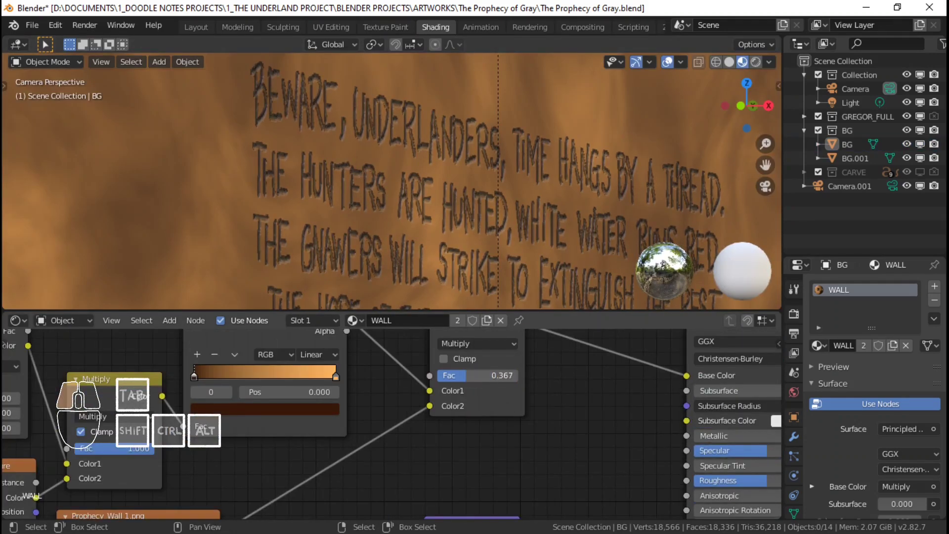
{"action": "left_click_drag", "start_coordinate": [454, 376], "coordinate": [470, 376]}
{"action": "scroll", "coordinate": [544, 207], "scroll_direction": "down", "scroll_amount": 10}
{"action": "left_click", "coordinate": [667, 62]}
Examine the carved lettering up close and the full camera framing of the character against the walls.
{"action": "scroll", "coordinate": [532, 197], "scroll_direction": "up", "scroll_amount": 4}
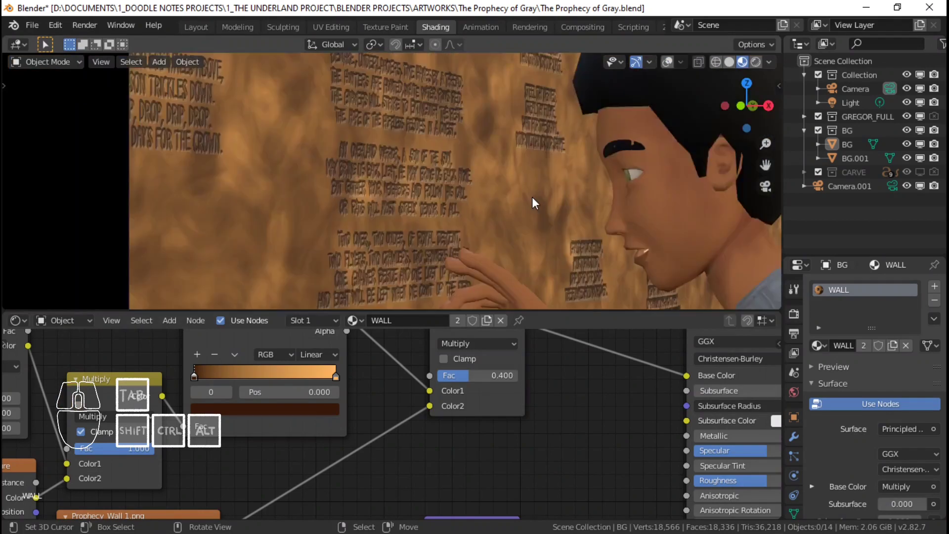
{"action": "scroll", "coordinate": [533, 196], "scroll_direction": "down", "scroll_amount": 6}
{"action": "middle_click_drag", "start_coordinate": [531, 197], "coordinate": [537, 138], "text": "shift"}
{"action": "scroll", "coordinate": [558, 185], "scroll_direction": "up", "scroll_amount": 6}
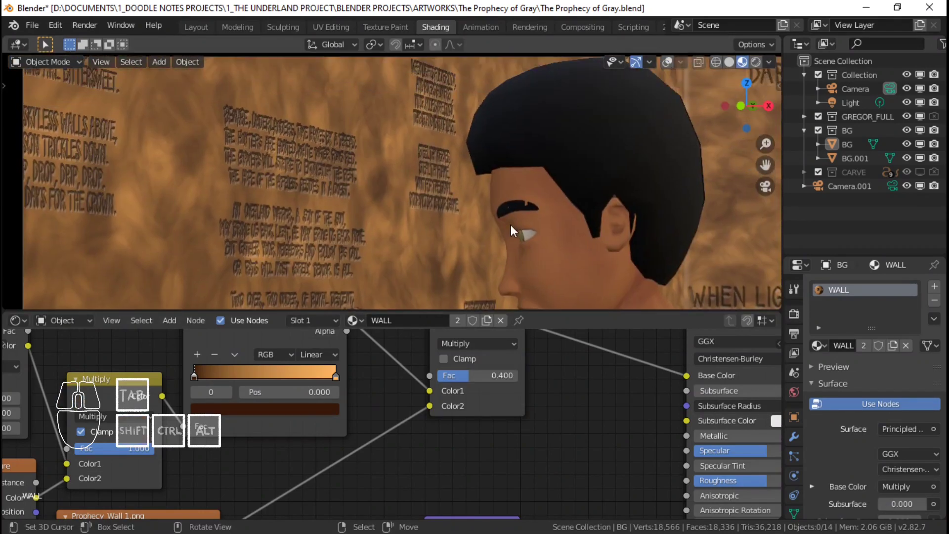
{"action": "scroll", "coordinate": [511, 224], "scroll_direction": "up", "scroll_amount": 5}
{"action": "left_click_drag", "start_coordinate": [554, 311], "coordinate": [550, 253]}
{"action": "middle_click_drag", "start_coordinate": [405, 235], "coordinate": [544, 246], "text": "shift"}
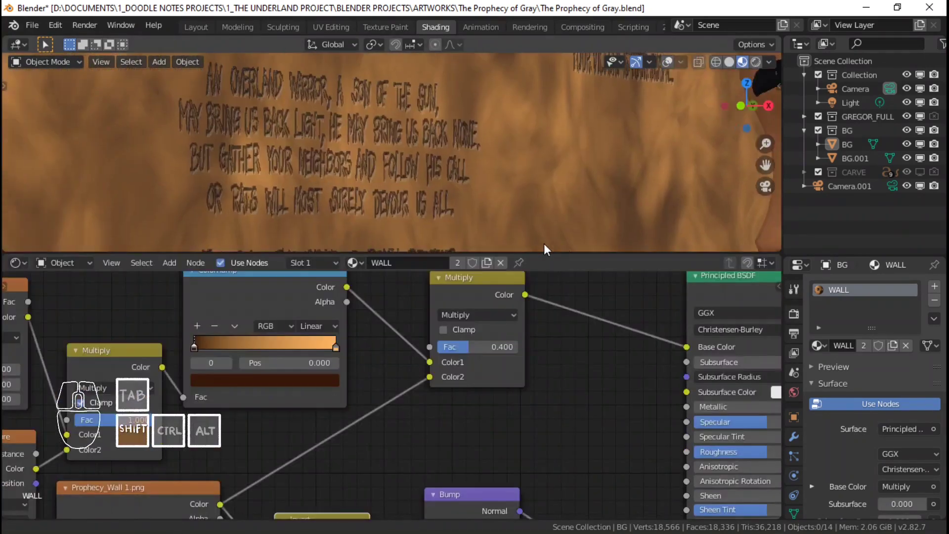
{"action": "middle_click_drag", "start_coordinate": [480, 213], "coordinate": [560, 63], "text": "shift"}
{"action": "scroll", "coordinate": [532, 113], "scroll_direction": "up", "scroll_amount": 5}
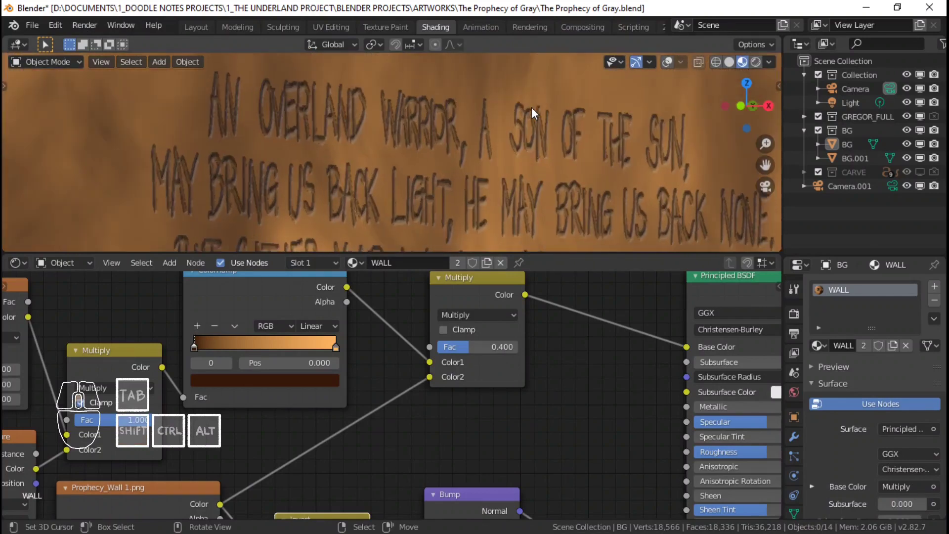
{"action": "scroll", "coordinate": [563, 163], "scroll_direction": "down", "scroll_amount": 4}
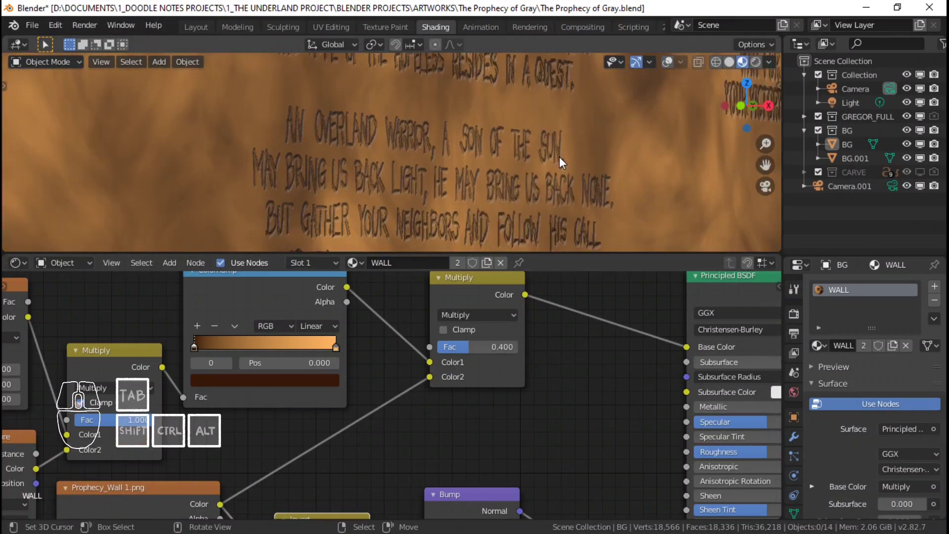
{"action": "scroll", "coordinate": [562, 161], "scroll_direction": "down", "scroll_amount": 6}
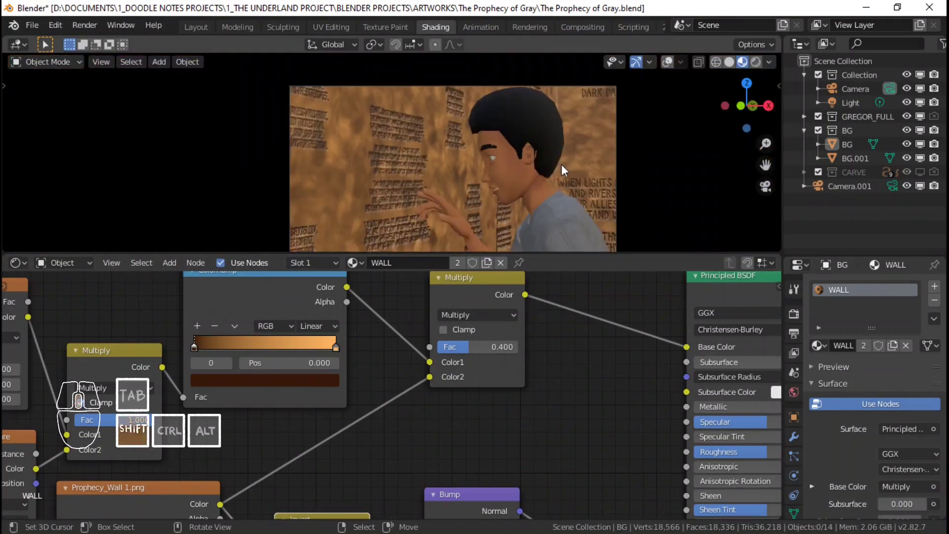
Enlarge the 3D viewport, rename the WALL material to WALL 1 and save the file.
{"action": "left_click_drag", "start_coordinate": [628, 262], "coordinate": [629, 369]}
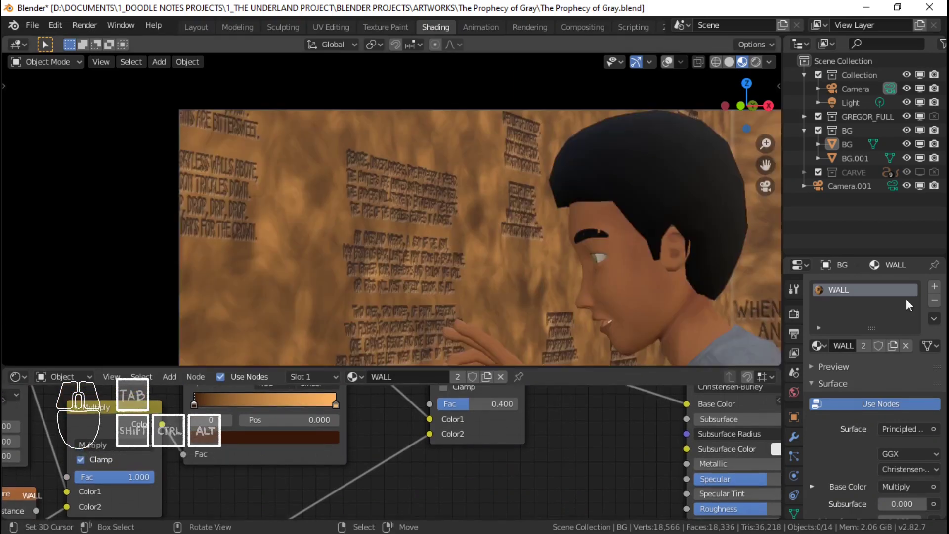
{"action": "double_click", "coordinate": [858, 290]}
{"action": "type", "text": "1"}
{"action": "key", "text": "Return"}
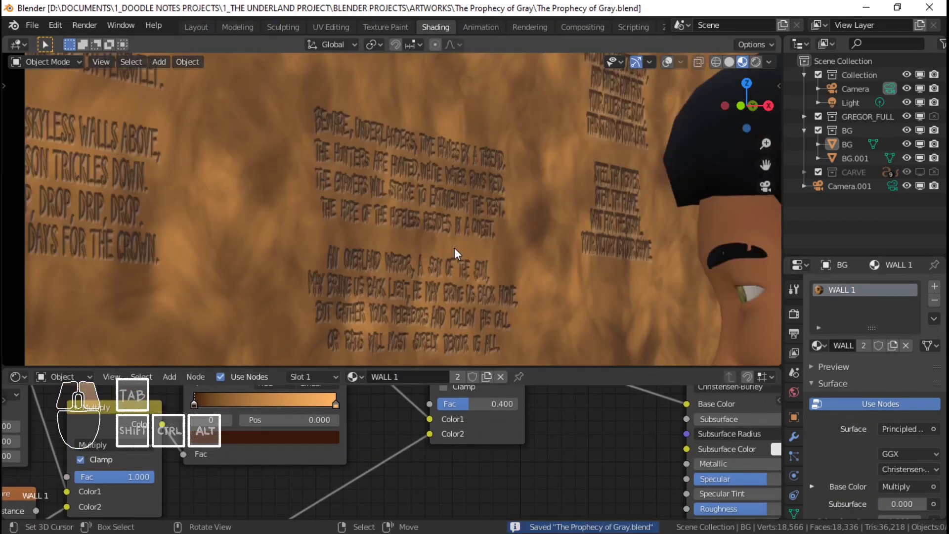
{"action": "key", "text": "ctrl+s"}
Examine the carved verses up close and the character's framing against the walls through the camera.
{"action": "scroll", "coordinate": [455, 247], "scroll_direction": "up", "scroll_amount": 3}
{"action": "scroll", "coordinate": [455, 248], "scroll_direction": "down", "scroll_amount": 2}
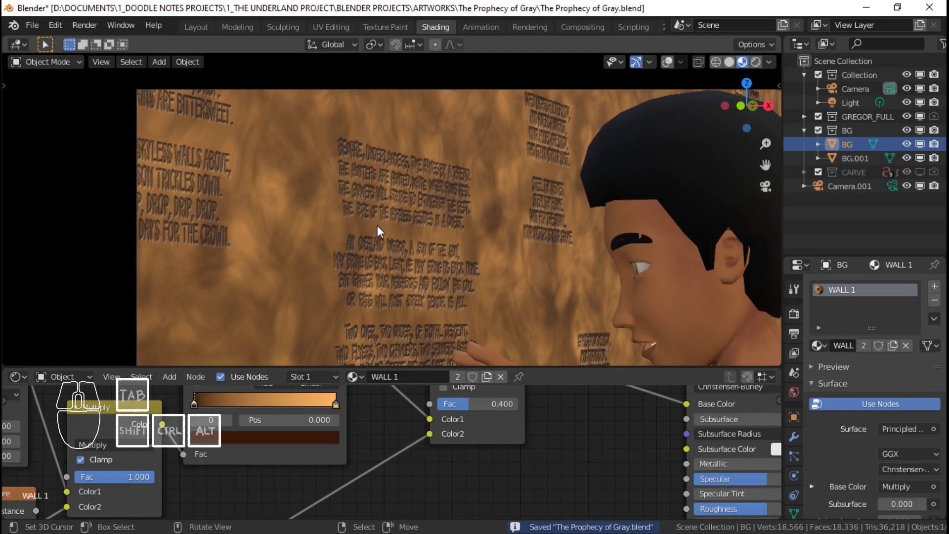
{"action": "scroll", "coordinate": [378, 225], "scroll_direction": "down", "scroll_amount": 2}
{"action": "middle_click_drag", "start_coordinate": [773, 273], "coordinate": [666, 207], "text": "shift"}
{"action": "scroll", "coordinate": [319, 188], "scroll_direction": "up", "scroll_amount": 4}
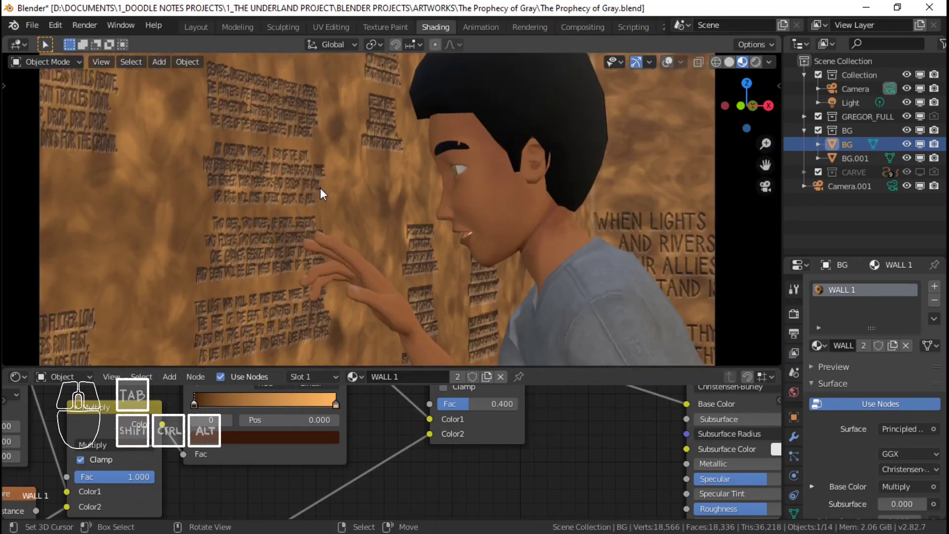
{"action": "middle_click_drag", "start_coordinate": [283, 181], "coordinate": [382, 222], "text": "shift"}
{"action": "scroll", "coordinate": [341, 225], "scroll_direction": "down", "scroll_amount": 1}
{"action": "scroll", "coordinate": [340, 224], "scroll_direction": "down", "scroll_amount": 4}
{"action": "scroll", "coordinate": [383, 223], "scroll_direction": "up", "scroll_amount": 4}
{"action": "middle_click_drag", "start_coordinate": [522, 264], "coordinate": [433, 109], "text": "shift"}
{"action": "scroll", "coordinate": [448, 193], "scroll_direction": "up", "scroll_amount": 1}
{"action": "scroll", "coordinate": [460, 188], "scroll_direction": "down", "scroll_amount": 6}
{"action": "right_click", "coordinate": [489, 160]}
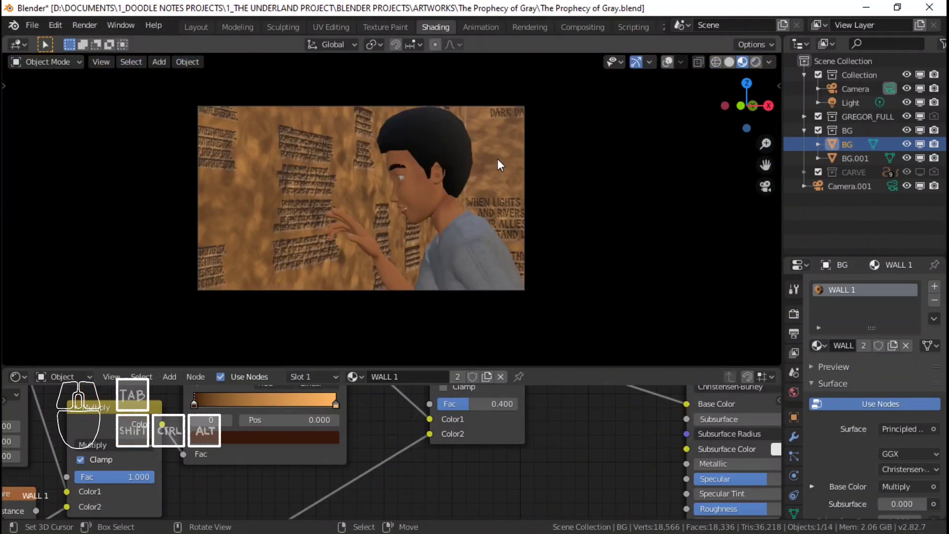
Save the file and, in Edit Mode on BG, select all faces of the wall behind the character by growing the selection from its outer edge.
{"action": "key", "text": "KP_1"}
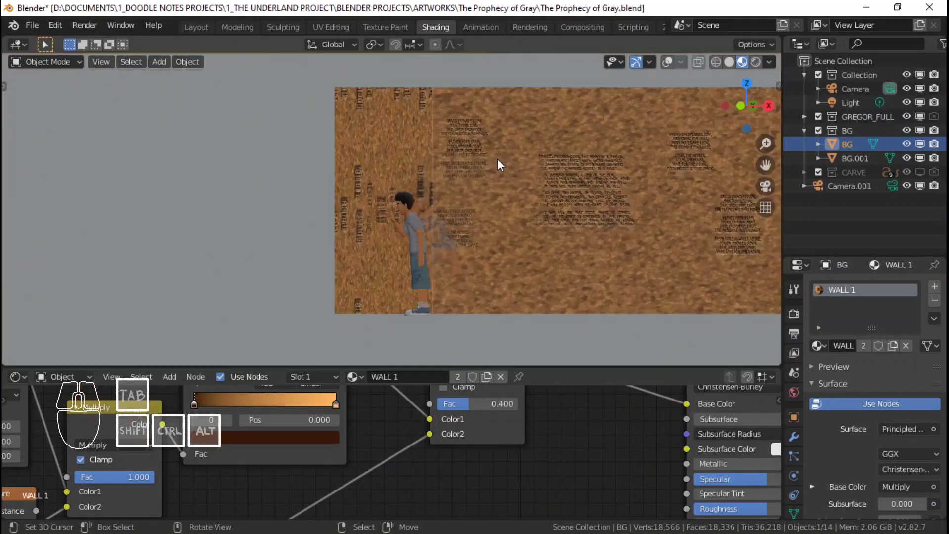
{"action": "middle_click_drag", "start_coordinate": [409, 185], "coordinate": [456, 192]}
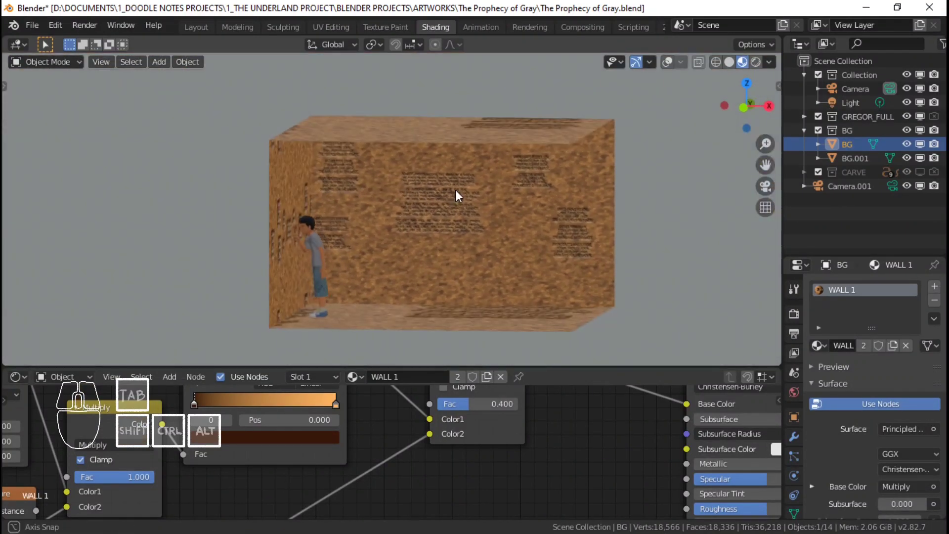
{"action": "key", "text": "ctrl+s"}
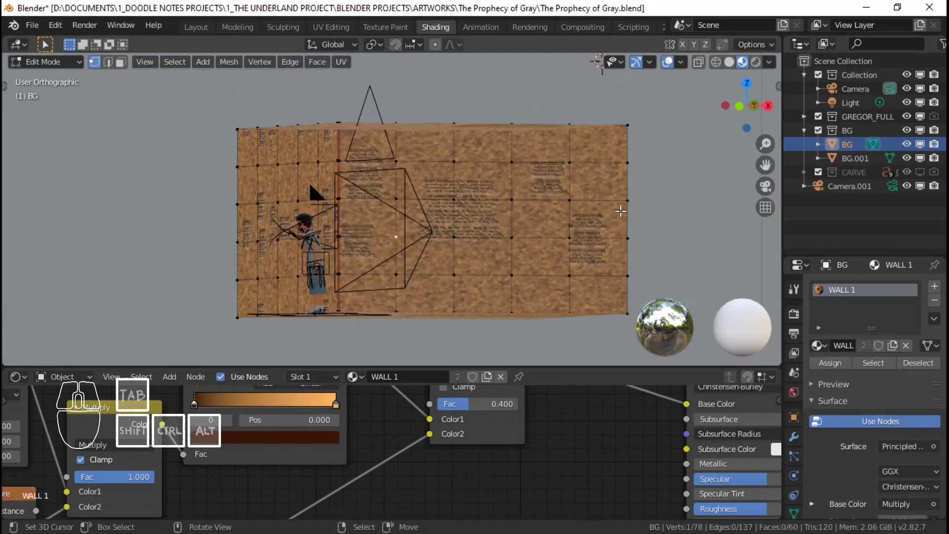
{"action": "key", "text": "alt+a"}
{"action": "key", "text": "ctrl"}
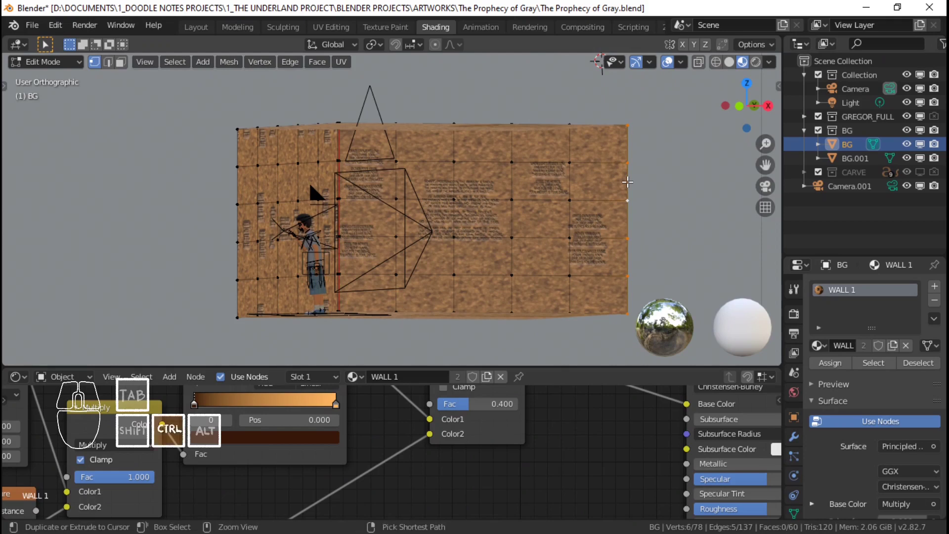
{"action": "key", "text": "ctrl+KP_Add"}
{"action": "key", "text": "ctrl+KP_Add"}
{"action": "key", "text": "ctrl+KP_Add"}
{"action": "key", "text": "ctrl+KP_Add"}
{"action": "key", "text": "ctrl+KP_Add"}
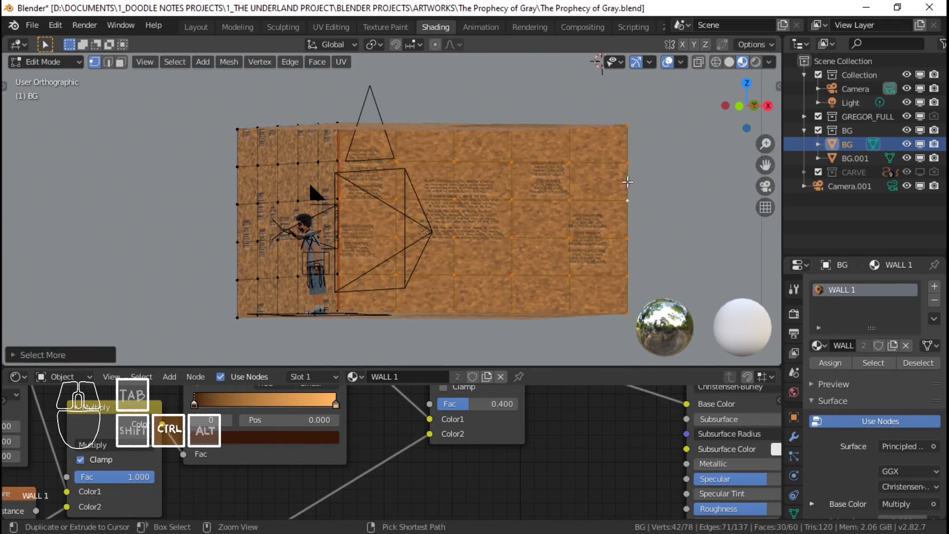
Add a second material slot to BG with Wall_WHITE, assign it to the selected wall faces and return to Object Mode.
{"action": "left_click", "coordinate": [934, 287]}
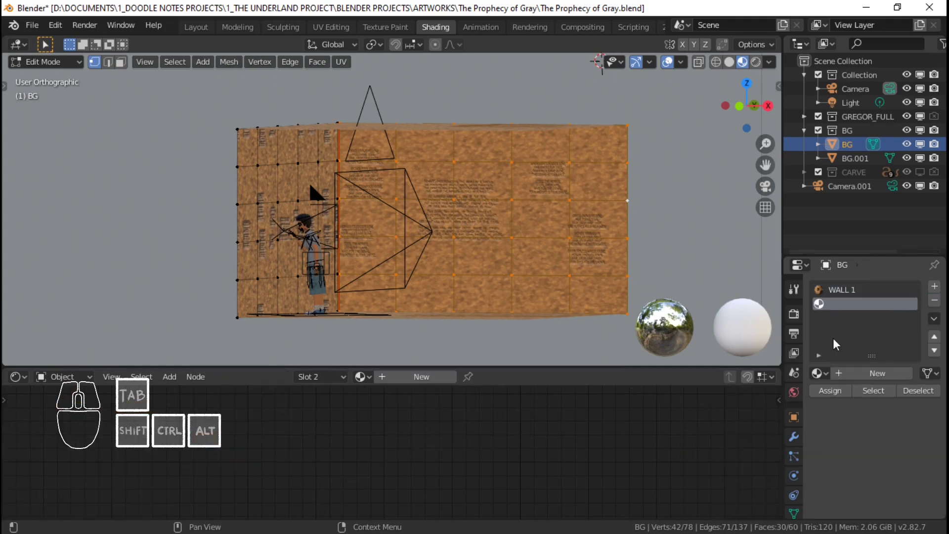
{"action": "left_click", "coordinate": [818, 373]}
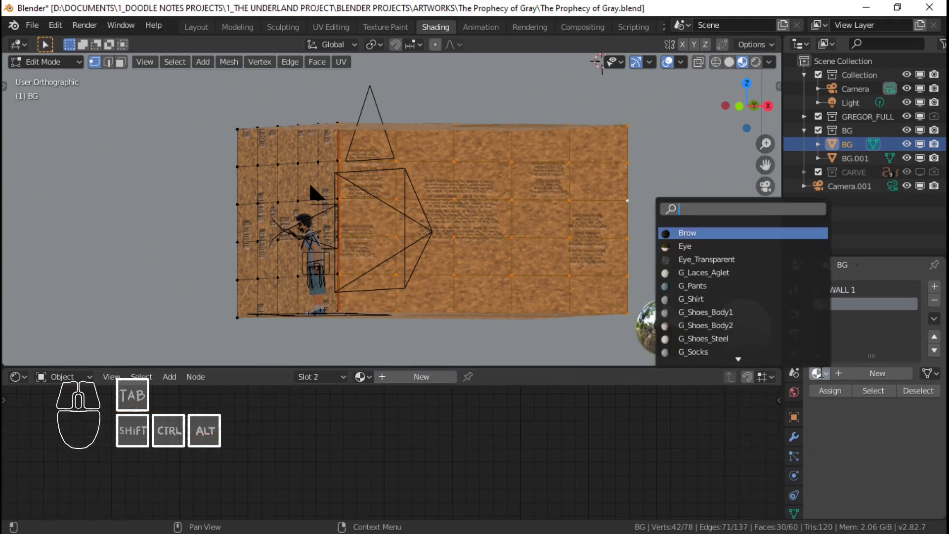
{"action": "type", "text": "wall"}
{"action": "left_click", "coordinate": [751, 250]}
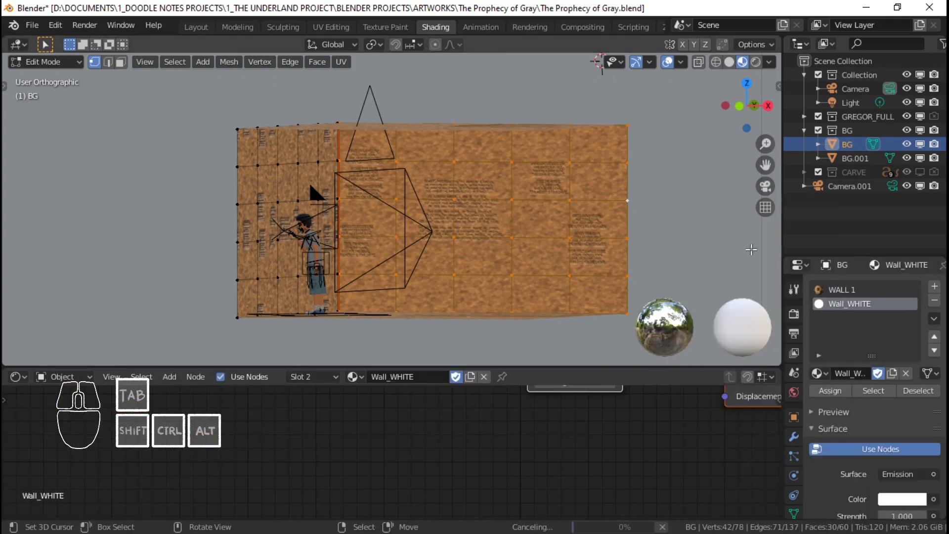
{"action": "left_click", "coordinate": [830, 390]}
{"action": "middle_click_drag", "start_coordinate": [475, 272], "coordinate": [409, 285]}
{"action": "key", "text": "Tab"}
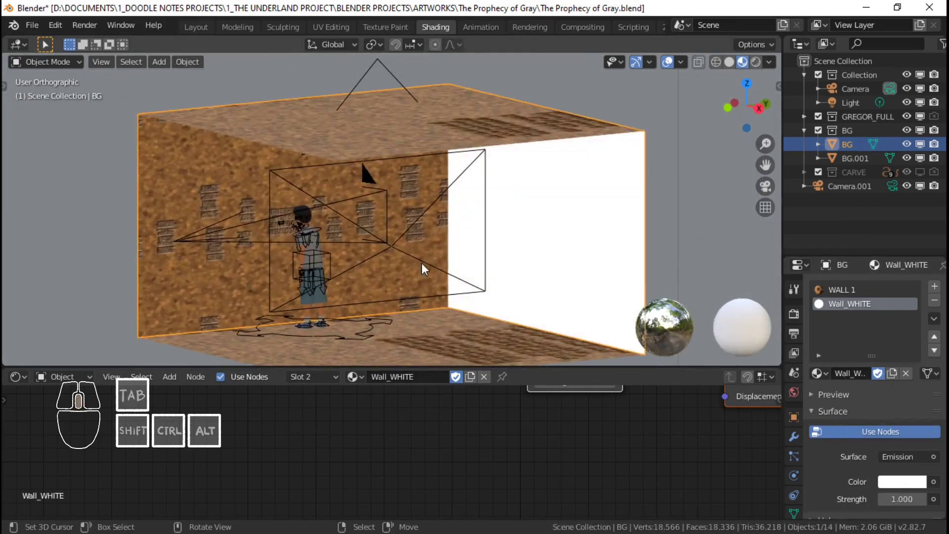
Save the file and make Camera.001 the active camera.
{"action": "key", "text": "ctrl+s"}
{"action": "key", "text": "KP_0"}
{"action": "middle_click_drag", "start_coordinate": [475, 134], "coordinate": [527, 200], "text": "shift"}
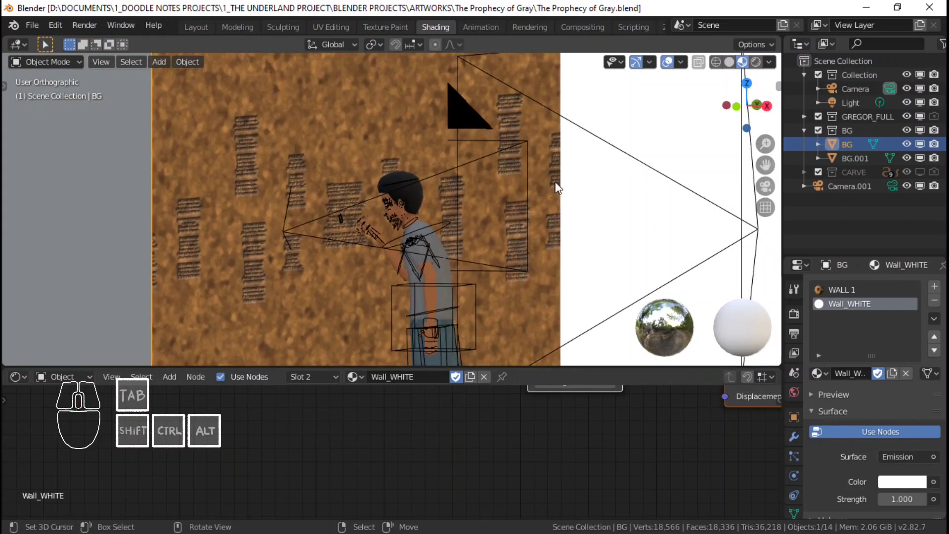
{"action": "key", "text": "KP_0"}
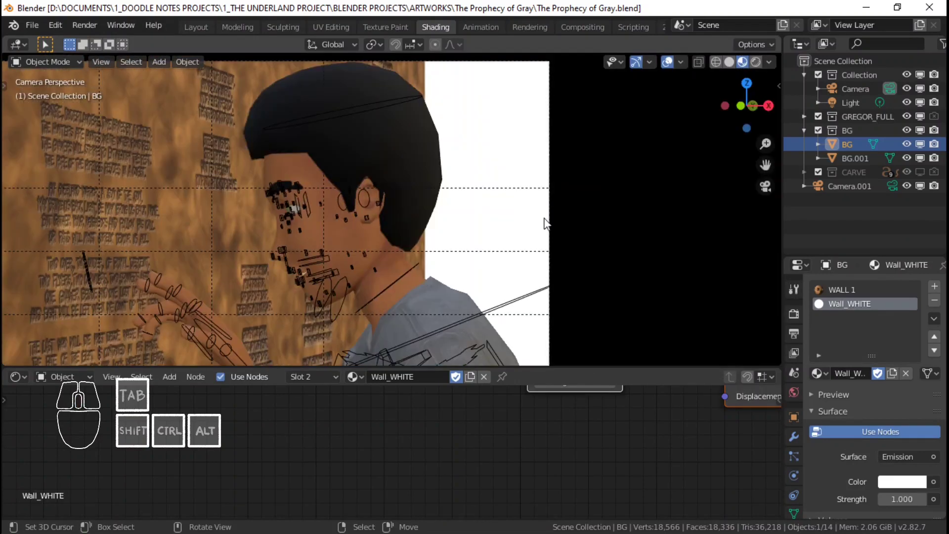
{"action": "scroll", "coordinate": [423, 171], "scroll_direction": "down", "scroll_amount": 3}
{"action": "middle_click_drag", "start_coordinate": [493, 188], "coordinate": [351, 218]}
{"action": "left_click", "coordinate": [419, 218]}
{"action": "key", "text": "ctrl+KP_0"}
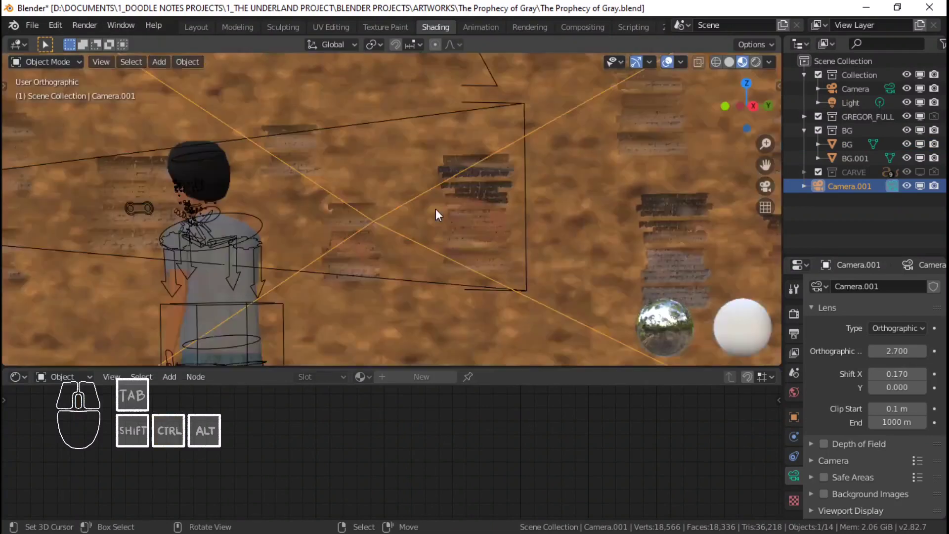
{"action": "scroll", "coordinate": [435, 209], "scroll_direction": "up", "scroll_amount": 2}
{"action": "middle_click_drag", "start_coordinate": [384, 213], "coordinate": [439, 204], "text": "shift"}
{"action": "scroll", "coordinate": [438, 203], "scroll_direction": "down", "scroll_amount": 2}
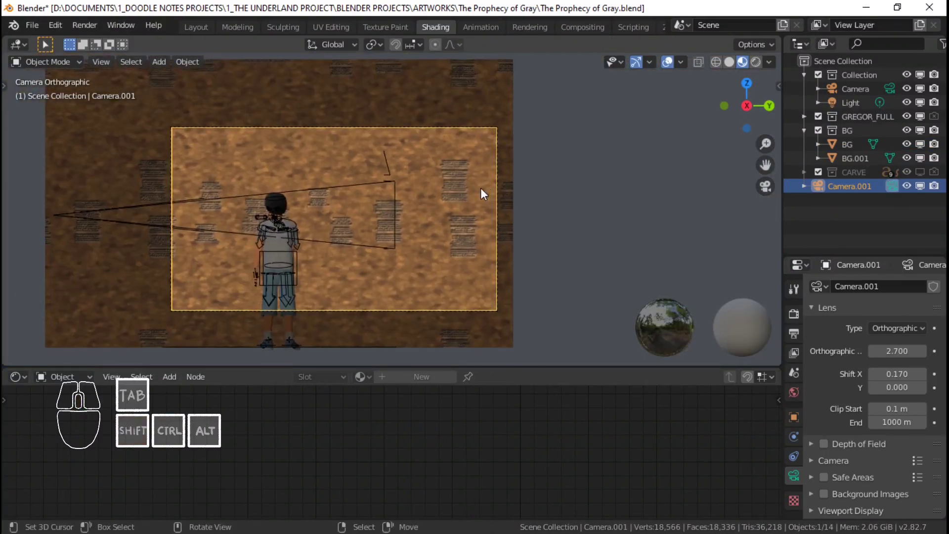
Rotate Camera.001 by 90° around the global Z axis so it faces the white wall.
{"action": "key", "text": "r"}
{"action": "key", "text": "z"}
{"action": "key", "text": "9"}
{"action": "key", "text": "0"}
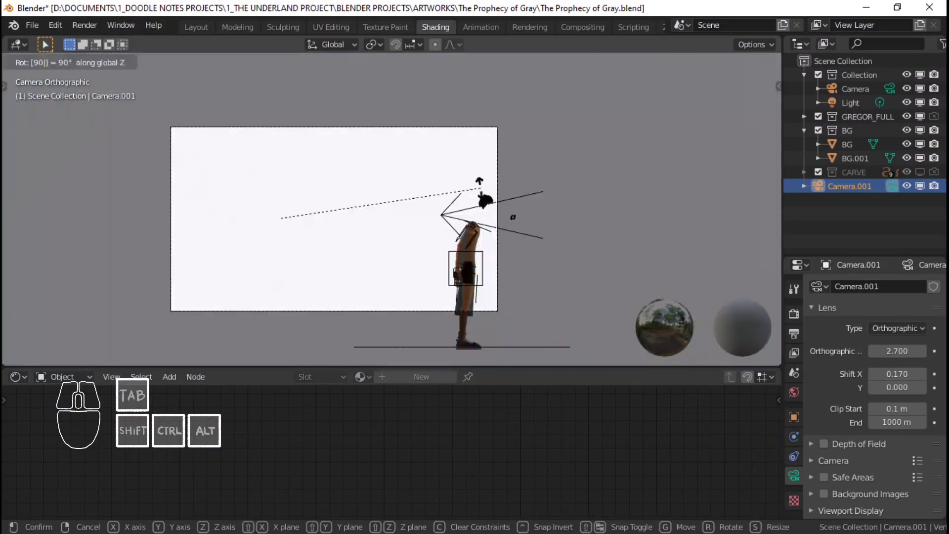
{"action": "key", "text": "Return"}
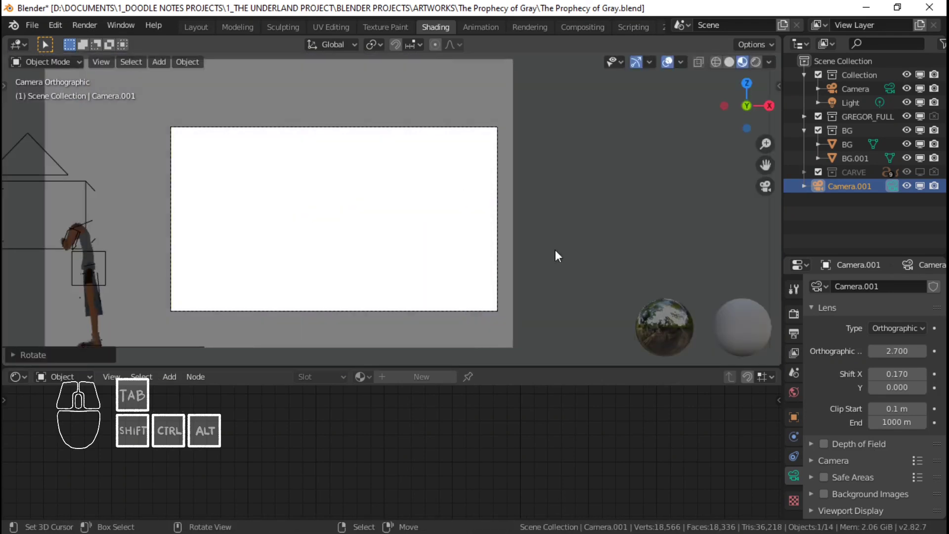
Hide the GREGOR_FULL collection and show CARVE, shifting Camera.001 toward the white wall's corner.
{"action": "left_click", "coordinate": [920, 116]}
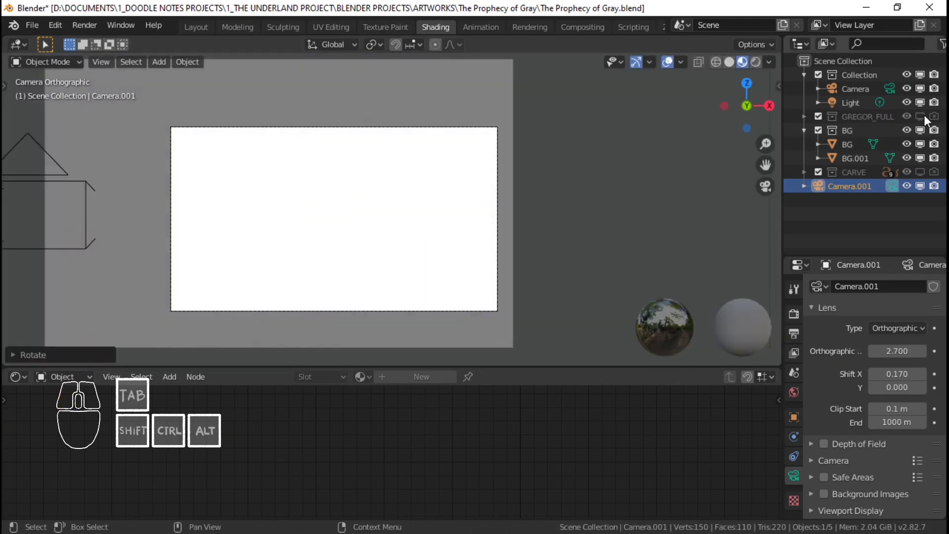
{"action": "key", "text": "g"}
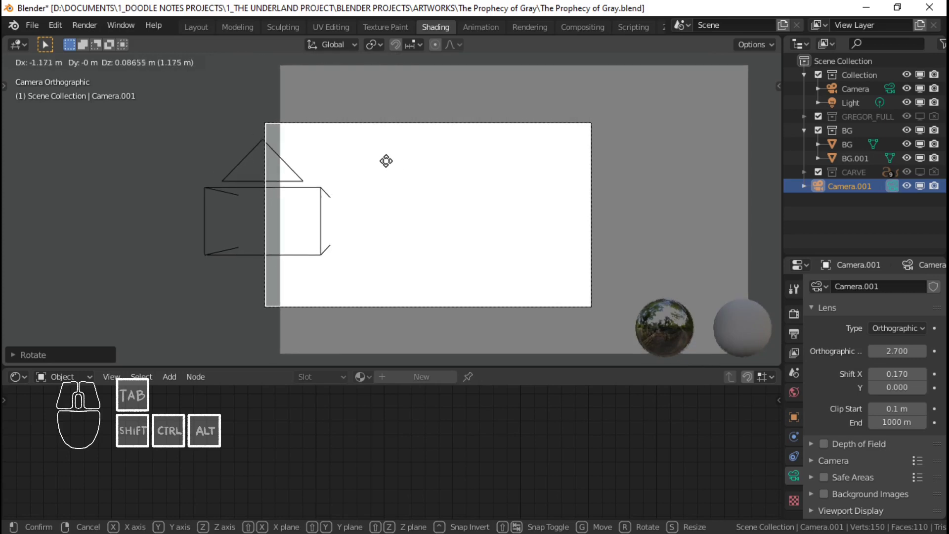
{"action": "left_click", "coordinate": [405, 163]}
{"action": "left_click", "coordinate": [920, 172]}
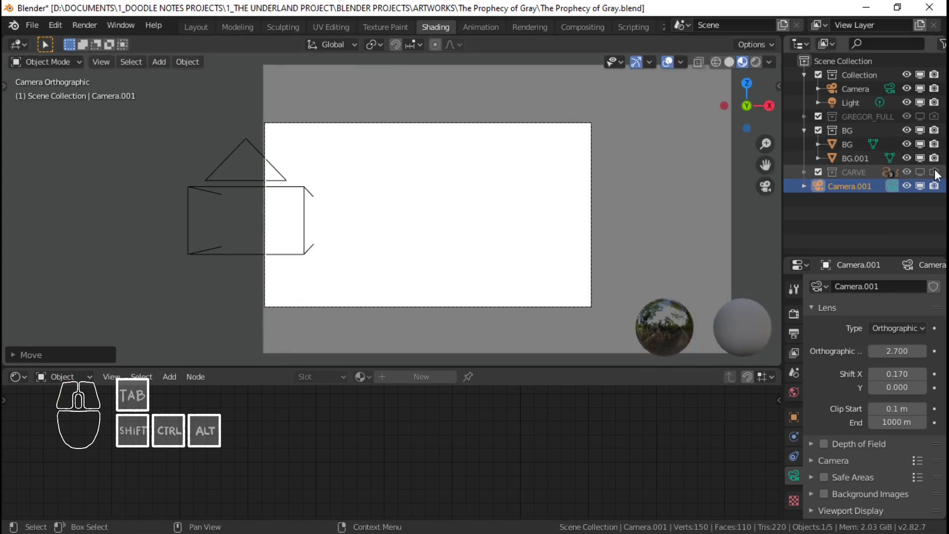
Align Camera.001 with the white wall's corner over the verses and lower its orthographic scale to 1.900.
{"action": "key", "text": "g"}
{"action": "left_click", "coordinate": [452, 195]}
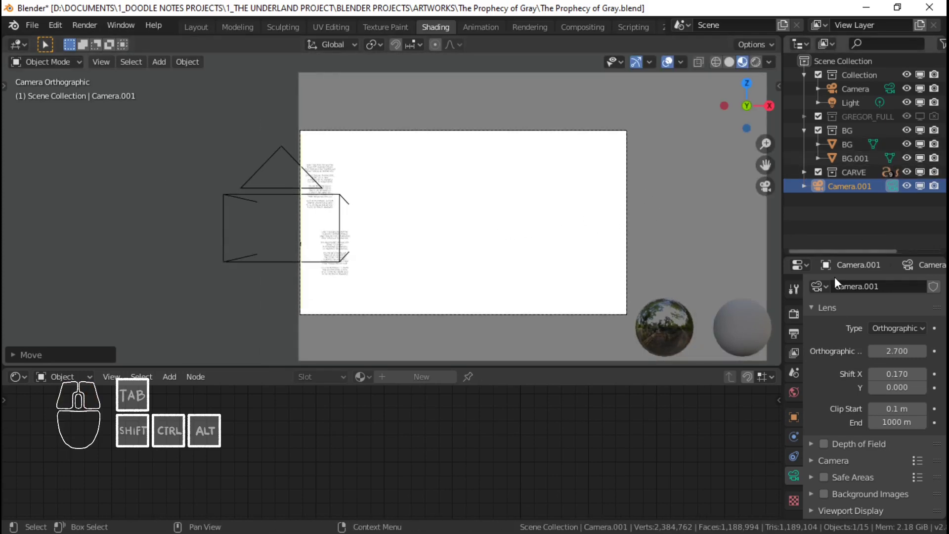
{"action": "left_click_drag", "start_coordinate": [885, 351], "coordinate": [831, 351]}
{"action": "key", "text": "g"}
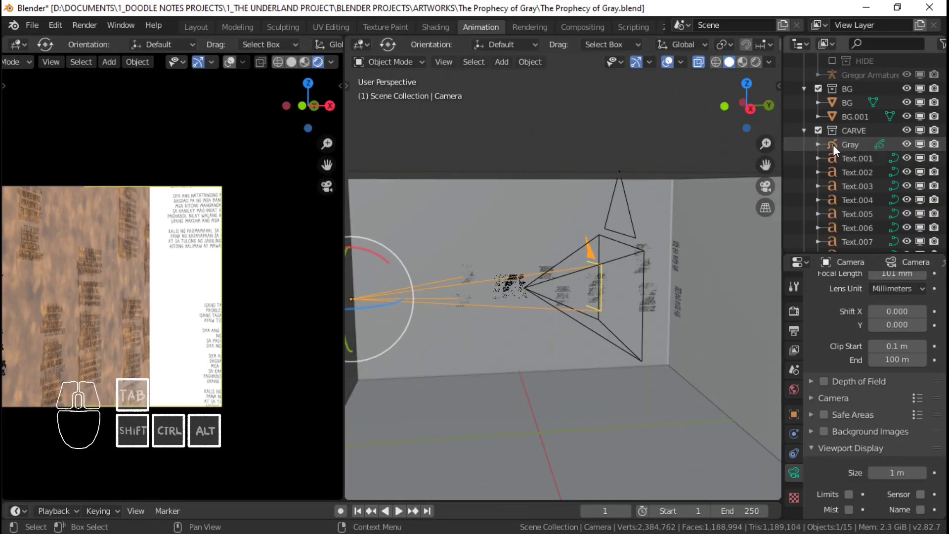
In the Animation workspace, collapse the CARVE and BG collections, switch the camera viewport to Solid shading and save the file.
{"action": "left_click", "coordinate": [804, 130]}
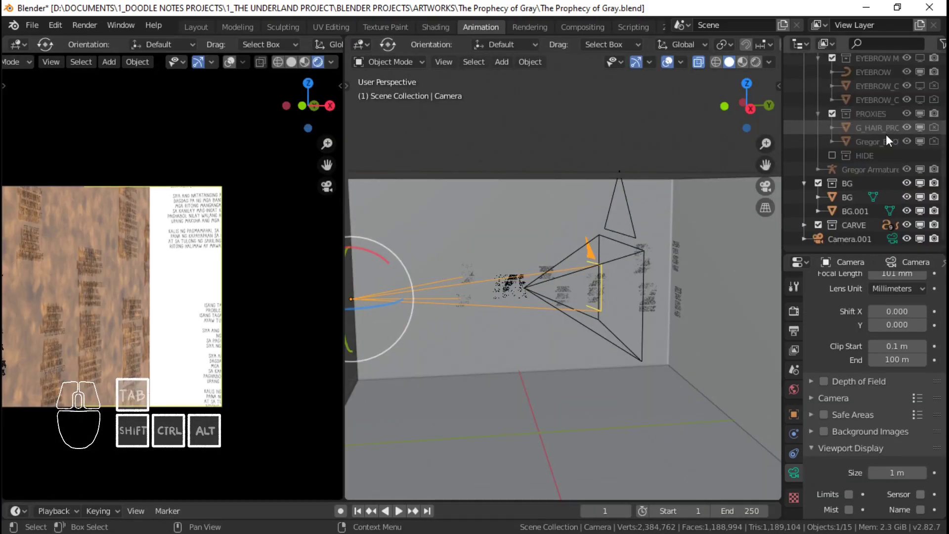
{"action": "left_click", "coordinate": [802, 184]}
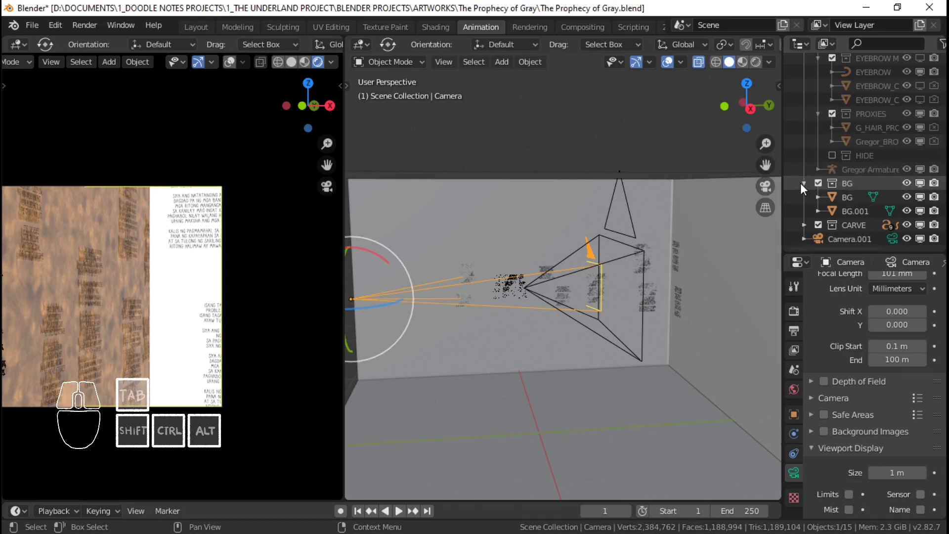
{"action": "middle_click_drag", "start_coordinate": [637, 281], "coordinate": [333, 75]}
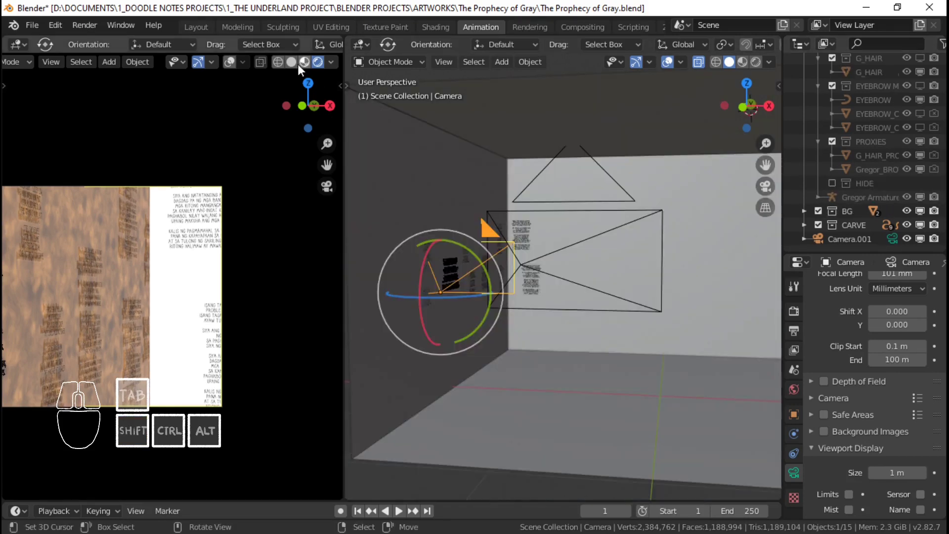
{"action": "left_click", "coordinate": [295, 63]}
{"action": "key", "text": "ctrl+s"}
Make Camera.001 the active camera in the larger viewport and check its framing of the verses on the wall.
{"action": "left_click", "coordinate": [577, 268]}
{"action": "scroll", "coordinate": [579, 247], "scroll_direction": "up", "scroll_amount": 2}
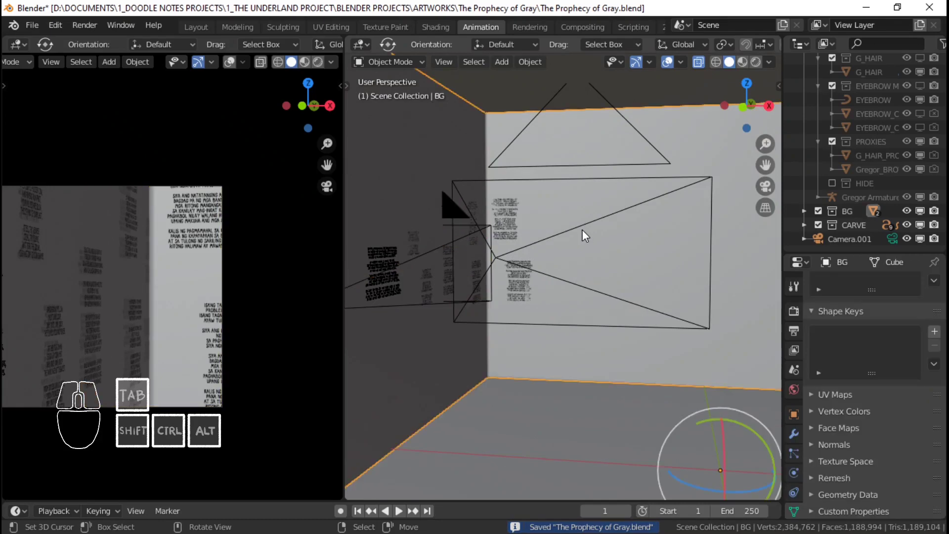
{"action": "right_click", "coordinate": [583, 229]}
{"action": "key", "text": "ctrl+KP_0"}
{"action": "middle_click_drag", "start_coordinate": [535, 238], "coordinate": [735, 221], "text": "shift"}
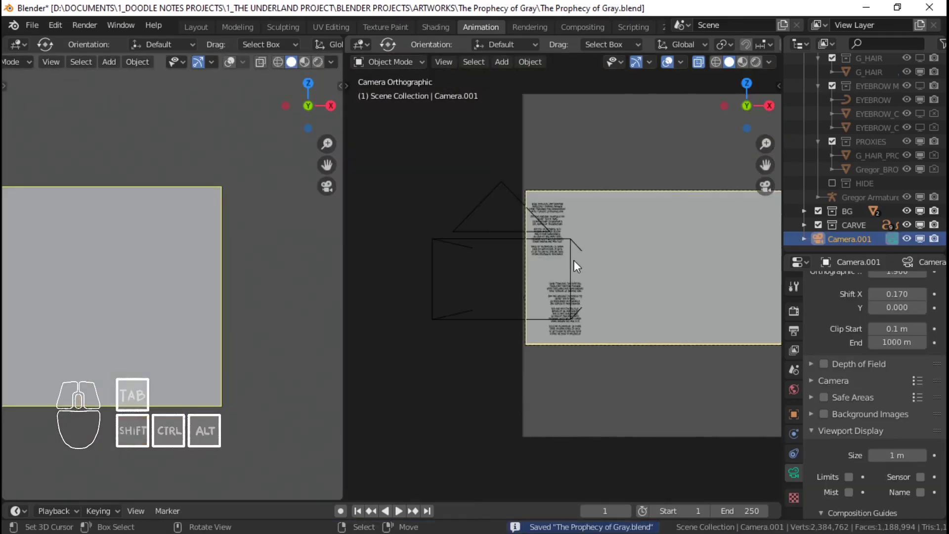
{"action": "scroll", "coordinate": [574, 260], "scroll_direction": "up", "scroll_amount": 6}
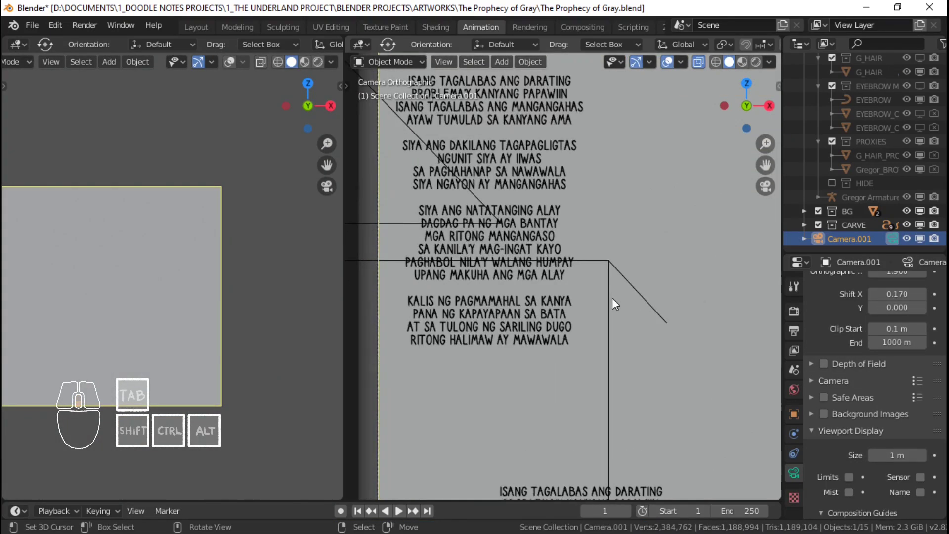
{"action": "key", "text": "Home"}
{"action": "scroll", "coordinate": [883, 342], "scroll_direction": "up", "scroll_amount": 3}
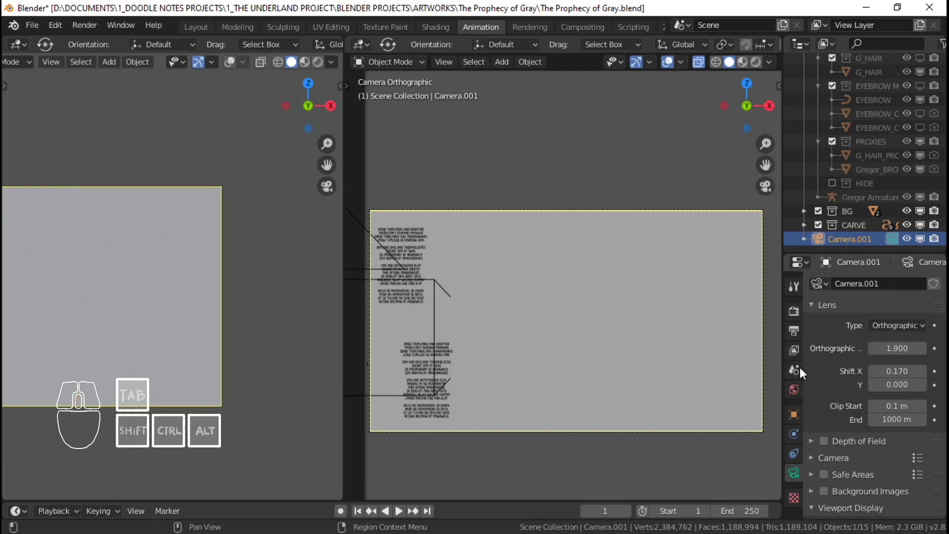
Set the render resolution percentage to 200% and save the file.
{"action": "left_click", "coordinate": [794, 326]}
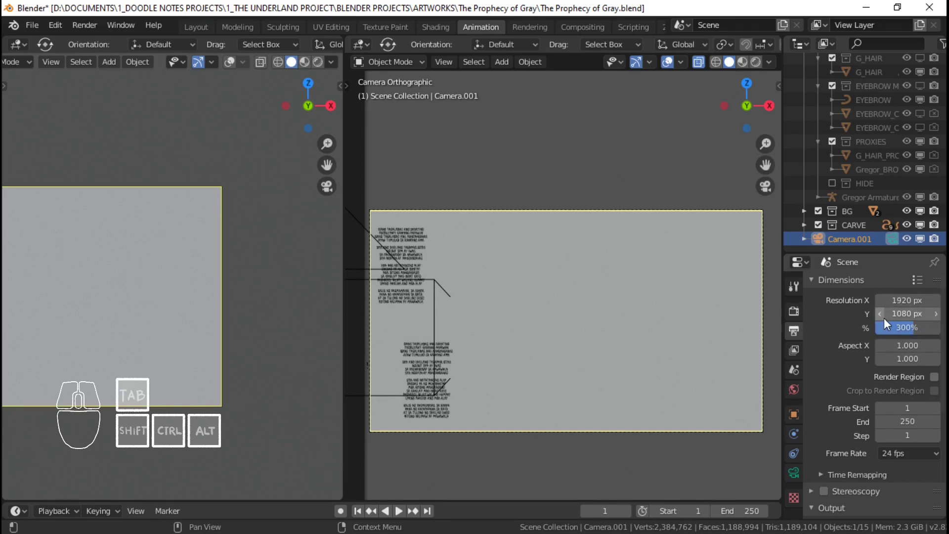
{"action": "middle_click_drag", "start_coordinate": [552, 305], "coordinate": [603, 299], "text": "shift"}
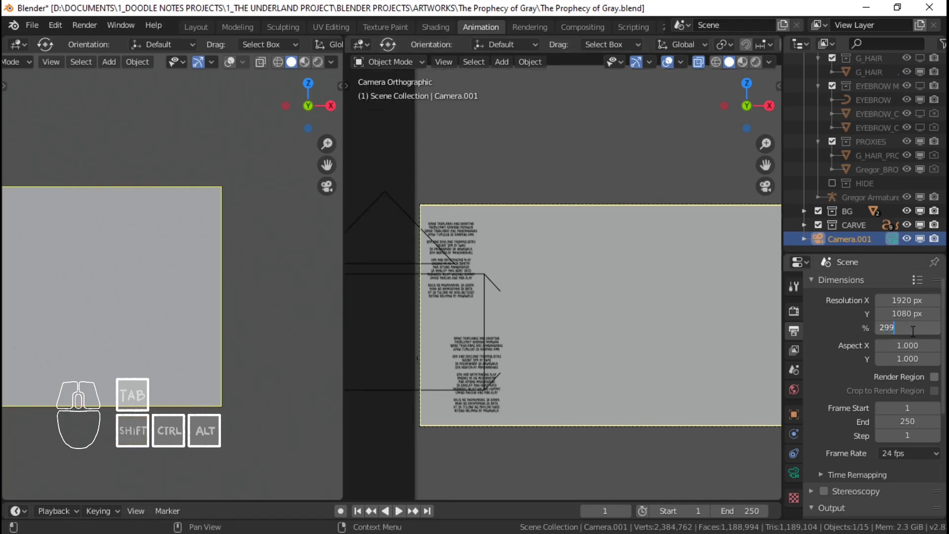
{"action": "left_click", "coordinate": [913, 328]}
{"action": "type", "text": "200"}
{"action": "key", "text": "Return"}
{"action": "key", "text": "ctrl+s"}
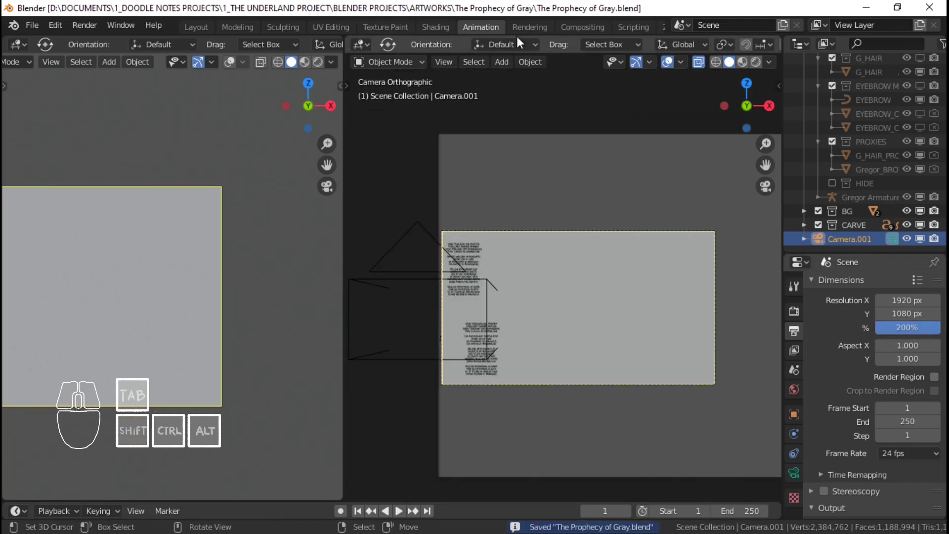
In the Rendering workspace, render Camera.001's view of the second wall's verses and inspect the image.
{"action": "left_click", "coordinate": [534, 27]}
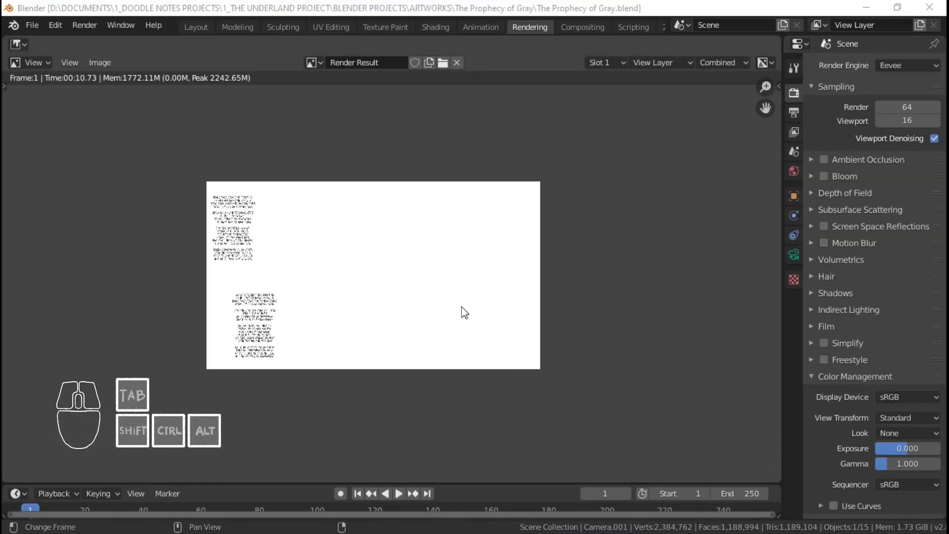
{"action": "scroll", "coordinate": [410, 260], "scroll_direction": "up", "scroll_amount": 3}
{"action": "key", "text": "alt+Tab"}
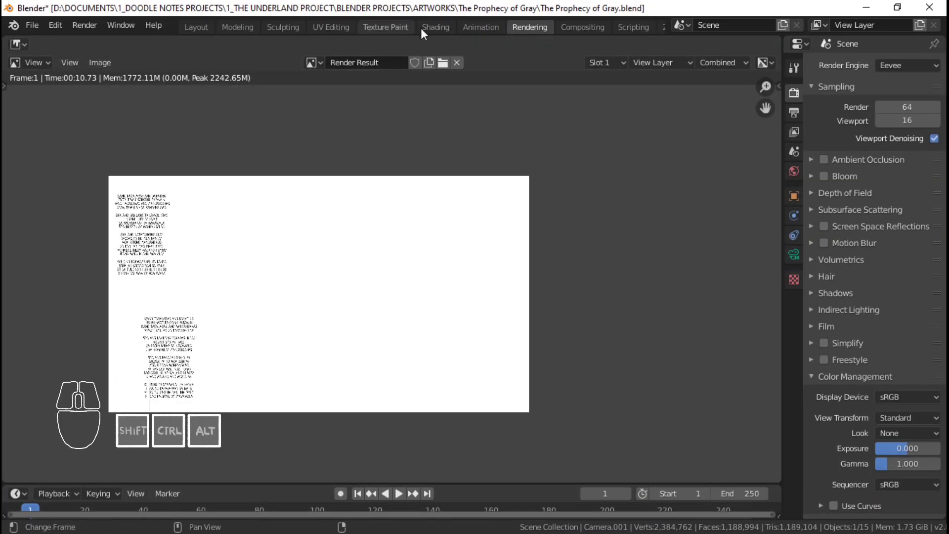
In the Shading workspace, make the original Camera the active camera and exclude the CARVE collection from the view layer.
{"action": "left_click", "coordinate": [447, 26]}
{"action": "right_click", "coordinate": [317, 164]}
{"action": "right_click", "coordinate": [289, 155]}
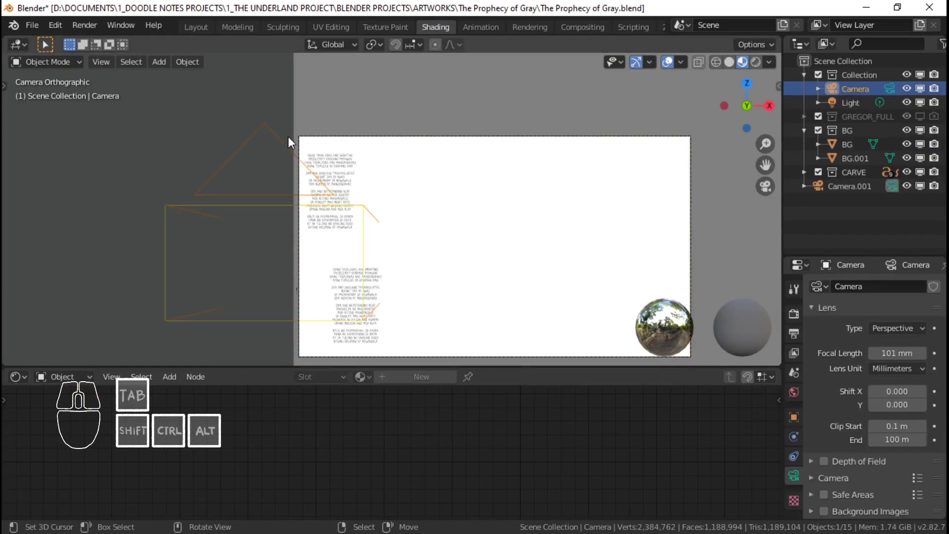
{"action": "key", "text": "ctrl+KP_0"}
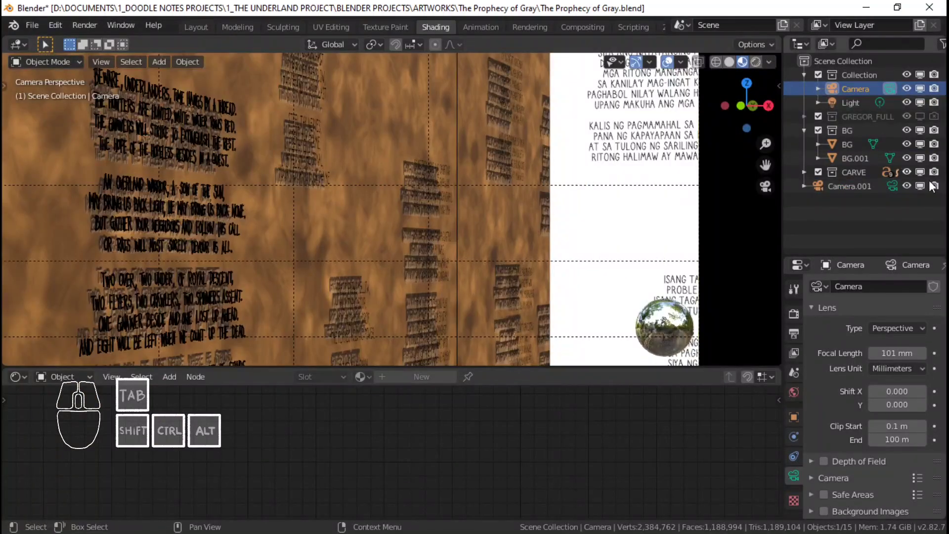
{"action": "left_click", "coordinate": [922, 172]}
{"action": "left_click", "coordinate": [818, 172]}
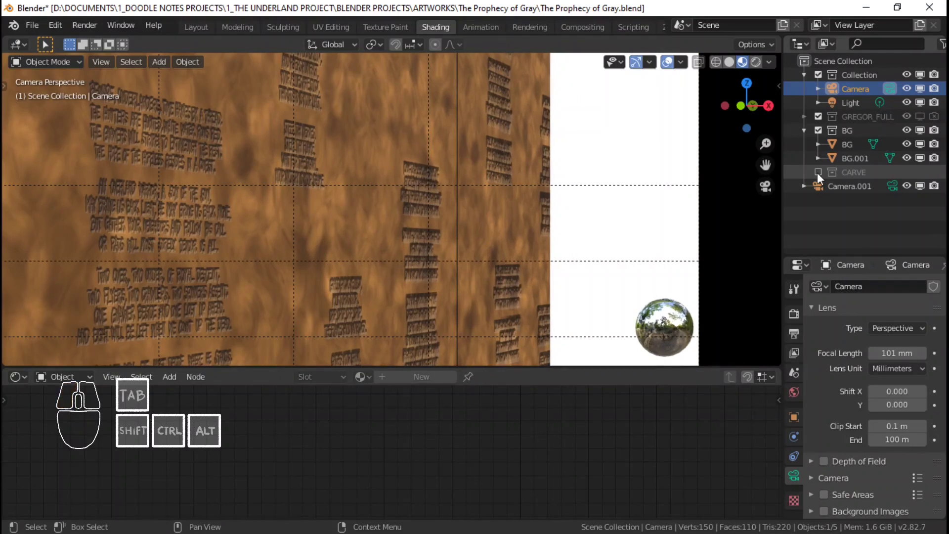
Select the BG room and assign the WALL 1 material to its second slot in place of Wall_WHITE.
{"action": "middle_click_drag", "start_coordinate": [607, 155], "coordinate": [429, 147], "text": "shift"}
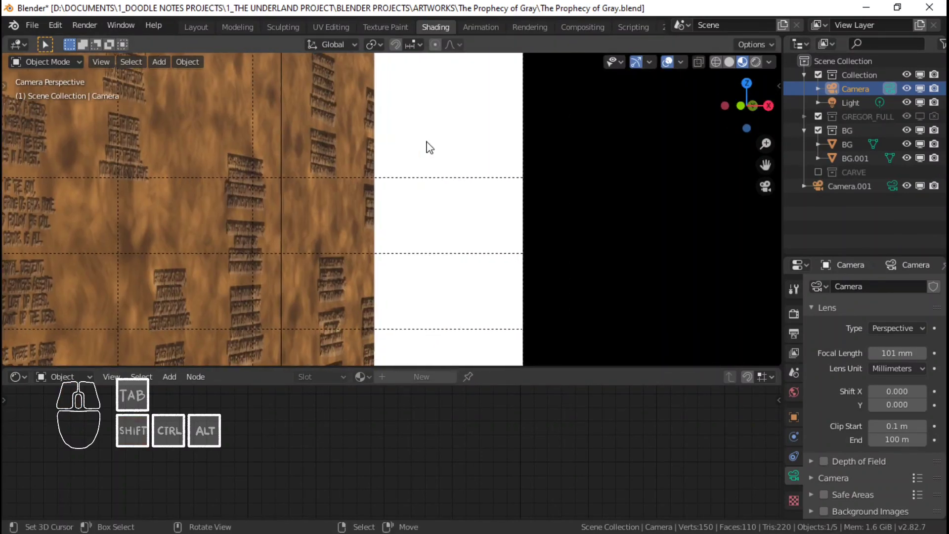
{"action": "right_click", "coordinate": [506, 145]}
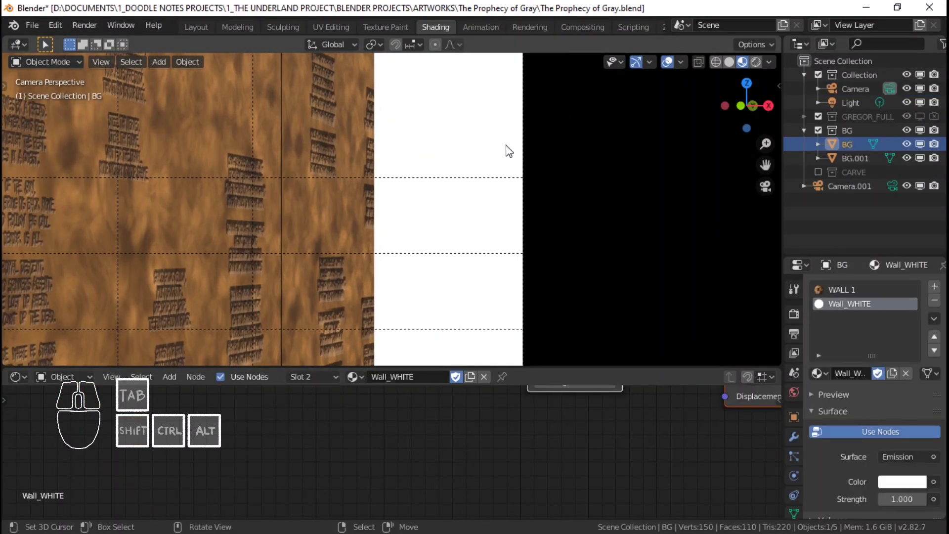
{"action": "scroll", "coordinate": [490, 154], "scroll_direction": "down", "scroll_amount": 3}
{"action": "middle_click_drag", "start_coordinate": [423, 199], "coordinate": [465, 191], "text": "shift"}
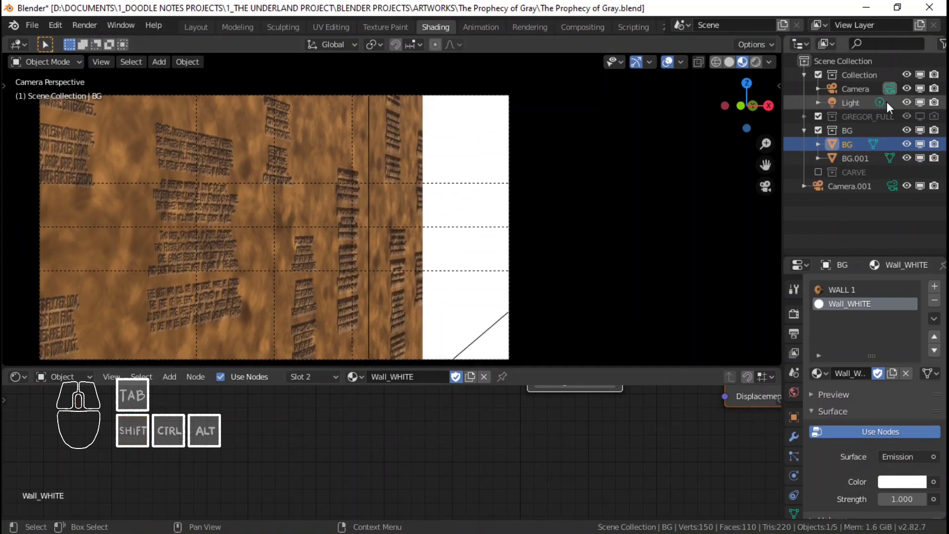
{"action": "middle_click_drag", "start_coordinate": [543, 179], "coordinate": [485, 228]}
{"action": "scroll", "coordinate": [484, 228], "scroll_direction": "down", "scroll_amount": 2}
{"action": "middle_click_drag", "start_coordinate": [494, 222], "coordinate": [514, 198], "text": "shift"}
{"action": "left_click", "coordinate": [816, 373]}
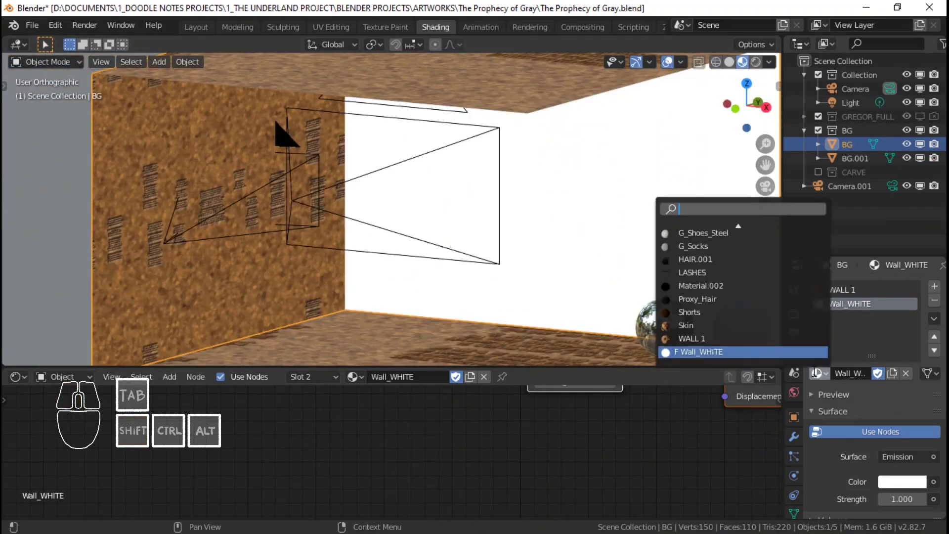
{"action": "left_click", "coordinate": [766, 339]}
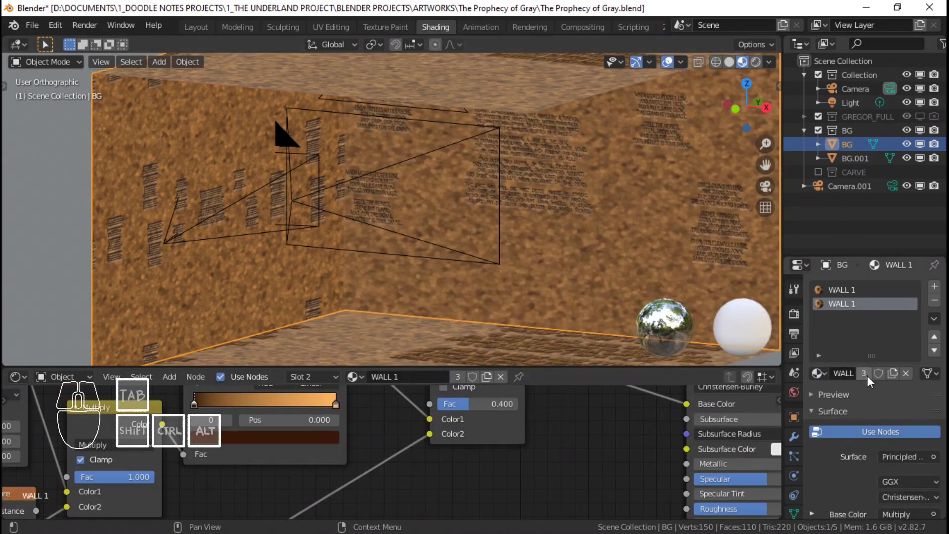
Make the second slot's material a single-user copy and rename it WALL 2.
{"action": "left_click", "coordinate": [867, 375]}
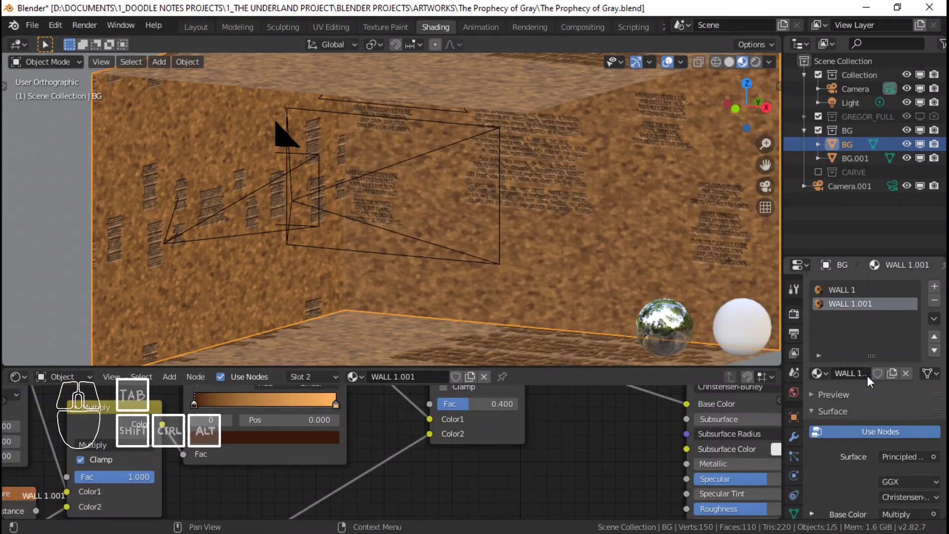
{"action": "double_click", "coordinate": [853, 302]}
{"action": "type", "text": "2"}
Replace the image in WALL 2's image texture node with Prophecy_Wall 2.png and check the verses on the wall.
{"action": "middle_click_drag", "start_coordinate": [83, 474], "coordinate": [360, 387]}
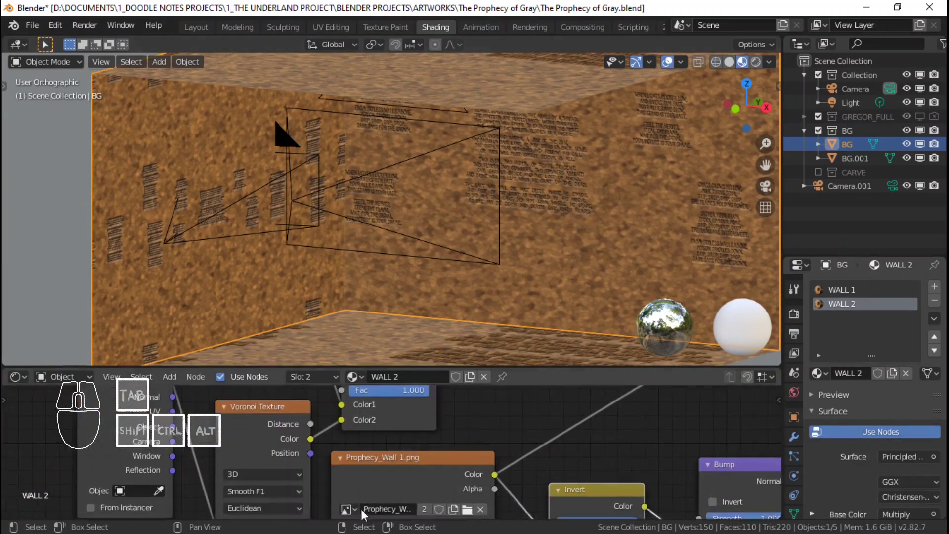
{"action": "middle_click_drag", "start_coordinate": [372, 518], "coordinate": [379, 457]}
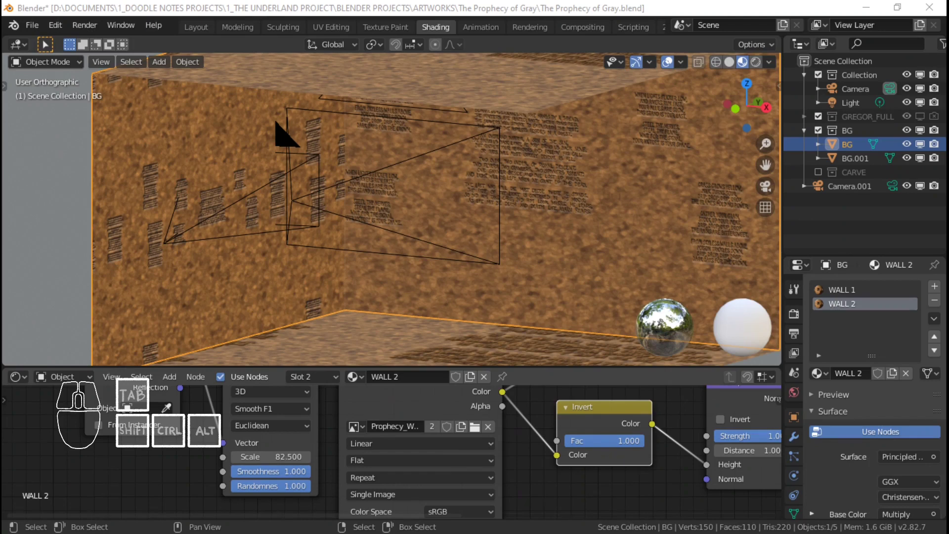
{"action": "scroll", "coordinate": [461, 224], "scroll_direction": "up", "scroll_amount": 1}
{"action": "mouse_move", "coordinate": [476, 192]}
{"action": "middle_mouse_down", "text": "shift"}
{"action": "mouse_move", "coordinate": [458, 233]}
{"action": "mouse_move", "coordinate": [489, 213]}
{"action": "mouse_move", "coordinate": [465, 209]}
{"action": "mouse_move", "coordinate": [474, 203]}
{"action": "middle_mouse_up", "text": "shift"}
{"action": "scroll", "coordinate": [458, 233], "scroll_direction": "up", "scroll_amount": 1}
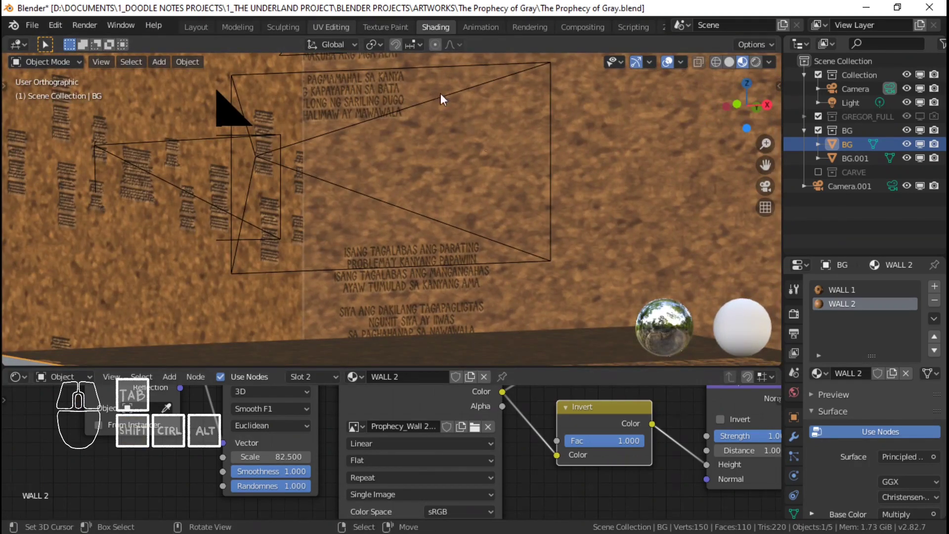
In the UV Editing workspace, fit the second wall's UVs over the Prophecy_Wall 2.png image and leave Edit Mode.
{"action": "key", "text": "ctrl+Page_Up"}
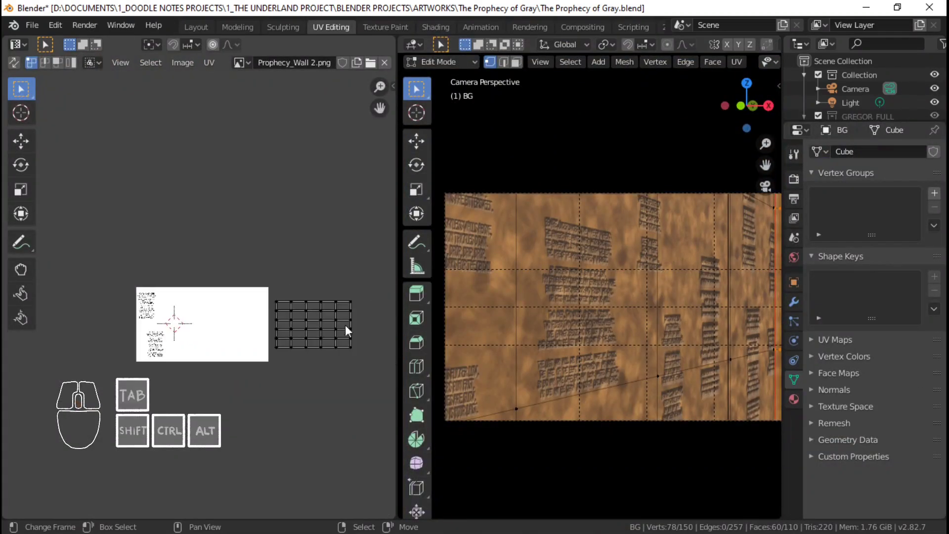
{"action": "key", "text": "Tab"}
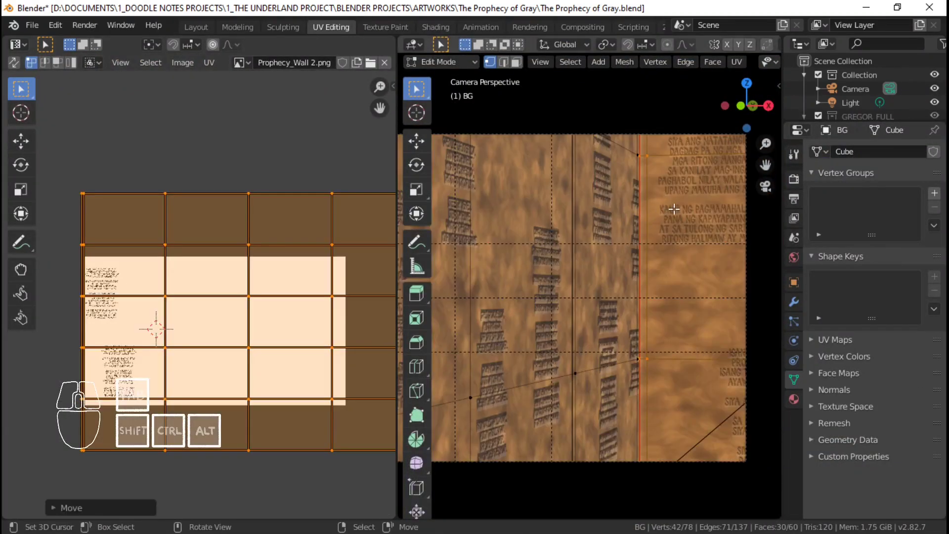
Enable the viewport and render restriction toggles in the outliner and unhide the GREGOR_FULL collection in the viewport.
{"action": "scroll", "coordinate": [918, 105], "scroll_direction": "down", "scroll_amount": 3}
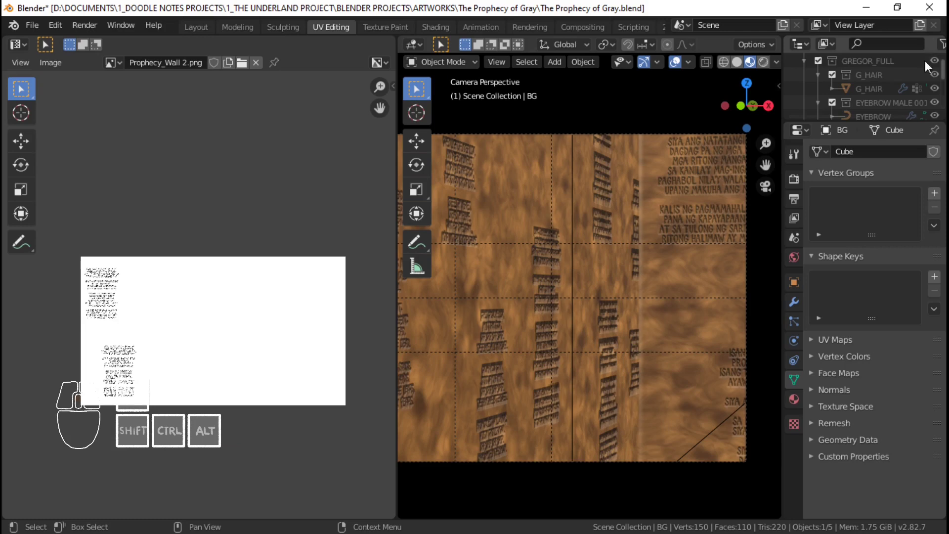
{"action": "scroll", "coordinate": [924, 61], "scroll_direction": "up", "scroll_amount": 4}
{"action": "left_click", "coordinate": [942, 44]}
{"action": "left_click", "coordinate": [843, 85]}
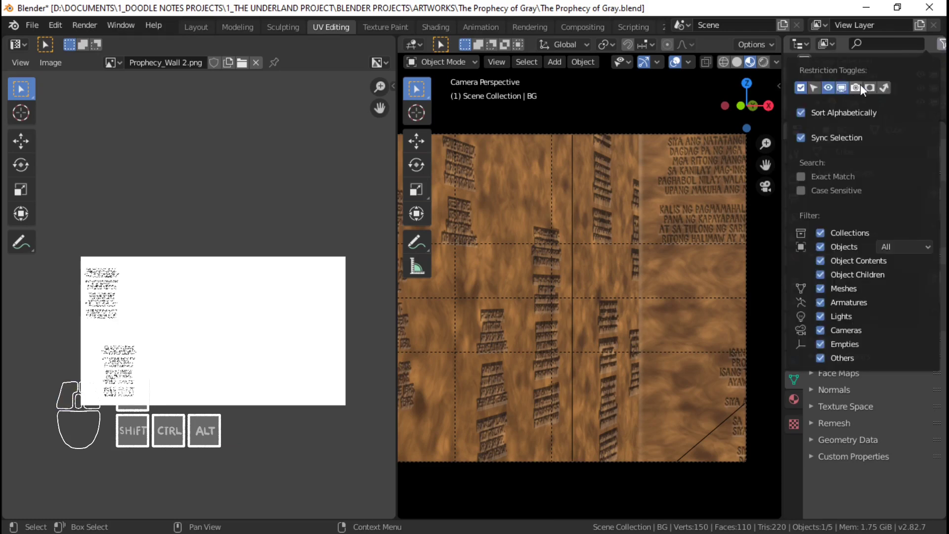
{"action": "left_click", "coordinate": [857, 85]}
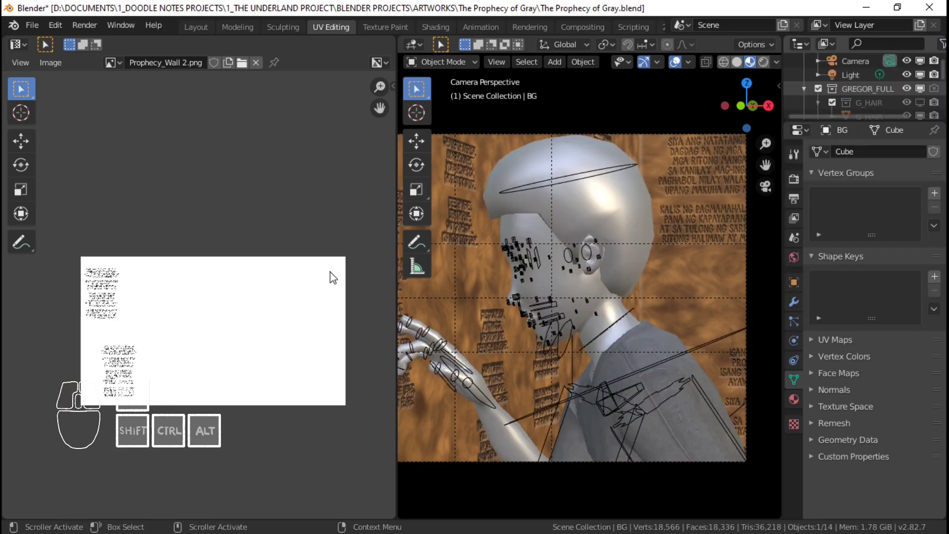
Scale the second wall's UVs up by about 1.04, shift them about 0.03 along X and check the camera view.
{"action": "key", "text": "Tab"}
{"action": "key", "text": "s"}
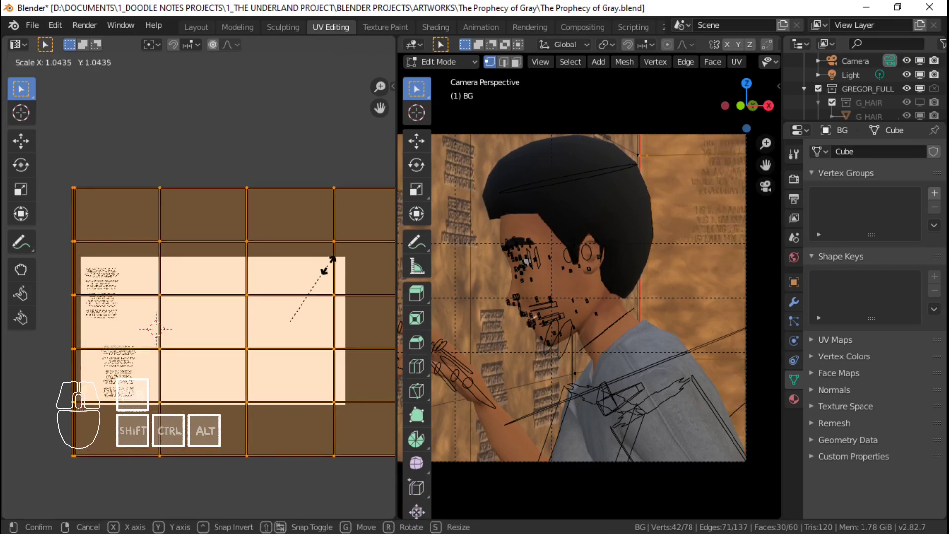
{"action": "left_click", "coordinate": [332, 262]}
{"action": "key", "text": "g"}
{"action": "key", "text": "x"}
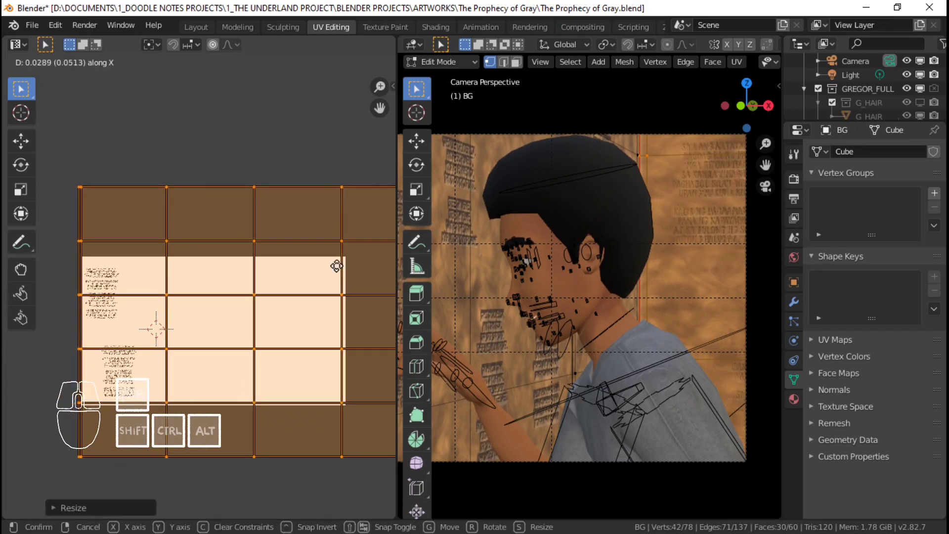
{"action": "key", "text": "Tab"}
{"action": "middle_click_drag", "start_coordinate": [615, 283], "coordinate": [671, 284], "text": "shift"}
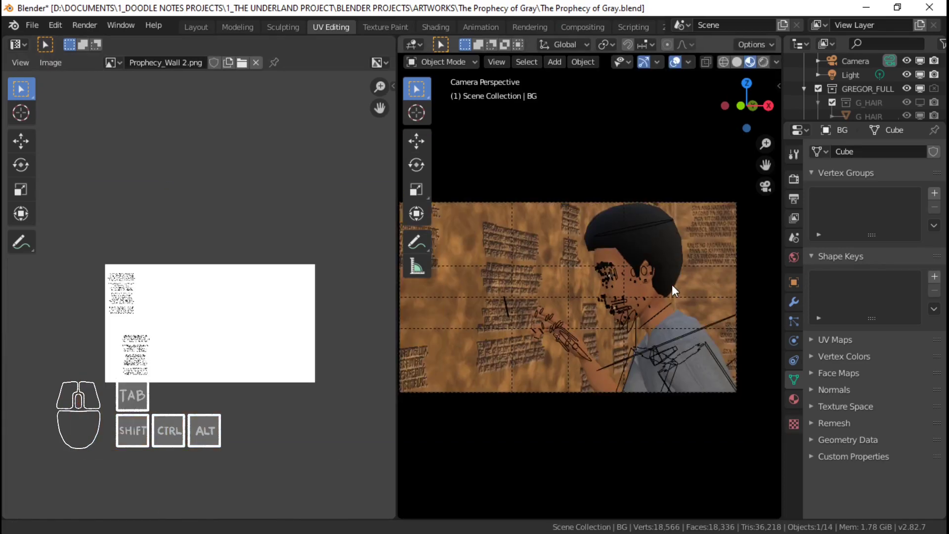
{"action": "scroll", "coordinate": [666, 313], "scroll_direction": "up", "scroll_amount": 2}
{"action": "scroll", "coordinate": [666, 313], "scroll_direction": "down", "scroll_amount": 2}
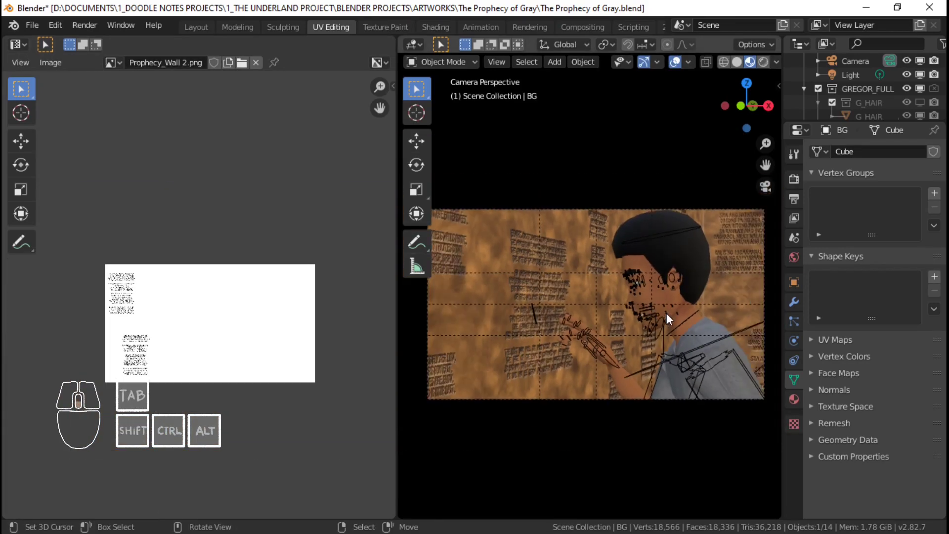
In the Animation workspace, inspect the carved verses on the walls around the character's hand and head.
{"action": "key", "text": "alt+a"}
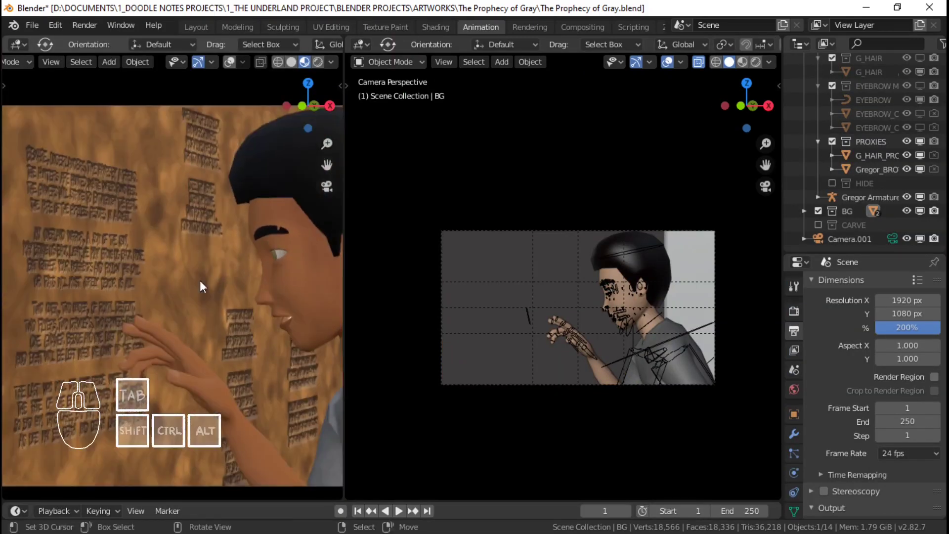
{"action": "middle_click_drag", "start_coordinate": [128, 280], "coordinate": [228, 274], "text": "shift"}
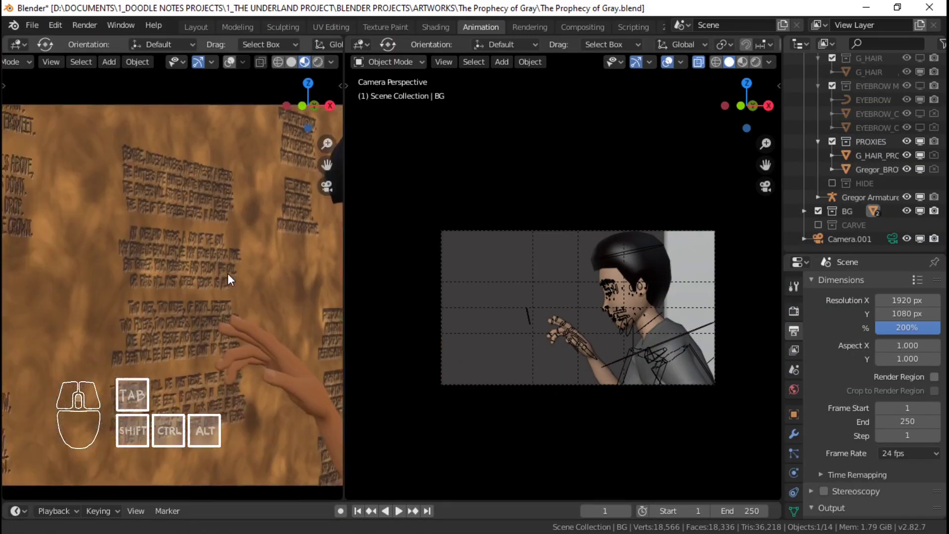
{"action": "scroll", "coordinate": [227, 274], "scroll_direction": "up", "scroll_amount": 4}
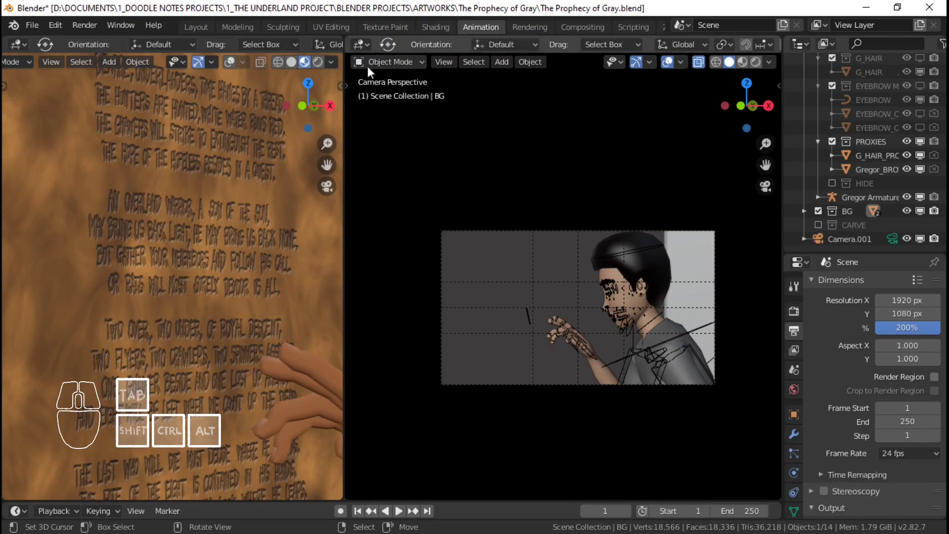
{"action": "scroll", "coordinate": [304, 230], "scroll_direction": "down", "scroll_amount": 7}
{"action": "middle_click_drag", "start_coordinate": [305, 230], "coordinate": [253, 242], "text": "shift"}
{"action": "scroll", "coordinate": [253, 242], "scroll_direction": "up", "scroll_amount": 3}
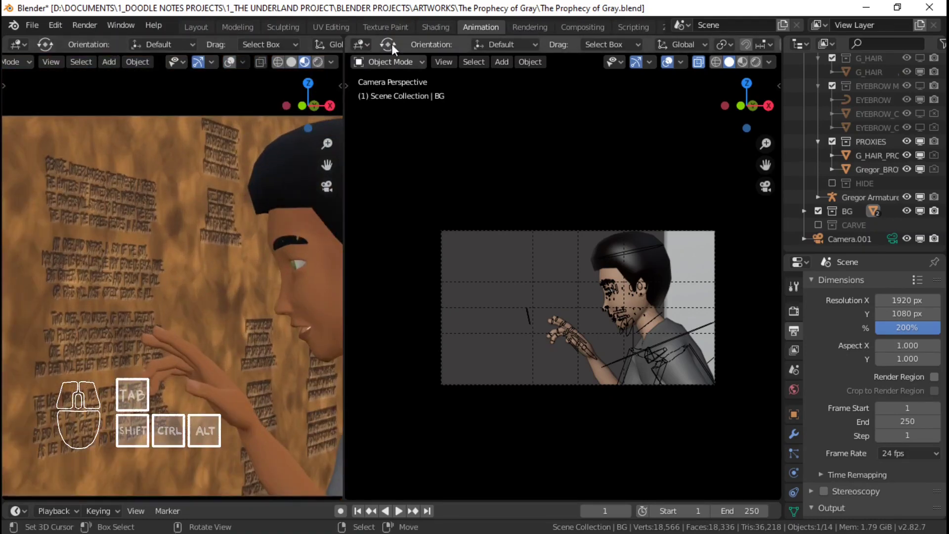
In the Shading workspace, switch to the camera view and move WALL 2's Bump node away from the Invert node.
{"action": "left_click", "coordinate": [437, 28]}
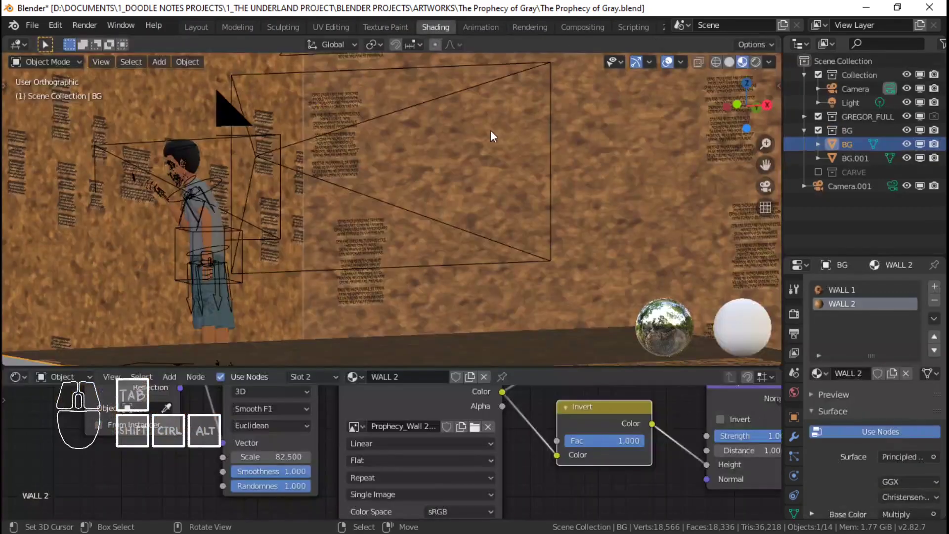
{"action": "key", "text": "KP_0"}
{"action": "scroll", "coordinate": [445, 430], "scroll_direction": "down", "scroll_amount": 3}
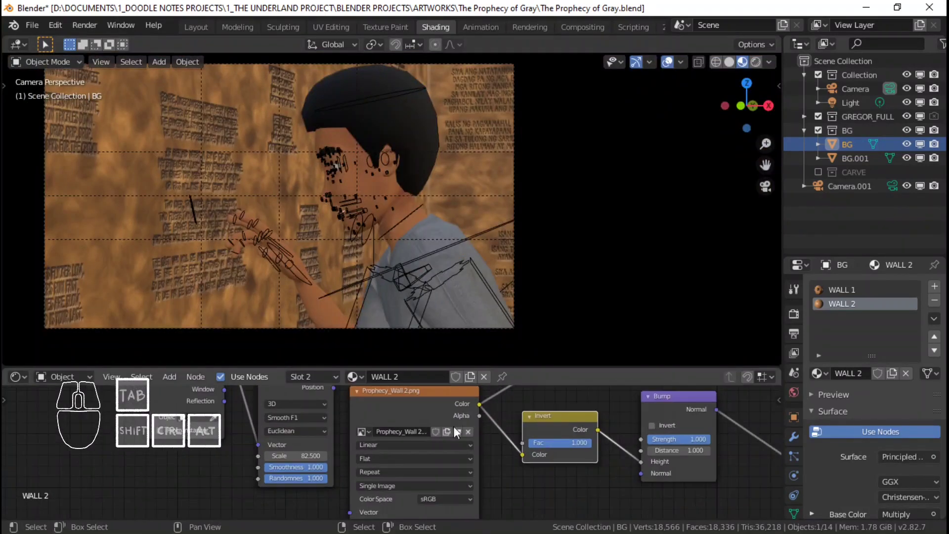
{"action": "scroll", "coordinate": [460, 443], "scroll_direction": "up", "scroll_amount": 5}
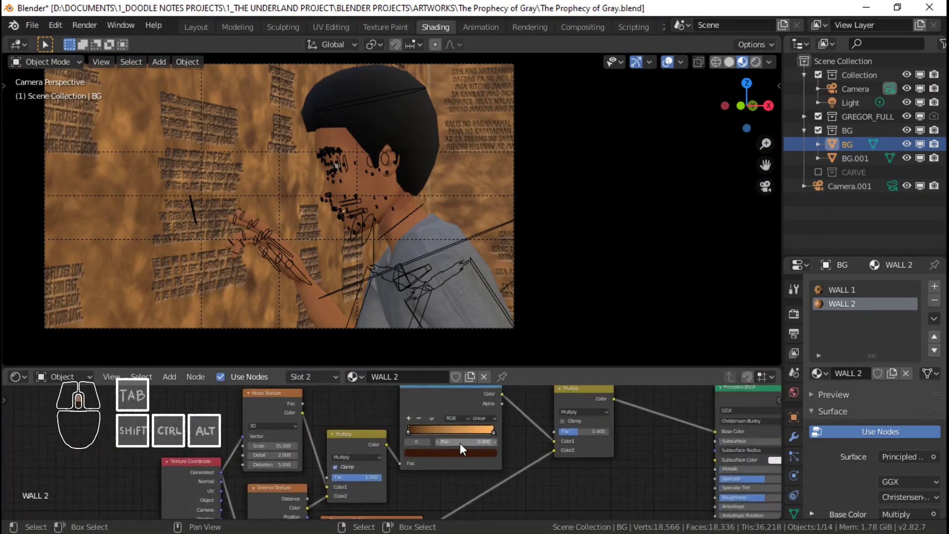
{"action": "scroll", "coordinate": [435, 461], "scroll_direction": "up", "scroll_amount": 1}
{"action": "middle_click_drag", "start_coordinate": [448, 450], "coordinate": [380, 383]}
{"action": "scroll", "coordinate": [445, 461], "scroll_direction": "up", "scroll_amount": 1}
{"action": "scroll", "coordinate": [443, 458], "scroll_direction": "down", "scroll_amount": 3}
{"action": "scroll", "coordinate": [401, 463], "scroll_direction": "up", "scroll_amount": 3}
{"action": "scroll", "coordinate": [402, 464], "scroll_direction": "up", "scroll_amount": 2}
{"action": "middle_click_drag", "start_coordinate": [402, 463], "coordinate": [425, 472]}
{"action": "left_click_drag", "start_coordinate": [447, 459], "coordinate": [573, 461]}
{"action": "middle_click_drag", "start_coordinate": [409, 442], "coordinate": [399, 417]}
Add a MixRGB node to WALL 2 on the link between the Invert and Bump nodes.
{"action": "key", "text": "shift+a"}
{"action": "mouse_move", "coordinate": [362, 432]}
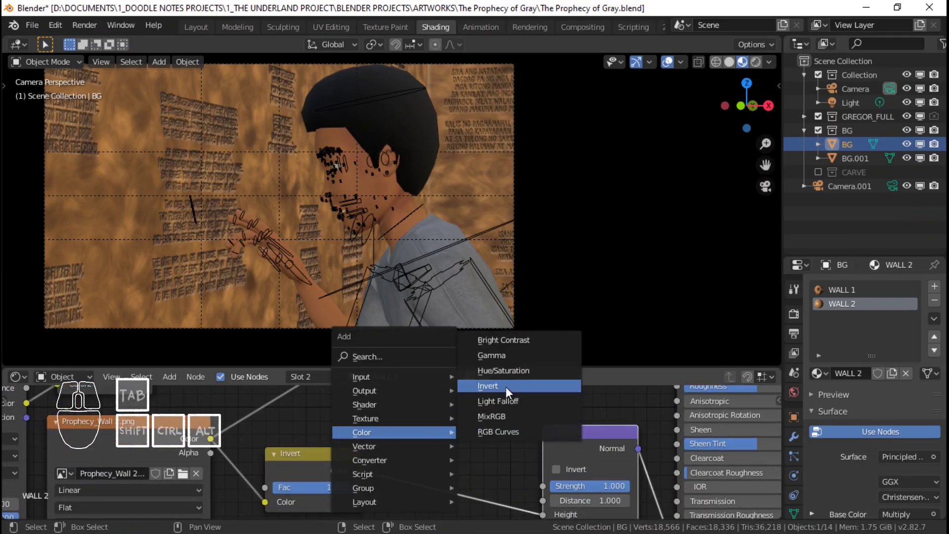
{"action": "left_click", "coordinate": [503, 419]}
{"action": "left_click", "coordinate": [414, 417]}
{"action": "scroll", "coordinate": [432, 429], "scroll_direction": "down", "scroll_amount": 6}
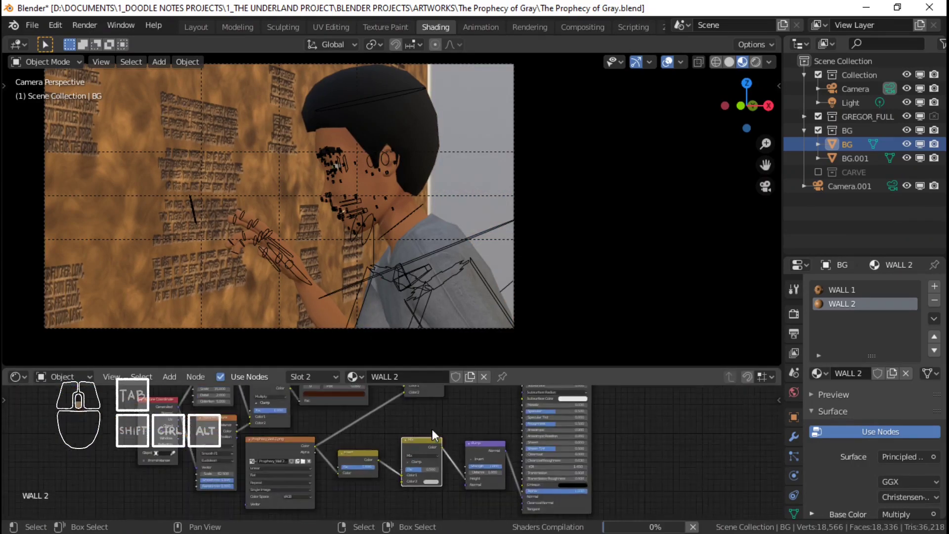
Connect the ColorRamp color to the MixRGB node's Color1 and Invert to Color2, with the mix factor at 0.750.
{"action": "left_click_drag", "start_coordinate": [379, 445], "coordinate": [380, 470]}
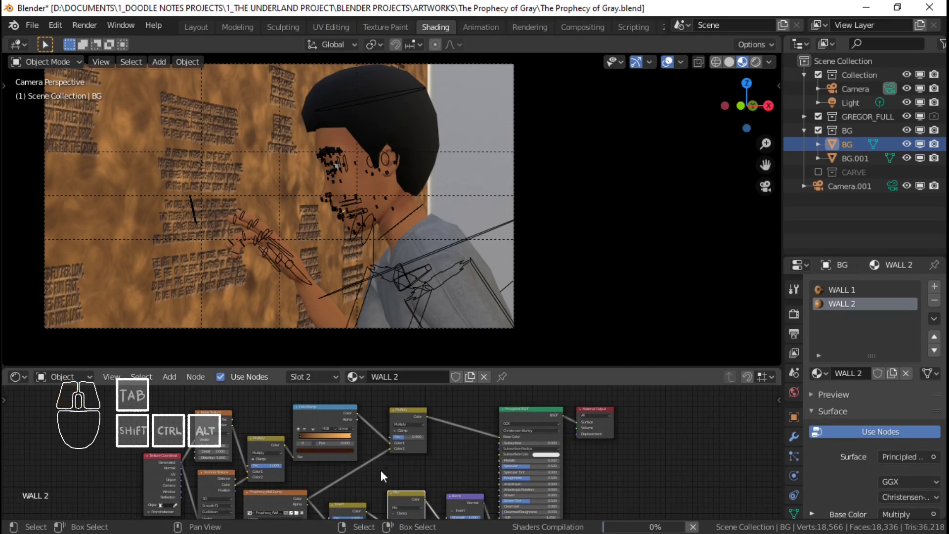
{"action": "middle_click_drag", "start_coordinate": [381, 470], "coordinate": [387, 433]}
{"action": "scroll", "coordinate": [366, 414], "scroll_direction": "down", "scroll_amount": 2}
{"action": "left_click", "coordinate": [361, 398]}
{"action": "left_click_drag", "start_coordinate": [362, 398], "coordinate": [390, 502]}
{"action": "scroll", "coordinate": [391, 502], "scroll_direction": "up", "scroll_amount": 6}
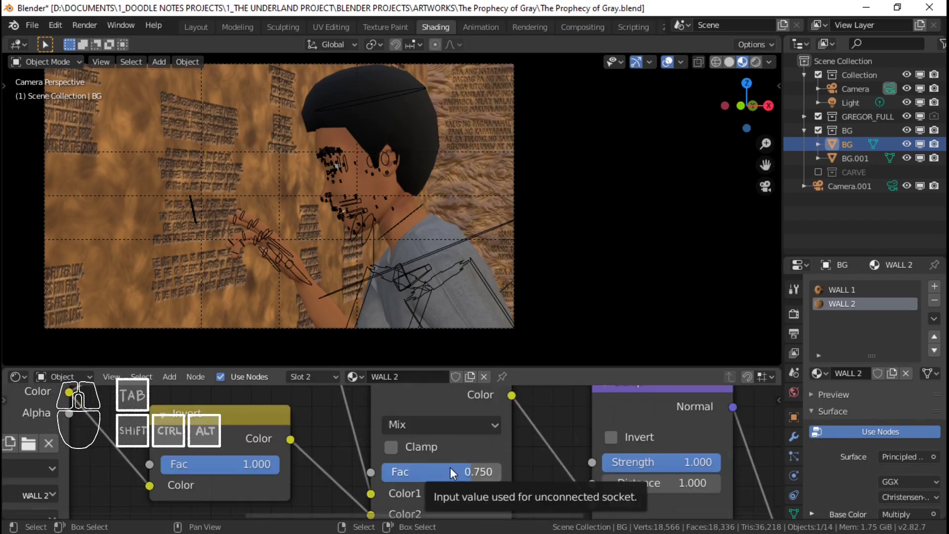
{"action": "scroll", "coordinate": [485, 219], "scroll_direction": "up", "scroll_amount": 8}
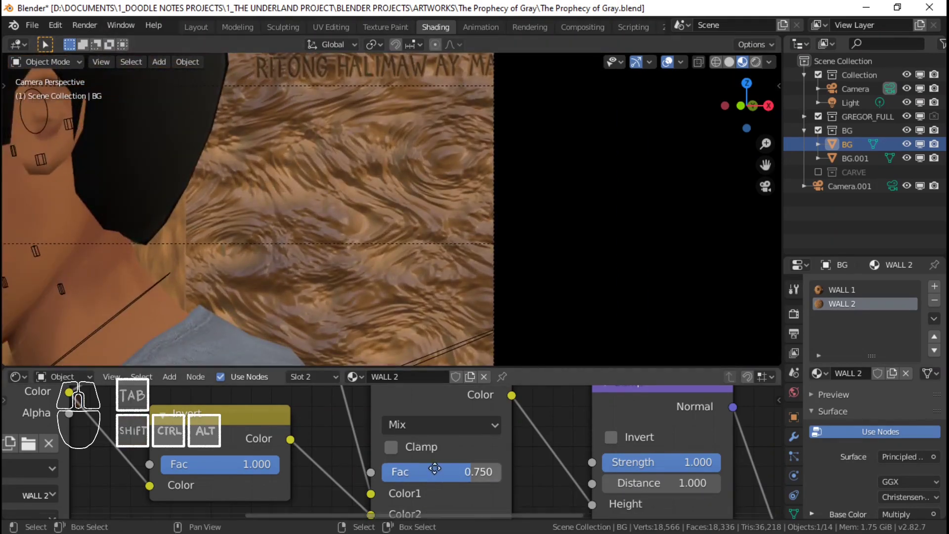
Try WALL 2's mix factor at 0.950 and check the carved verses behind the character's head.
{"action": "middle_click_drag", "start_coordinate": [434, 468], "coordinate": [429, 455]}
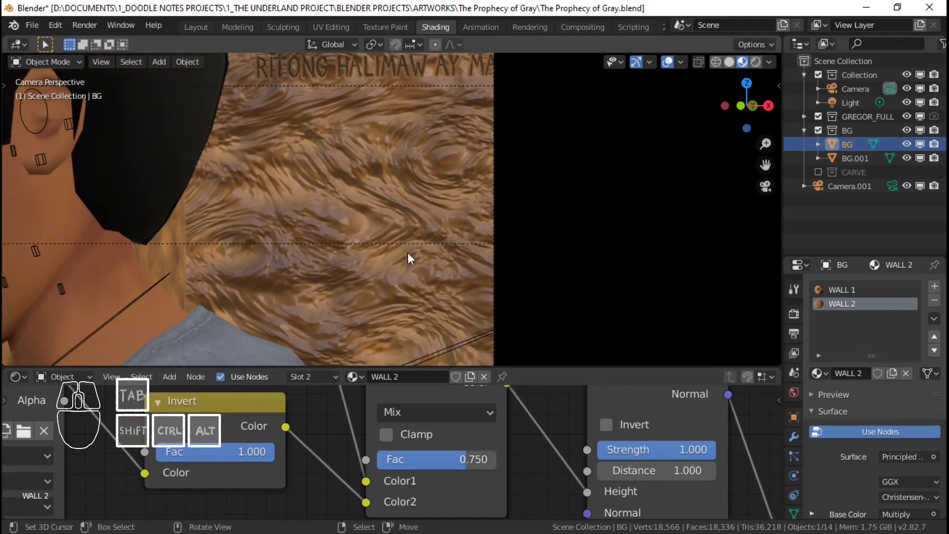
{"action": "left_click", "coordinate": [467, 457]}
{"action": "type", "text": "0.005"}
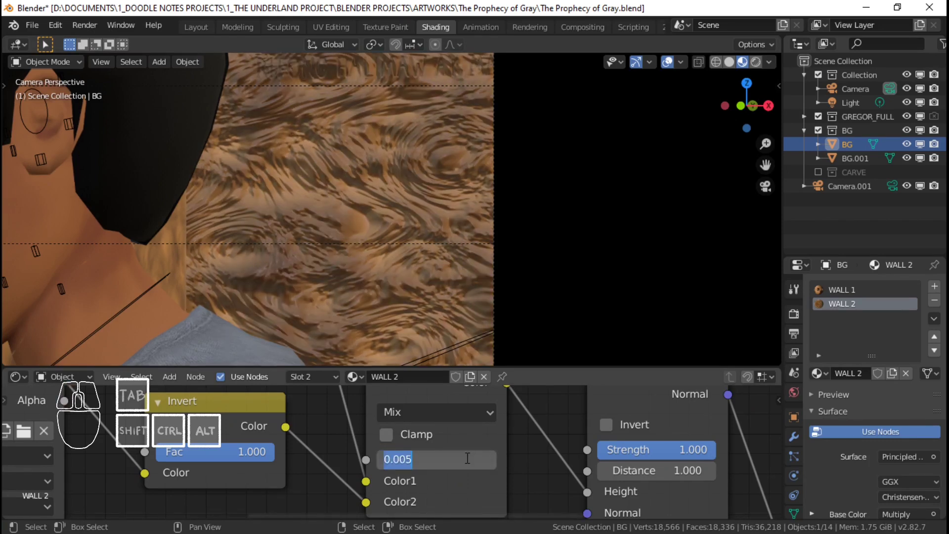
{"action": "type", "text": ".95"}
{"action": "key", "text": "Return"}
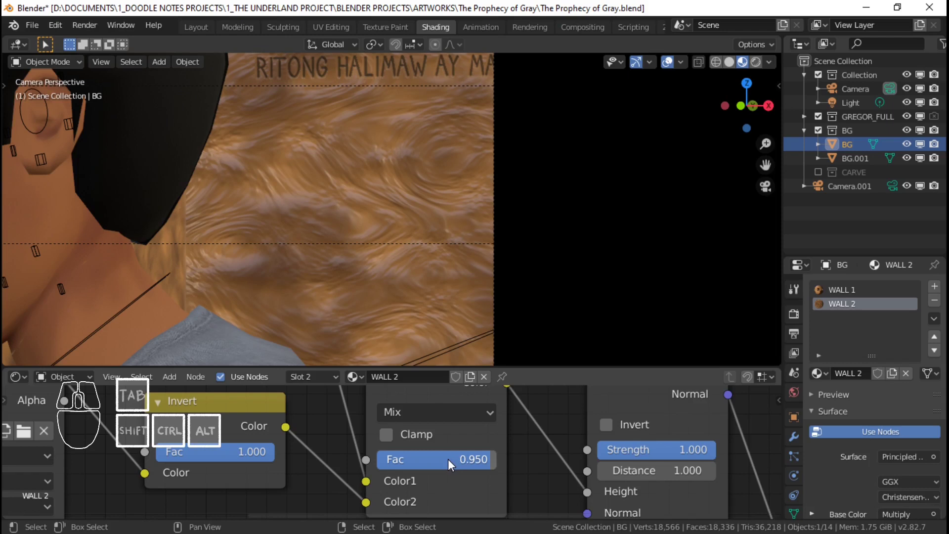
{"action": "scroll", "coordinate": [362, 182], "scroll_direction": "down", "scroll_amount": 6}
{"action": "middle_click_drag", "start_coordinate": [356, 197], "coordinate": [346, 241], "text": "shift"}
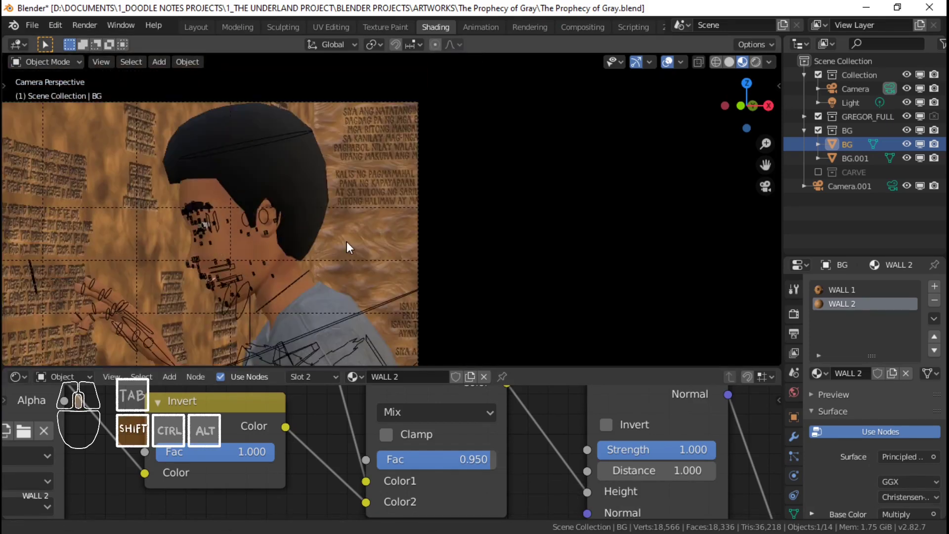
{"action": "scroll", "coordinate": [346, 241], "scroll_direction": "up", "scroll_amount": 5}
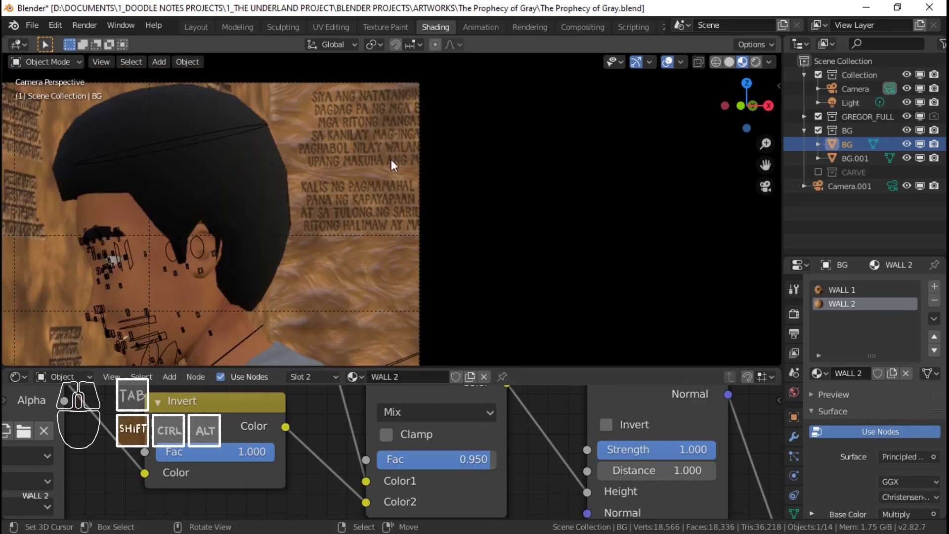
{"action": "middle_click_drag", "start_coordinate": [417, 292], "coordinate": [390, 248], "text": "shift"}
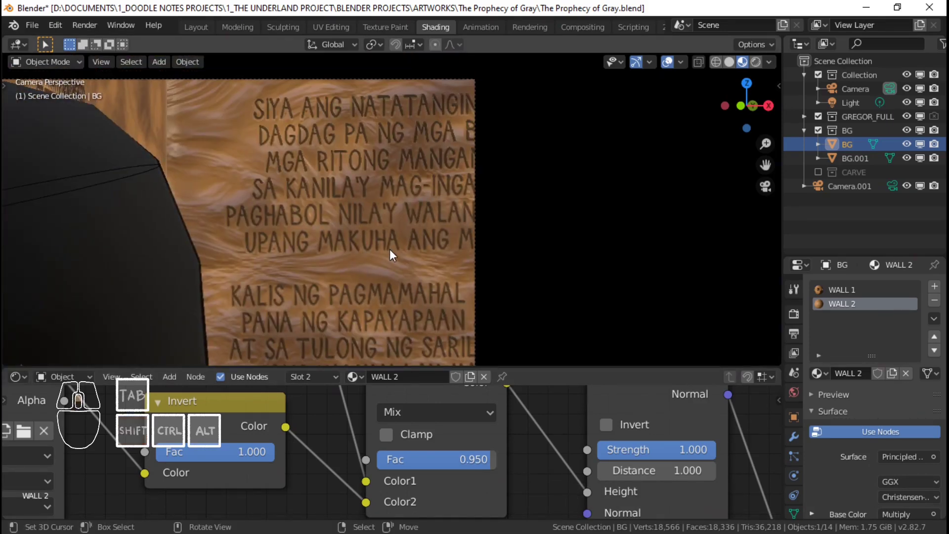
{"action": "scroll", "coordinate": [390, 248], "scroll_direction": "up", "scroll_amount": 2}
{"action": "scroll", "coordinate": [336, 246], "scroll_direction": "down", "scroll_amount": 5}
Set WALL 2's mix factor to 0.980 and check the wall in the camera view.
{"action": "scroll", "coordinate": [443, 458], "scroll_direction": "down", "scroll_amount": 2}
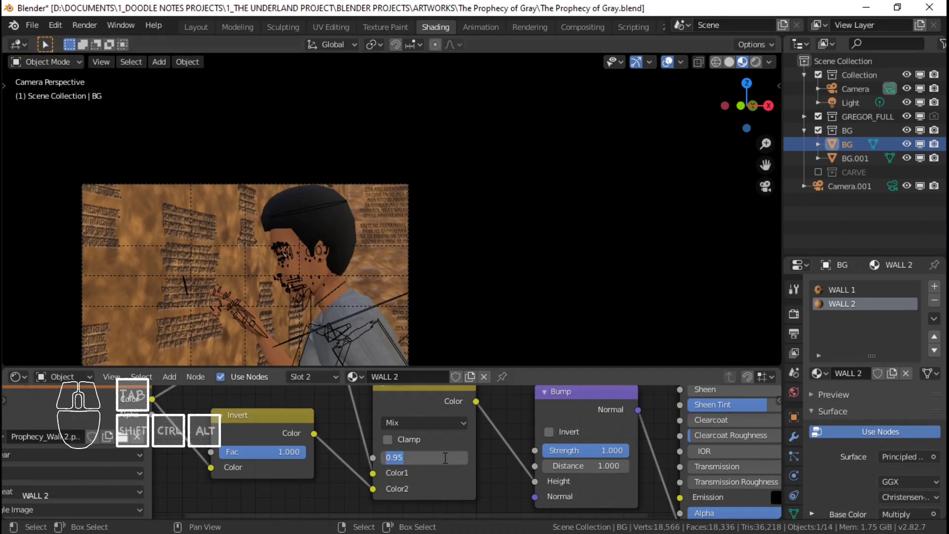
{"action": "type", "text": "0.98"}
{"action": "key", "text": "Return"}
{"action": "scroll", "coordinate": [434, 150], "scroll_direction": "up", "scroll_amount": 12}
{"action": "middle_click_drag", "start_coordinate": [411, 264], "coordinate": [432, 165], "text": "shift"}
{"action": "scroll", "coordinate": [387, 228], "scroll_direction": "down", "scroll_amount": 14}
{"action": "middle_click_drag", "start_coordinate": [387, 227], "coordinate": [396, 214], "text": "shift"}
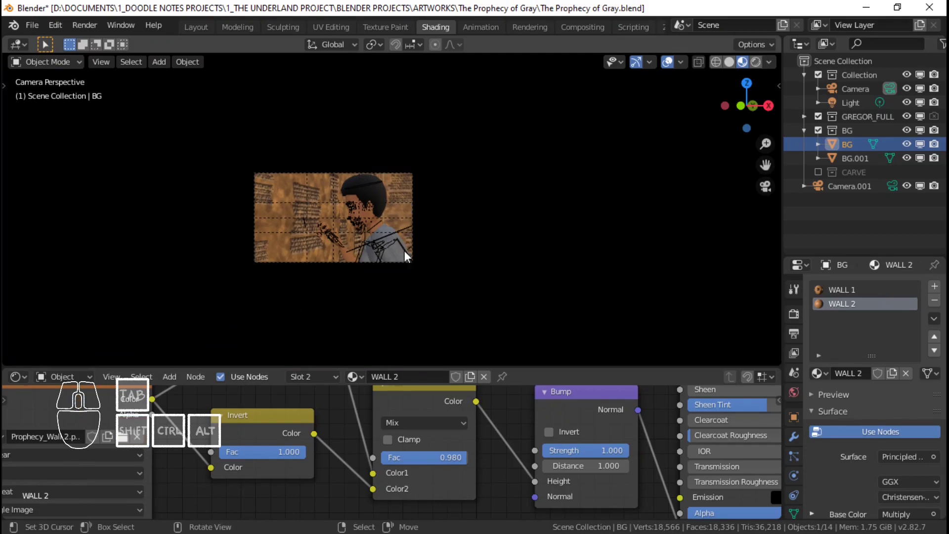
{"action": "scroll", "coordinate": [405, 250], "scroll_direction": "up", "scroll_amount": 1}
Copy WALL 2's Mix node into WALL 1 and insert it between the Invert and Bump nodes, moving Bump aside for room.
{"action": "left_click", "coordinate": [432, 403]}
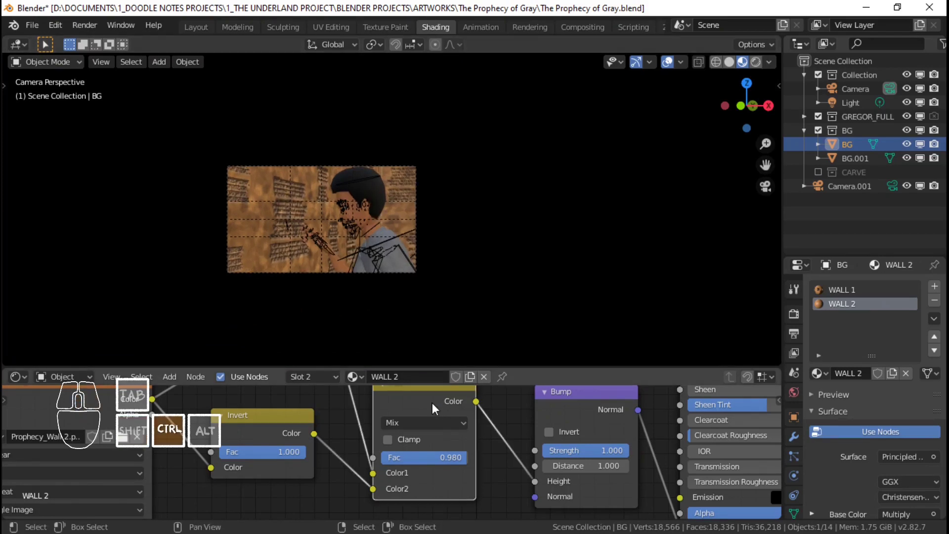
{"action": "key", "text": "ctrl+c"}
{"action": "left_click", "coordinate": [846, 290]}
{"action": "scroll", "coordinate": [438, 432], "scroll_direction": "down", "scroll_amount": 2}
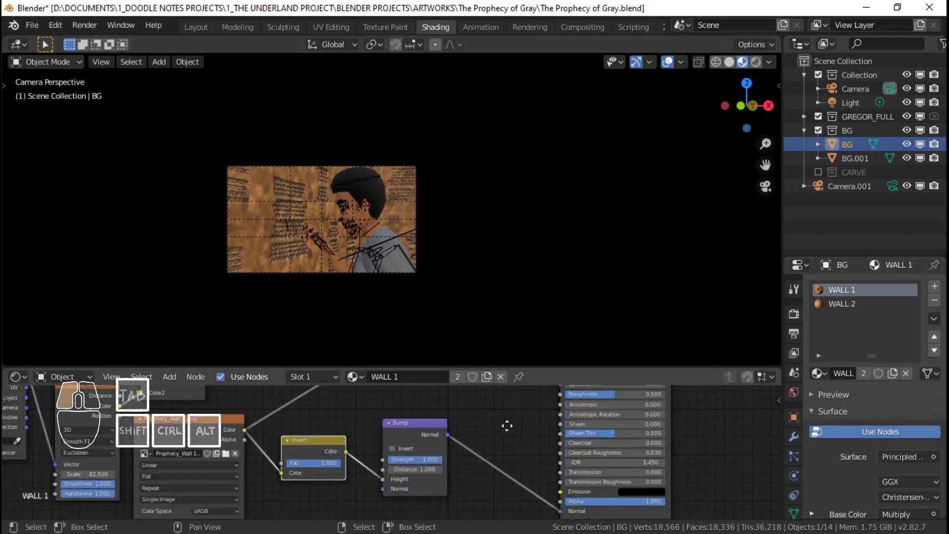
{"action": "left_click_drag", "start_coordinate": [506, 426], "coordinate": [527, 426]}
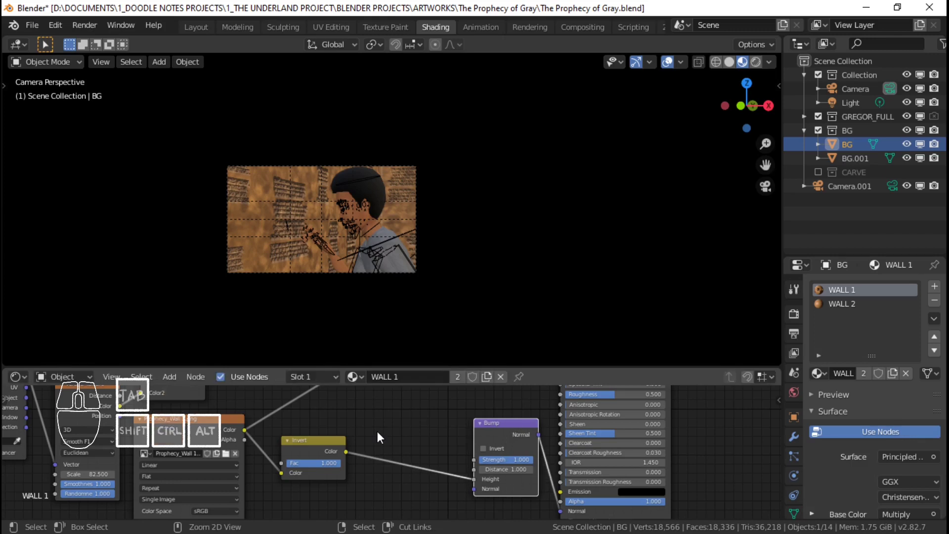
{"action": "key", "text": "ctrl+v"}
{"action": "key", "text": "g"}
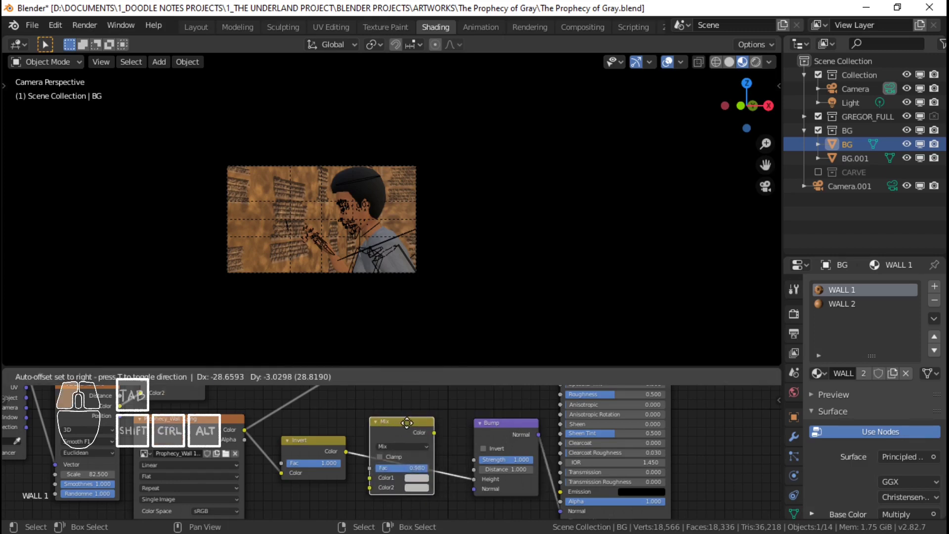
{"action": "left_click", "coordinate": [408, 424]}
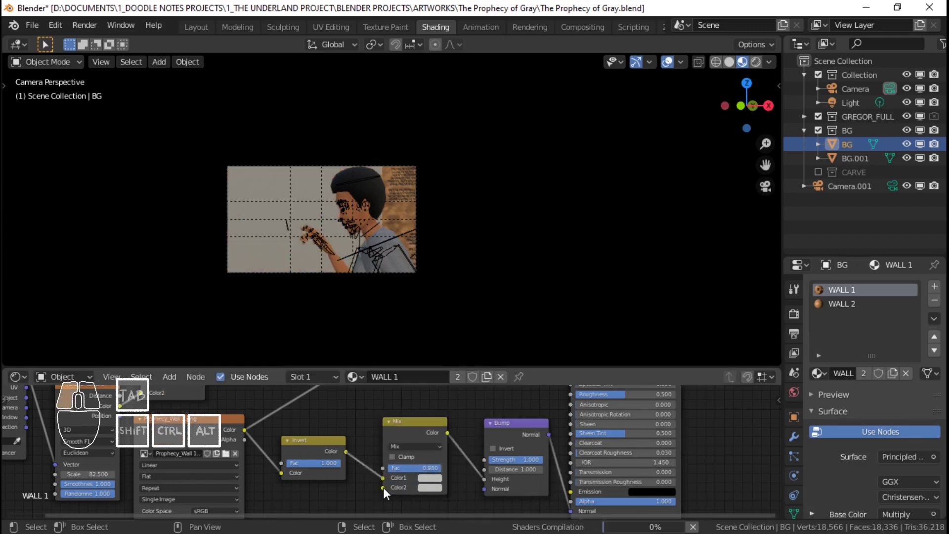
Reconnect WALL 1's Invert color to the Mix node's Color2 input and save the file.
{"action": "middle_click_drag", "start_coordinate": [361, 453], "coordinate": [372, 463]}
{"action": "scroll", "coordinate": [372, 460], "scroll_direction": "down", "scroll_amount": 5}
{"action": "key", "text": "ctrl+s"}
Enlarge the node editor, return to the camera view and connect WALL 1's ColorRamp color to the Mix node's Color1.
{"action": "left_click_drag", "start_coordinate": [522, 365], "coordinate": [563, 195]}
{"action": "middle_click_drag", "start_coordinate": [432, 136], "coordinate": [493, 127]}
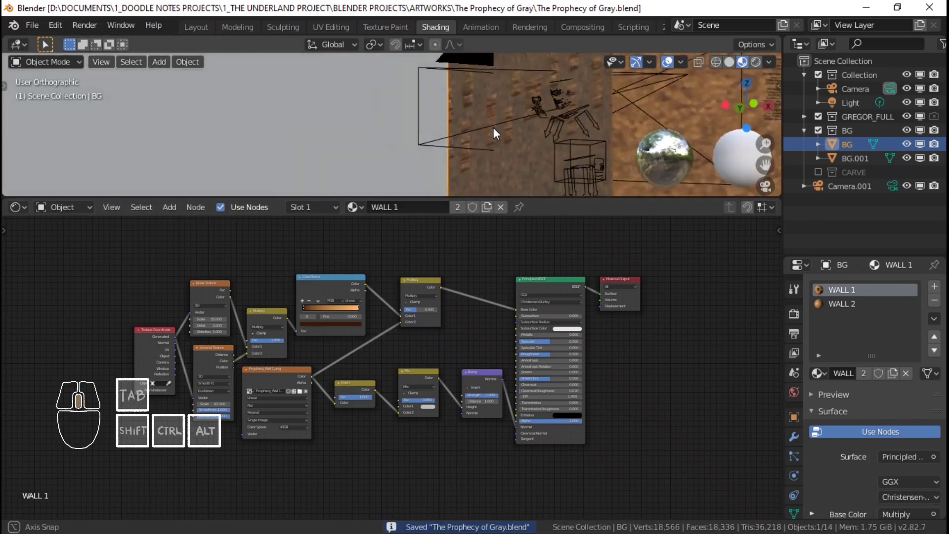
{"action": "key", "text": "KP_0"}
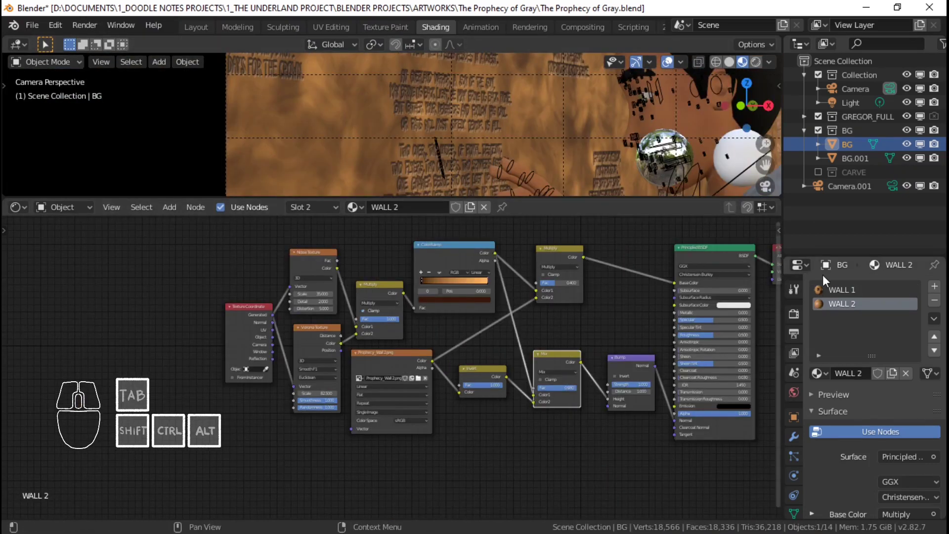
{"action": "left_click", "coordinate": [832, 289]}
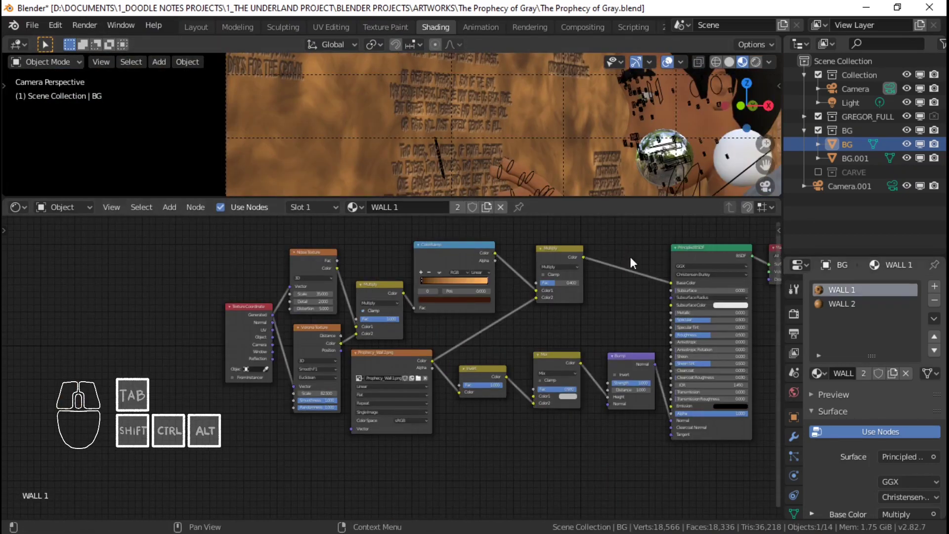
{"action": "left_click_drag", "start_coordinate": [496, 254], "coordinate": [521, 346]}
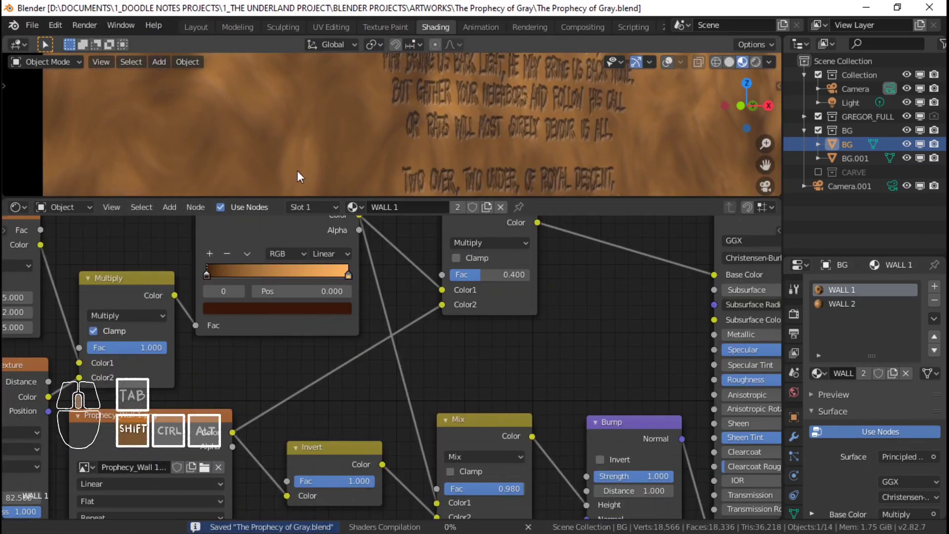
Set the Specular of WALL 1's Principled BSDF to 0.050.
{"action": "middle_click_drag", "start_coordinate": [284, 175], "coordinate": [545, 127], "text": "shift"}
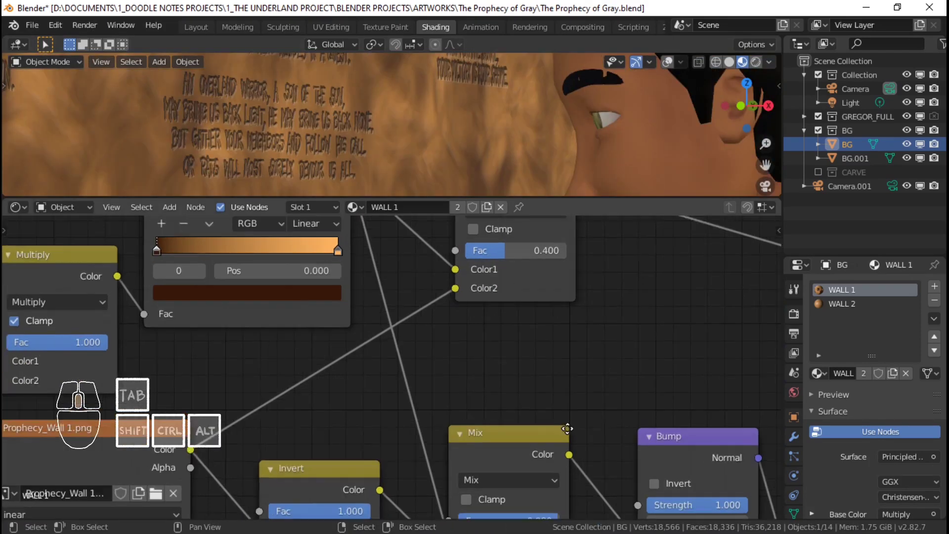
{"action": "middle_click_drag", "start_coordinate": [567, 428], "coordinate": [367, 417]}
{"action": "middle_click_drag", "start_coordinate": [437, 344], "coordinate": [414, 352]}
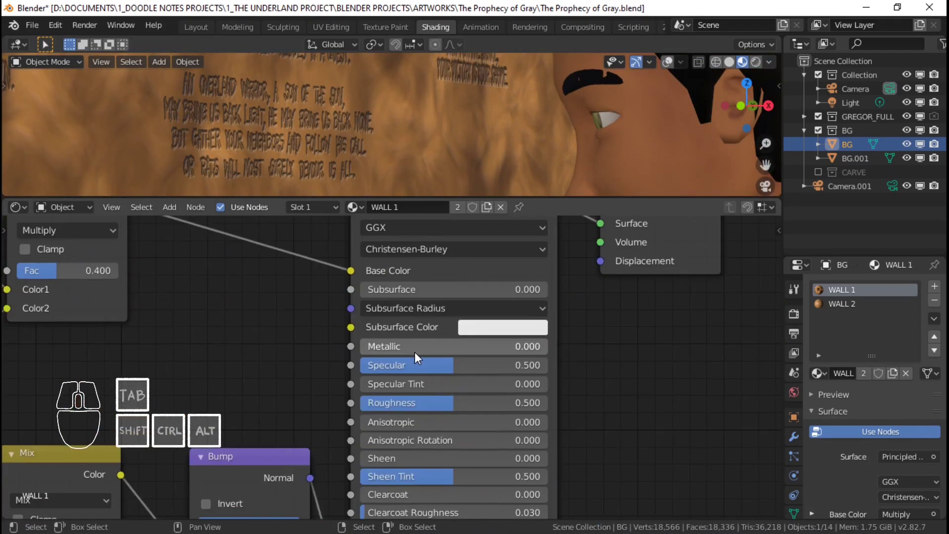
{"action": "scroll", "coordinate": [415, 352], "scroll_direction": "up", "scroll_amount": 1}
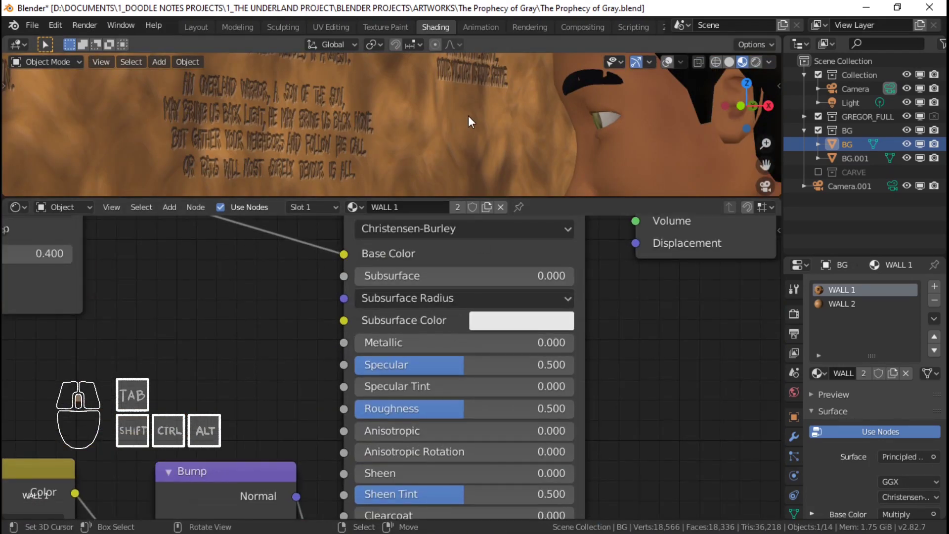
{"action": "scroll", "coordinate": [468, 116], "scroll_direction": "up", "scroll_amount": 1}
{"action": "mouse_move", "coordinate": [467, 115]}
{"action": "middle_mouse_down", "text": "shift"}
{"action": "mouse_move", "coordinate": [482, 96]}
{"action": "mouse_move", "coordinate": [479, 118]}
{"action": "middle_mouse_up", "text": "shift"}
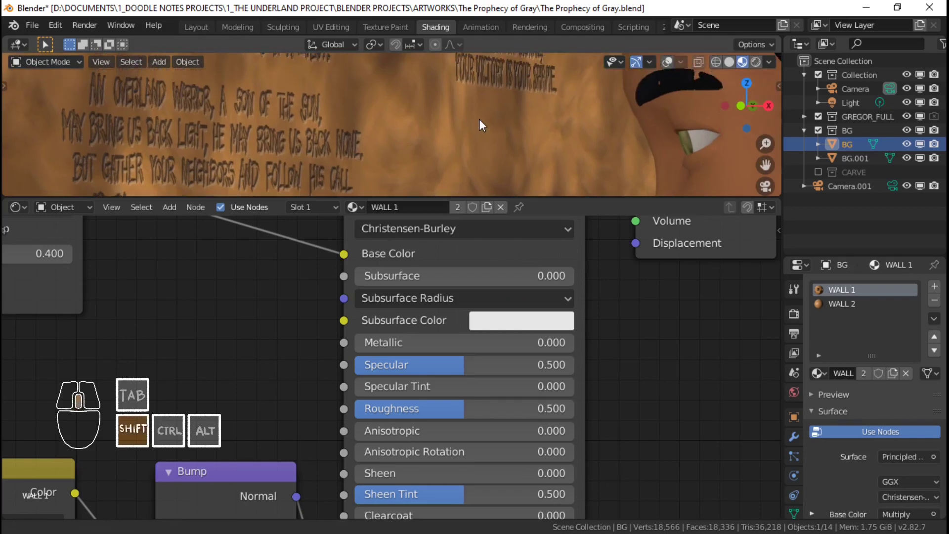
{"action": "double_click", "coordinate": [461, 366]}
{"action": "key", "text": "BackSpace"}
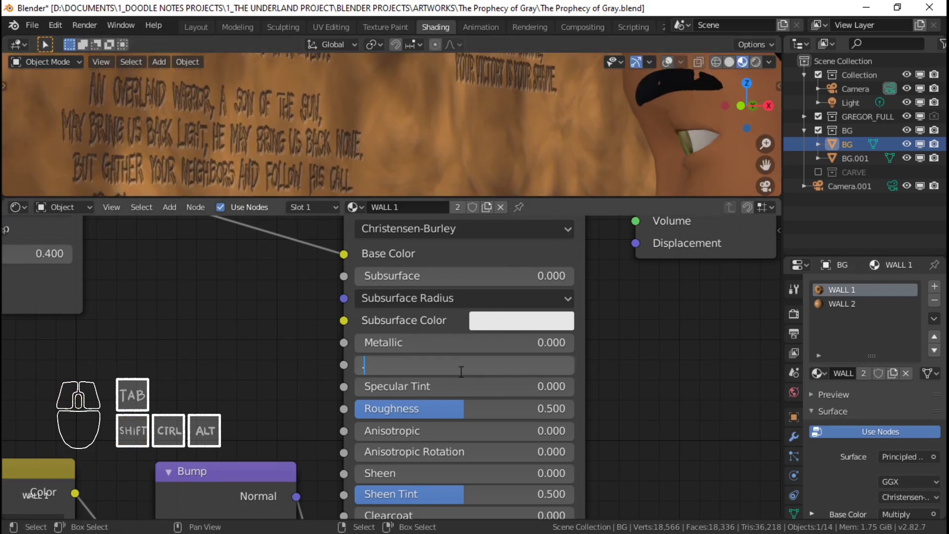
{"action": "type", "text": ".05"}
{"action": "key", "text": "Return"}
{"action": "double_click", "coordinate": [457, 404]}
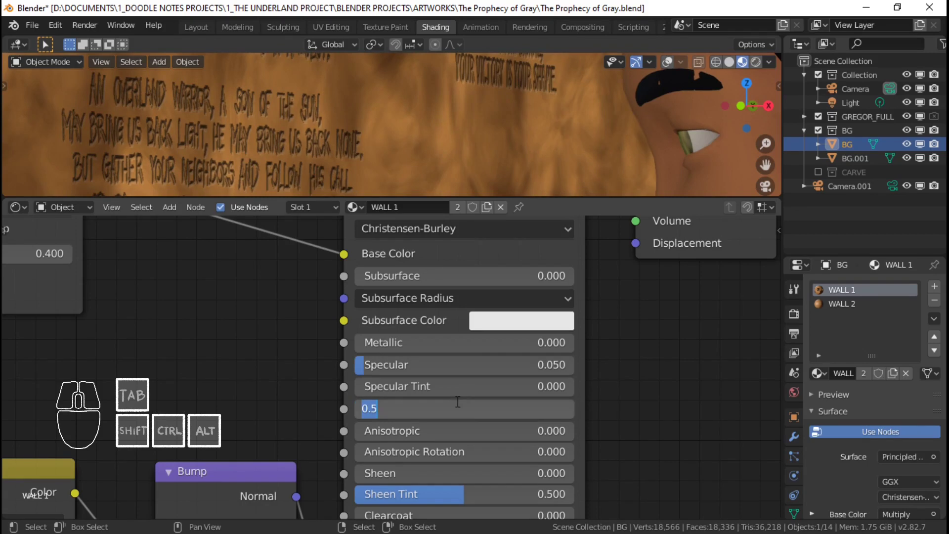
{"action": "key", "text": "BackSpace"}
{"action": "key", "text": "Escape"}
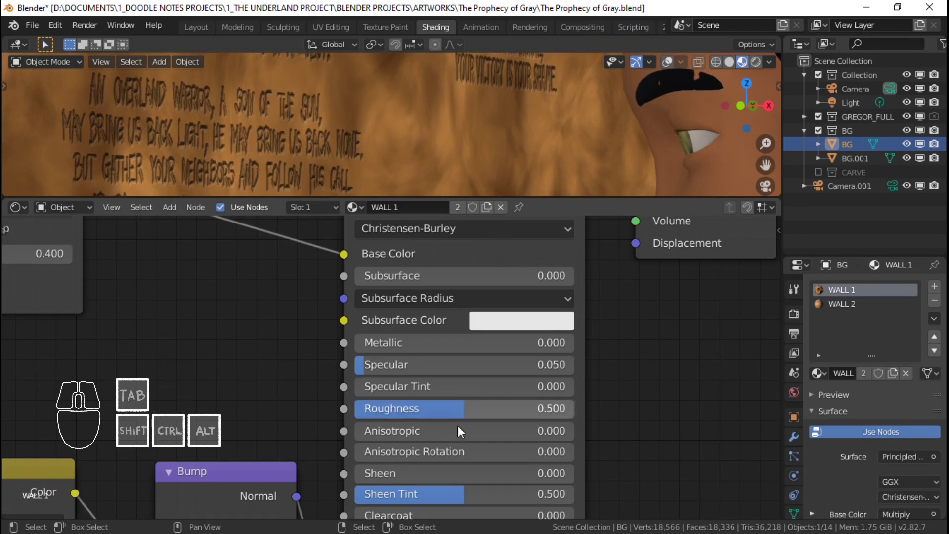
Set the Metallic of WALL 1's Principled BSDF to 0.500 and check the carved verses around the character's hand and head.
{"action": "left_click", "coordinate": [432, 341]}
{"action": "left_click_drag", "start_coordinate": [432, 341], "coordinate": [593, 341]}
{"action": "scroll", "coordinate": [350, 127], "scroll_direction": "down", "scroll_amount": 4}
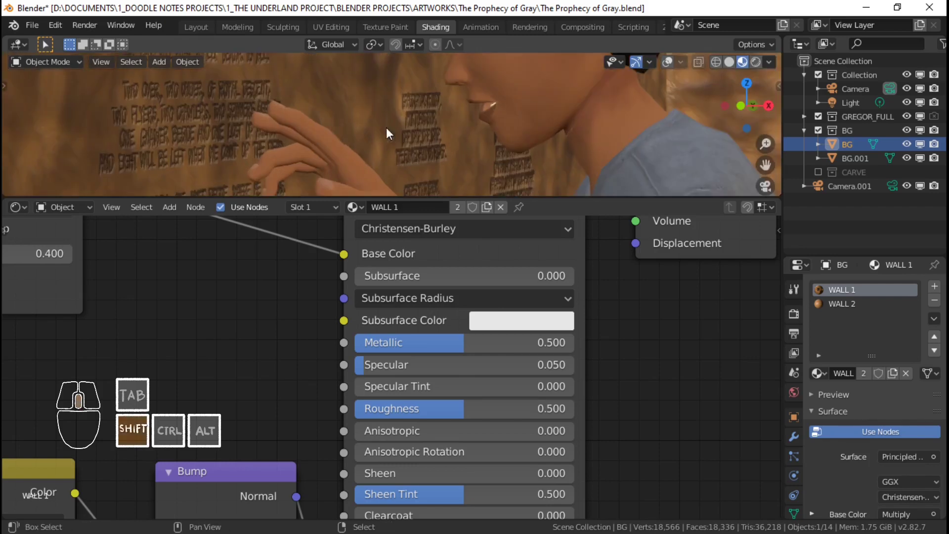
{"action": "middle_click_drag", "start_coordinate": [386, 127], "coordinate": [493, 170], "text": "shift"}
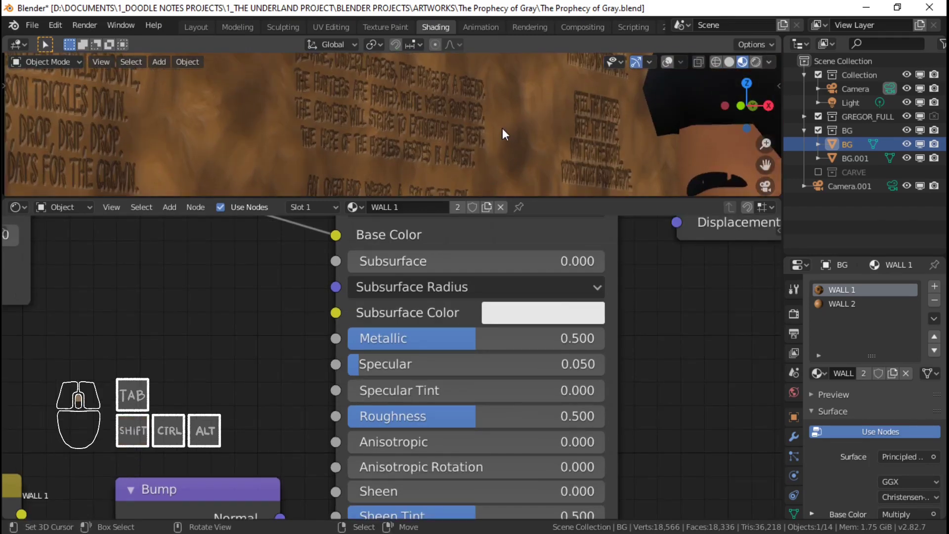
{"action": "scroll", "coordinate": [502, 128], "scroll_direction": "up", "scroll_amount": 5}
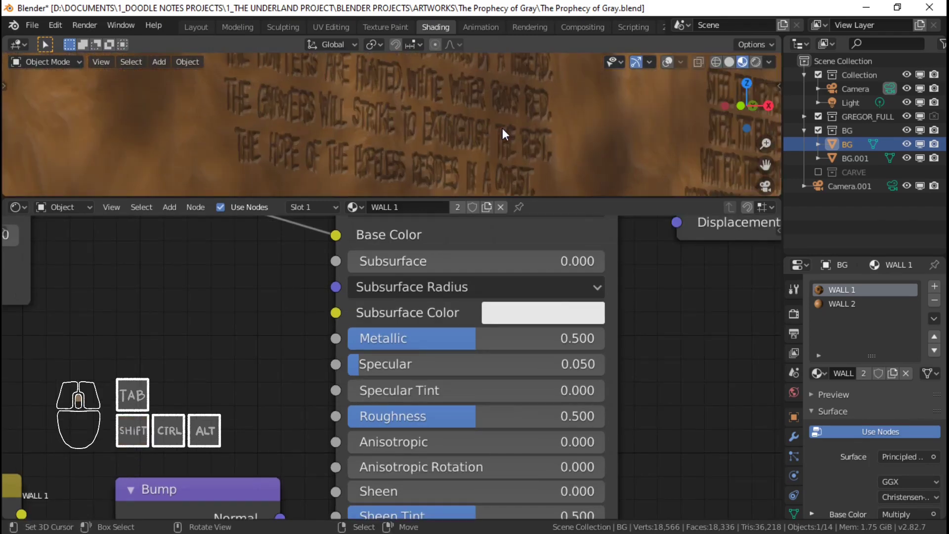
{"action": "key", "text": "KP_0"}
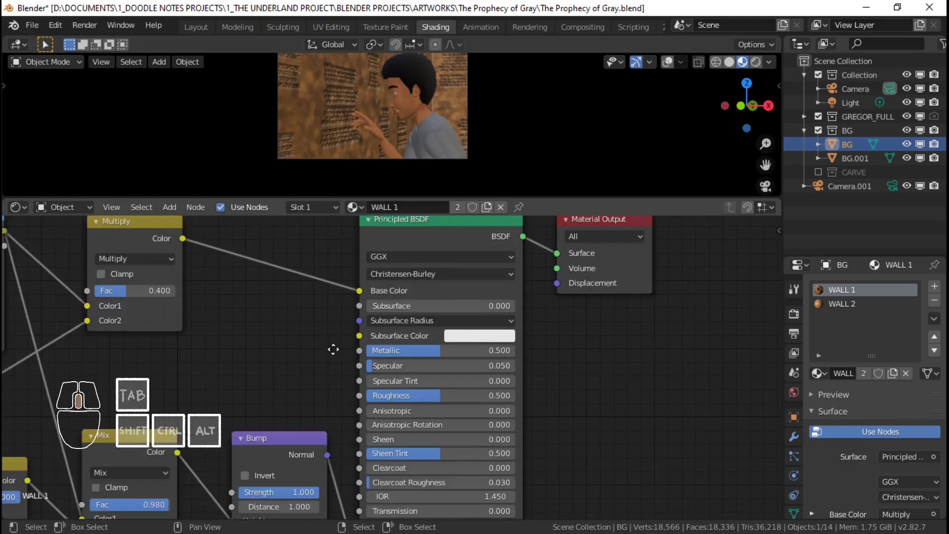
Brighten the dark brown stop of WALL 1's ColorRamp.
{"action": "middle_click_drag", "start_coordinate": [333, 349], "coordinate": [433, 383]}
{"action": "middle_click_drag", "start_coordinate": [295, 323], "coordinate": [322, 334]}
{"action": "scroll", "coordinate": [148, 368], "scroll_direction": "up", "scroll_amount": 4}
{"action": "left_click", "coordinate": [206, 432]}
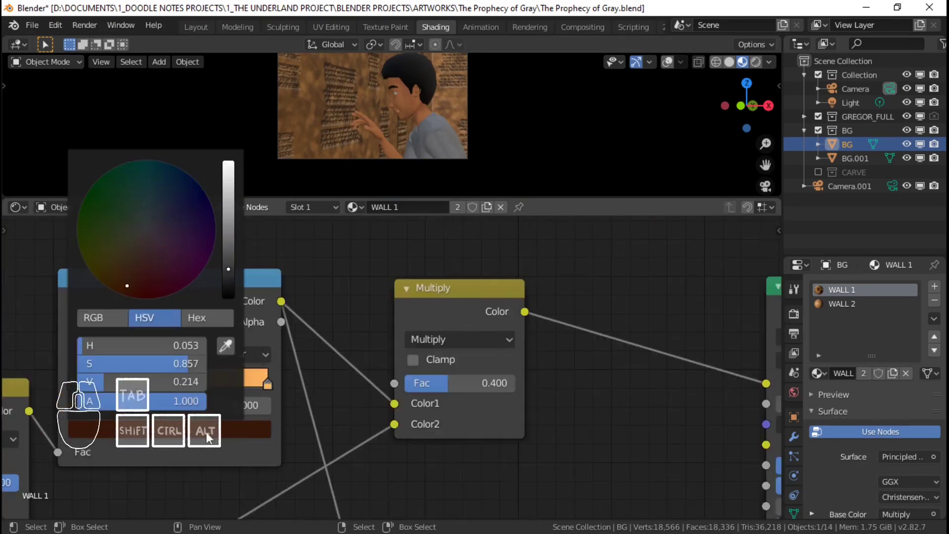
{"action": "left_click", "coordinate": [231, 244]}
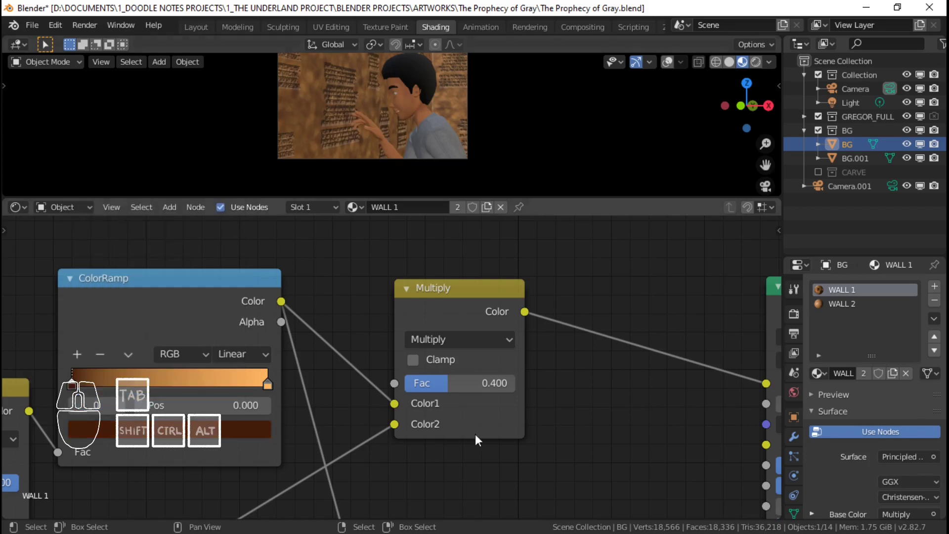
Inspect the carved walls around the character in the camera view with the viewport maximized.
{"action": "scroll", "coordinate": [413, 129], "scroll_direction": "up", "scroll_amount": 5}
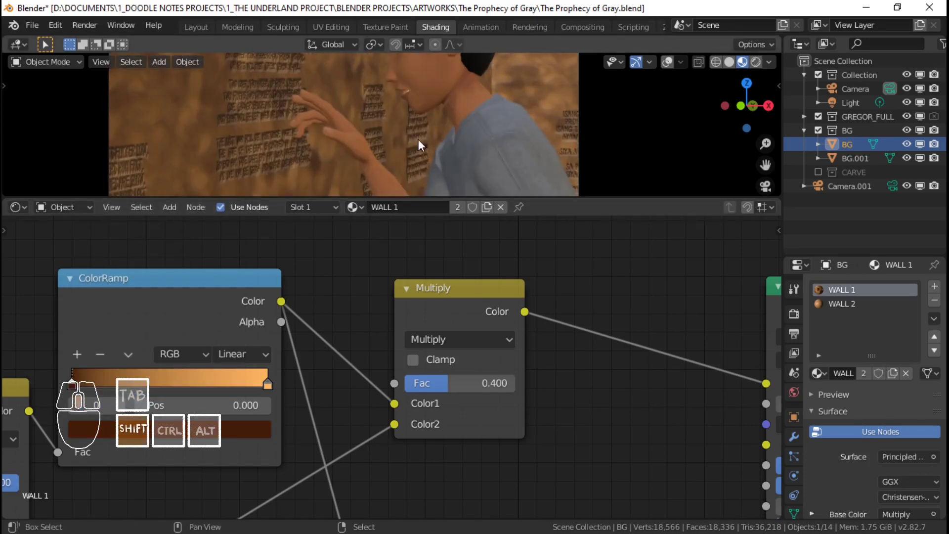
{"action": "middle_click_drag", "start_coordinate": [418, 138], "coordinate": [541, 192], "text": "shift"}
{"action": "middle_click_drag", "start_coordinate": [473, 94], "coordinate": [463, 117], "text": "shift"}
{"action": "scroll", "coordinate": [464, 117], "scroll_direction": "up", "scroll_amount": 3}
{"action": "scroll", "coordinate": [494, 223], "scroll_direction": "up", "scroll_amount": 3}
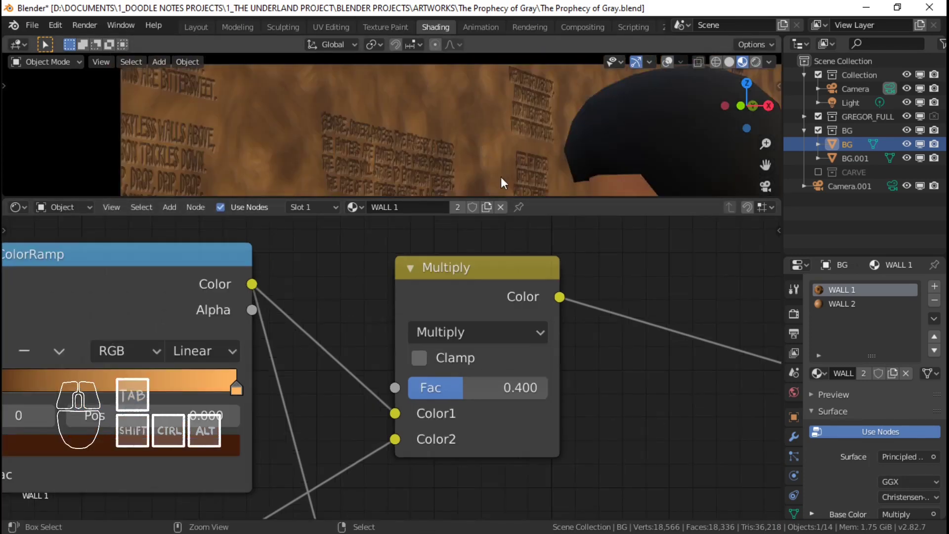
{"action": "key", "text": "ctrl+space"}
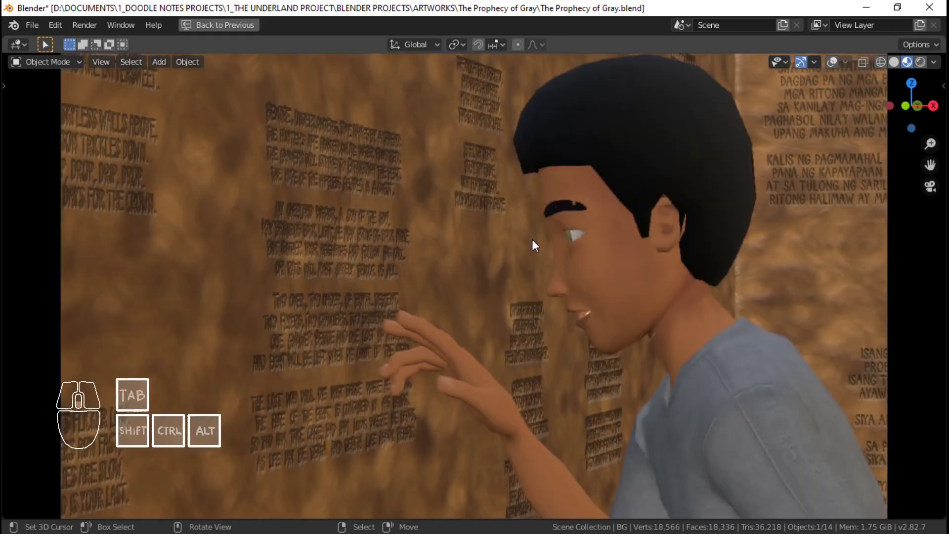
{"action": "scroll", "coordinate": [532, 239], "scroll_direction": "down", "scroll_amount": 3}
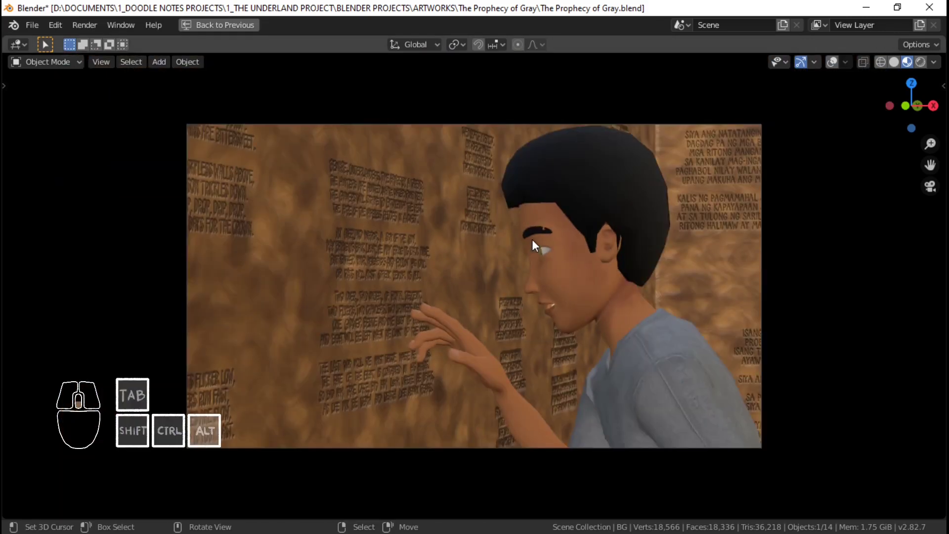
{"action": "middle_click_drag", "start_coordinate": [532, 239], "coordinate": [460, 214], "text": "shift"}
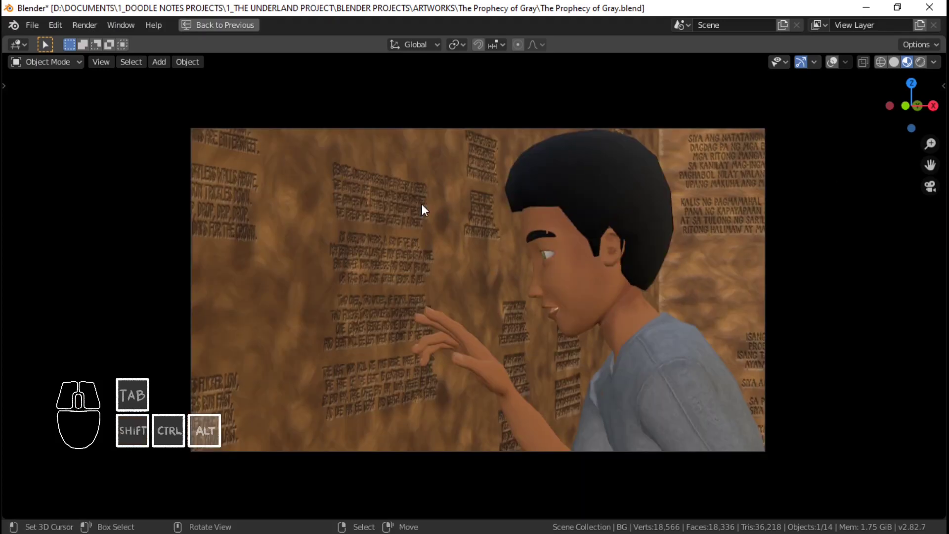
Set the Roughness of WALL 1's Principled BSDF to 0.450 and save the file.
{"action": "key", "text": "ctrl+space"}
{"action": "scroll", "coordinate": [444, 349], "scroll_direction": "up", "scroll_amount": 3}
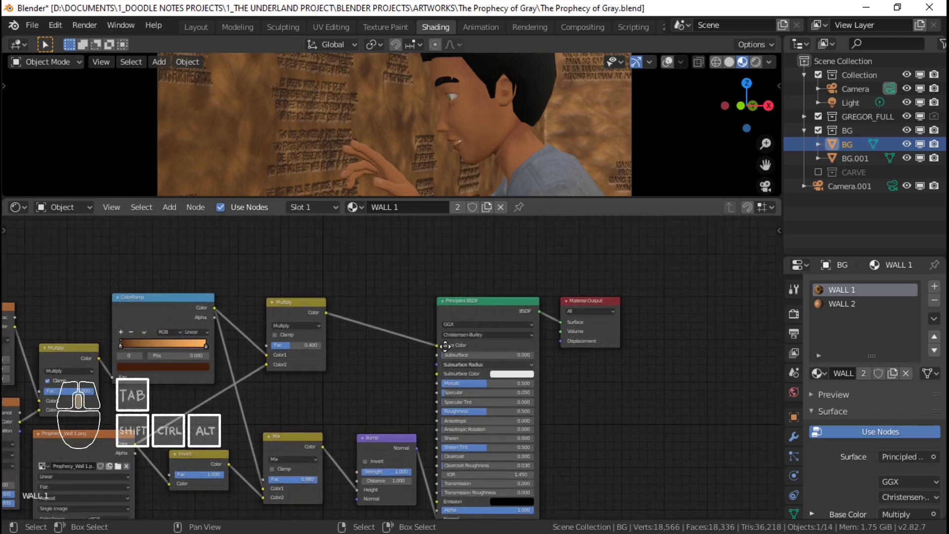
{"action": "scroll", "coordinate": [571, 383], "scroll_direction": "up", "scroll_amount": 2}
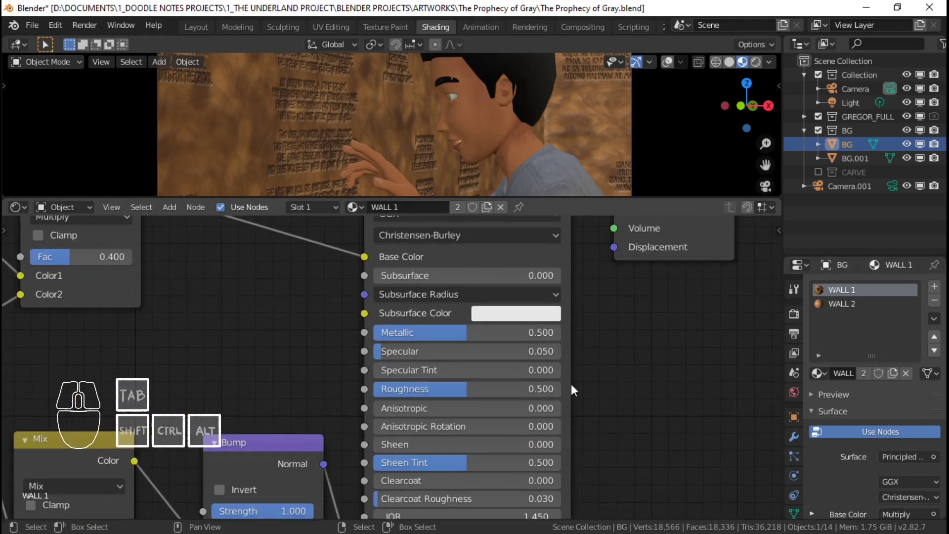
{"action": "left_click", "coordinate": [494, 390]}
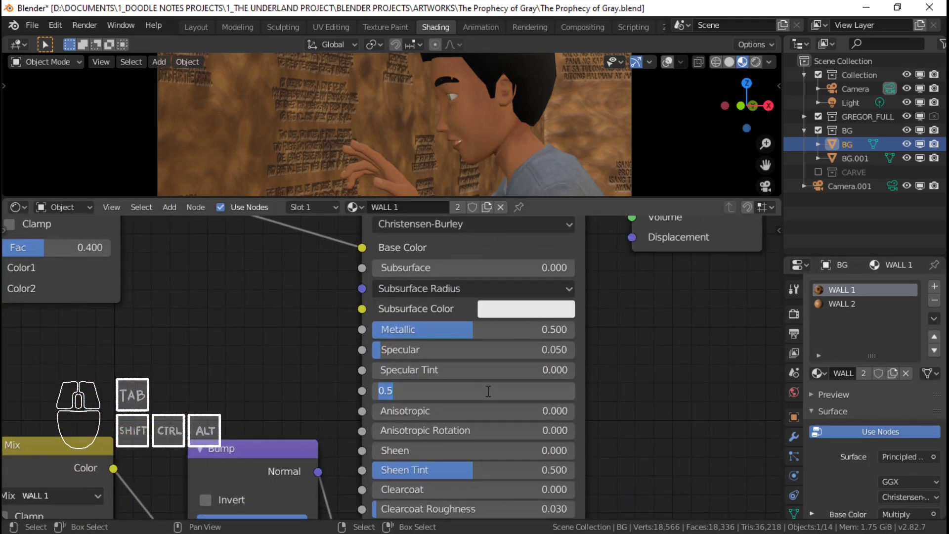
{"action": "type", "text": ".75"}
{"action": "key", "text": "Return"}
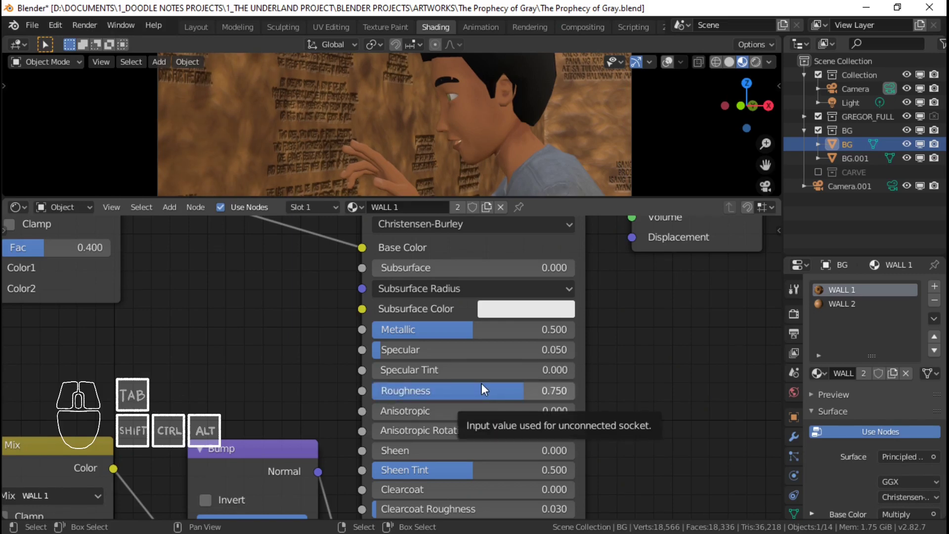
{"action": "left_click_drag", "start_coordinate": [482, 390], "coordinate": [421, 390]}
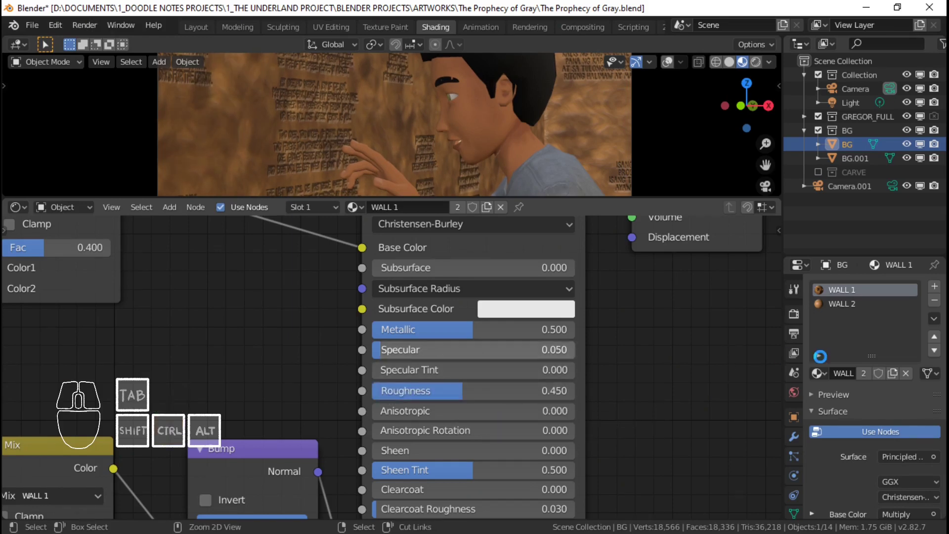
{"action": "key", "text": "ctrl+s"}
Set the Specular of WALL 2's Principled BSDF to 0.050 and its Metallic to 0.500.
{"action": "left_click", "coordinate": [838, 305]}
{"action": "left_click", "coordinate": [475, 350]}
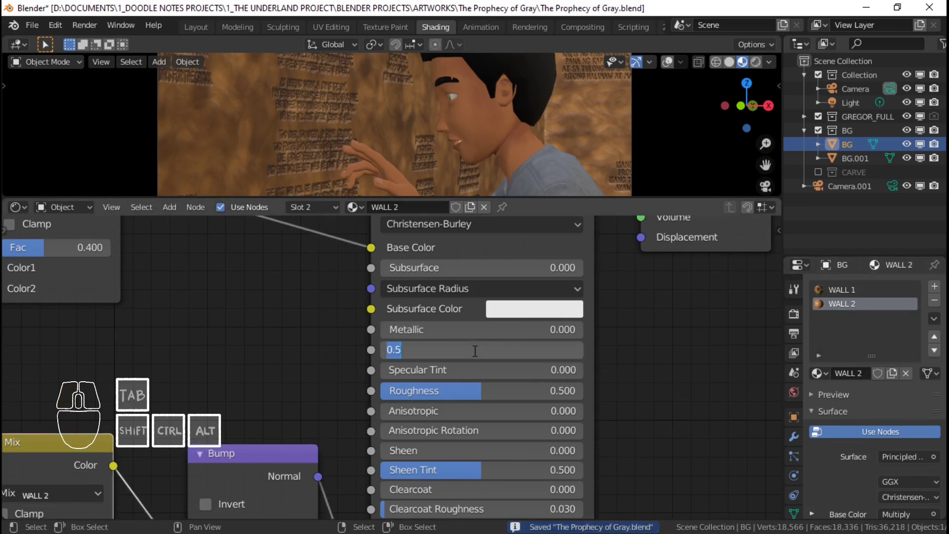
{"action": "type", "text": "0.05"}
{"action": "key", "text": "Return"}
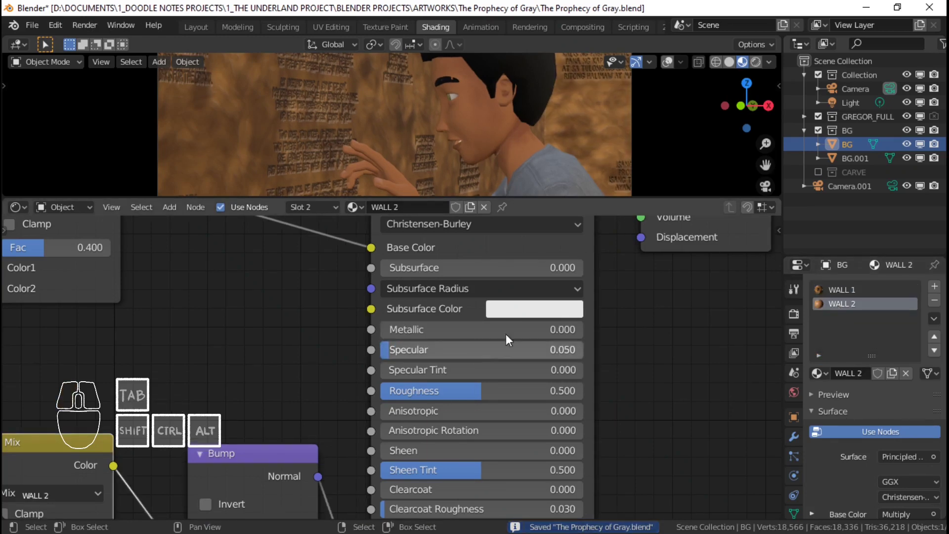
{"action": "left_click", "coordinate": [553, 330]}
{"action": "type", "text": "0.5"}
{"action": "key", "text": "Return"}
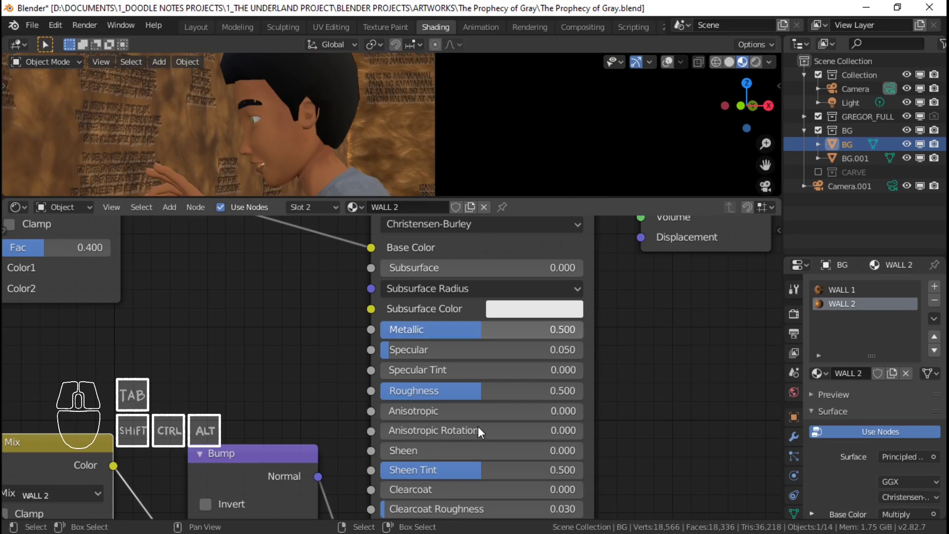
Set the Roughness of WALL 2's Principled BSDF to 0.450 and save the file.
{"action": "left_click", "coordinate": [496, 390]}
{"action": "type", "text": ".45"}
{"action": "key", "text": "Return"}
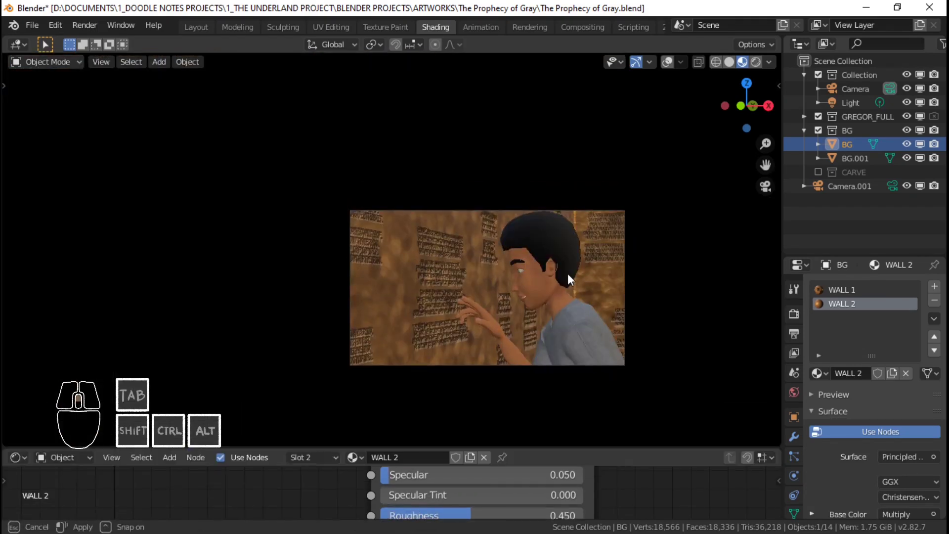
{"action": "scroll", "coordinate": [568, 274], "scroll_direction": "up", "scroll_amount": 4}
{"action": "key", "text": "ctrl+s"}
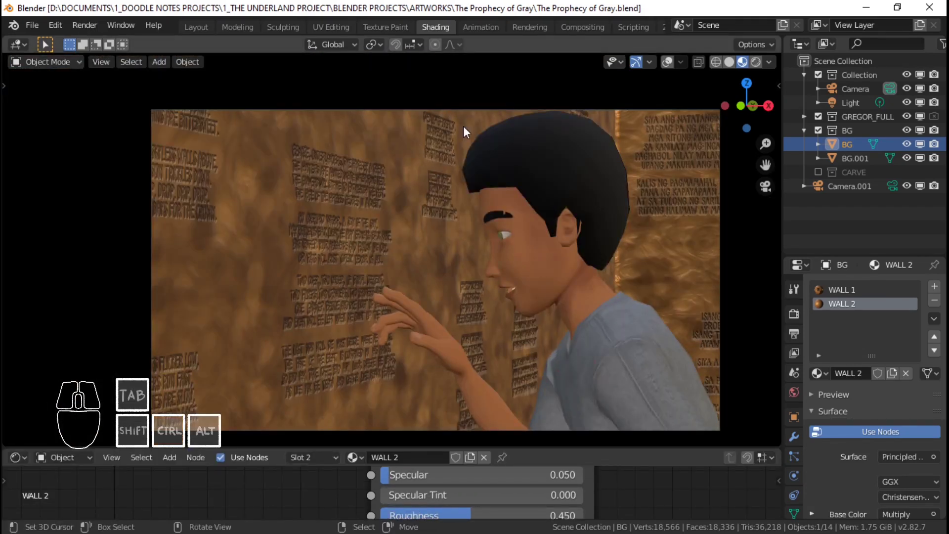
Start an Append and browse to the Material data inside A Son of the Sun.blend.
{"action": "left_click", "coordinate": [28, 25]}
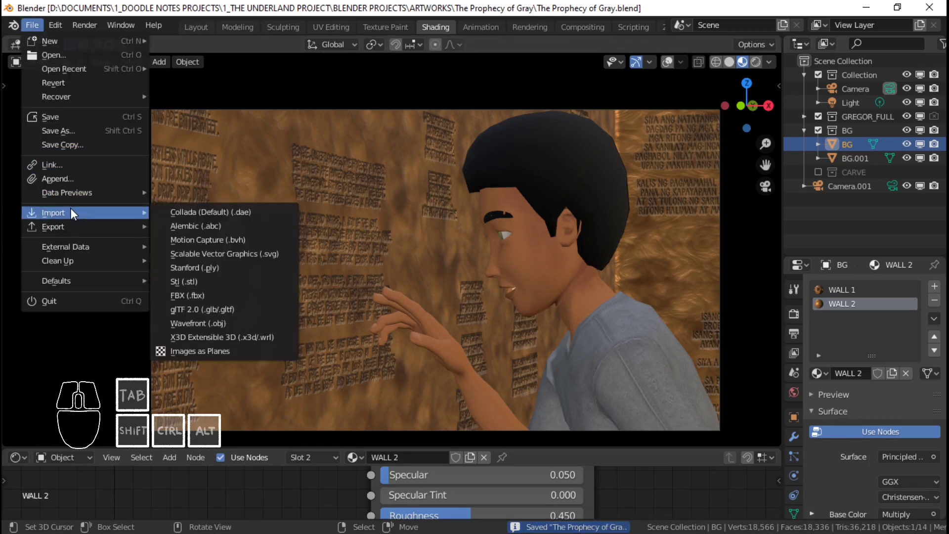
{"action": "left_click", "coordinate": [73, 178]}
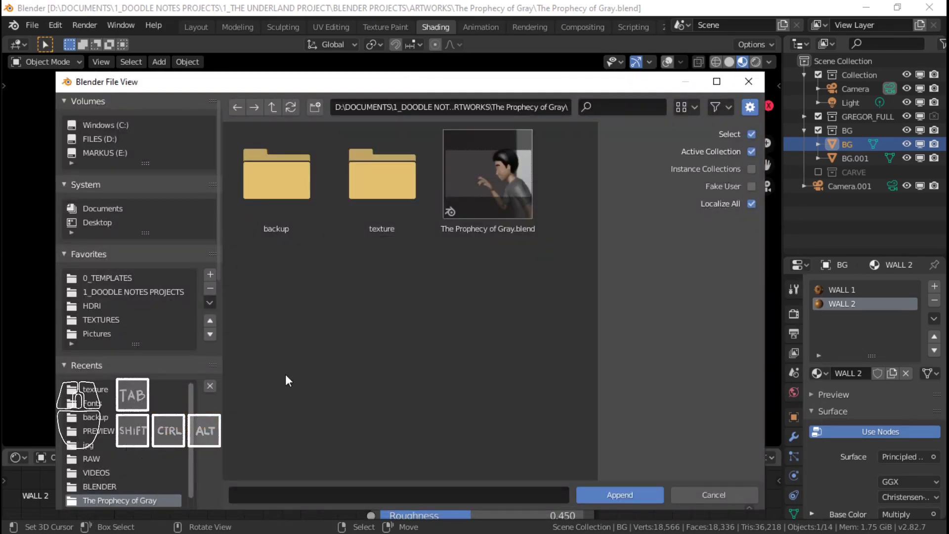
{"action": "left_click", "coordinate": [272, 107]}
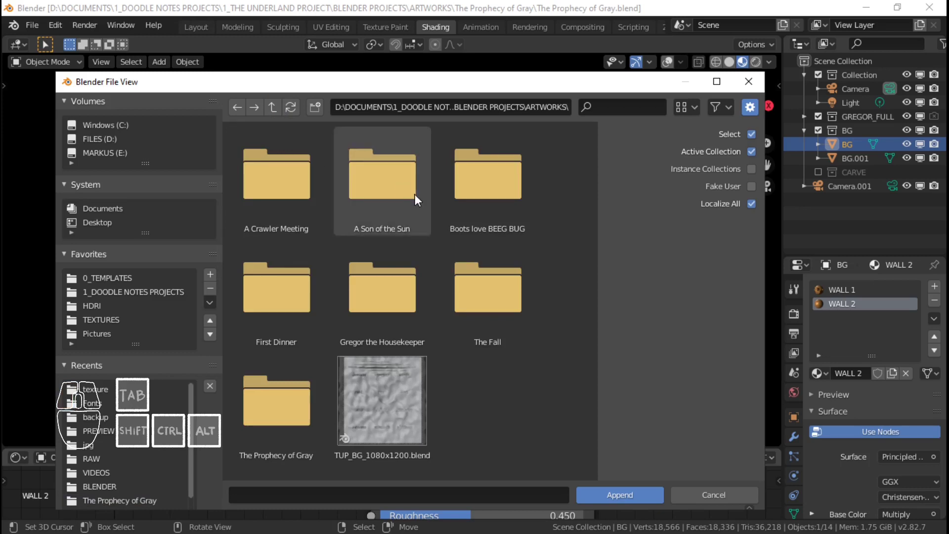
{"action": "double_click", "coordinate": [378, 199]}
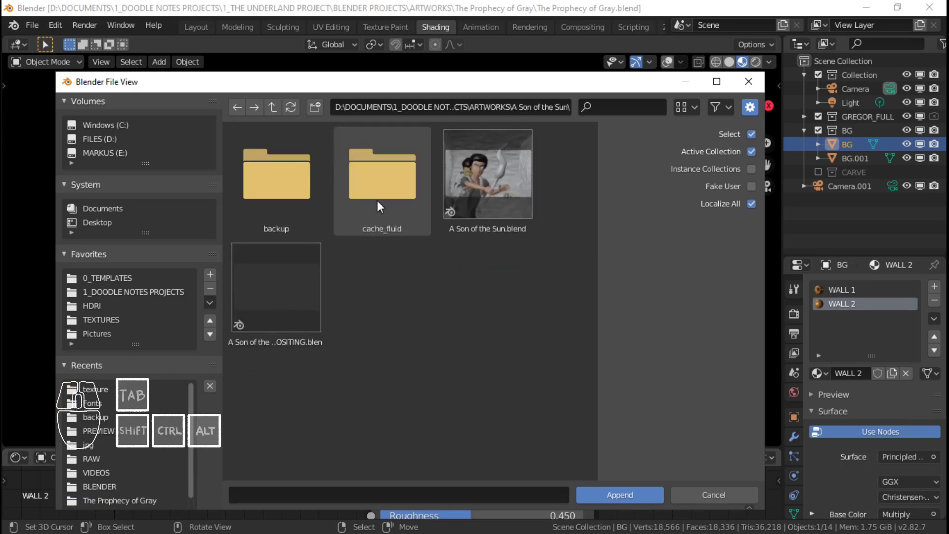
{"action": "double_click", "coordinate": [477, 196]}
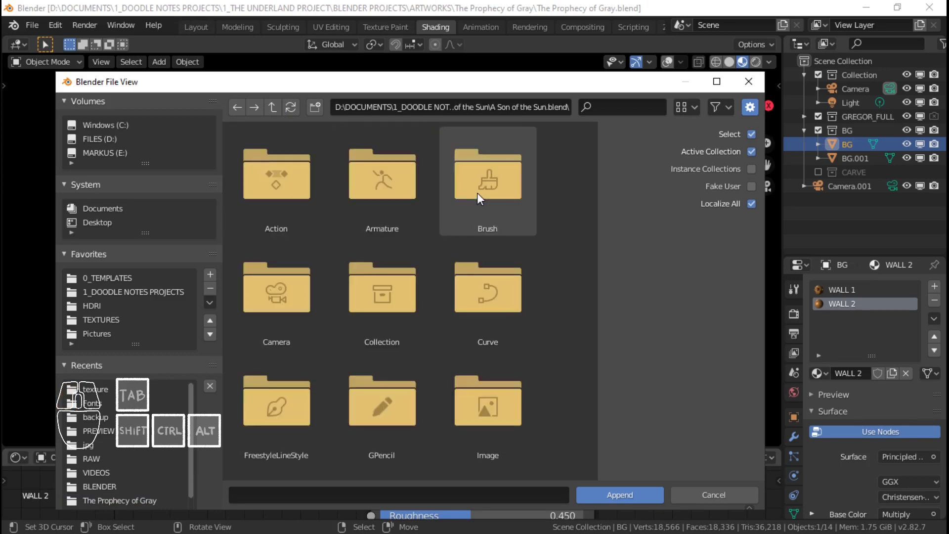
{"action": "scroll", "coordinate": [489, 356], "scroll_direction": "down", "scroll_amount": 5}
{"action": "scroll", "coordinate": [479, 383], "scroll_direction": "down", "scroll_amount": 1}
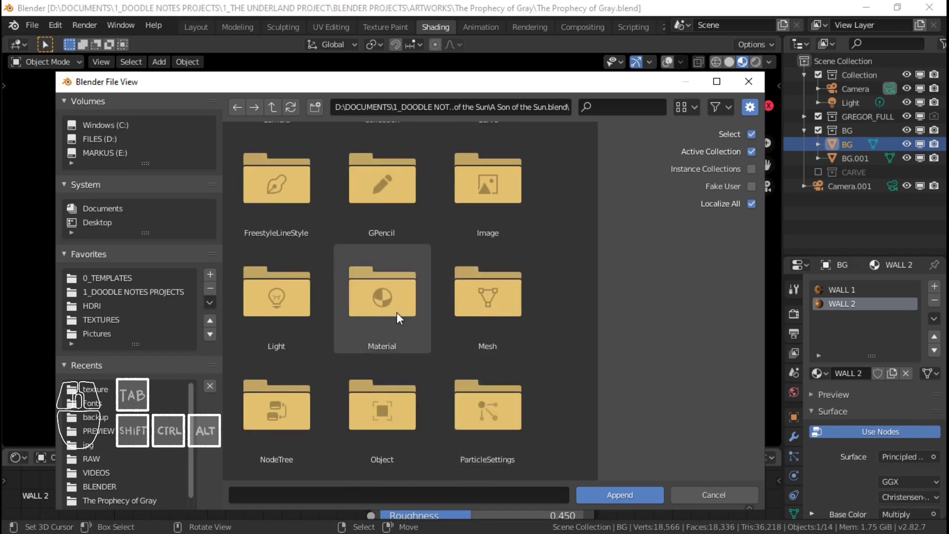
{"action": "double_click", "coordinate": [396, 312]}
Append the G_Shirt material from A Son of the Sun.blend to the scene.
{"action": "scroll", "coordinate": [366, 307], "scroll_direction": "up", "scroll_amount": 1}
{"action": "scroll", "coordinate": [372, 320], "scroll_direction": "down", "scroll_amount": 1}
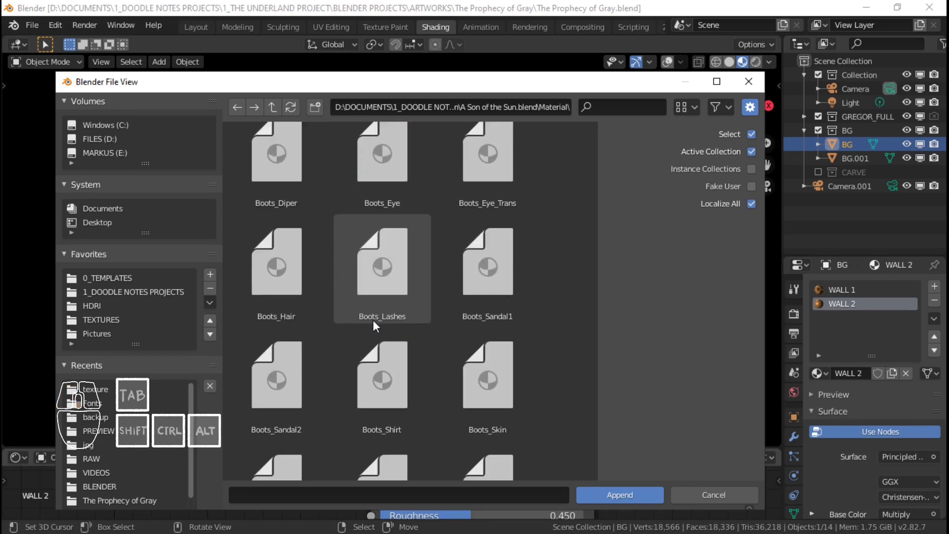
{"action": "scroll", "coordinate": [373, 319], "scroll_direction": "down", "scroll_amount": 8}
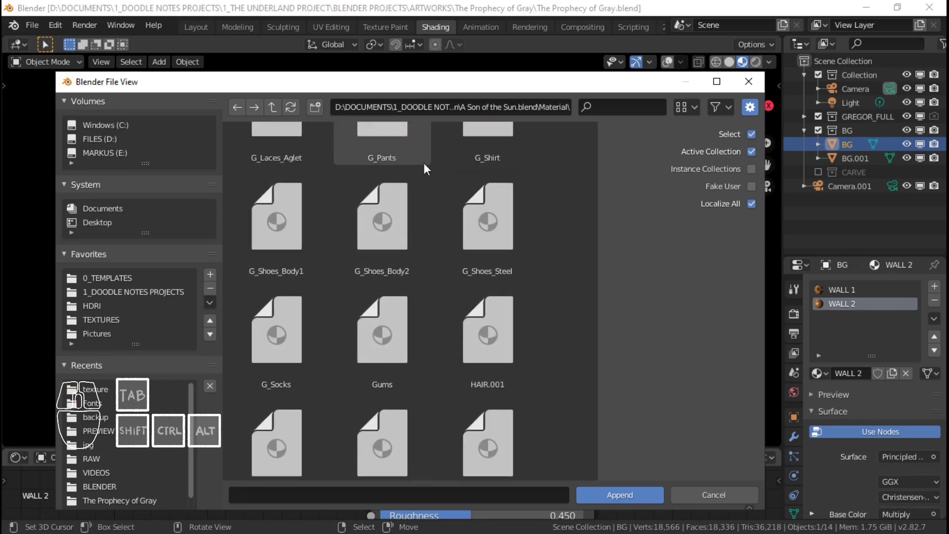
{"action": "left_click", "coordinate": [493, 146]}
{"action": "double_click", "coordinate": [493, 147]}
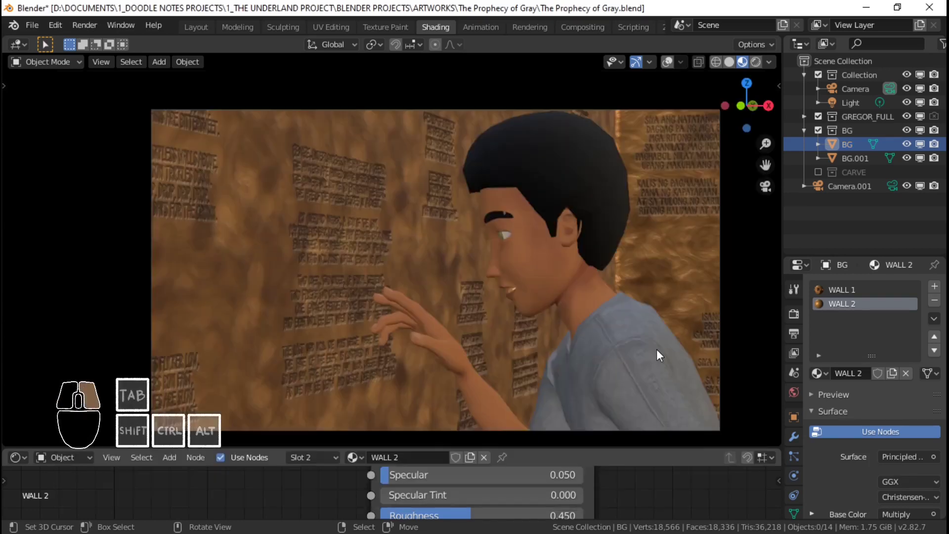
Assign the G_Shirt.001 material to the character's shirt and check the character against the carved walls.
{"action": "left_click", "coordinate": [657, 349]}
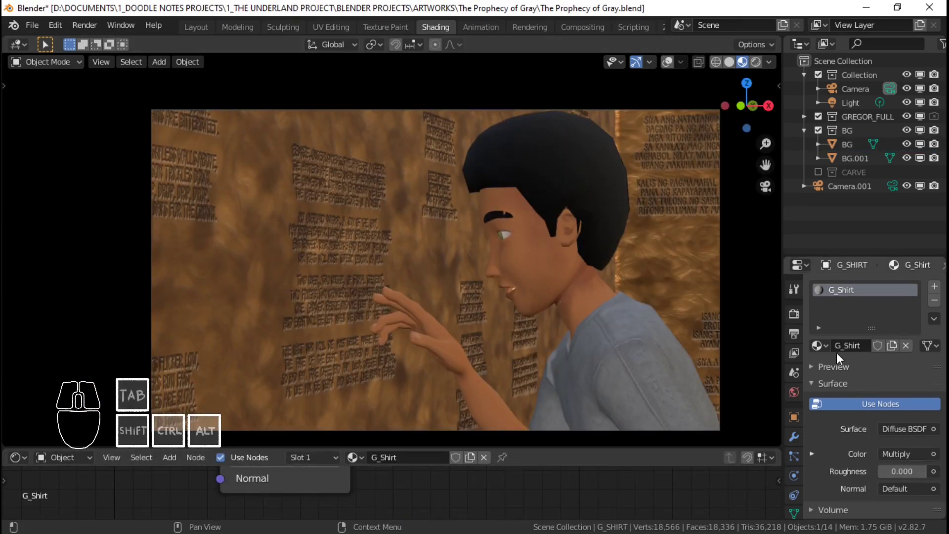
{"action": "left_click", "coordinate": [822, 346]}
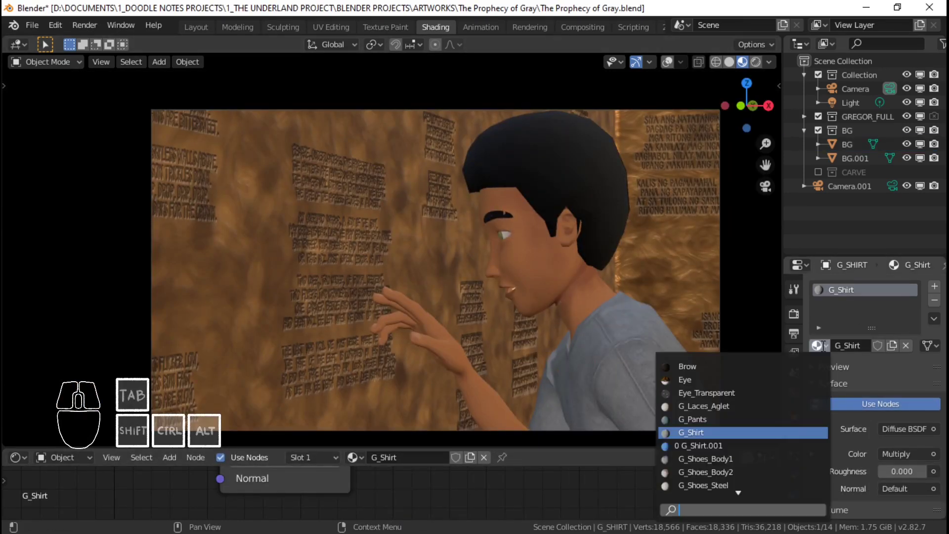
{"action": "left_click", "coordinate": [761, 446]}
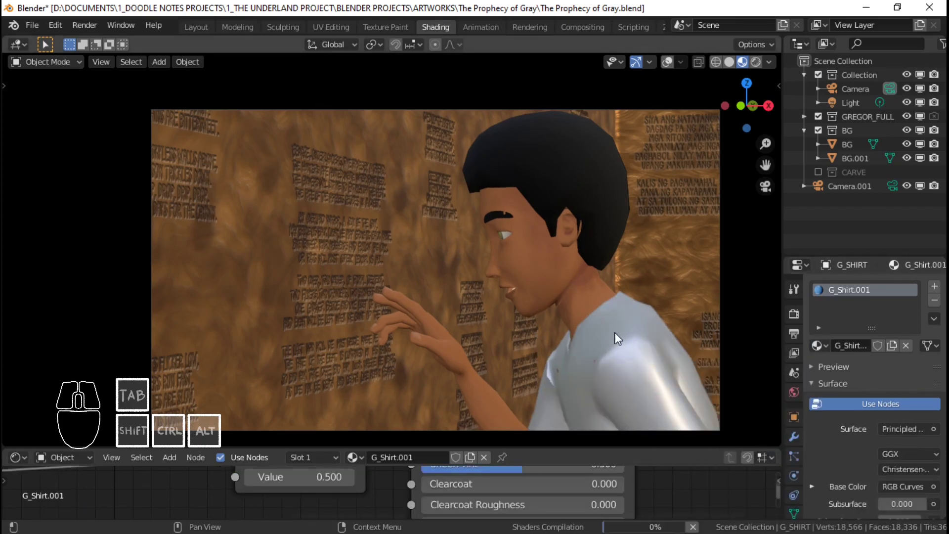
{"action": "middle_click_drag", "start_coordinate": [615, 332], "coordinate": [542, 268], "text": "shift"}
{"action": "scroll", "coordinate": [541, 268], "scroll_direction": "up", "scroll_amount": 1}
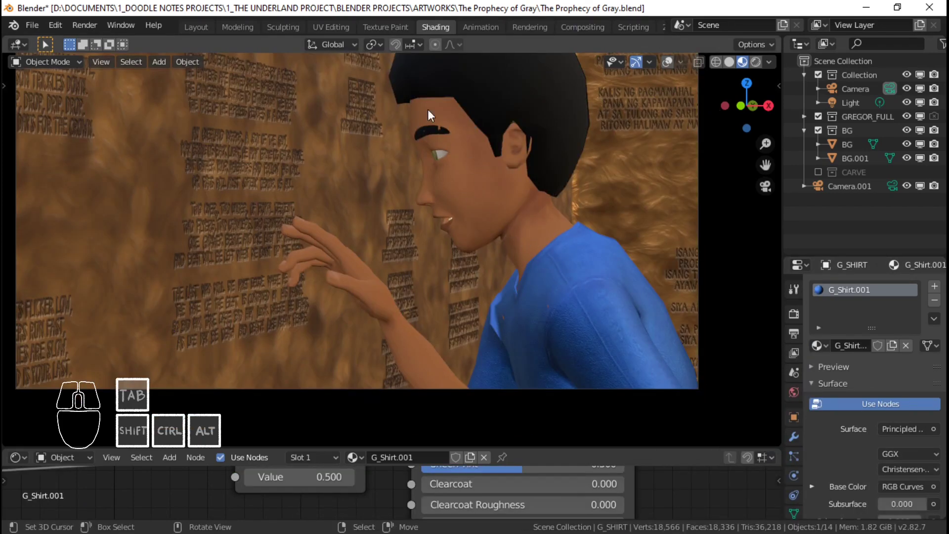
{"action": "scroll", "coordinate": [495, 152], "scroll_direction": "up", "scroll_amount": 3}
{"action": "left_click", "coordinate": [495, 152]}
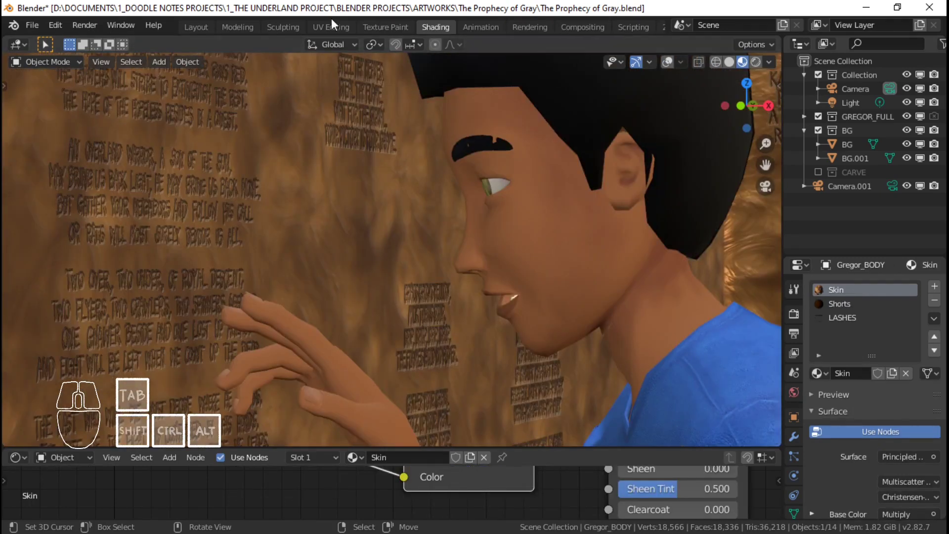
{"action": "scroll", "coordinate": [425, 246], "scroll_direction": "down", "scroll_amount": 5}
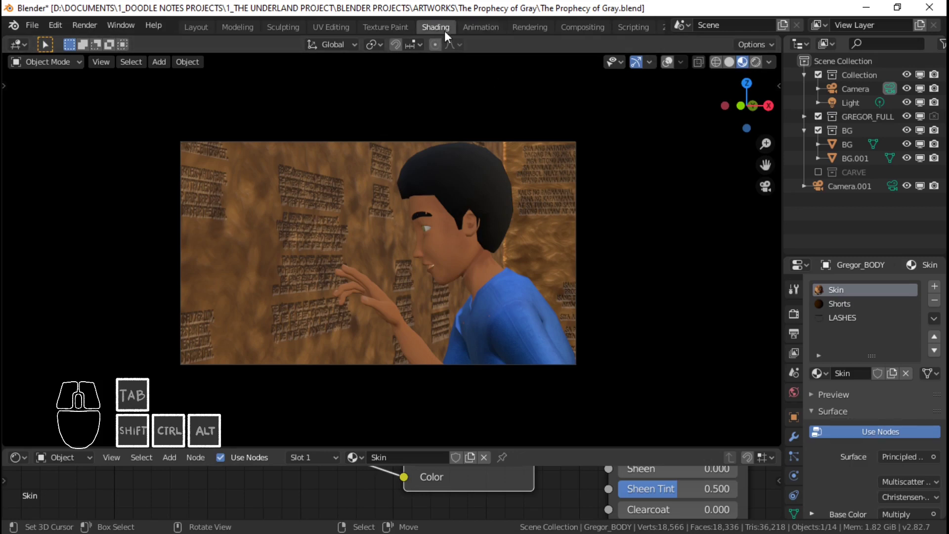
In the Animation workspace, select the point light above the room and show the World surface settings.
{"action": "left_click", "coordinate": [480, 28]}
{"action": "middle_click_drag", "start_coordinate": [580, 279], "coordinate": [664, 322]}
{"action": "scroll", "coordinate": [609, 290], "scroll_direction": "down", "scroll_amount": 2}
{"action": "scroll", "coordinate": [609, 290], "scroll_direction": "down", "scroll_amount": 4}
{"action": "scroll", "coordinate": [597, 269], "scroll_direction": "down", "scroll_amount": 4}
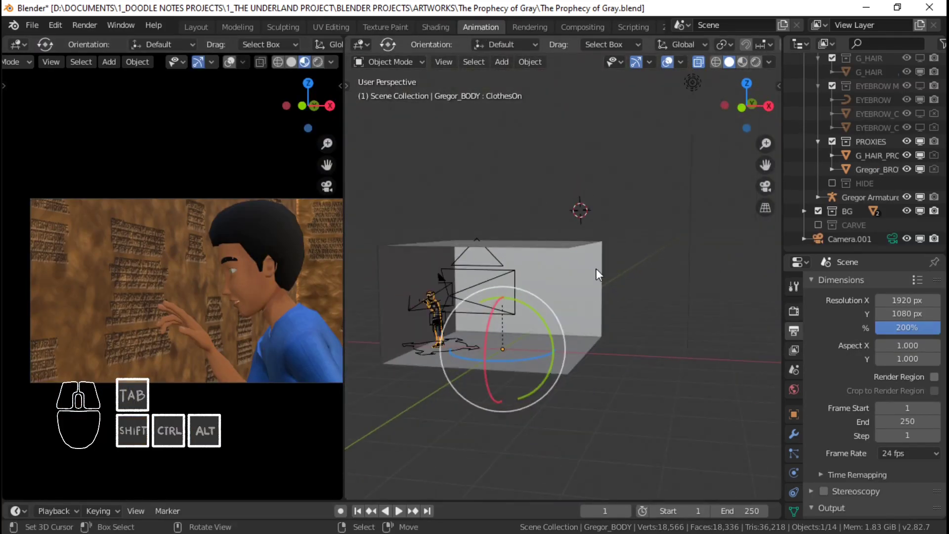
{"action": "right_click", "coordinate": [708, 80]}
{"action": "middle_click_drag", "start_coordinate": [554, 275], "coordinate": [631, 251], "text": "shift"}
{"action": "scroll", "coordinate": [631, 251], "scroll_direction": "up", "scroll_amount": 4}
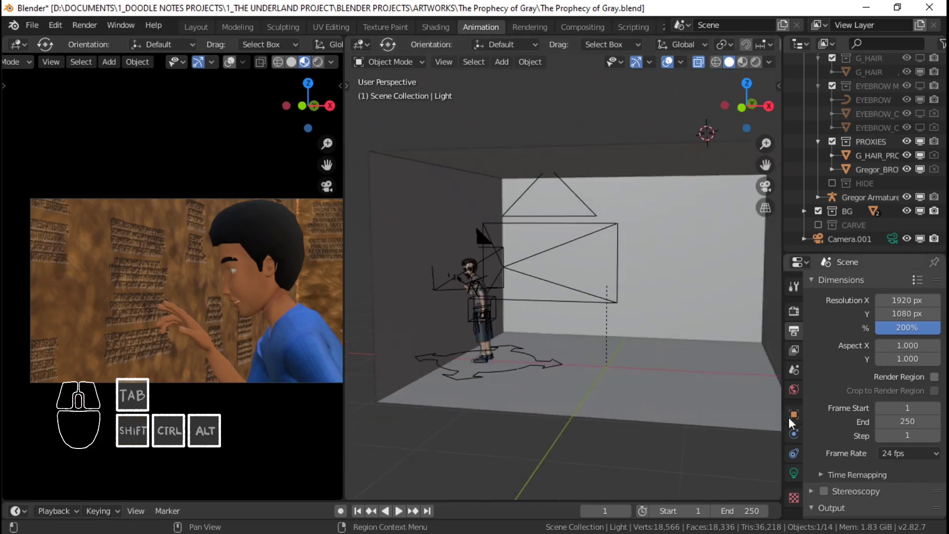
{"action": "left_click", "coordinate": [790, 389]}
{"action": "left_click", "coordinate": [892, 372]}
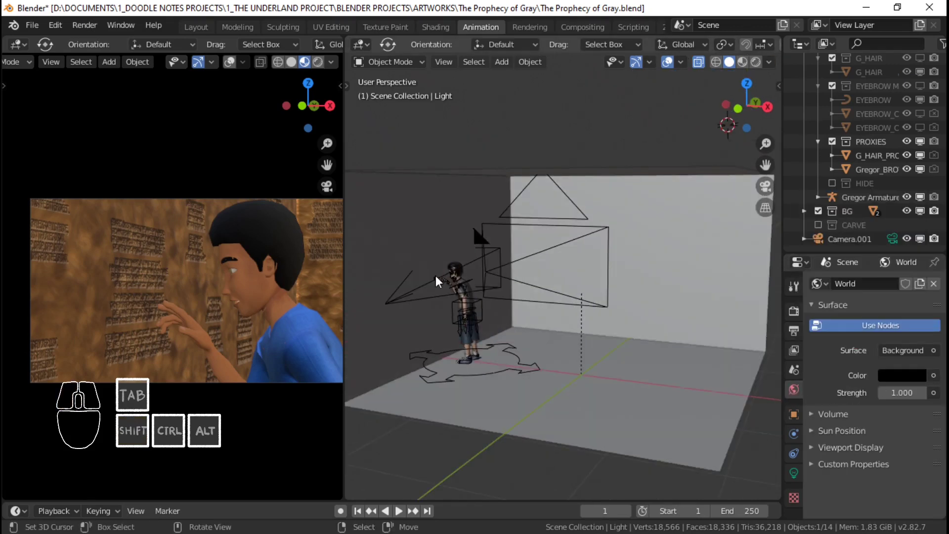
Place the 3D cursor beside the character and snap the selected light to it with Selection to Cursor (Keep Offset).
{"action": "right_click", "coordinate": [440, 308], "text": "shift"}
{"action": "key", "text": "shift+s"}
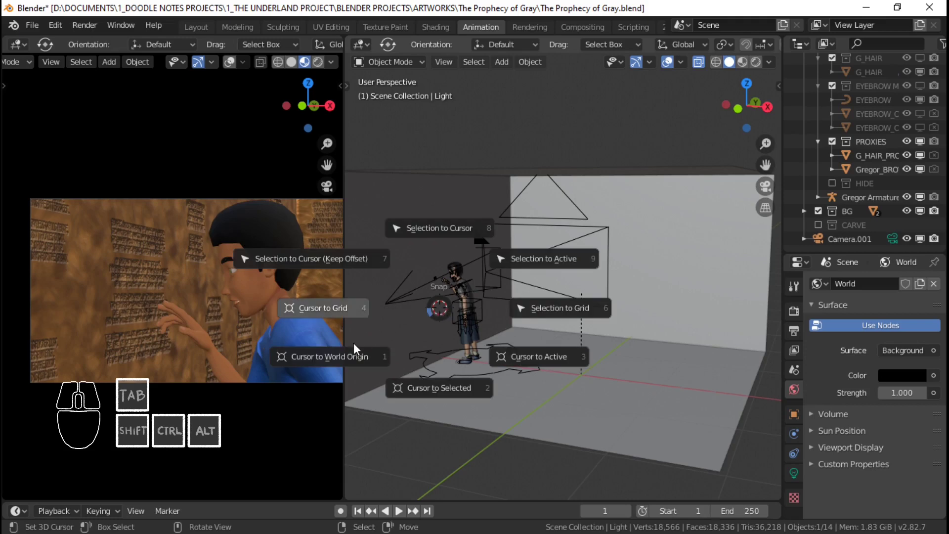
{"action": "key", "text": "Escape"}
{"action": "key", "text": "shift+s"}
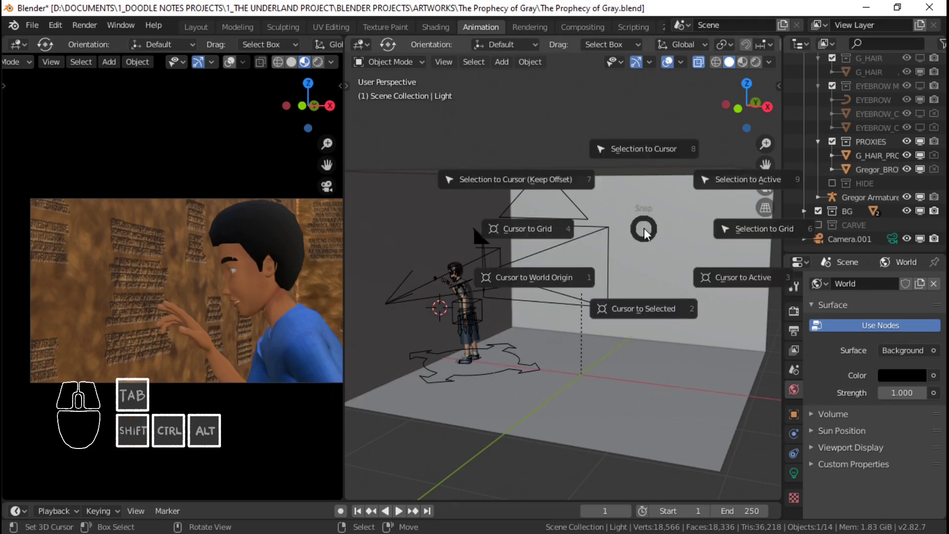
{"action": "left_click", "coordinate": [547, 194]}
Move the light along the X axis in front of the character.
{"action": "middle_click_drag", "start_coordinate": [399, 315], "coordinate": [534, 337]}
{"action": "key", "text": "g"}
{"action": "key", "text": "x"}
{"action": "left_click", "coordinate": [548, 340]}
Lower the light along the Z axis to below the character's outstretched hand.
{"action": "mouse_move", "coordinate": [449, 348]}
{"action": "middle_mouse_down"}
{"action": "mouse_move", "coordinate": [413, 360]}
{"action": "mouse_move", "coordinate": [440, 364]}
{"action": "middle_mouse_up"}
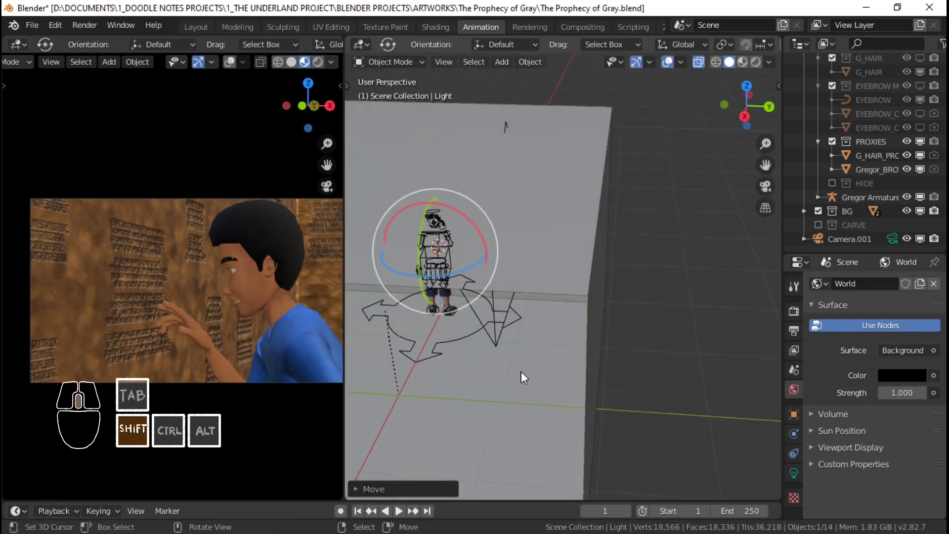
{"action": "middle_click_drag", "start_coordinate": [521, 372], "coordinate": [563, 311]}
{"action": "key", "text": "KP_0"}
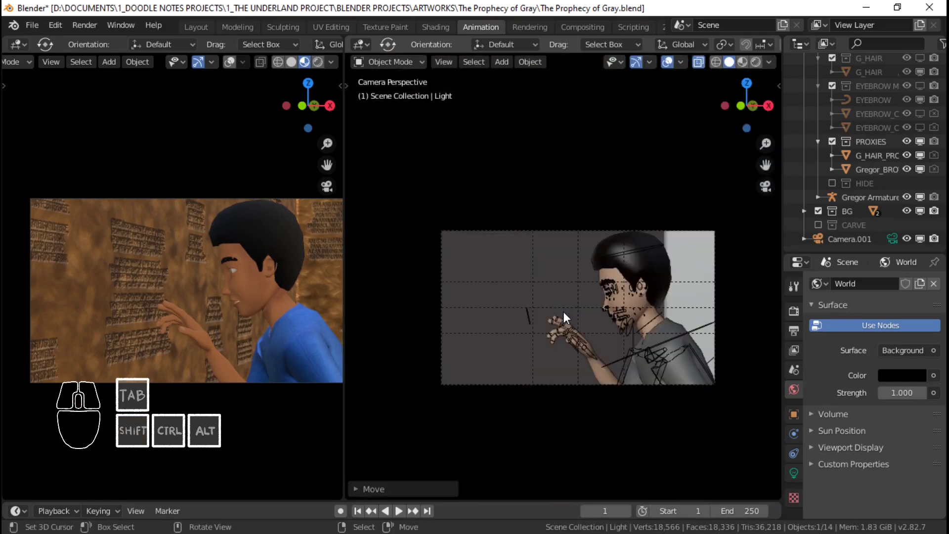
{"action": "middle_click_drag", "start_coordinate": [599, 356], "coordinate": [601, 359]}
{"action": "key", "text": "g"}
{"action": "key", "text": "z"}
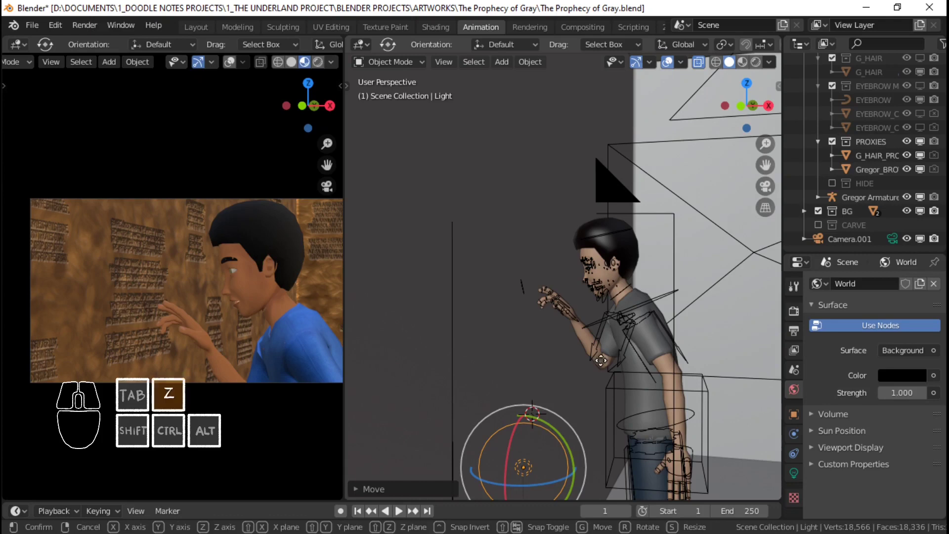
{"action": "left_click", "coordinate": [607, 343]}
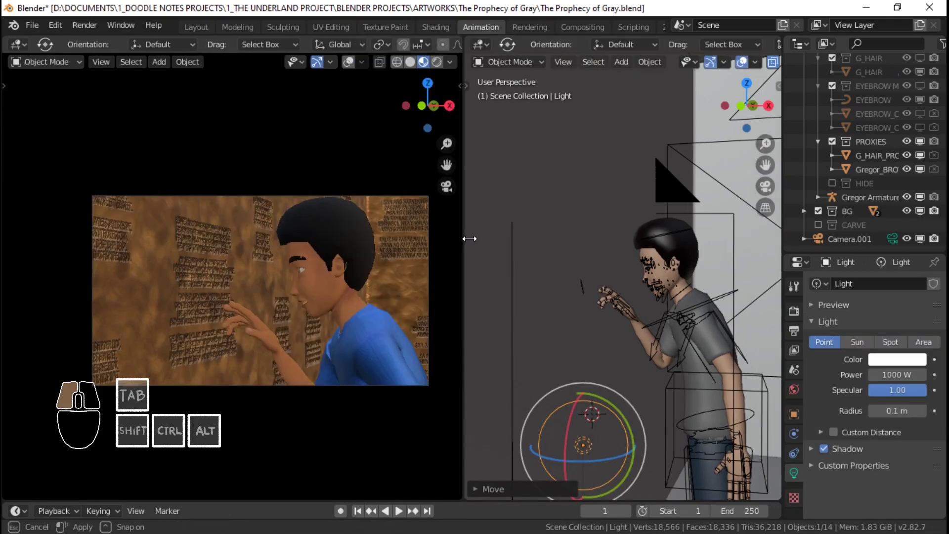
Widen the properties area, show the camera view in rendered shading, and set the point light's power to 100 W.
{"action": "middle_click_drag", "start_coordinate": [347, 268], "coordinate": [320, 192], "text": "shift"}
{"action": "left_click_drag", "start_coordinate": [785, 299], "coordinate": [687, 297]}
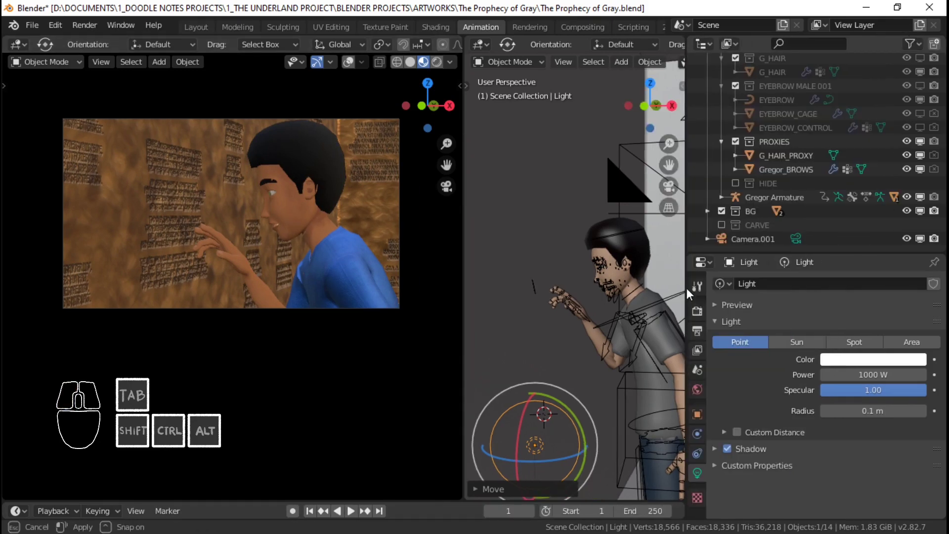
{"action": "scroll", "coordinate": [351, 157], "scroll_direction": "up", "scroll_amount": 3}
{"action": "middle_click_drag", "start_coordinate": [351, 150], "coordinate": [349, 192], "text": "shift"}
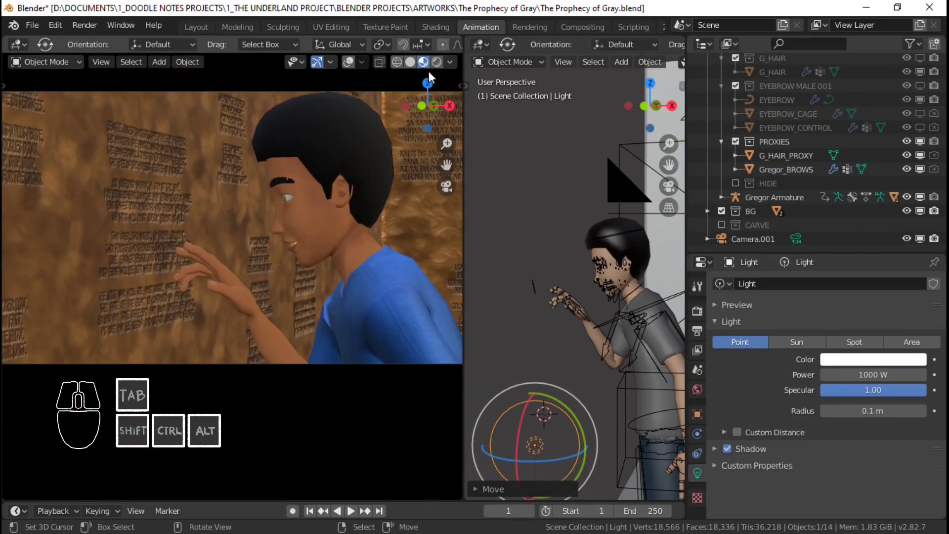
{"action": "left_click", "coordinate": [437, 60]}
{"action": "left_click", "coordinate": [868, 374]}
{"action": "type", "text": "100"}
{"action": "key", "text": "Return"}
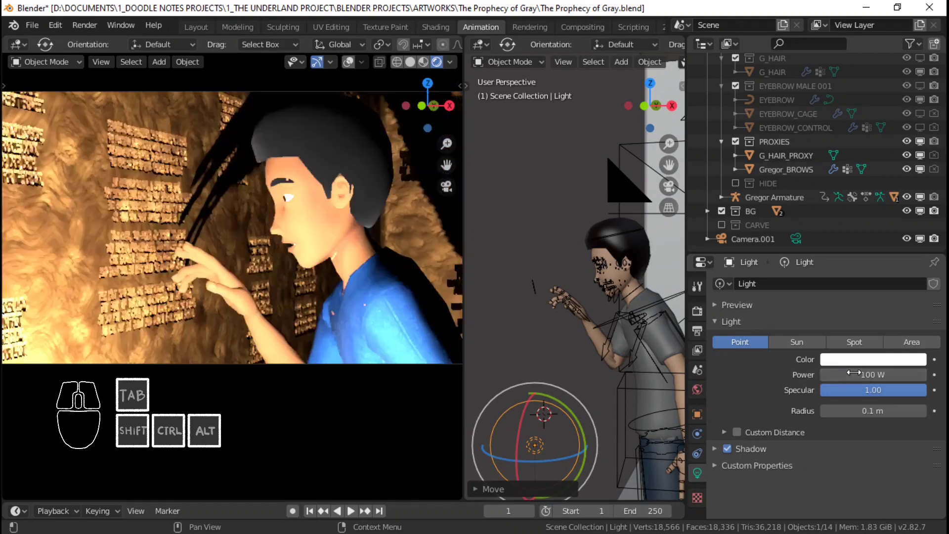
Move the light about 0.09 m along the global X axis towards the character.
{"action": "key", "text": "g"}
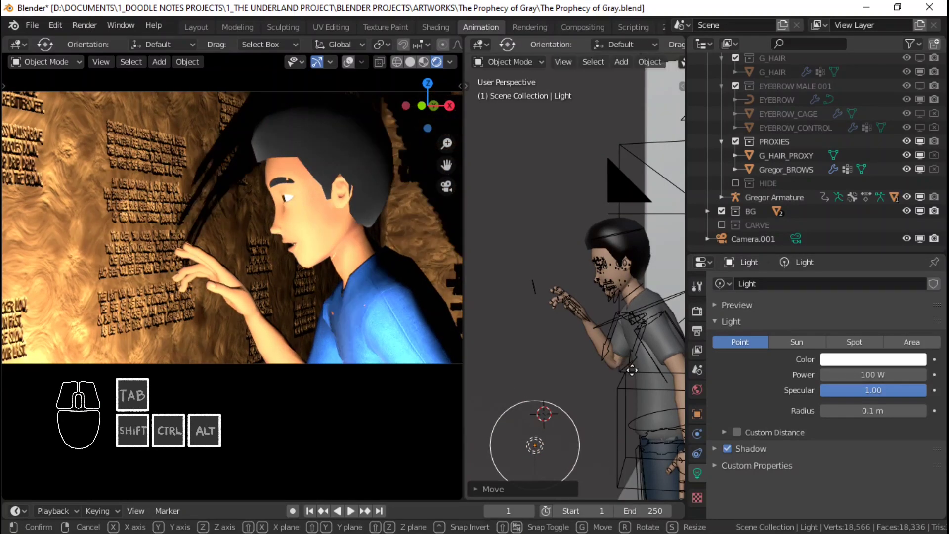
{"action": "key", "text": "x"}
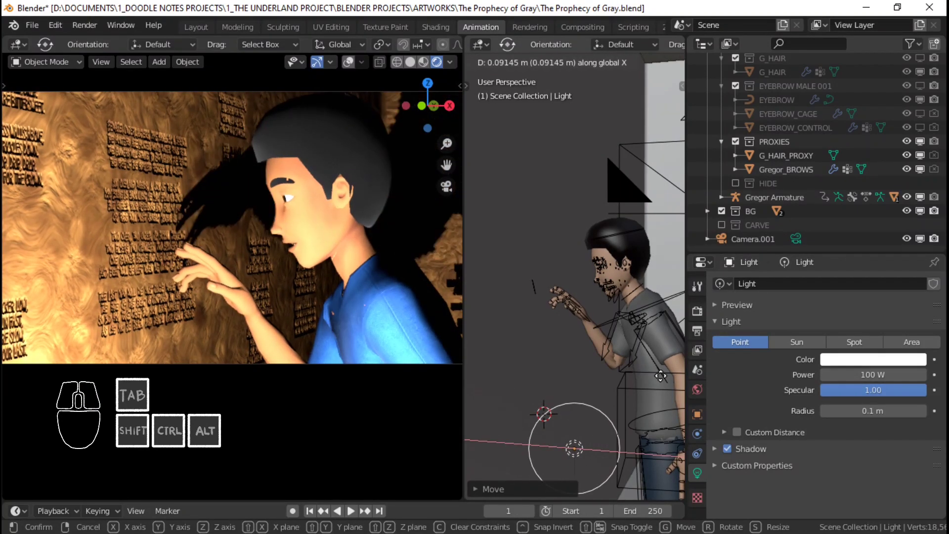
{"action": "left_click", "coordinate": [660, 375]}
{"action": "scroll", "coordinate": [635, 376], "scroll_direction": "down", "scroll_amount": 2}
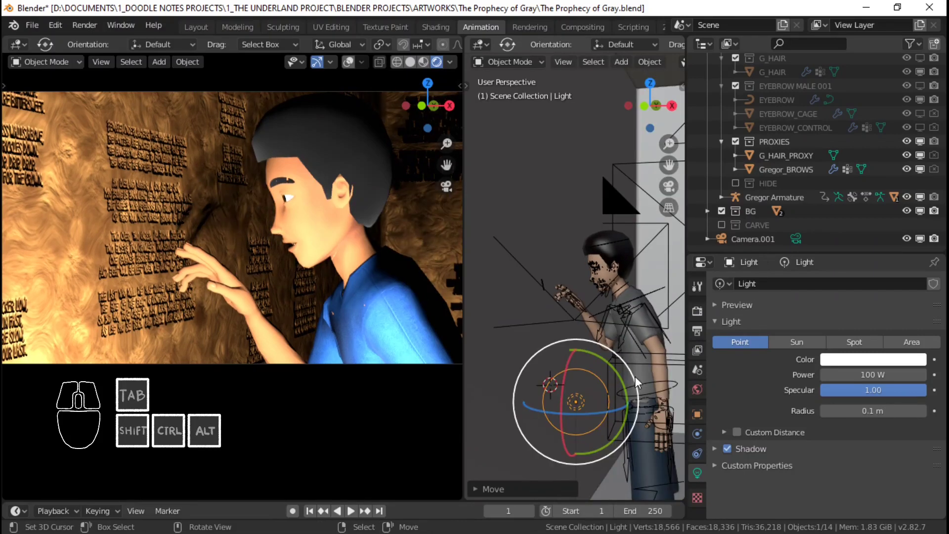
Set the light's power to 50 W and its color to a warm orange.
{"action": "left_click", "coordinate": [886, 377]}
{"action": "type", "text": "50"}
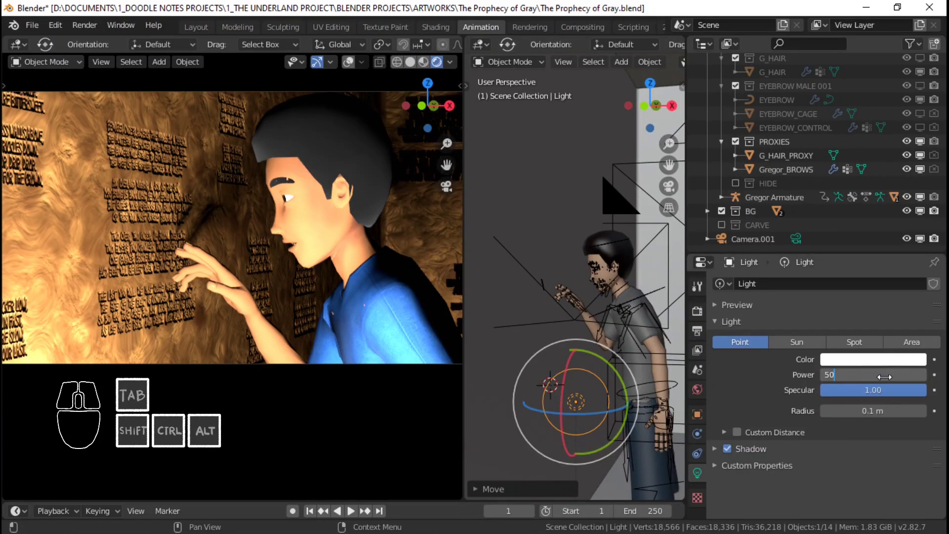
{"action": "key", "text": "Return"}
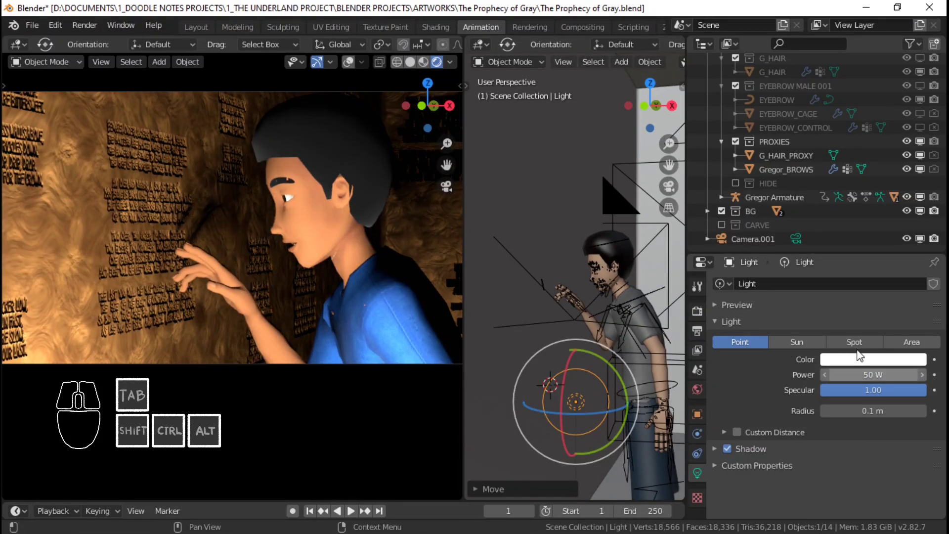
{"action": "left_click", "coordinate": [863, 361]}
{"action": "left_click", "coordinate": [847, 239]}
Examine the carved wall text and the character's lighting in the rendered camera view.
{"action": "middle_click_drag", "start_coordinate": [420, 305], "coordinate": [375, 311], "text": "shift"}
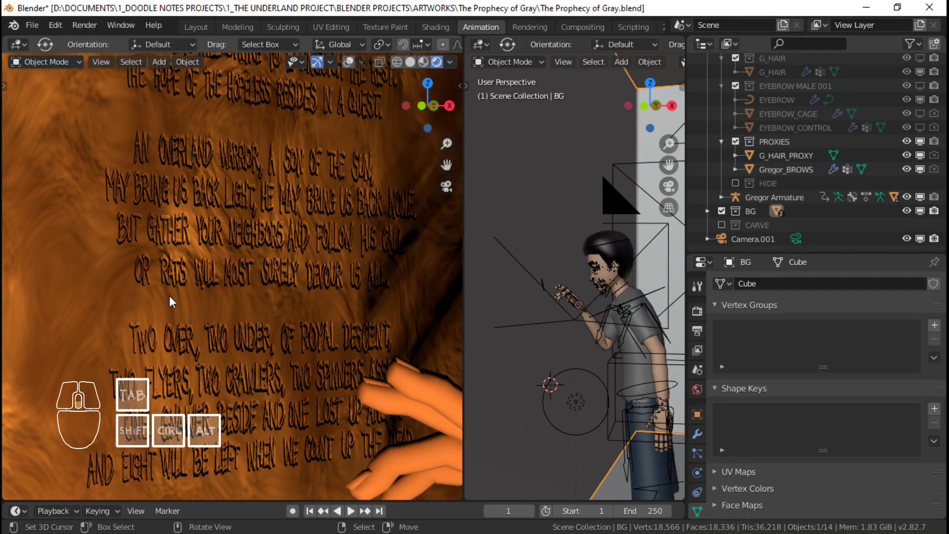
{"action": "scroll", "coordinate": [169, 295], "scroll_direction": "down", "scroll_amount": 7}
{"action": "scroll", "coordinate": [169, 296], "scroll_direction": "down", "scroll_amount": 1}
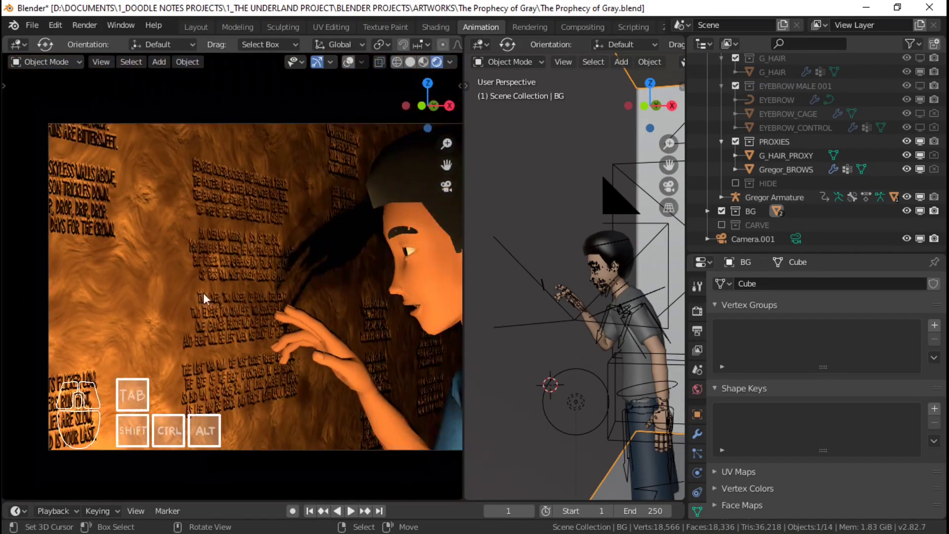
{"action": "middle_click_drag", "start_coordinate": [355, 282], "coordinate": [268, 274], "text": "shift"}
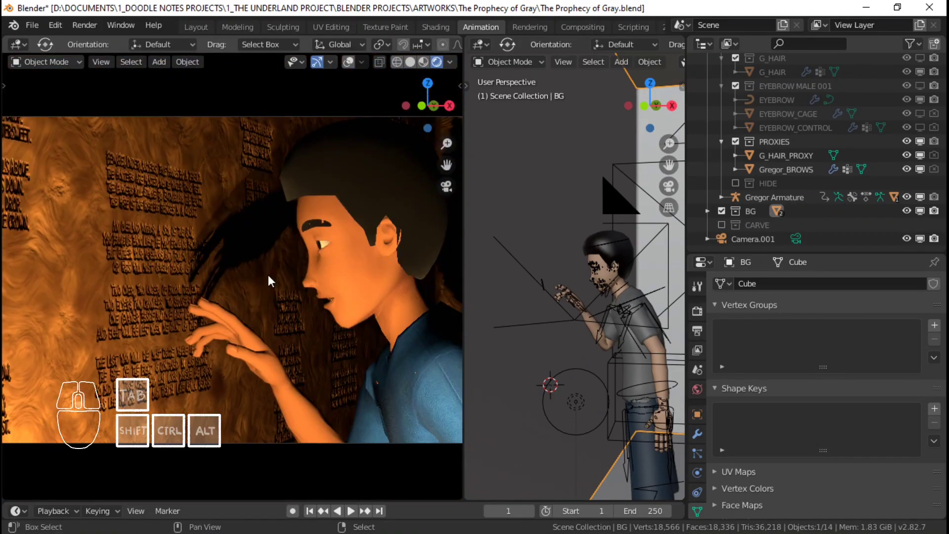
{"action": "scroll", "coordinate": [268, 274], "scroll_direction": "down", "scroll_amount": 1}
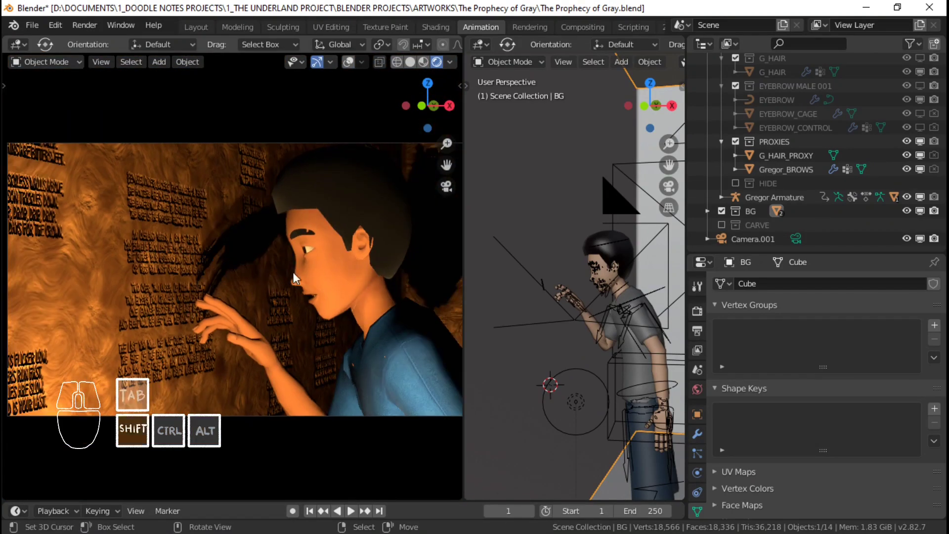
{"action": "scroll", "coordinate": [293, 272], "scroll_direction": "down", "scroll_amount": 1}
{"action": "scroll", "coordinate": [297, 287], "scroll_direction": "down", "scroll_amount": 1}
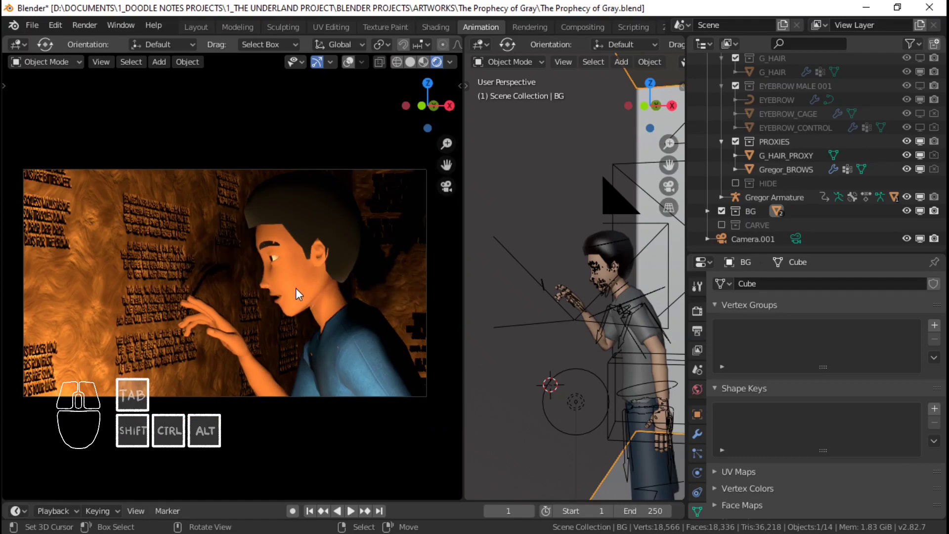
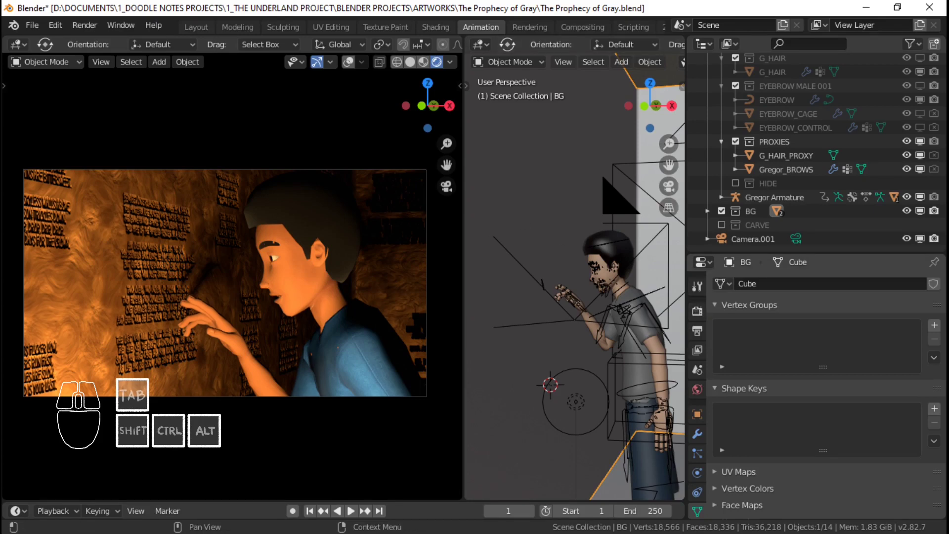
In the Texture Paint workspace, change the 3D view to Object Mode and select the character's Gregor_BODY mesh.
{"action": "left_click", "coordinate": [387, 27]}
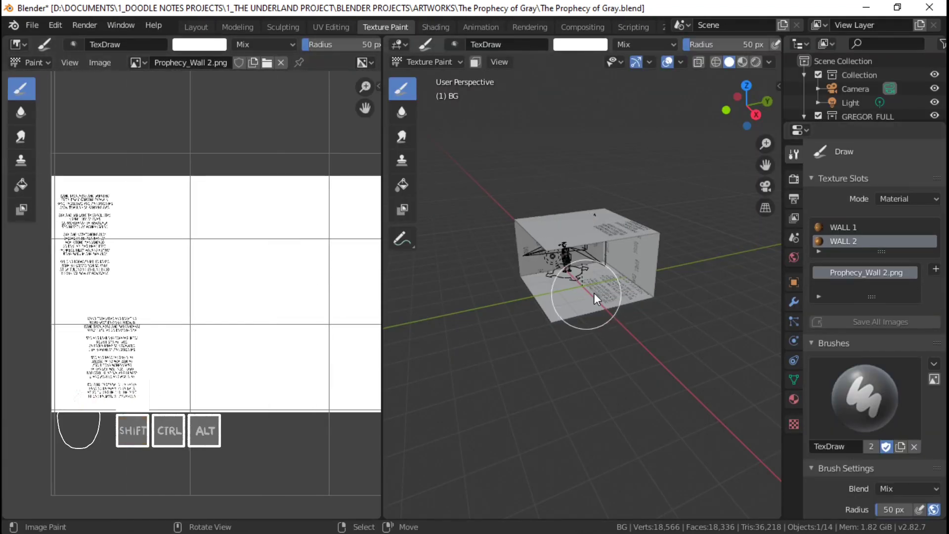
{"action": "scroll", "coordinate": [533, 287], "scroll_direction": "up", "scroll_amount": 2}
{"action": "key", "text": "ctrl+Tab"}
{"action": "middle_click_drag", "start_coordinate": [467, 285], "coordinate": [593, 286]}
{"action": "scroll", "coordinate": [568, 287], "scroll_direction": "up", "scroll_amount": 6}
{"action": "right_click", "coordinate": [571, 226]}
{"action": "right_click", "coordinate": [571, 222]}
{"action": "right_click", "coordinate": [565, 236]}
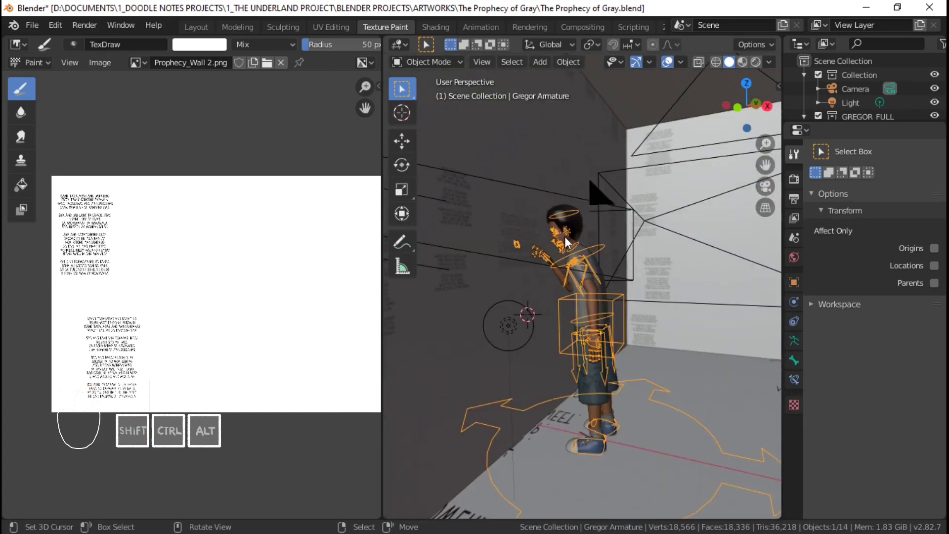
{"action": "right_click", "coordinate": [561, 274]}
Disable the BG collection in the viewport, and move Camera.001 into Collection with its viewport display disabled too.
{"action": "left_click_drag", "start_coordinate": [890, 128], "coordinate": [887, 249]}
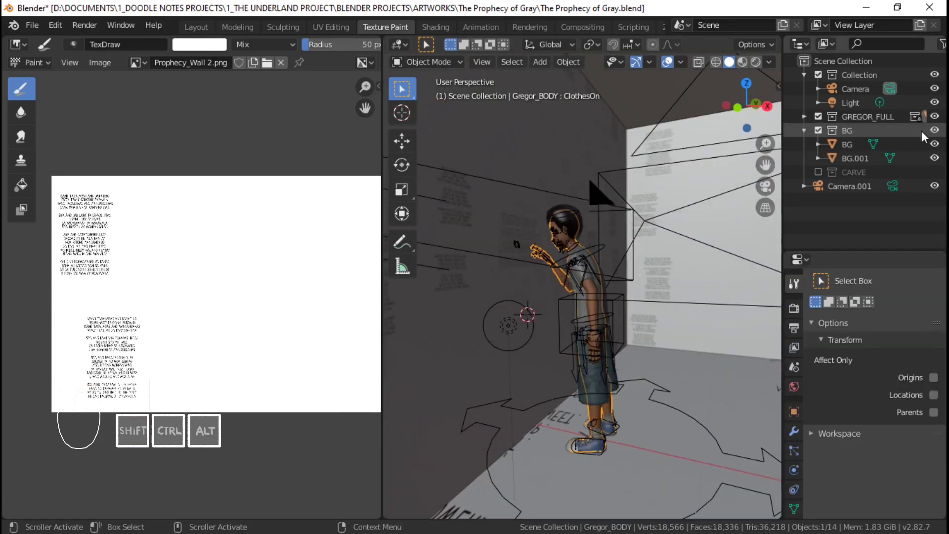
{"action": "left_click", "coordinate": [805, 116]}
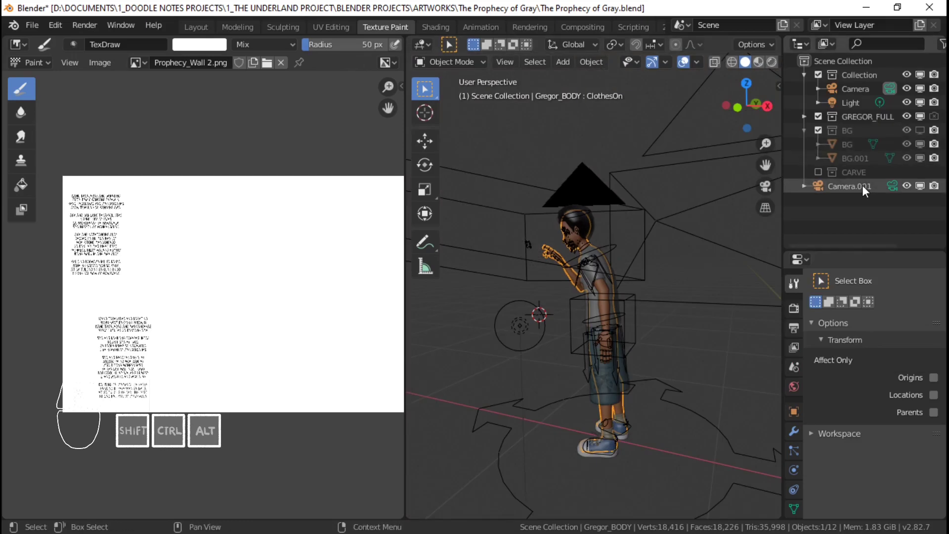
{"action": "left_click_drag", "start_coordinate": [862, 185], "coordinate": [856, 75]}
{"action": "middle_click_drag", "start_coordinate": [619, 232], "coordinate": [524, 277]}
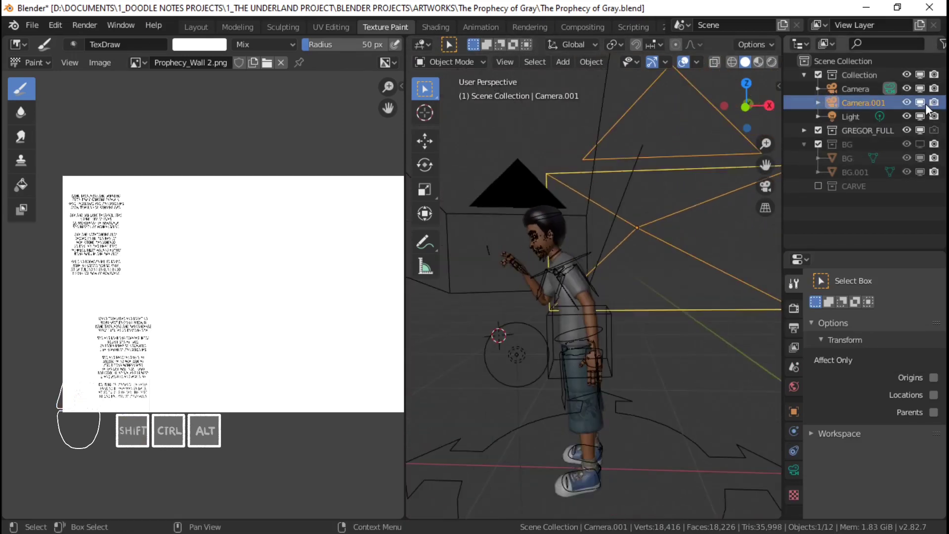
{"action": "left_click", "coordinate": [920, 102]}
Select the character's body mesh and put it in Texture Paint mode.
{"action": "middle_click_drag", "start_coordinate": [559, 230], "coordinate": [583, 220]}
{"action": "scroll", "coordinate": [589, 245], "scroll_direction": "up", "scroll_amount": 4}
{"action": "middle_click_drag", "start_coordinate": [628, 262], "coordinate": [588, 301], "text": "shift"}
{"action": "right_click", "coordinate": [588, 309]}
{"action": "key", "text": "ctrl+Tab"}
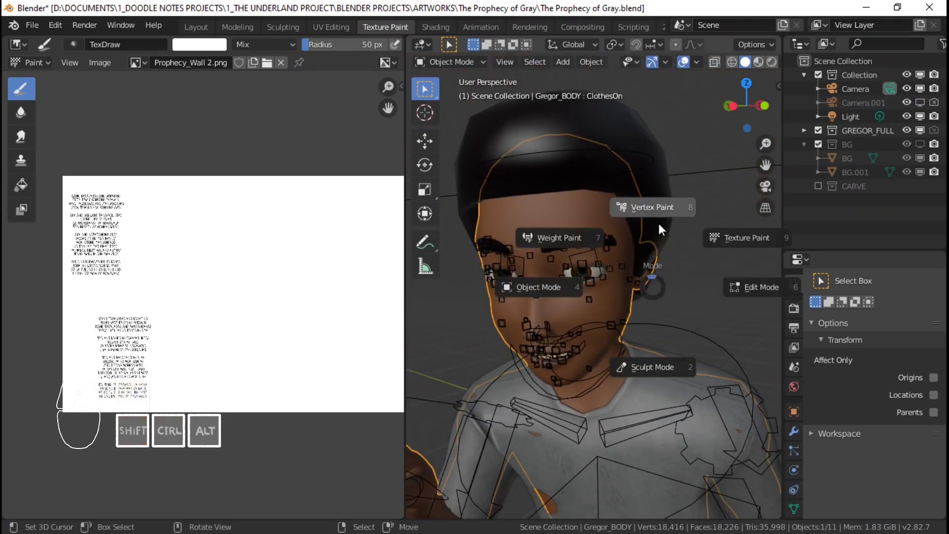
{"action": "left_click", "coordinate": [740, 248]}
Expand the GREGOR_FULL collection and disable the Gregor Armature's viewport display.
{"action": "left_click_drag", "start_coordinate": [865, 251], "coordinate": [865, 145]}
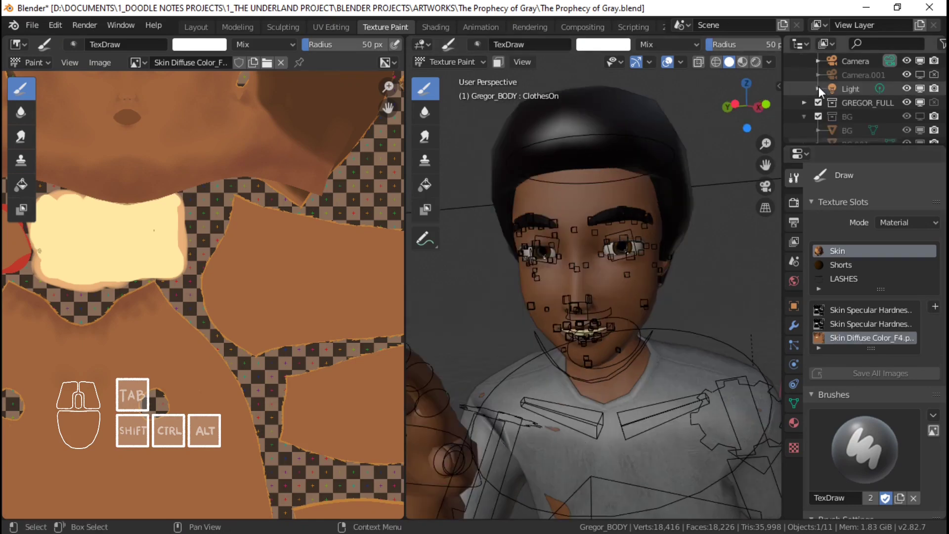
{"action": "scroll", "coordinate": [805, 96], "scroll_direction": "down", "scroll_amount": 2}
{"action": "left_click", "coordinate": [805, 103]}
{"action": "scroll", "coordinate": [865, 99], "scroll_direction": "down", "scroll_amount": 5}
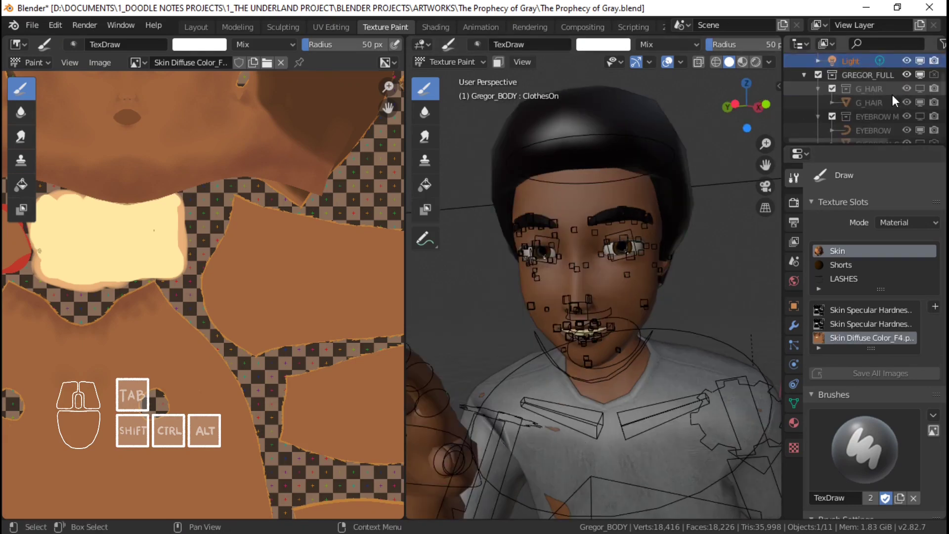
{"action": "scroll", "coordinate": [917, 113], "scroll_direction": "down", "scroll_amount": 4}
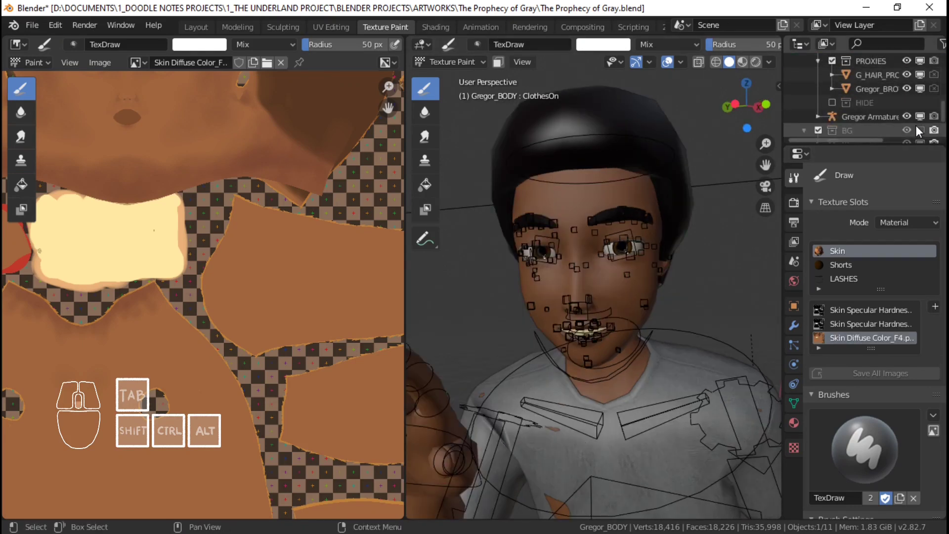
{"action": "left_click", "coordinate": [922, 91]}
{"action": "scroll", "coordinate": [627, 262], "scroll_direction": "up", "scroll_amount": 7}
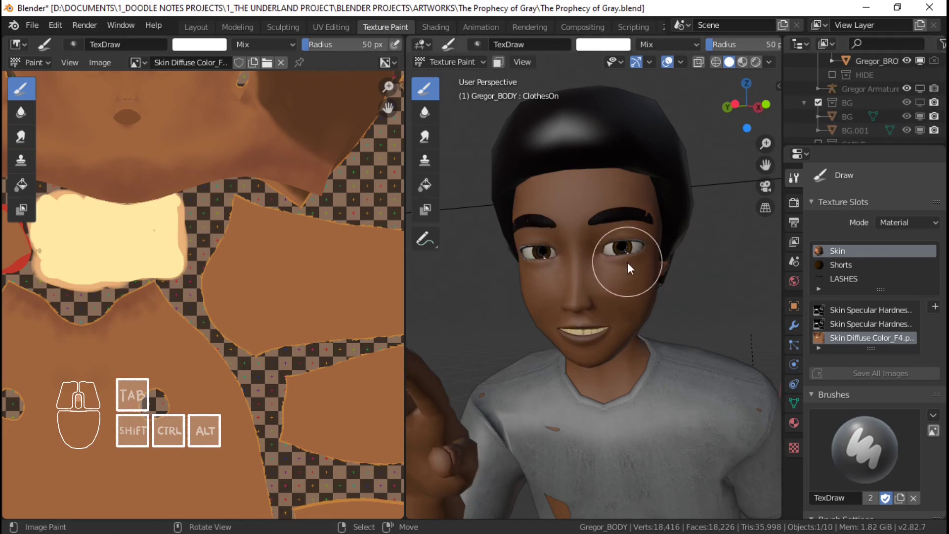
Set the 3D viewport's clip start to 0.001 m and its focal length to 100 mm.
{"action": "scroll", "coordinate": [627, 263], "scroll_direction": "down", "scroll_amount": 4}
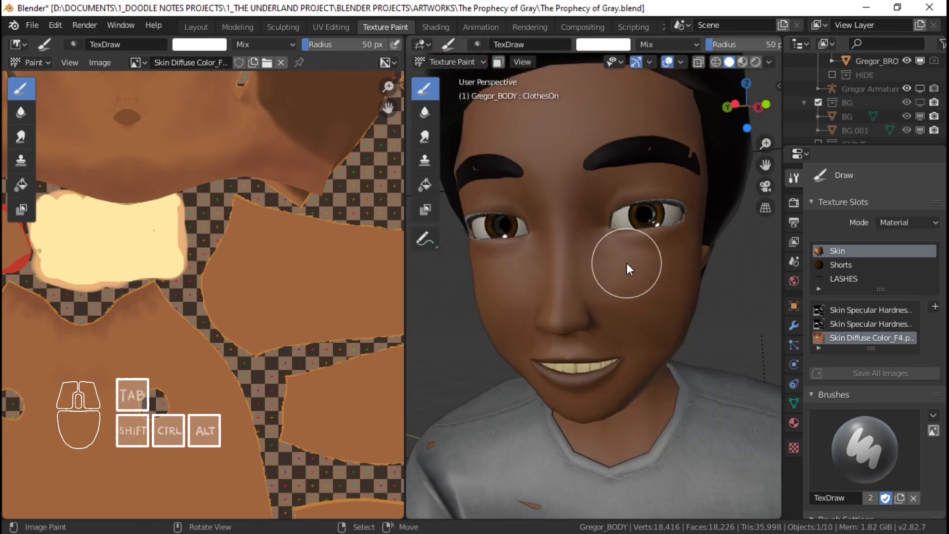
{"action": "key", "text": "n"}
{"action": "left_click", "coordinate": [767, 138]}
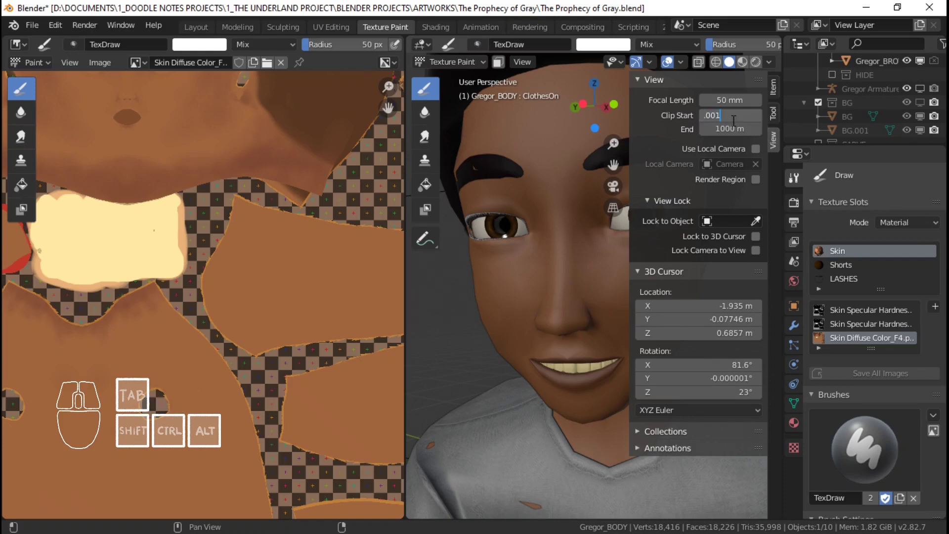
{"action": "key", "text": "n"}
{"action": "mouse_move", "coordinate": [693, 289]}
{"action": "middle_mouse_down"}
{"action": "mouse_move", "coordinate": [691, 276]}
{"action": "mouse_move", "coordinate": [698, 293]}
{"action": "middle_mouse_up"}
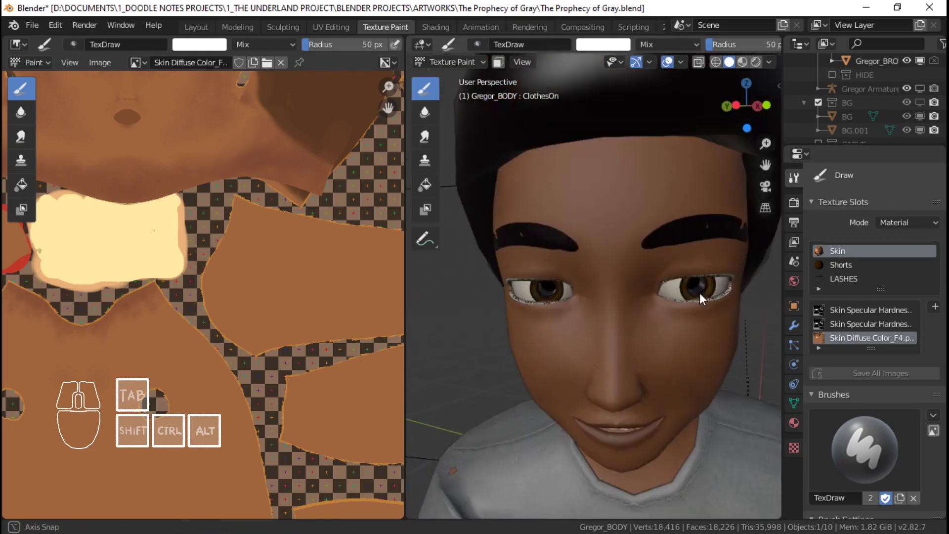
{"action": "key", "text": "n"}
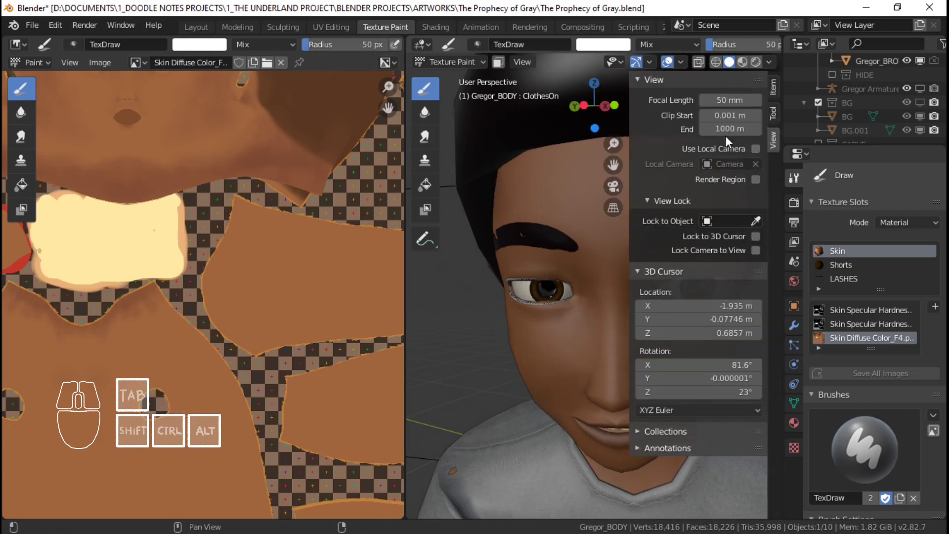
{"action": "left_click", "coordinate": [731, 100]}
{"action": "type", "text": "100"}
{"action": "key", "text": "Return"}
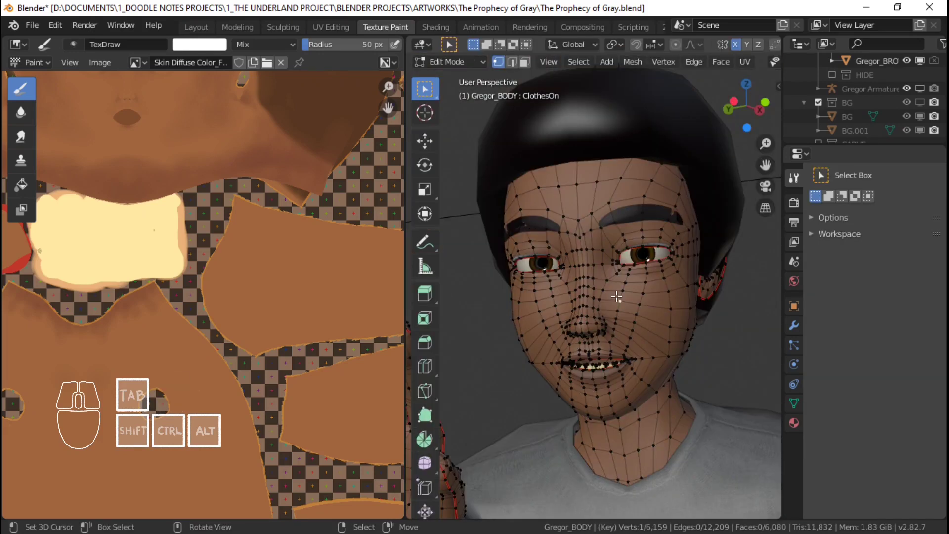
Center the view on the face by framing a cheek vertex on each side in Edit Mode, and return to Texture Paint mode.
{"action": "key", "text": "KP_Decimal"}
{"action": "scroll", "coordinate": [612, 299], "scroll_direction": "down", "scroll_amount": 8}
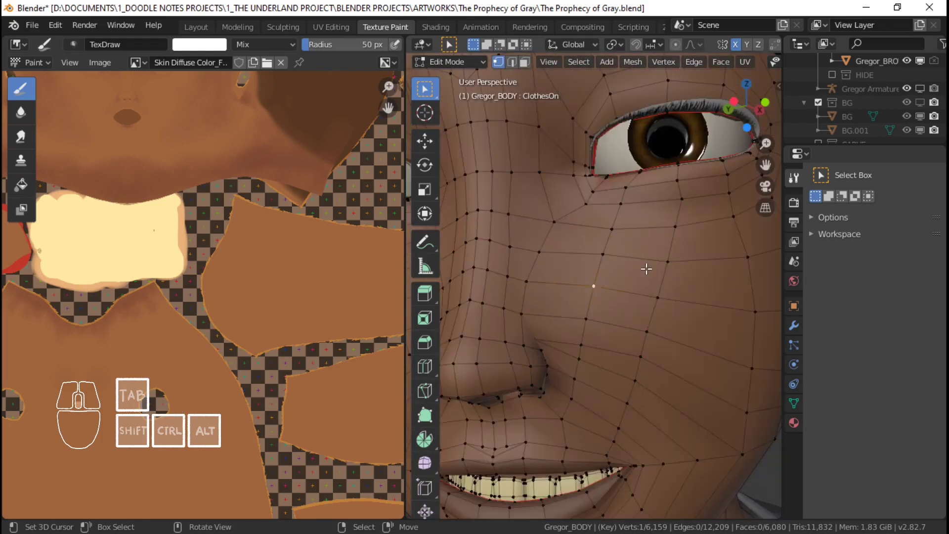
{"action": "left_click", "coordinate": [494, 296], "text": "shift"}
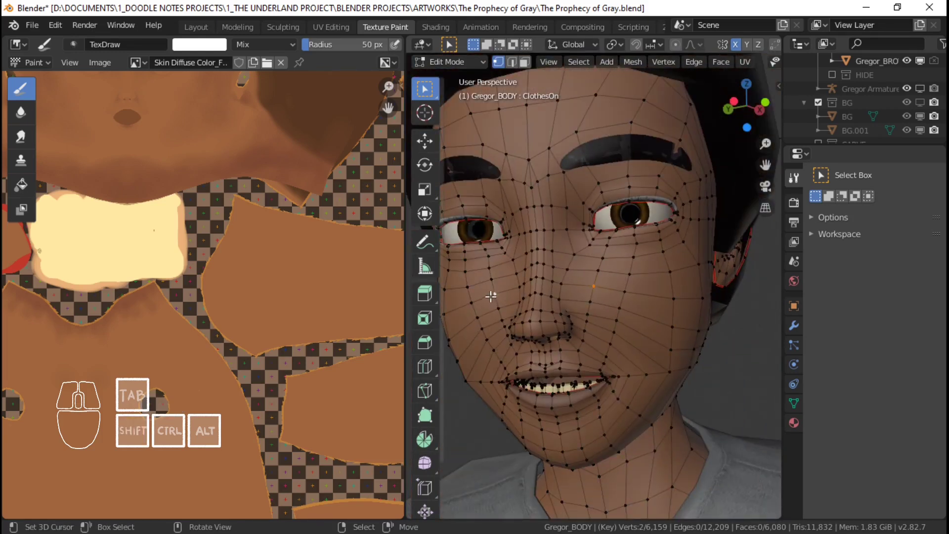
{"action": "key", "text": "KP_Decimal"}
{"action": "scroll", "coordinate": [490, 296], "scroll_direction": "down", "scroll_amount": 8}
{"action": "key", "text": "Tab"}
{"action": "scroll", "coordinate": [635, 300], "scroll_direction": "up", "scroll_amount": 1}
{"action": "mouse_move", "coordinate": [635, 296]}
{"action": "middle_mouse_down"}
{"action": "mouse_move", "coordinate": [663, 281]}
{"action": "mouse_move", "coordinate": [594, 313]}
{"action": "mouse_move", "coordinate": [645, 306]}
{"action": "mouse_move", "coordinate": [657, 281]}
{"action": "mouse_move", "coordinate": [664, 293]}
{"action": "mouse_move", "coordinate": [653, 300]}
{"action": "mouse_move", "coordinate": [683, 325]}
{"action": "mouse_move", "coordinate": [717, 321]}
{"action": "middle_mouse_up"}
{"action": "scroll", "coordinate": [636, 290], "scroll_direction": "up", "scroll_amount": 2}
Add a white 2024 × 2024 px Roughness paint slot named Skin Roughness to the Skin material and show that image in the Image Editor.
{"action": "left_click", "coordinate": [935, 307]}
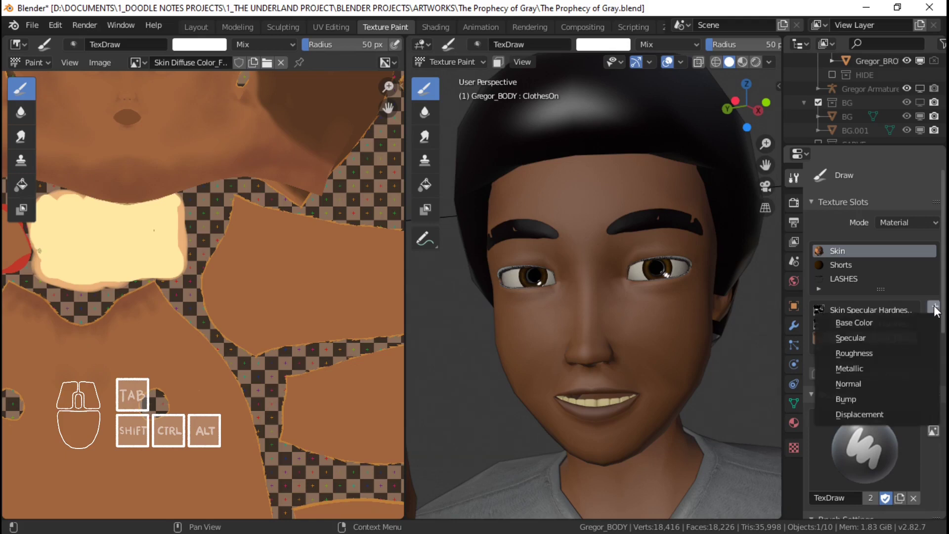
{"action": "left_click", "coordinate": [885, 354]}
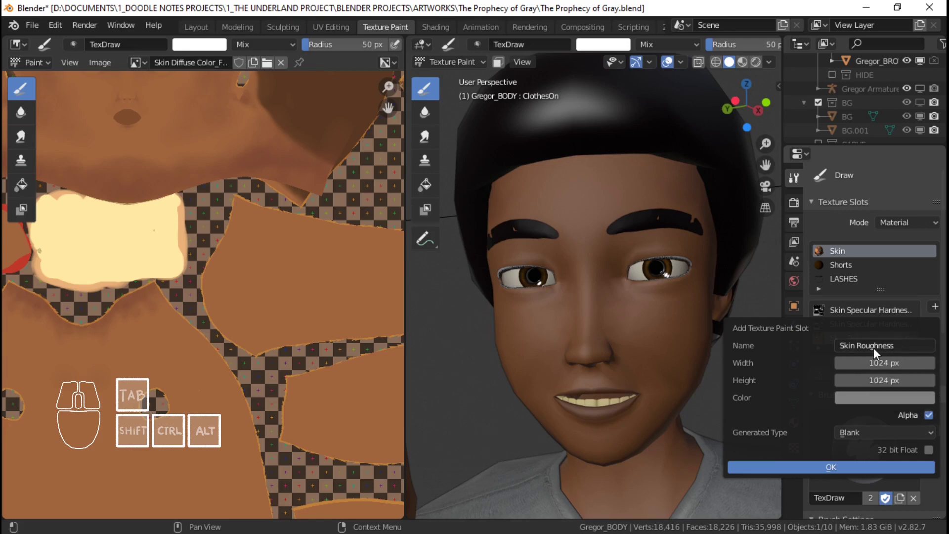
{"action": "left_click", "coordinate": [873, 364]}
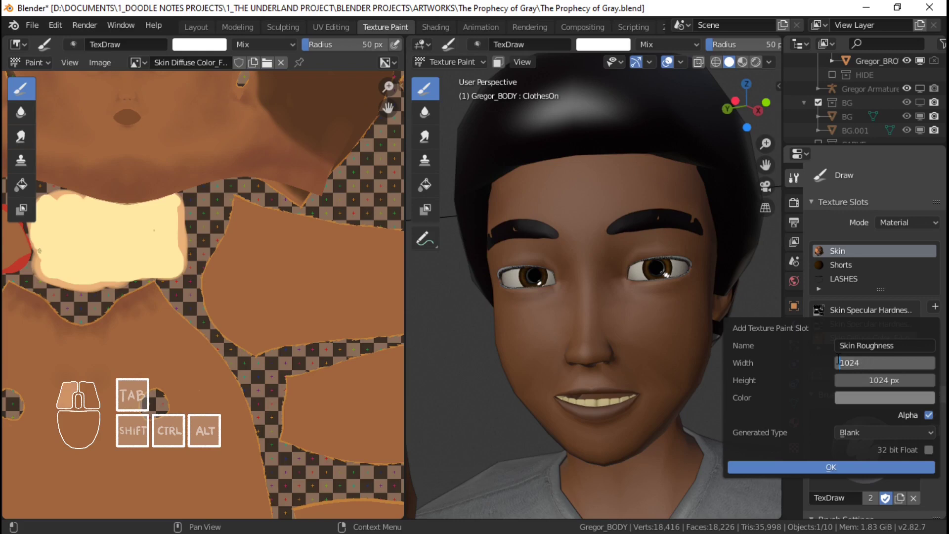
{"action": "left_click", "coordinate": [872, 380]}
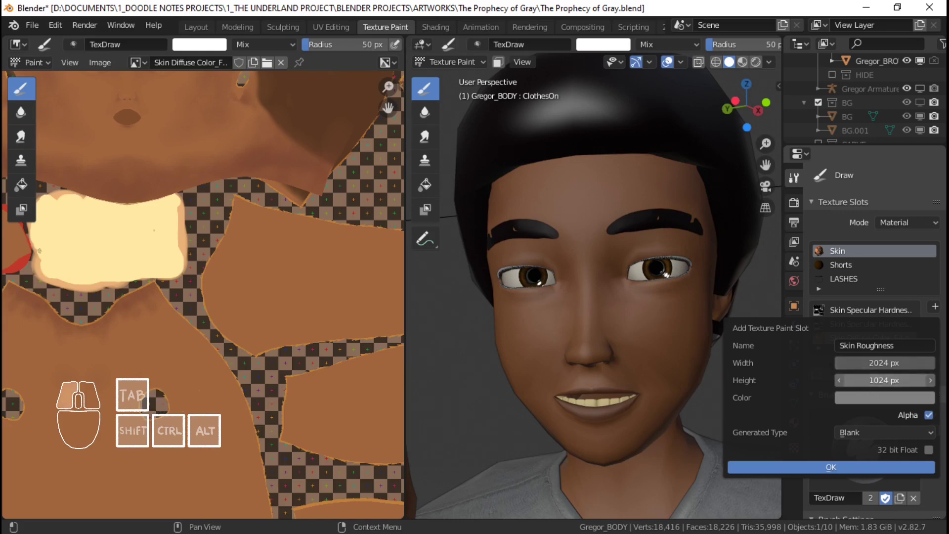
{"action": "key", "text": "Home"}
{"action": "key", "text": "Delete"}
{"action": "type", "text": "2"}
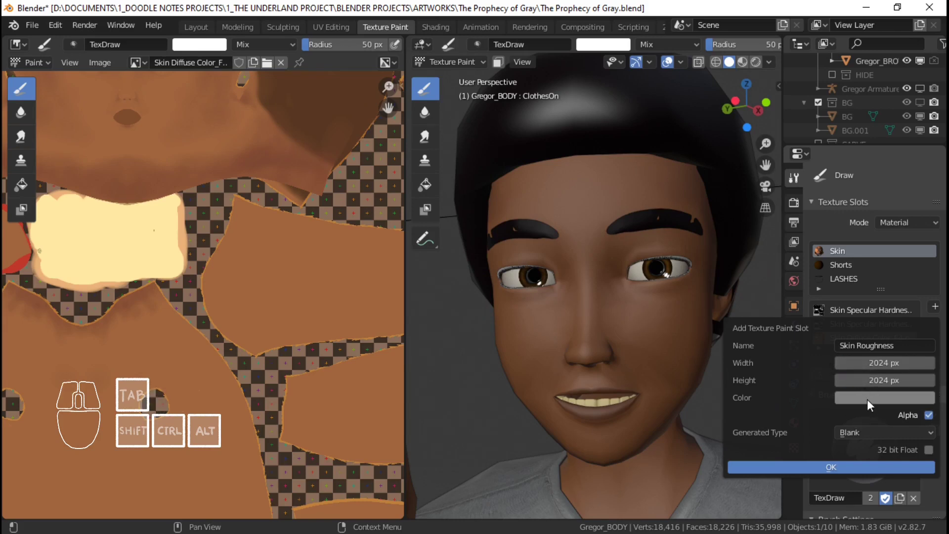
{"action": "left_click", "coordinate": [867, 399]}
{"action": "left_click_drag", "start_coordinate": [925, 252], "coordinate": [925, 198]}
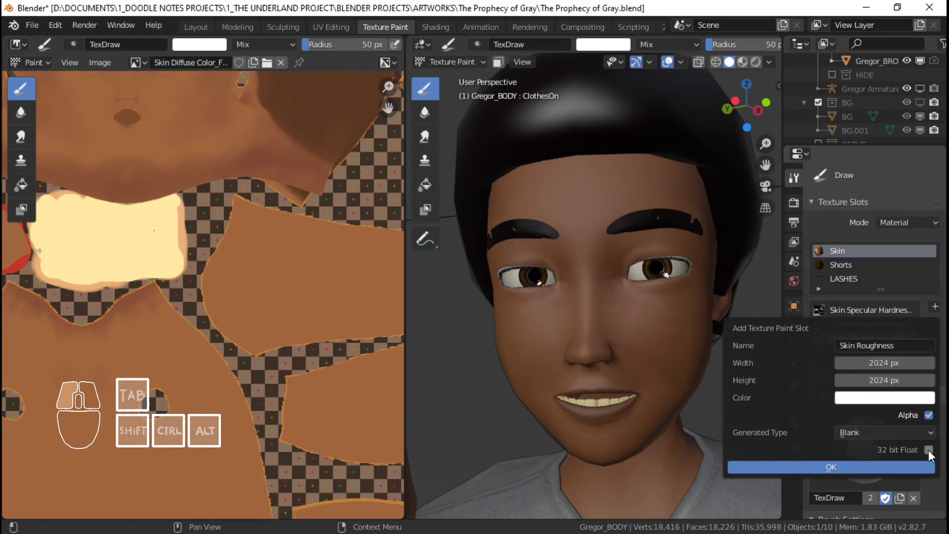
{"action": "left_click", "coordinate": [812, 468]}
{"action": "left_click", "coordinate": [136, 59]}
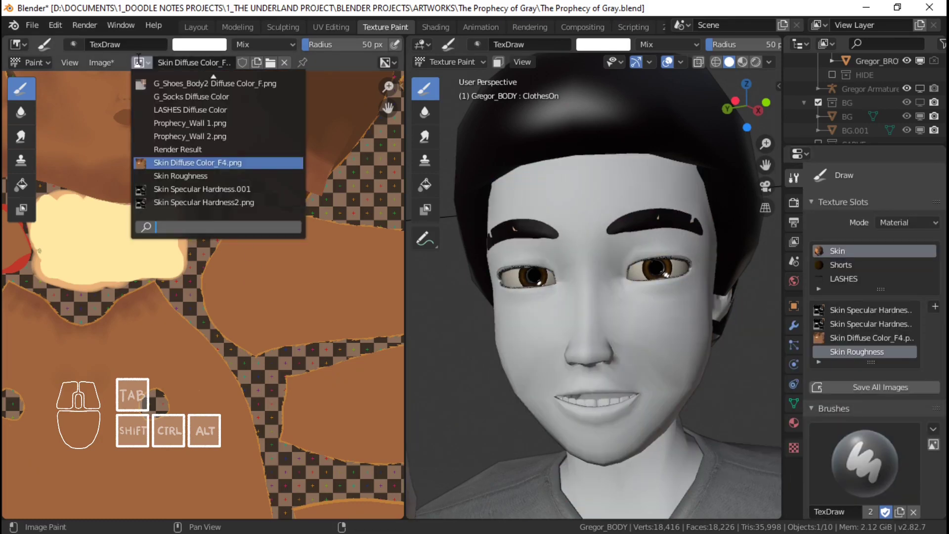
{"action": "left_click", "coordinate": [212, 176]}
Set the Draw brush to black with a 10 px radius and 0.25 strength.
{"action": "scroll", "coordinate": [294, 245], "scroll_direction": "up", "scroll_amount": 1}
{"action": "scroll", "coordinate": [601, 275], "scroll_direction": "up", "scroll_amount": 4}
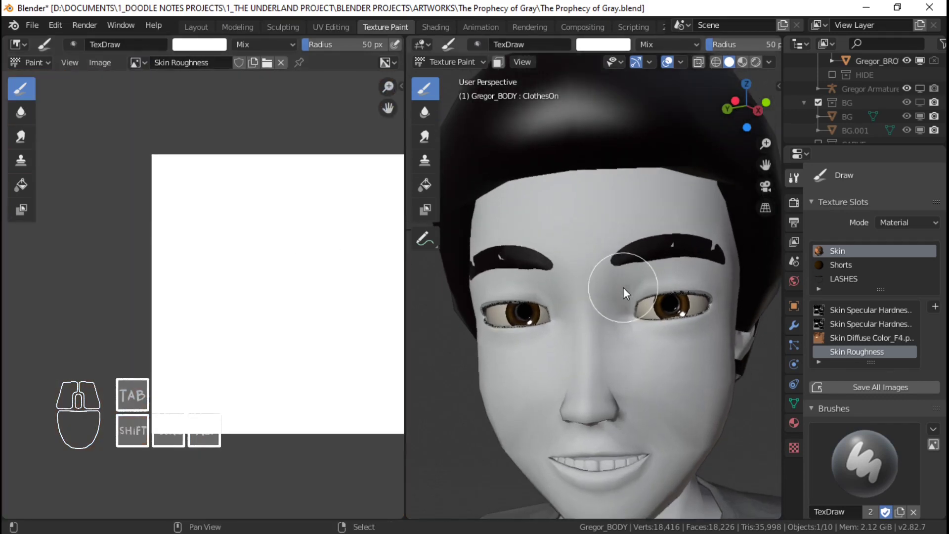
{"action": "mouse_move", "coordinate": [645, 262]}
{"action": "middle_mouse_down"}
{"action": "mouse_move", "coordinate": [573, 262]}
{"action": "mouse_move", "coordinate": [593, 320]}
{"action": "mouse_move", "coordinate": [601, 313]}
{"action": "middle_mouse_up"}
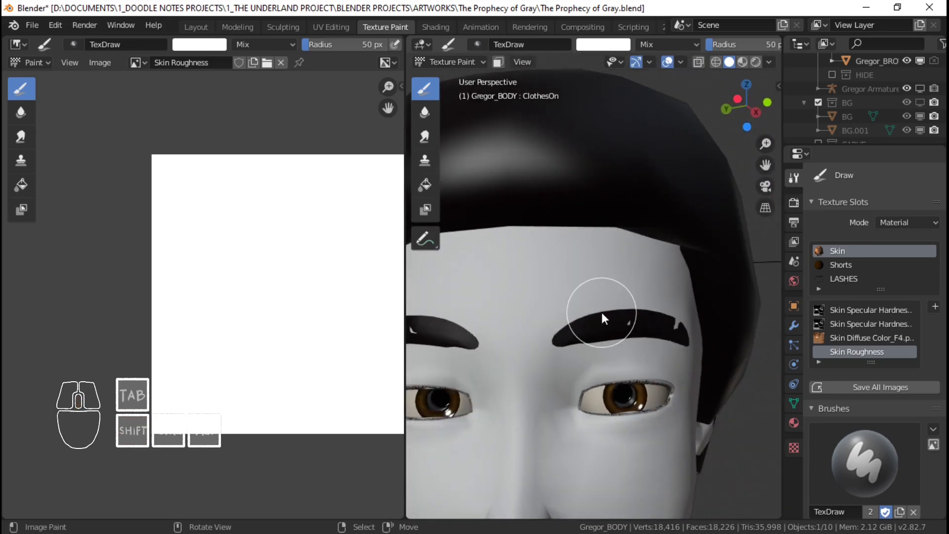
{"action": "left_click", "coordinate": [615, 47]}
{"action": "left_click_drag", "start_coordinate": [695, 151], "coordinate": [696, 161]}
{"action": "scroll", "coordinate": [687, 43], "scroll_direction": "right", "scroll_amount": 5}
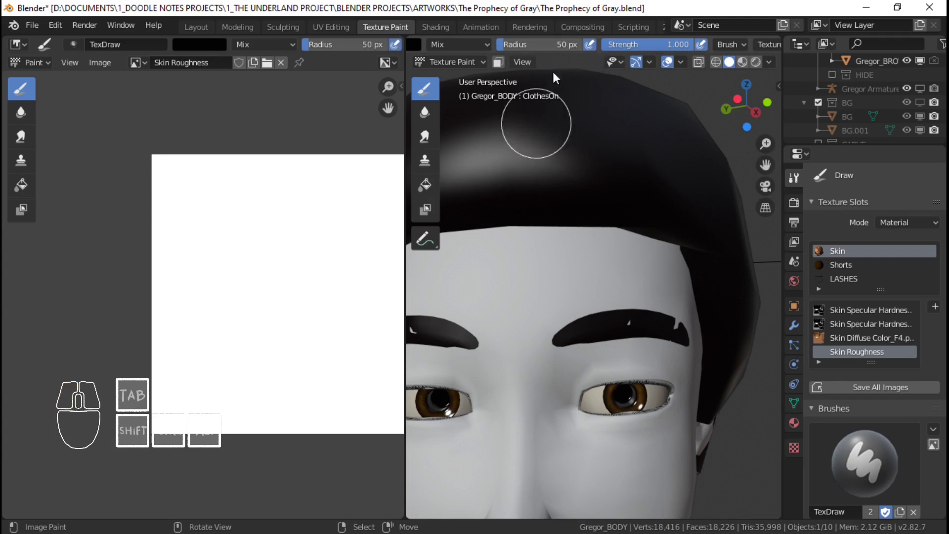
{"action": "left_click", "coordinate": [561, 46]}
{"action": "type", "text": "10"}
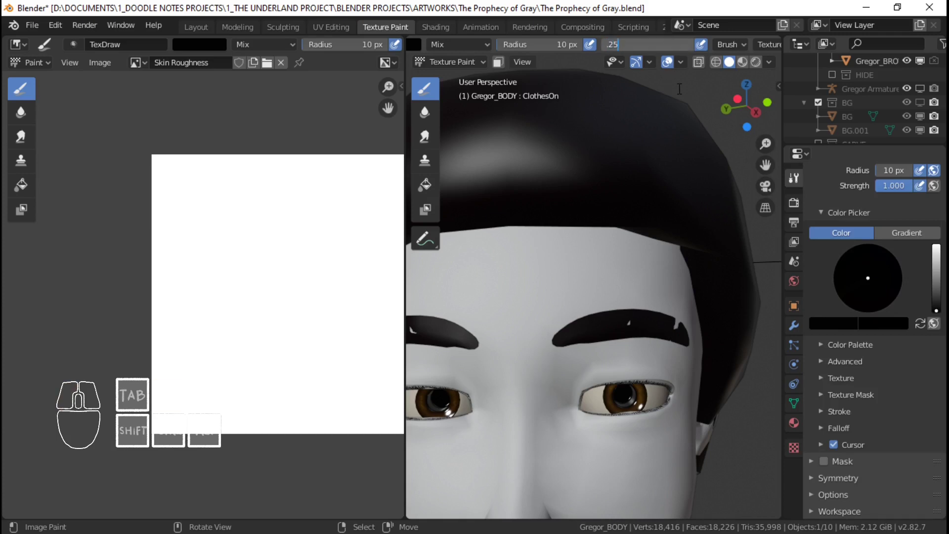
{"action": "key", "text": "Return"}
Set the brush's falloff curve preset to Sphere.
{"action": "left_click", "coordinate": [850, 411]}
{"action": "scroll", "coordinate": [862, 334], "scroll_direction": "down", "scroll_amount": 4}
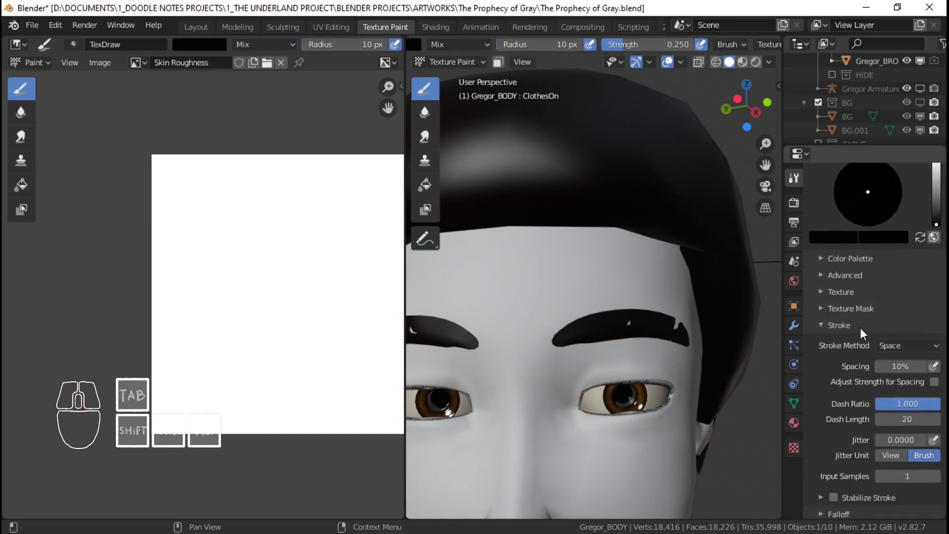
{"action": "left_click", "coordinate": [854, 326]}
{"action": "left_click", "coordinate": [846, 429]}
{"action": "scroll", "coordinate": [860, 346], "scroll_direction": "down", "scroll_amount": 8}
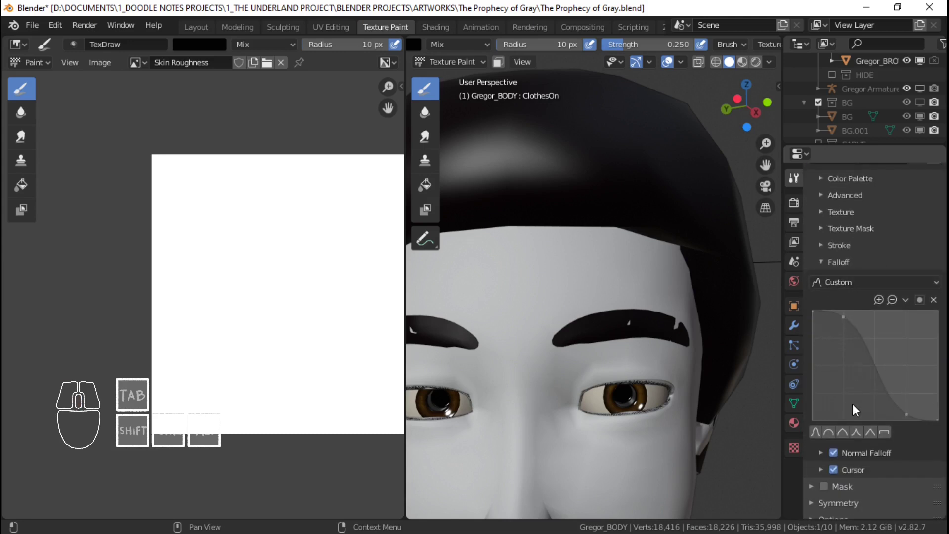
{"action": "left_click", "coordinate": [846, 282]}
{"action": "left_click", "coordinate": [846, 311]}
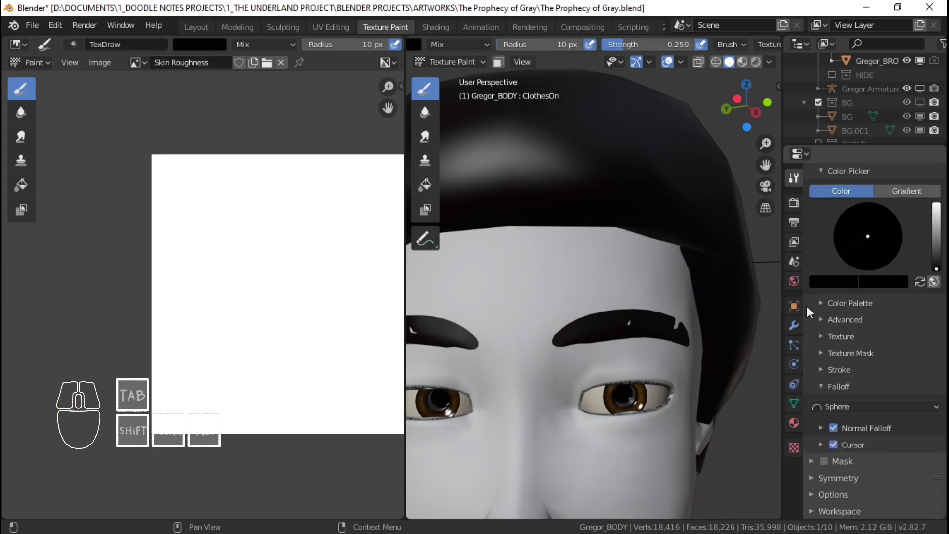
Test a thin vertical stroke down the middle of the forehead, and undo it.
{"action": "middle_click_drag", "start_coordinate": [527, 260], "coordinate": [579, 271], "text": "shift"}
{"action": "scroll", "coordinate": [580, 271], "scroll_direction": "up", "scroll_amount": 2}
{"action": "left_click_drag", "start_coordinate": [572, 222], "coordinate": [565, 333]}
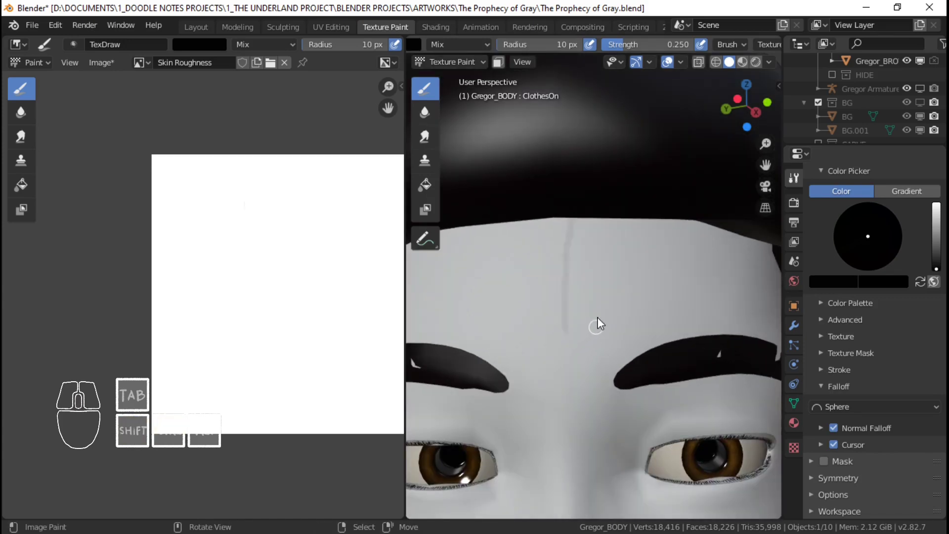
{"action": "scroll", "coordinate": [586, 269], "scroll_direction": "down", "scroll_amount": 1}
{"action": "key", "text": "ctrl+z"}
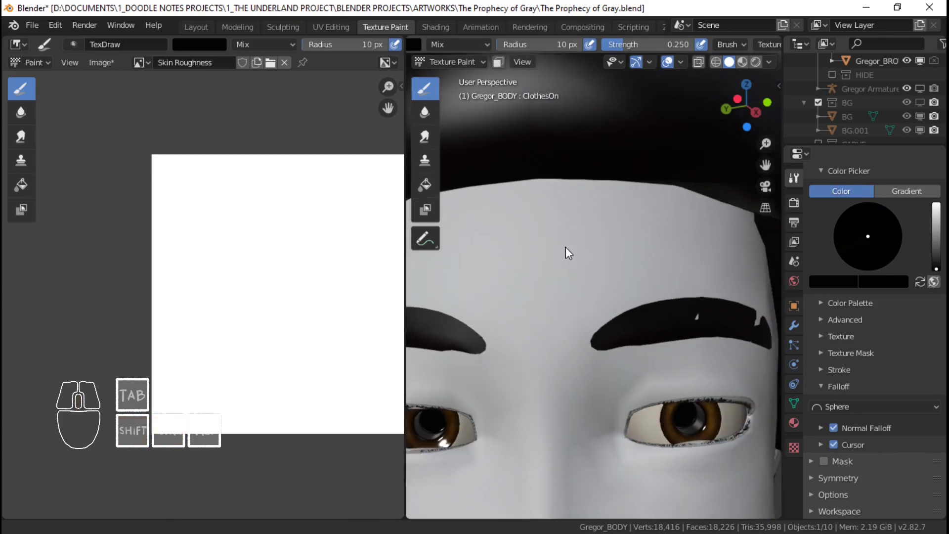
Set the brush's falloff preset to Smooth and enlarge its radius to 69 px.
{"action": "scroll", "coordinate": [567, 245], "scroll_direction": "down", "scroll_amount": 2}
{"action": "scroll", "coordinate": [577, 222], "scroll_direction": "down", "scroll_amount": 3}
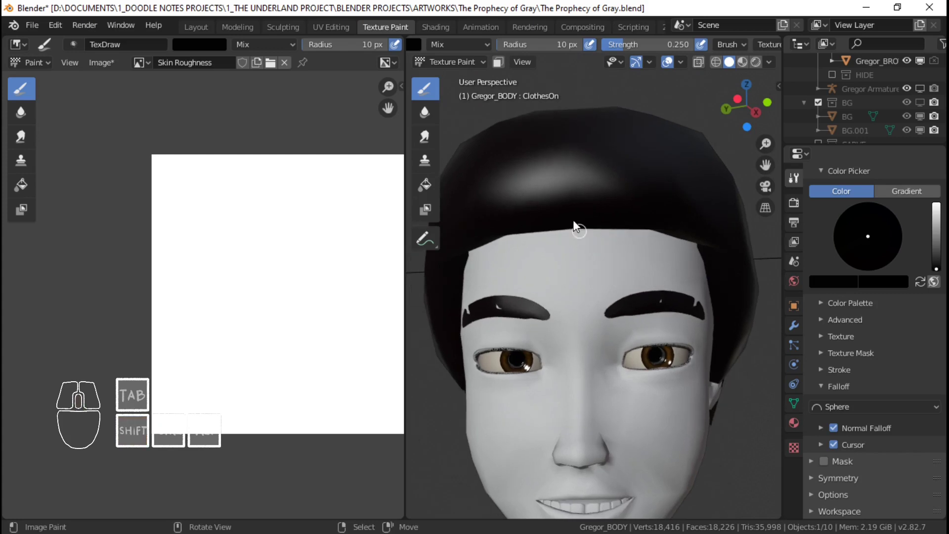
{"action": "left_click", "coordinate": [852, 407]}
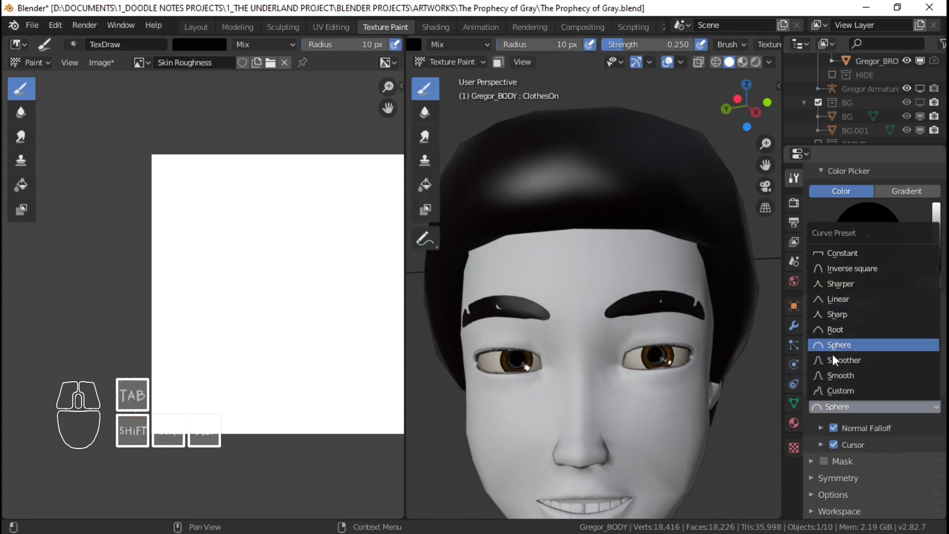
{"action": "left_click", "coordinate": [837, 375]}
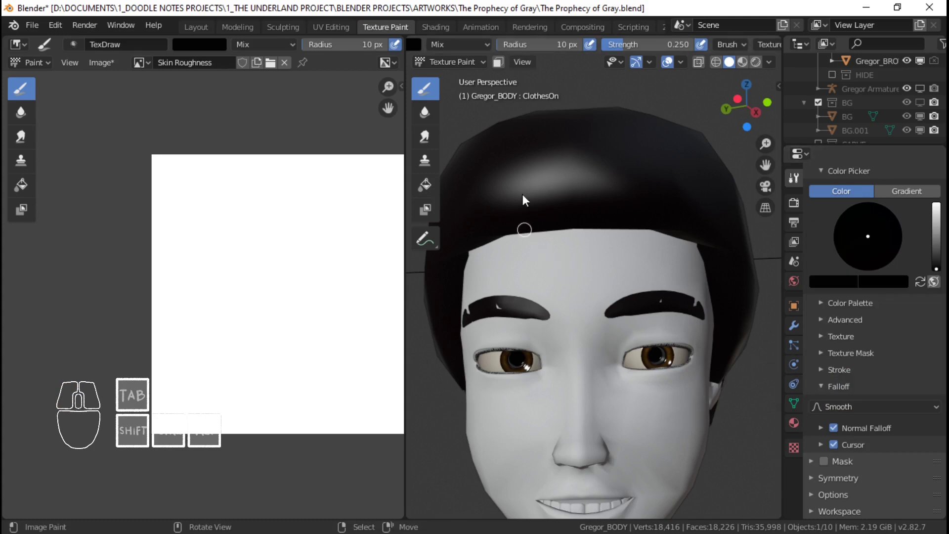
{"action": "mouse_move", "coordinate": [590, 46]}
{"action": "left_mouse_down"}
{"action": "mouse_move", "coordinate": [597, 40]}
{"action": "mouse_move", "coordinate": [551, 42]}
{"action": "left_mouse_up"}
Paint soft gray shading across the upper forehead, raise the brush strength to 0.5, and darken both sides of the forehead.
{"action": "mouse_move", "coordinate": [476, 227]}
{"action": "left_mouse_down"}
{"action": "mouse_move", "coordinate": [450, 282]}
{"action": "mouse_move", "coordinate": [452, 324]}
{"action": "mouse_move", "coordinate": [549, 236]}
{"action": "mouse_move", "coordinate": [593, 233]}
{"action": "mouse_move", "coordinate": [596, 247]}
{"action": "mouse_move", "coordinate": [680, 262]}
{"action": "left_mouse_up"}
{"action": "scroll", "coordinate": [677, 248], "scroll_direction": "down", "scroll_amount": 1}
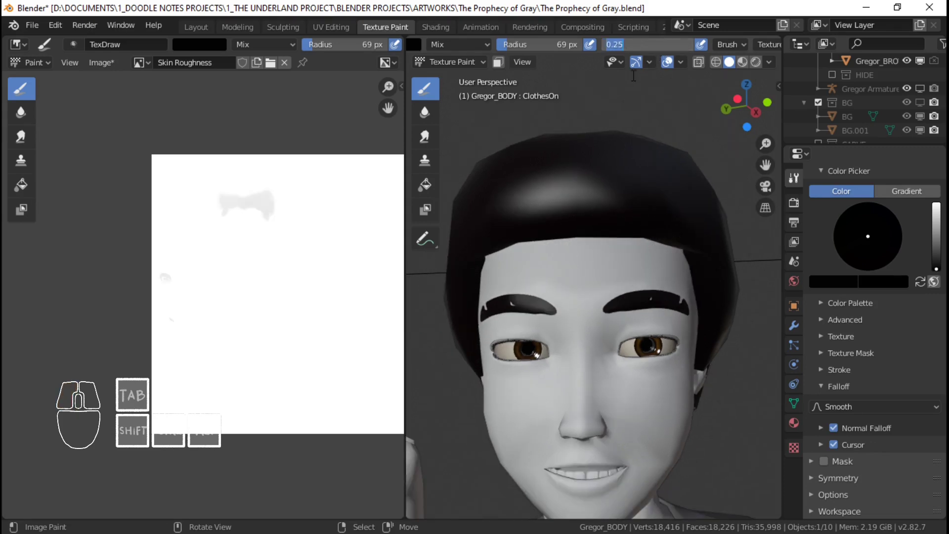
{"action": "type", "text": ".5"}
{"action": "key", "text": "Return"}
{"action": "middle_click_drag", "start_coordinate": [516, 237], "coordinate": [578, 243]}
{"action": "mouse_move", "coordinate": [571, 253]}
{"action": "left_mouse_down"}
{"action": "mouse_move", "coordinate": [549, 297]}
{"action": "mouse_move", "coordinate": [615, 259]}
{"action": "mouse_move", "coordinate": [600, 275]}
{"action": "mouse_move", "coordinate": [587, 271]}
{"action": "mouse_move", "coordinate": [643, 264]}
{"action": "left_mouse_up"}
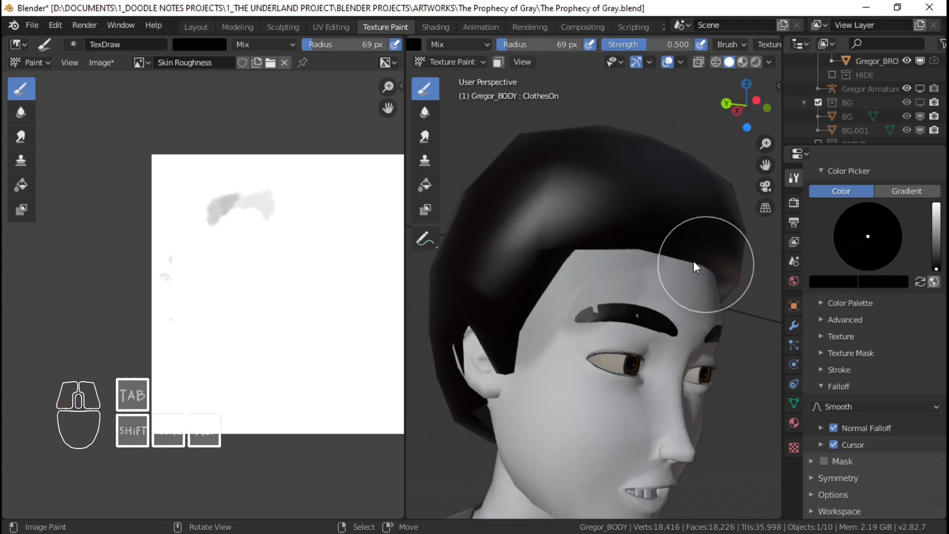
{"action": "mouse_move", "coordinate": [699, 267]}
{"action": "middle_mouse_down"}
{"action": "mouse_move", "coordinate": [572, 279]}
{"action": "mouse_move", "coordinate": [574, 260]}
{"action": "middle_mouse_up"}
{"action": "mouse_move", "coordinate": [573, 260]}
{"action": "left_mouse_down"}
{"action": "mouse_move", "coordinate": [515, 262]}
{"action": "mouse_move", "coordinate": [629, 327]}
{"action": "mouse_move", "coordinate": [655, 311]}
{"action": "mouse_move", "coordinate": [656, 360]}
{"action": "mouse_move", "coordinate": [672, 373]}
{"action": "mouse_move", "coordinate": [628, 341]}
{"action": "mouse_move", "coordinate": [597, 271]}
{"action": "mouse_move", "coordinate": [519, 222]}
{"action": "left_mouse_up"}
Paint soft shading beside the nose bridge and across the cheekbone below the character's left eye.
{"action": "mouse_move", "coordinate": [519, 223]}
{"action": "middle_mouse_down"}
{"action": "mouse_move", "coordinate": [599, 272]}
{"action": "mouse_move", "coordinate": [620, 236]}
{"action": "middle_mouse_up"}
{"action": "mouse_move", "coordinate": [620, 236]}
{"action": "left_mouse_down"}
{"action": "mouse_move", "coordinate": [597, 265]}
{"action": "mouse_move", "coordinate": [621, 344]}
{"action": "left_mouse_up"}
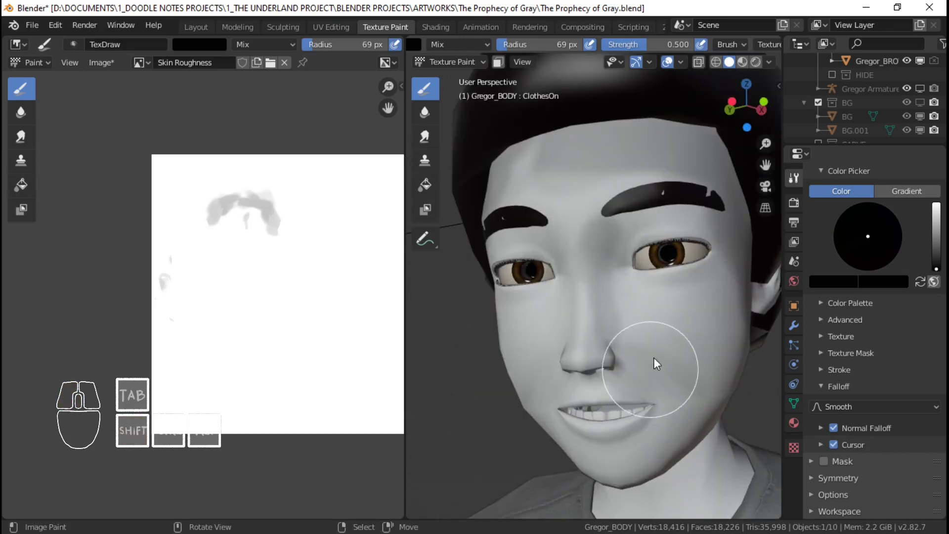
{"action": "mouse_move", "coordinate": [659, 364]}
{"action": "middle_mouse_down"}
{"action": "mouse_move", "coordinate": [628, 341]}
{"action": "mouse_move", "coordinate": [608, 275]}
{"action": "middle_mouse_up"}
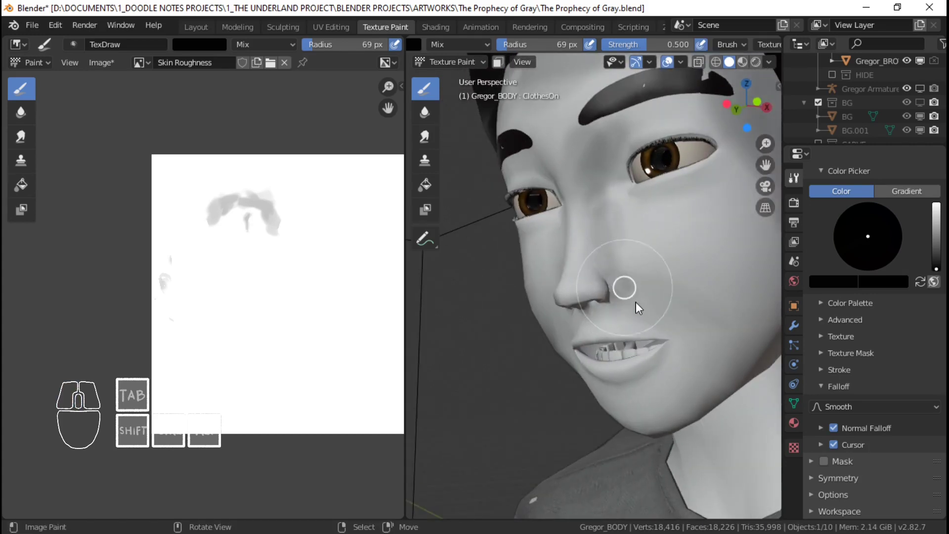
{"action": "middle_click_drag", "start_coordinate": [659, 313], "coordinate": [558, 255], "text": "ctrl"}
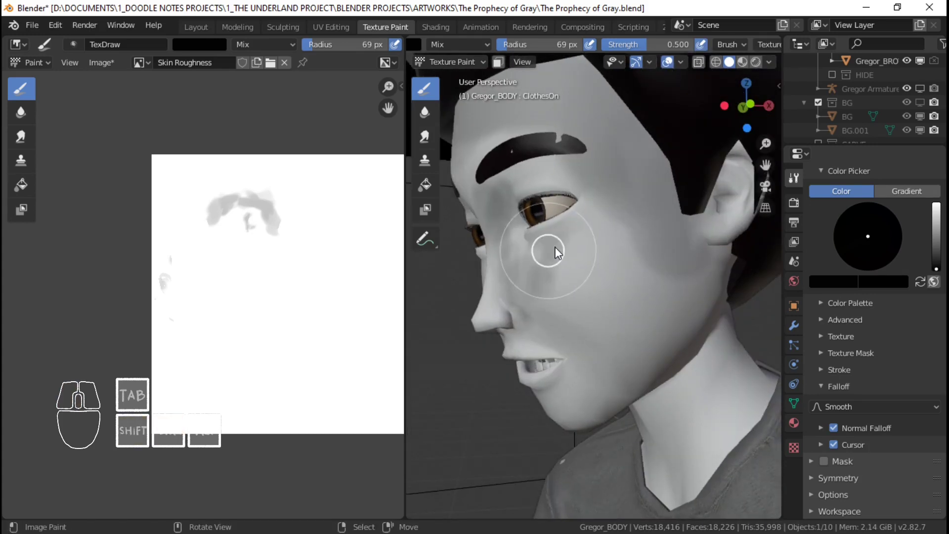
{"action": "mouse_move", "coordinate": [557, 253]}
{"action": "left_mouse_down"}
{"action": "mouse_move", "coordinate": [583, 246]}
{"action": "mouse_move", "coordinate": [618, 291]}
{"action": "mouse_move", "coordinate": [661, 308]}
{"action": "left_mouse_up"}
Shade the underside of the jaw and the left side of the neck down to the shirt collar.
{"action": "mouse_move", "coordinate": [661, 308]}
{"action": "middle_mouse_down", "text": "shift"}
{"action": "mouse_move", "coordinate": [671, 312]}
{"action": "mouse_move", "coordinate": [660, 259]}
{"action": "middle_mouse_up", "text": "shift"}
{"action": "middle_click_drag", "start_coordinate": [660, 260], "coordinate": [627, 259]}
{"action": "mouse_move", "coordinate": [653, 278]}
{"action": "left_mouse_down"}
{"action": "mouse_move", "coordinate": [651, 325]}
{"action": "mouse_move", "coordinate": [661, 295]}
{"action": "mouse_move", "coordinate": [639, 336]}
{"action": "left_mouse_up"}
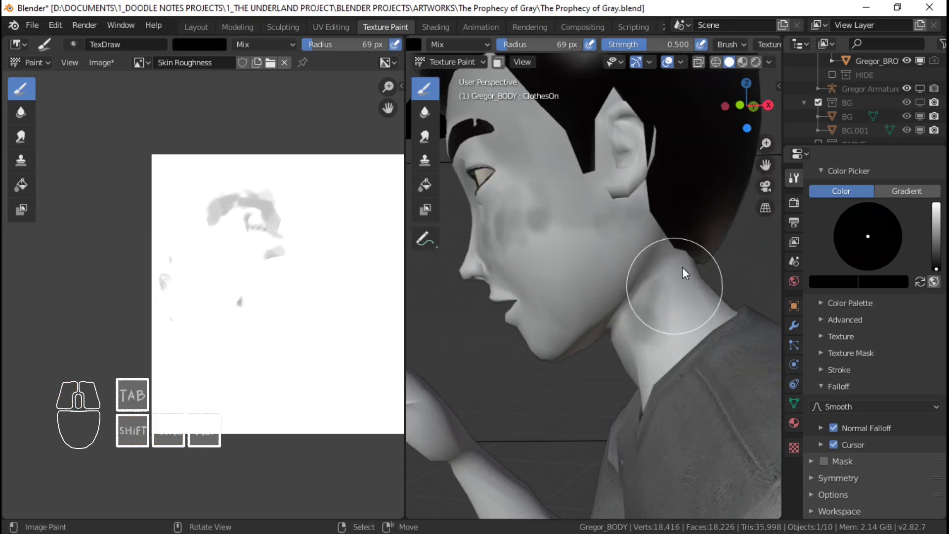
{"action": "middle_click_drag", "start_coordinate": [682, 267], "coordinate": [736, 213]}
{"action": "mouse_move", "coordinate": [686, 257]}
{"action": "left_mouse_down"}
{"action": "mouse_move", "coordinate": [624, 310]}
{"action": "mouse_move", "coordinate": [599, 319]}
{"action": "left_mouse_up"}
{"action": "left_click_drag", "start_coordinate": [700, 215], "coordinate": [630, 286]}
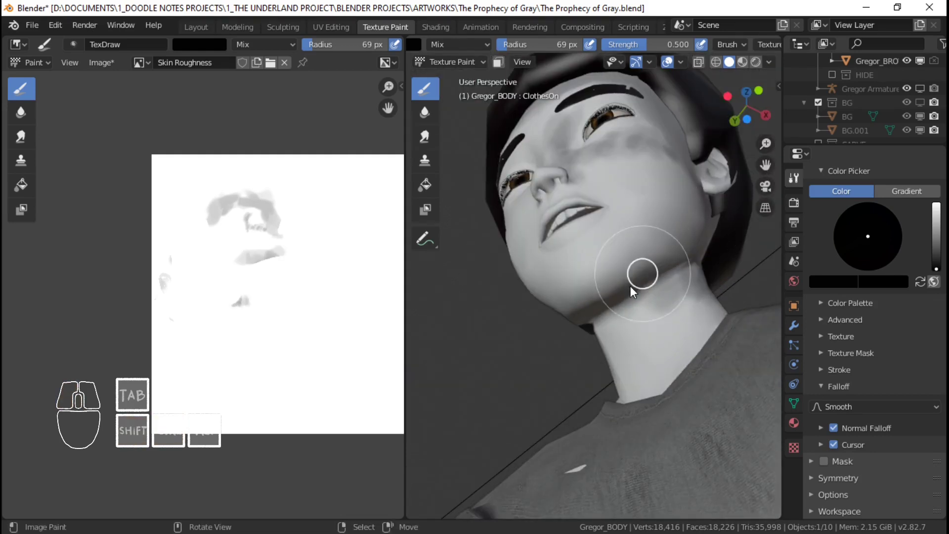
{"action": "mouse_move", "coordinate": [631, 285]}
{"action": "middle_mouse_down"}
{"action": "mouse_move", "coordinate": [674, 298]}
{"action": "mouse_move", "coordinate": [618, 287]}
{"action": "mouse_move", "coordinate": [624, 271]}
{"action": "mouse_move", "coordinate": [653, 263]}
{"action": "mouse_move", "coordinate": [685, 301]}
{"action": "mouse_move", "coordinate": [662, 262]}
{"action": "mouse_move", "coordinate": [669, 321]}
{"action": "mouse_move", "coordinate": [688, 339]}
{"action": "middle_mouse_up"}
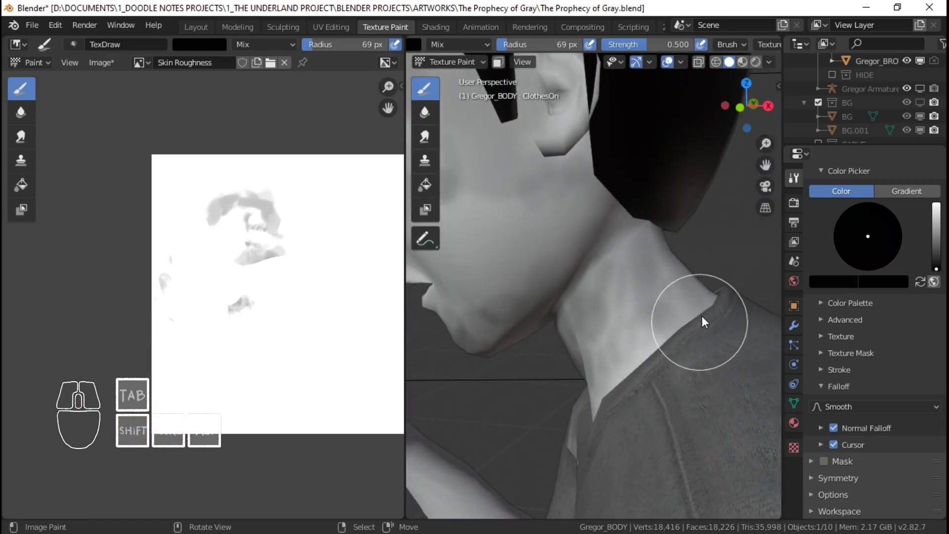
{"action": "mouse_move", "coordinate": [704, 309]}
{"action": "left_mouse_down"}
{"action": "mouse_move", "coordinate": [669, 277]}
{"action": "mouse_move", "coordinate": [685, 291]}
{"action": "left_mouse_up"}
Set the brush radius to 10 px and its strength to 0.75 for fine streaks.
{"action": "mouse_move", "coordinate": [647, 279]}
{"action": "middle_mouse_down"}
{"action": "mouse_move", "coordinate": [685, 287]}
{"action": "mouse_move", "coordinate": [671, 287]}
{"action": "mouse_move", "coordinate": [705, 375]}
{"action": "middle_mouse_up"}
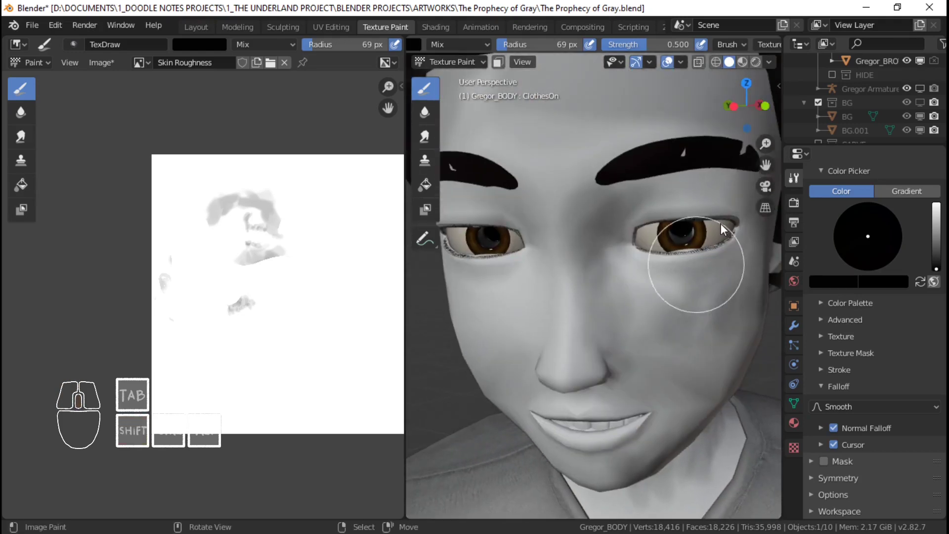
{"action": "double_click", "coordinate": [542, 47]}
{"action": "type", "text": "1"}
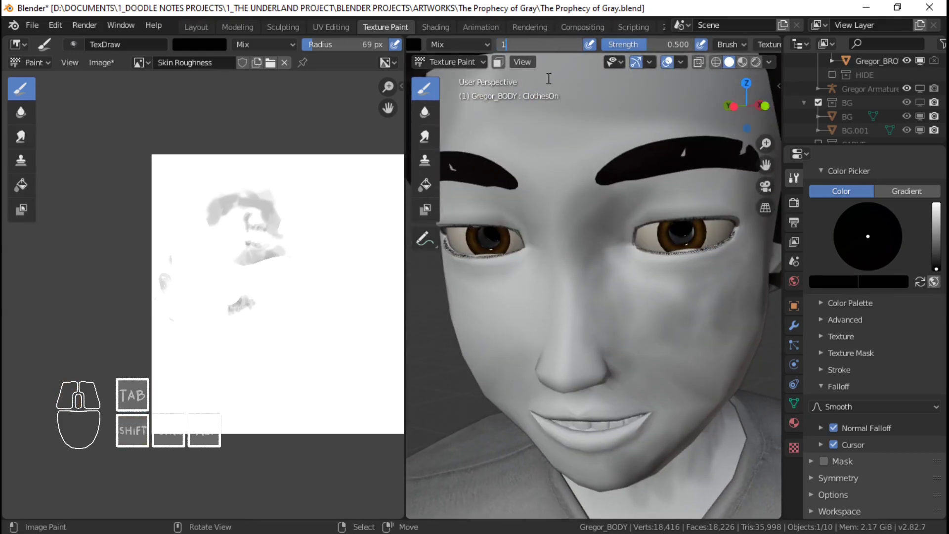
{"action": "type", "text": "0"}
{"action": "key", "text": "Return"}
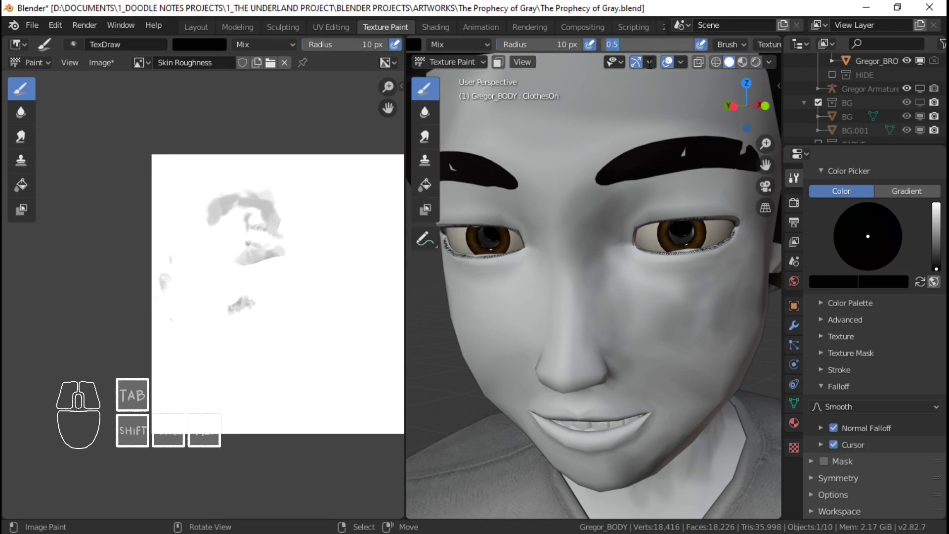
{"action": "type", "text": ".75"}
{"action": "key", "text": "Return"}
Paint thin vertical sweat streaks running down the middle of the forehead from the hairline.
{"action": "middle_click_drag", "start_coordinate": [563, 167], "coordinate": [596, 154], "text": "shift"}
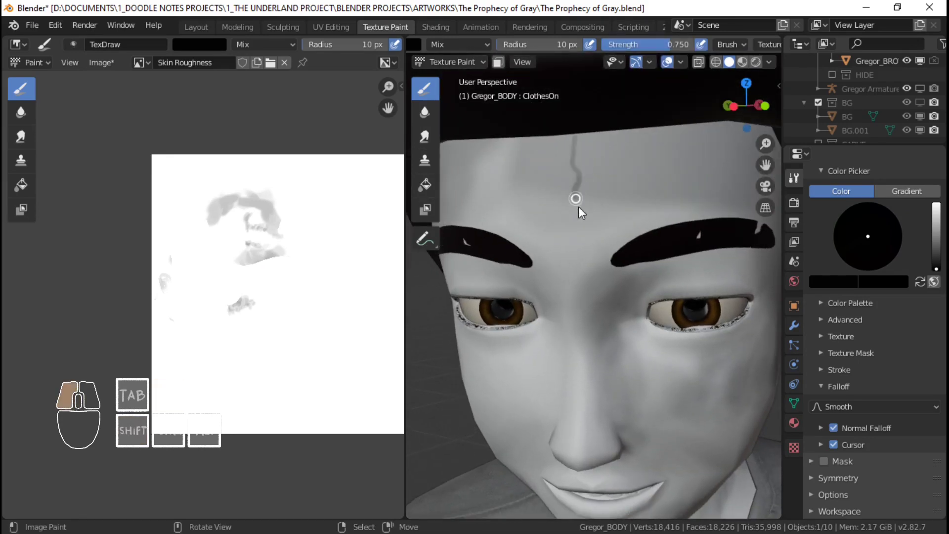
{"action": "middle_click_drag", "start_coordinate": [622, 250], "coordinate": [613, 220]}
{"action": "left_click_drag", "start_coordinate": [597, 134], "coordinate": [596, 197]}
{"action": "mouse_move", "coordinate": [625, 193]}
{"action": "middle_mouse_down"}
{"action": "mouse_move", "coordinate": [596, 154]}
{"action": "mouse_move", "coordinate": [605, 183]}
{"action": "middle_mouse_up"}
{"action": "mouse_move", "coordinate": [605, 183]}
{"action": "middle_mouse_down"}
{"action": "mouse_move", "coordinate": [599, 165]}
{"action": "mouse_move", "coordinate": [608, 147]}
{"action": "mouse_move", "coordinate": [612, 187]}
{"action": "middle_mouse_up"}
{"action": "mouse_move", "coordinate": [612, 187]}
{"action": "middle_mouse_down"}
{"action": "mouse_move", "coordinate": [570, 232]}
{"action": "mouse_move", "coordinate": [598, 178]}
{"action": "middle_mouse_up"}
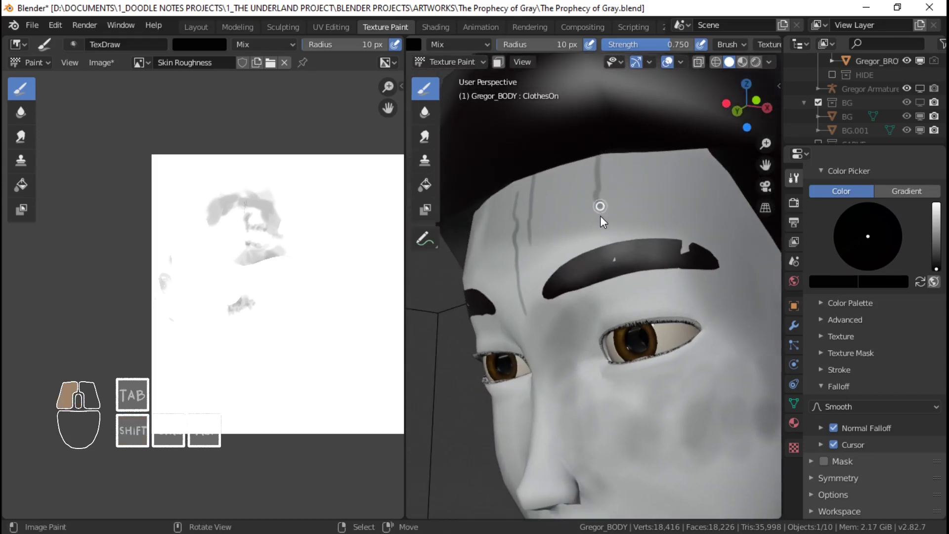
Paint more wavy sweat streaks on the forehead above the character's left eyebrow.
{"action": "middle_click_drag", "start_coordinate": [631, 225], "coordinate": [612, 191], "text": "shift"}
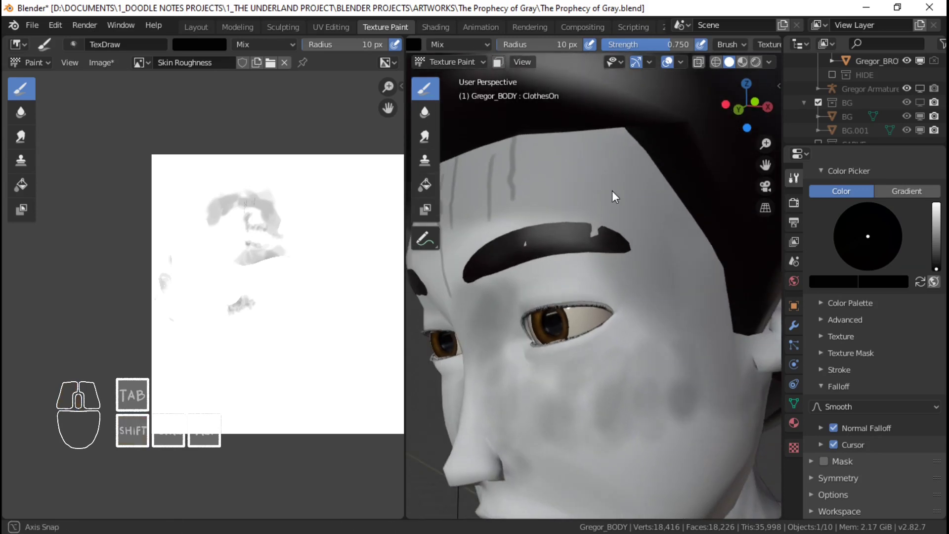
{"action": "middle_click_drag", "start_coordinate": [621, 227], "coordinate": [548, 126], "text": "shift"}
{"action": "left_click_drag", "start_coordinate": [554, 189], "coordinate": [555, 193]}
{"action": "middle_click_drag", "start_coordinate": [510, 131], "coordinate": [564, 162], "text": "shift"}
{"action": "left_click_drag", "start_coordinate": [577, 148], "coordinate": [582, 182]}
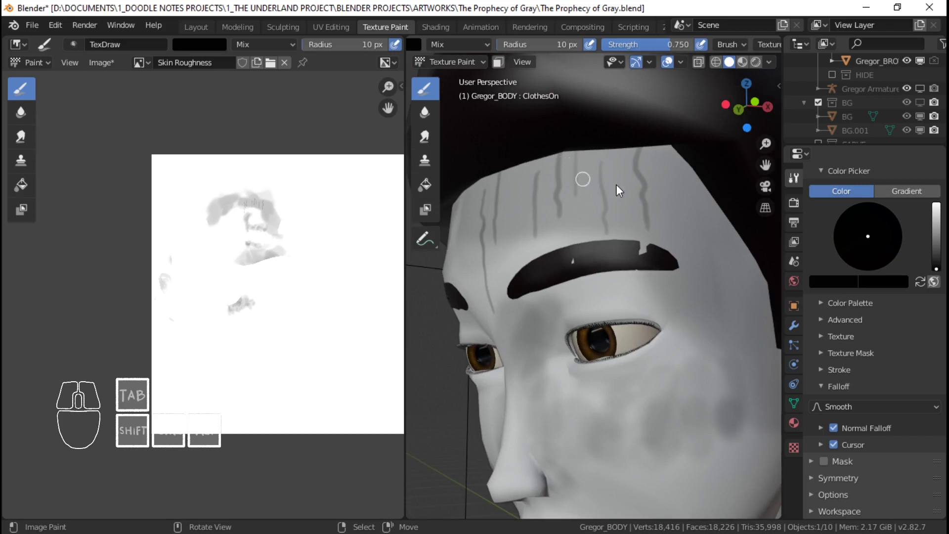
Paint long wavy sweat streaks from the left temple down the cheek, jaw and neck, and save the project.
{"action": "mouse_move", "coordinate": [692, 235]}
{"action": "middle_mouse_down", "text": "shift"}
{"action": "mouse_move", "coordinate": [642, 194]}
{"action": "mouse_move", "coordinate": [661, 209]}
{"action": "mouse_move", "coordinate": [603, 238]}
{"action": "mouse_move", "coordinate": [586, 154]}
{"action": "middle_mouse_up", "text": "shift"}
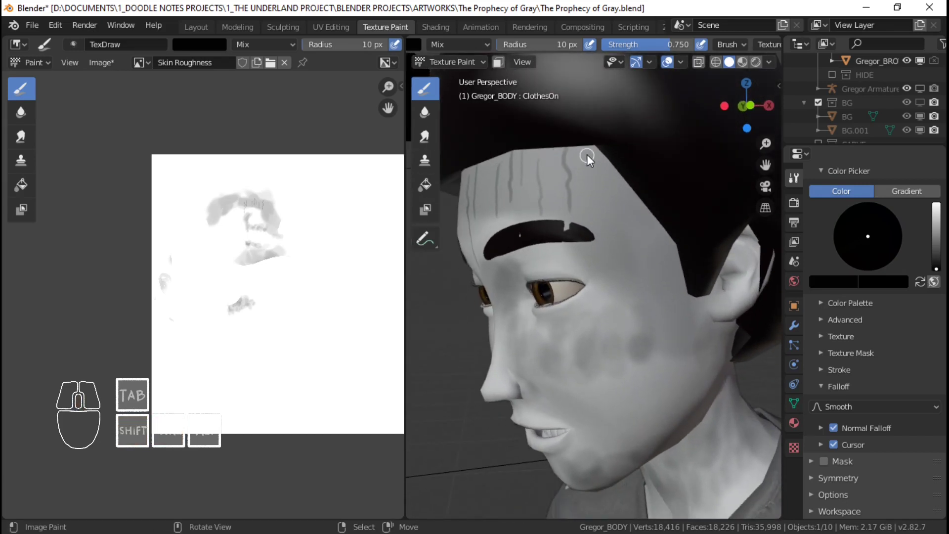
{"action": "key", "text": "ctrl+z"}
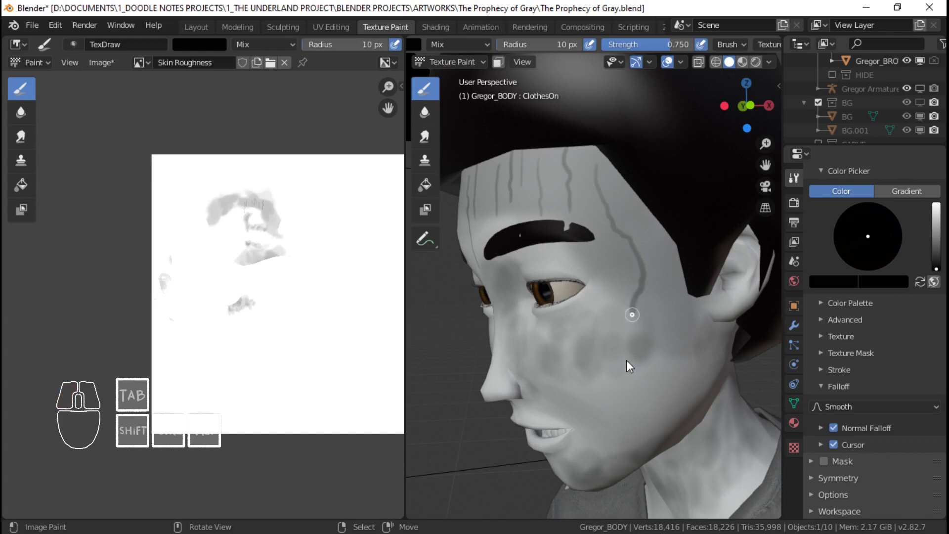
{"action": "middle_click_drag", "start_coordinate": [659, 279], "coordinate": [636, 241]}
{"action": "key", "text": "ctrl+s"}
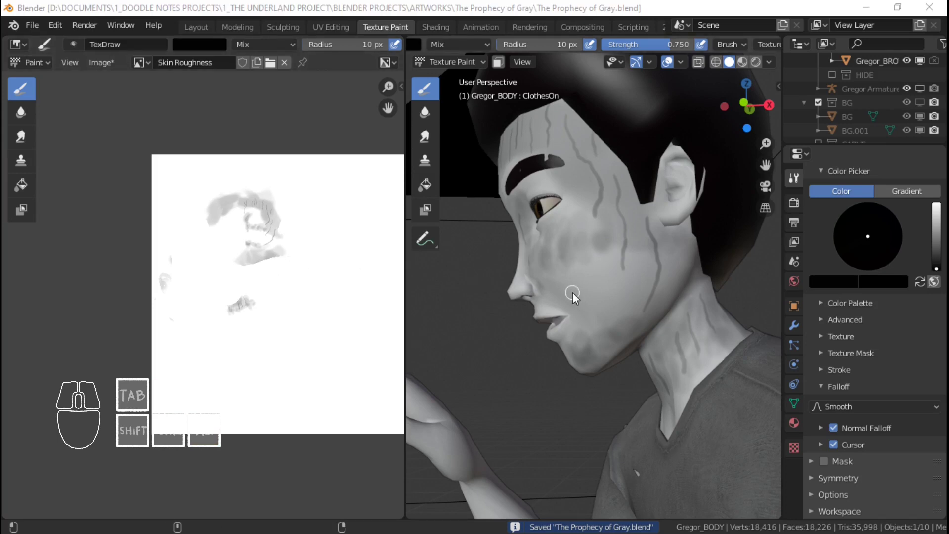
Save the painted roughness image as G_Skin Roughness.png in the project's texture folder.
{"action": "left_click_drag", "start_coordinate": [395, 532], "coordinate": [467, 60]}
{"action": "left_click", "coordinate": [304, 467]}
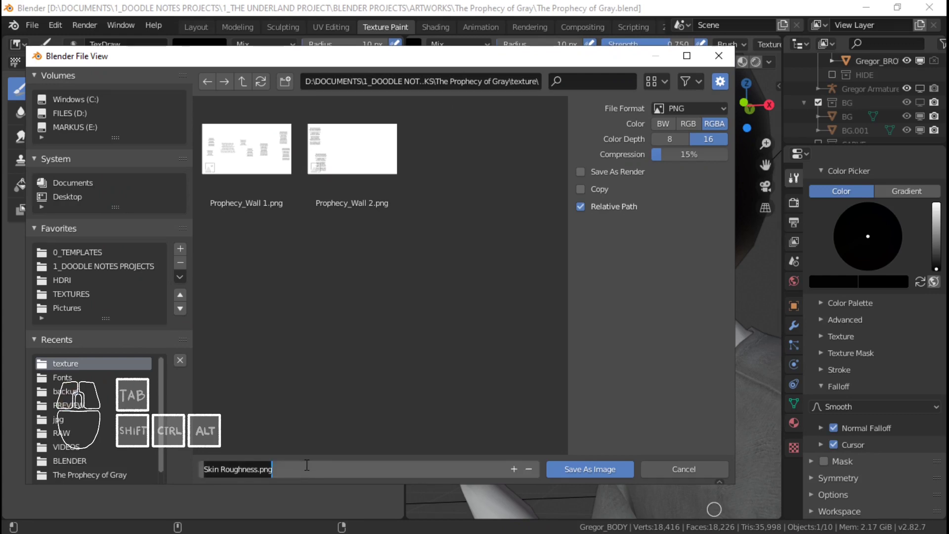
{"action": "key", "text": "Home"}
{"action": "type", "text": "G_"}
{"action": "key", "text": "Return"}
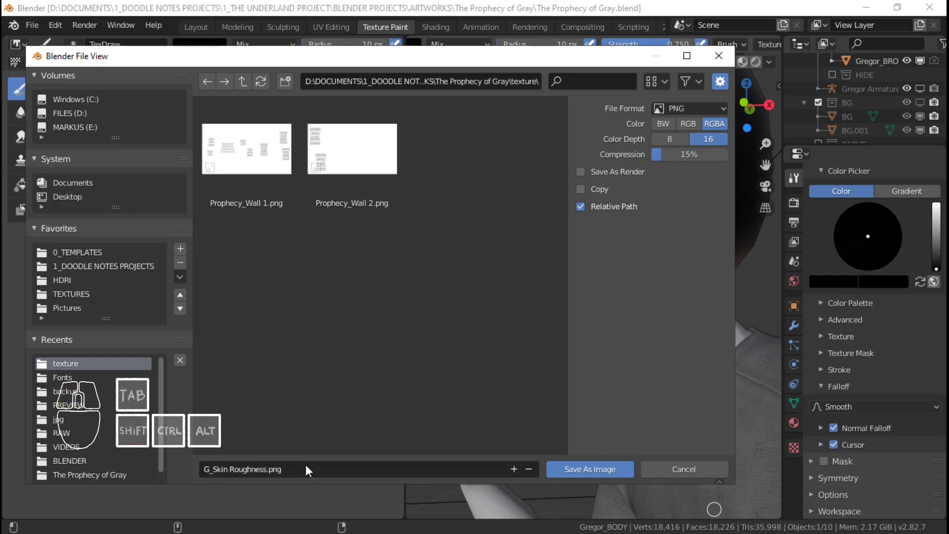
{"action": "key", "text": "Return"}
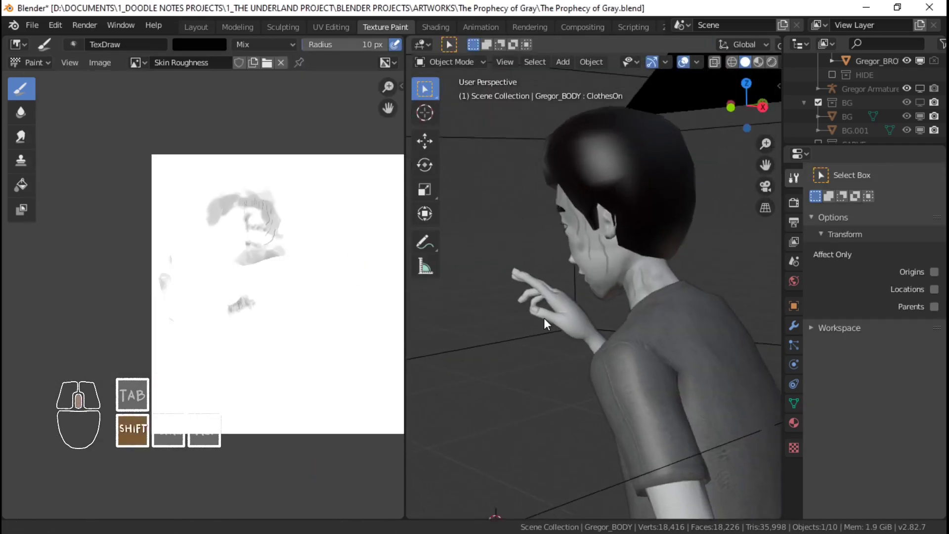
Select the character's body mesh at the raised hand and put it in Texture Paint mode.
{"action": "scroll", "coordinate": [554, 302], "scroll_direction": "up", "scroll_amount": 5}
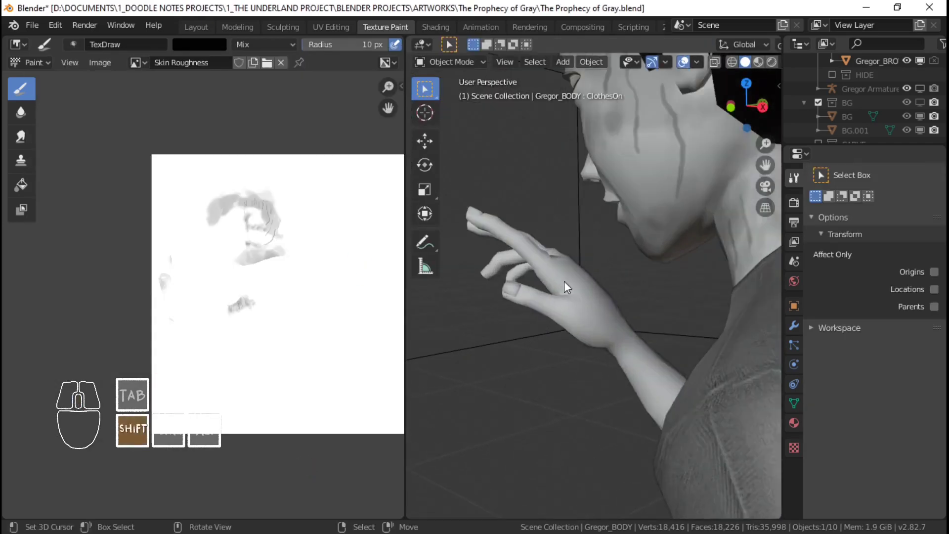
{"action": "left_click", "coordinate": [580, 324]}
{"action": "scroll", "coordinate": [579, 324], "scroll_direction": "up", "scroll_amount": 2}
{"action": "key", "text": "ctrl+Tab"}
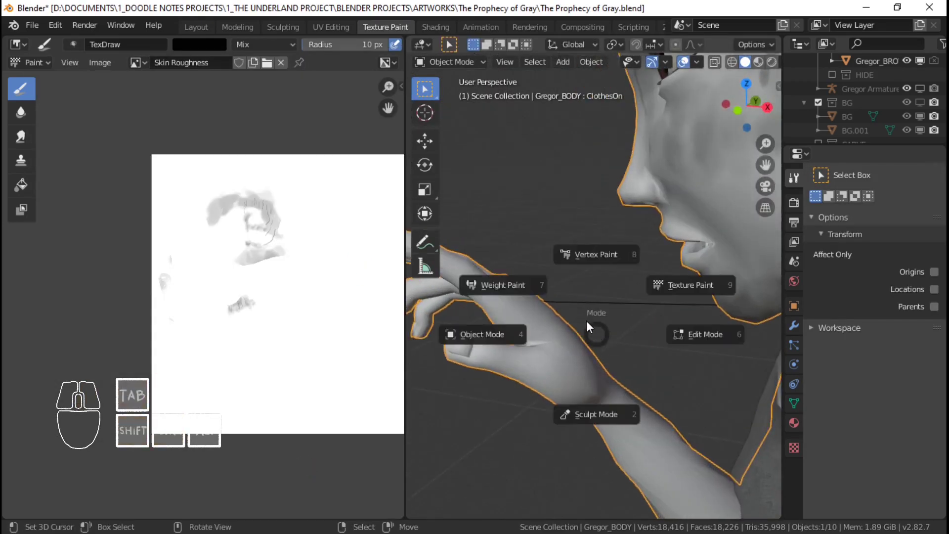
{"action": "left_click", "coordinate": [681, 287]}
{"action": "middle_click_drag", "start_coordinate": [681, 287], "coordinate": [615, 296]}
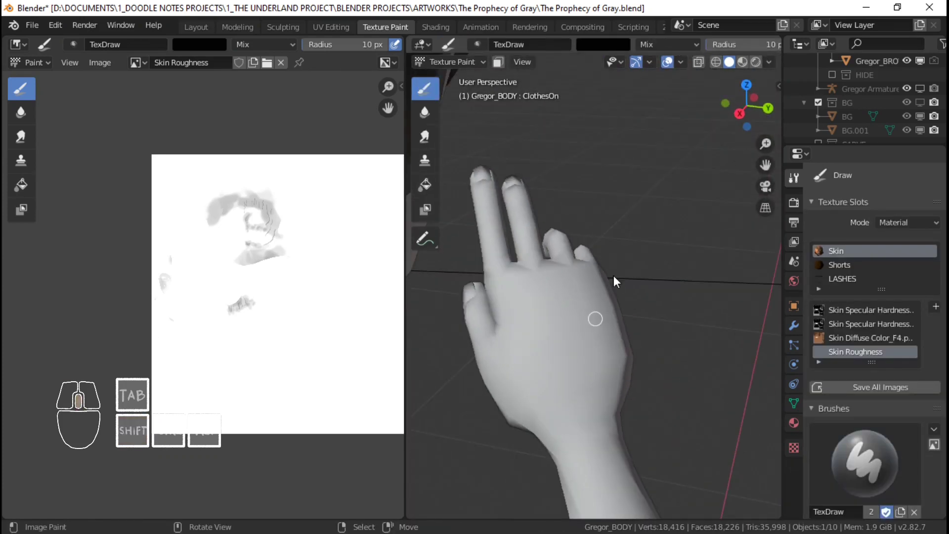
Set the brush strength to 0.5, enlarge the radius to 93 px, and shade the raised hand and forearm.
{"action": "scroll", "coordinate": [613, 274], "scroll_direction": "down", "scroll_amount": 2}
{"action": "middle_click_drag", "start_coordinate": [512, 127], "coordinate": [512, 113]}
{"action": "middle_click_drag", "start_coordinate": [715, 49], "coordinate": [605, 59]}
{"action": "middle_click_drag", "start_coordinate": [781, 49], "coordinate": [674, 49]}
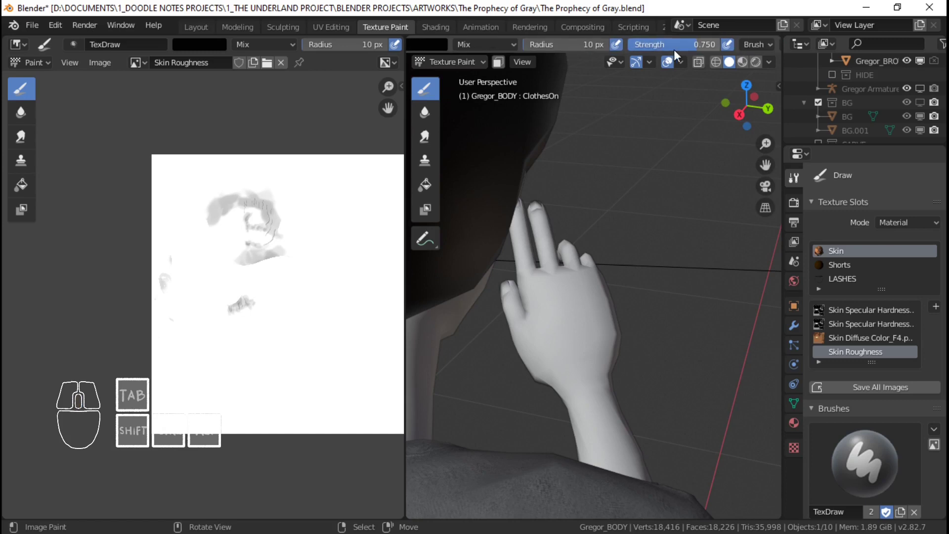
{"action": "left_click", "coordinate": [692, 46]}
{"action": "type", "text": ".5"}
{"action": "key", "text": "Return"}
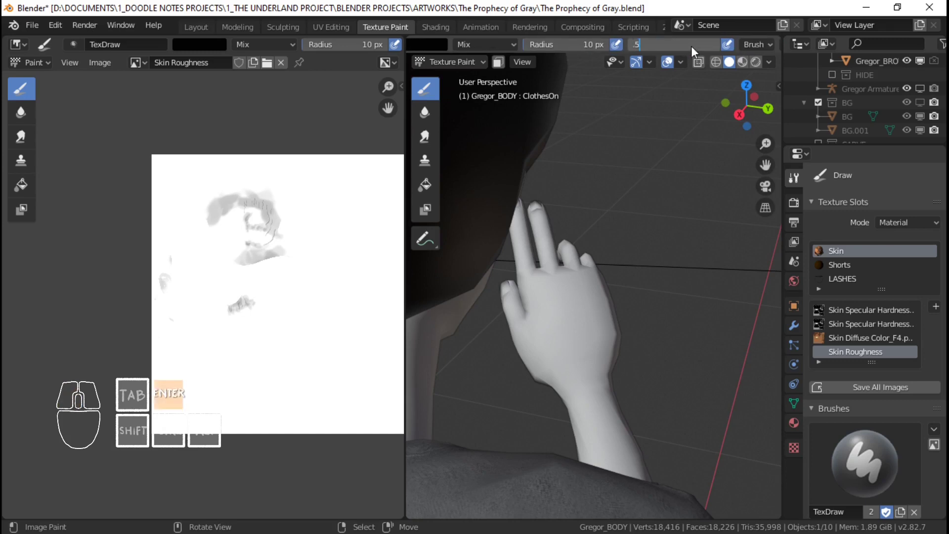
{"action": "left_click", "coordinate": [590, 46]}
{"action": "left_click_drag", "start_coordinate": [590, 46], "coordinate": [631, 46]}
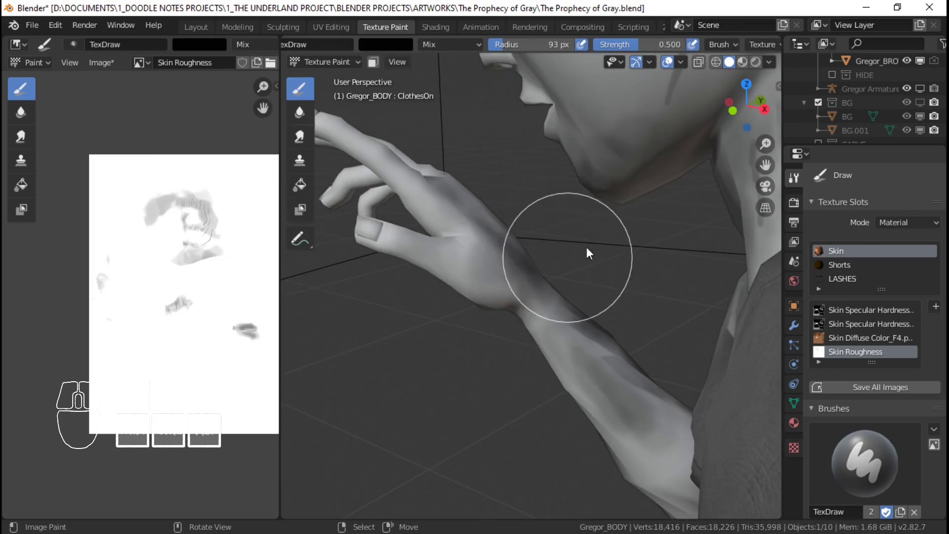
Set the brush radius to 10 px and strength to 0.7, and save the project and the painted image.
{"action": "left_click", "coordinate": [549, 44]}
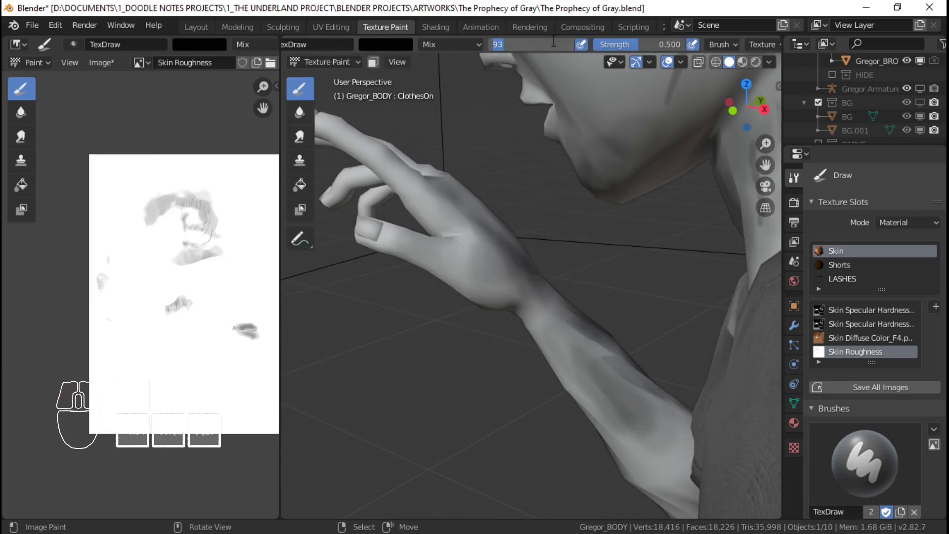
{"action": "type", "text": "10"}
{"action": "key", "text": "Return"}
{"action": "left_click", "coordinate": [660, 44]}
{"action": "type", "text": "0.7"}
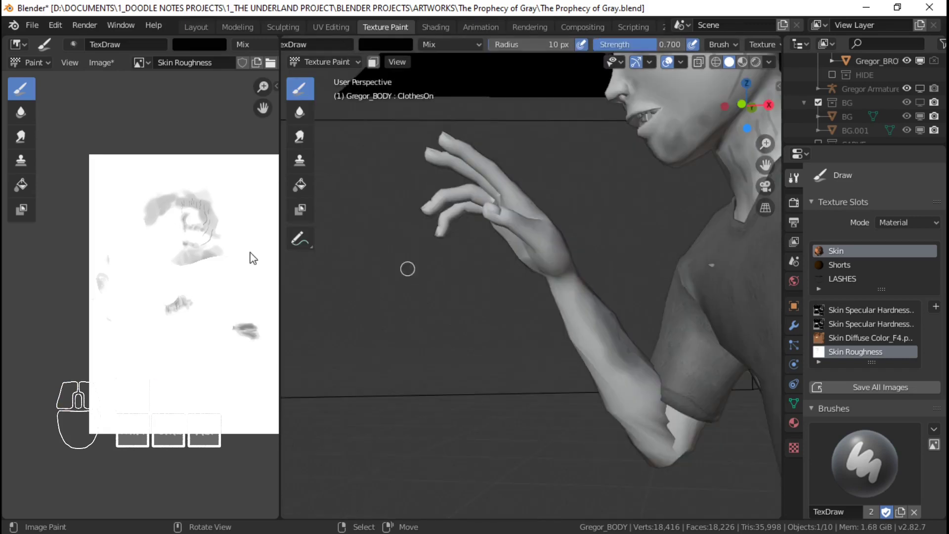
{"action": "key", "text": "ctrl+s"}
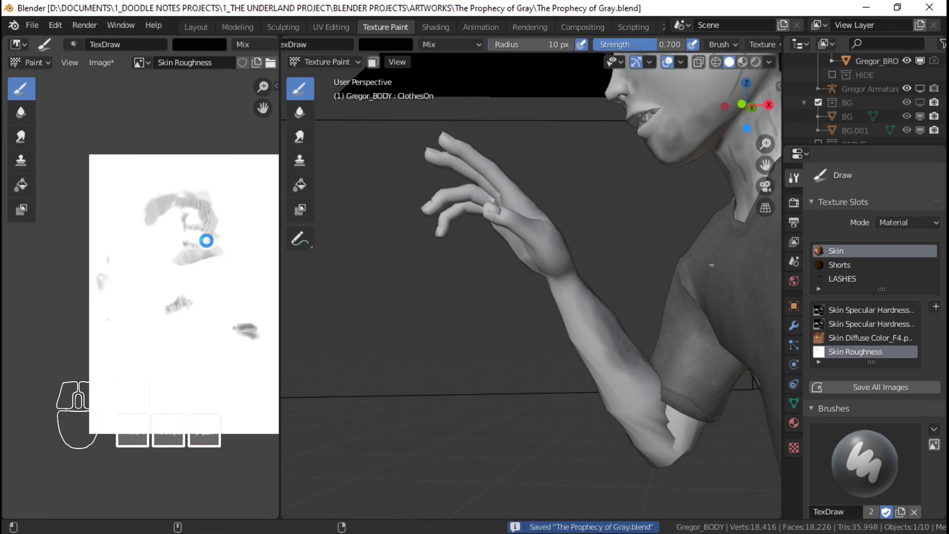
{"action": "key", "text": "alt+s"}
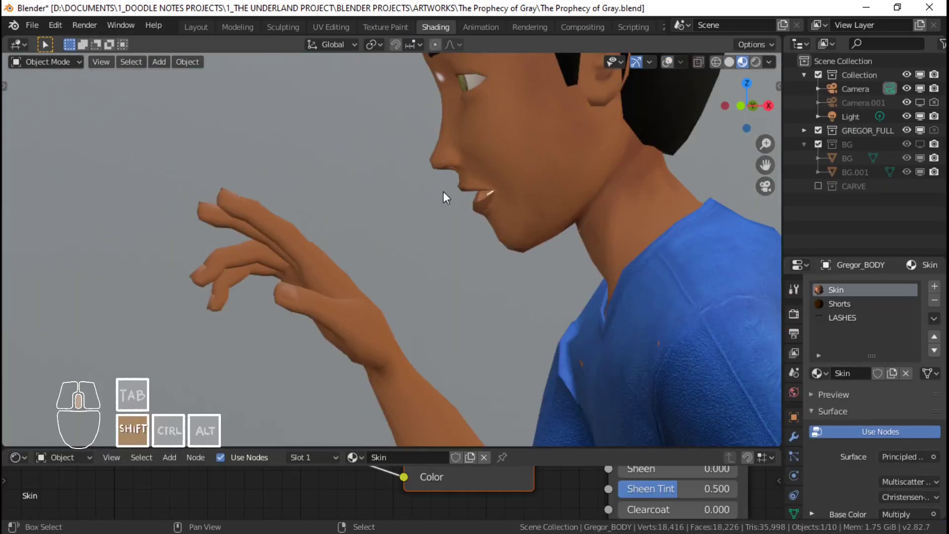
Examine the skin's shine on the character's face up close from the side and the front in the shaded preview.
{"action": "middle_click_drag", "start_coordinate": [443, 191], "coordinate": [418, 291], "text": "shift"}
{"action": "scroll", "coordinate": [425, 242], "scroll_direction": "up", "scroll_amount": 6}
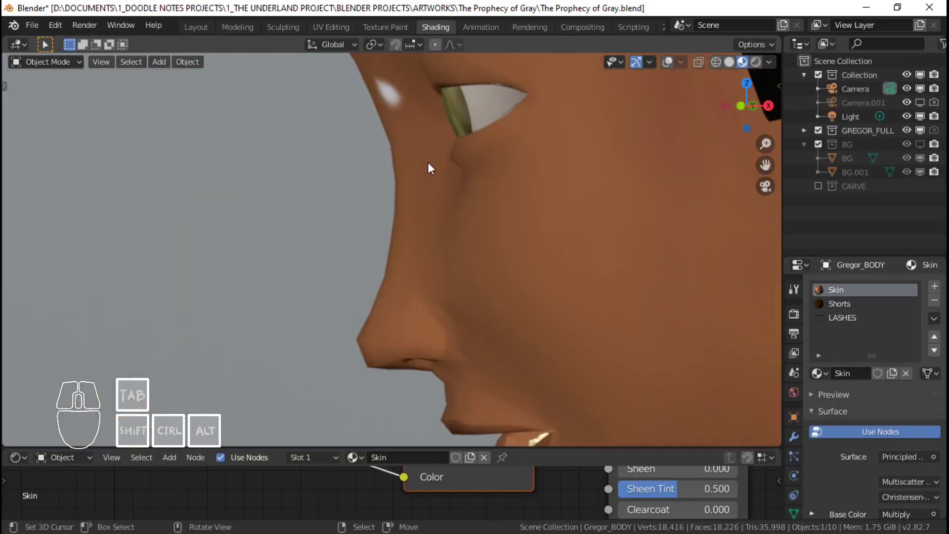
{"action": "middle_click_drag", "start_coordinate": [413, 135], "coordinate": [559, 140]}
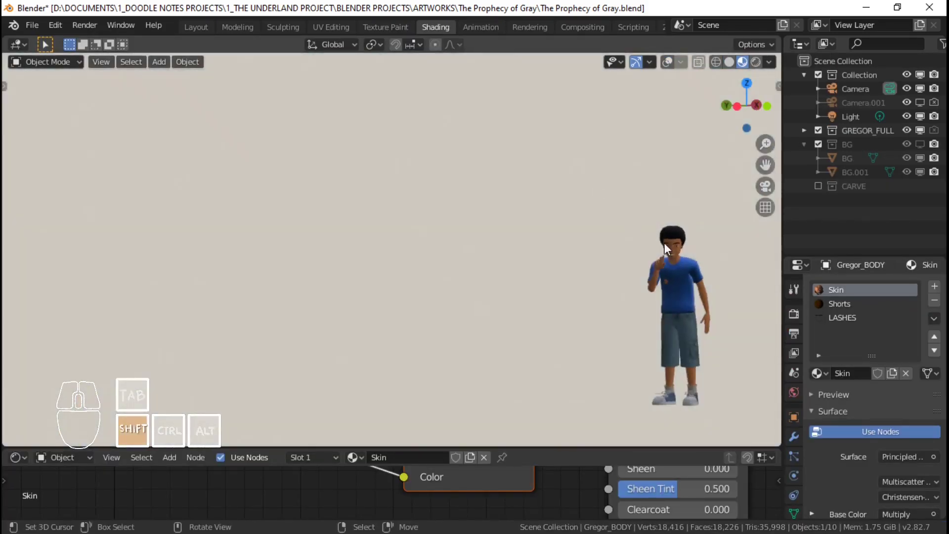
{"action": "middle_click_drag", "start_coordinate": [664, 242], "coordinate": [378, 258], "text": "shift"}
{"action": "scroll", "coordinate": [530, 220], "scroll_direction": "up", "scroll_amount": 4}
{"action": "scroll", "coordinate": [523, 248], "scroll_direction": "up", "scroll_amount": 5}
{"action": "middle_click_drag", "start_coordinate": [657, 267], "coordinate": [465, 269], "text": "shift"}
{"action": "scroll", "coordinate": [474, 272], "scroll_direction": "up", "scroll_amount": 4}
{"action": "middle_click_drag", "start_coordinate": [676, 284], "coordinate": [444, 281], "text": "shift"}
{"action": "scroll", "coordinate": [444, 283], "scroll_direction": "up", "scroll_amount": 2}
{"action": "middle_click_drag", "start_coordinate": [638, 299], "coordinate": [484, 287], "text": "shift"}
{"action": "scroll", "coordinate": [484, 288], "scroll_direction": "up", "scroll_amount": 3}
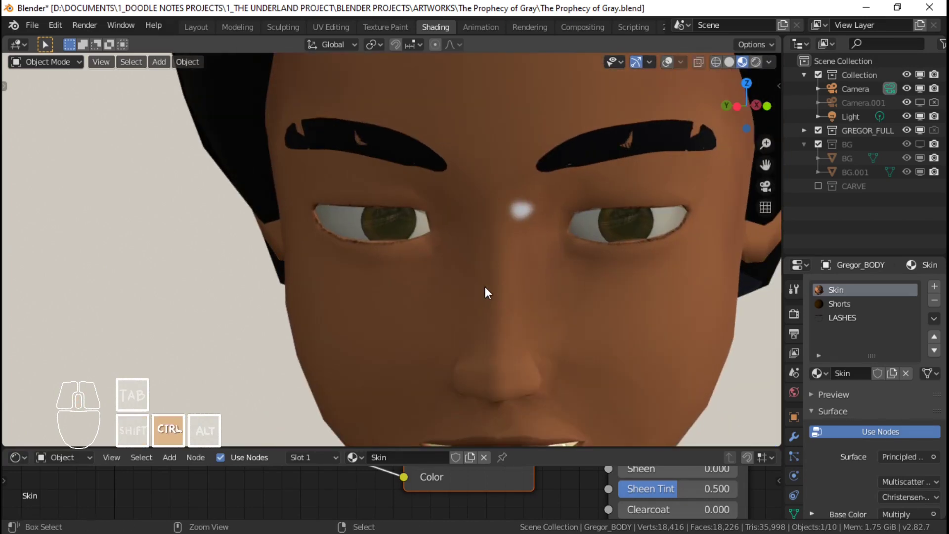
Save the project and reopen The Prophecy of Gray from the recent files without saving the modified image.
{"action": "key", "text": "ctrl+s"}
{"action": "left_click", "coordinate": [34, 25]}
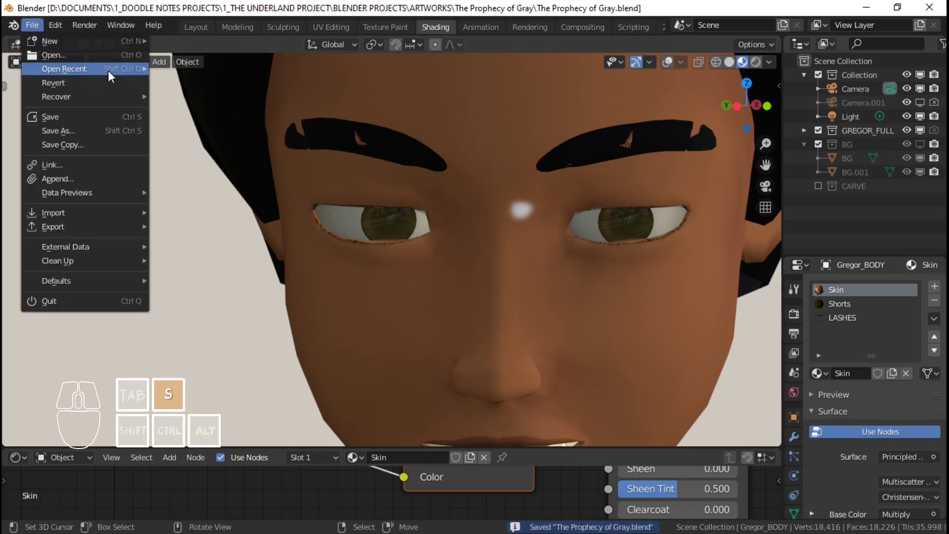
{"action": "mouse_move", "coordinate": [108, 69]}
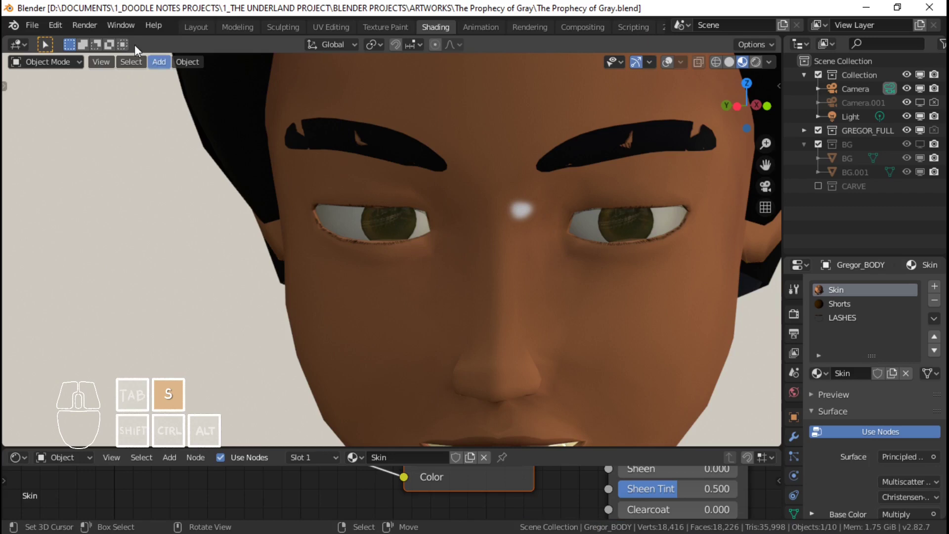
{"action": "left_click", "coordinate": [32, 24]}
{"action": "mouse_move", "coordinate": [109, 68]}
{"action": "left_click", "coordinate": [174, 67]}
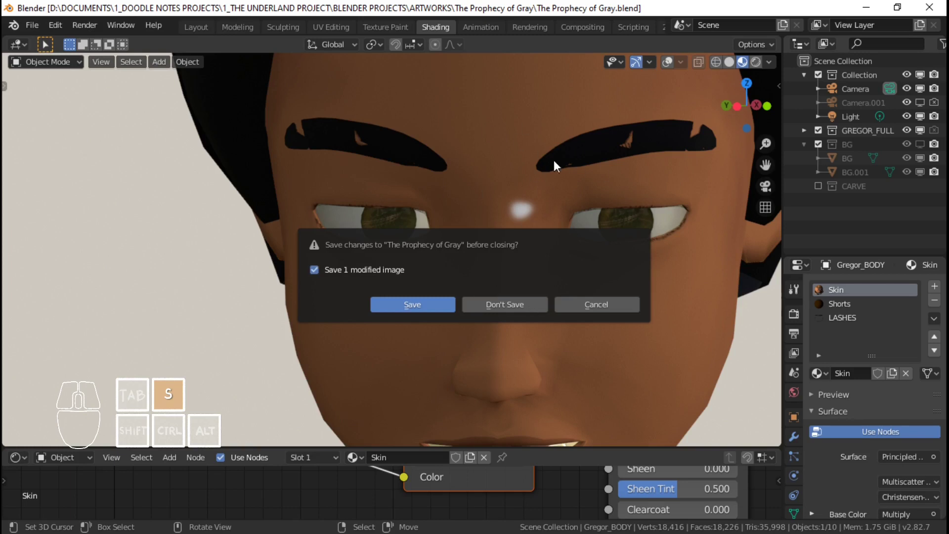
{"action": "left_click", "coordinate": [508, 302]}
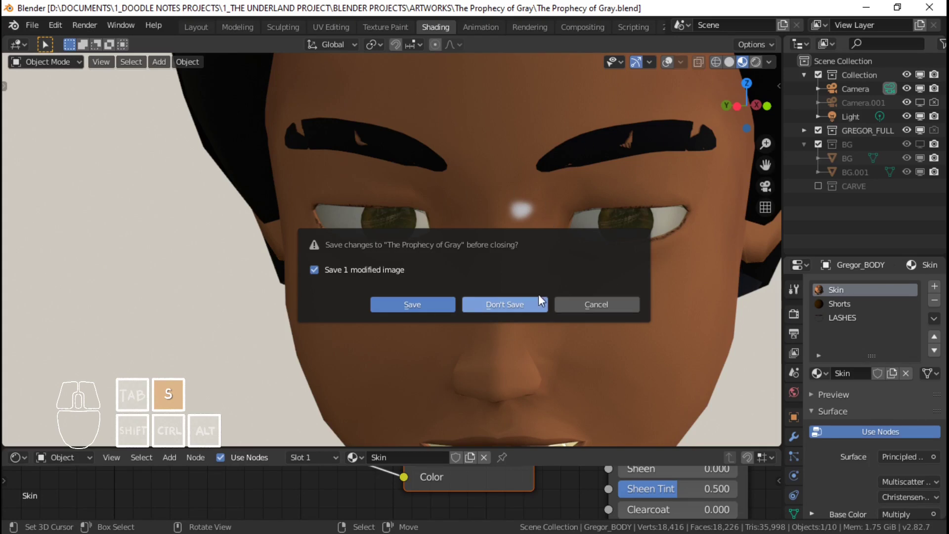
{"action": "left_click", "coordinate": [435, 4]}
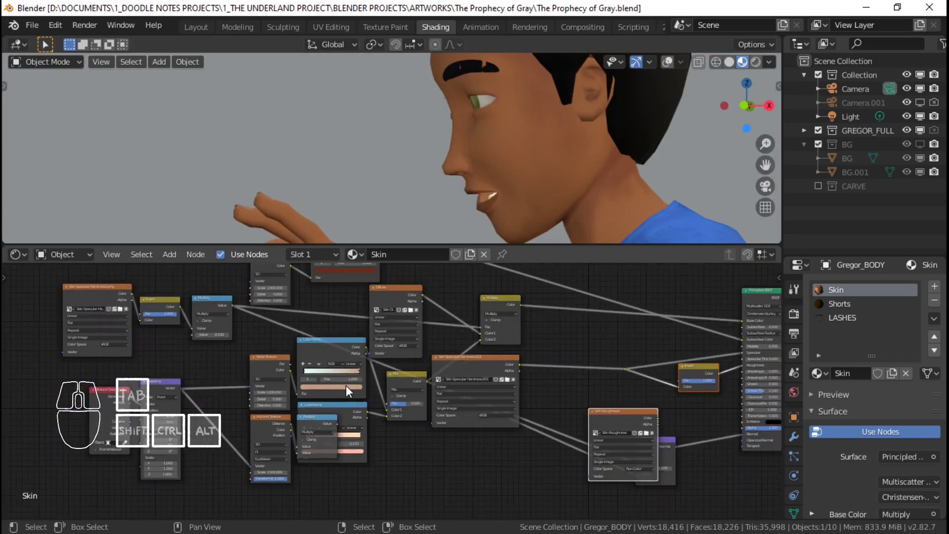
Move the Skin Specular Hardness.001 texture node closer to the Principled shader in the Skin material.
{"action": "scroll", "coordinate": [347, 381], "scroll_direction": "down", "scroll_amount": 6}
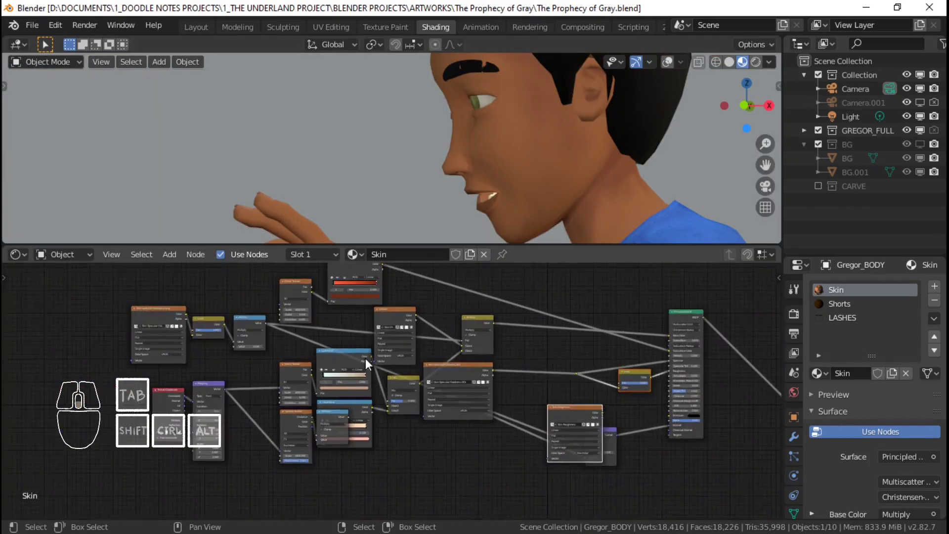
{"action": "scroll", "coordinate": [366, 358], "scroll_direction": "up", "scroll_amount": 5}
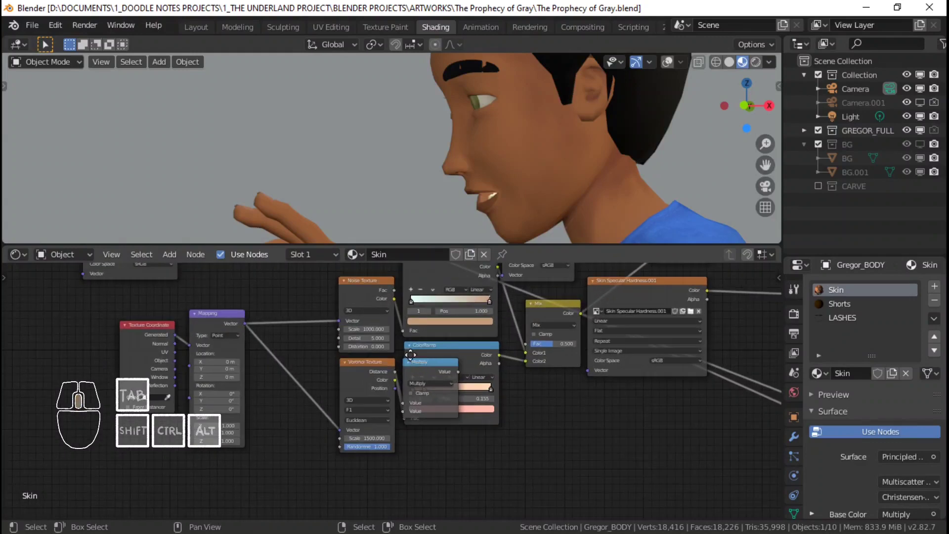
{"action": "middle_click_drag", "start_coordinate": [545, 367], "coordinate": [445, 391]}
{"action": "scroll", "coordinate": [444, 391], "scroll_direction": "down", "scroll_amount": 1}
{"action": "right_click", "coordinate": [571, 340]}
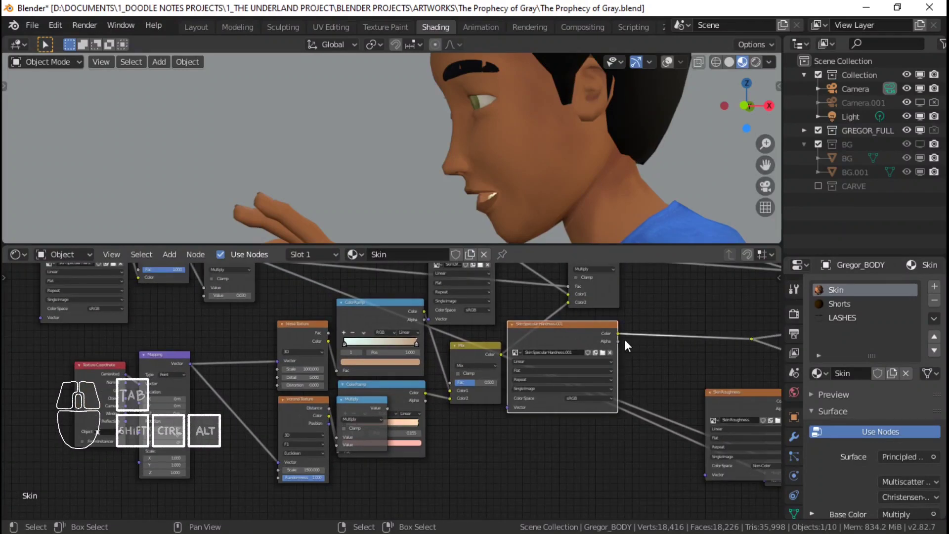
{"action": "middle_click_drag", "start_coordinate": [651, 333], "coordinate": [477, 375]}
{"action": "scroll", "coordinate": [645, 405], "scroll_direction": "up", "scroll_amount": 2}
{"action": "middle_click_drag", "start_coordinate": [645, 405], "coordinate": [636, 402]}
{"action": "scroll", "coordinate": [535, 386], "scroll_direction": "up", "scroll_amount": 2}
{"action": "key", "text": "g"}
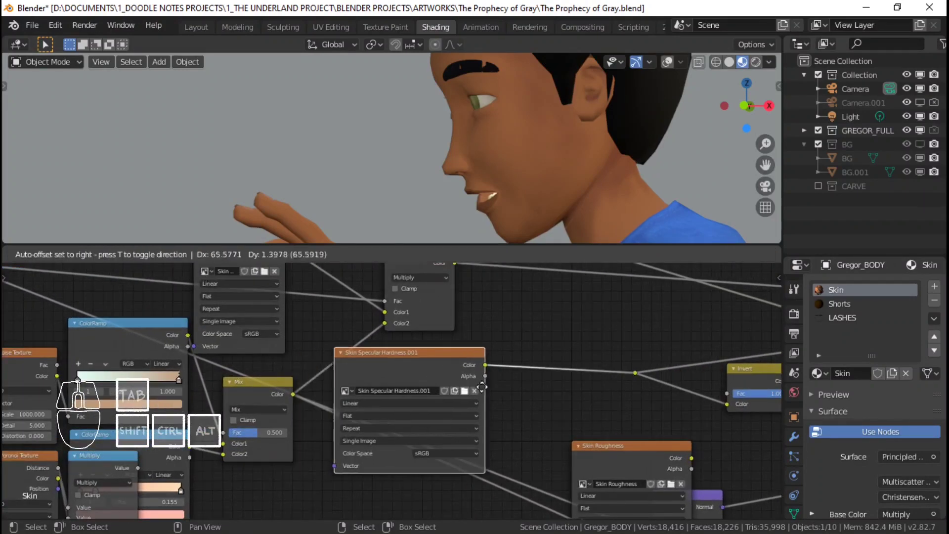
{"action": "left_click", "coordinate": [553, 371]}
Move the Skin Roughness texture node away from the Bump node to a free spot below the specular texture.
{"action": "middle_click_drag", "start_coordinate": [613, 448], "coordinate": [390, 372]}
{"action": "right_click", "coordinate": [487, 309]}
{"action": "key", "text": "g"}
{"action": "left_click", "coordinate": [295, 387]}
Nudge the Skin Specular Hardness.001 node further toward the shader and move its reroute point beside the Invert node.
{"action": "scroll", "coordinate": [390, 373], "scroll_direction": "down", "scroll_amount": 6}
{"action": "middle_click_drag", "start_coordinate": [370, 328], "coordinate": [369, 372]}
{"action": "right_click", "coordinate": [315, 368]}
{"action": "key", "text": "g"}
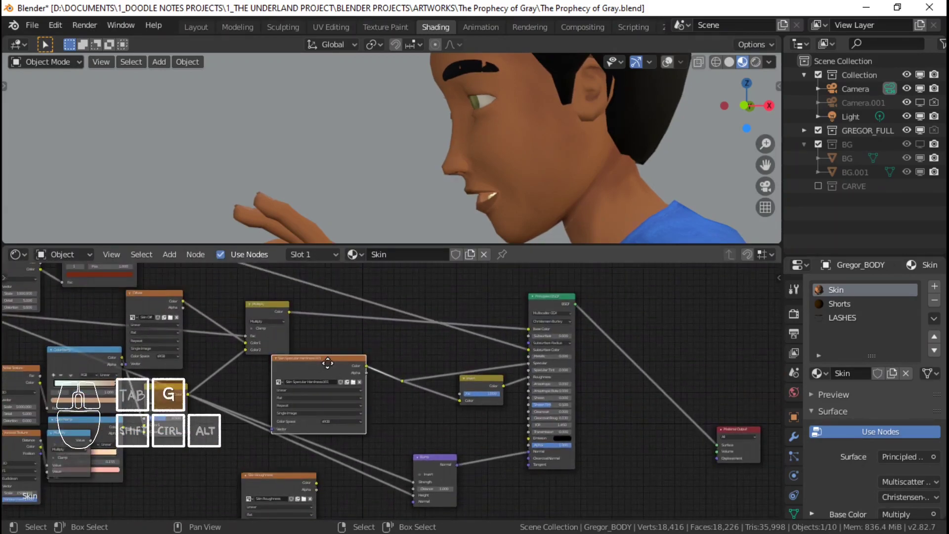
{"action": "left_click", "coordinate": [333, 363]}
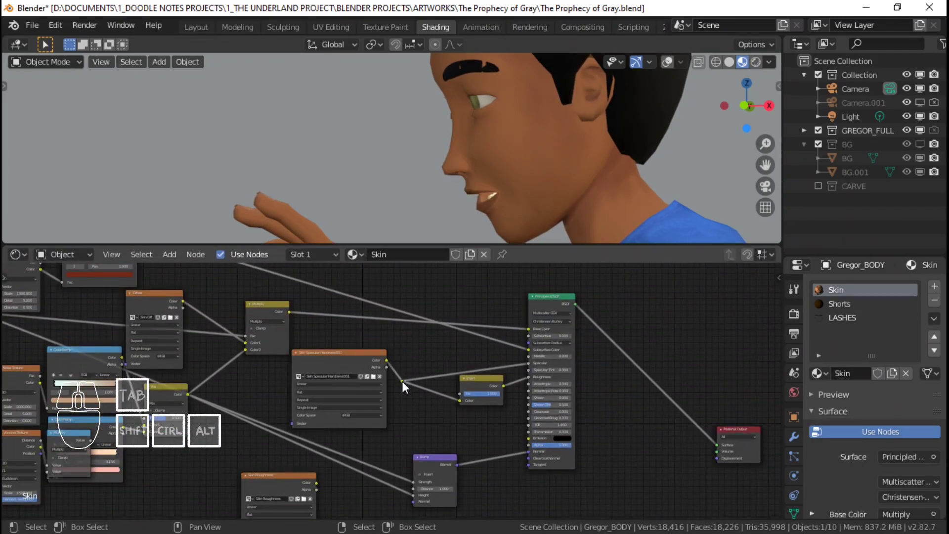
{"action": "left_click_drag", "start_coordinate": [402, 382], "coordinate": [451, 366]}
{"action": "scroll", "coordinate": [451, 366], "scroll_direction": "up", "scroll_amount": 3}
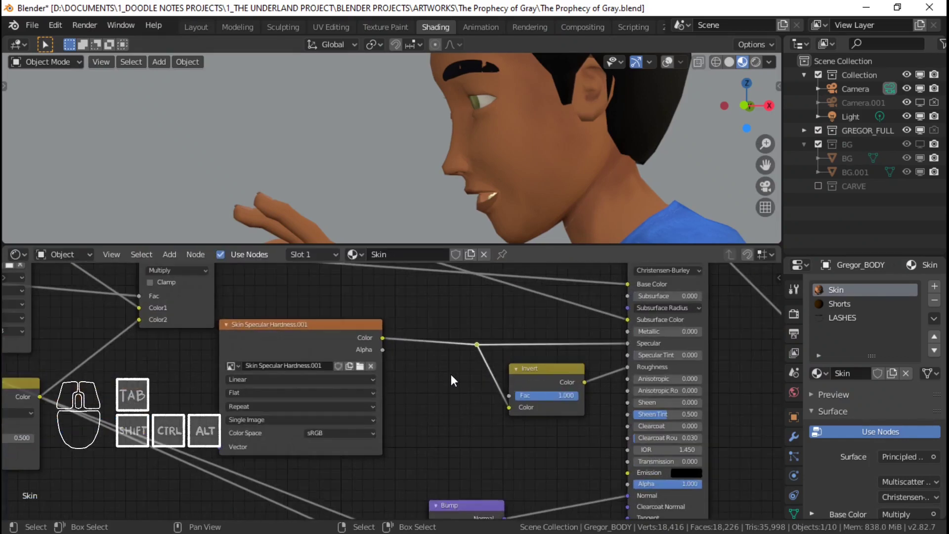
Shift the Skin Specular Hardness.001 texture, the Invert node and their reroute point away from the Principled shader to clear space before Roughness.
{"action": "left_click_drag", "start_coordinate": [334, 336], "coordinate": [283, 343]}
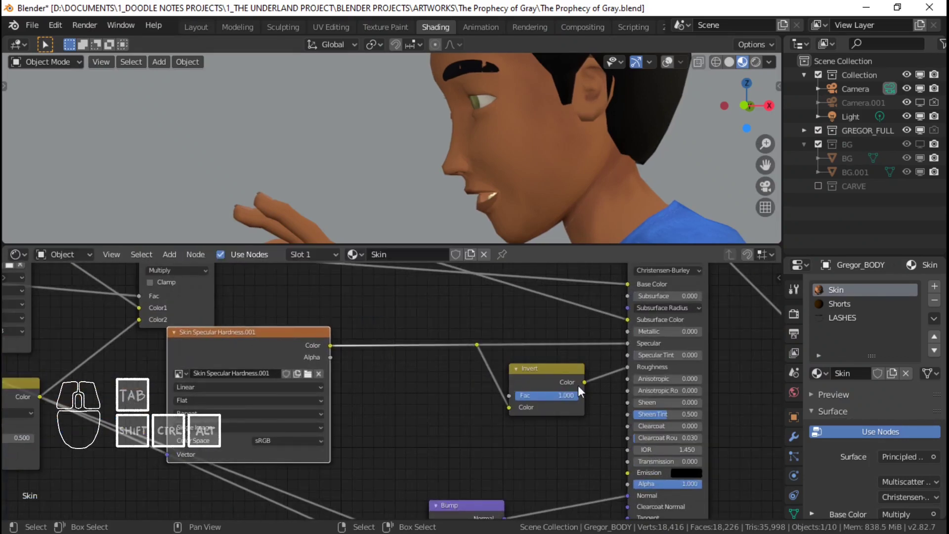
{"action": "left_click_drag", "start_coordinate": [566, 378], "coordinate": [541, 385]}
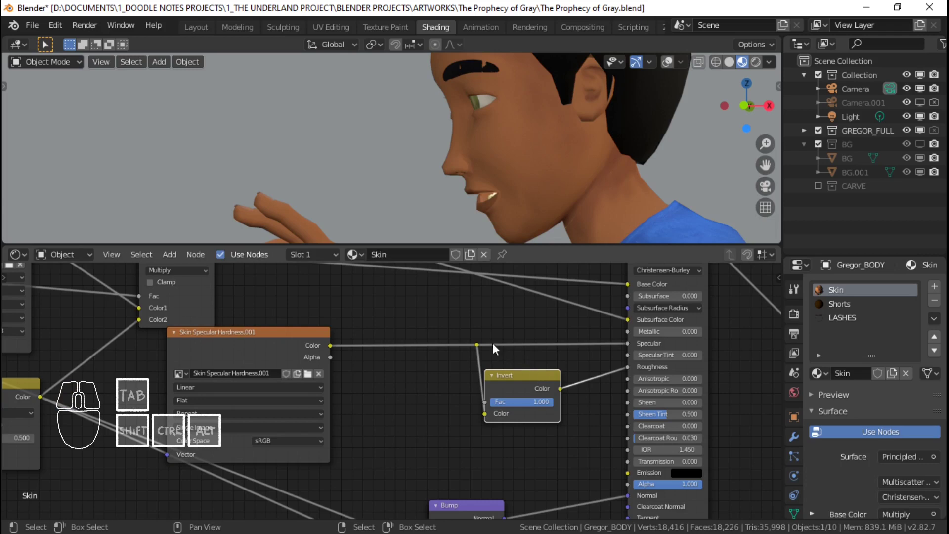
{"action": "key", "text": "g"}
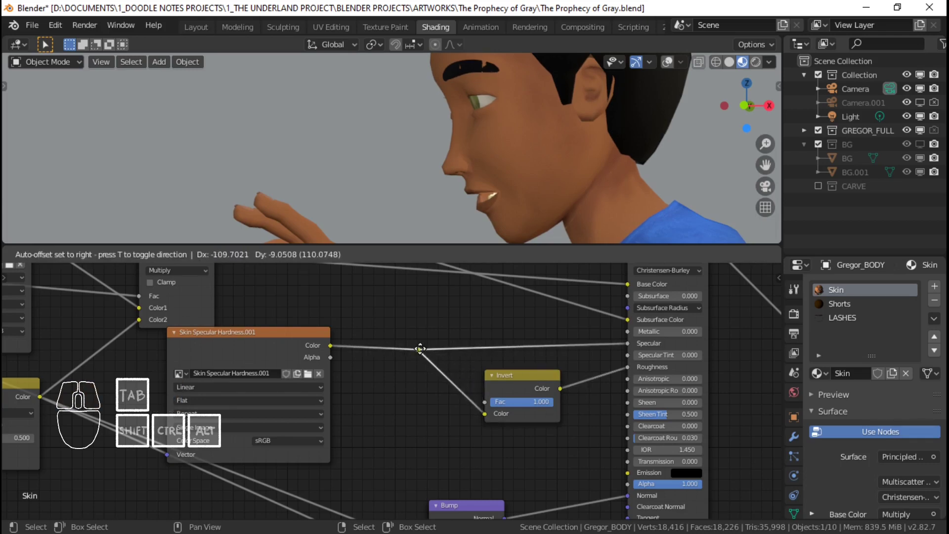
{"action": "left_click", "coordinate": [418, 349]}
{"action": "left_click_drag", "start_coordinate": [508, 397], "coordinate": [355, 335]}
Add a MixRGB node on the link between the Invert node and the Principled shader's Roughness input.
{"action": "key", "text": "shift+a"}
{"action": "mouse_move", "coordinate": [532, 367]}
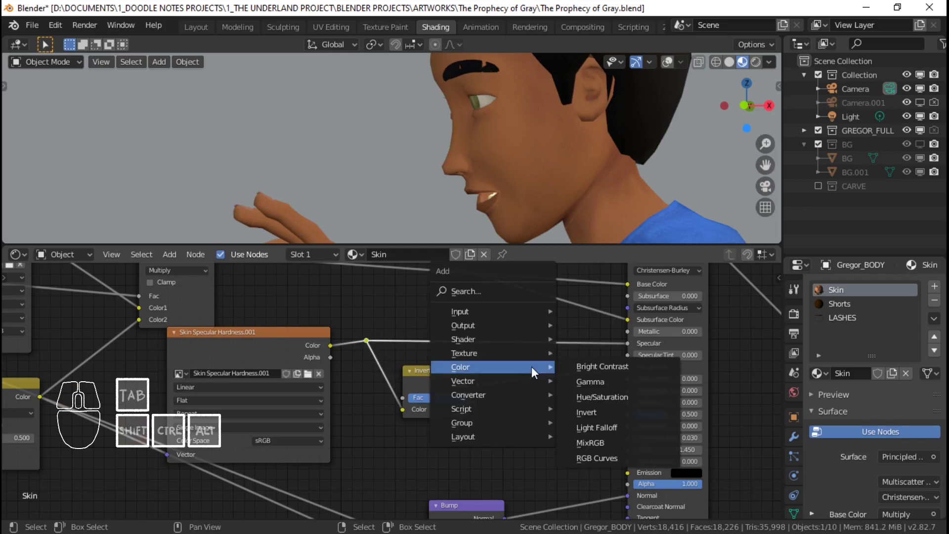
{"action": "left_click", "coordinate": [602, 440]}
{"action": "left_click", "coordinate": [498, 365]}
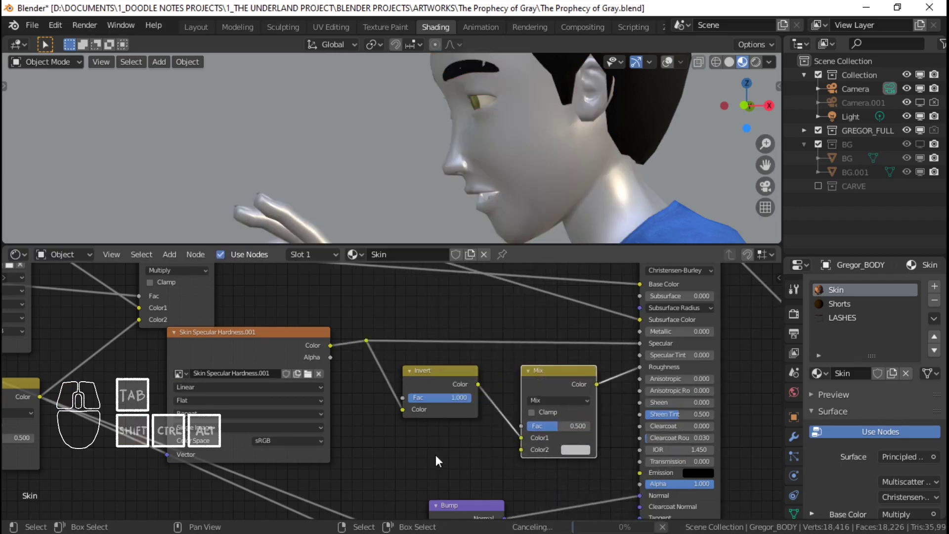
Connect the Skin Roughness texture's Color to the Mix node's Color2 and set the node to Multiply with Clamp on and Fac 1.000.
{"action": "middle_click_drag", "start_coordinate": [424, 499], "coordinate": [396, 417]}
{"action": "scroll", "coordinate": [395, 416], "scroll_direction": "down", "scroll_amount": 1}
{"action": "left_click_drag", "start_coordinate": [246, 464], "coordinate": [396, 414]}
{"action": "left_click_drag", "start_coordinate": [247, 461], "coordinate": [310, 444]}
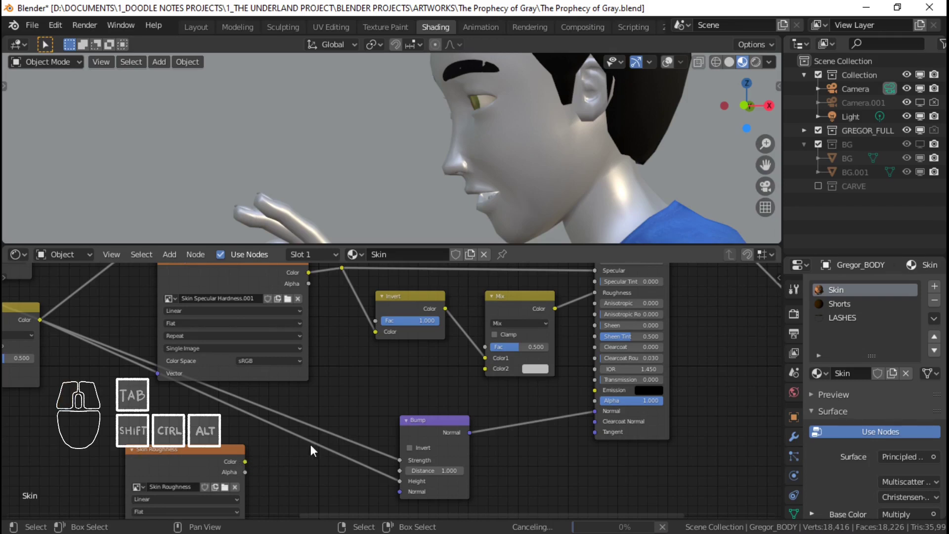
{"action": "left_click_drag", "start_coordinate": [245, 461], "coordinate": [493, 367]}
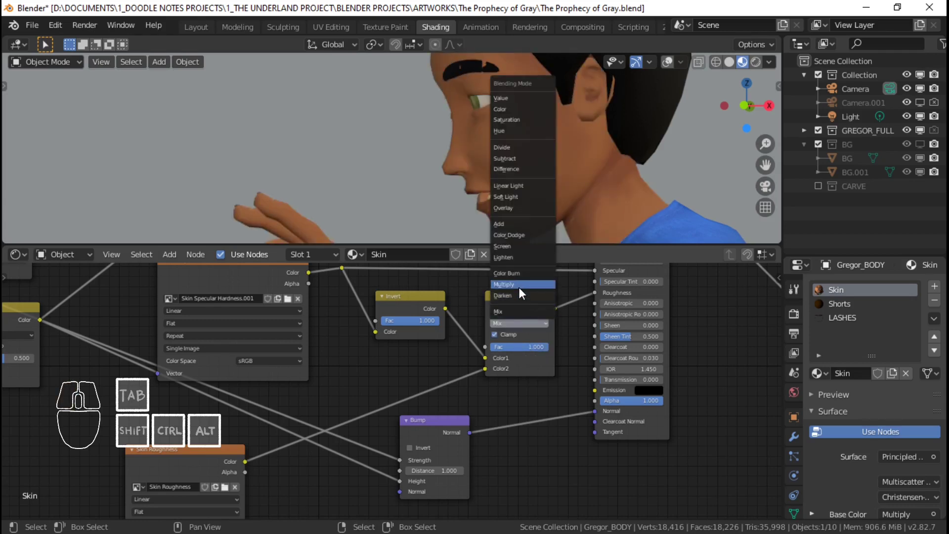
{"action": "left_click", "coordinate": [519, 285]}
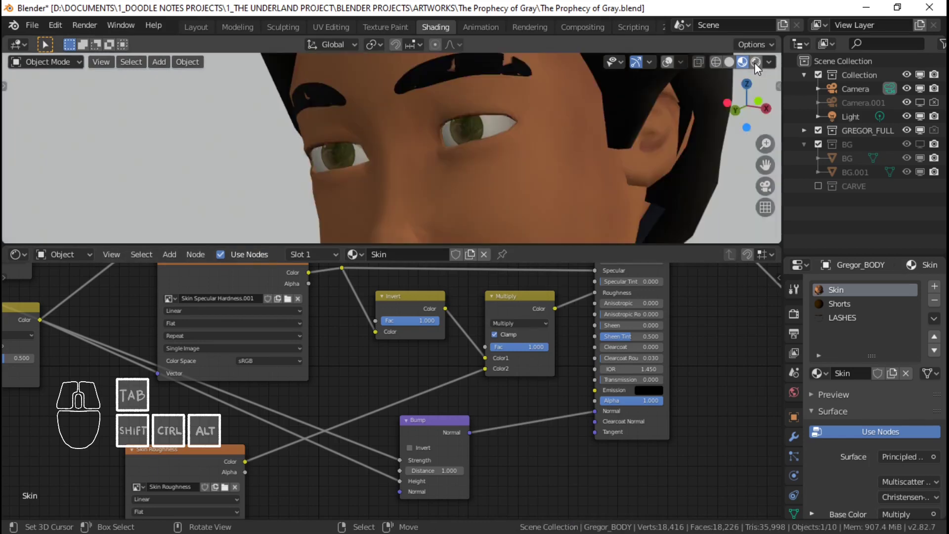
Switch the viewport to rendered shading and set the Principled shader's Metallic value to 0.2.
{"action": "left_click", "coordinate": [754, 62]}
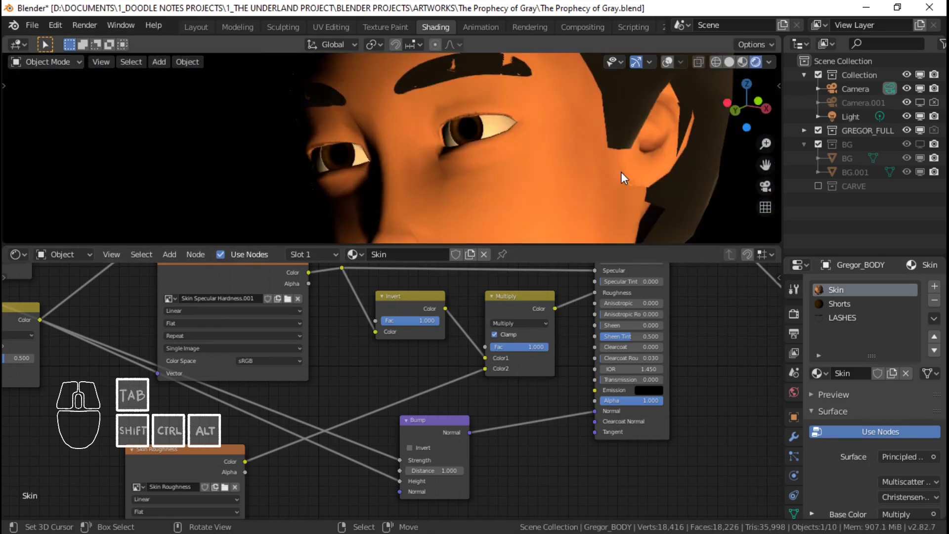
{"action": "middle_click_drag", "start_coordinate": [621, 171], "coordinate": [615, 168]}
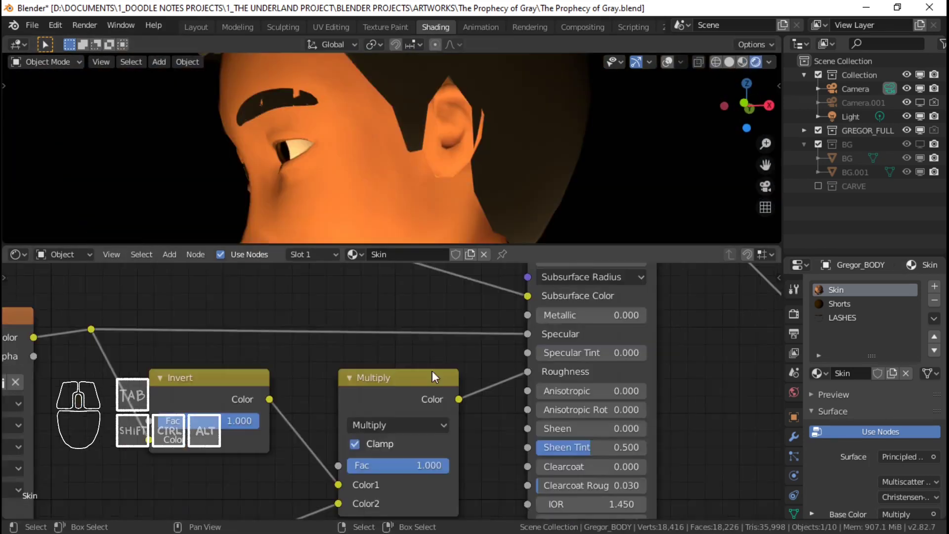
{"action": "left_click_drag", "start_coordinate": [386, 381], "coordinate": [360, 379]}
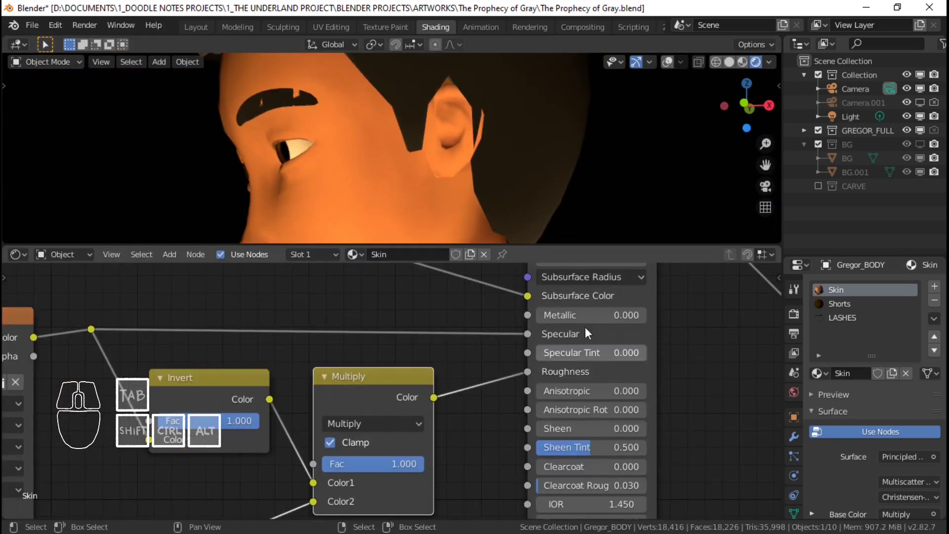
{"action": "left_click_drag", "start_coordinate": [588, 315], "coordinate": [641, 315]}
{"action": "middle_click_drag", "start_coordinate": [416, 192], "coordinate": [470, 181]}
{"action": "scroll", "coordinate": [479, 147], "scroll_direction": "up", "scroll_amount": 2}
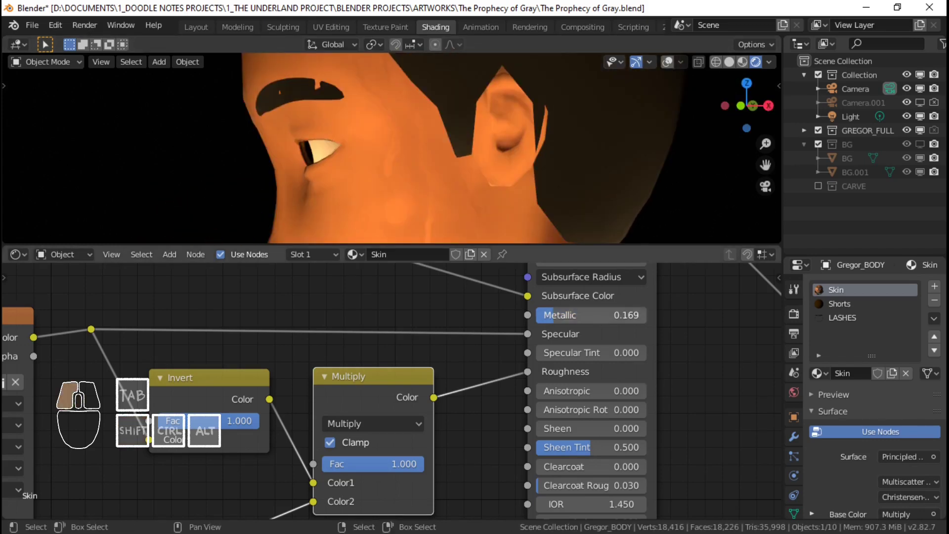
{"action": "left_click", "coordinate": [581, 315]}
{"action": "type", "text": ".2"}
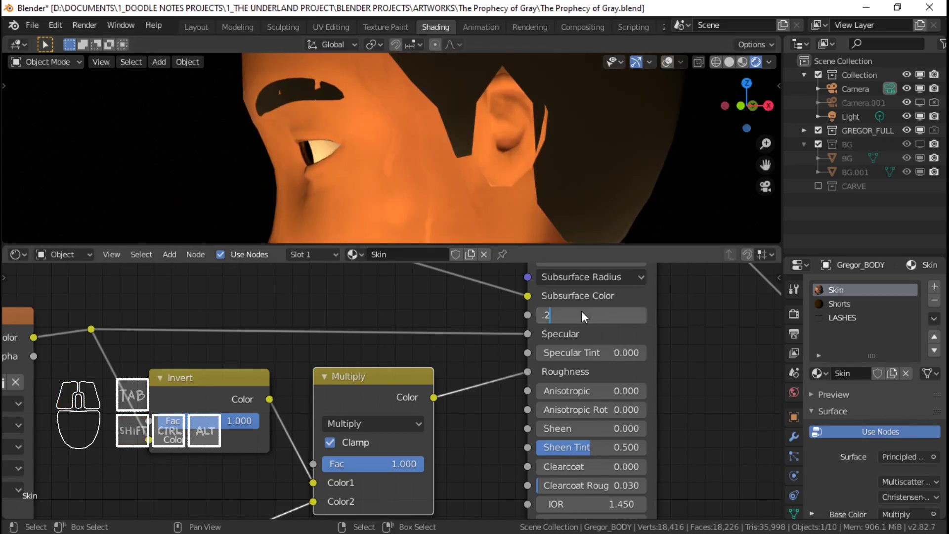
{"action": "key", "text": "Return"}
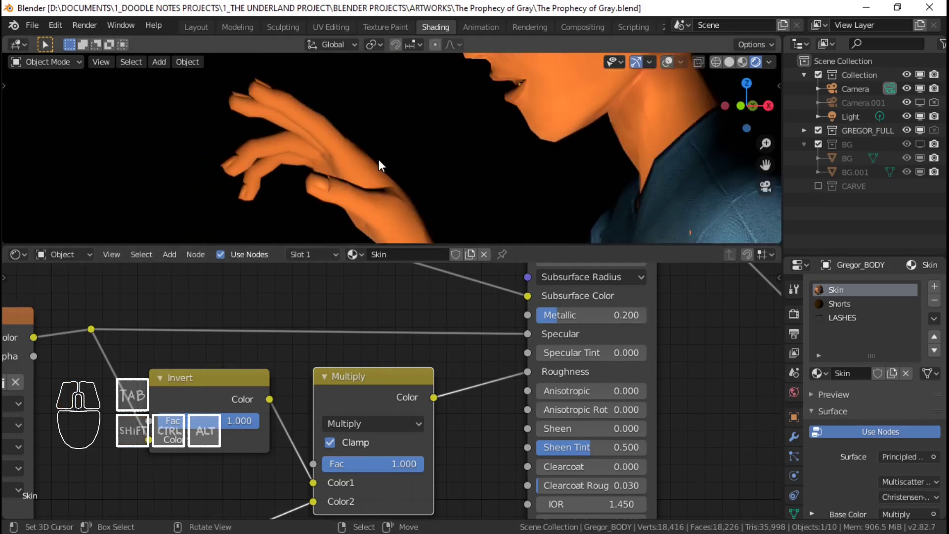
Examine the sweat streaks and skin shine on the character's face in the rendered preview, up close and through the scene camera.
{"action": "middle_click_drag", "start_coordinate": [378, 159], "coordinate": [473, 159]}
{"action": "scroll", "coordinate": [454, 200], "scroll_direction": "up", "scroll_amount": 3}
{"action": "mouse_move", "coordinate": [455, 200]}
{"action": "middle_mouse_down", "text": "shift"}
{"action": "mouse_move", "coordinate": [490, 185]}
{"action": "mouse_move", "coordinate": [462, 211]}
{"action": "middle_mouse_up", "text": "shift"}
{"action": "scroll", "coordinate": [491, 185], "scroll_direction": "up", "scroll_amount": 2}
{"action": "scroll", "coordinate": [462, 211], "scroll_direction": "up", "scroll_amount": 3}
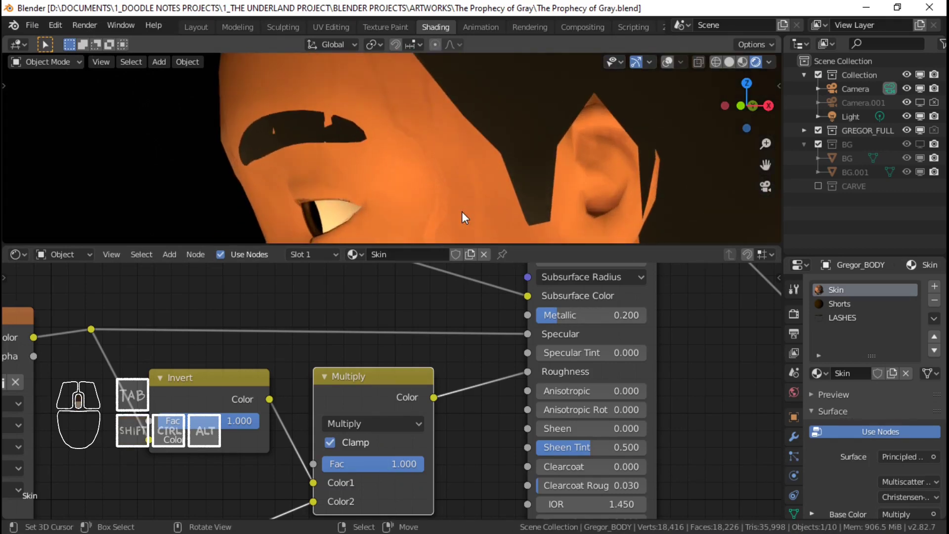
{"action": "key", "text": "KP_0"}
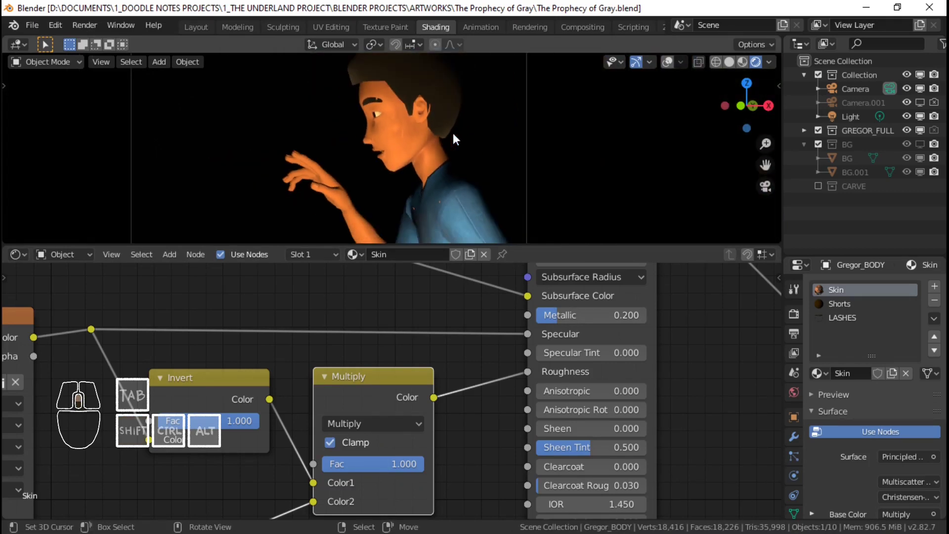
{"action": "scroll", "coordinate": [454, 141], "scroll_direction": "up", "scroll_amount": 7}
{"action": "middle_click_drag", "start_coordinate": [456, 149], "coordinate": [470, 171], "text": "shift"}
{"action": "scroll", "coordinate": [459, 165], "scroll_direction": "down", "scroll_amount": 4}
{"action": "scroll", "coordinate": [470, 139], "scroll_direction": "down", "scroll_amount": 2}
{"action": "scroll", "coordinate": [470, 148], "scroll_direction": "up", "scroll_amount": 3}
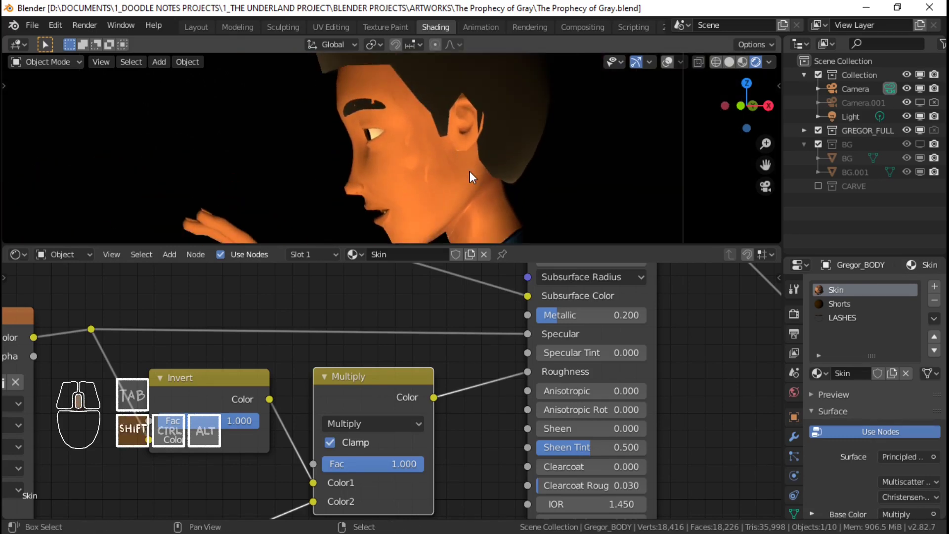
{"action": "scroll", "coordinate": [496, 146], "scroll_direction": "down", "scroll_amount": 3}
{"action": "scroll", "coordinate": [496, 161], "scroll_direction": "up", "scroll_amount": 3}
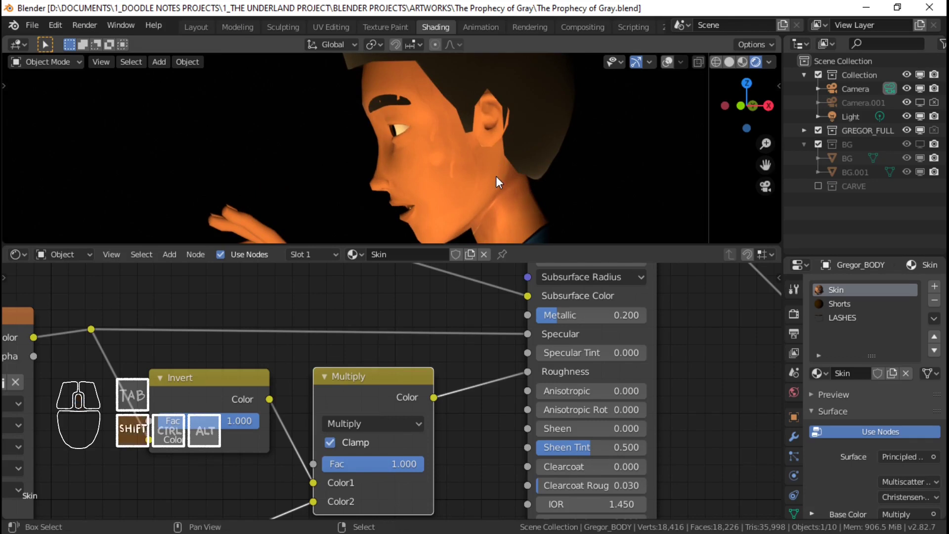
{"action": "middle_click_drag", "start_coordinate": [497, 201], "coordinate": [459, 141], "text": "shift"}
{"action": "scroll", "coordinate": [446, 125], "scroll_direction": "up", "scroll_amount": 4}
{"action": "scroll", "coordinate": [447, 118], "scroll_direction": "down", "scroll_amount": 3}
{"action": "middle_click_drag", "start_coordinate": [446, 110], "coordinate": [433, 162], "text": "shift"}
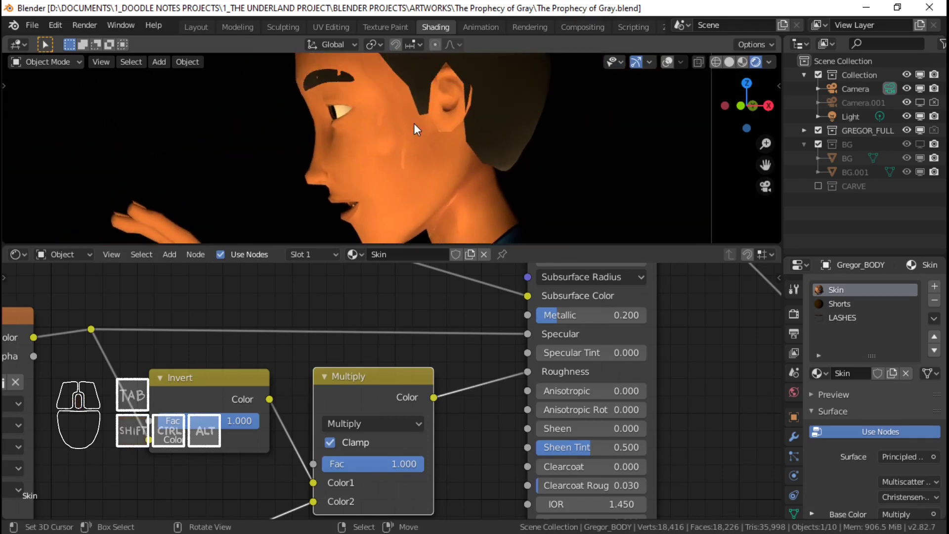
{"action": "scroll", "coordinate": [413, 123], "scroll_direction": "up", "scroll_amount": 2}
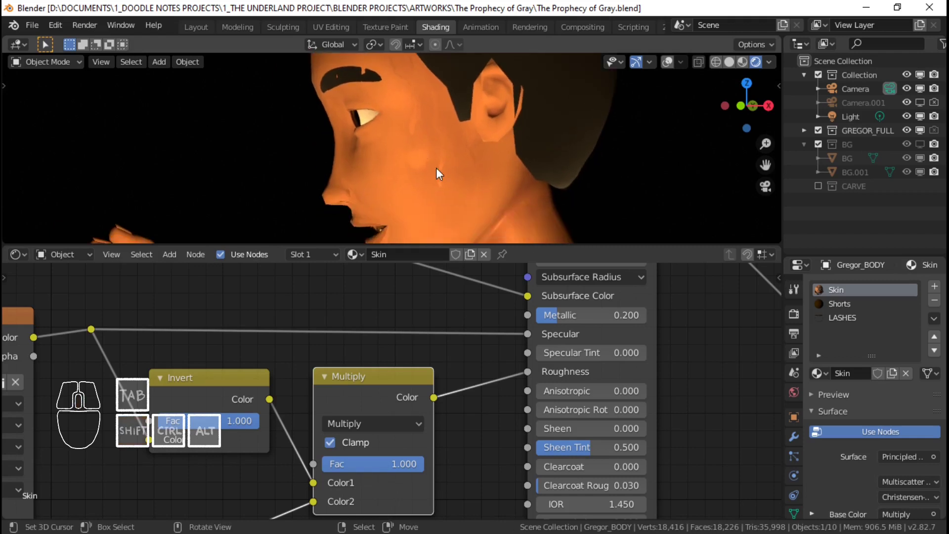
{"action": "scroll", "coordinate": [436, 168], "scroll_direction": "down", "scroll_amount": 5}
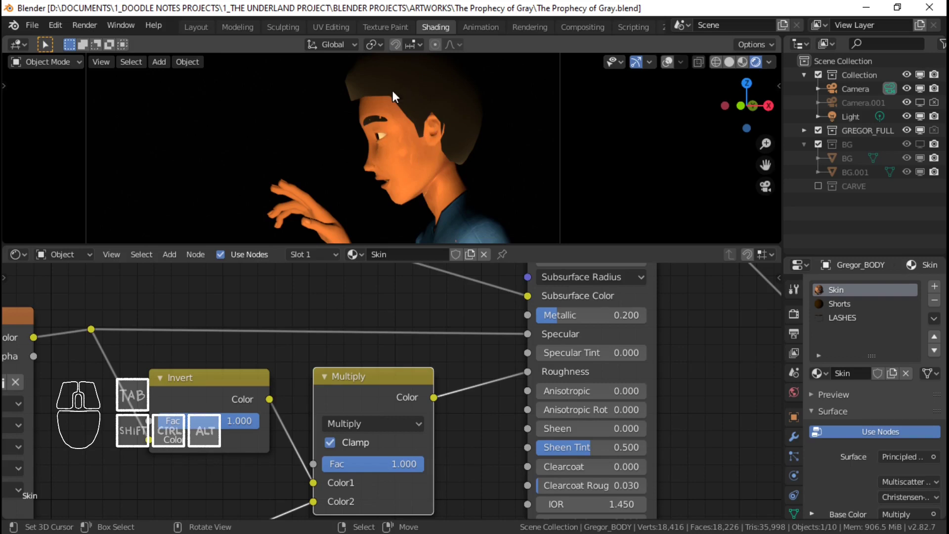
{"action": "scroll", "coordinate": [450, 125], "scroll_direction": "down", "scroll_amount": 1}
{"action": "middle_click_drag", "start_coordinate": [399, 153], "coordinate": [419, 153], "text": "shift"}
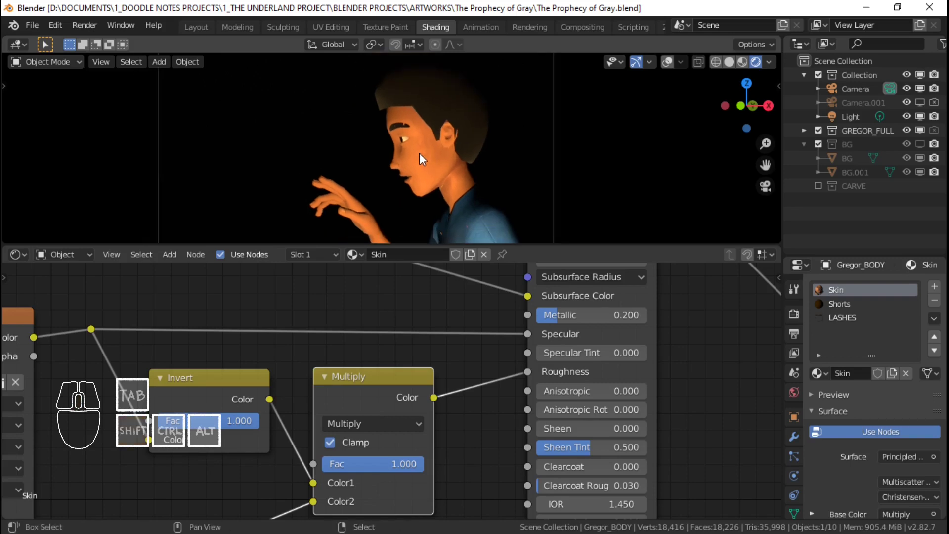
{"action": "scroll", "coordinate": [446, 164], "scroll_direction": "up", "scroll_amount": 2}
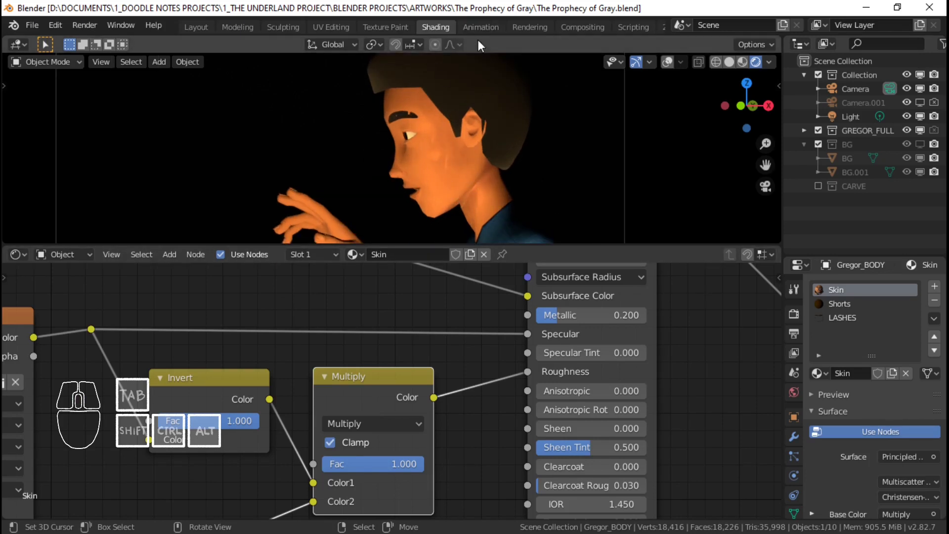
Enable the BG collection in the viewport to preview the character against the carved wall.
{"action": "scroll", "coordinate": [491, 144], "scroll_direction": "down", "scroll_amount": 6}
{"action": "middle_click_drag", "start_coordinate": [458, 159], "coordinate": [480, 157], "text": "shift"}
{"action": "scroll", "coordinate": [482, 157], "scroll_direction": "up", "scroll_amount": 2}
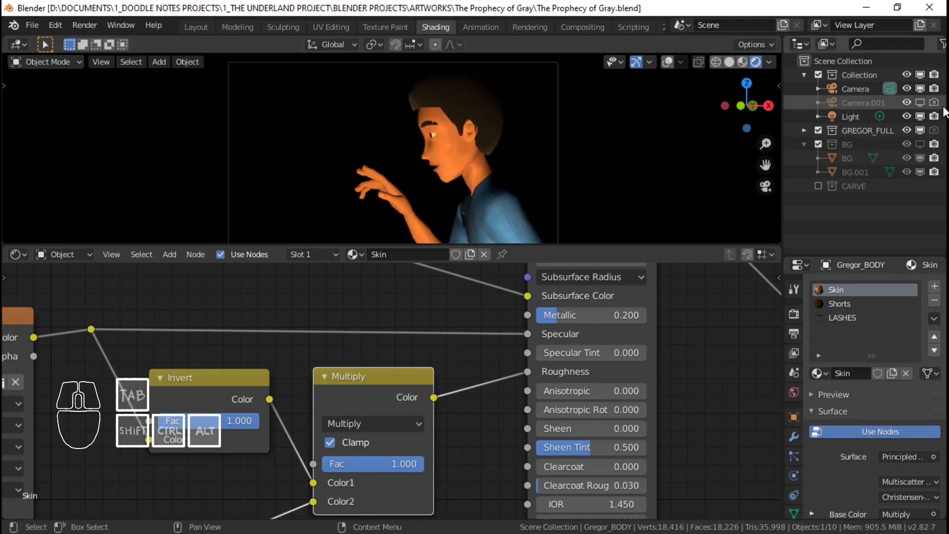
{"action": "left_click", "coordinate": [919, 144]}
{"action": "scroll", "coordinate": [513, 161], "scroll_direction": "up", "scroll_amount": 2}
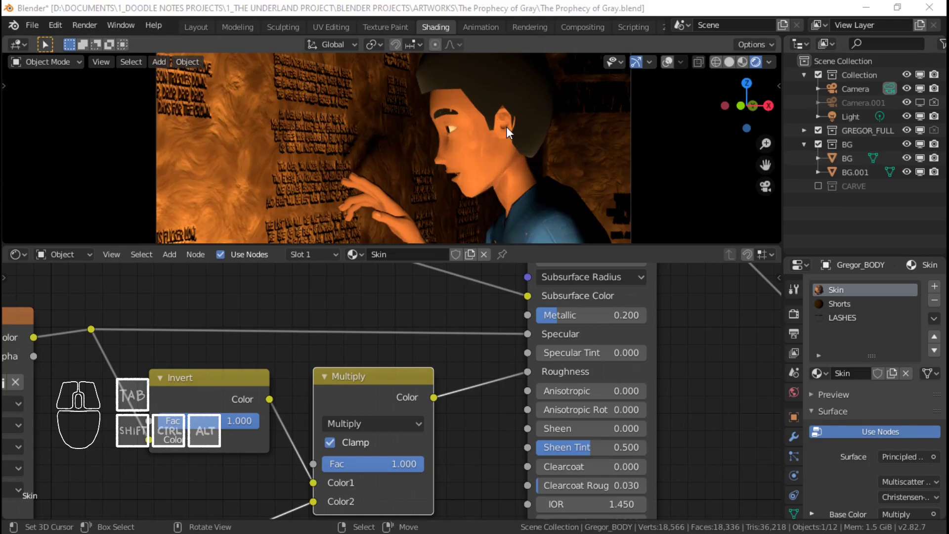
{"action": "key", "text": "space"}
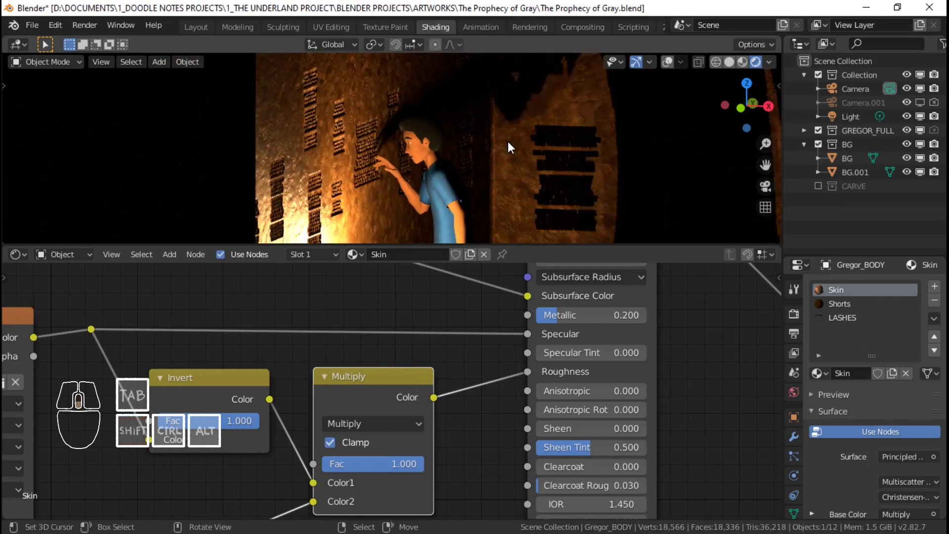